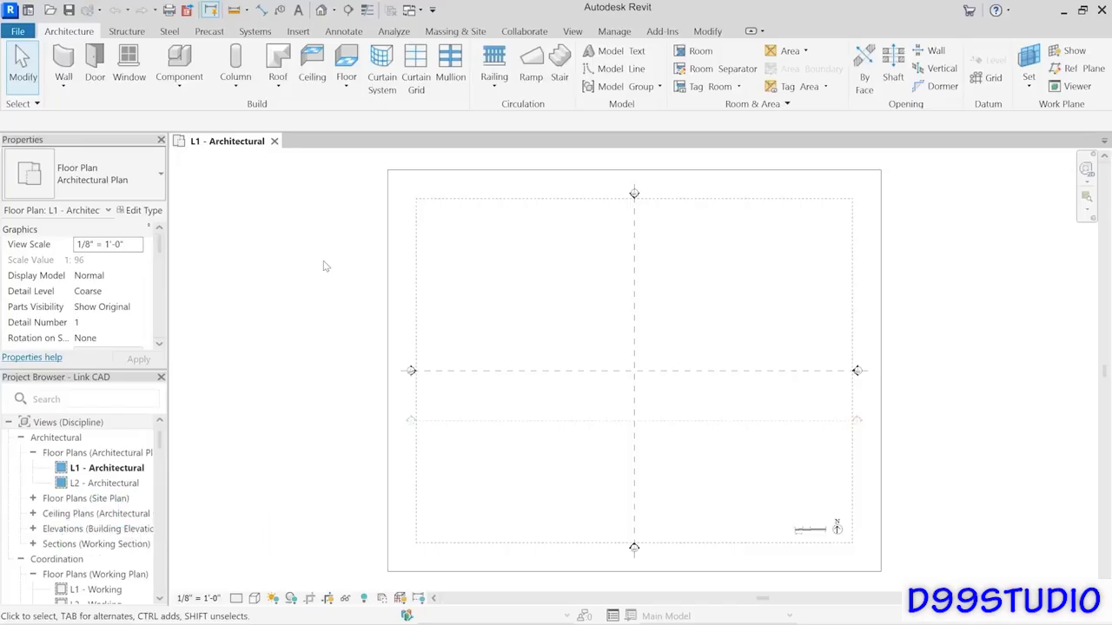
Step: Link the AutoCAD Floorplan DWG into the L1 - Architectural plan with preserved colors, positioned Auto - Origin to Internal Origin at level L1
{"action": "left_click", "coordinate": [298, 32]}
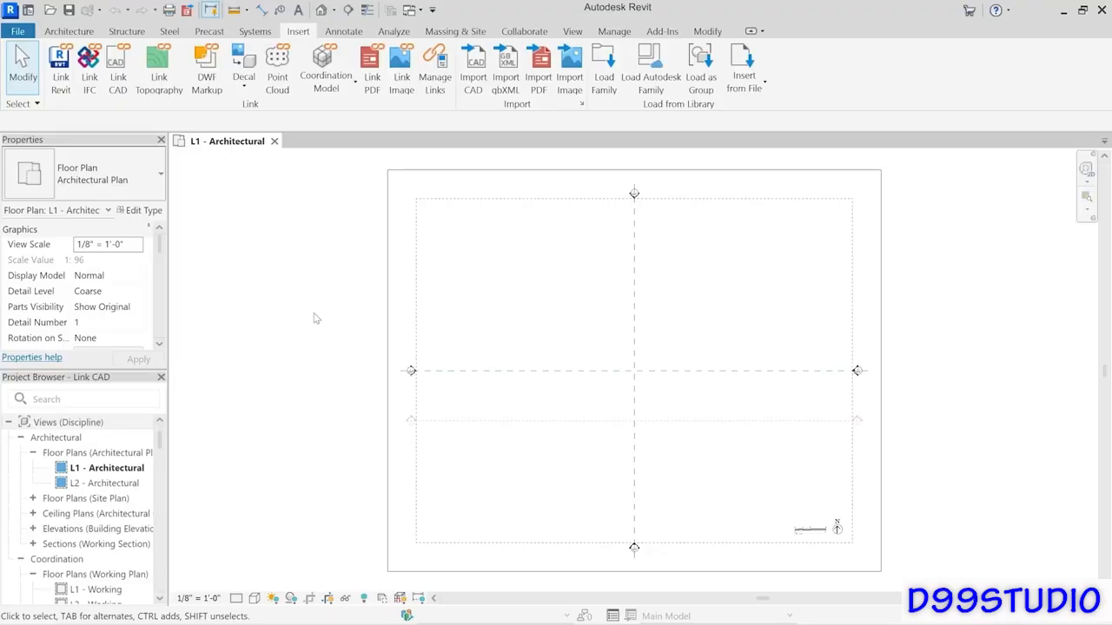
{"action": "left_click", "coordinate": [116, 89]}
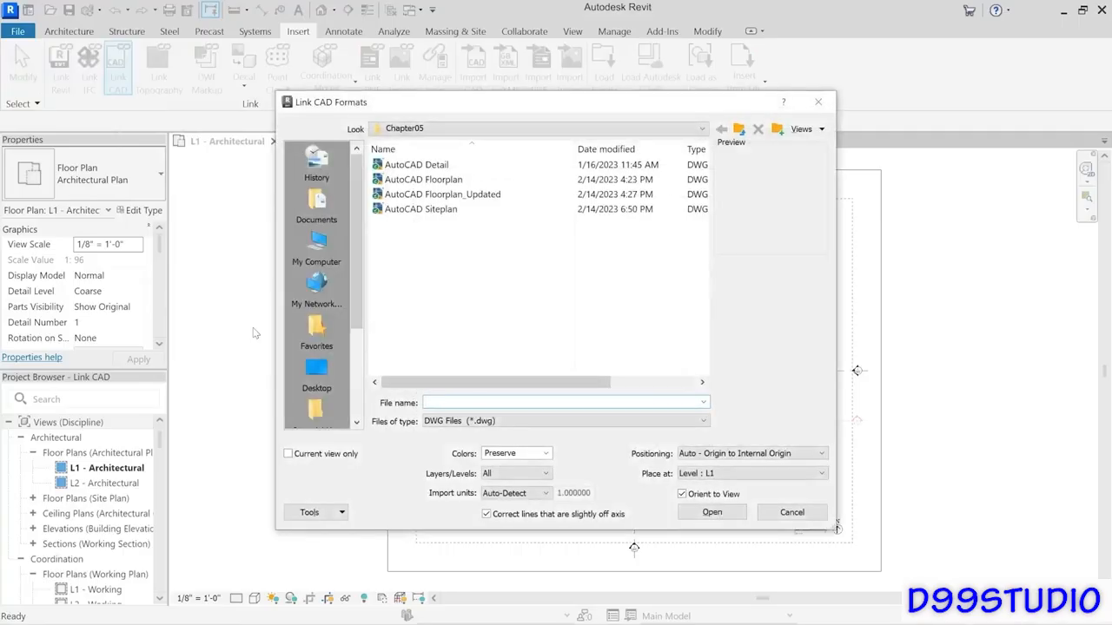
{"action": "left_click", "coordinate": [448, 421]}
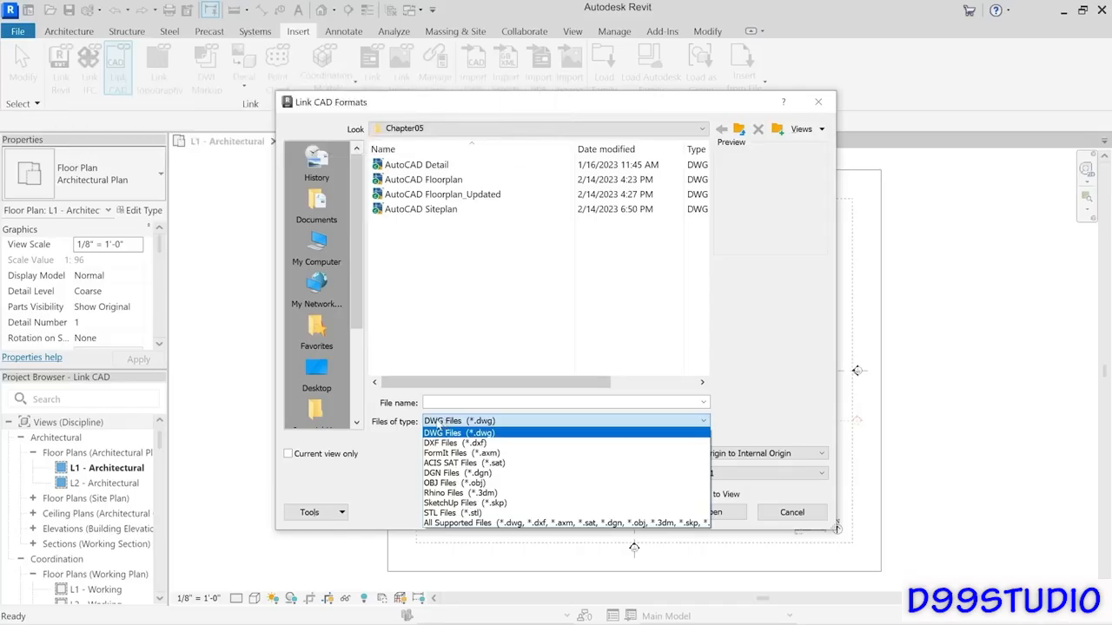
{"action": "left_click", "coordinate": [440, 425]}
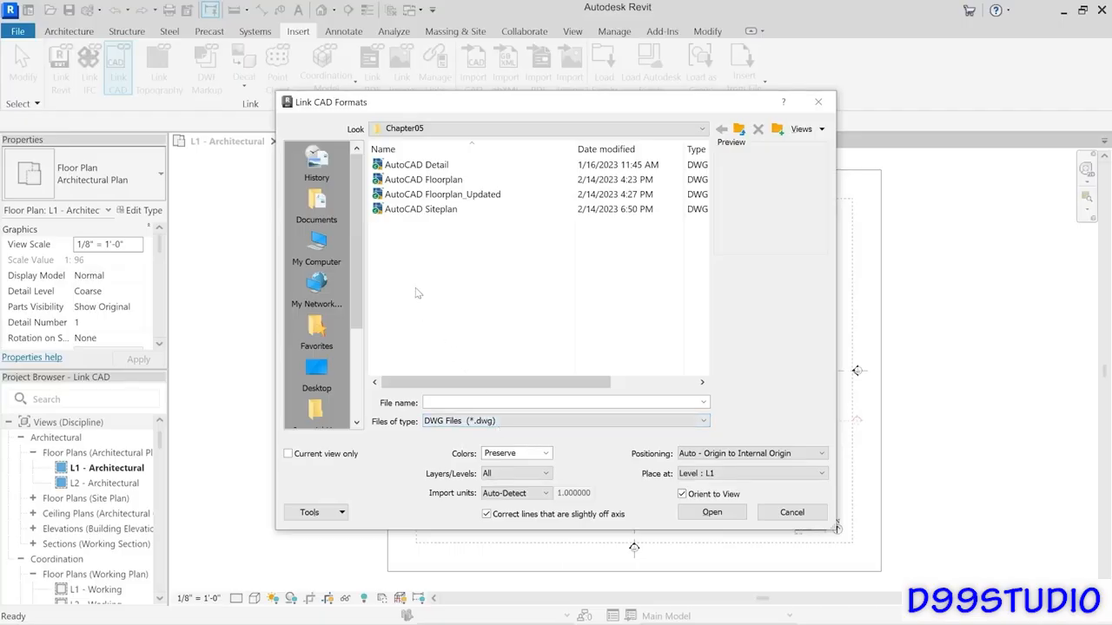
{"action": "left_click", "coordinate": [410, 180]}
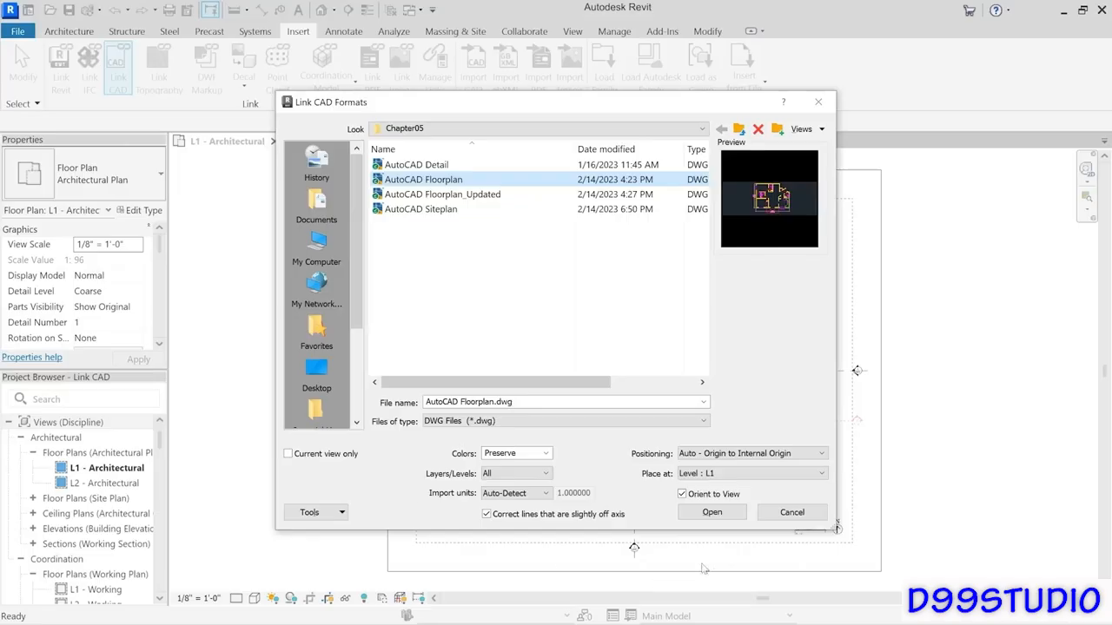
{"action": "left_click", "coordinate": [732, 516]}
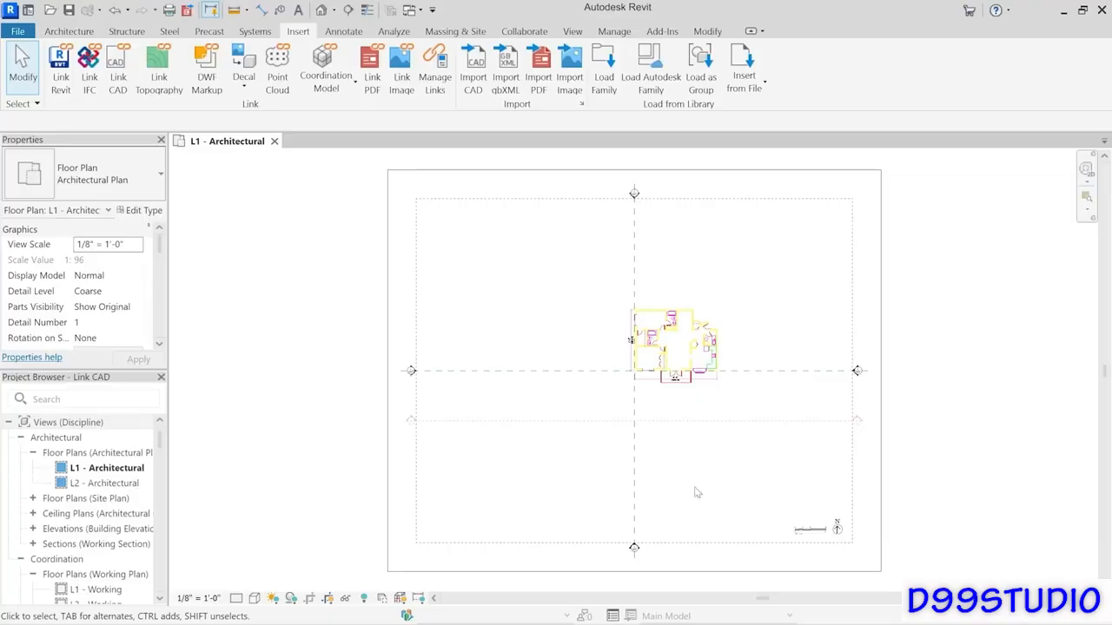
{"action": "scroll", "coordinate": [649, 365], "scroll_direction": "up", "scroll_amount": 3}
{"action": "scroll", "coordinate": [649, 365], "scroll_direction": "up", "scroll_amount": 1}
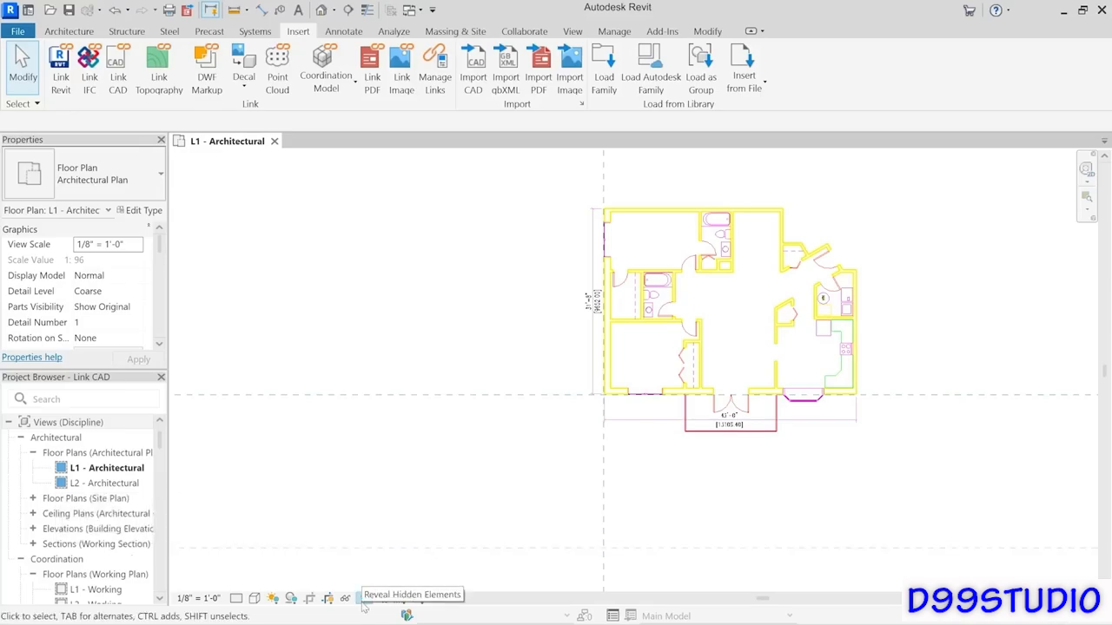
Step: Temporarily reveal hidden elements in the L1 - Architectural plan to compare the linked drawing's corner with the project's origin points
{"action": "left_click", "coordinate": [363, 601]}
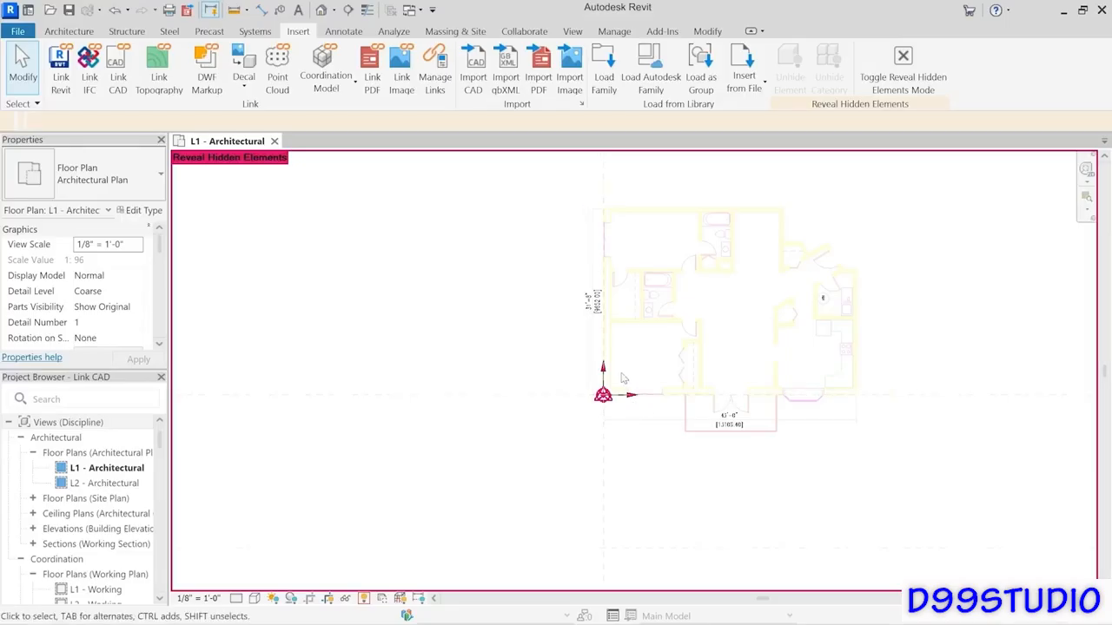
{"action": "scroll", "coordinate": [622, 378], "scroll_direction": "up", "scroll_amount": 2}
{"action": "scroll", "coordinate": [622, 379], "scroll_direction": "up", "scroll_amount": 1}
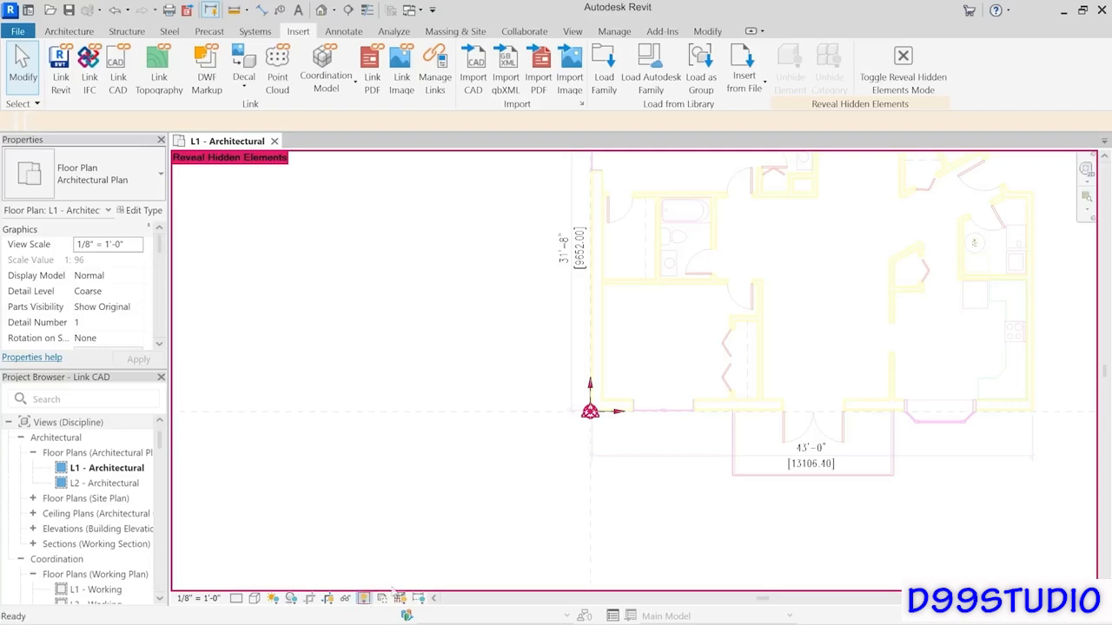
{"action": "left_click", "coordinate": [364, 599]}
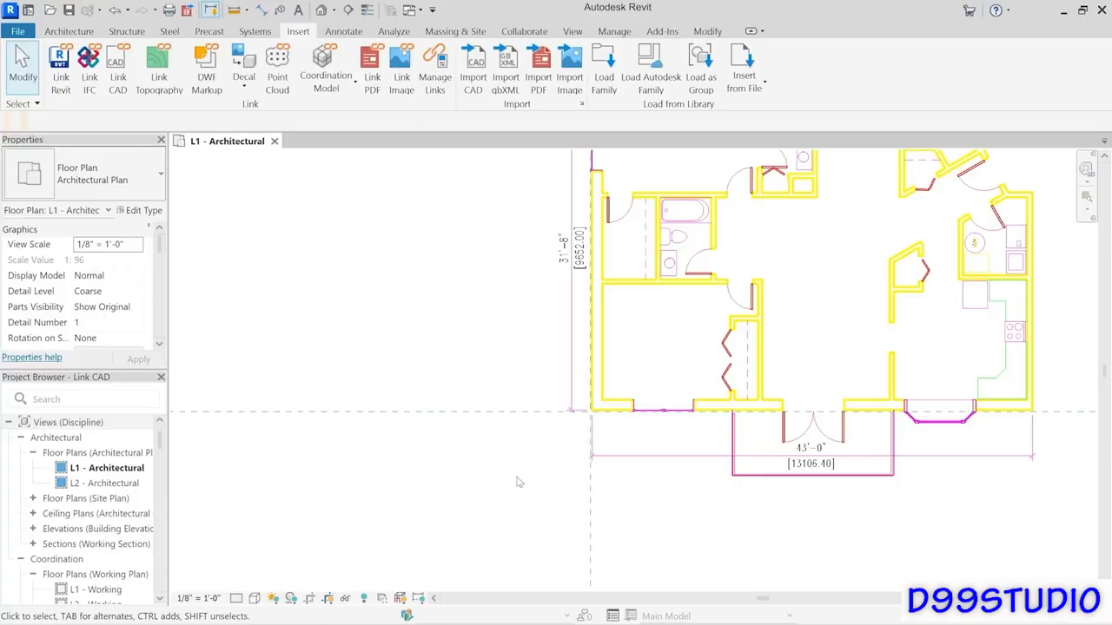
{"action": "scroll", "coordinate": [511, 488], "scroll_direction": "down", "scroll_amount": 1}
{"action": "scroll", "coordinate": [510, 488], "scroll_direction": "down", "scroll_amount": 3}
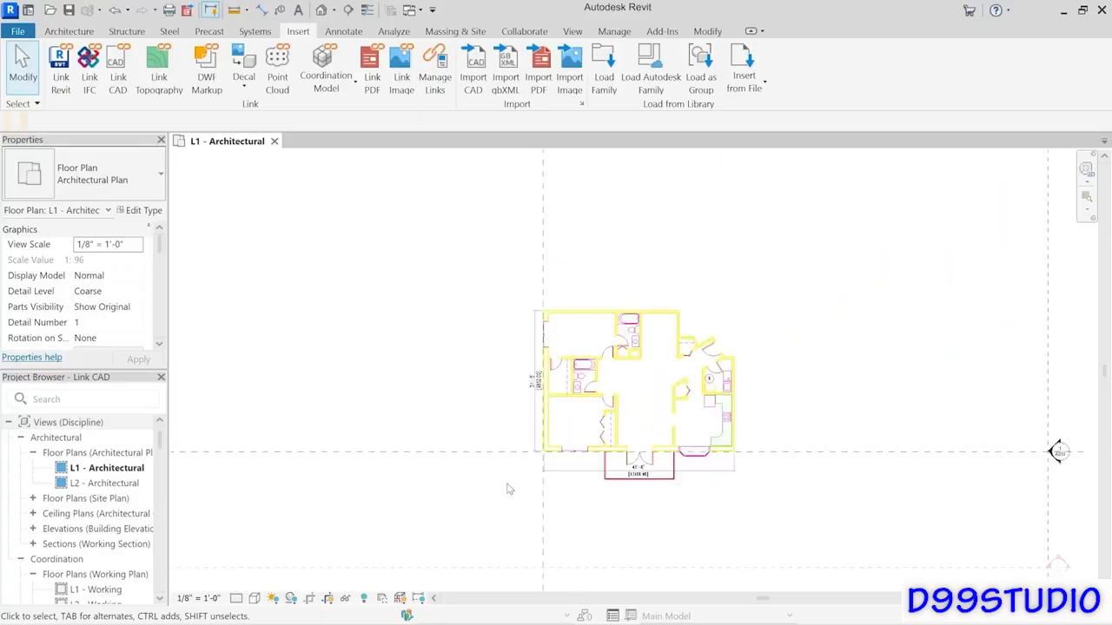
{"action": "middle_click_drag", "start_coordinate": [518, 491], "coordinate": [523, 476]}
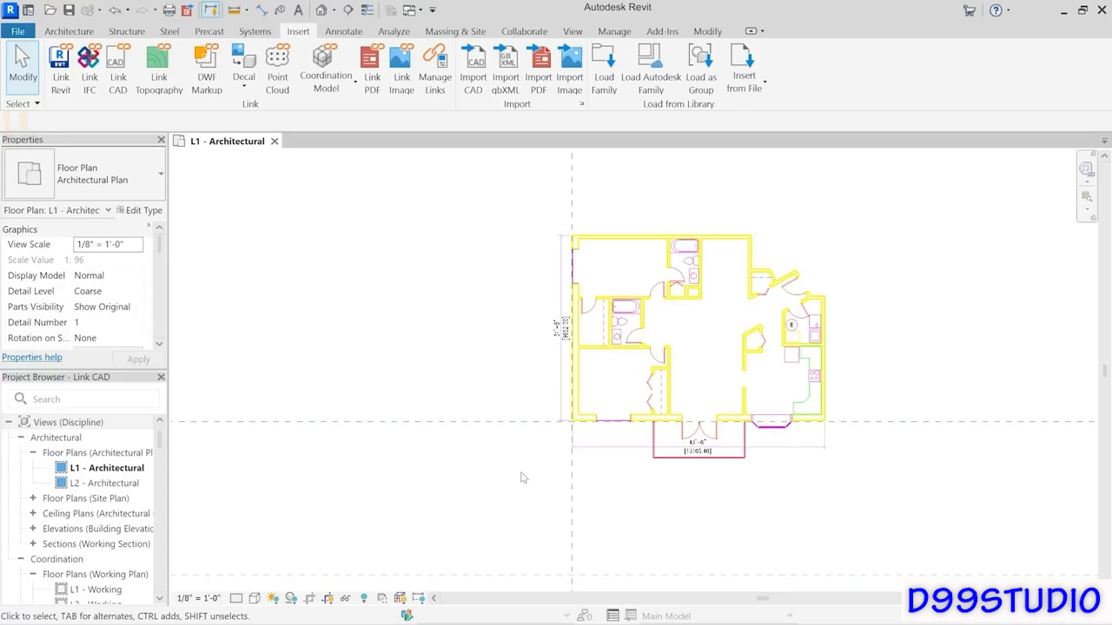
Step: Switch the drawing canvas to the dark theme
{"action": "left_click", "coordinate": [573, 33]}
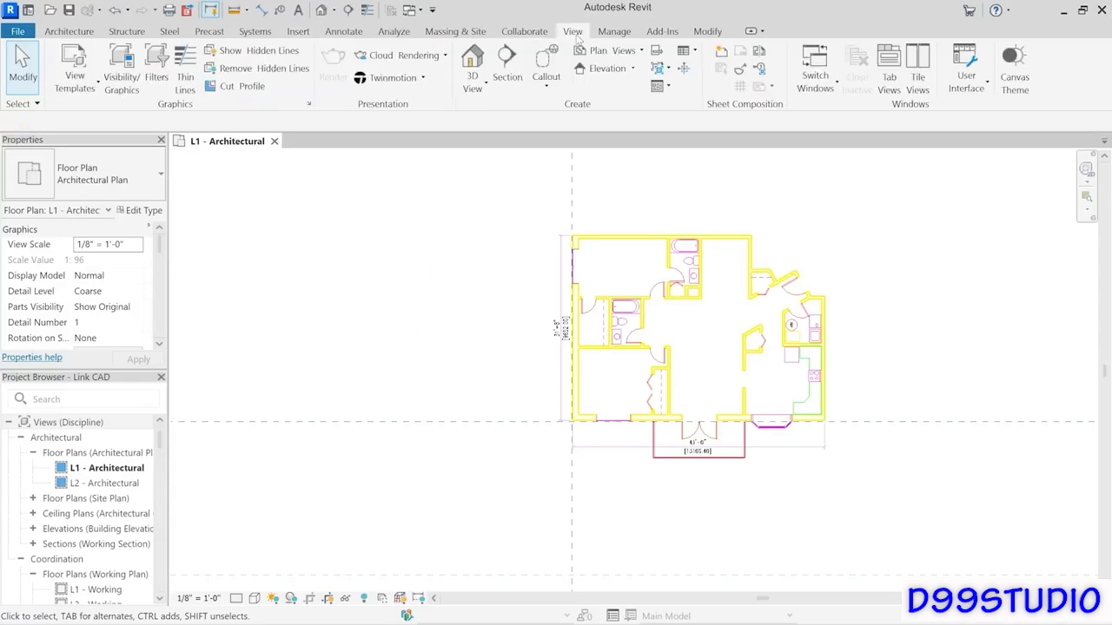
{"action": "left_click", "coordinate": [1016, 83]}
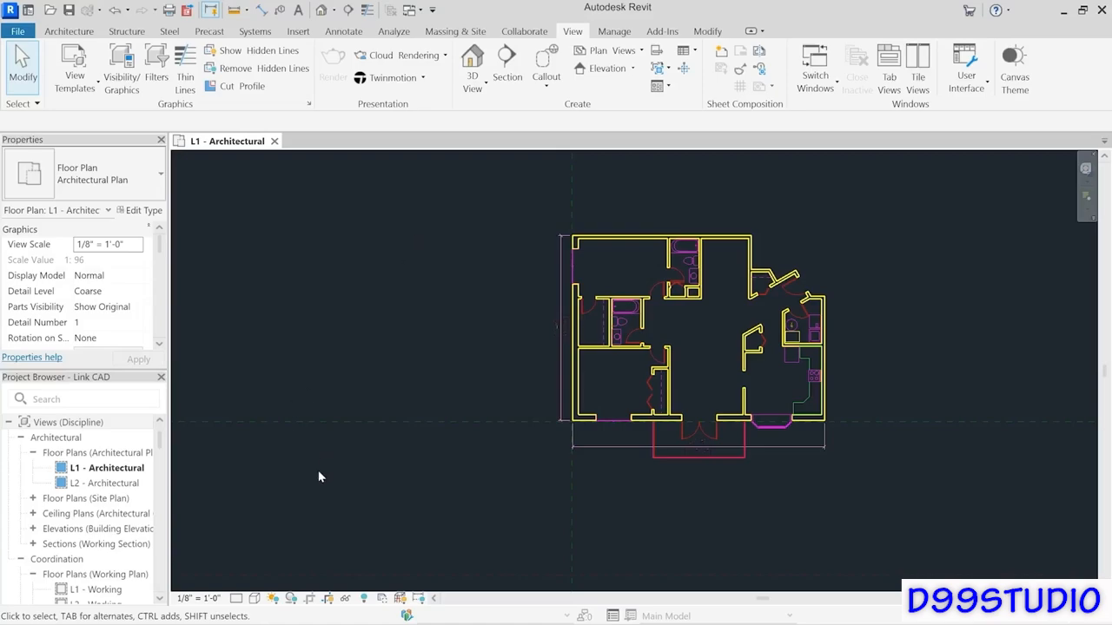
Step: Open the L1 - Working plan and the default 3D view to inspect the linked floor plan in both
{"action": "double_click", "coordinate": [102, 593]}
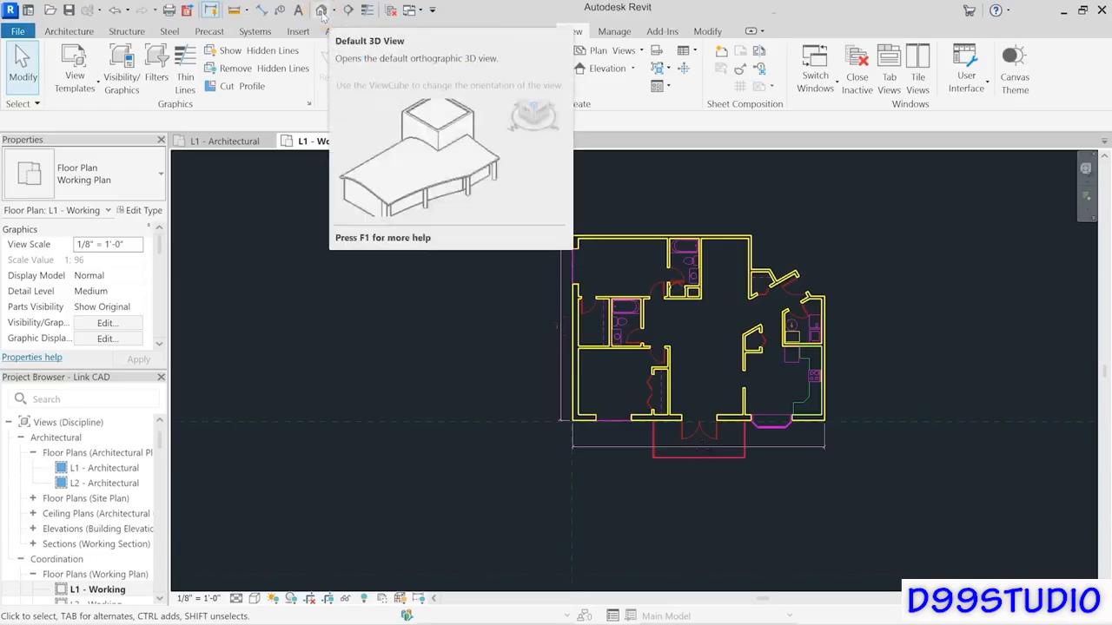
{"action": "left_click", "coordinate": [322, 11]}
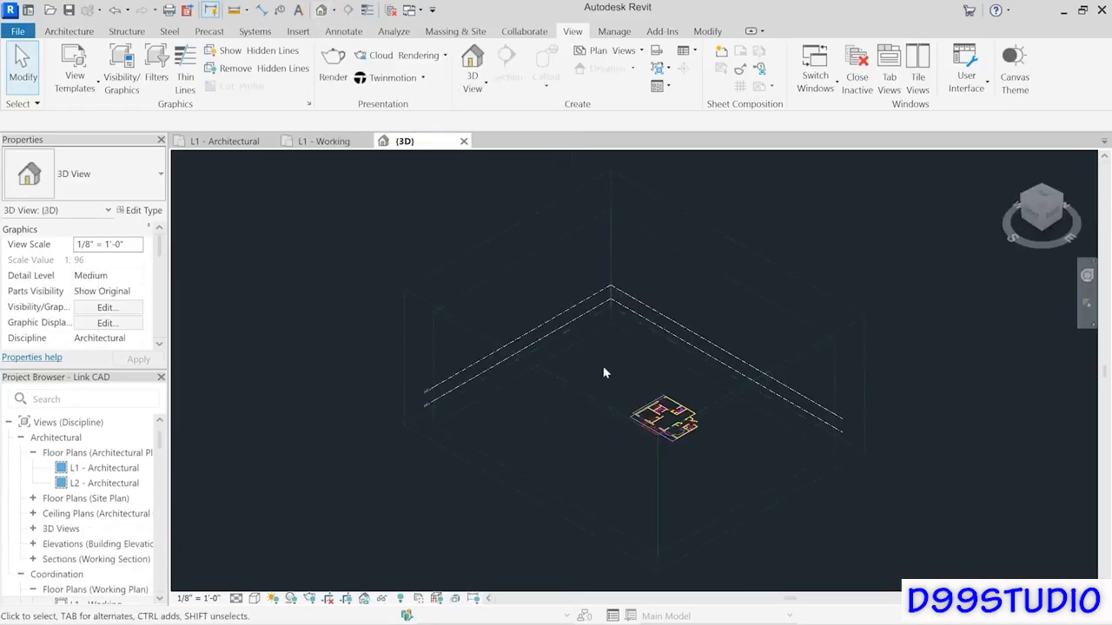
{"action": "scroll", "coordinate": [682, 424], "scroll_direction": "up", "scroll_amount": 6}
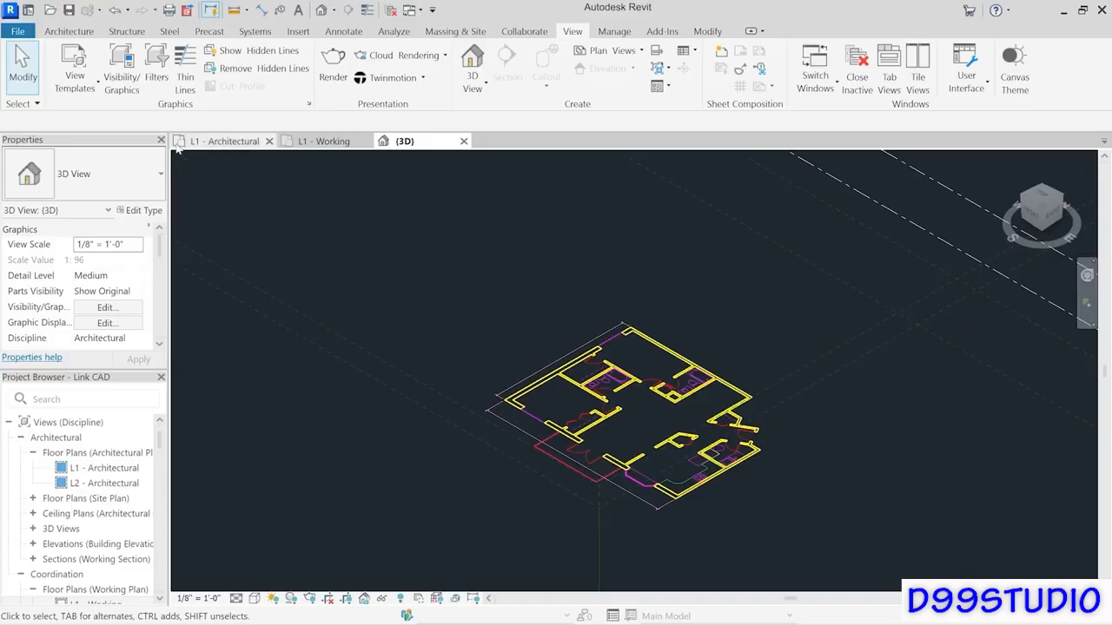
Step: Undo all commands back through the CAD link import and return the canvas to the light theme
{"action": "left_click", "coordinate": [127, 11]}
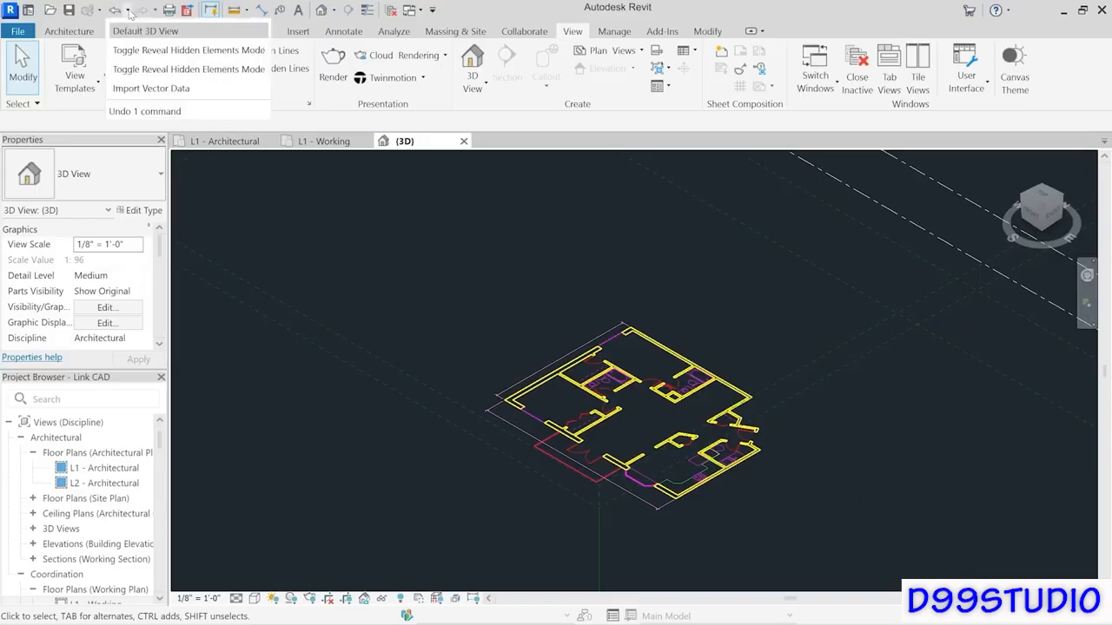
{"action": "left_click", "coordinate": [135, 90]}
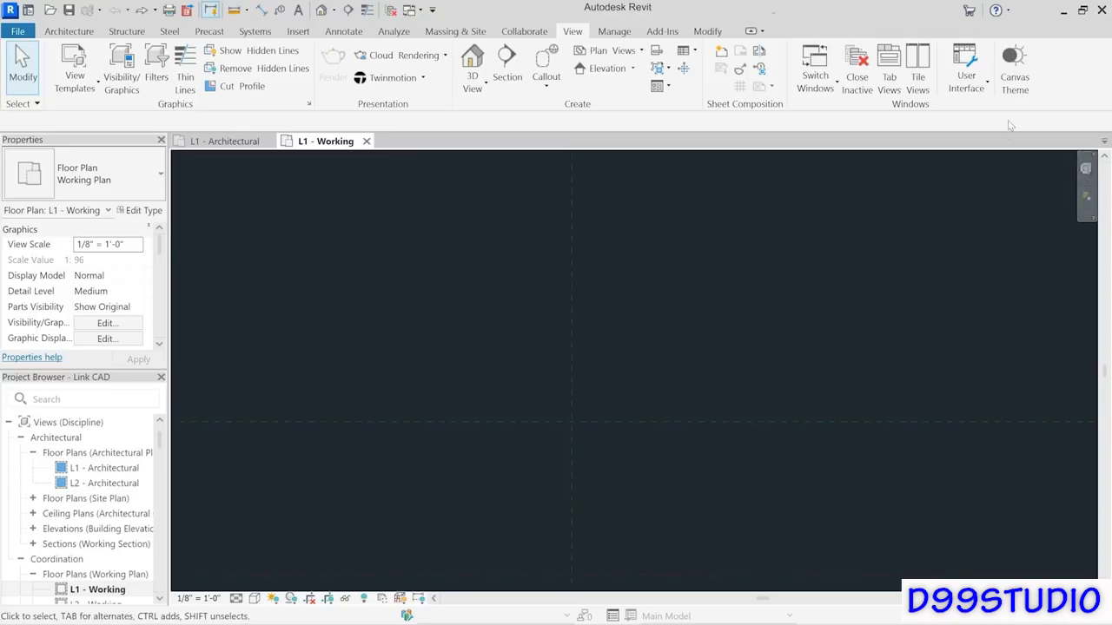
{"action": "left_click", "coordinate": [1015, 68]}
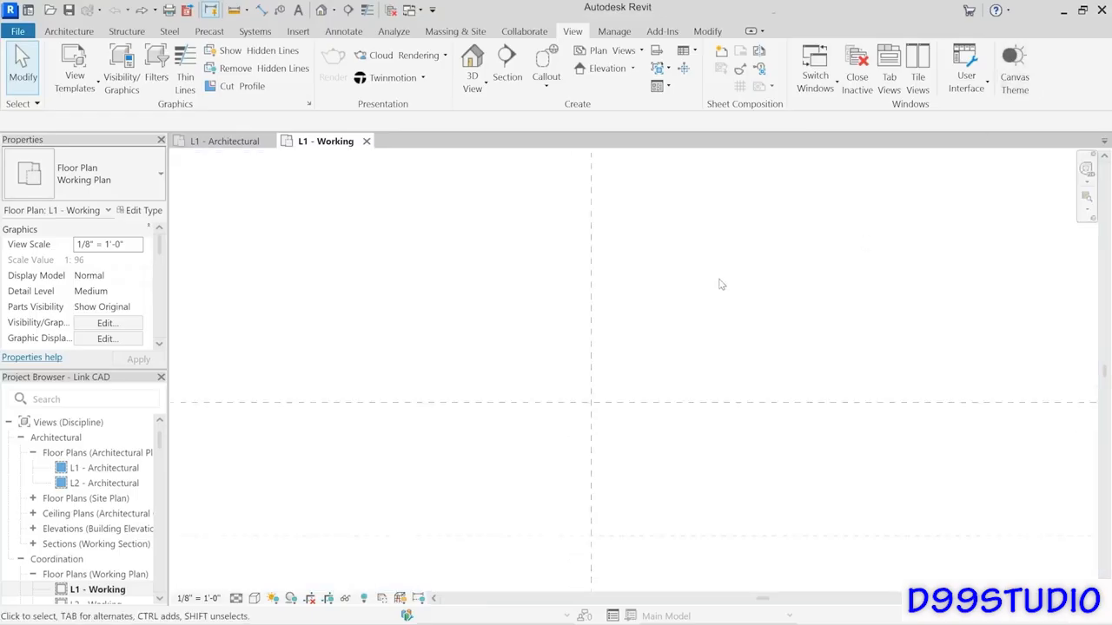
Step: Link the AutoCAD Floorplan DWG into the L1 - Working plan for the current view only, with inverted colors and origin-to-internal-origin positioning
{"action": "scroll", "coordinate": [734, 285], "scroll_direction": "down", "scroll_amount": 2}
{"action": "middle_click_drag", "start_coordinate": [743, 282], "coordinate": [681, 360]}
{"action": "left_click", "coordinate": [297, 31]}
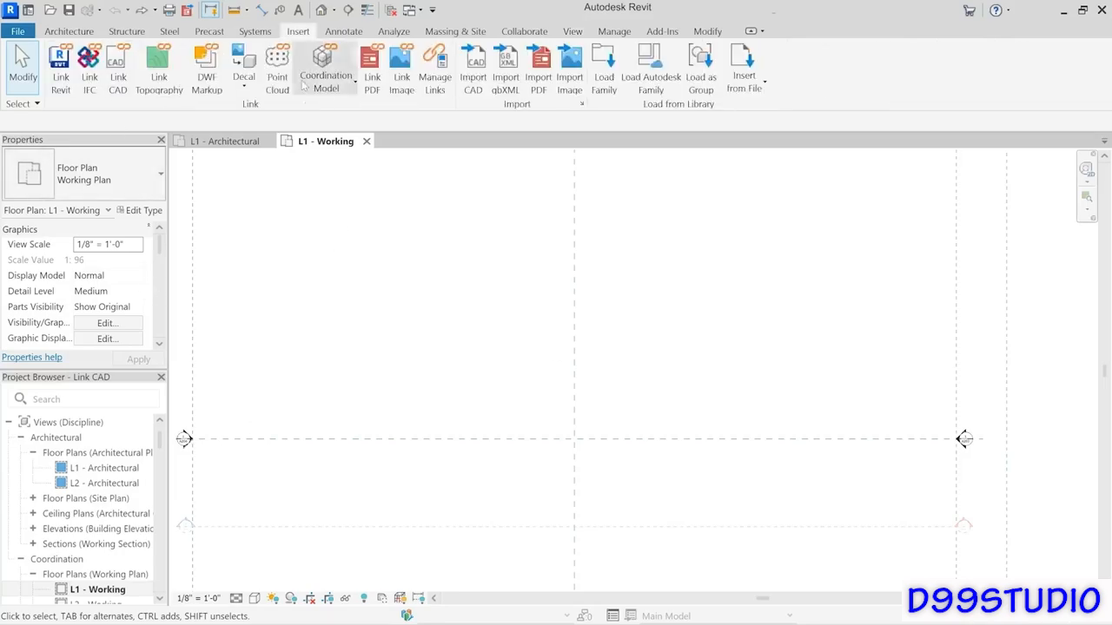
{"action": "left_click", "coordinate": [110, 83]}
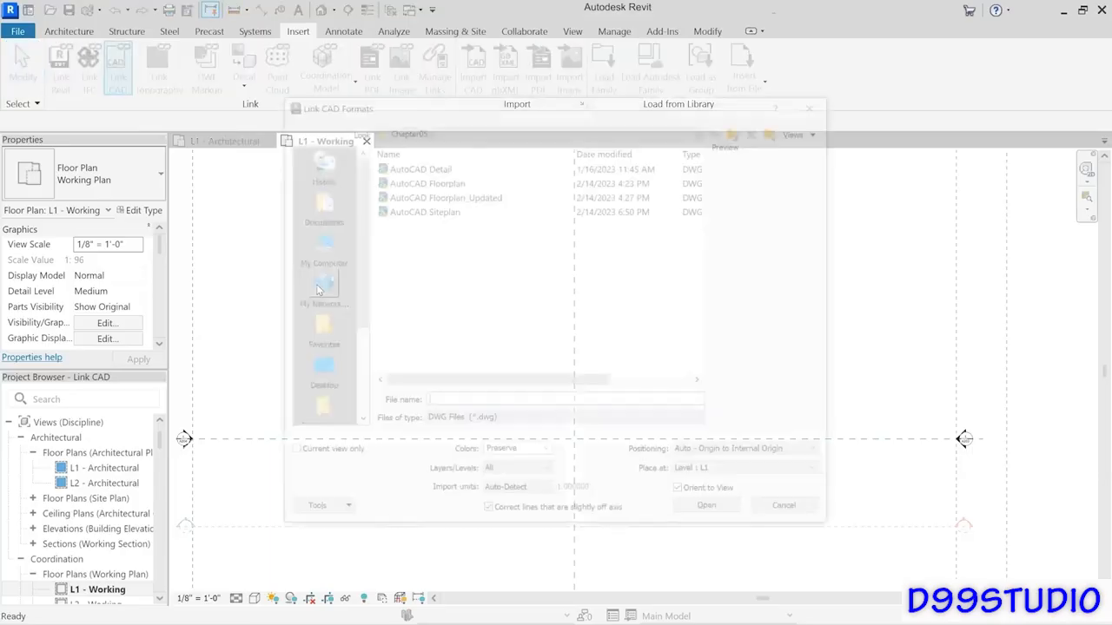
{"action": "left_click", "coordinate": [425, 180]}
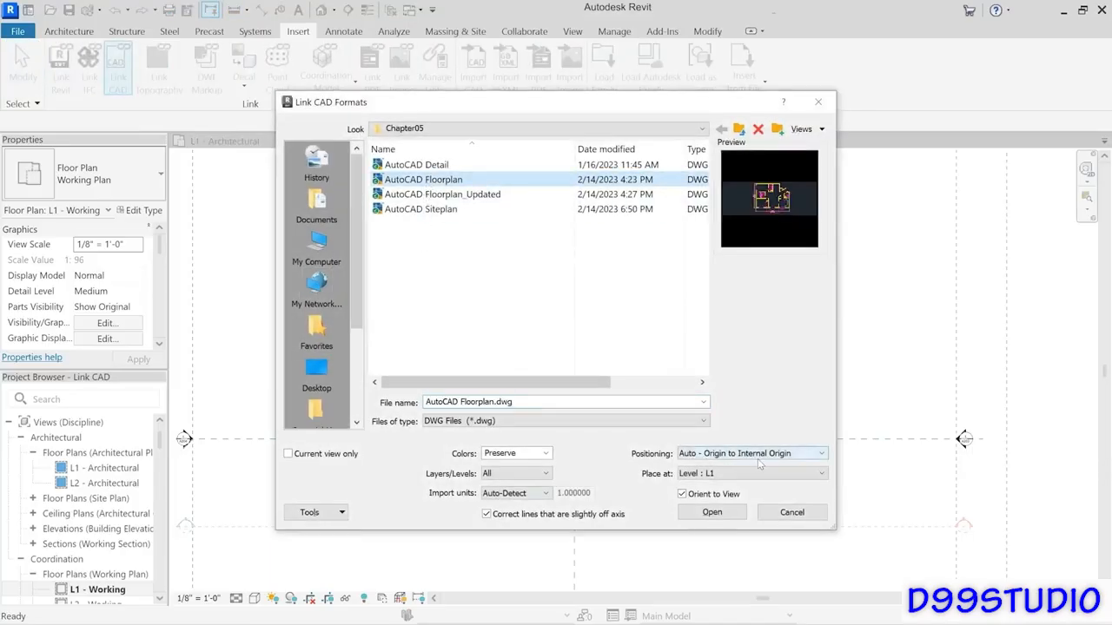
{"action": "left_click", "coordinate": [540, 453]}
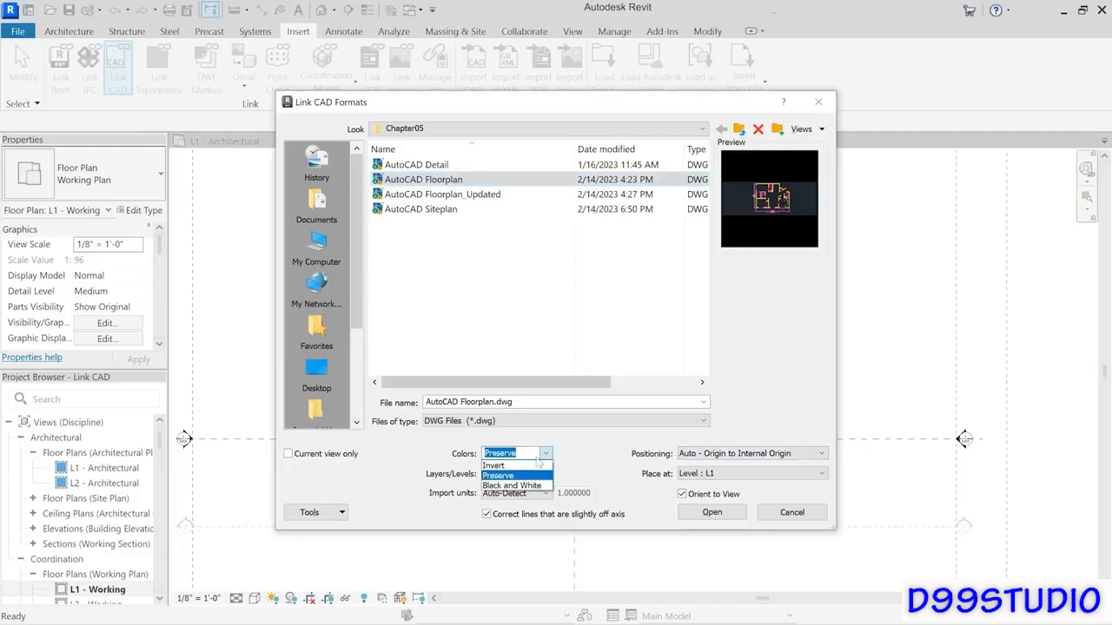
{"action": "left_click", "coordinate": [504, 466]}
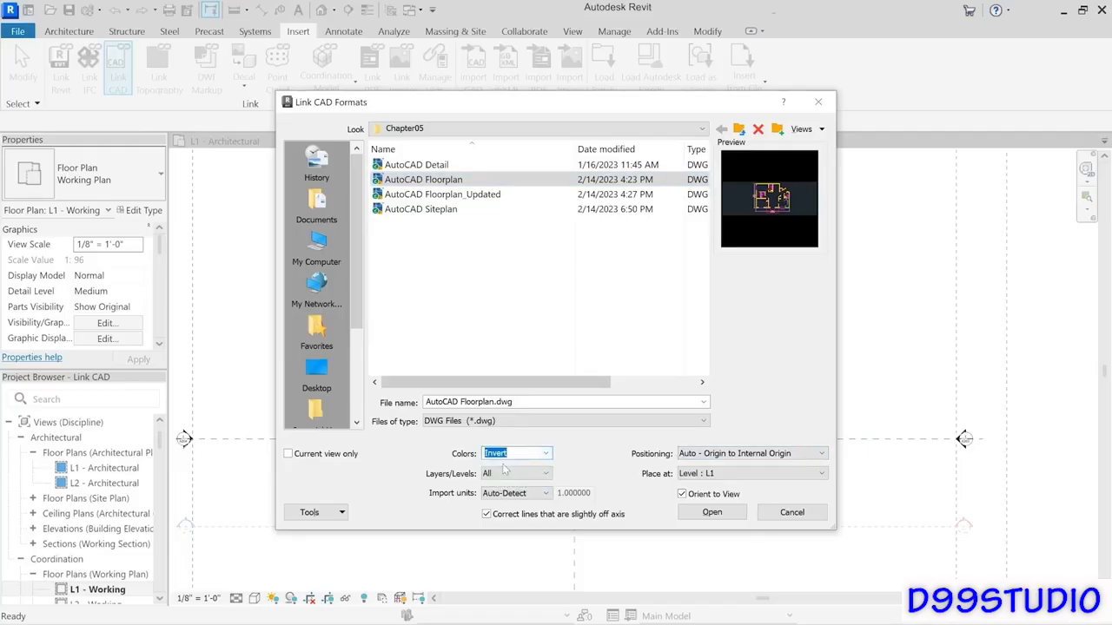
{"action": "left_click", "coordinate": [311, 455]}
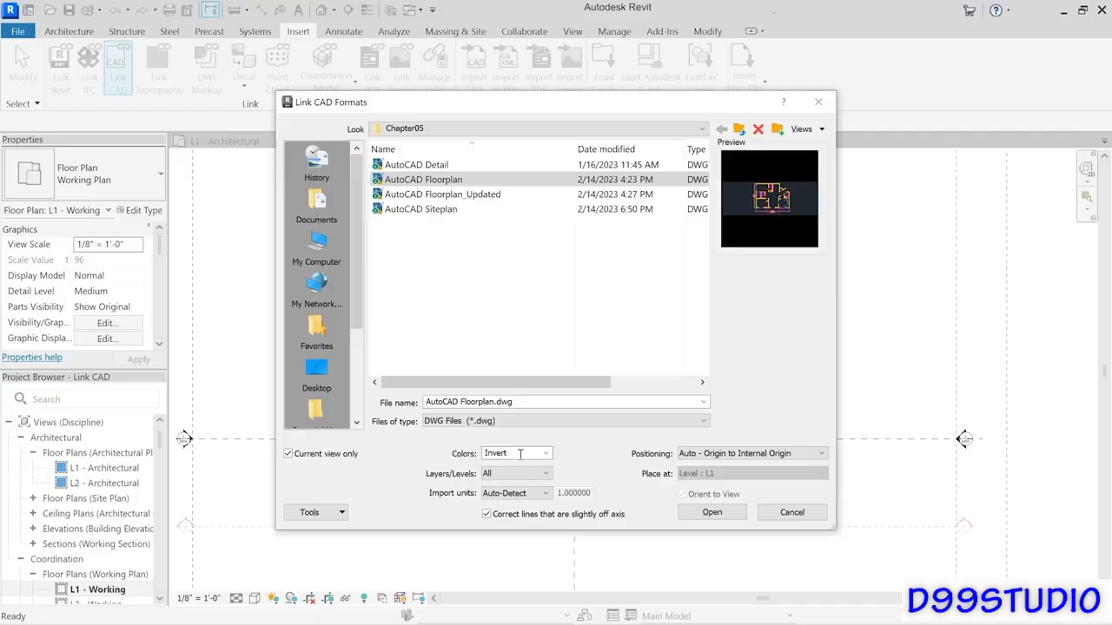
{"action": "left_click", "coordinate": [714, 513]}
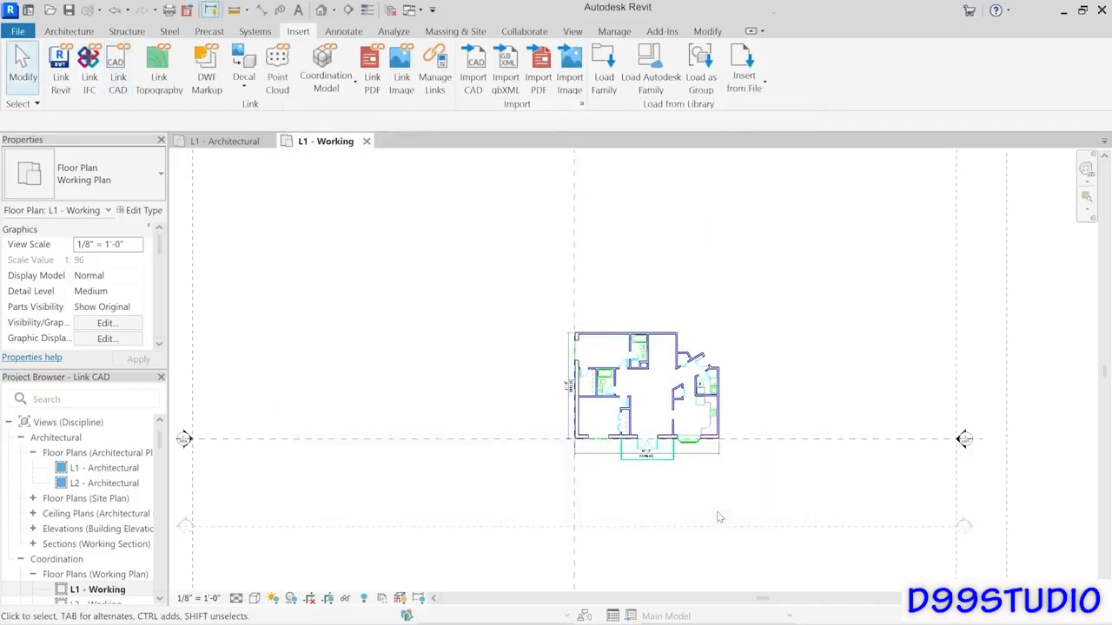
{"action": "scroll", "coordinate": [652, 399], "scroll_direction": "up", "scroll_amount": 4}
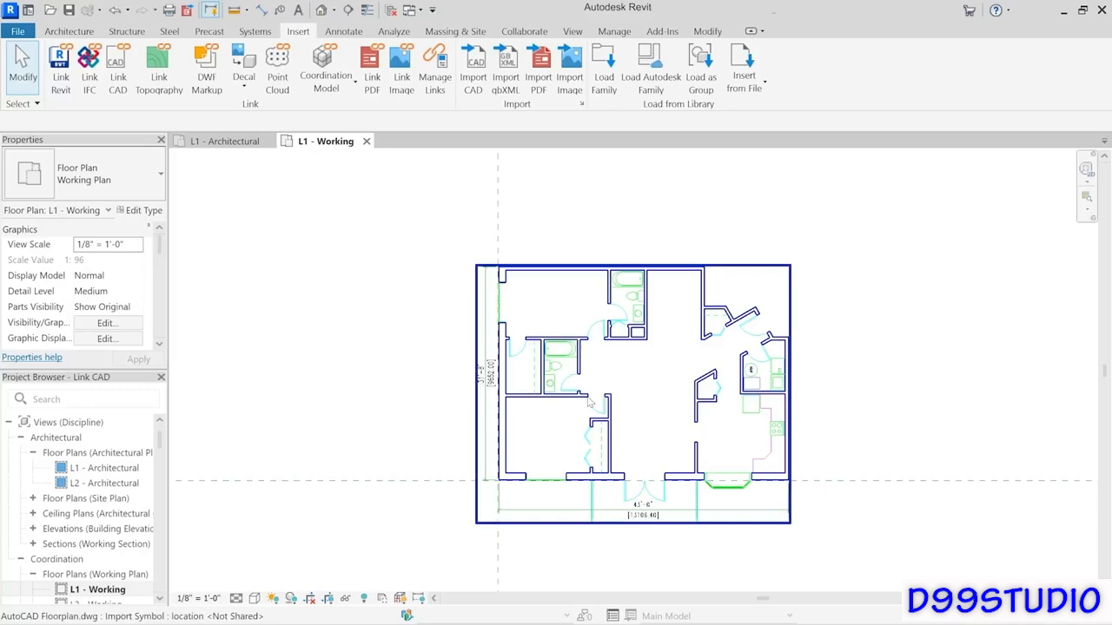
Step: Compare the L1 - Architectural plan, L1 - Working plan and default 3D view for the linked drawing's visibility, and close the 3D view
{"action": "left_click", "coordinate": [222, 142]}
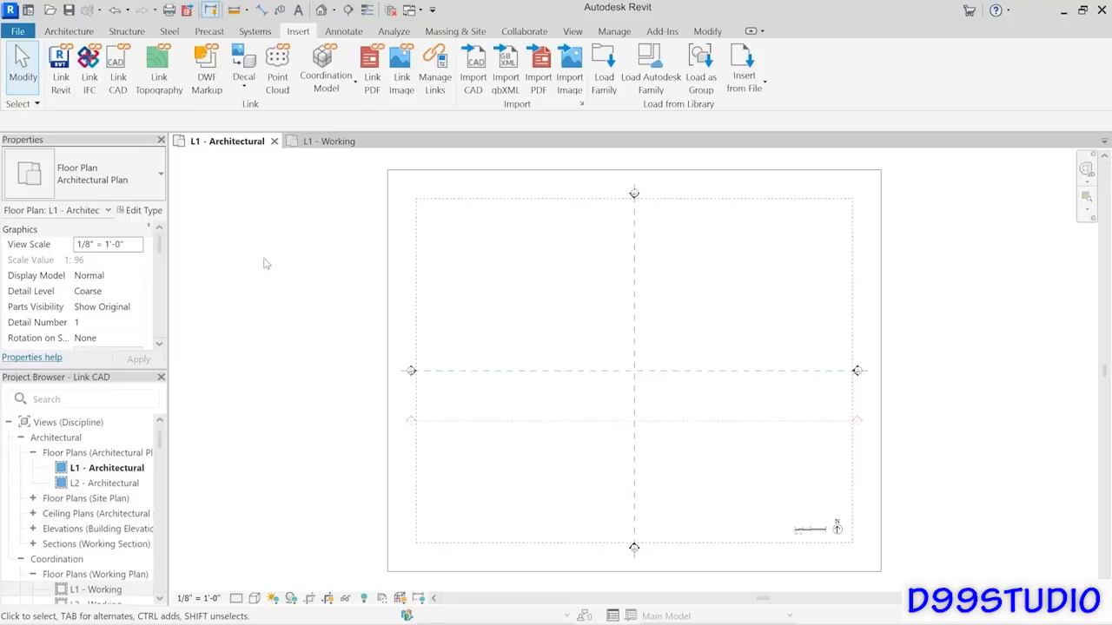
{"action": "left_click", "coordinate": [330, 142]}
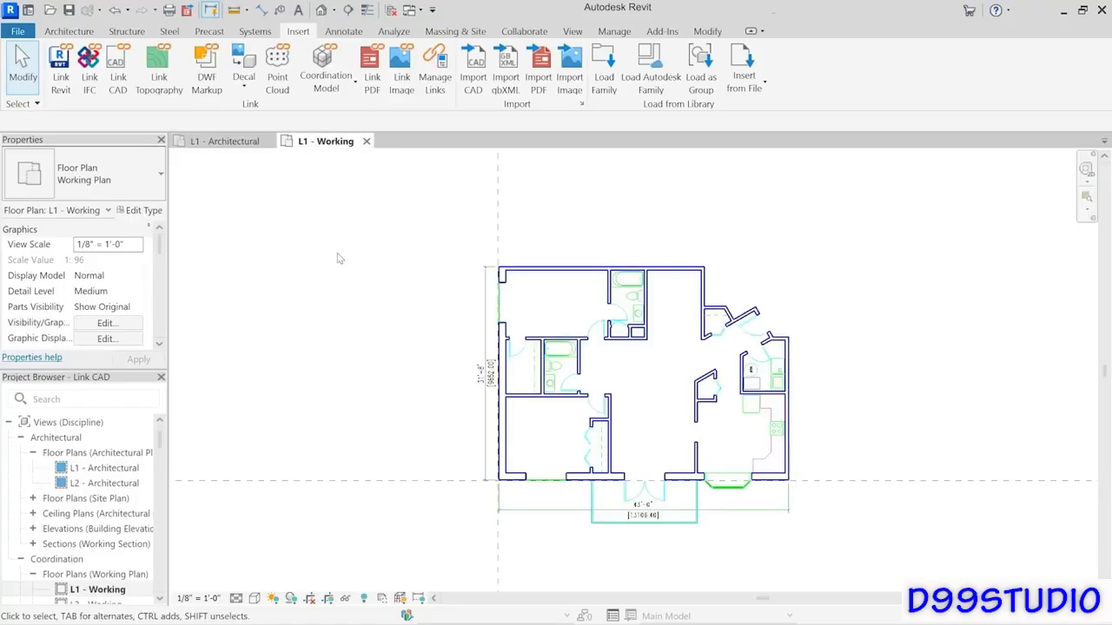
{"action": "left_click", "coordinate": [320, 11]}
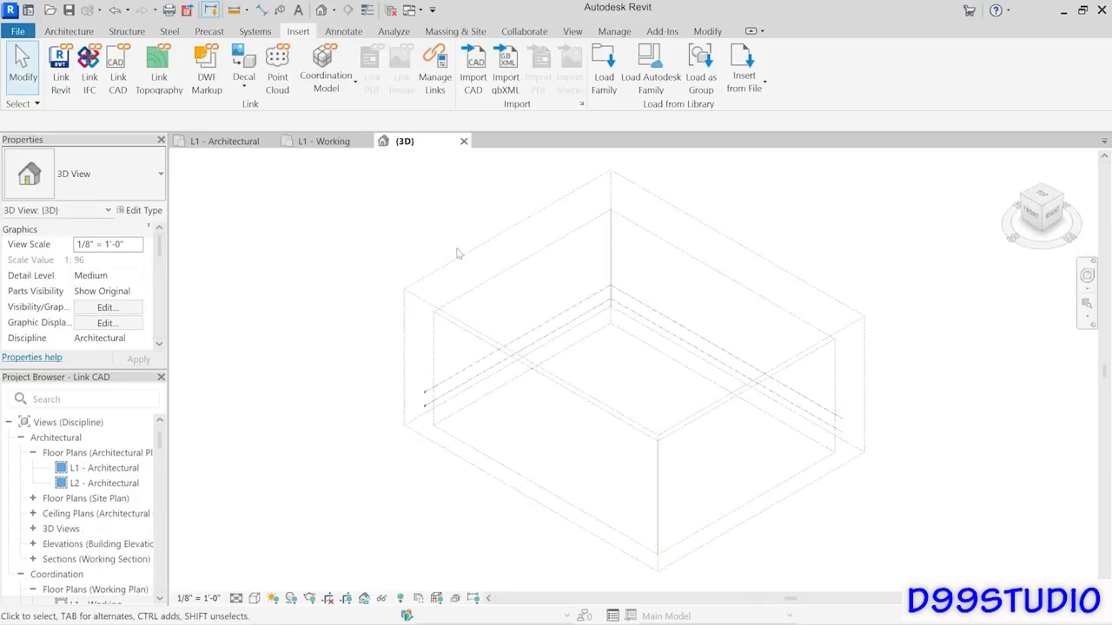
{"action": "left_click", "coordinate": [464, 141]}
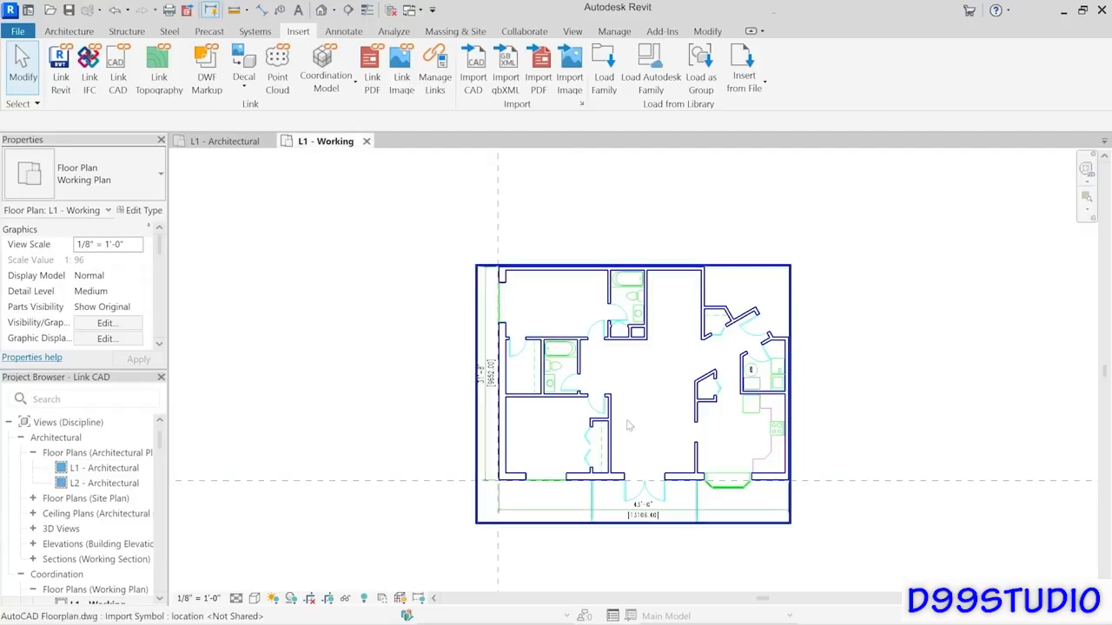
Step: Draw a Generic - 12" wall over the linked plan's west exterior wall, from just below the window to short of the south corner
{"action": "scroll", "coordinate": [638, 388], "scroll_direction": "up", "scroll_amount": 2}
{"action": "scroll", "coordinate": [634, 382], "scroll_direction": "up", "scroll_amount": 2}
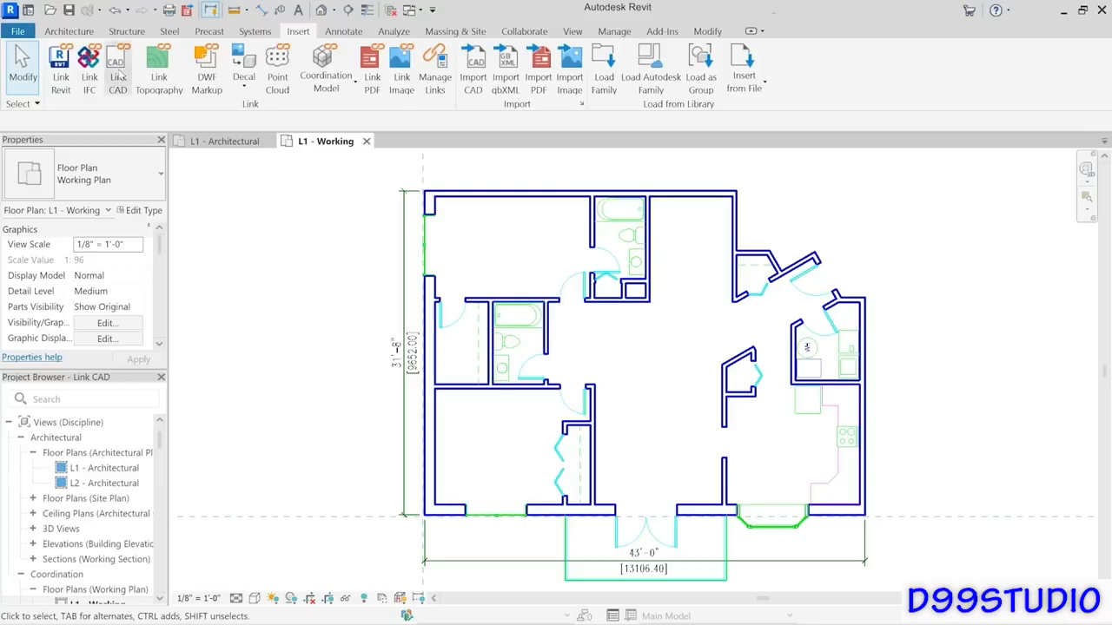
{"action": "left_click", "coordinate": [68, 32]}
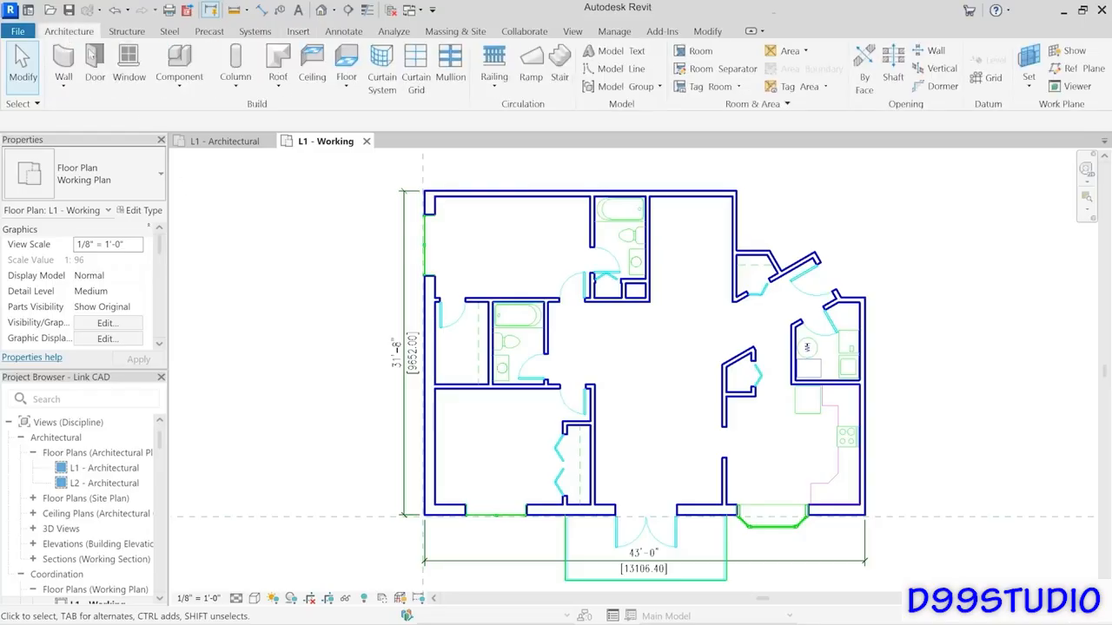
{"action": "left_click", "coordinate": [66, 60]}
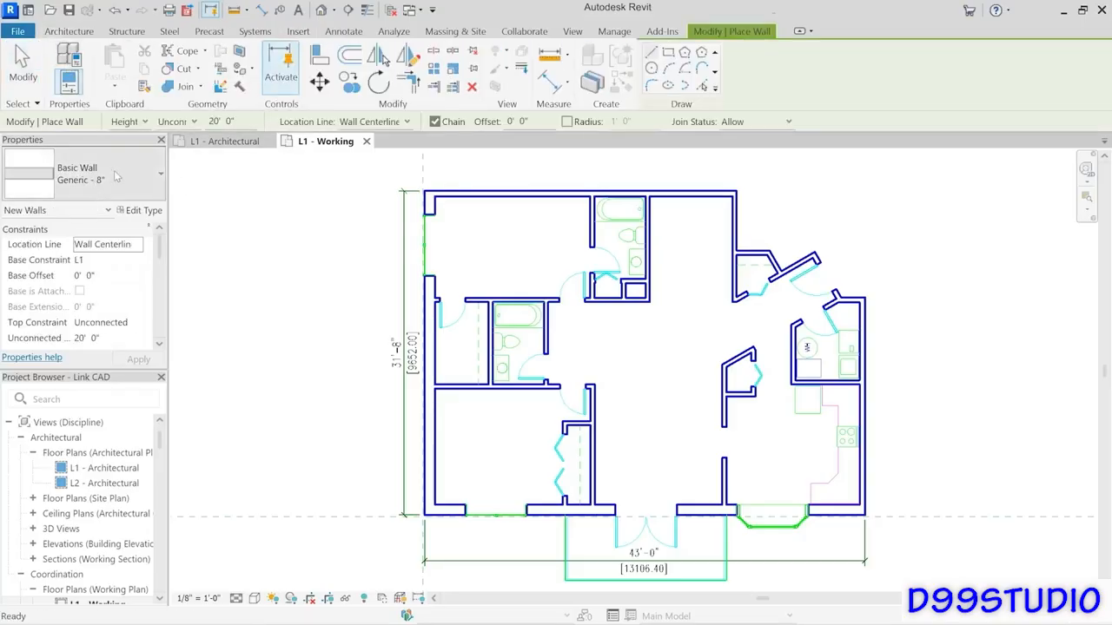
{"action": "left_click", "coordinate": [105, 173]}
{"action": "left_click", "coordinate": [44, 328]}
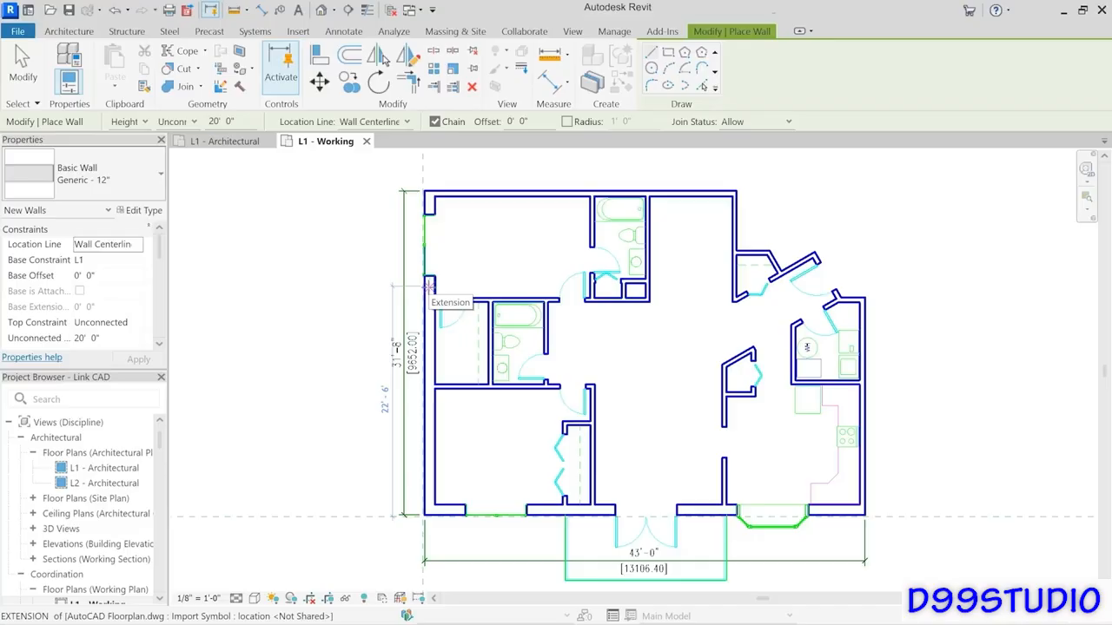
{"action": "scroll", "coordinate": [429, 284], "scroll_direction": "up", "scroll_amount": 1}
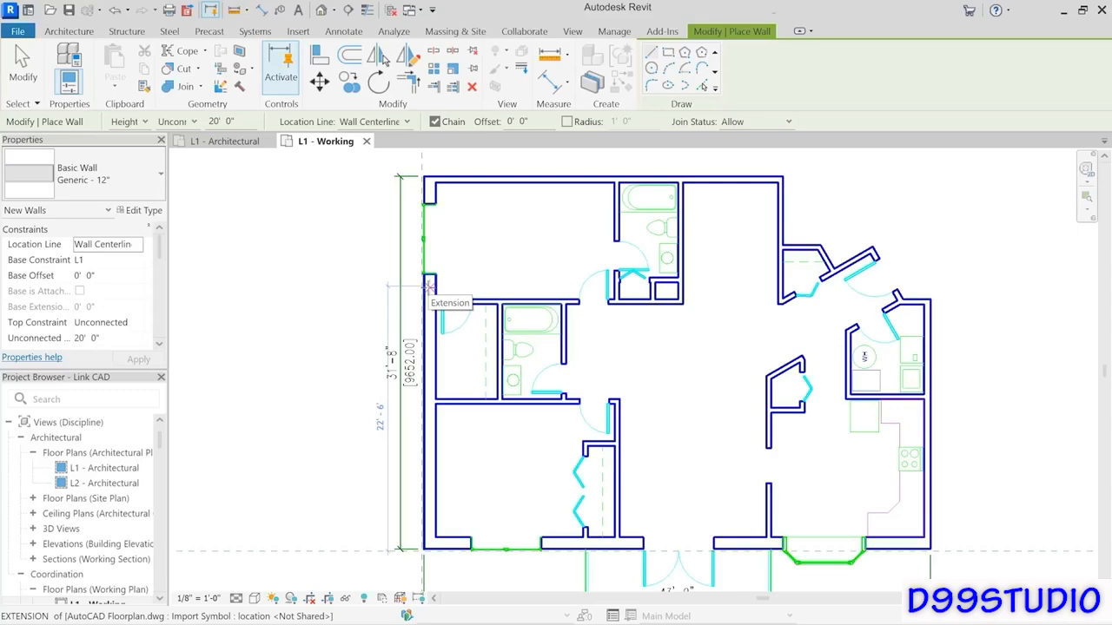
{"action": "left_click", "coordinate": [429, 284]}
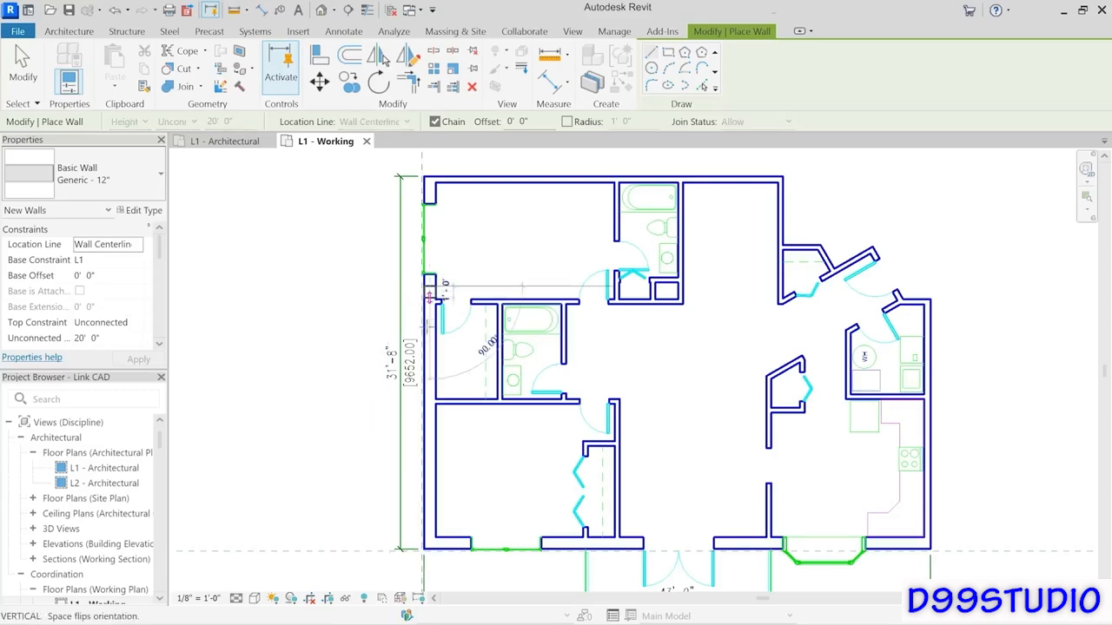
{"action": "left_click", "coordinate": [429, 511]}
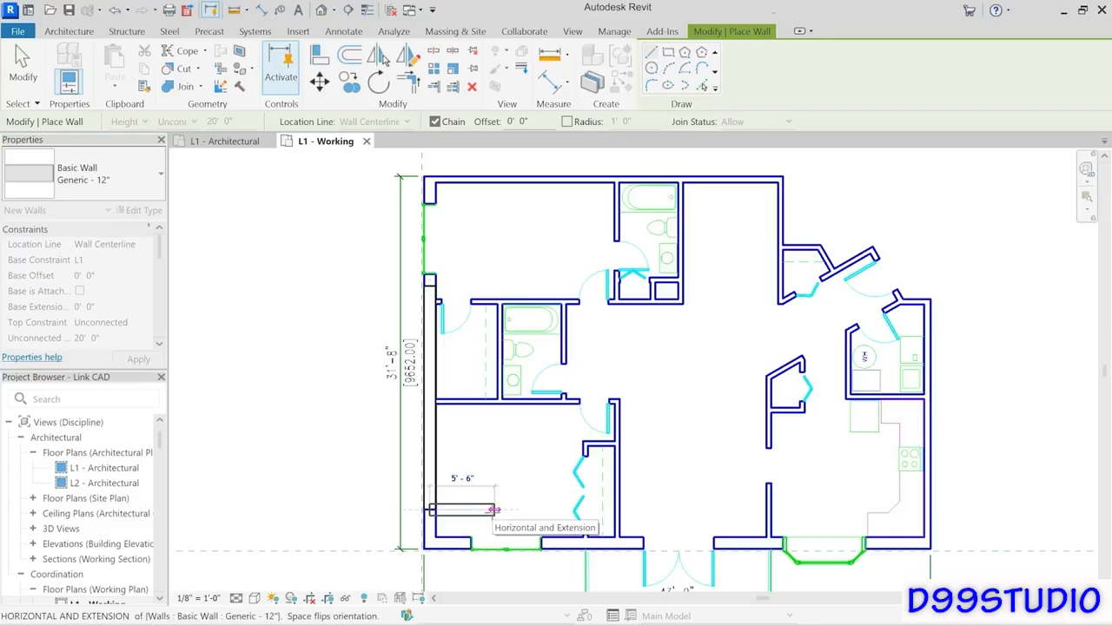
{"action": "key", "text": "Escape"}
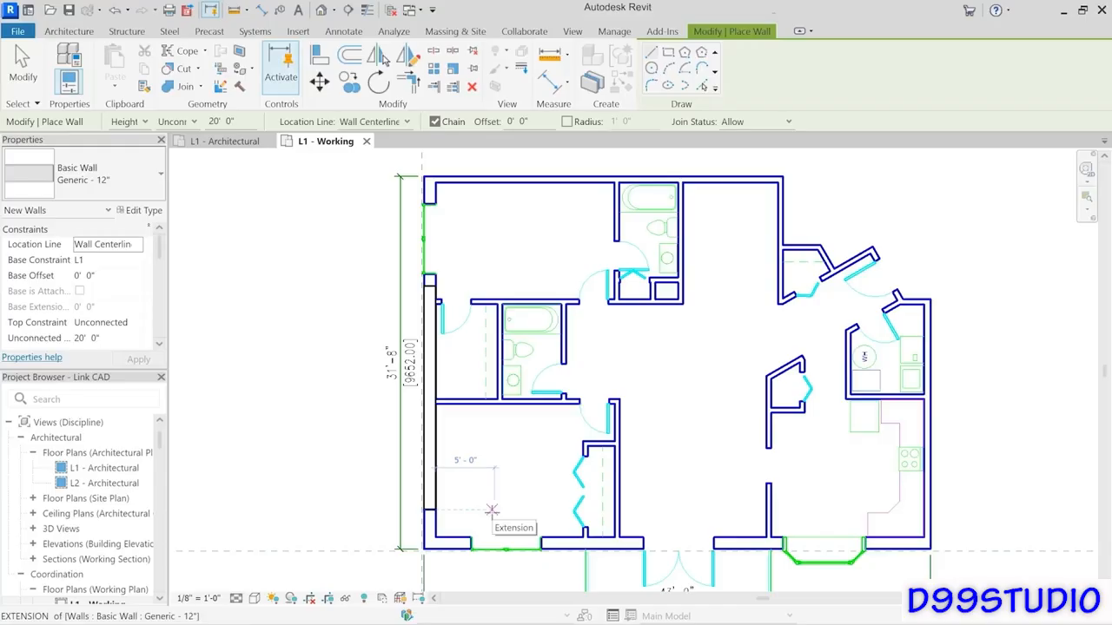
Step: Draw a Generic - 12" wall over the plan's south exterior wall, starting and ending short of both corners
{"action": "left_click", "coordinate": [450, 542]}
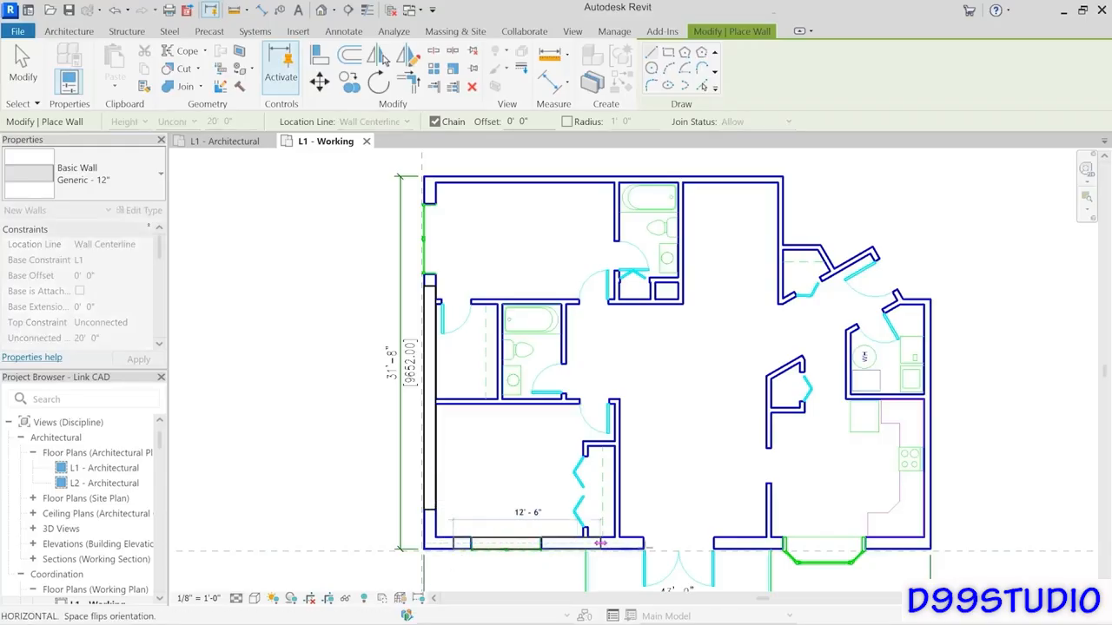
{"action": "left_click", "coordinate": [886, 543]}
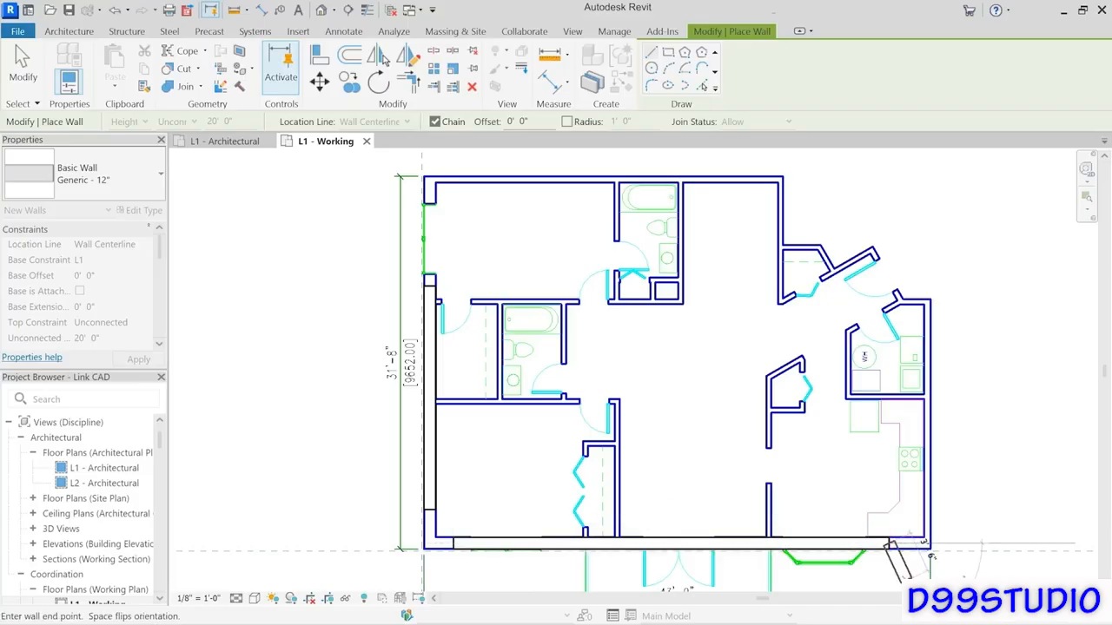
{"action": "key", "text": "Escape"}
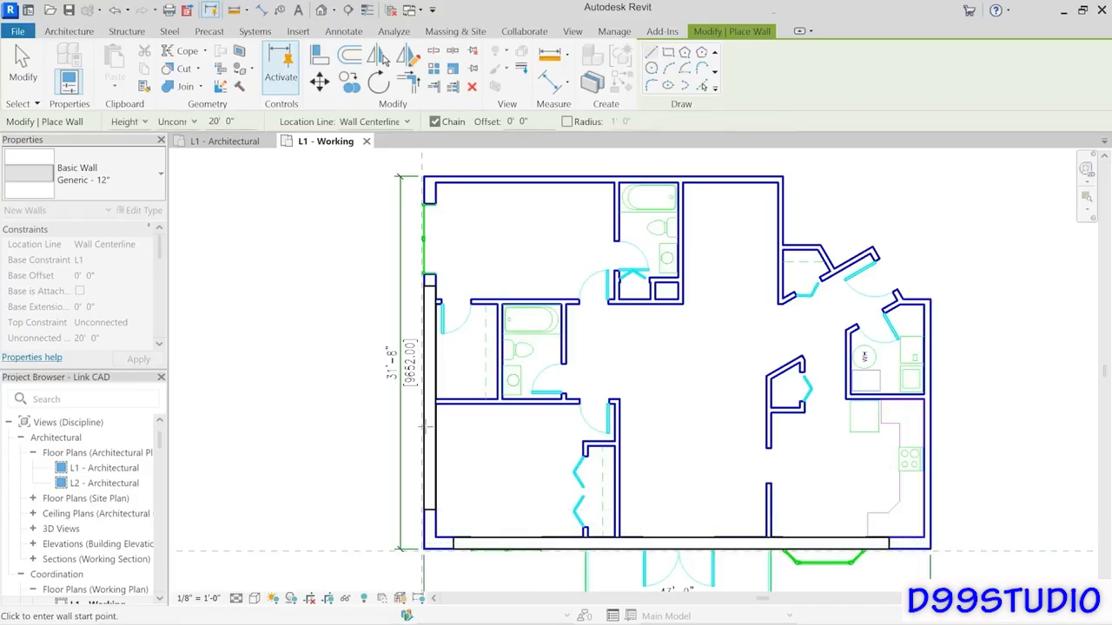
Step: Draw a Generic - 5" wall up to level L2 over the horizontal interior wall along the north side of the lower bathroom
{"action": "left_click", "coordinate": [90, 176]}
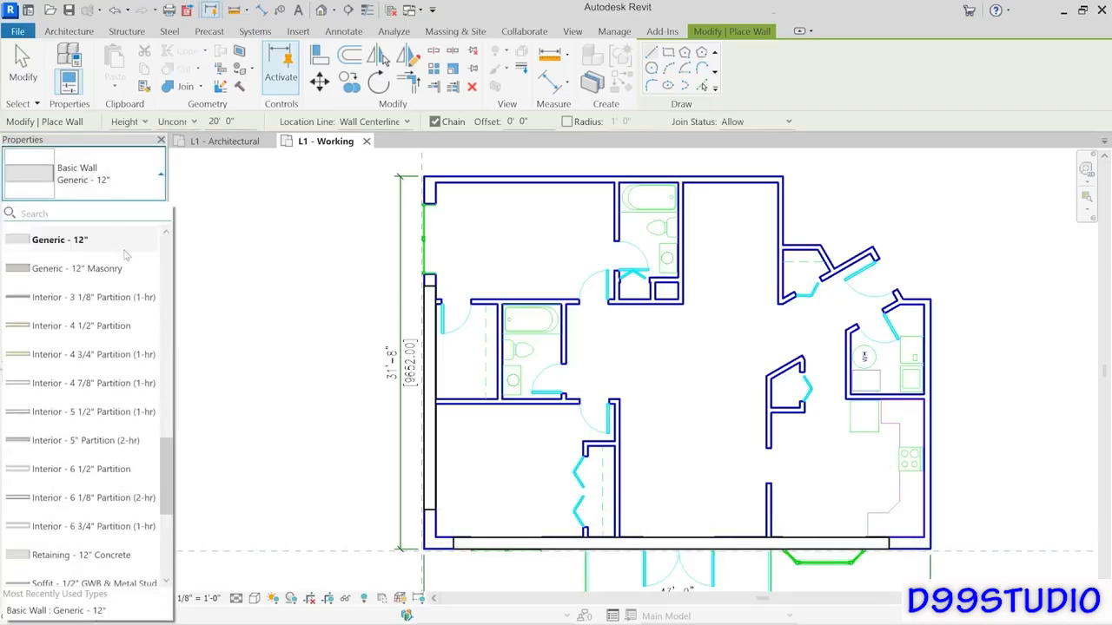
{"action": "scroll", "coordinate": [78, 324], "scroll_direction": "up", "scroll_amount": 3}
{"action": "left_click", "coordinate": [54, 326]}
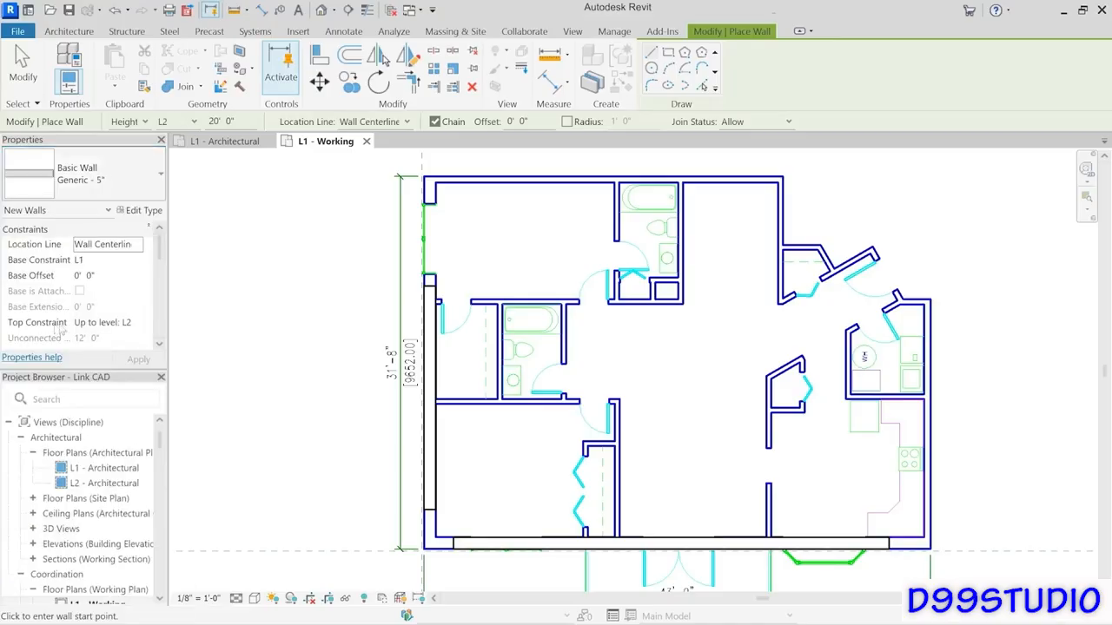
{"action": "scroll", "coordinate": [484, 366], "scroll_direction": "up", "scroll_amount": 1}
{"action": "scroll", "coordinate": [484, 366], "scroll_direction": "up", "scroll_amount": 2}
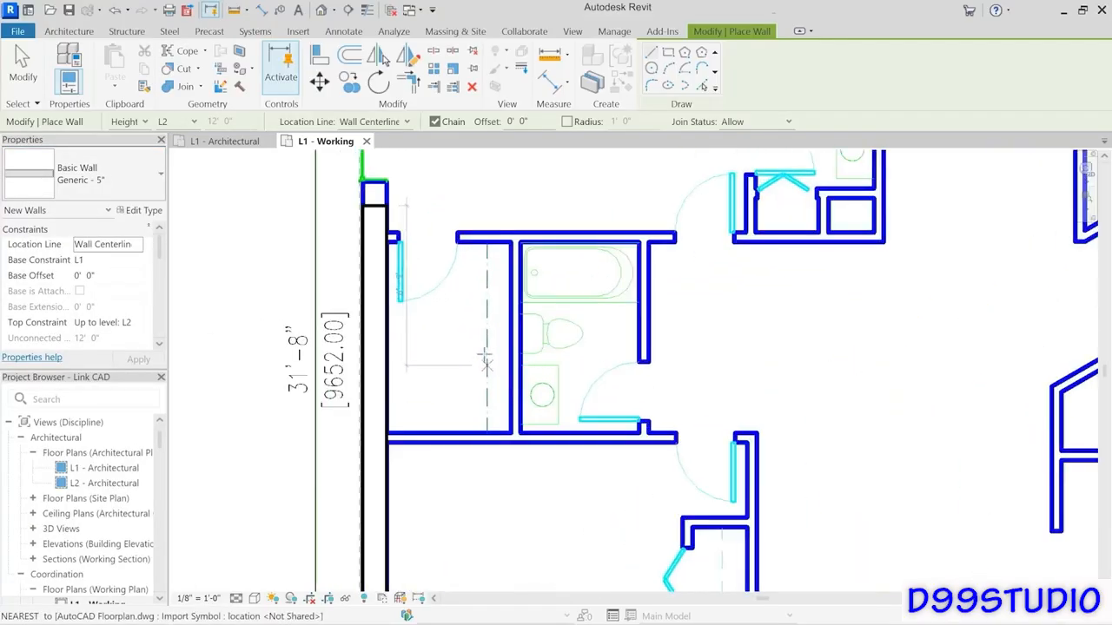
{"action": "left_click", "coordinate": [480, 239]}
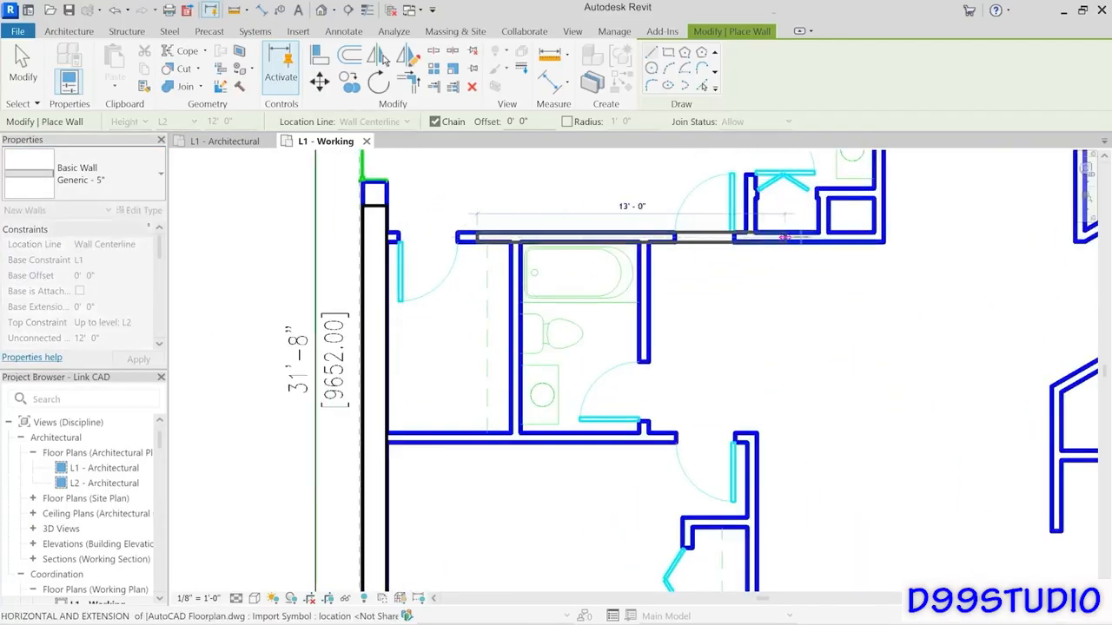
{"action": "left_click", "coordinate": [808, 238]}
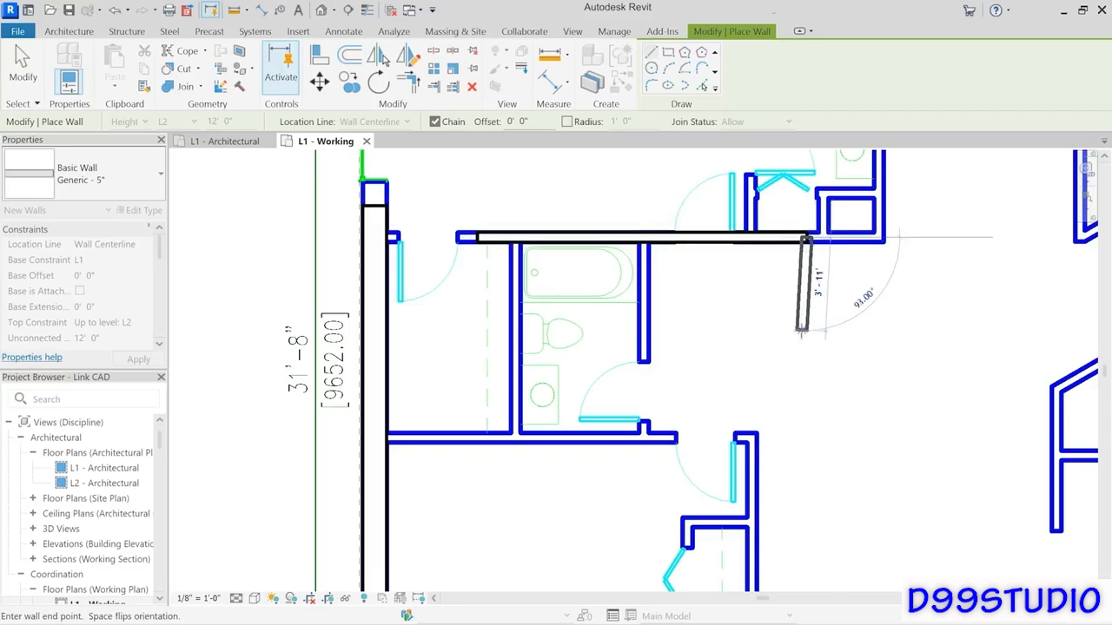
{"action": "key", "text": "Escape"}
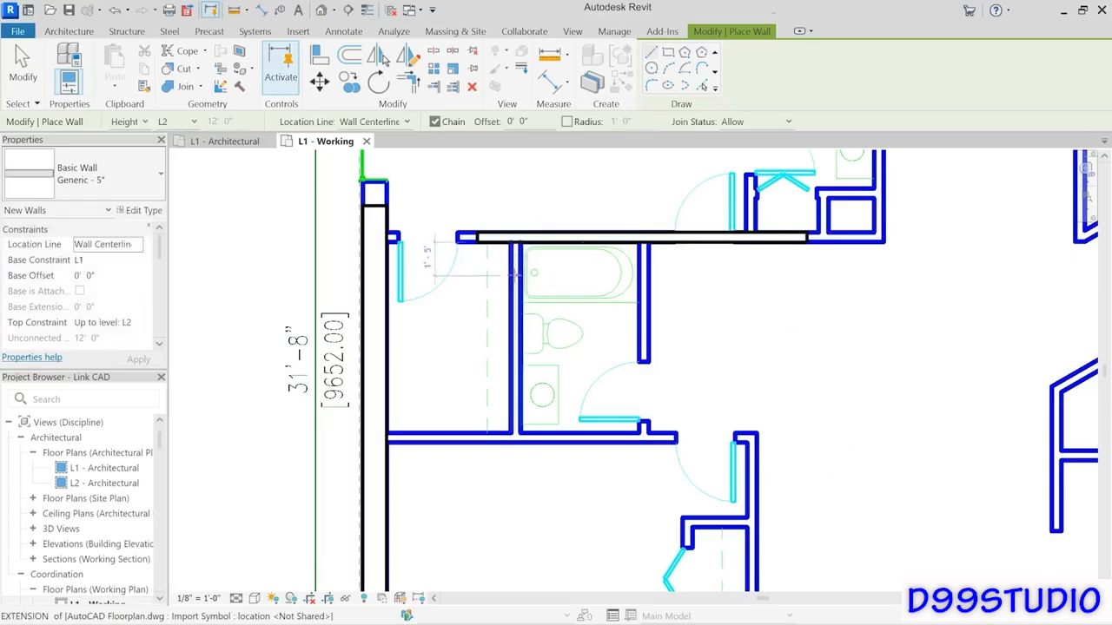
Step: Draw two vertical Generic - 5" walls over the lower bathroom's side walls, the west one about 6' 3" long
{"action": "left_click", "coordinate": [515, 276]}
{"action": "left_click", "coordinate": [515, 424]}
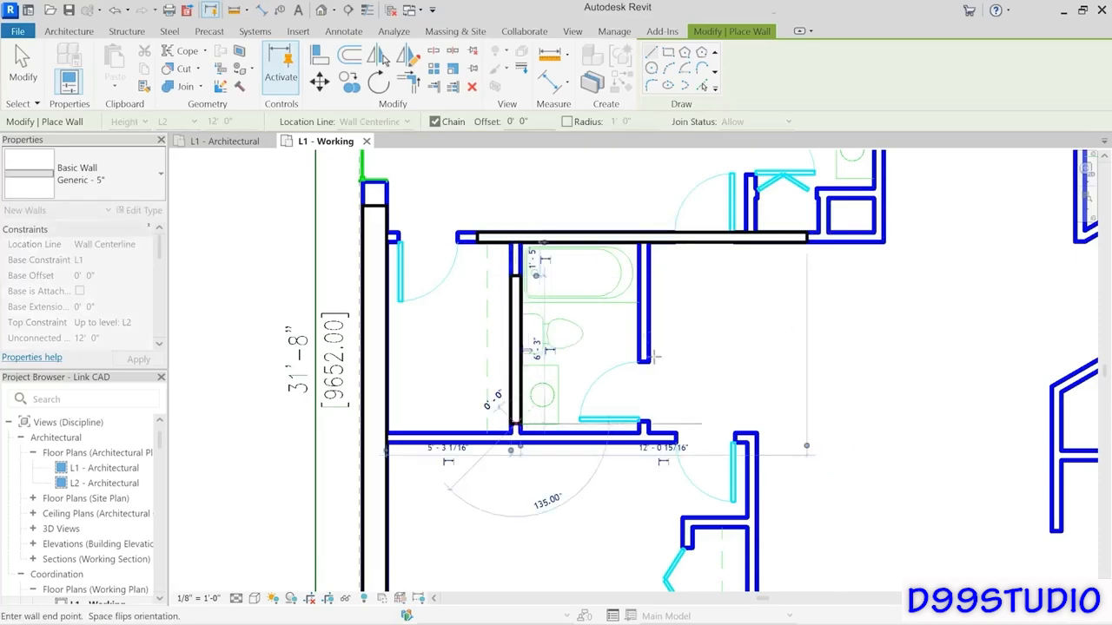
{"action": "key", "text": "Escape"}
{"action": "left_click", "coordinate": [644, 276]}
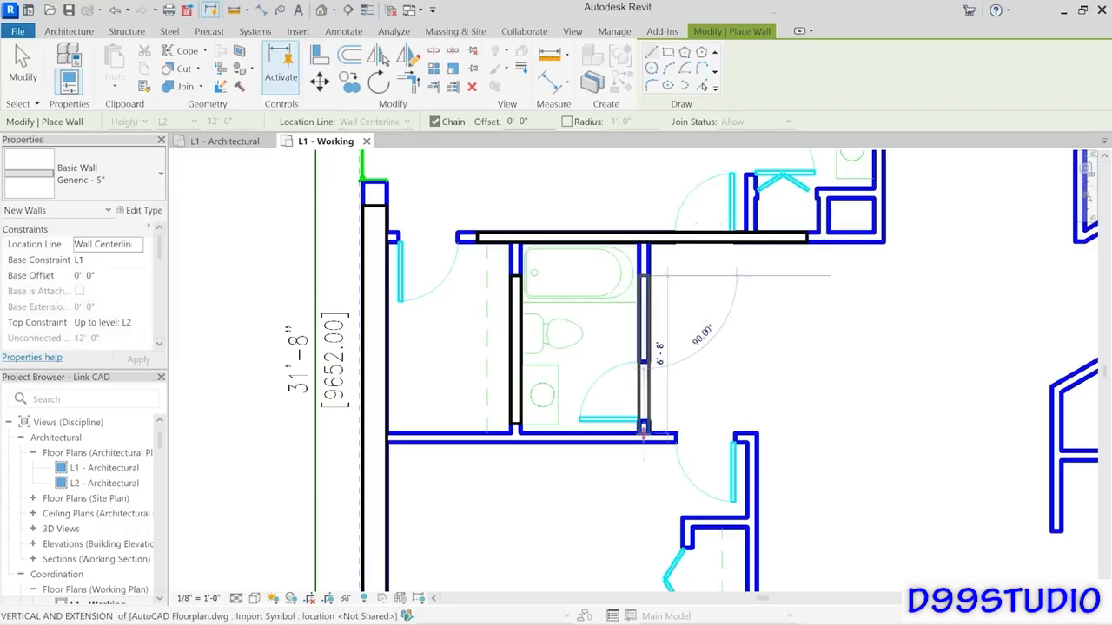
{"action": "left_click", "coordinate": [644, 428]}
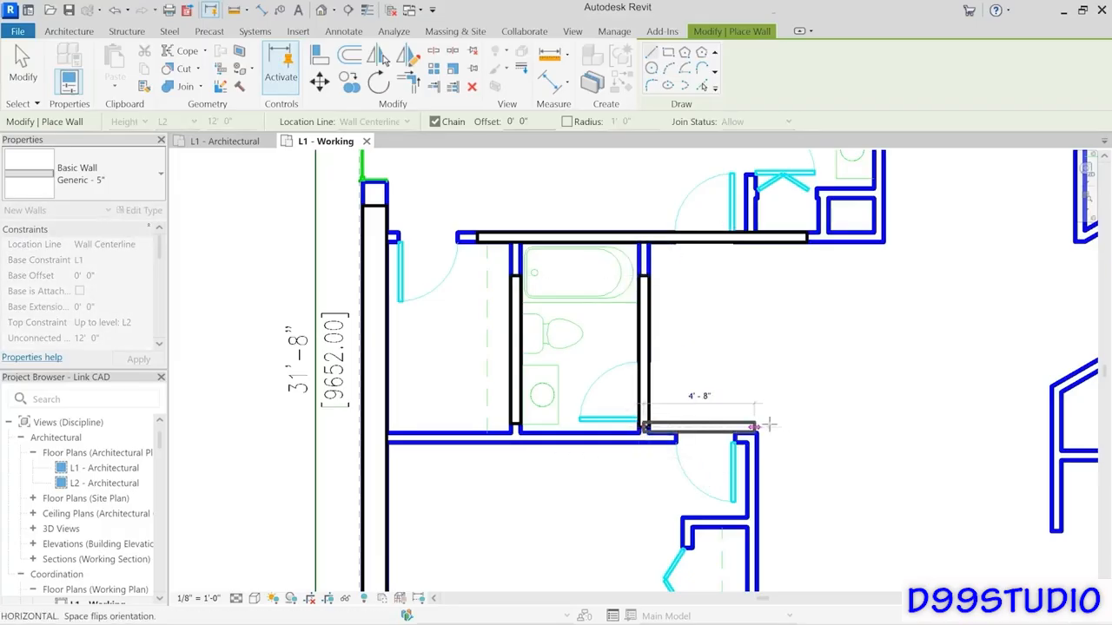
{"action": "key", "text": "Escape"}
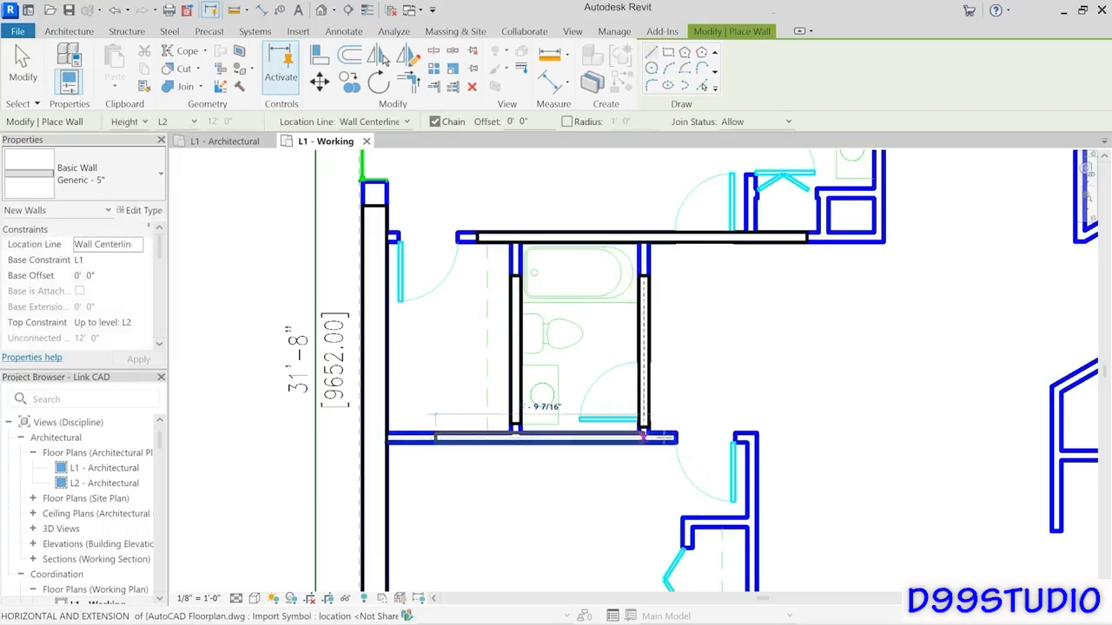
Step: Draw Generic - 5" walls over the horizontal wall south of the bathroom and the vertical wall descending from its east end
{"action": "left_click", "coordinate": [434, 437]}
{"action": "left_click", "coordinate": [747, 437]}
{"action": "key", "text": "Escape"}
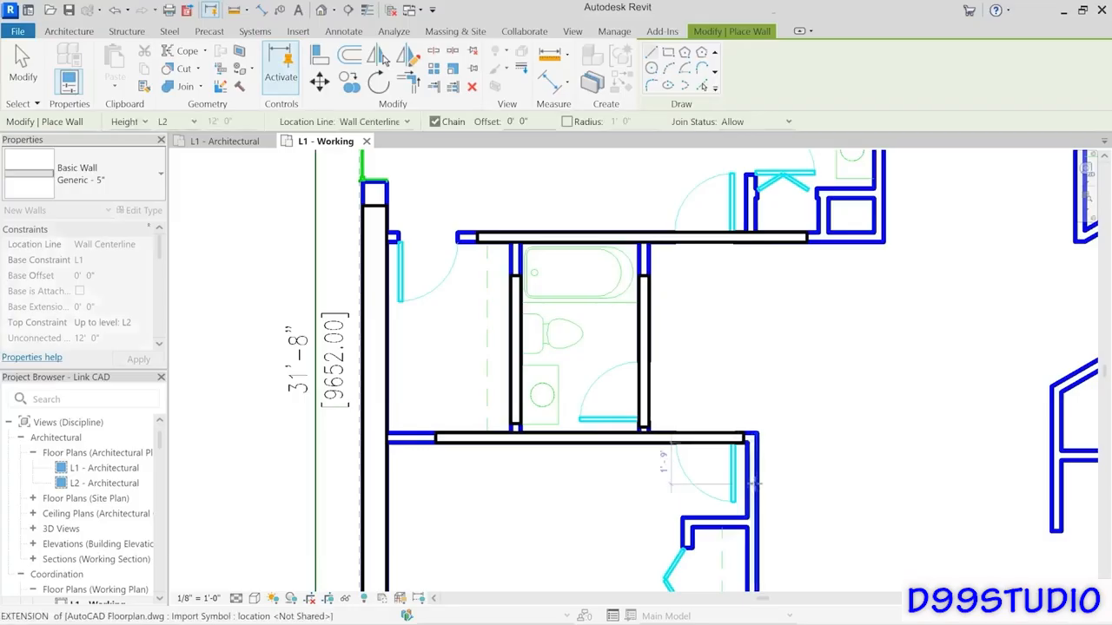
{"action": "left_click", "coordinate": [751, 484]}
{"action": "left_click", "coordinate": [751, 567]}
{"action": "key", "text": "Escape"}
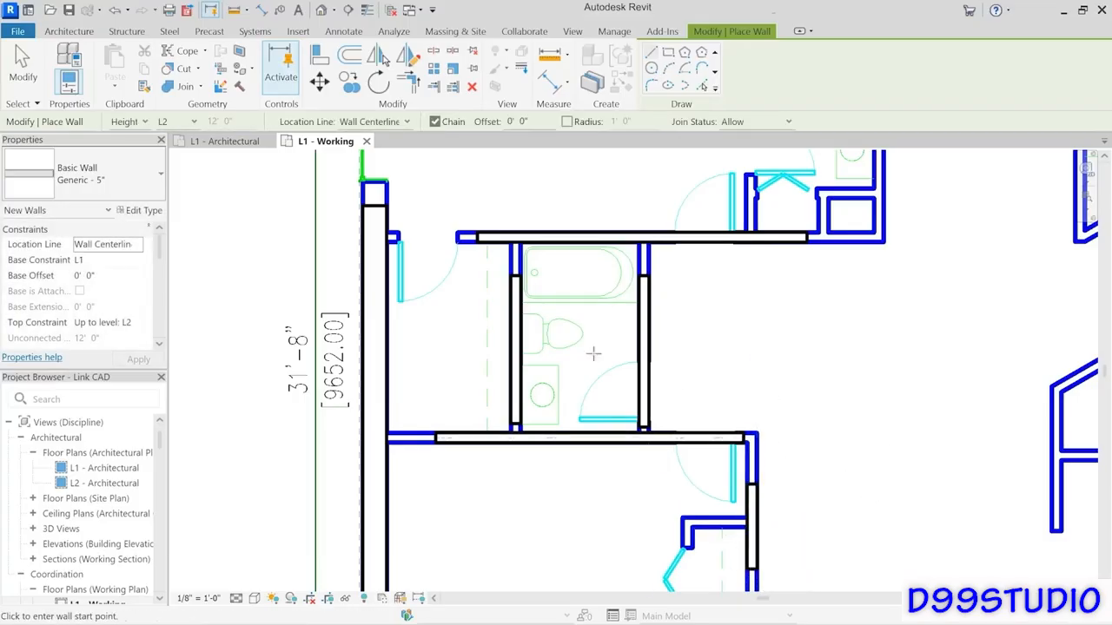
Step: Trim/extend to a corner the two interior walls southeast of the bathroom and the two exterior walls at the southwest corner
{"action": "left_click", "coordinate": [407, 79]}
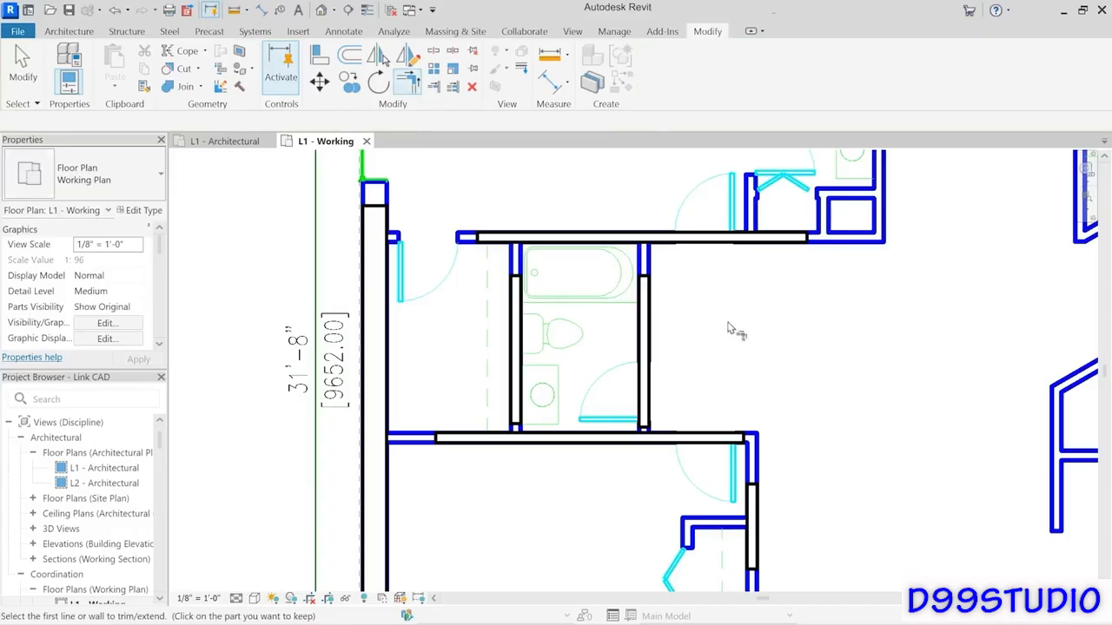
{"action": "left_click", "coordinate": [752, 488]}
{"action": "left_click", "coordinate": [737, 449]}
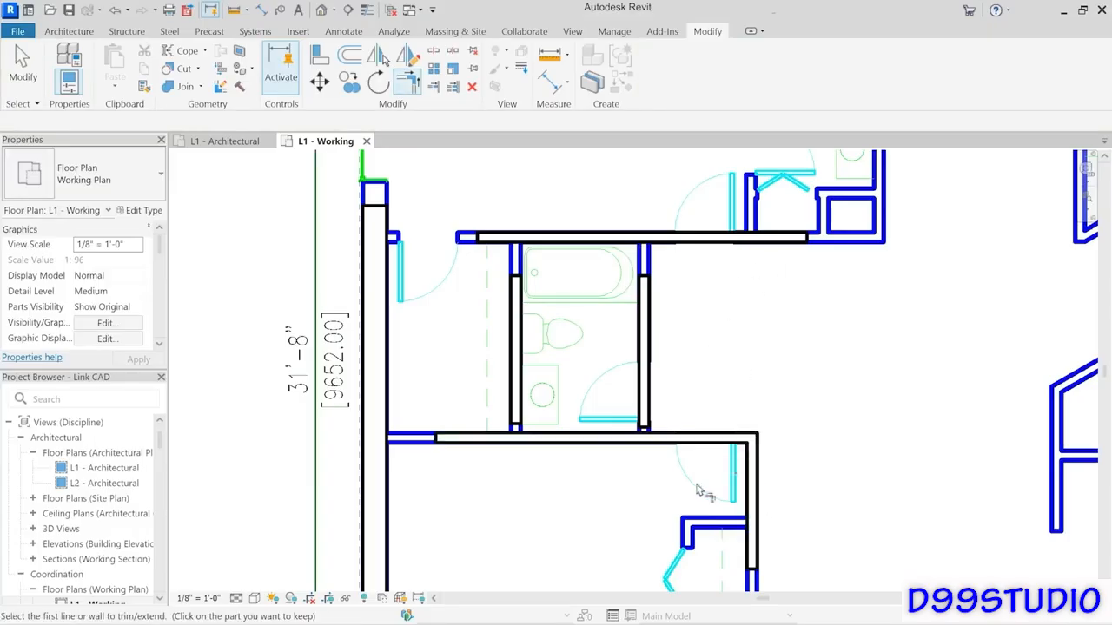
{"action": "middle_click_drag", "start_coordinate": [698, 489], "coordinate": [648, 298]}
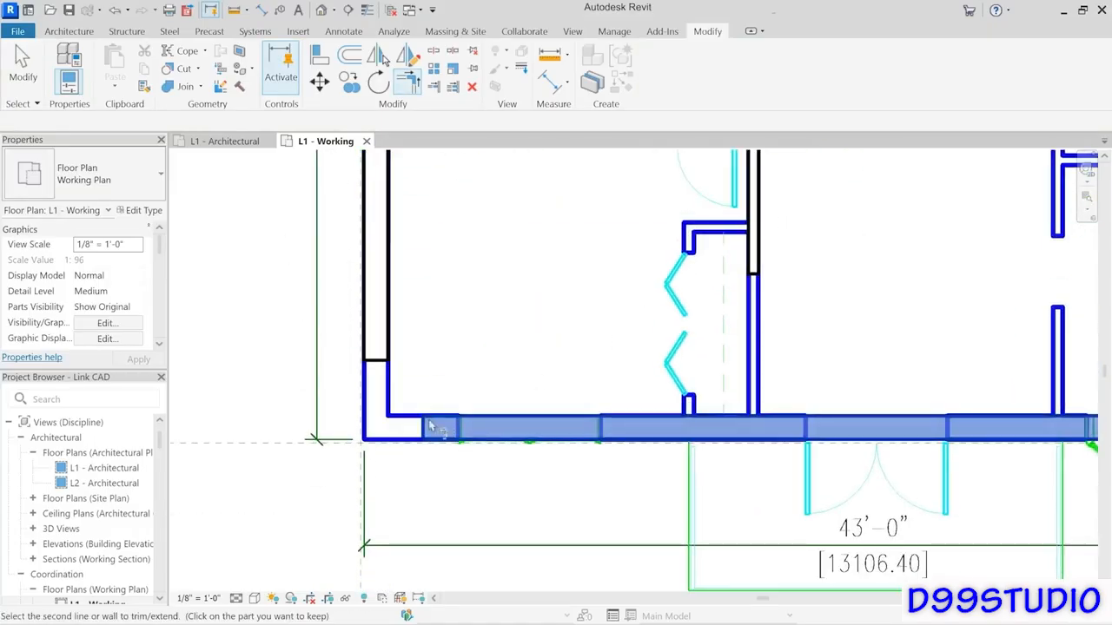
{"action": "left_click", "coordinate": [454, 434]}
{"action": "left_click", "coordinate": [441, 417]}
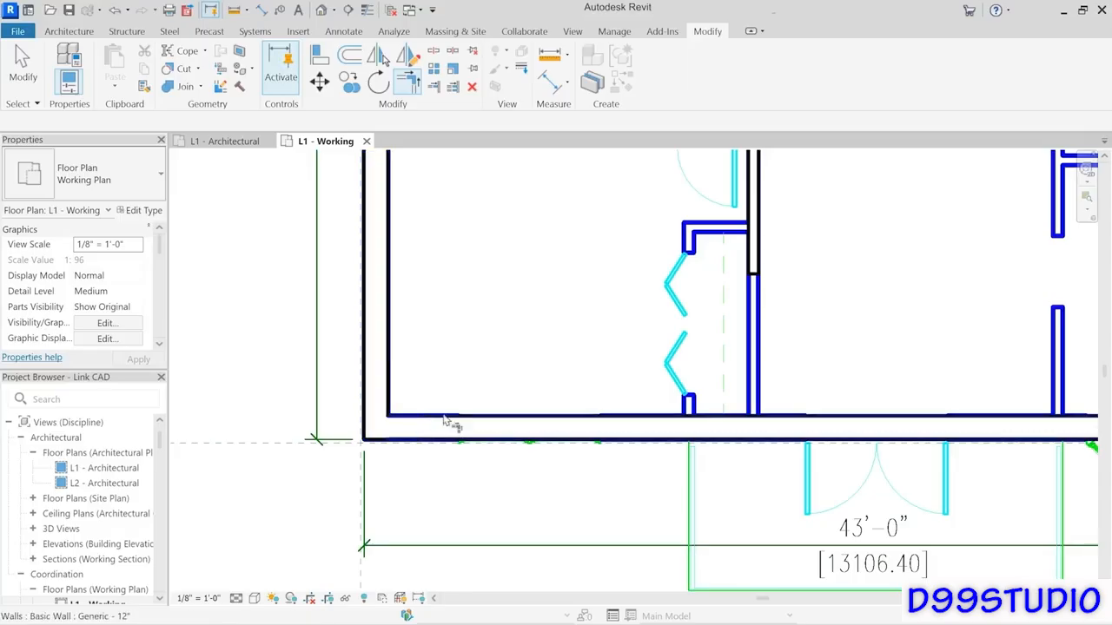
Step: Extend both horizontal interior walls to the west exterior wall with Trim/Extend Multiple Elements
{"action": "middle_click_drag", "start_coordinate": [508, 427], "coordinate": [483, 608]}
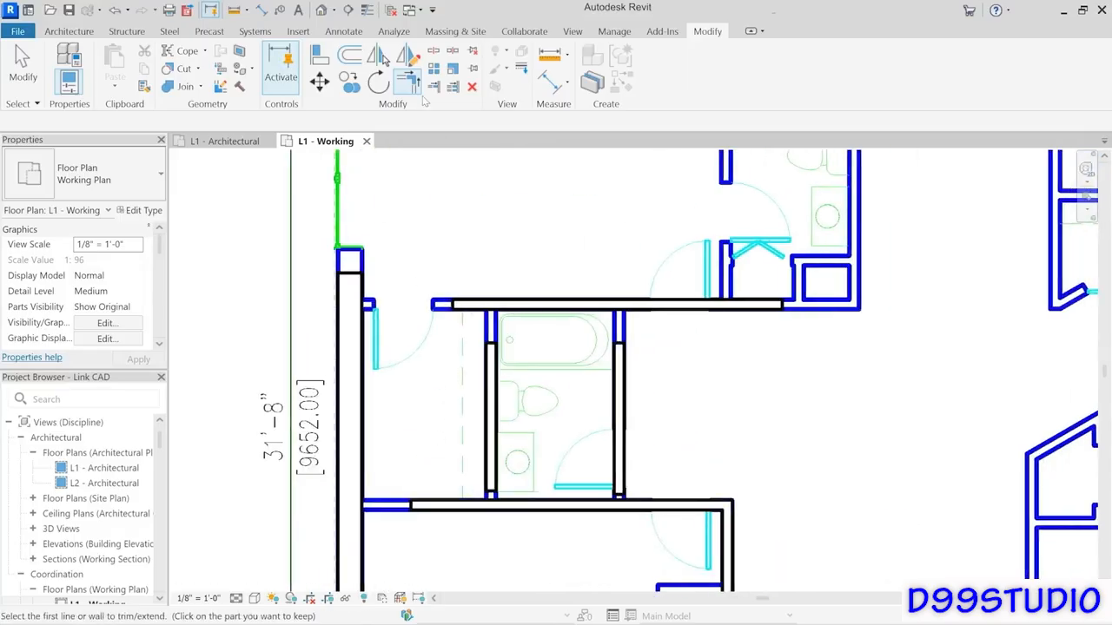
{"action": "left_click", "coordinate": [452, 88]}
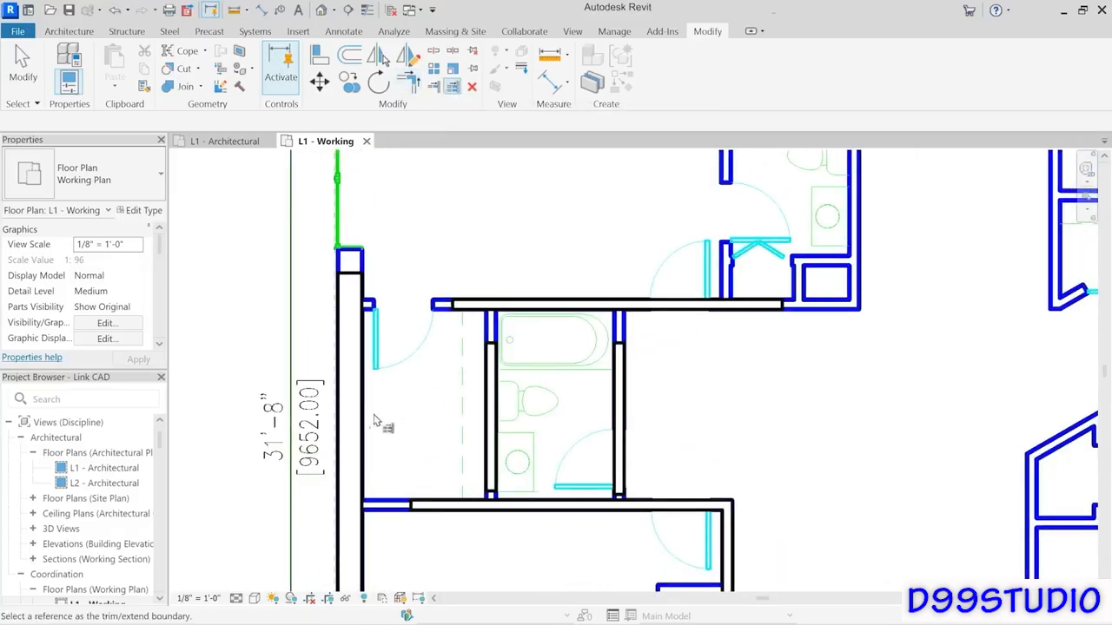
{"action": "left_click", "coordinate": [364, 439]}
{"action": "left_click", "coordinate": [434, 509]}
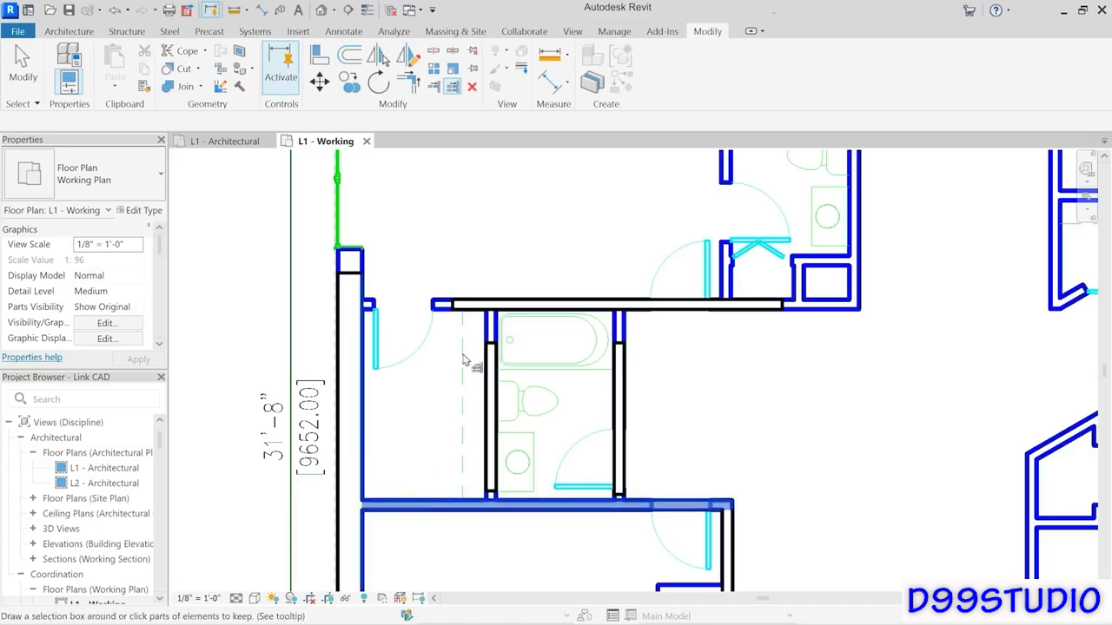
{"action": "left_click", "coordinate": [476, 306]}
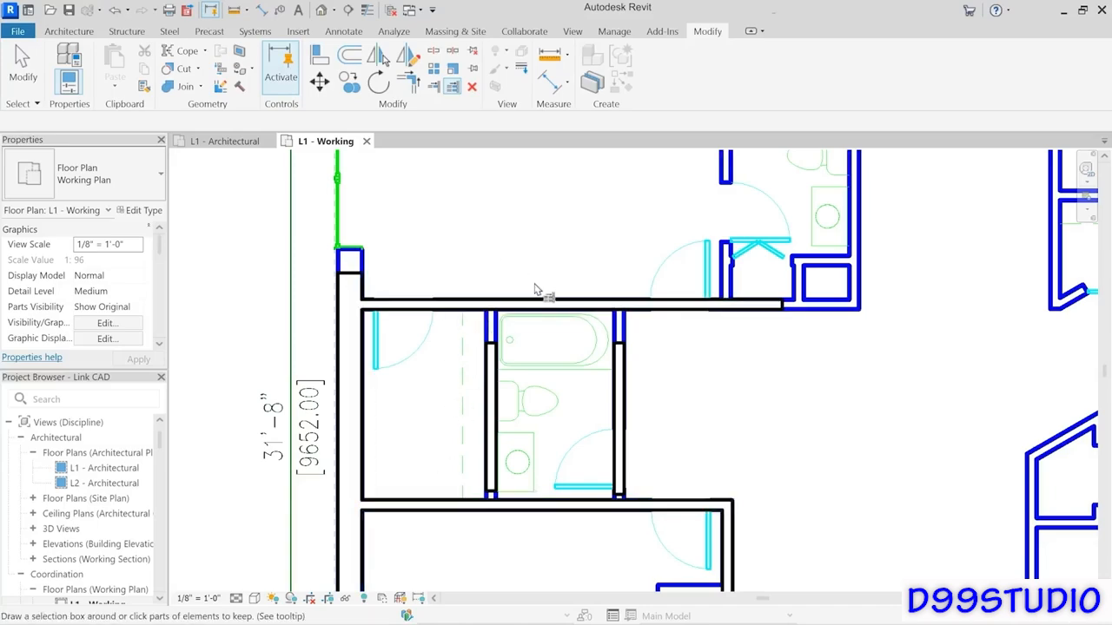
Step: Extend both bathroom side walls to the horizontal walls north and south of them, and end the trim command
{"action": "left_click", "coordinate": [495, 387]}
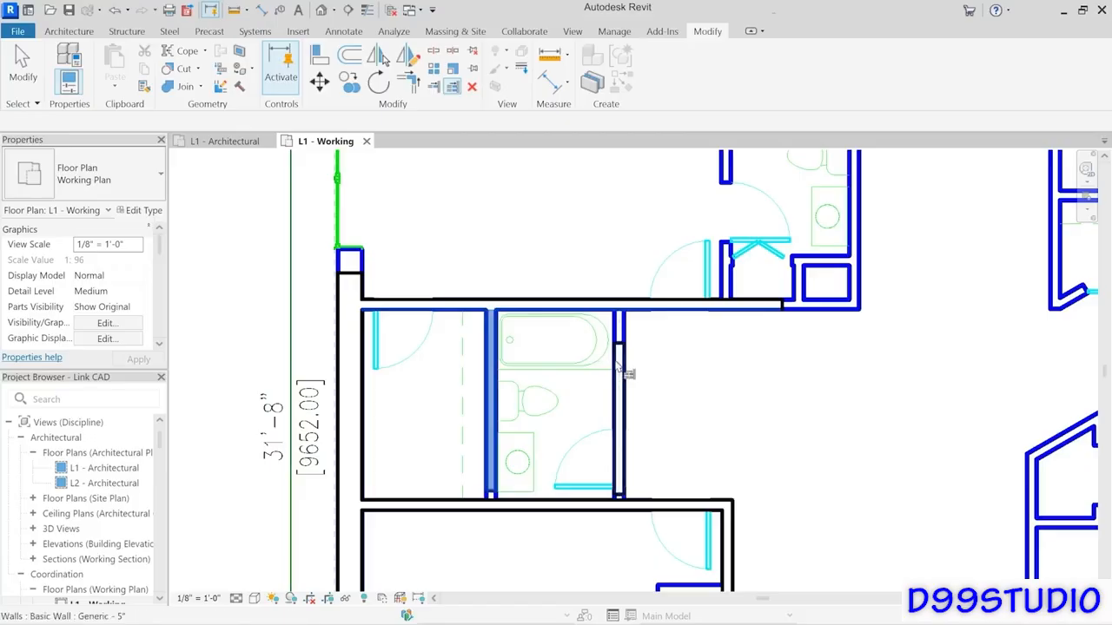
{"action": "left_click", "coordinate": [620, 374]}
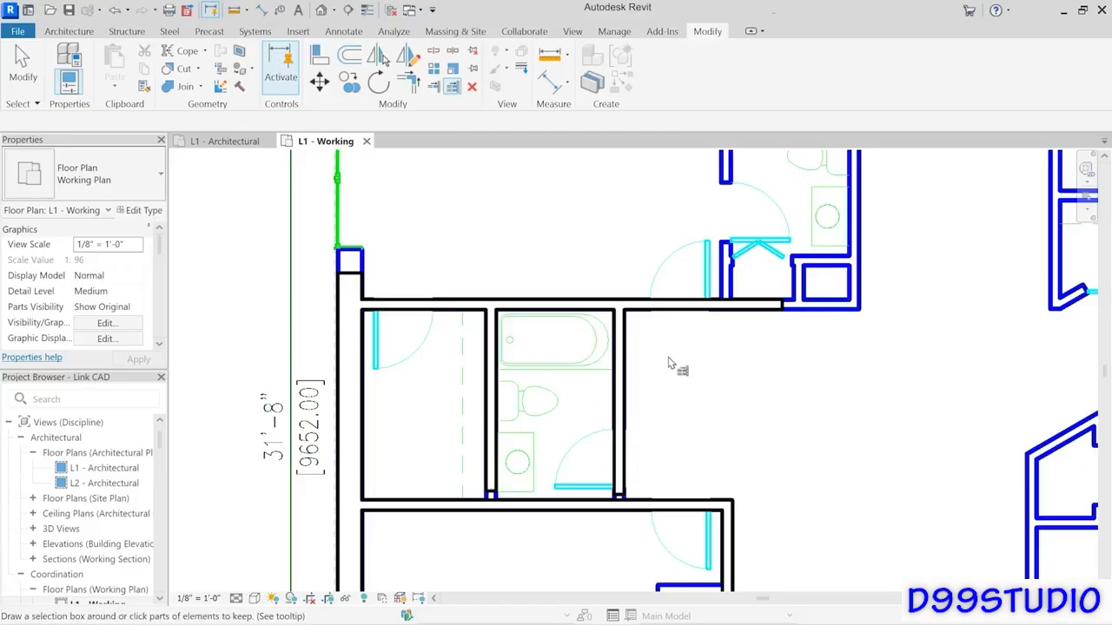
{"action": "left_click", "coordinate": [636, 502]}
{"action": "left_click", "coordinate": [620, 458]}
{"action": "left_click", "coordinate": [493, 467]}
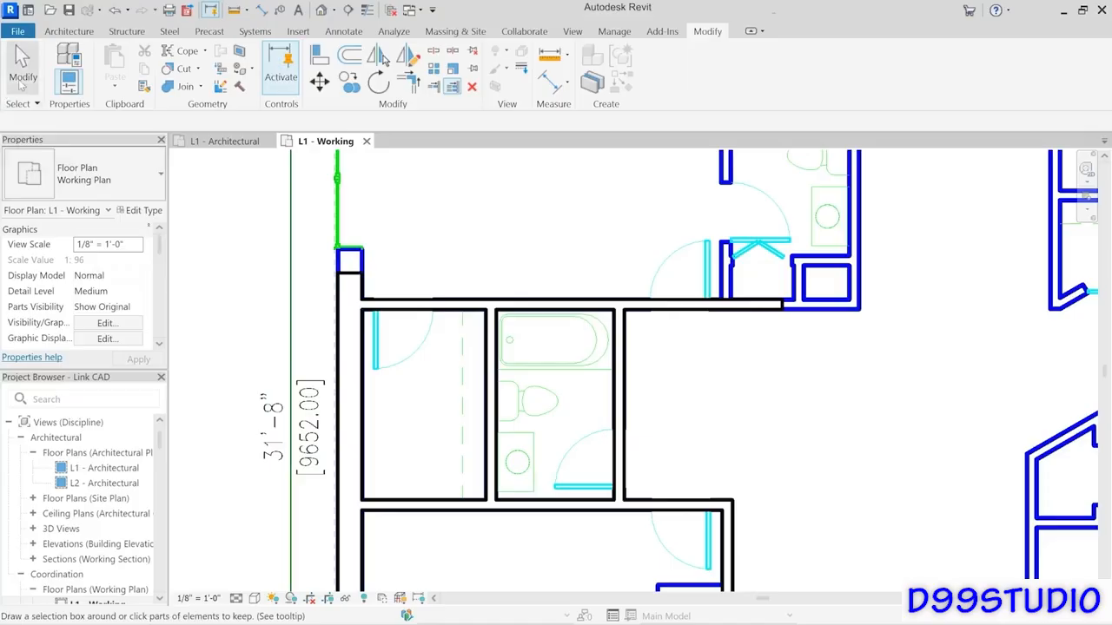
{"action": "left_click", "coordinate": [23, 70]}
{"action": "middle_click_drag", "start_coordinate": [714, 404], "coordinate": [707, 381]}
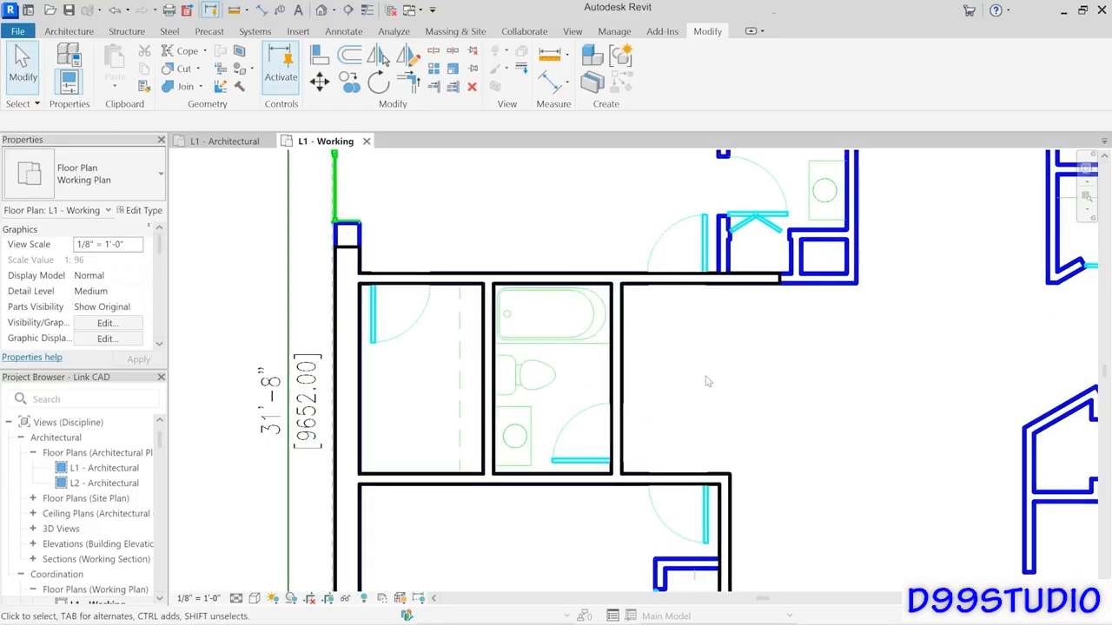
Step: Place four 36" x 84" Door-Passage-Single-Flush doors over the linked door symbols around the closet, bathroom and hallway, matching their swings
{"action": "left_click", "coordinate": [64, 33]}
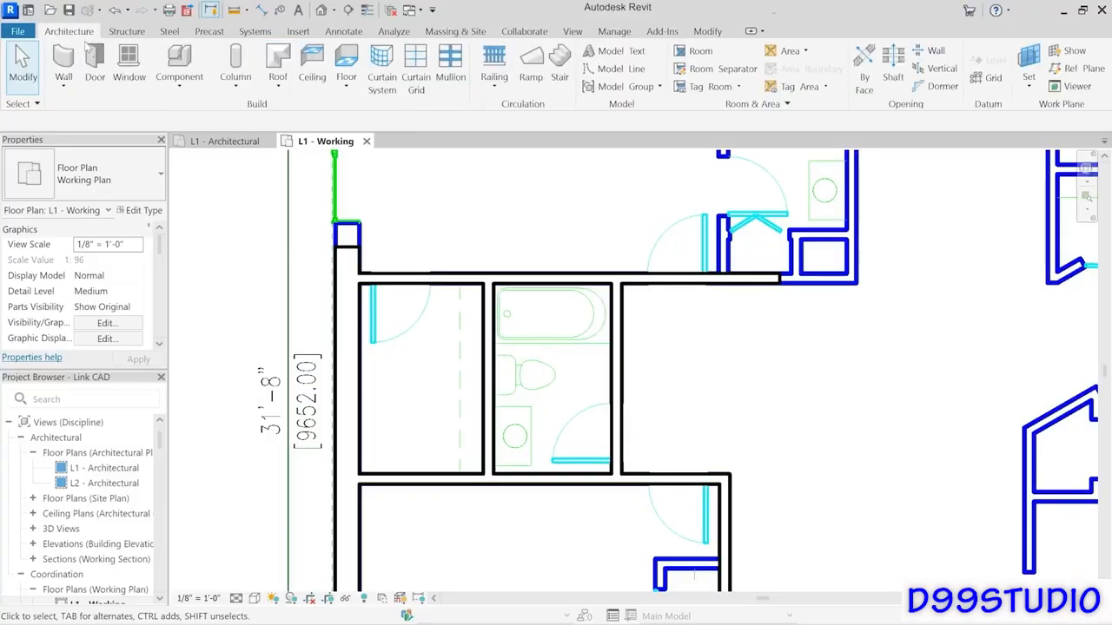
{"action": "left_click", "coordinate": [91, 90]}
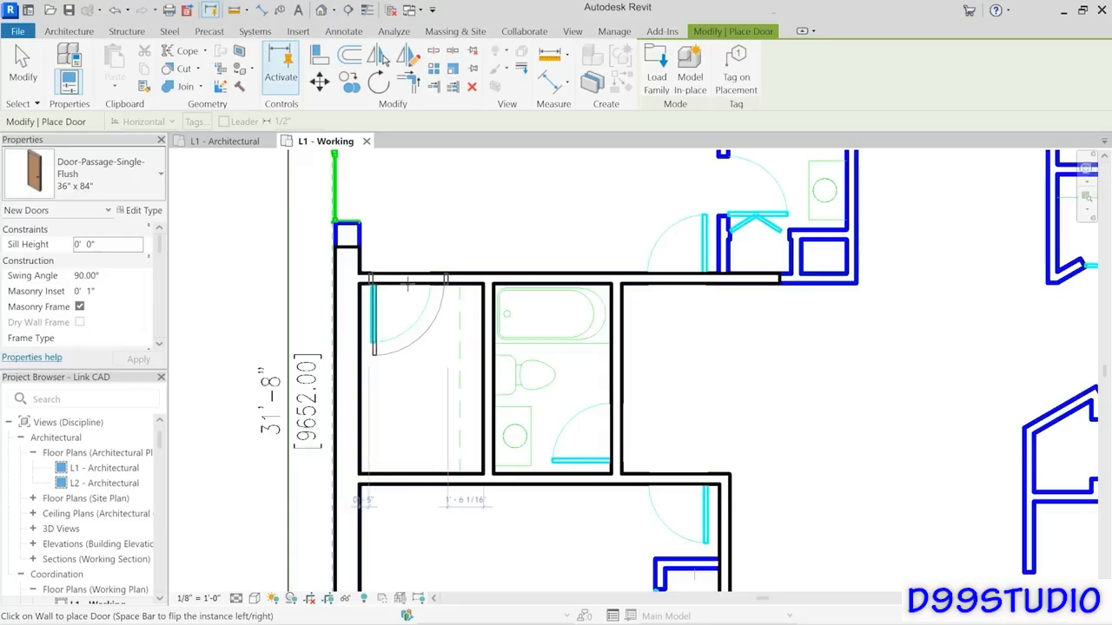
{"action": "left_click", "coordinate": [407, 282]}
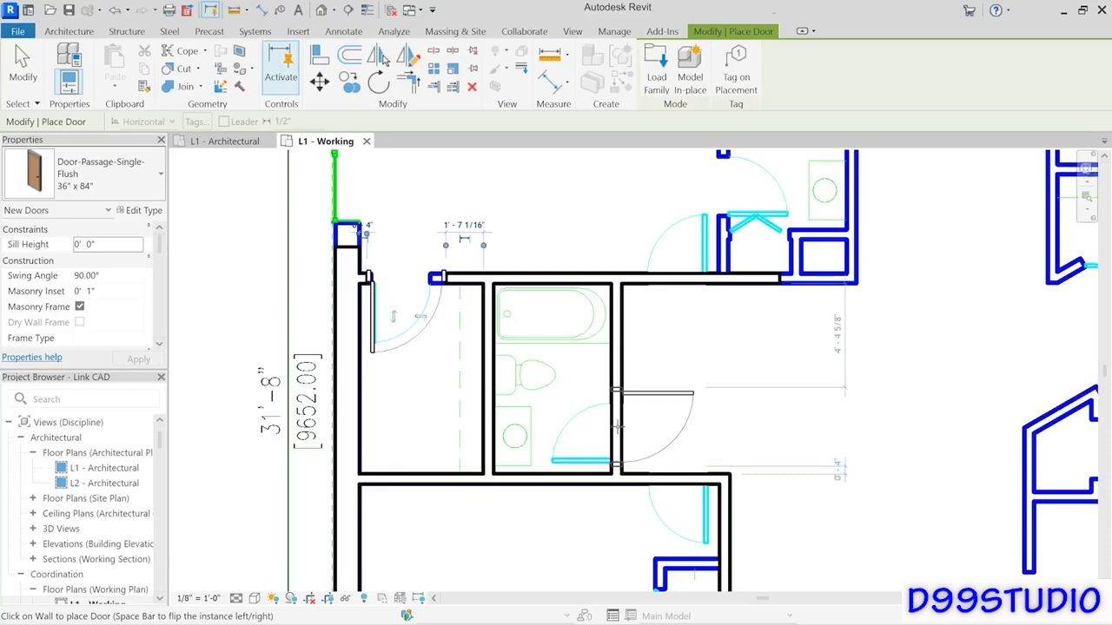
{"action": "left_click", "coordinate": [615, 426]}
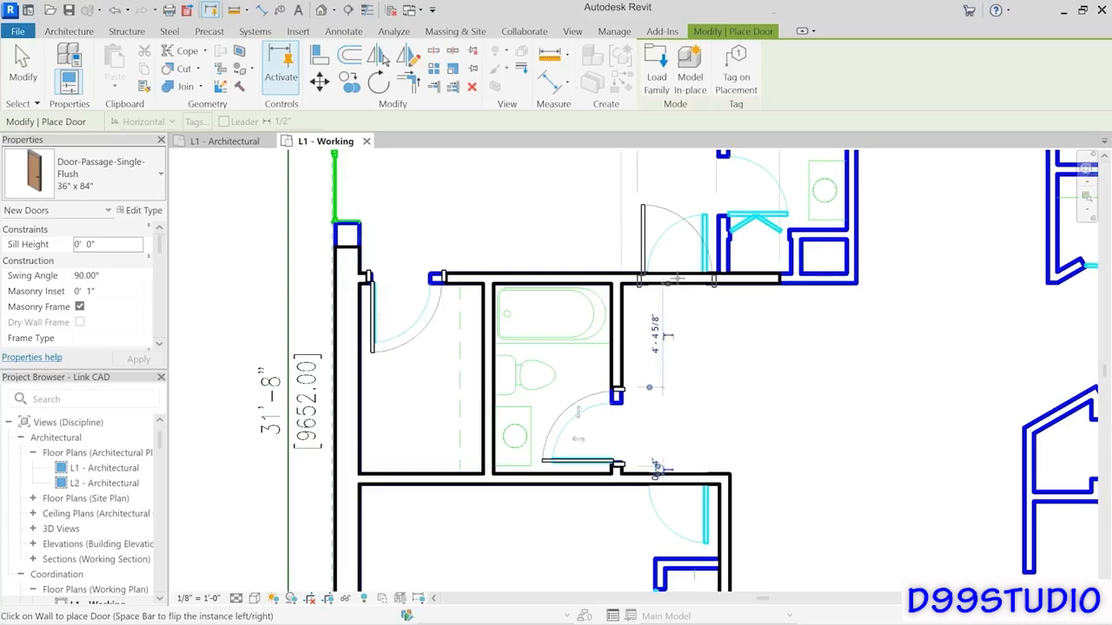
{"action": "key", "text": "space"}
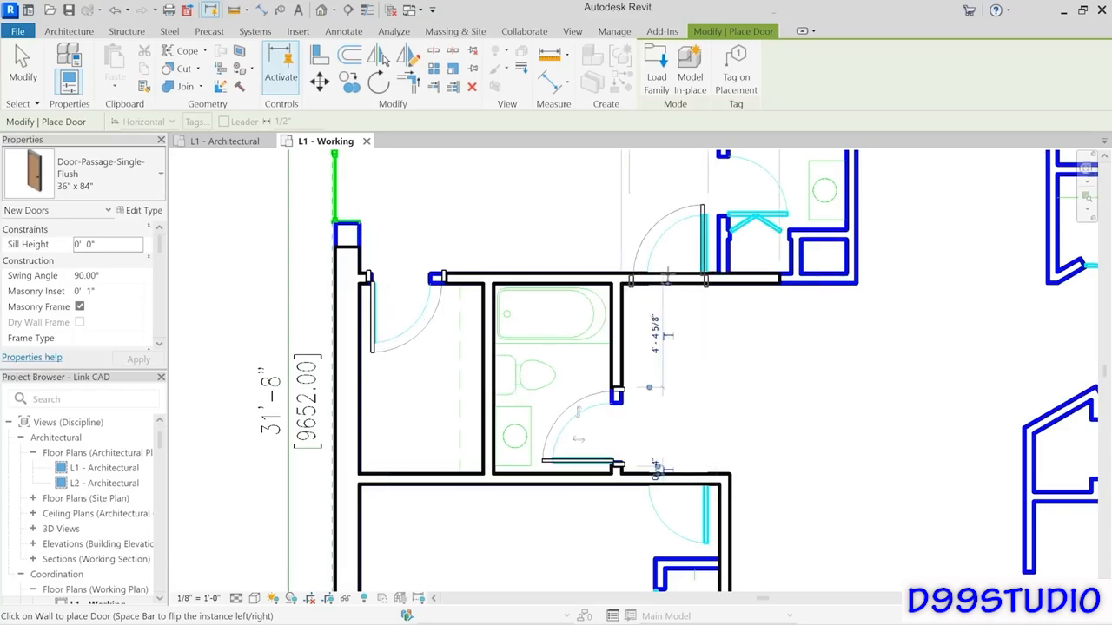
{"action": "left_click", "coordinate": [669, 276]}
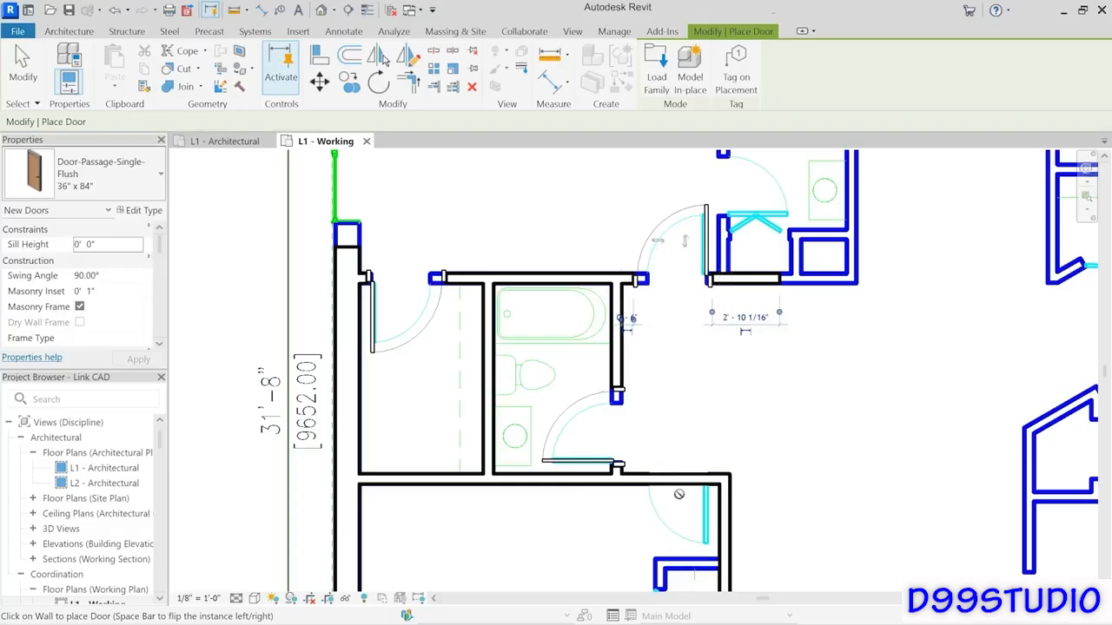
{"action": "left_click", "coordinate": [676, 479]}
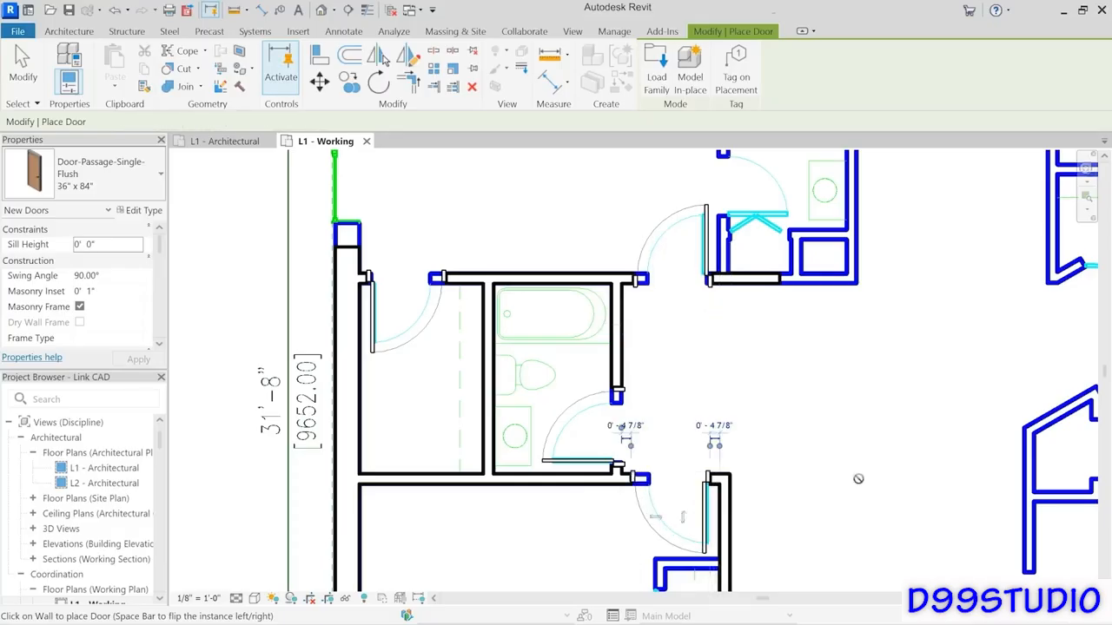
{"action": "left_click", "coordinate": [23, 70]}
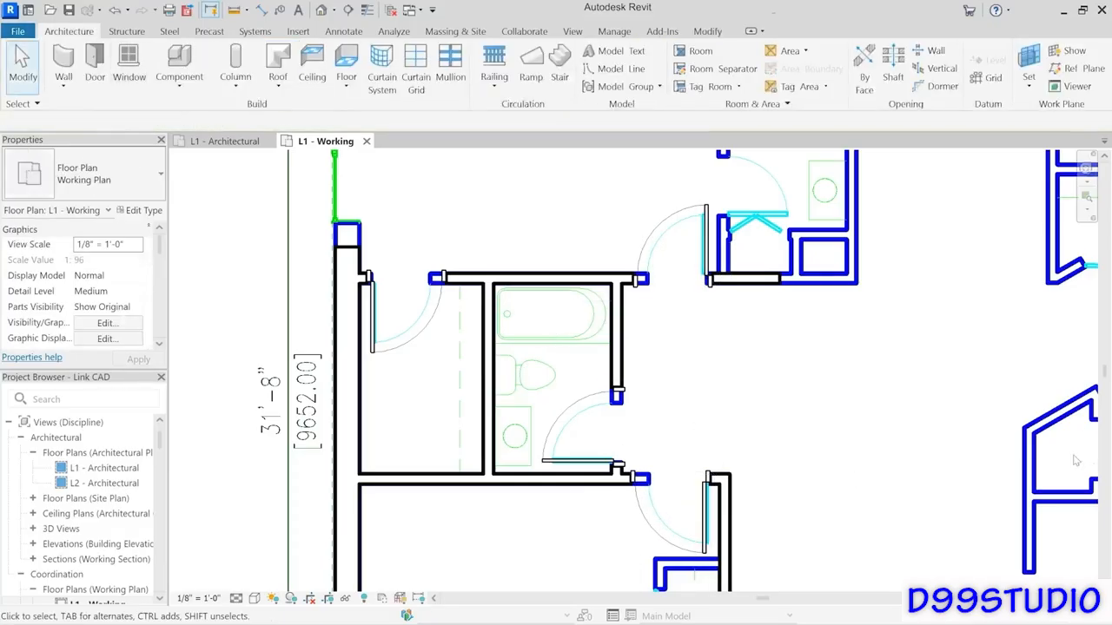
Step: Examine the traced walls and doors in the L1 - Architectural plan and in the default 3D view
{"action": "scroll", "coordinate": [894, 423], "scroll_direction": "down", "scroll_amount": 2}
{"action": "scroll", "coordinate": [894, 423], "scroll_direction": "down", "scroll_amount": 2}
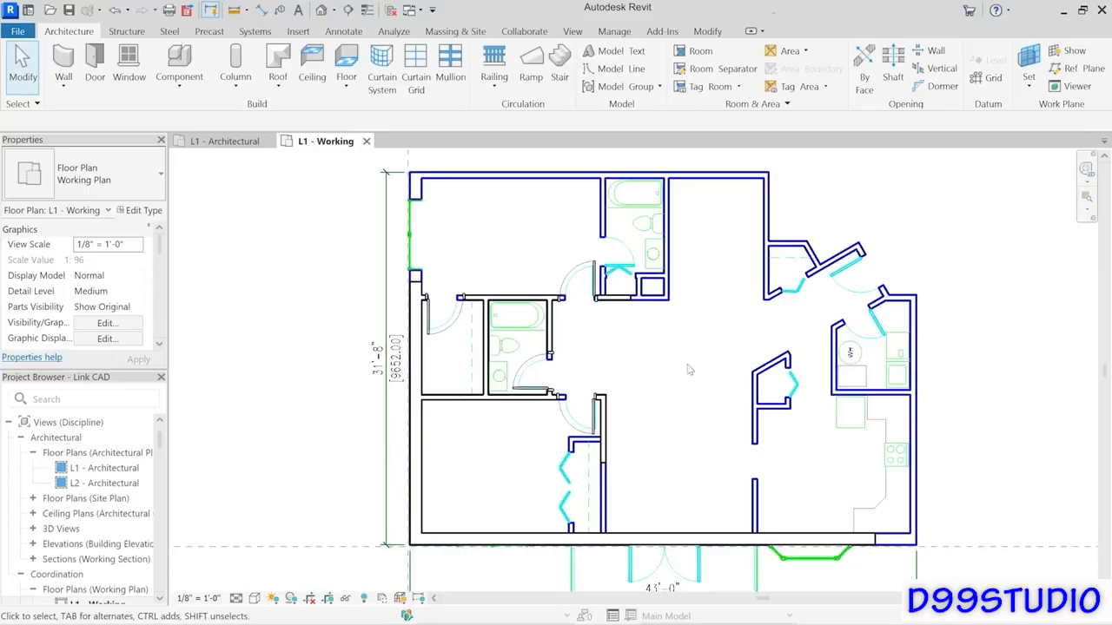
{"action": "left_click", "coordinate": [224, 141]}
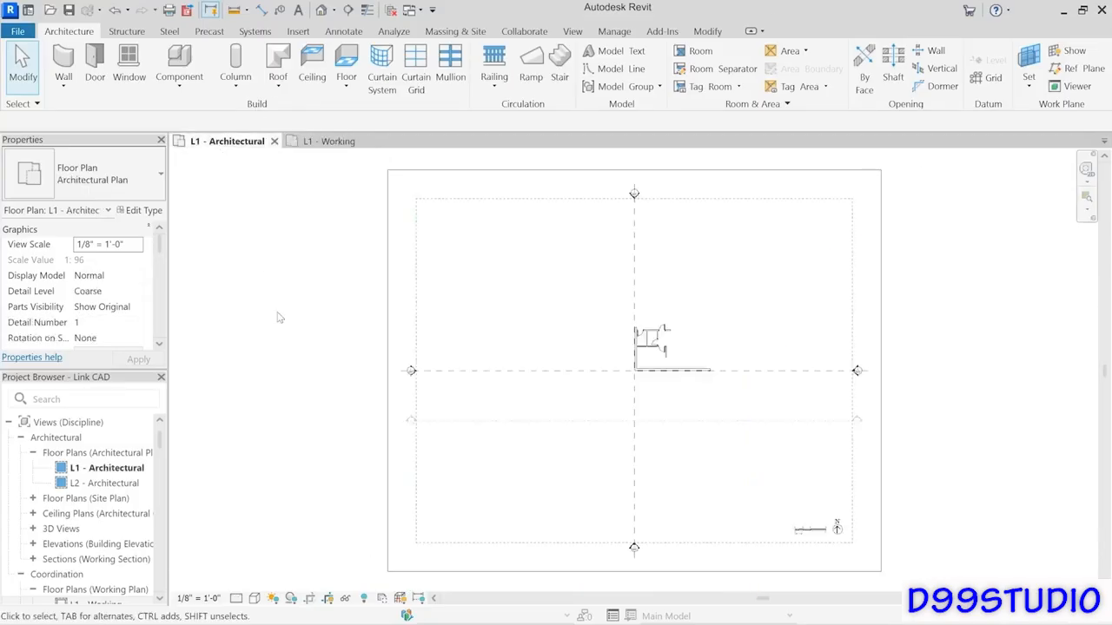
{"action": "scroll", "coordinate": [673, 344], "scroll_direction": "up", "scroll_amount": 4}
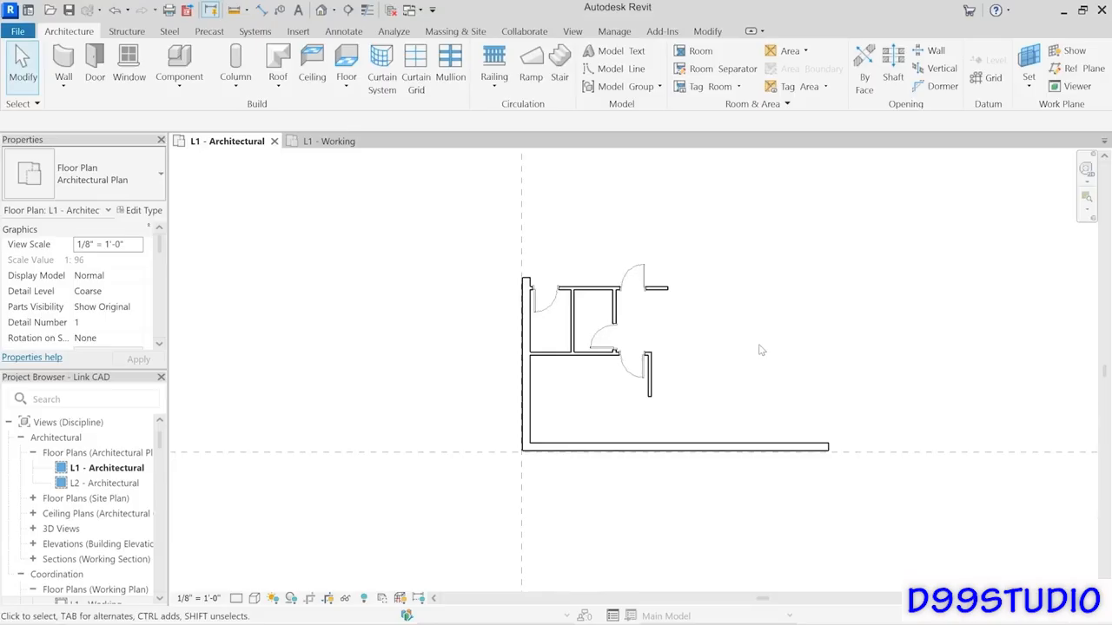
{"action": "left_click", "coordinate": [321, 11]}
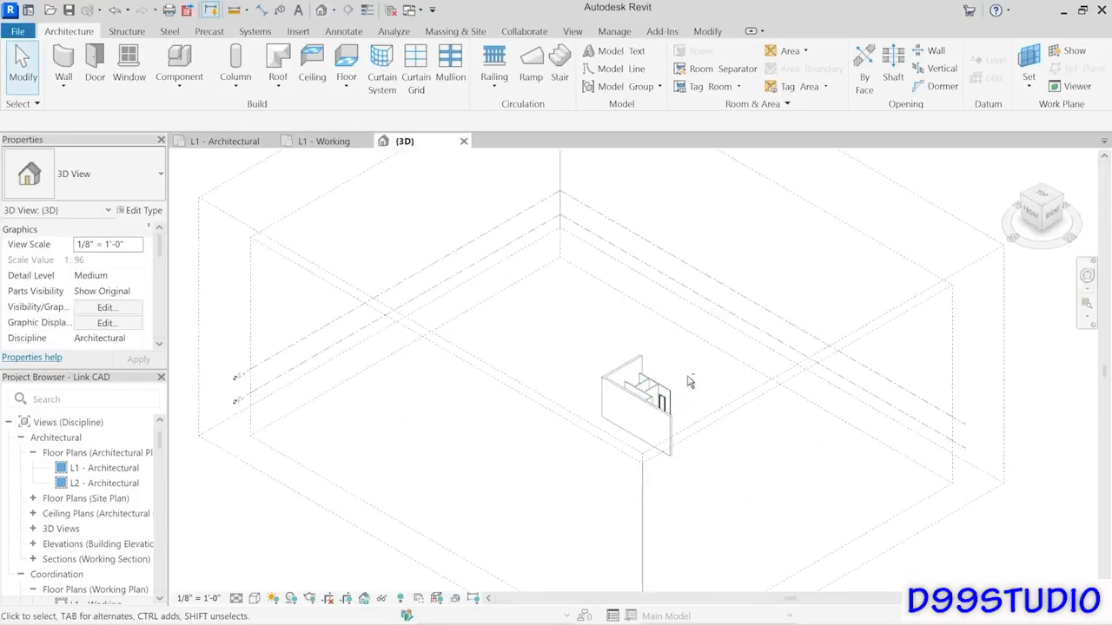
{"action": "middle_click_drag", "start_coordinate": [690, 383], "coordinate": [593, 425], "text": "shift"}
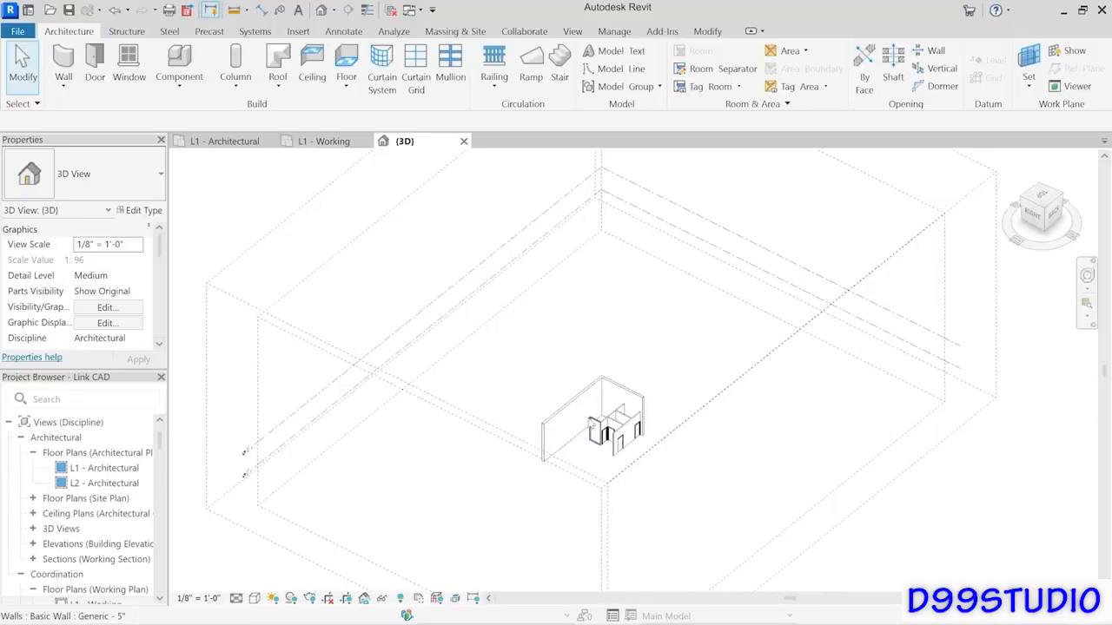
{"action": "scroll", "coordinate": [593, 426], "scroll_direction": "up", "scroll_amount": 5}
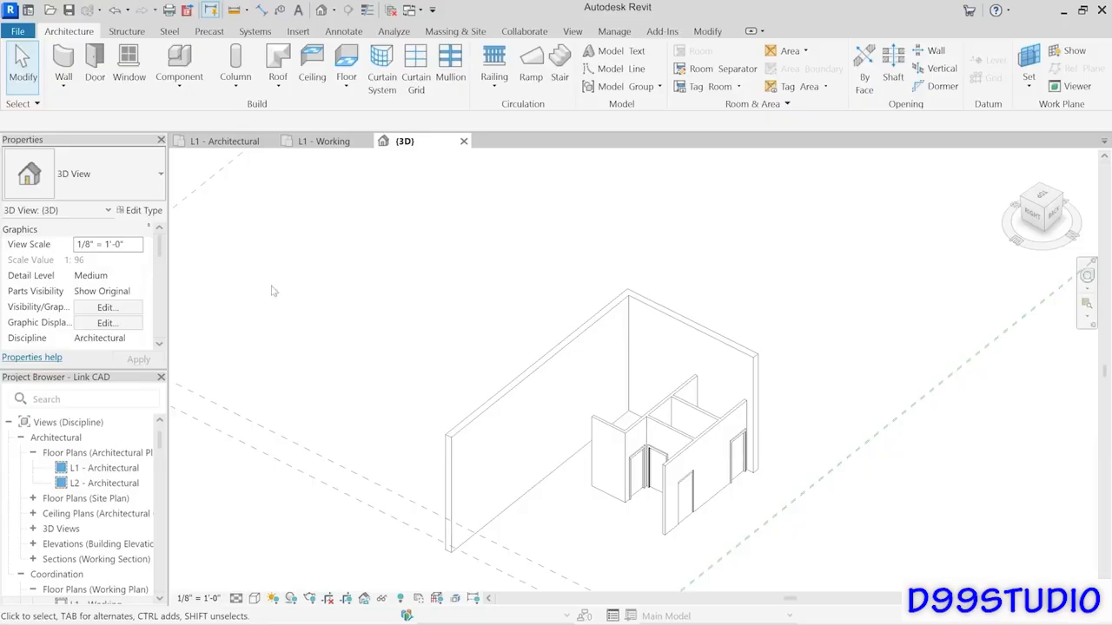
Step: In the L1 - Working view, reload the AutoCAD Floorplan.dwg link from AutoCAD Floorplan_Updated.dwg
{"action": "left_click", "coordinate": [324, 141]}
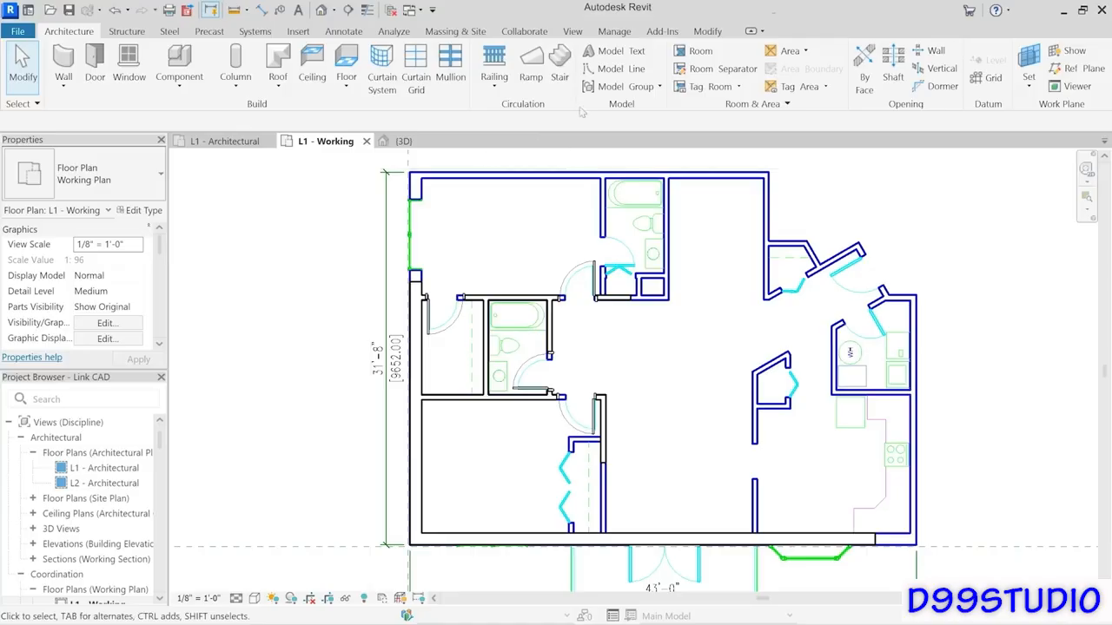
{"action": "left_click", "coordinate": [614, 32]}
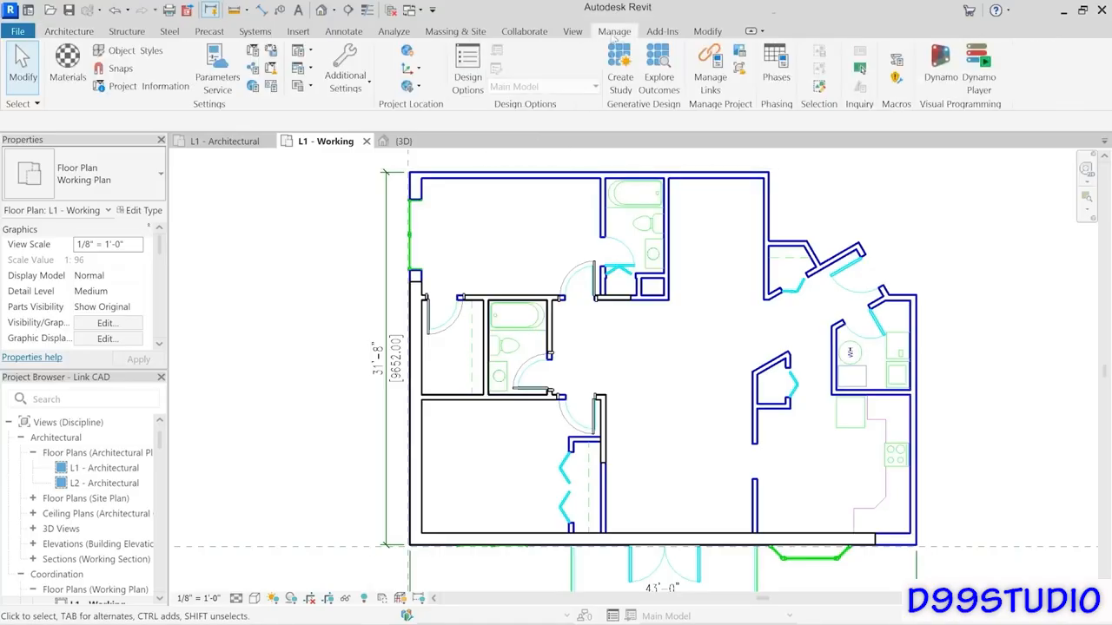
{"action": "left_click", "coordinate": [710, 90]}
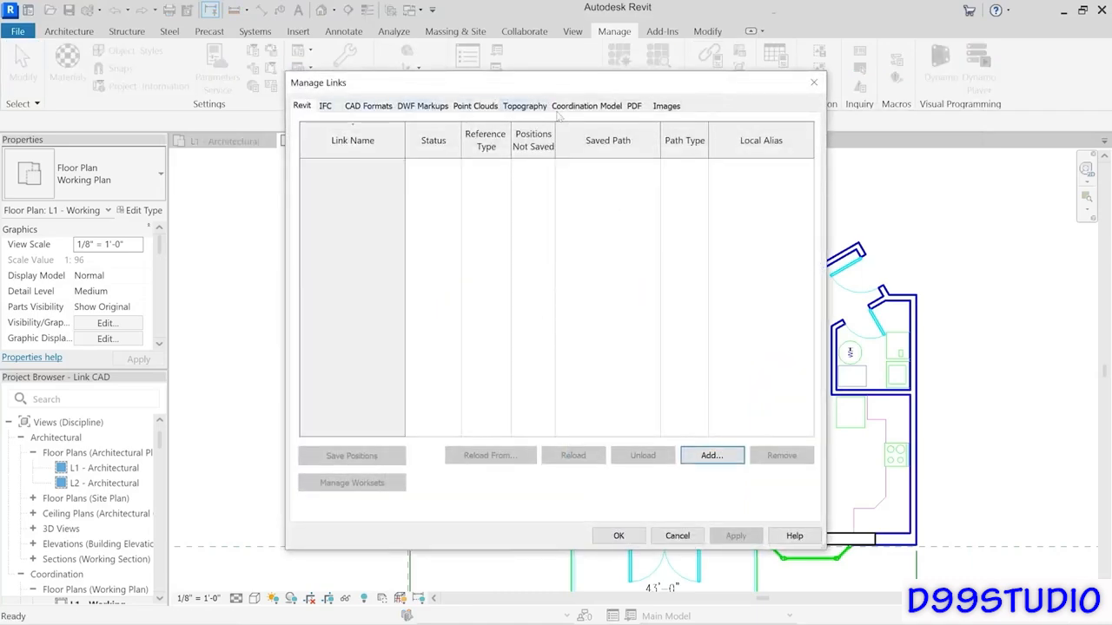
{"action": "left_click", "coordinate": [353, 107]}
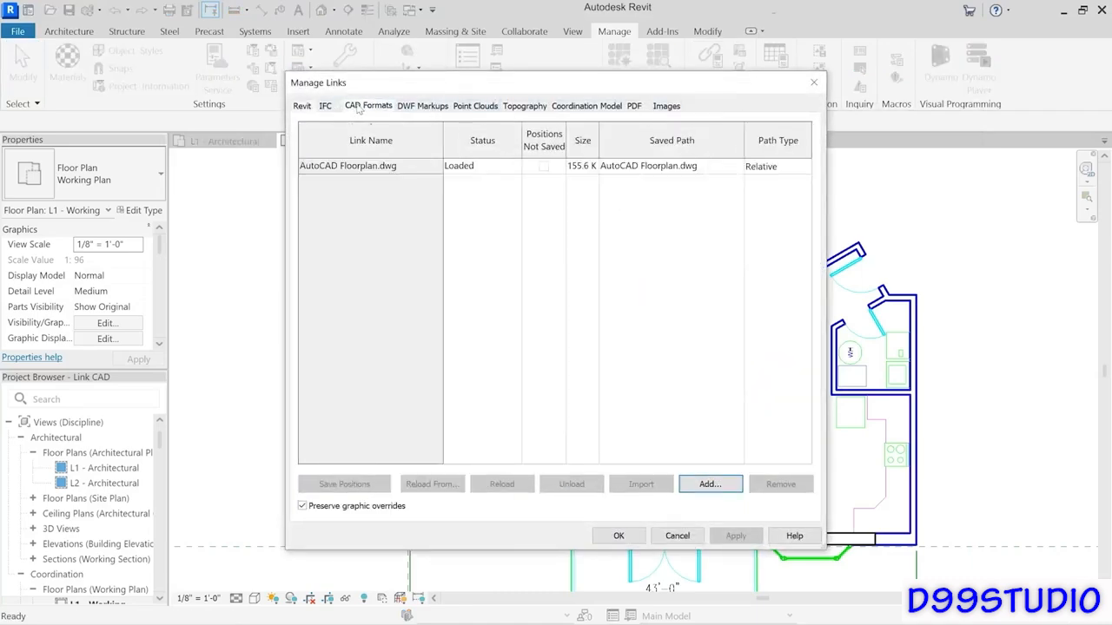
{"action": "left_click", "coordinate": [329, 167]}
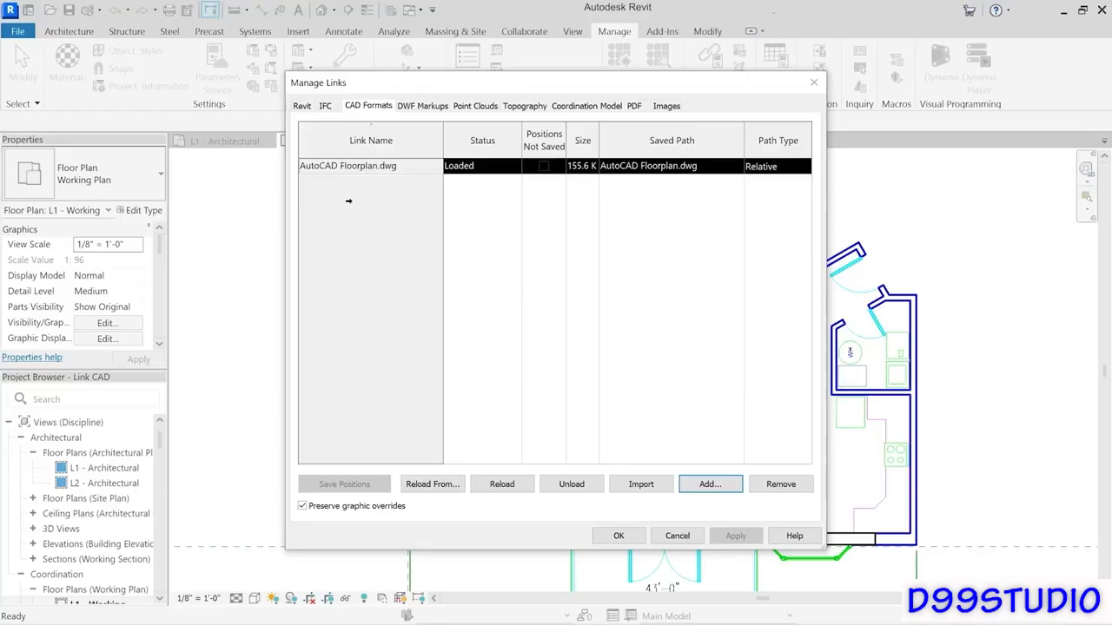
{"action": "left_click", "coordinate": [434, 494]}
{"action": "left_click", "coordinate": [443, 228]}
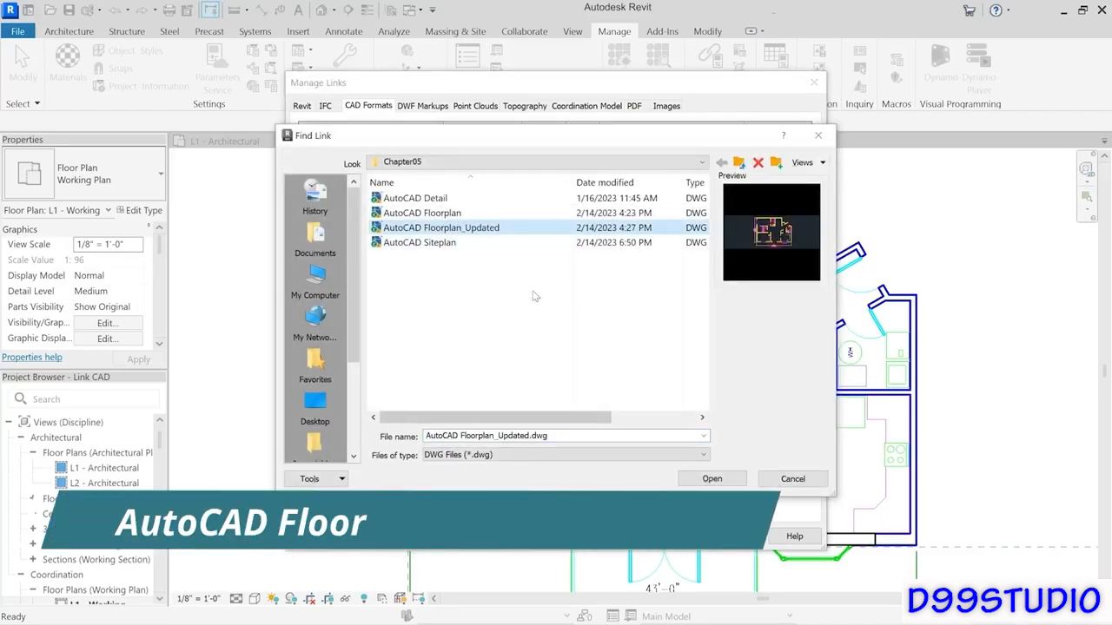
{"action": "left_click", "coordinate": [699, 480]}
{"action": "left_click", "coordinate": [586, 536]}
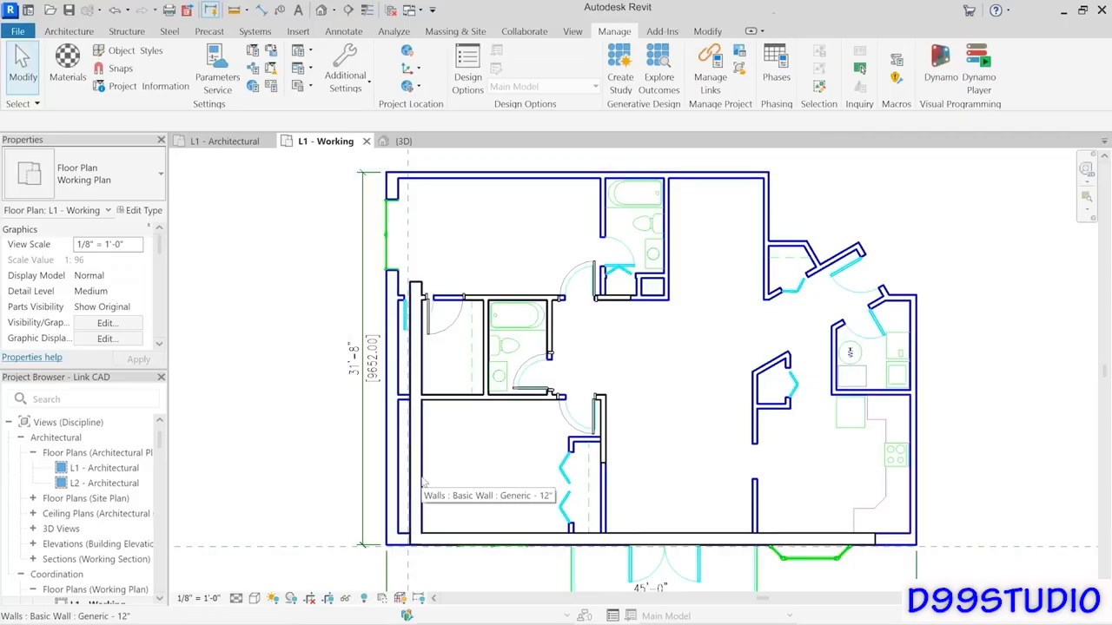
Step: Move the west exterior wall together with the closet door to match the west wall of the updated CAD plan
{"action": "left_click_drag", "start_coordinate": [324, 253], "coordinate": [485, 571]}
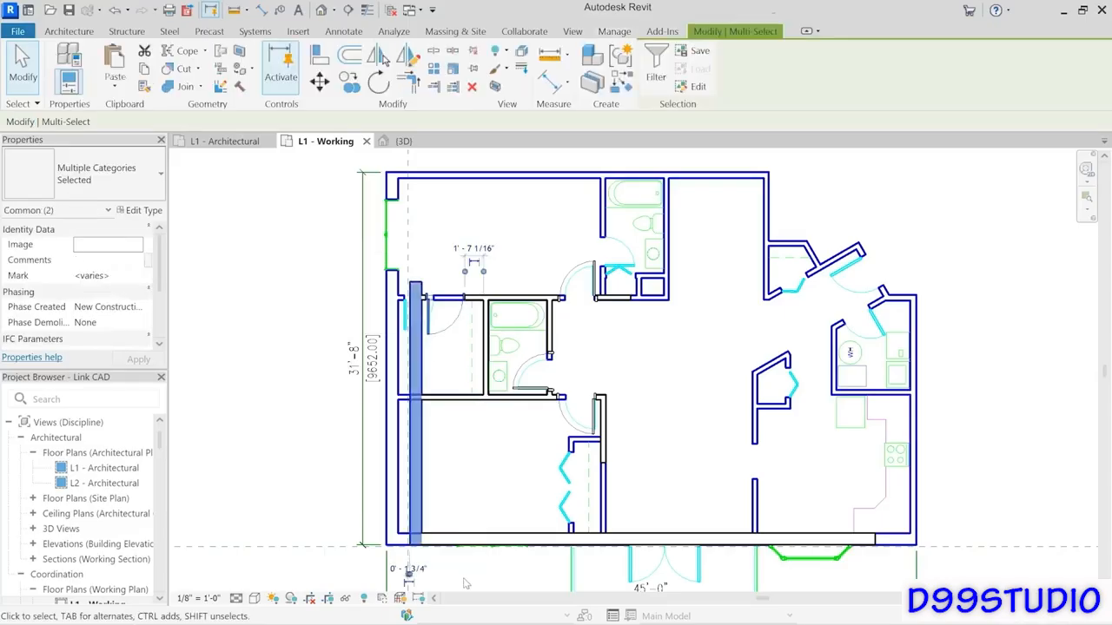
{"action": "left_click", "coordinate": [319, 81]}
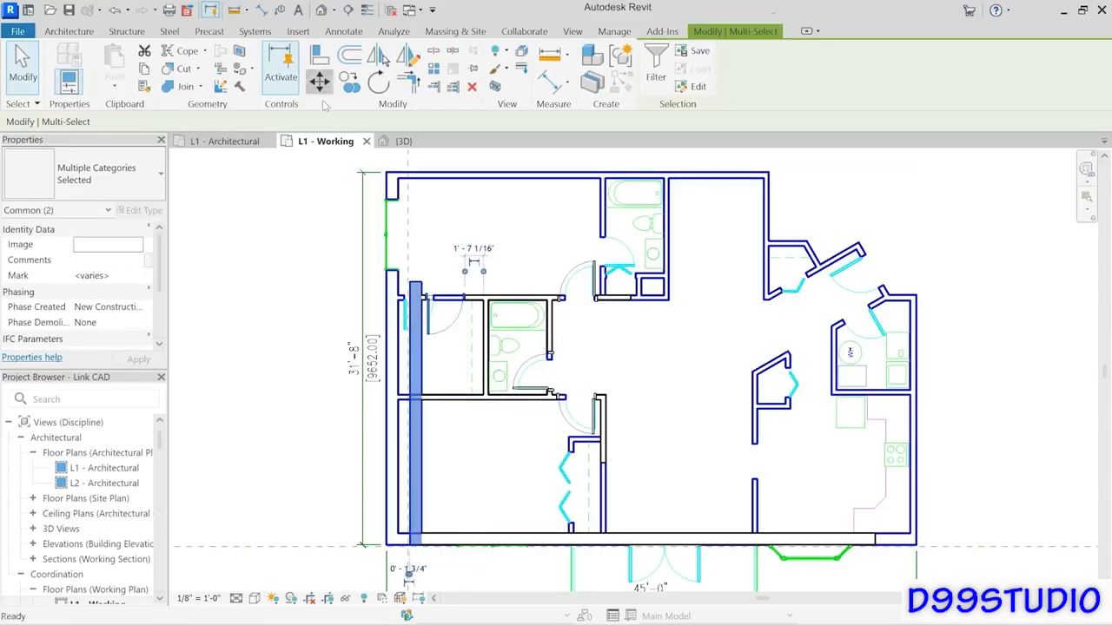
{"action": "left_click", "coordinate": [389, 427]}
{"action": "left_click", "coordinate": [266, 279]}
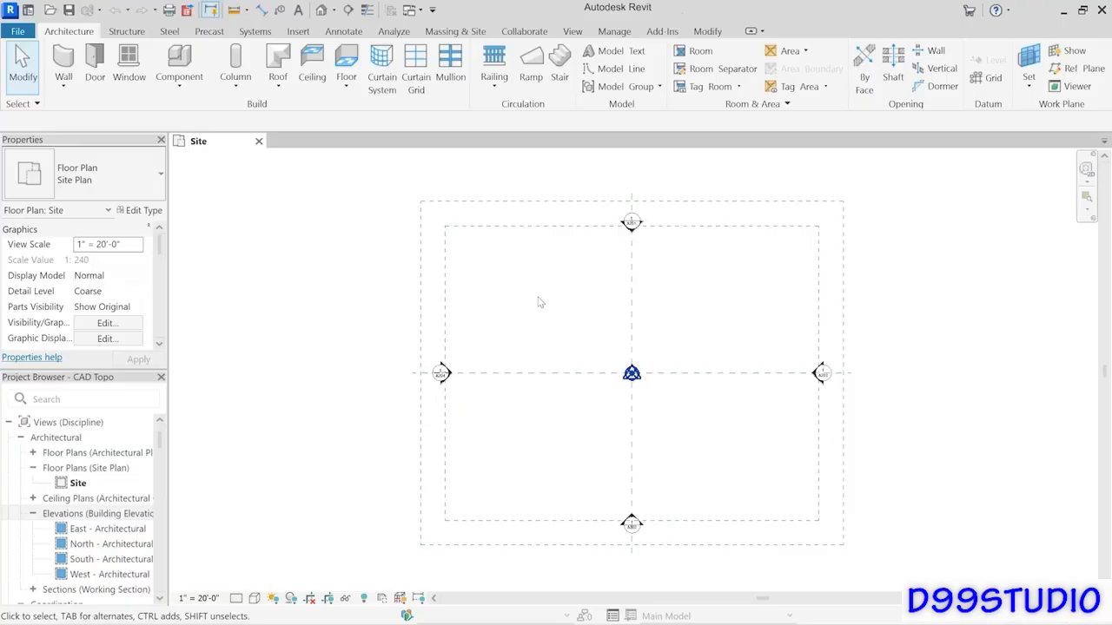
Step: Link AutoCAD Siteplan.dwg to the Site plan in all views, without off-axis line correction, using US survey feet as import units
{"action": "left_click", "coordinate": [298, 31]}
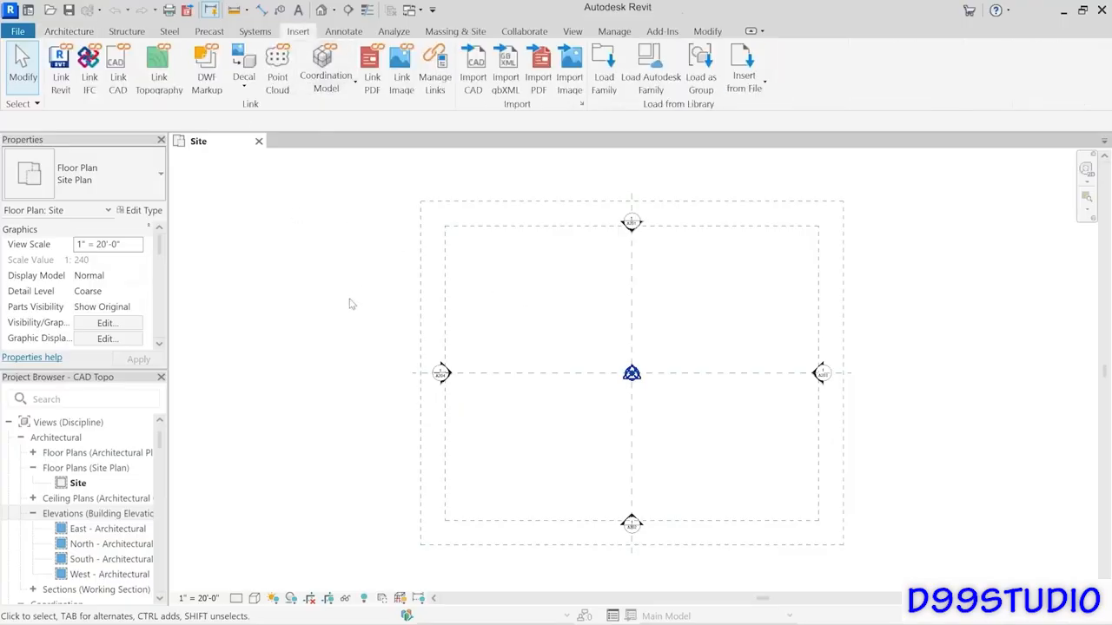
{"action": "left_click", "coordinate": [118, 90]}
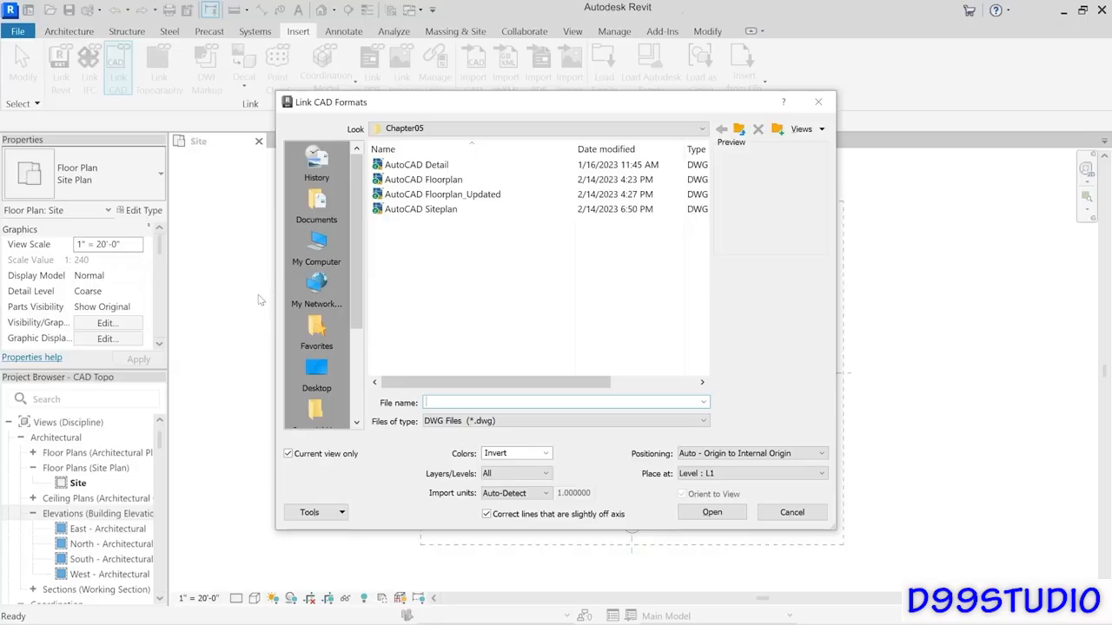
{"action": "left_click", "coordinate": [408, 211]}
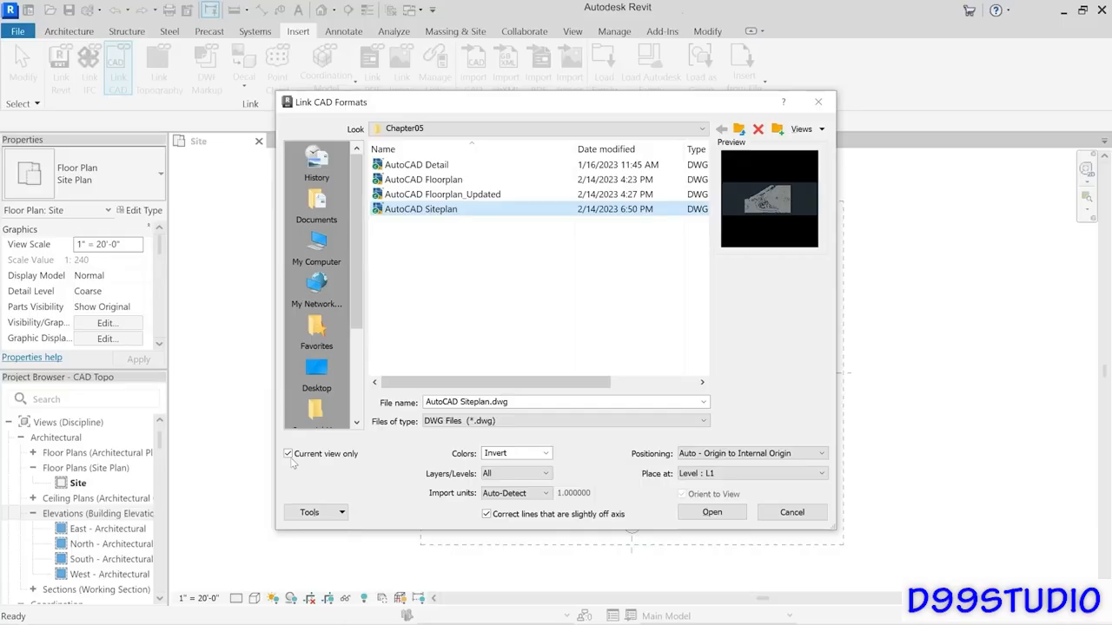
{"action": "left_click", "coordinate": [289, 454]}
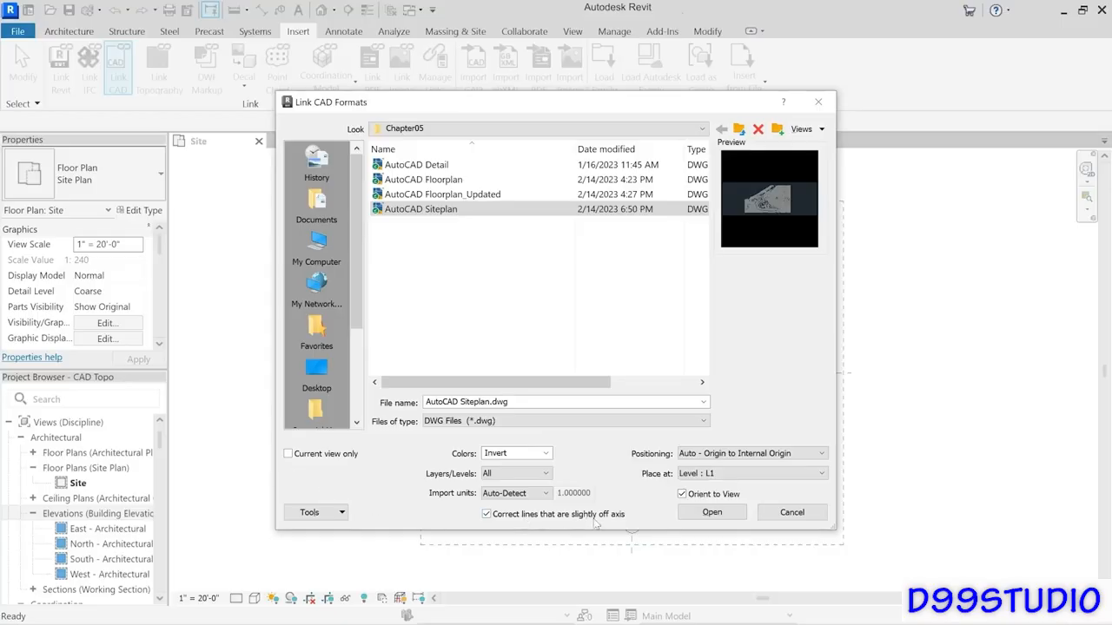
{"action": "left_click", "coordinate": [488, 514]}
{"action": "left_click", "coordinate": [546, 493]}
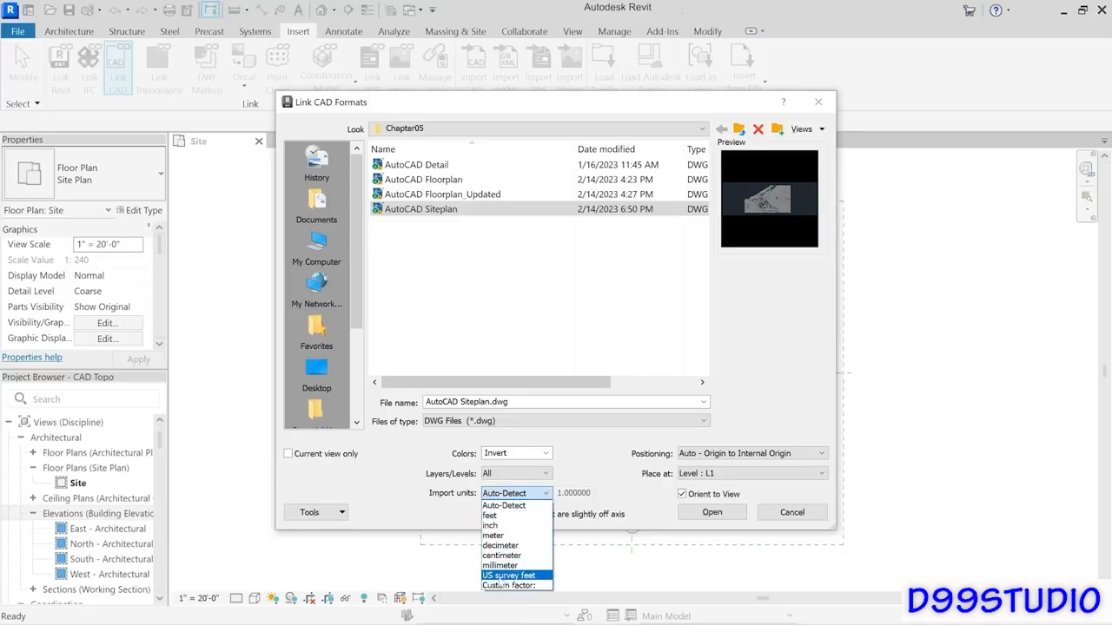
{"action": "left_click", "coordinate": [504, 576]}
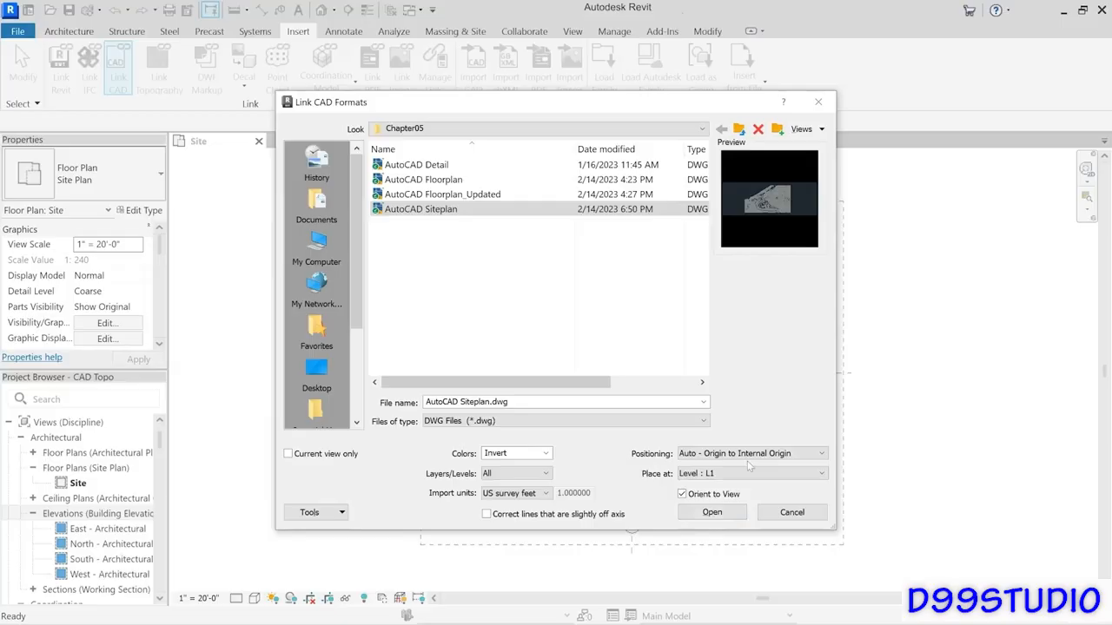
{"action": "left_click", "coordinate": [706, 517]}
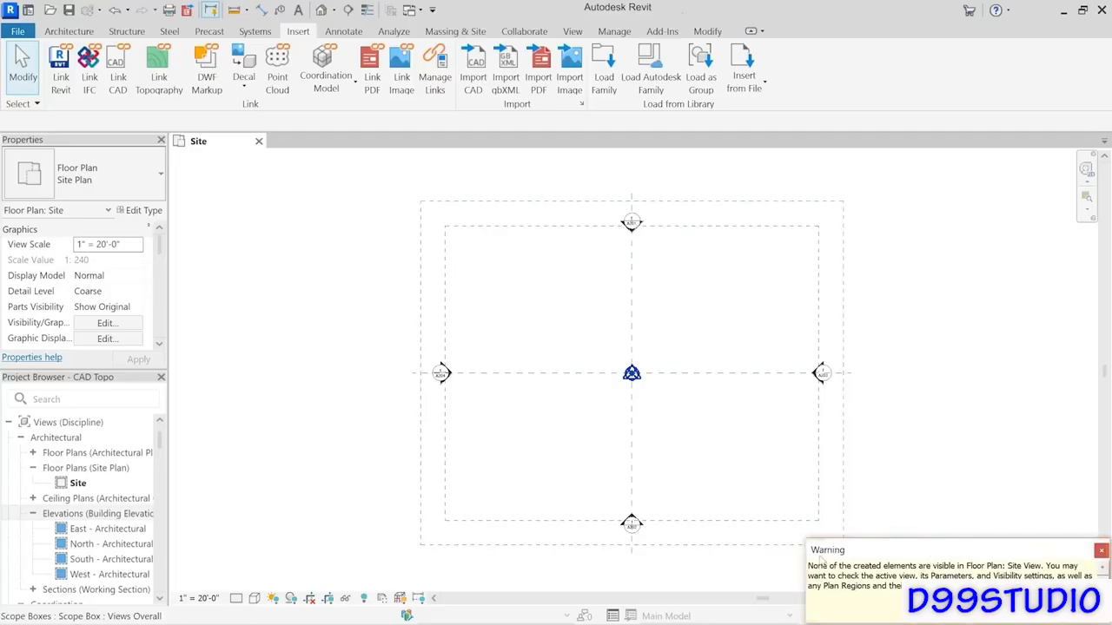
Step: Dismiss the visibility warning and examine the linked site plan contours in the default 3D view
{"action": "left_click_drag", "start_coordinate": [814, 567], "coordinate": [1022, 576]}
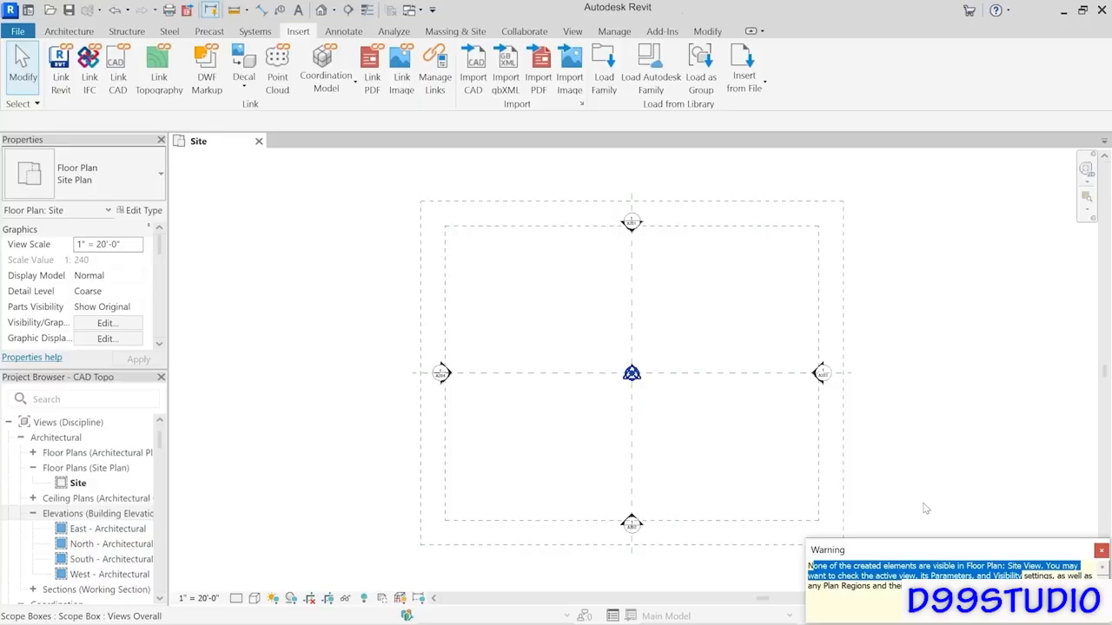
{"action": "left_click", "coordinate": [909, 468]}
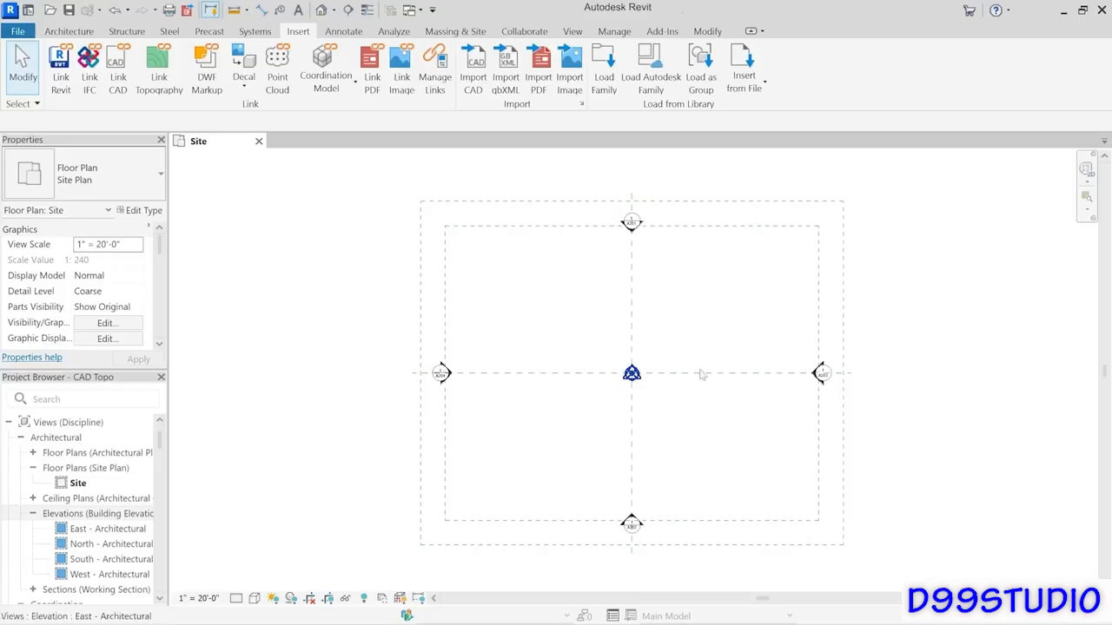
{"action": "left_click", "coordinate": [321, 11]}
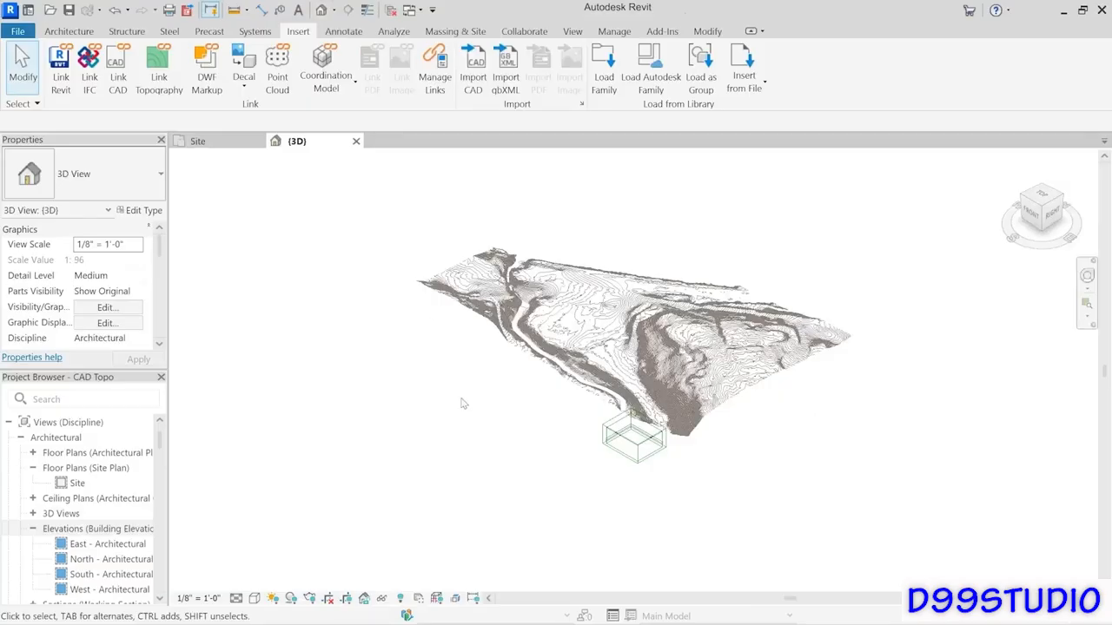
{"action": "left_click", "coordinate": [565, 365]}
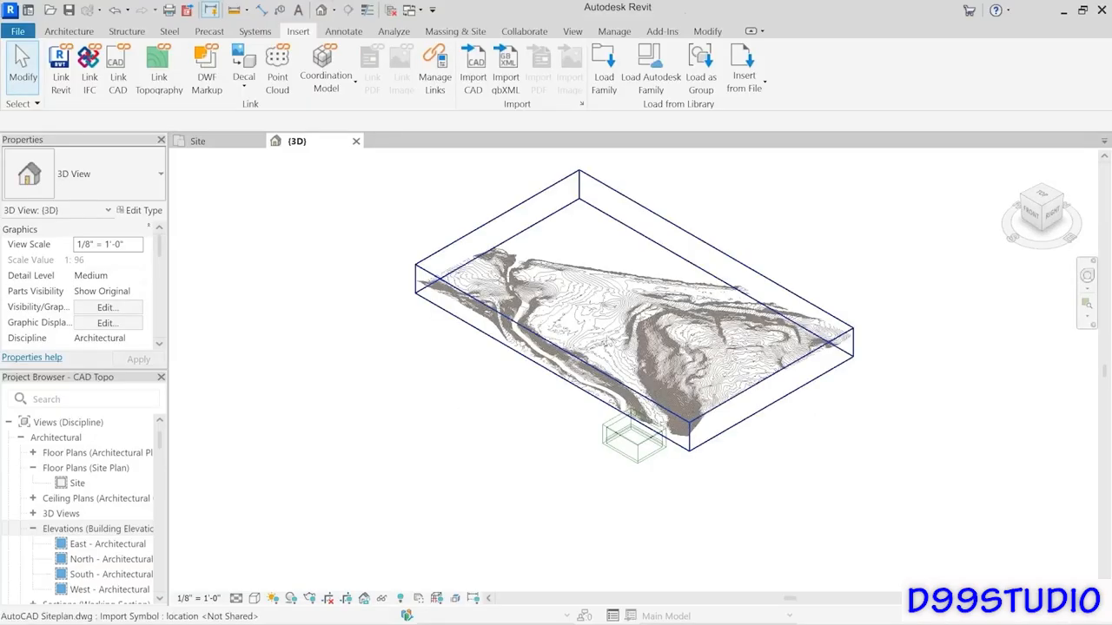
Step: Open the Section 1 working section view to compare the linked site contours' height with the project levels
{"action": "left_click", "coordinate": [898, 319]}
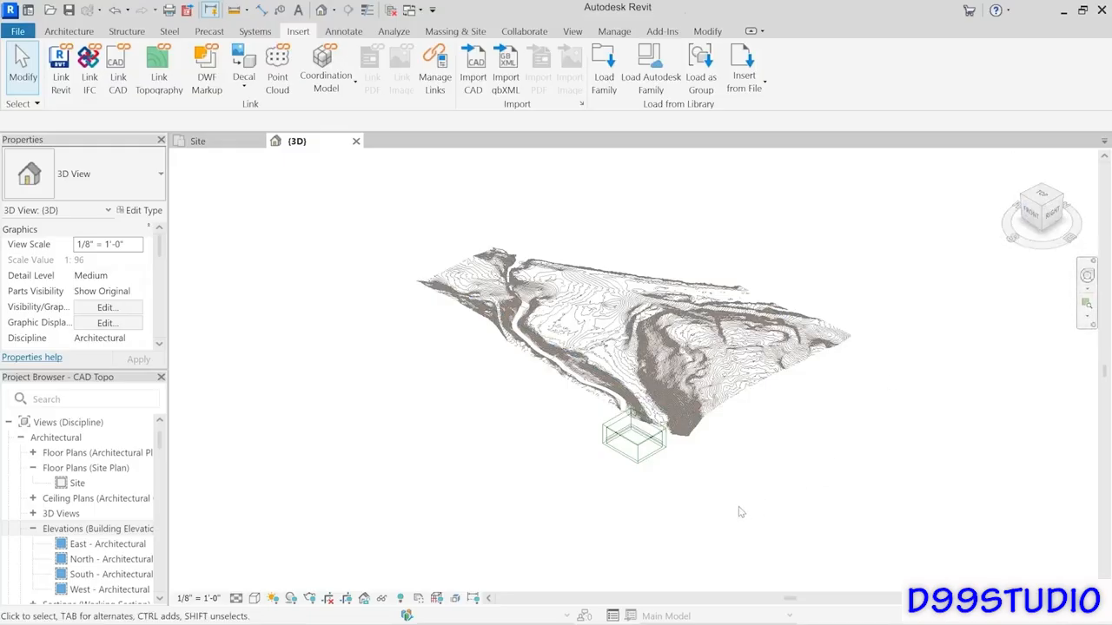
{"action": "key", "text": "shift"}
{"action": "middle_click_drag", "start_coordinate": [732, 522], "coordinate": [827, 363], "text": "shift"}
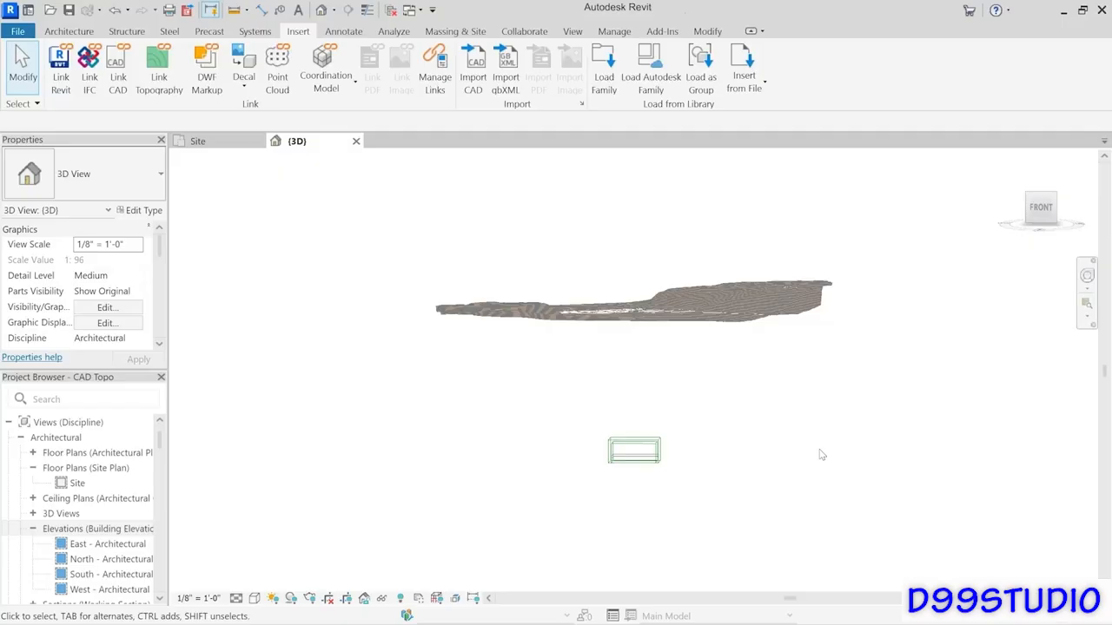
{"action": "middle_click_drag", "start_coordinate": [767, 402], "coordinate": [721, 536], "text": "shift"}
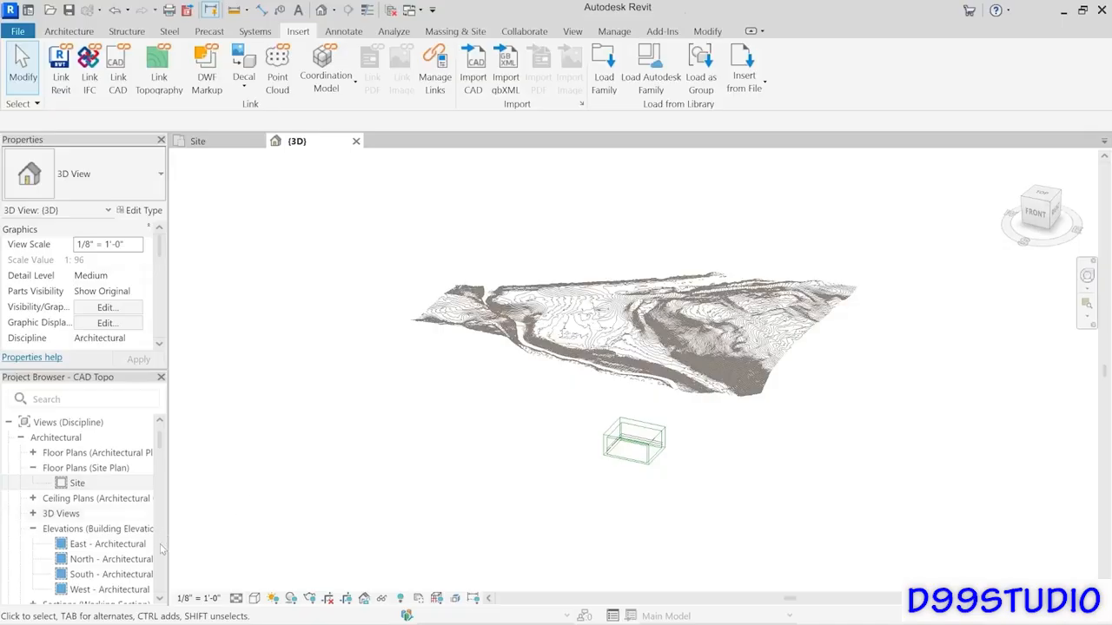
{"action": "left_click", "coordinate": [147, 478]}
{"action": "scroll", "coordinate": [161, 445], "scroll_direction": "down", "scroll_amount": 3}
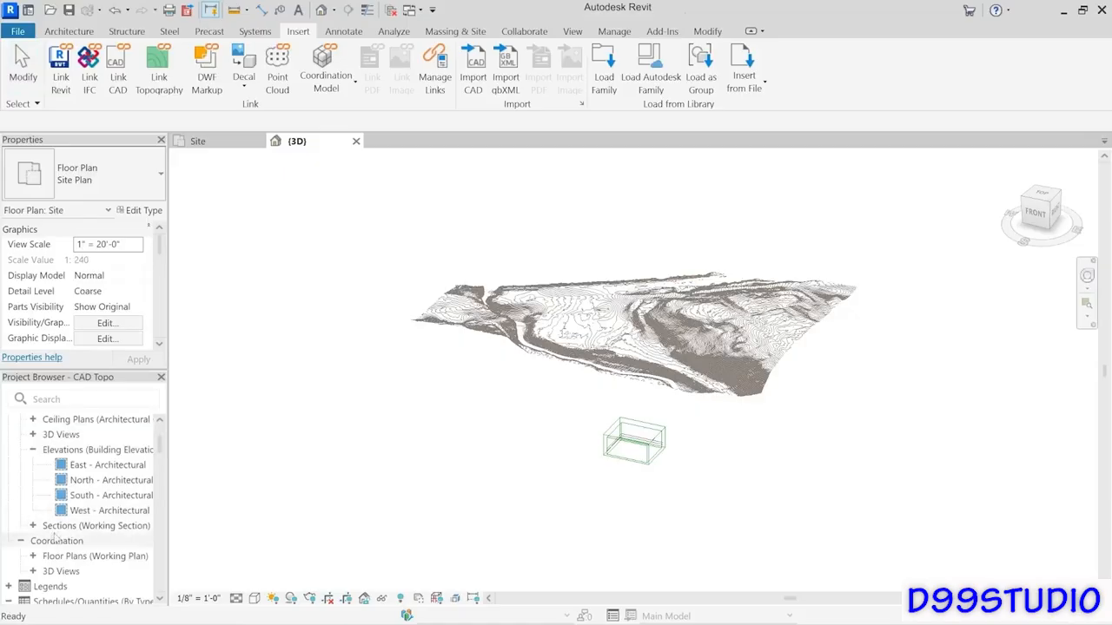
{"action": "left_click", "coordinate": [42, 529]}
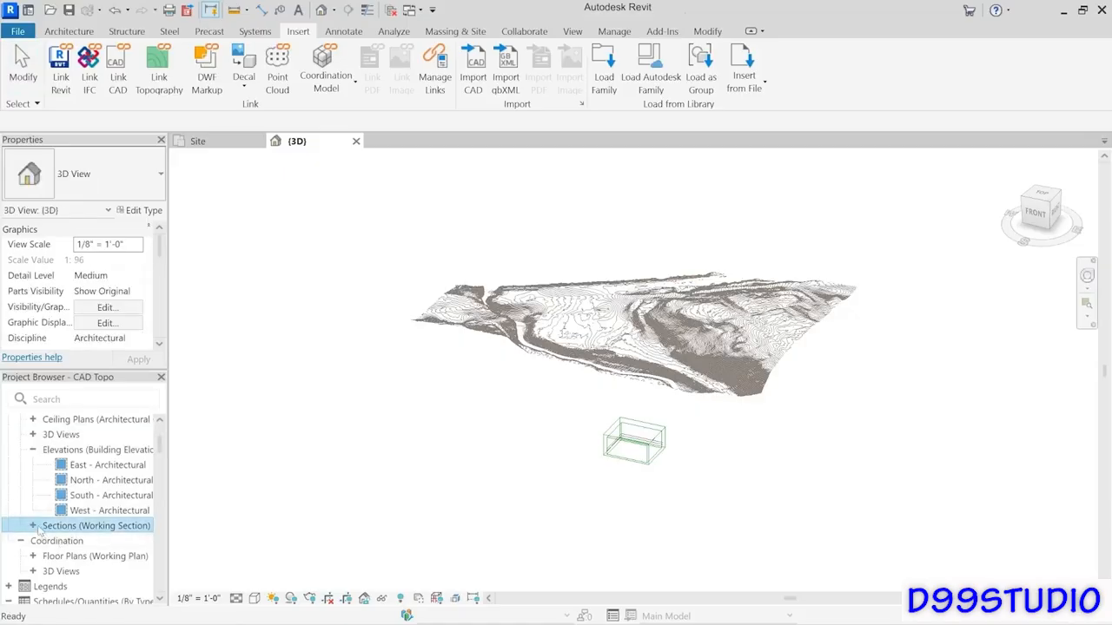
{"action": "left_click", "coordinate": [33, 526]}
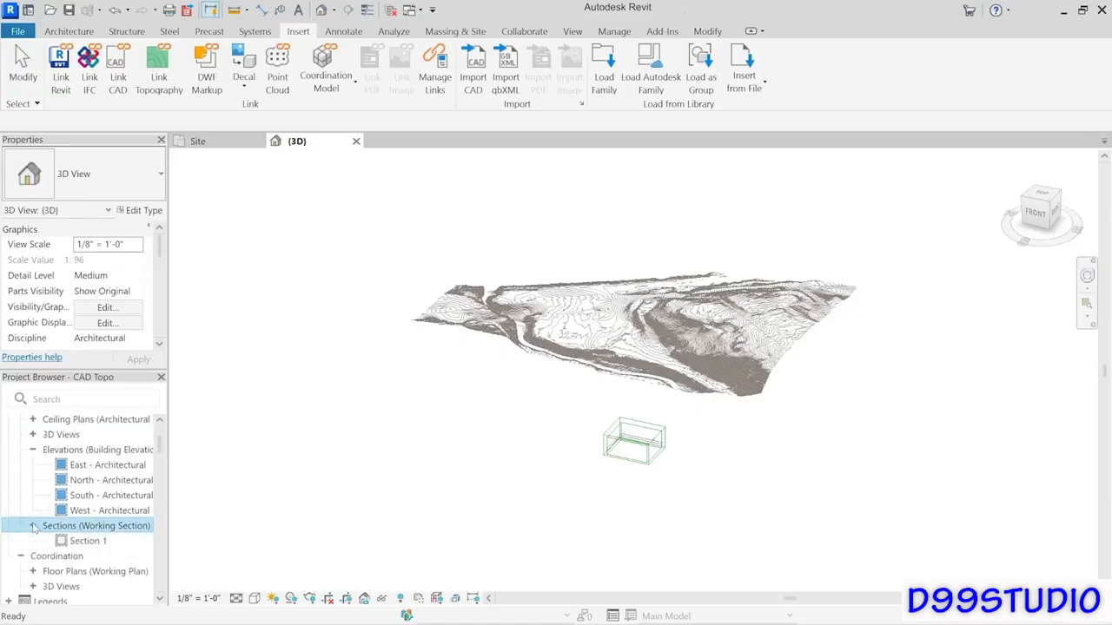
{"action": "left_click", "coordinate": [92, 541]}
{"action": "double_click", "coordinate": [87, 542]}
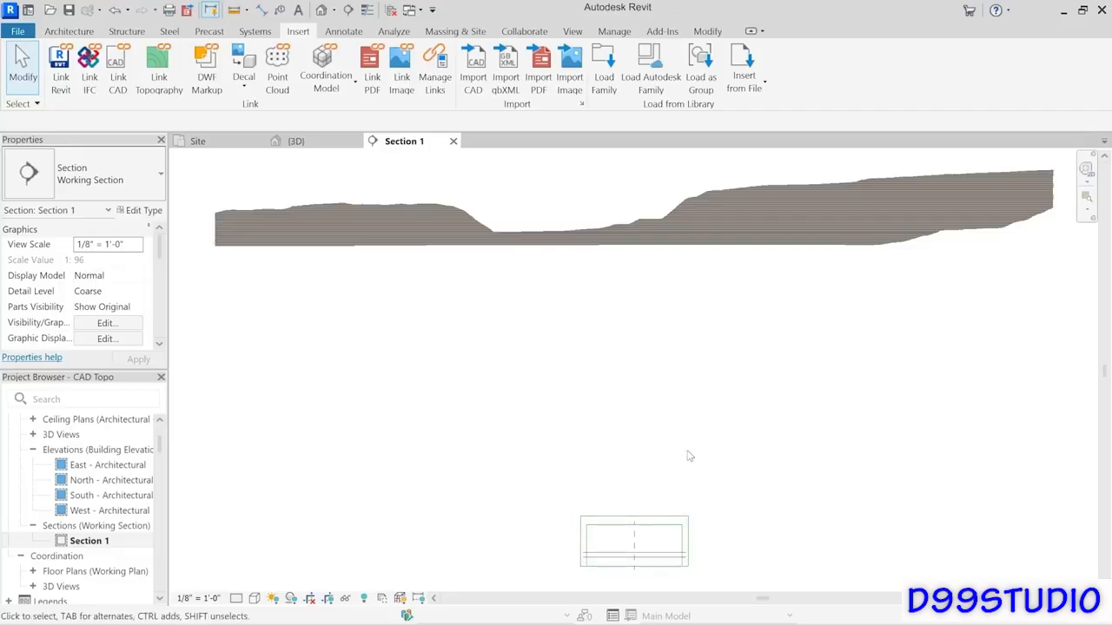
Step: Unpin the AutoCAD Siteplan.dwg link in Section 1 and move it vertically down by 780'
{"action": "left_click", "coordinate": [633, 242]}
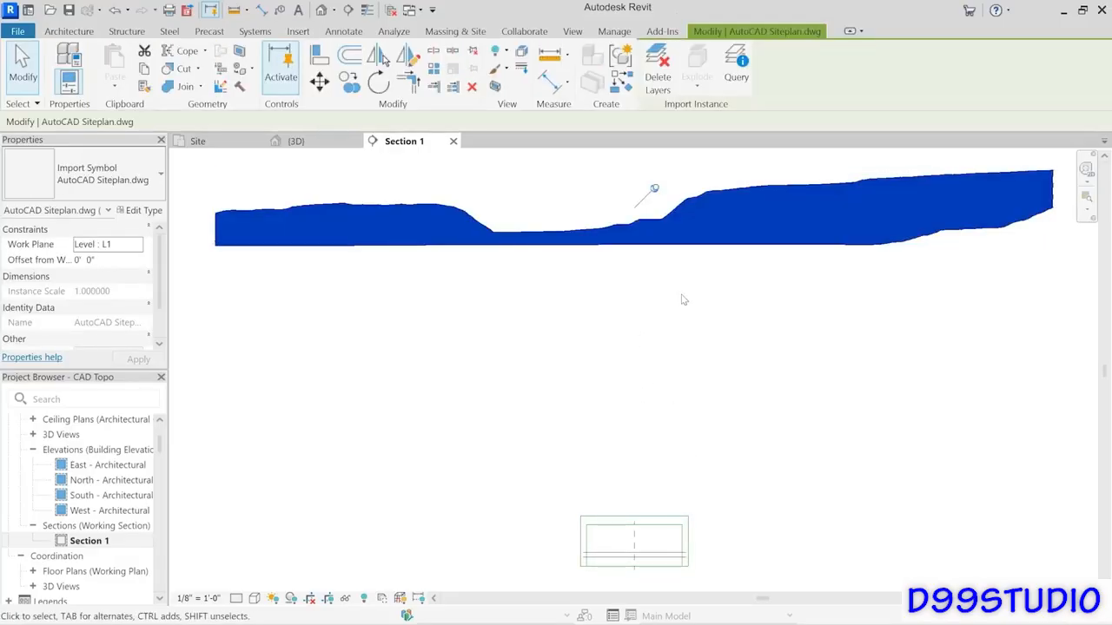
{"action": "left_click", "coordinate": [655, 190]}
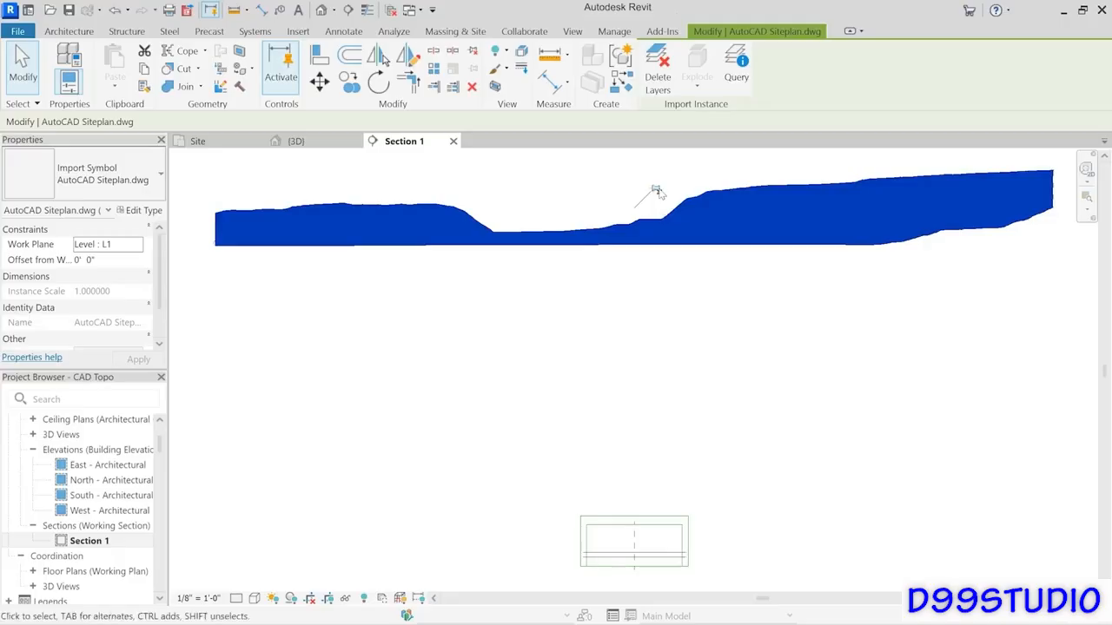
{"action": "left_click", "coordinate": [320, 81]}
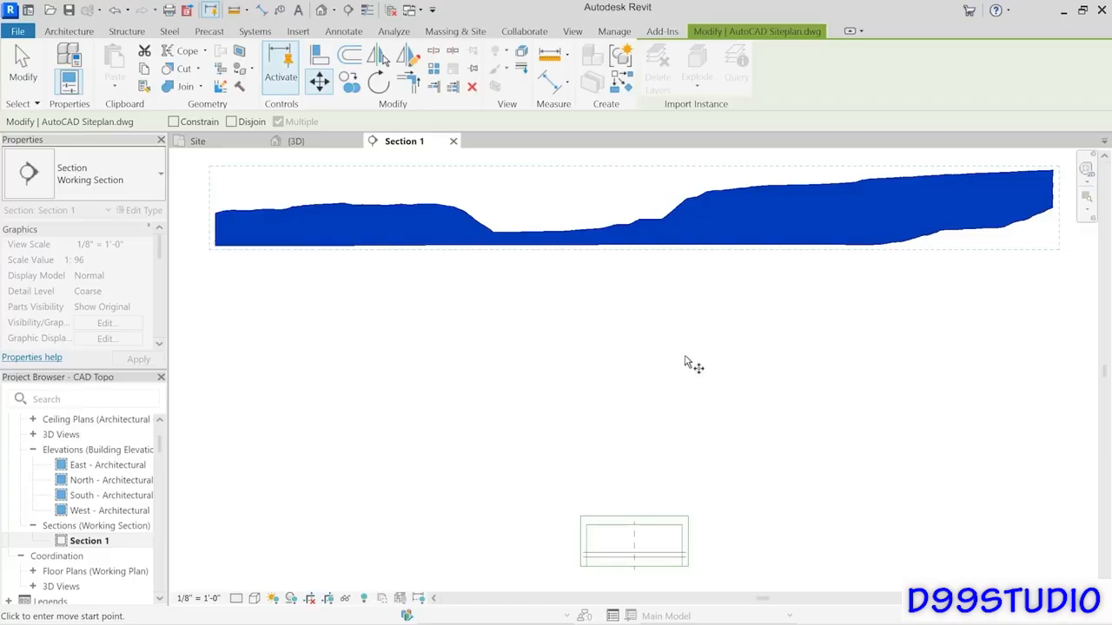
{"action": "left_click", "coordinate": [641, 232]}
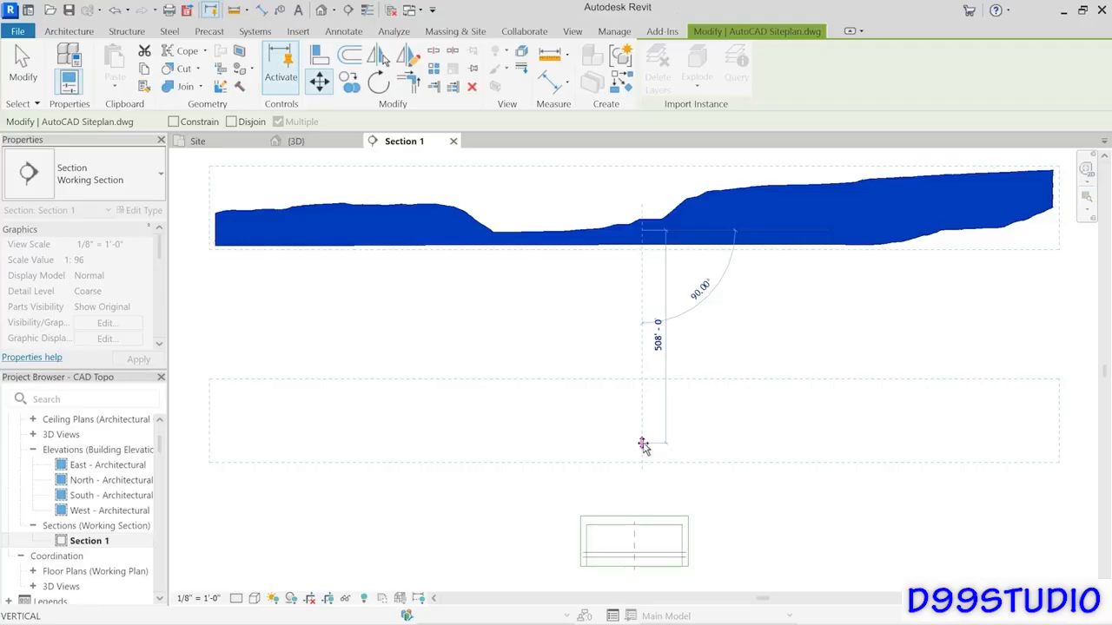
{"action": "type", "text": "780"}
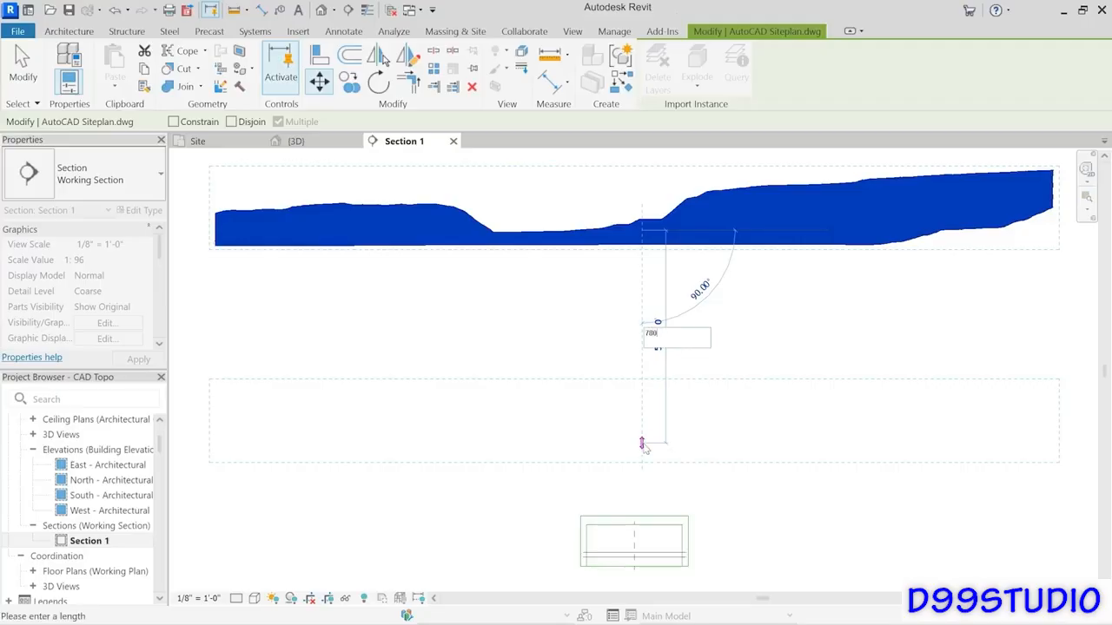
{"action": "type", "text": "'"}
{"action": "type", "text": "m"}
{"action": "key", "text": "BackSpace"}
{"action": "type", "text": "mm"}
{"action": "key", "text": "BackSpace"}
{"action": "key", "text": "BackSpace"}
{"action": "type", "text": "'"}
{"action": "key", "text": "Return"}
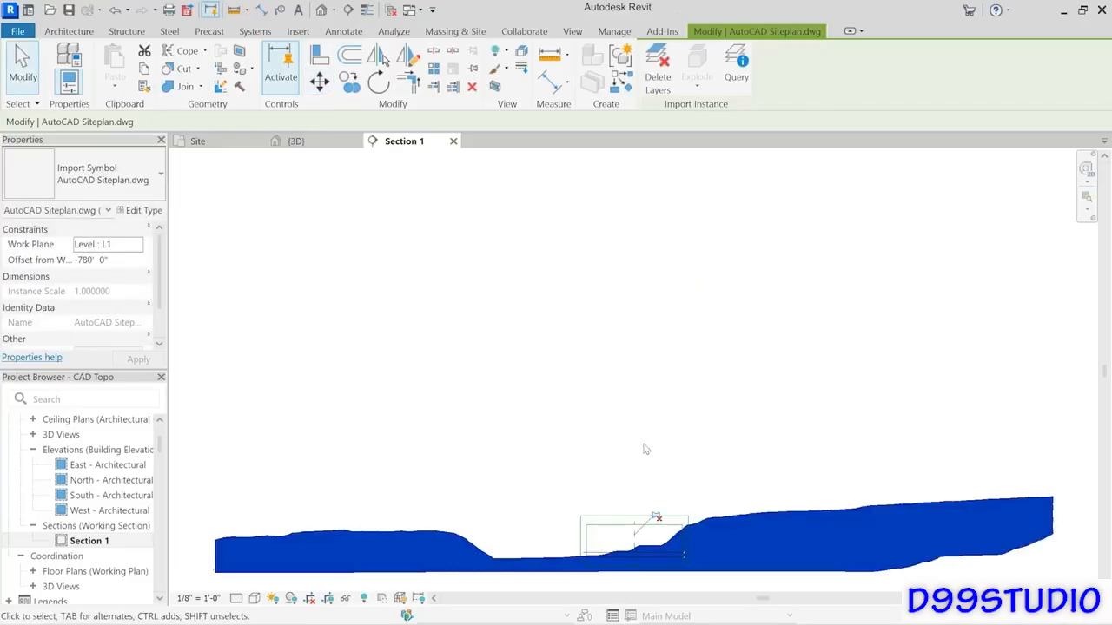
Step: Check the lowered contours against the levels in Section 1 and read the contour elevation labels in the Site view
{"action": "middle_click_drag", "start_coordinate": [698, 487], "coordinate": [700, 423]}
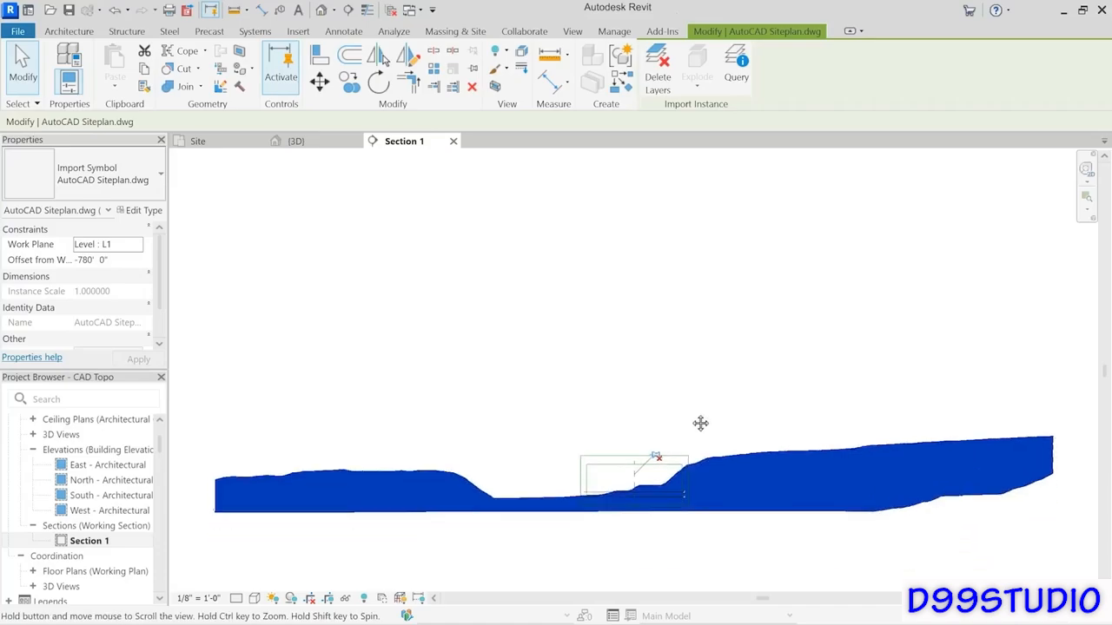
{"action": "scroll", "coordinate": [633, 472], "scroll_direction": "up", "scroll_amount": 5}
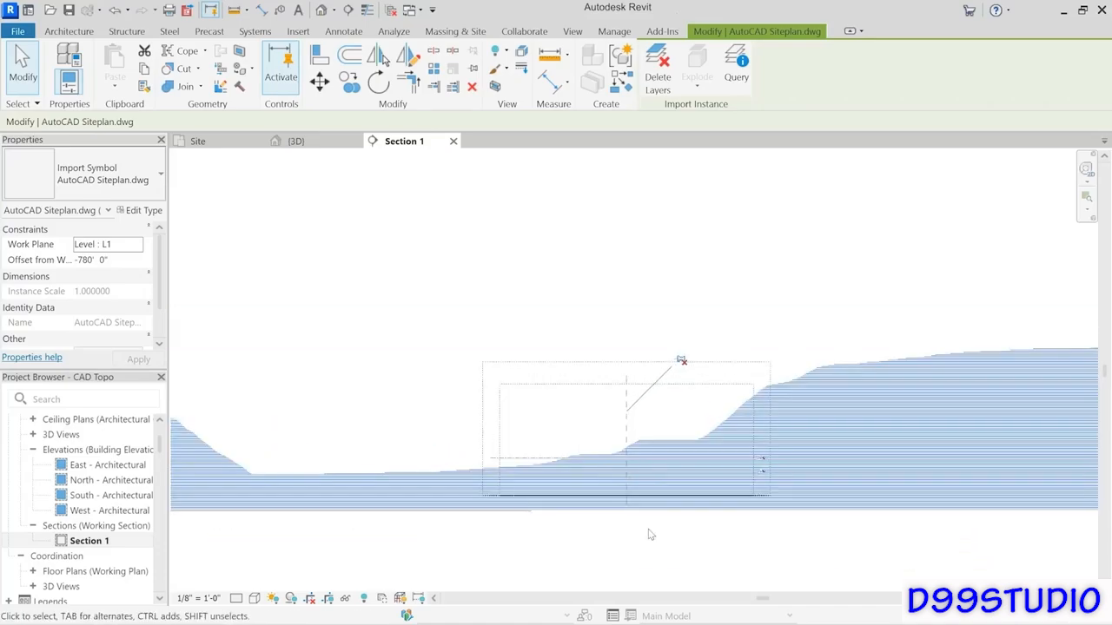
{"action": "left_click", "coordinate": [222, 144]}
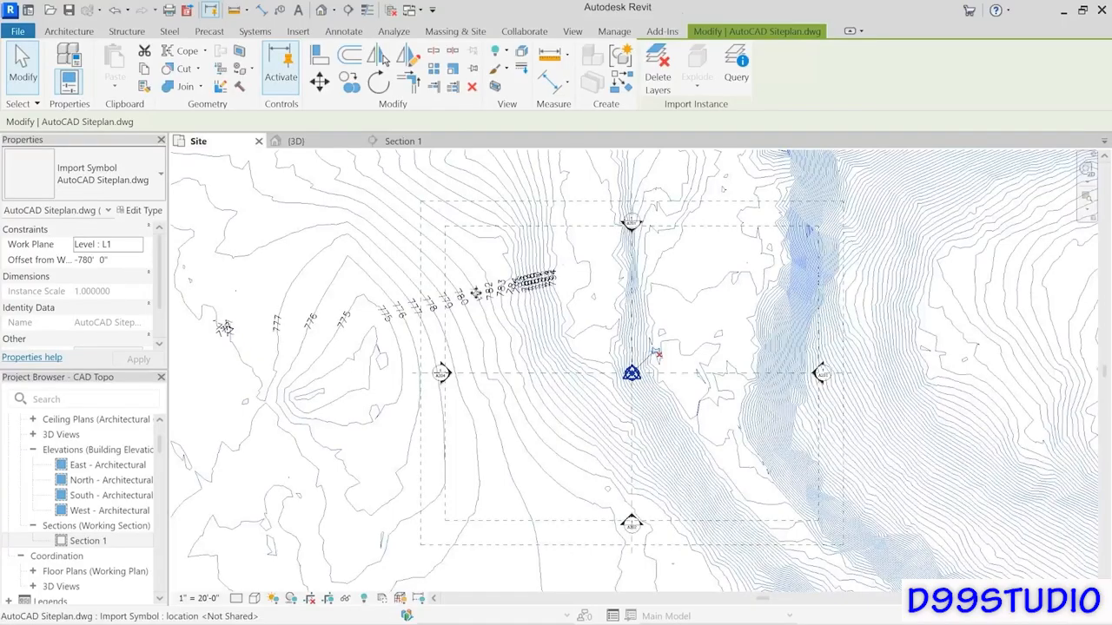
{"action": "scroll", "coordinate": [475, 292], "scroll_direction": "up", "scroll_amount": 5}
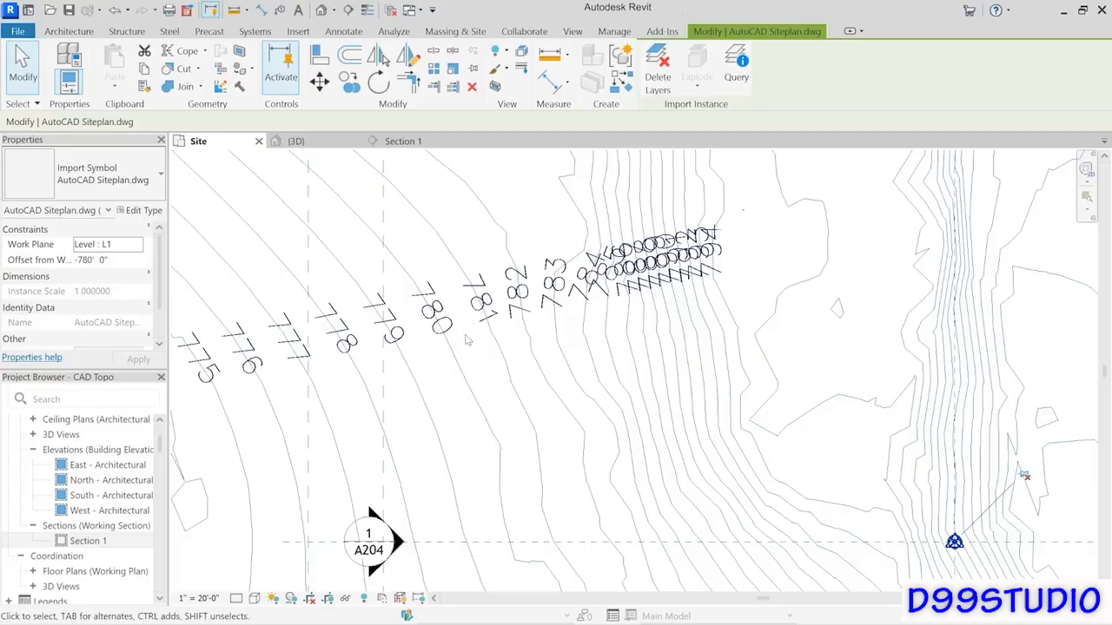
{"action": "scroll", "coordinate": [471, 343], "scroll_direction": "down", "scroll_amount": 3}
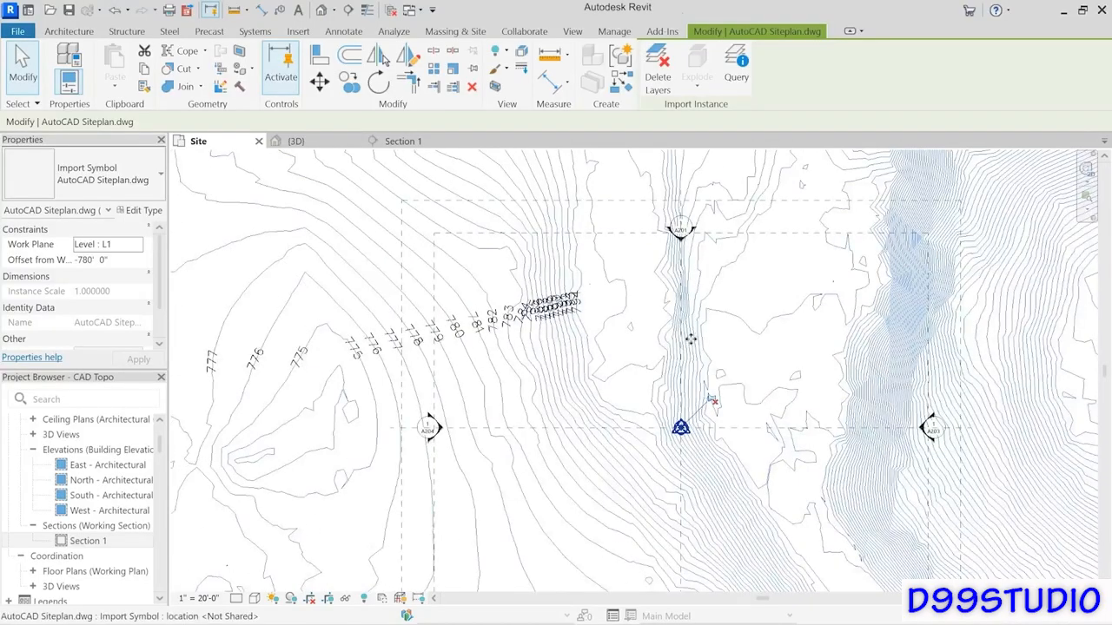
{"action": "scroll", "coordinate": [690, 339], "scroll_direction": "down", "scroll_amount": 2}
{"action": "middle_click_drag", "start_coordinate": [727, 365], "coordinate": [673, 351]}
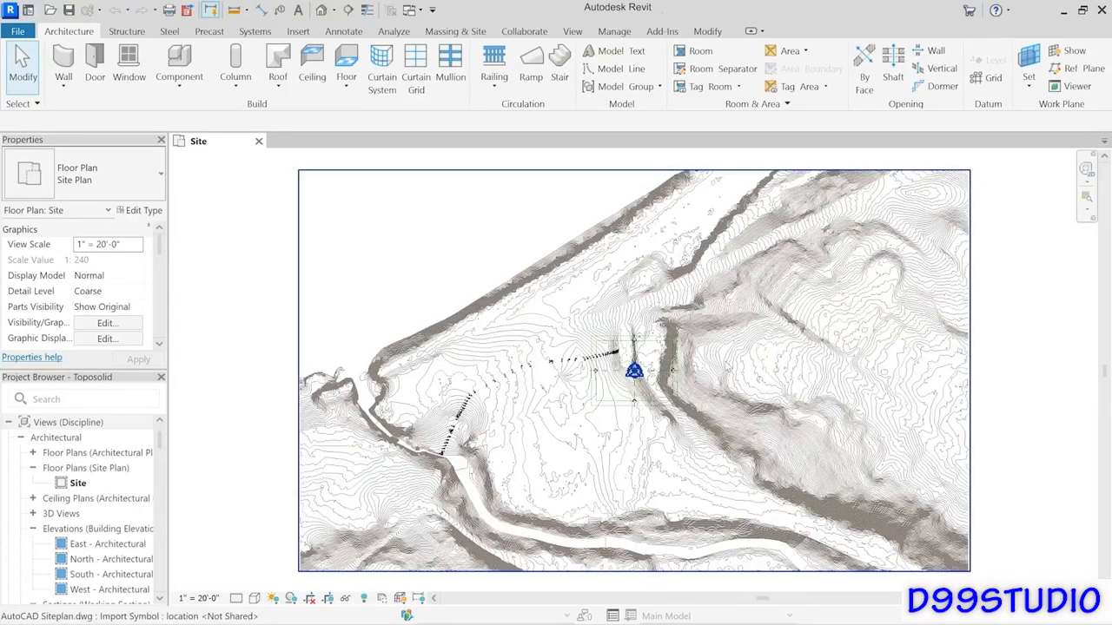
Step: Test selecting the linked site plan in the Site view and check that the Select links option is enabled
{"action": "left_click", "coordinate": [726, 366]}
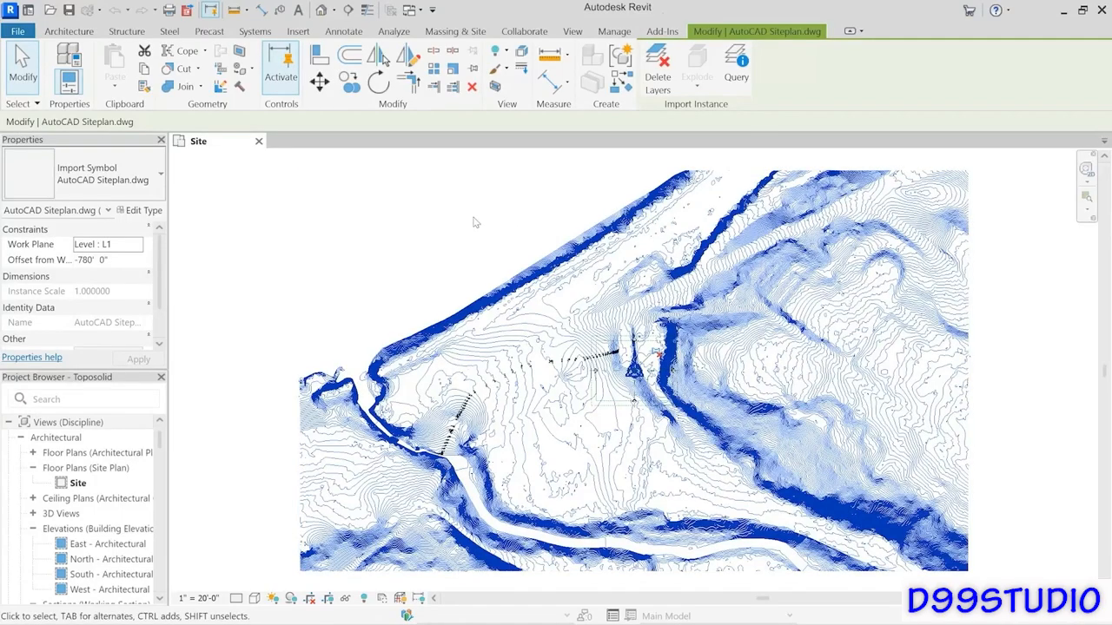
{"action": "key", "text": "Escape"}
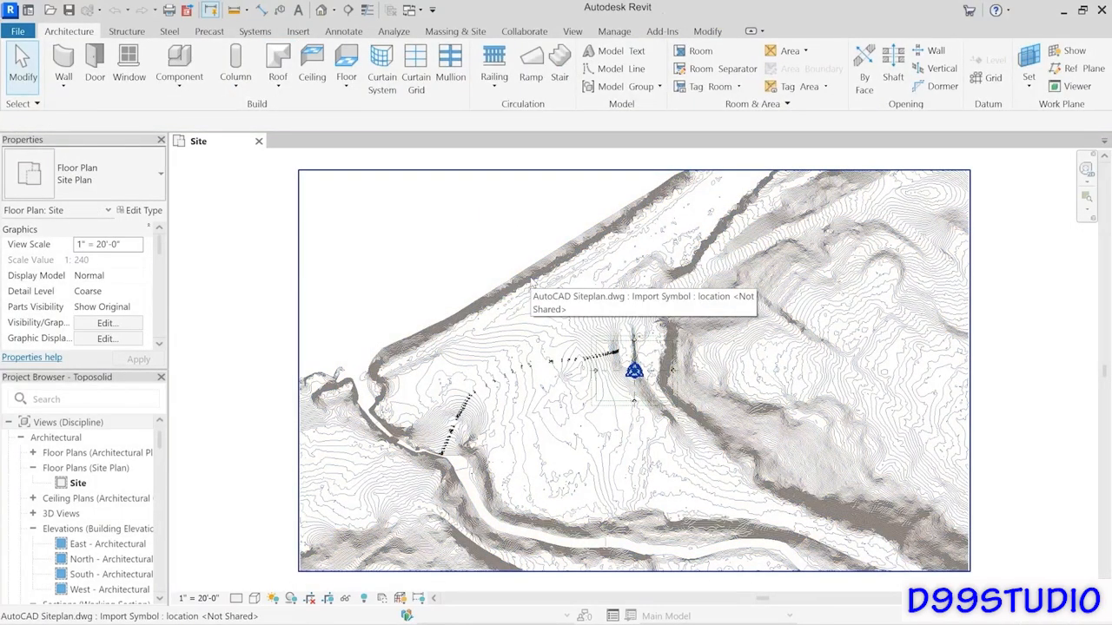
{"action": "left_click", "coordinate": [529, 286]}
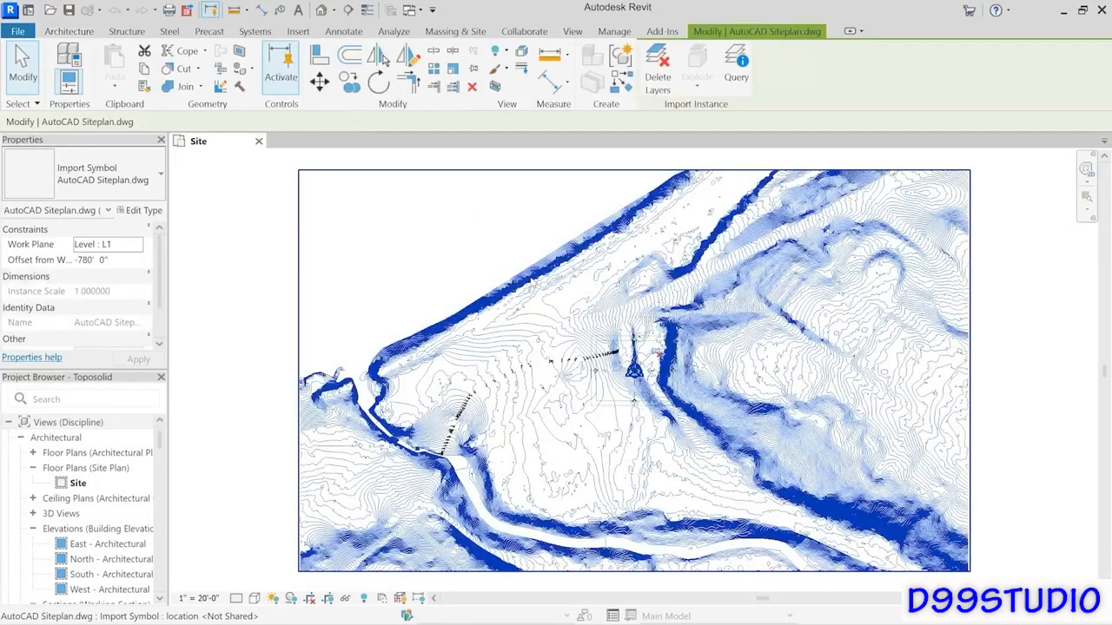
{"action": "left_click", "coordinate": [26, 105]}
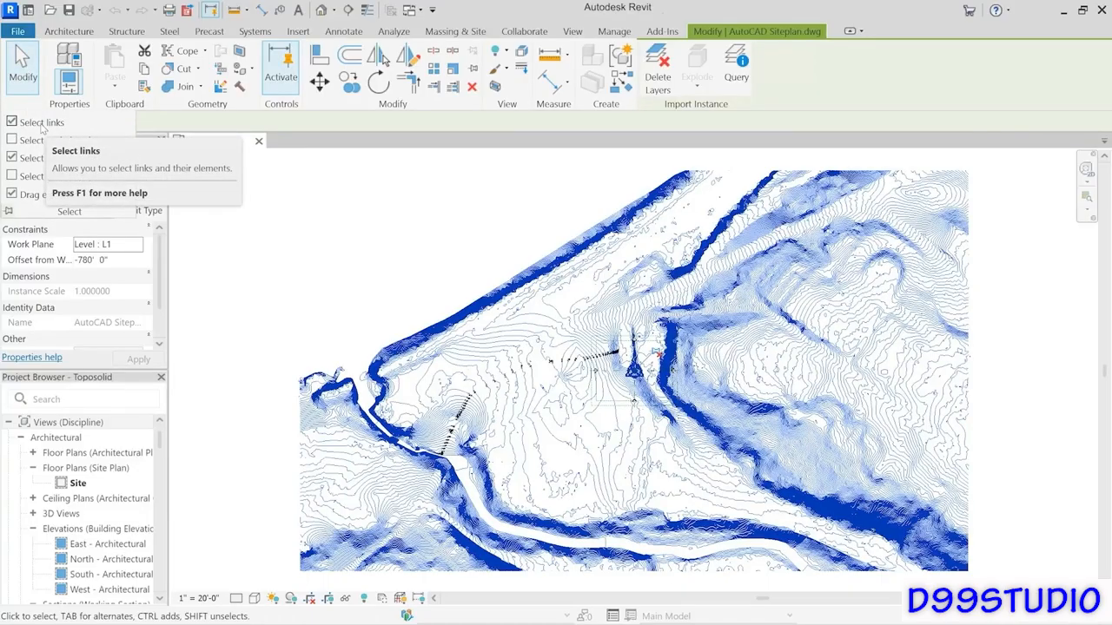
{"action": "left_click", "coordinate": [347, 179]}
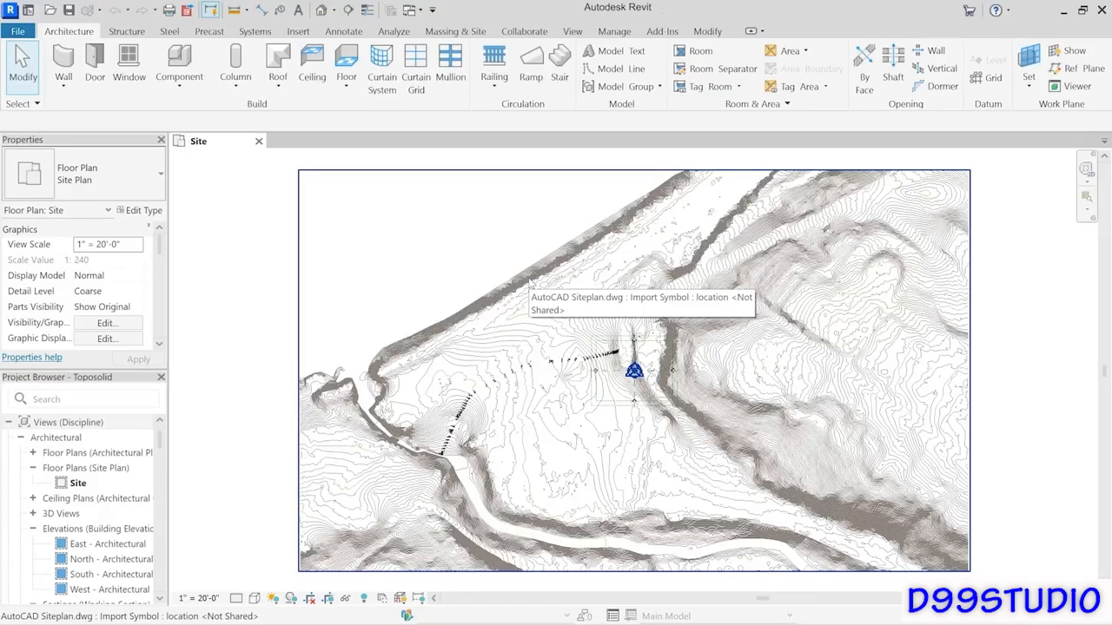
Step: Examine the linked site plan contours in the default 3D view and find an empty area beside them
{"action": "left_click", "coordinate": [321, 10]}
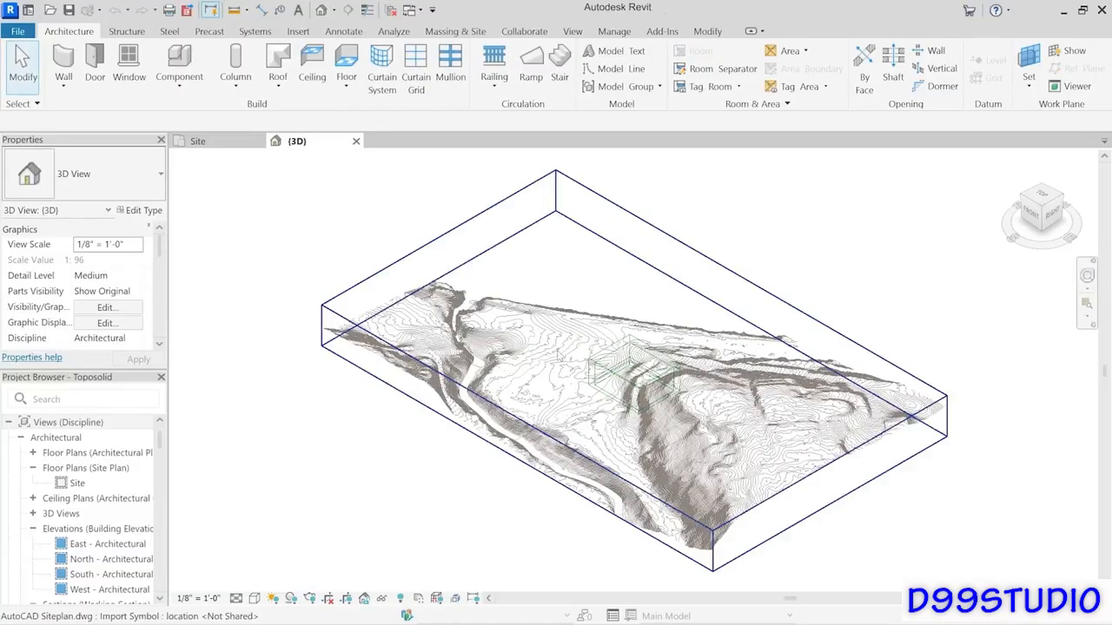
{"action": "scroll", "coordinate": [678, 370], "scroll_direction": "up", "scroll_amount": 10}
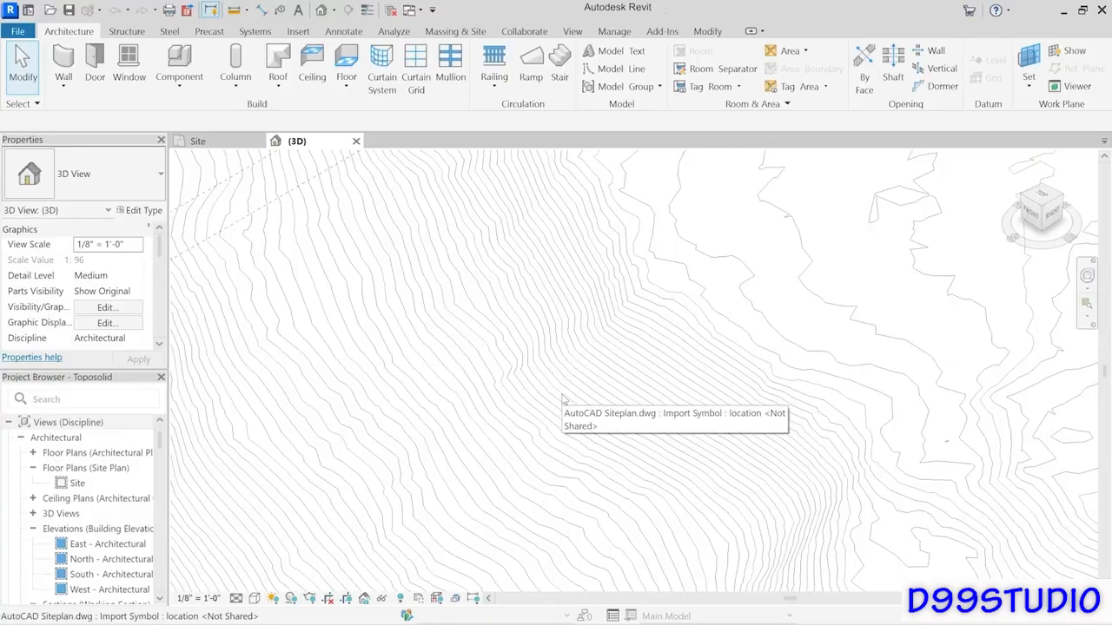
{"action": "middle_click_drag", "start_coordinate": [742, 369], "coordinate": [742, 356], "text": "shift"}
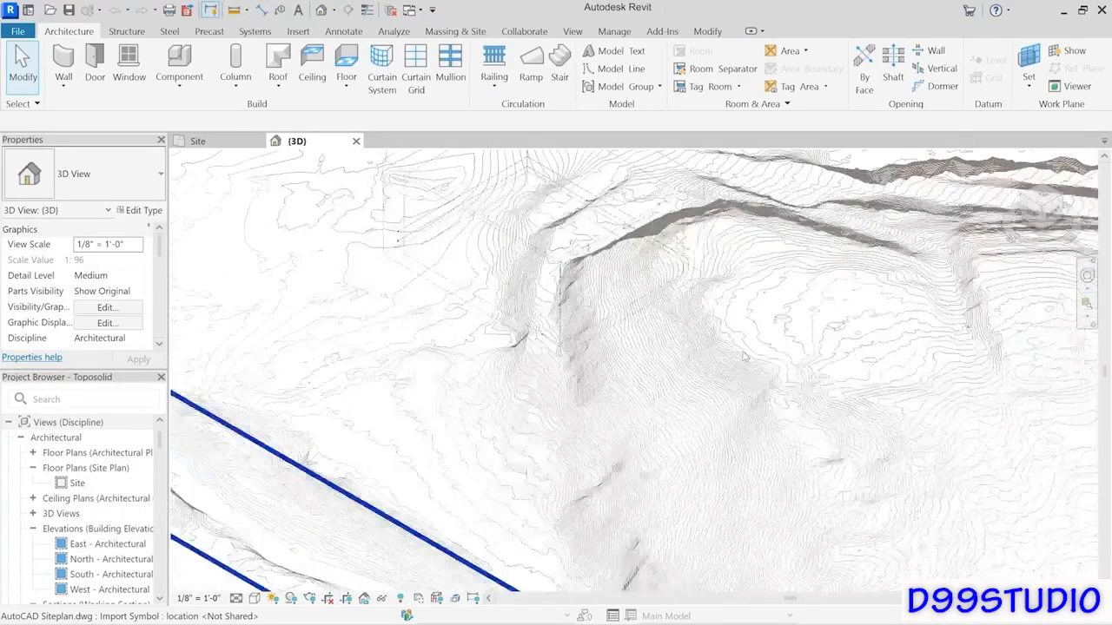
{"action": "scroll", "coordinate": [743, 356], "scroll_direction": "down", "scroll_amount": 4}
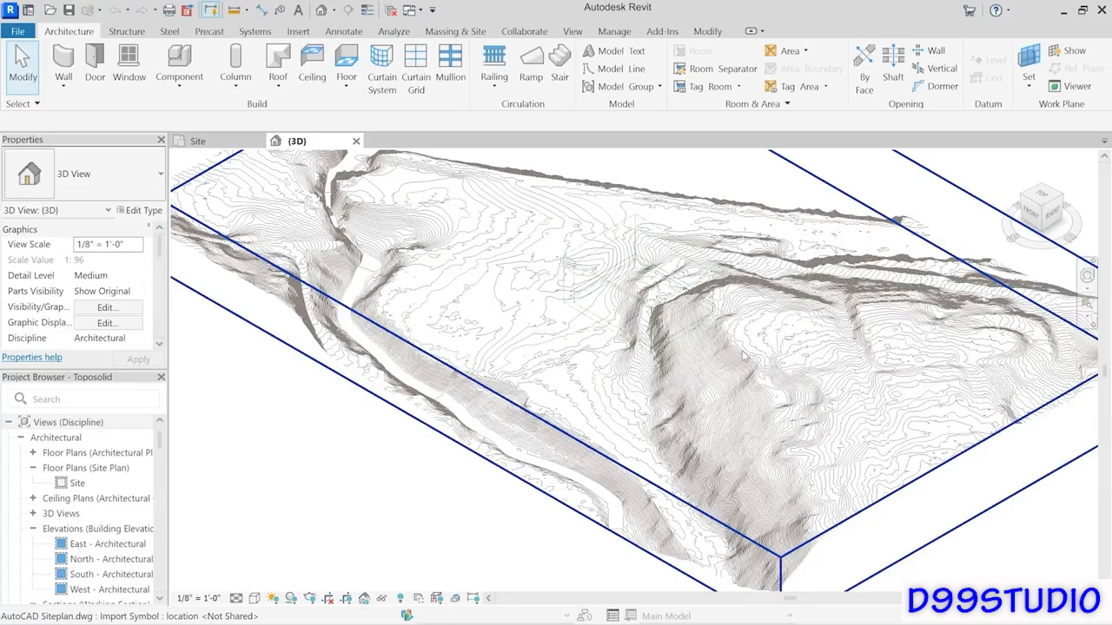
{"action": "scroll", "coordinate": [469, 321], "scroll_direction": "down", "scroll_amount": 1}
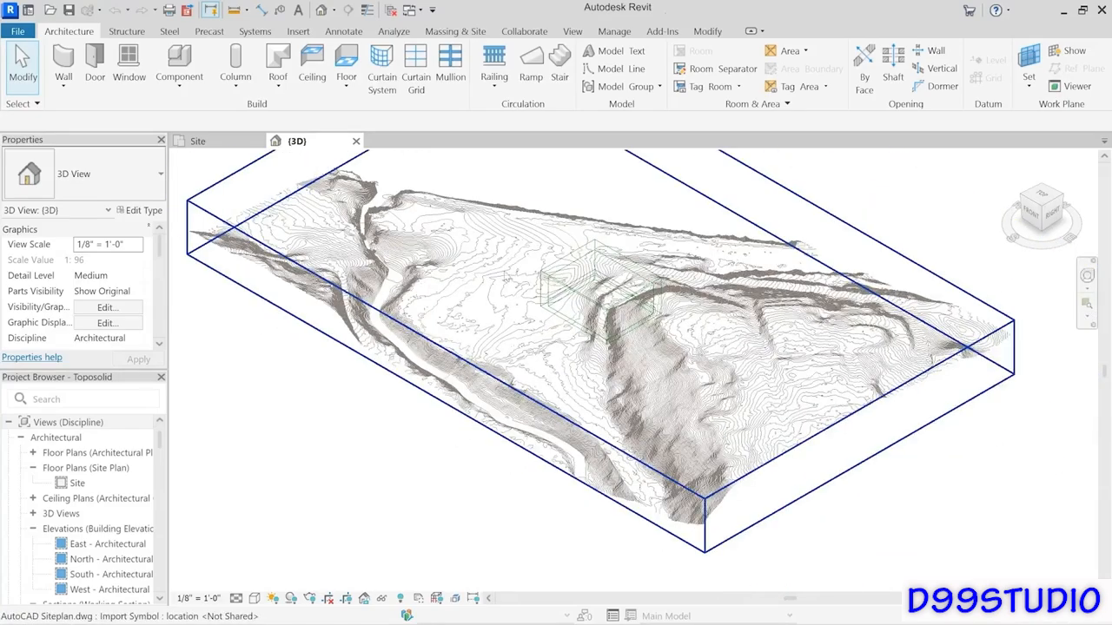
{"action": "middle_click_drag", "start_coordinate": [541, 332], "coordinate": [688, 387]}
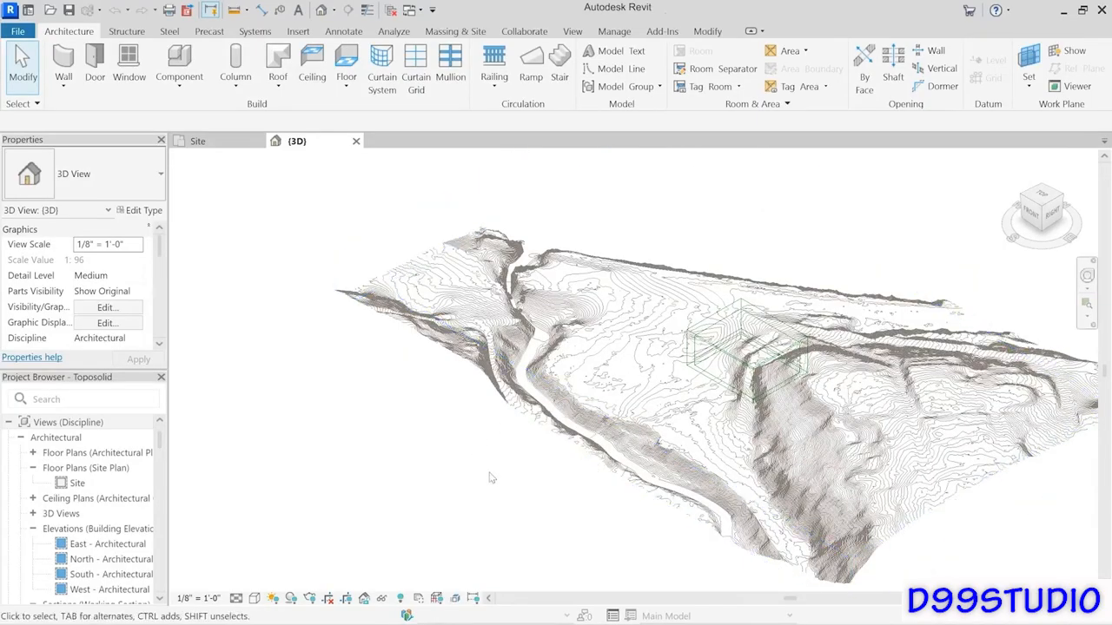
{"action": "middle_click_drag", "start_coordinate": [489, 478], "coordinate": [581, 368]}
{"action": "scroll", "coordinate": [572, 361], "scroll_direction": "up", "scroll_amount": 5}
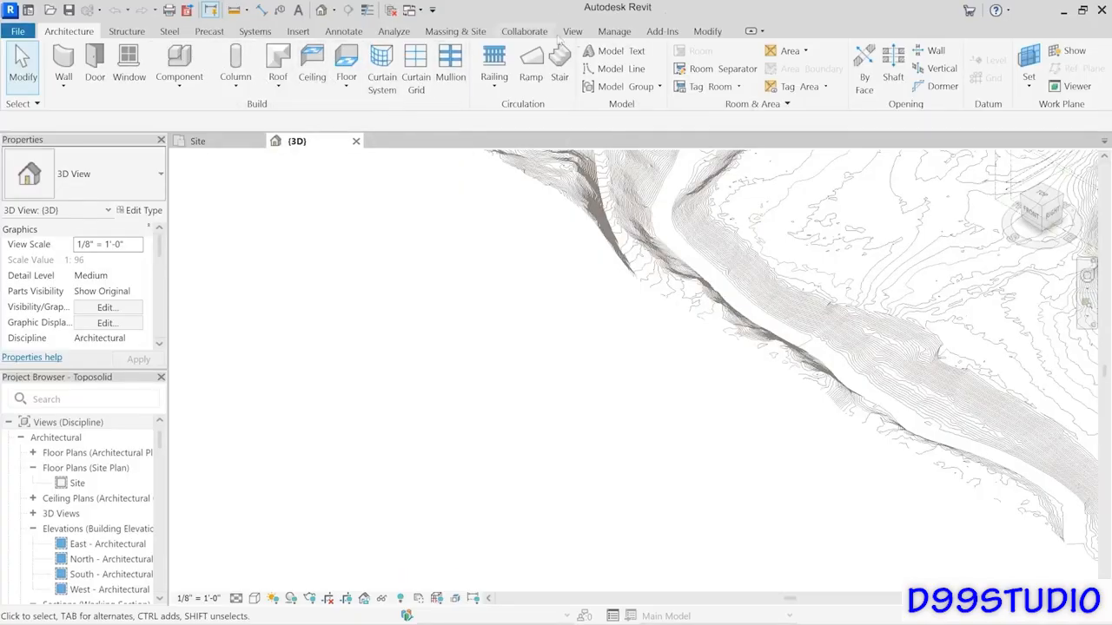
Step: Create a rectangular Toposolid 1 about 516' by 344' in the empty area beside the site contours
{"action": "left_click", "coordinate": [459, 32]}
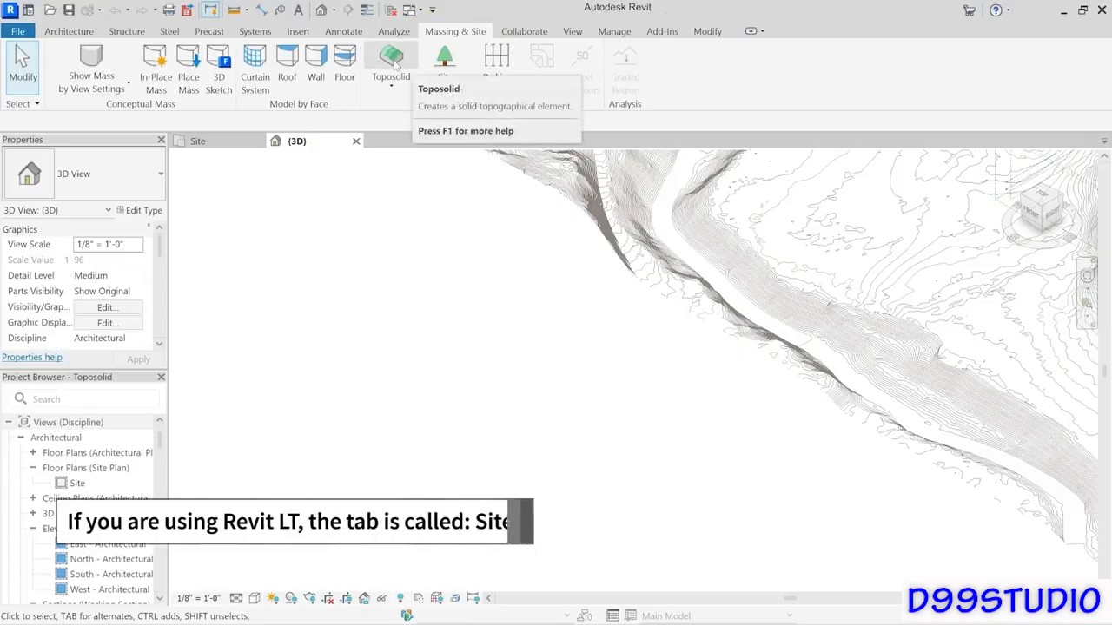
{"action": "left_click", "coordinate": [392, 59]}
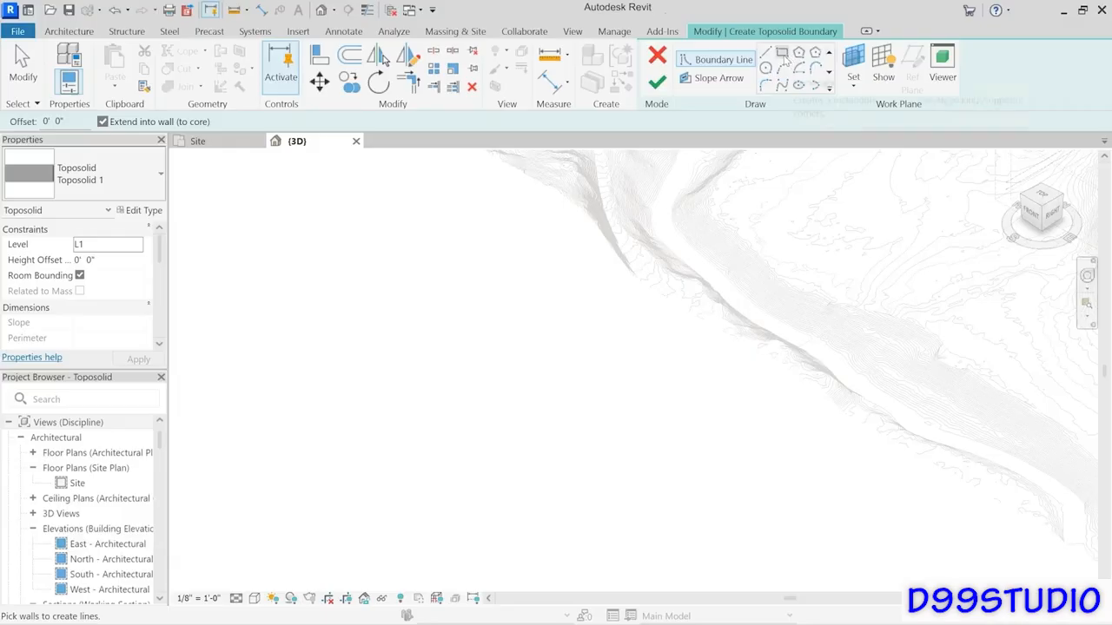
{"action": "left_click", "coordinate": [781, 54]}
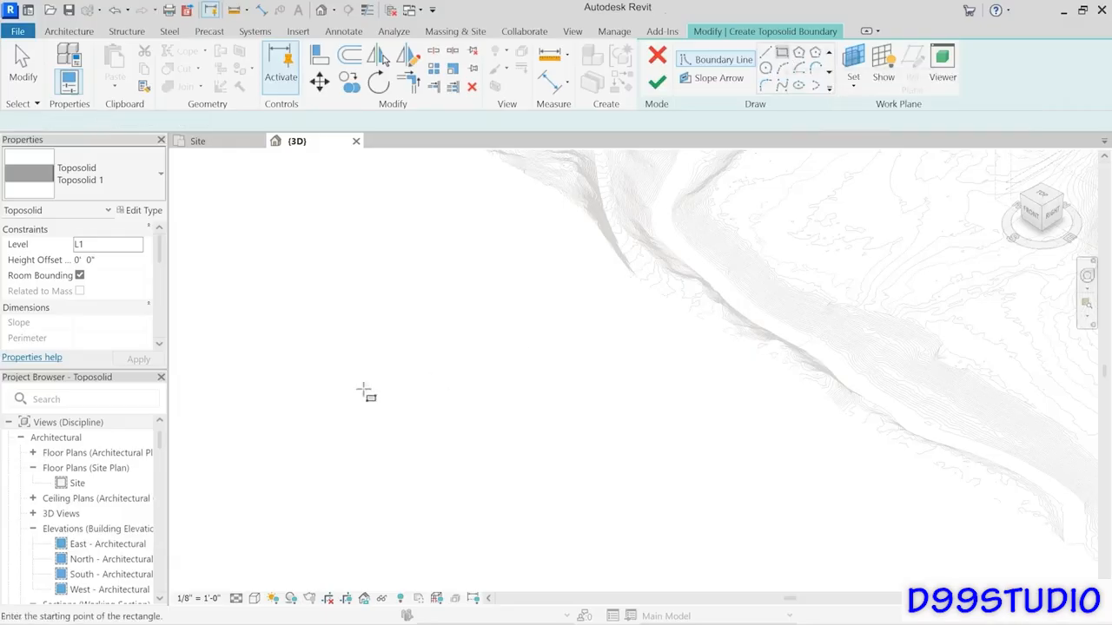
{"action": "left_click", "coordinate": [311, 353]}
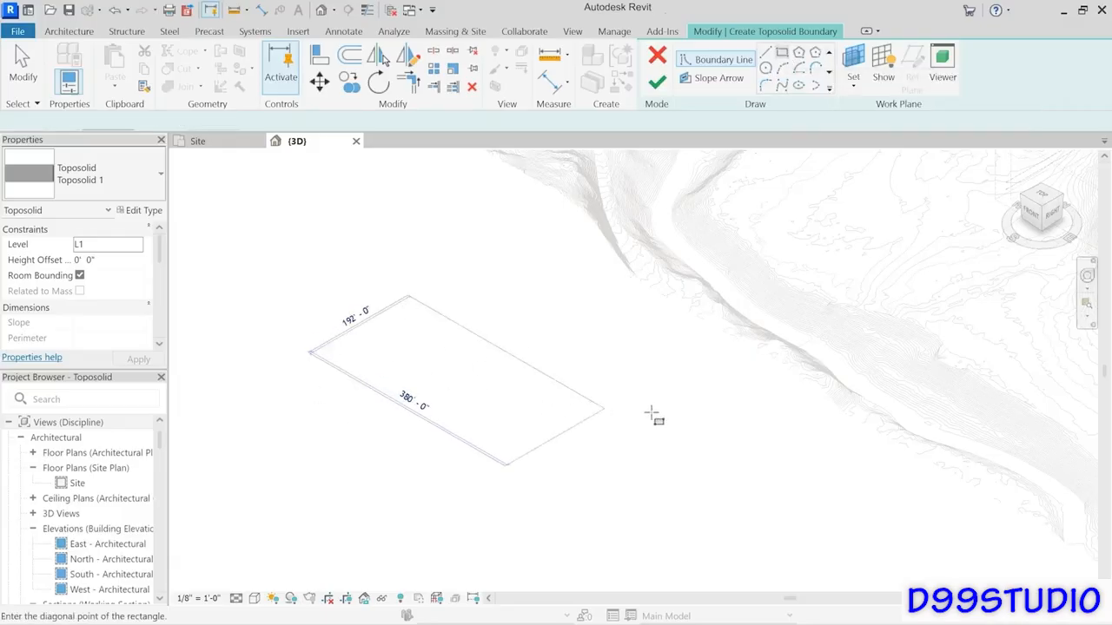
{"action": "left_click", "coordinate": [752, 403]}
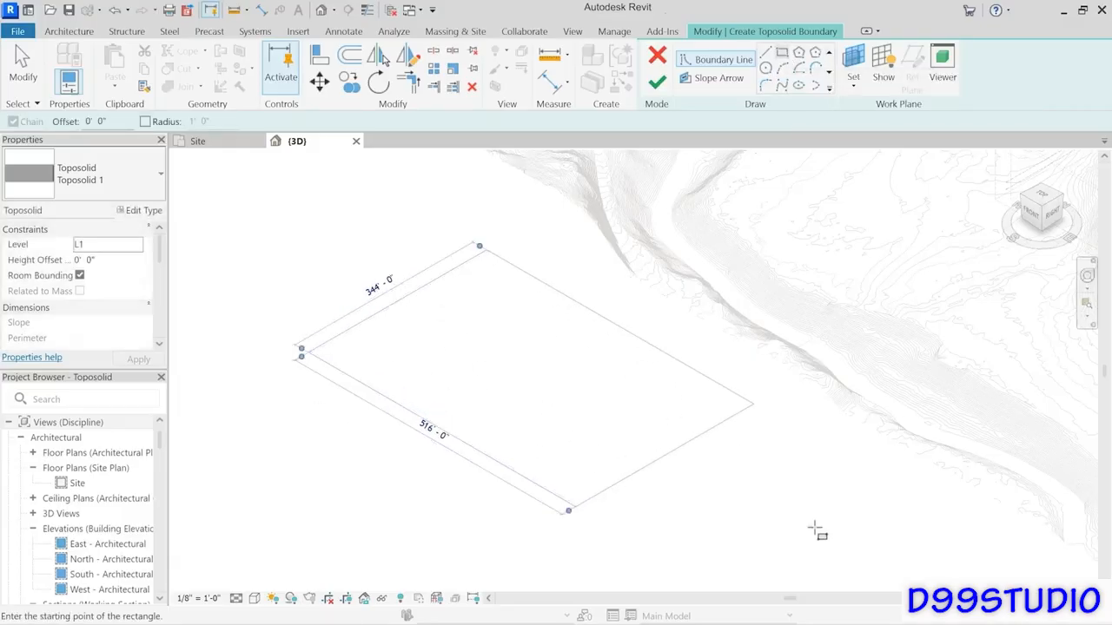
{"action": "left_click", "coordinate": [657, 82]}
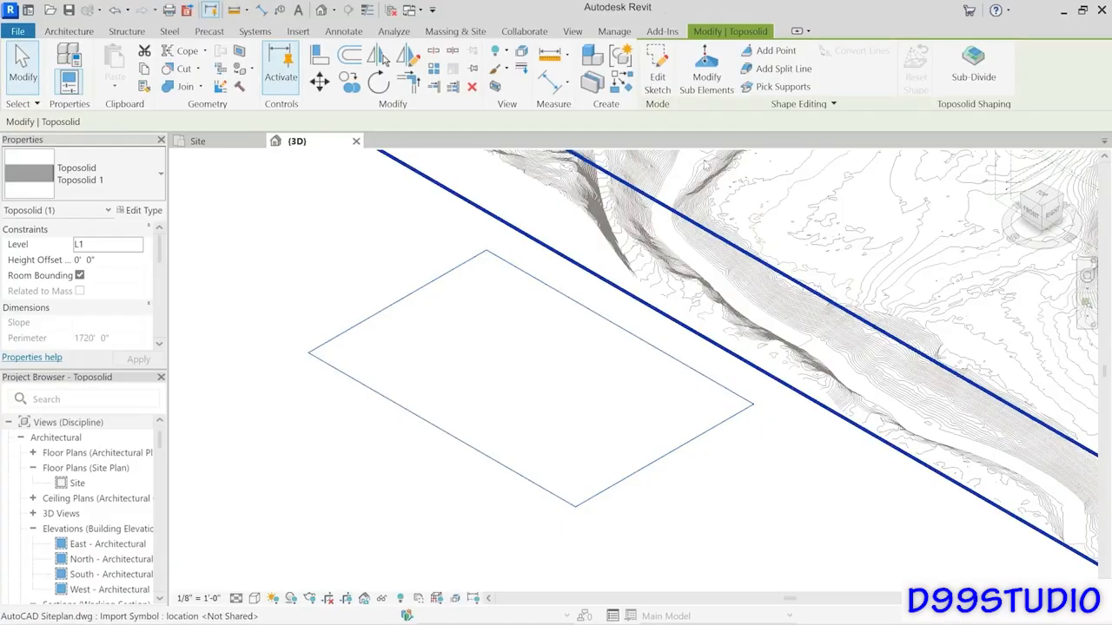
Step: Add a row of six shape points at 0' elevation across the rectangular toposolid, near its front long edge
{"action": "left_click", "coordinate": [767, 52]}
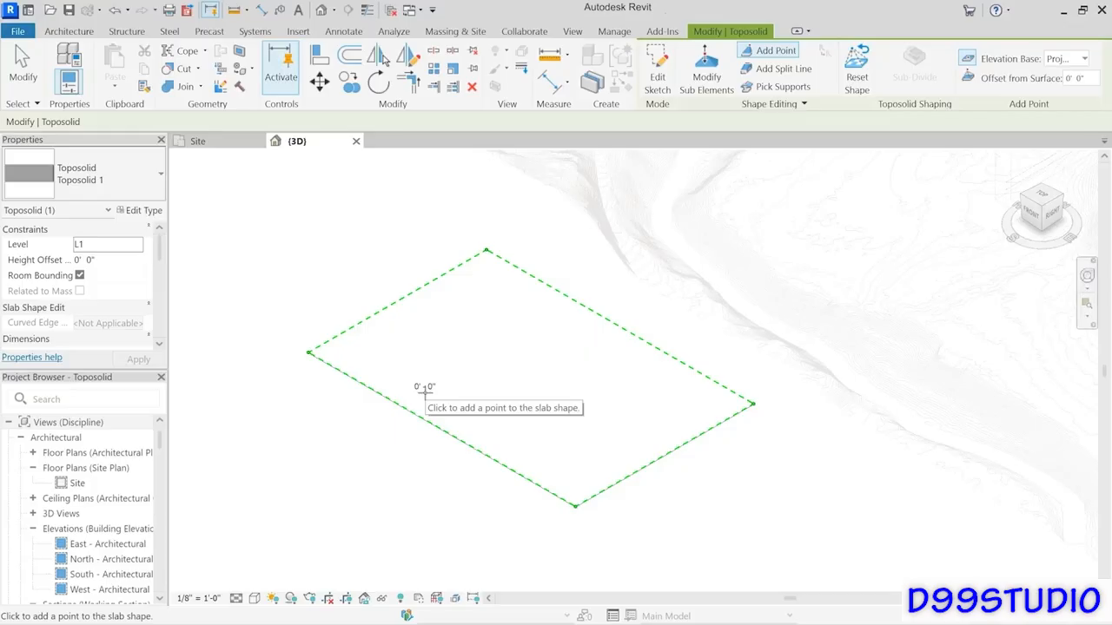
{"action": "left_click", "coordinate": [347, 344]}
{"action": "left_click", "coordinate": [404, 365]}
{"action": "left_click", "coordinate": [445, 403]}
{"action": "left_click", "coordinate": [505, 411]}
{"action": "left_click", "coordinate": [537, 445]}
{"action": "left_click", "coordinate": [568, 474]}
Step: Set the point offset to 50' and add seven raised shape points along the back half of the rectangular toposolid
{"action": "double_click", "coordinate": [1085, 77]}
{"action": "type", "text": "50"}
{"action": "left_click", "coordinate": [471, 267]}
{"action": "left_click", "coordinate": [530, 314]}
{"action": "left_click", "coordinate": [569, 348]}
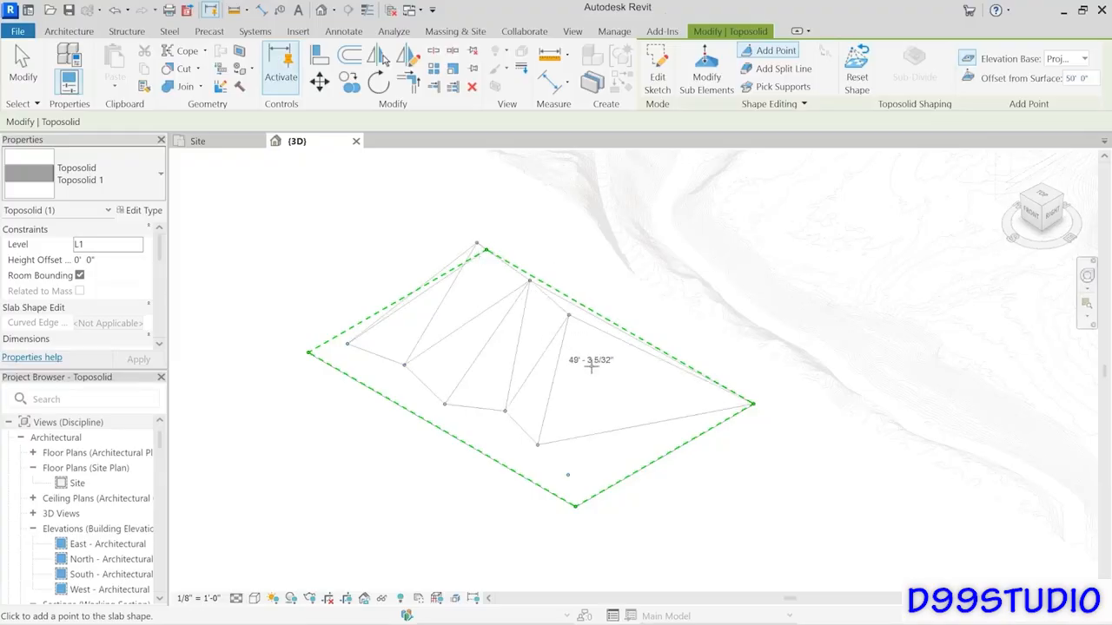
{"action": "left_click", "coordinate": [592, 371]}
{"action": "left_click", "coordinate": [617, 406]}
{"action": "left_click", "coordinate": [669, 425]}
{"action": "left_click", "coordinate": [705, 423]}
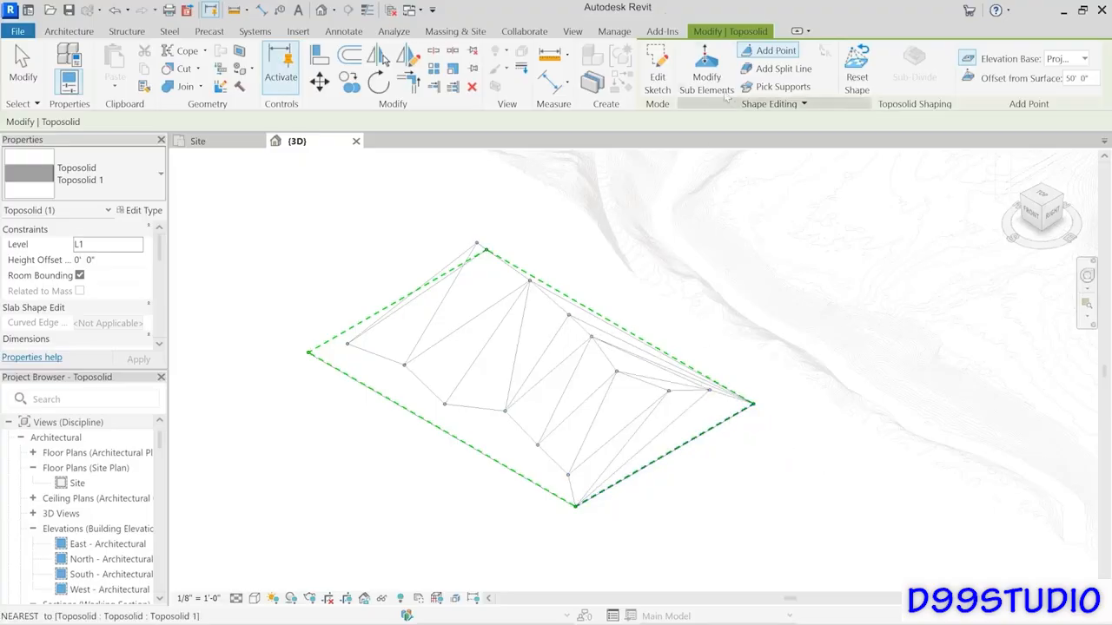
{"action": "left_click", "coordinate": [20, 82]}
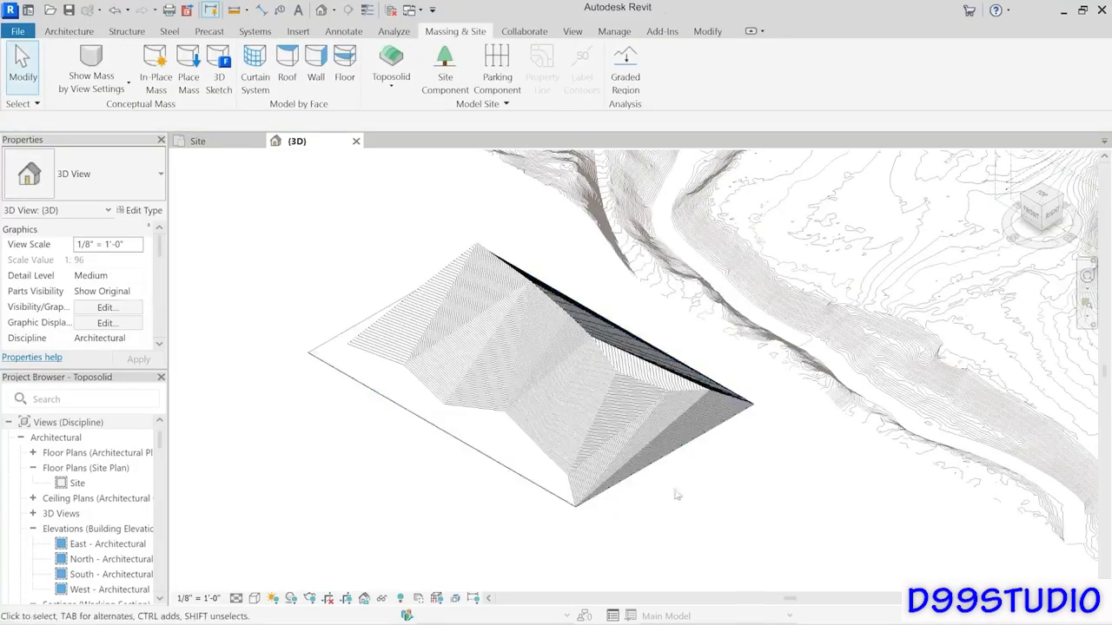
Step: Inspect the sloped rectangular toposolid beside the site contours and delete it
{"action": "middle_click_drag", "start_coordinate": [670, 495], "coordinate": [640, 429], "text": "shift"}
{"action": "left_click", "coordinate": [483, 268]}
{"action": "scroll", "coordinate": [482, 262], "scroll_direction": "up", "scroll_amount": 3}
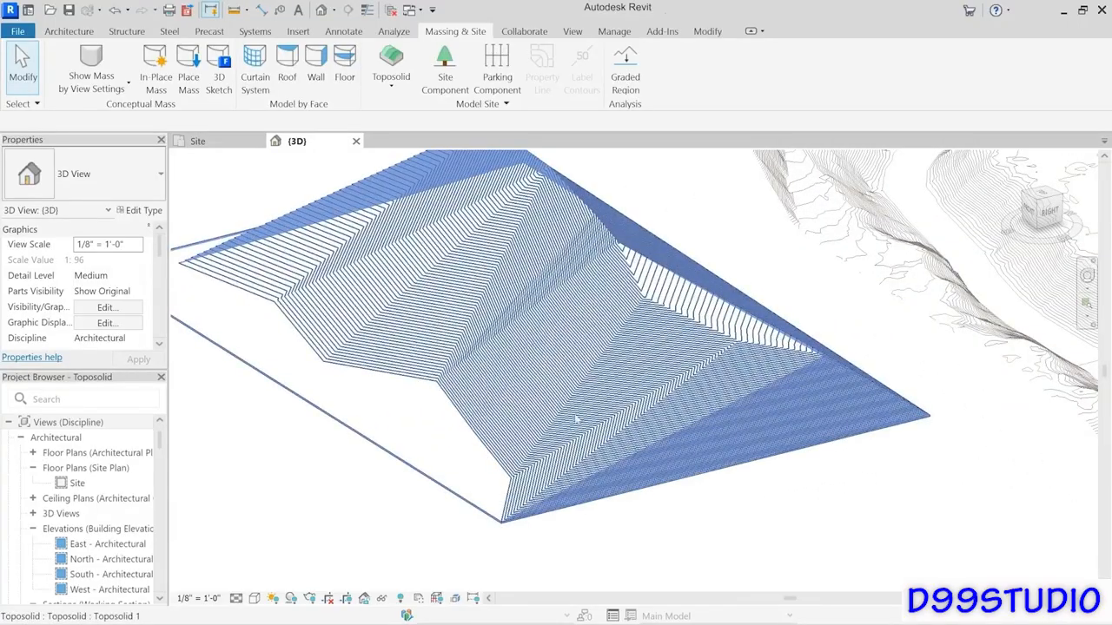
{"action": "left_click", "coordinate": [688, 555]}
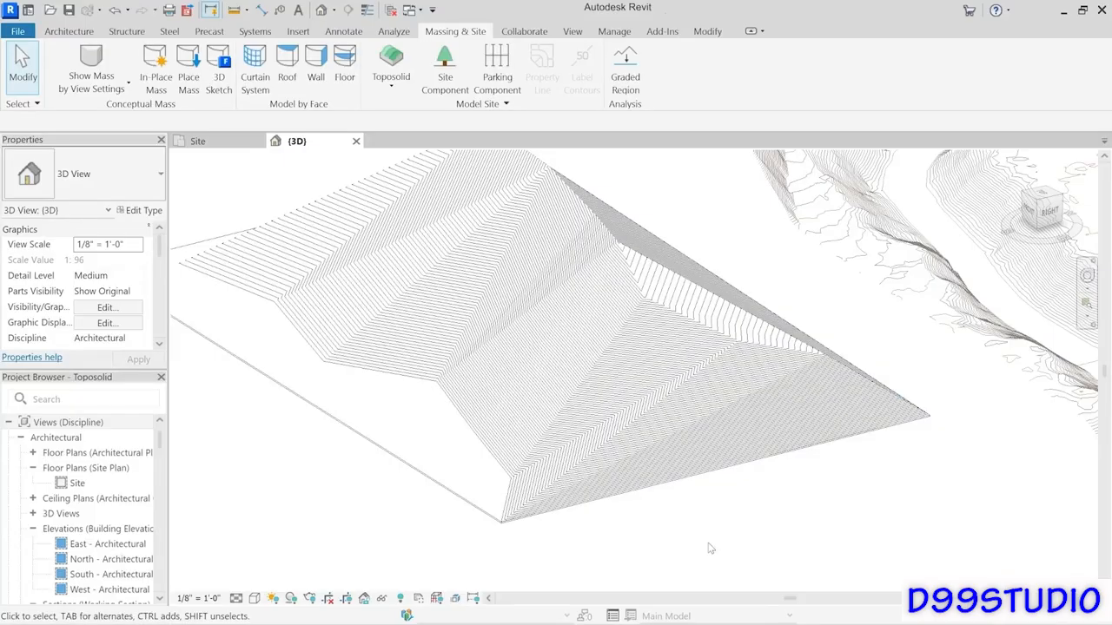
{"action": "scroll", "coordinate": [706, 538], "scroll_direction": "down", "scroll_amount": 2}
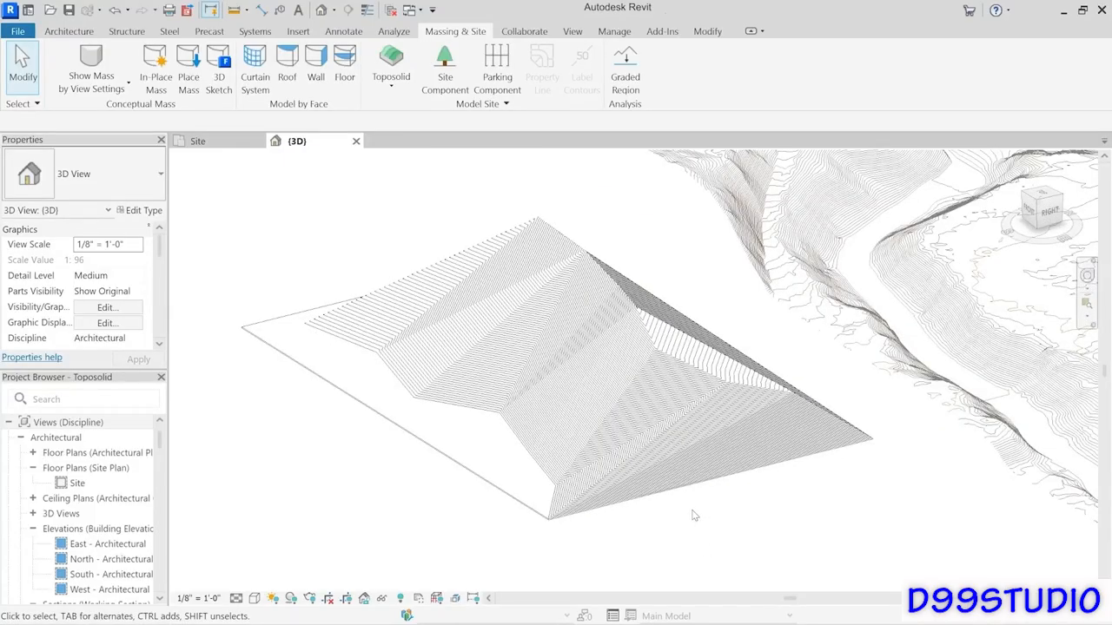
{"action": "middle_click_drag", "start_coordinate": [891, 412], "coordinate": [622, 525]}
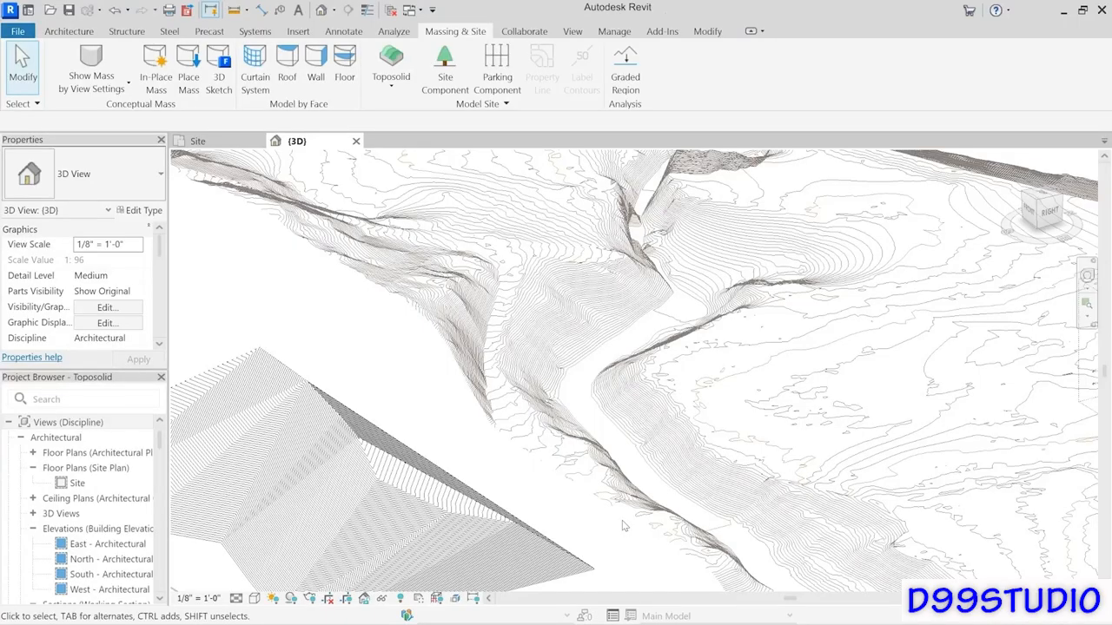
{"action": "left_click", "coordinate": [404, 478]}
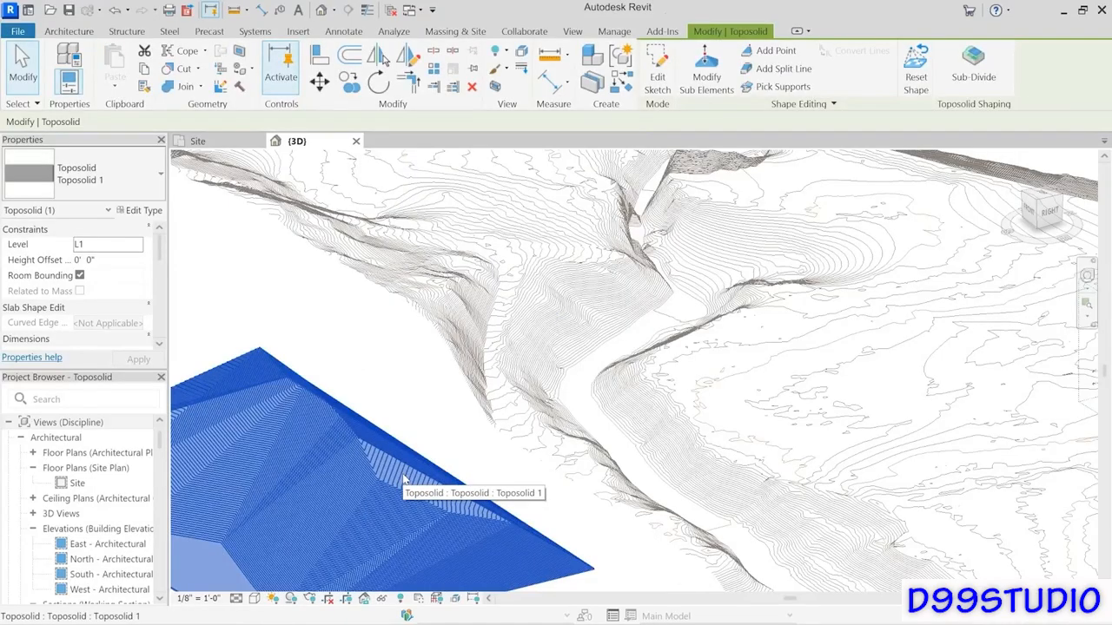
{"action": "key", "text": "Delete"}
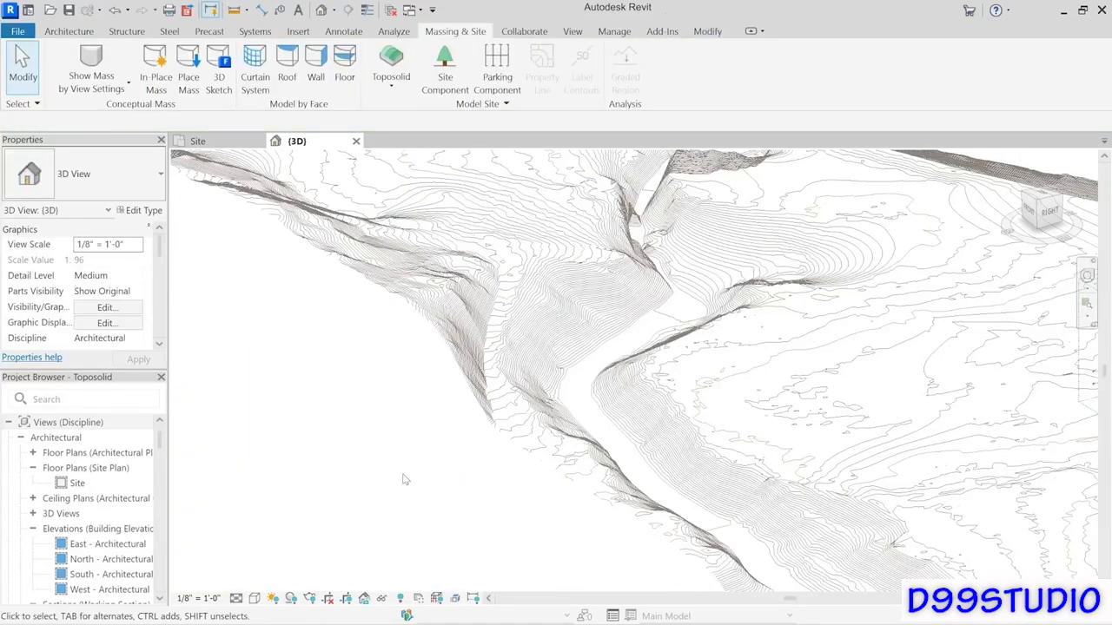
Step: Start a toposolid from import with Create from CAD, using the linked AutoCAD Siteplan.dwg as the source
{"action": "middle_click_drag", "start_coordinate": [760, 362], "coordinate": [557, 357], "text": "shift"}
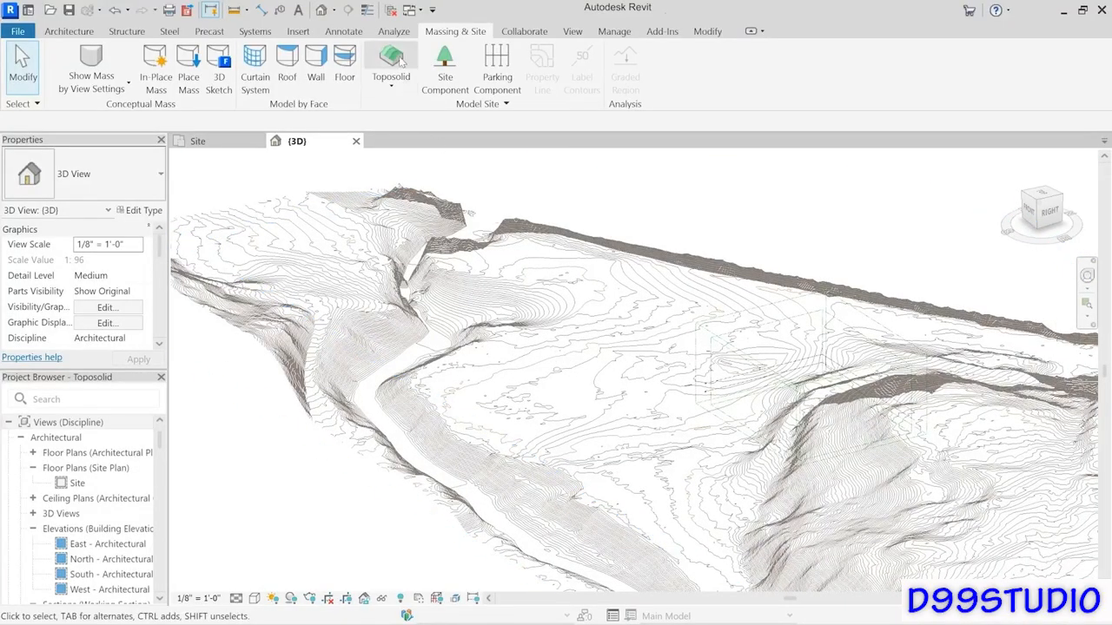
{"action": "left_click", "coordinate": [391, 83]}
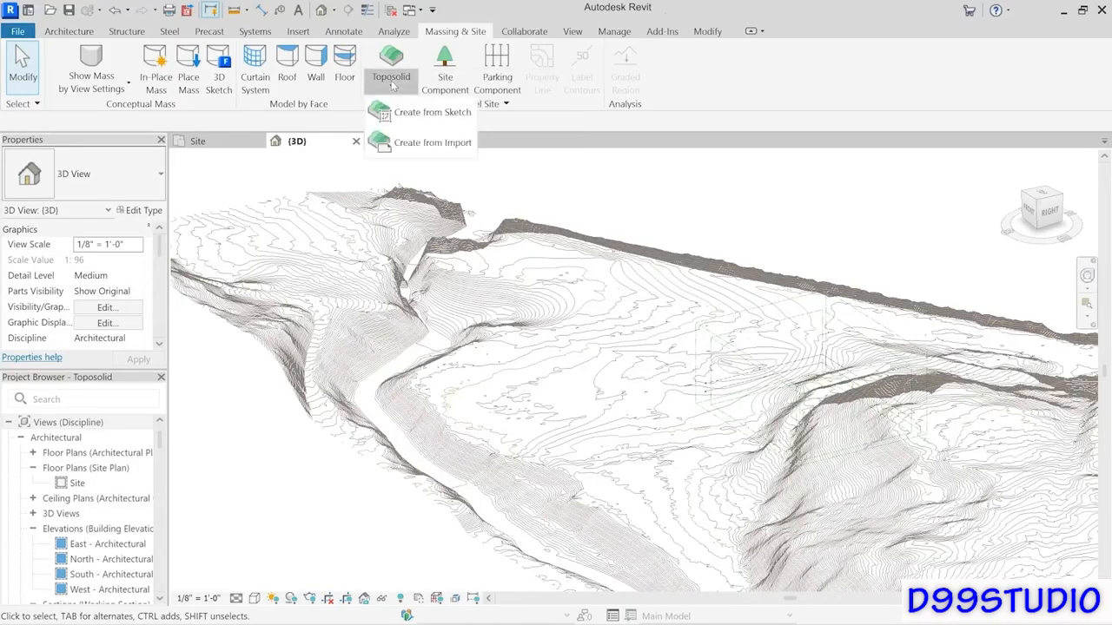
{"action": "left_click", "coordinate": [421, 144]}
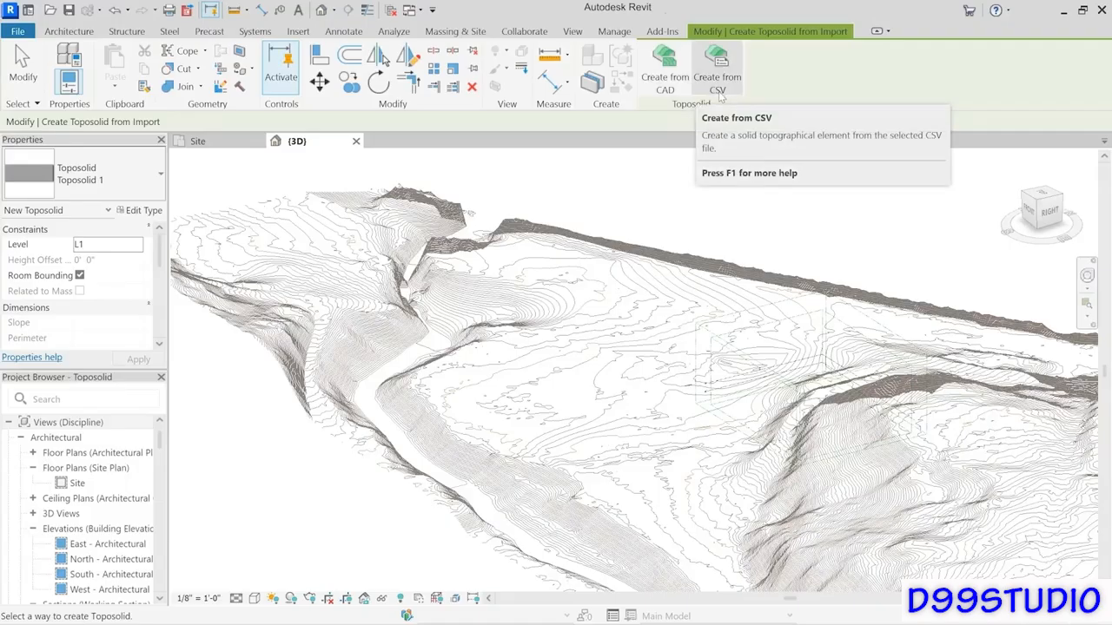
{"action": "left_click", "coordinate": [665, 83]}
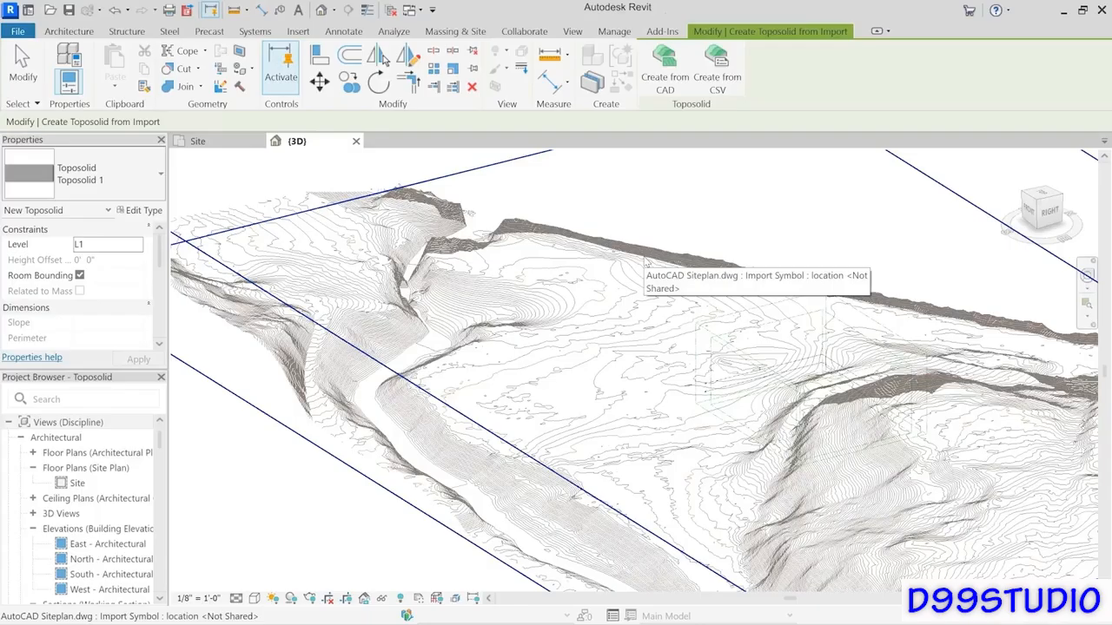
{"action": "left_click", "coordinate": [26, 103]}
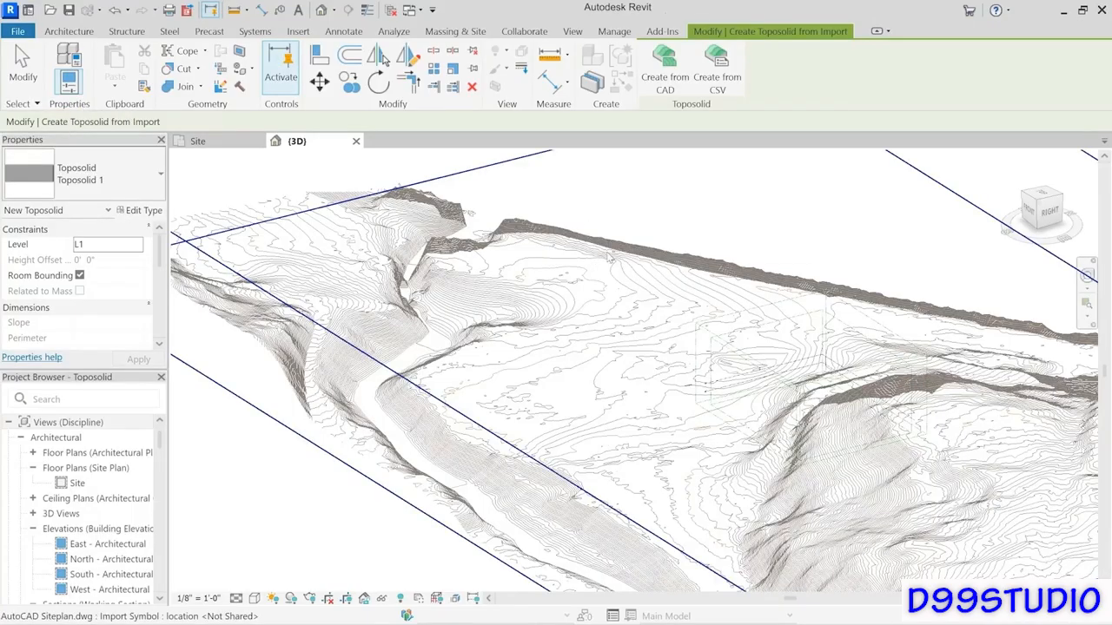
{"action": "left_click", "coordinate": [610, 257]}
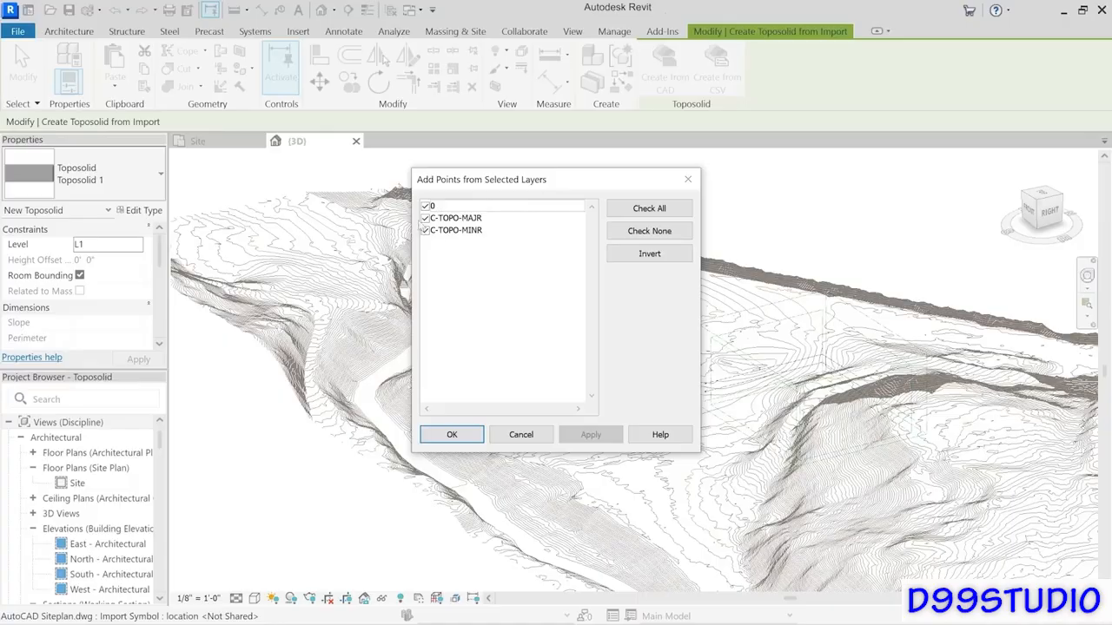
Step: Exclude layer 0 and generate the toposolid from the C-TOPO-MAJR and C-TOPO-MINR layers
{"action": "left_click", "coordinate": [425, 206]}
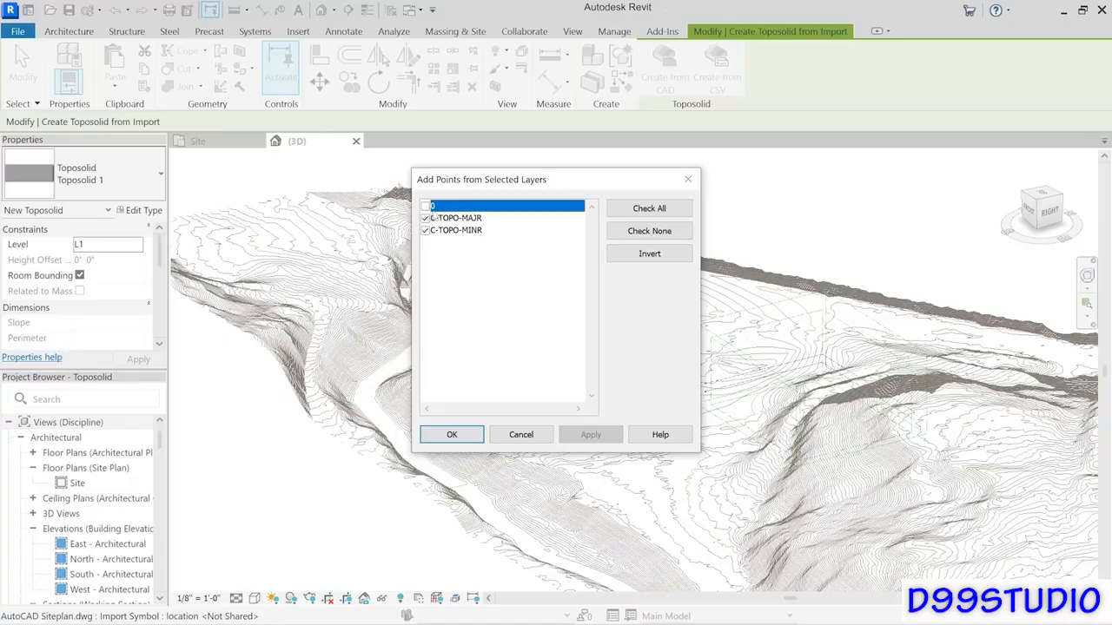
{"action": "left_click", "coordinate": [459, 219]}
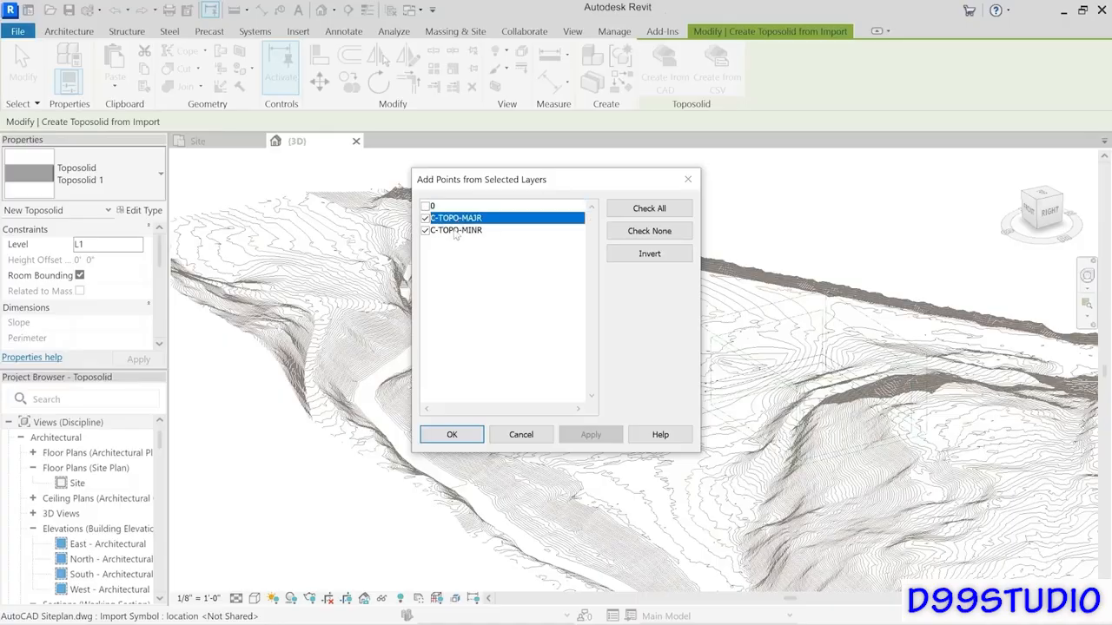
{"action": "left_click", "coordinate": [456, 231]}
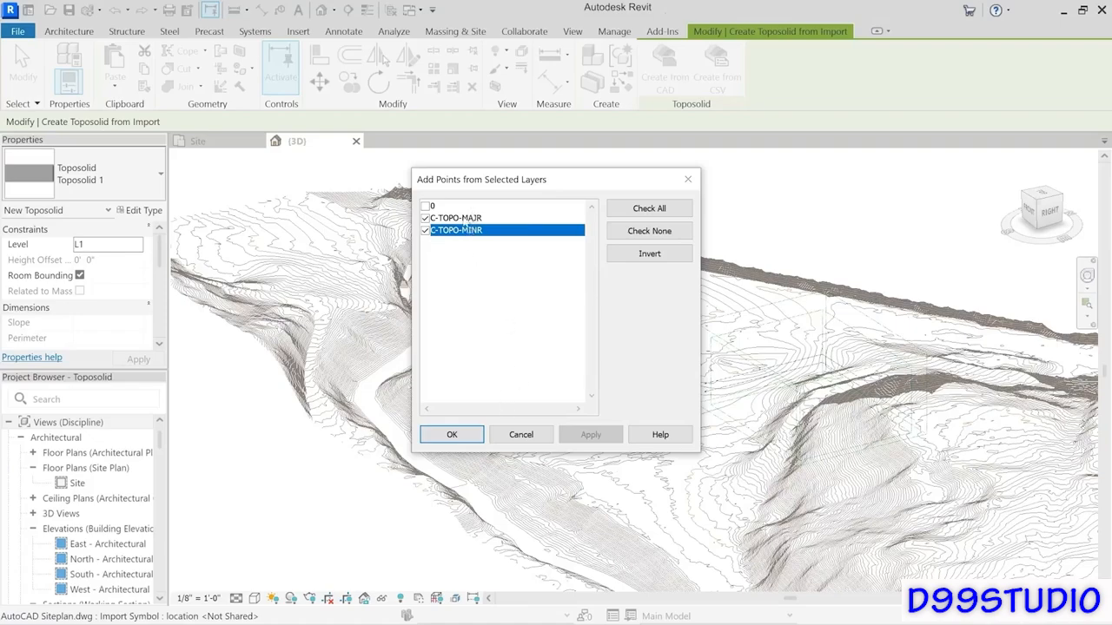
{"action": "left_click", "coordinate": [451, 434]}
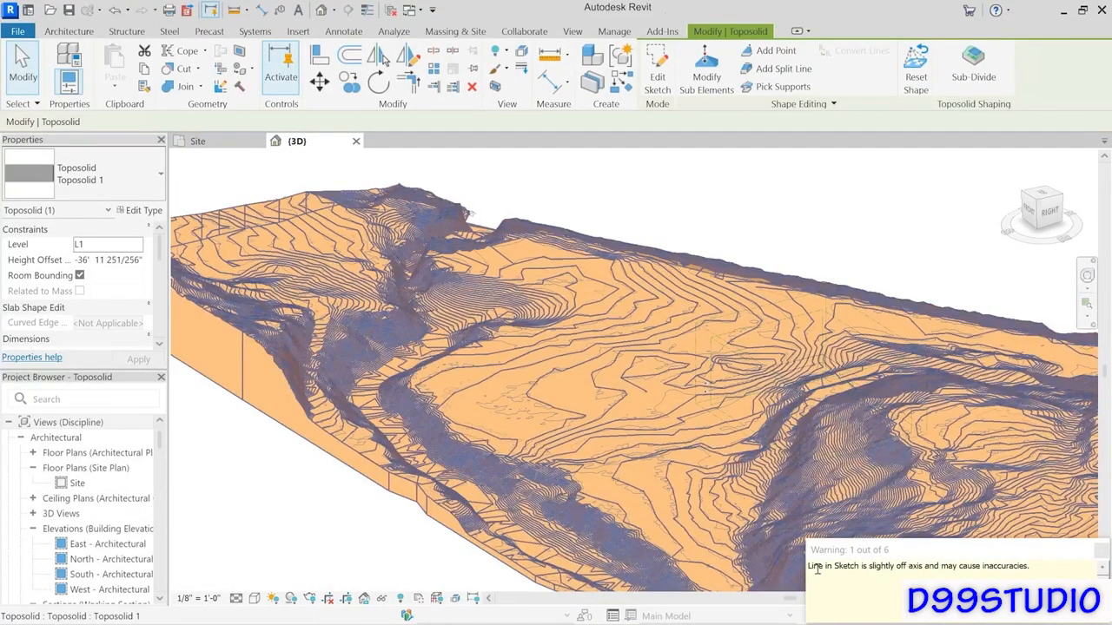
{"action": "left_click_drag", "start_coordinate": [816, 569], "coordinate": [951, 567]}
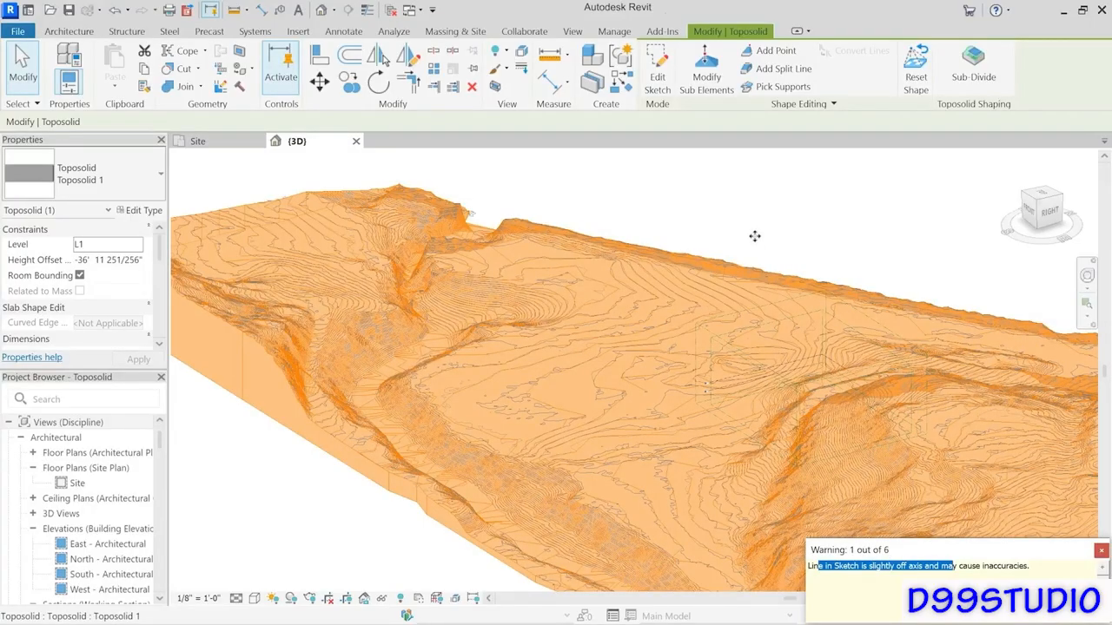
{"action": "left_click", "coordinate": [793, 223]}
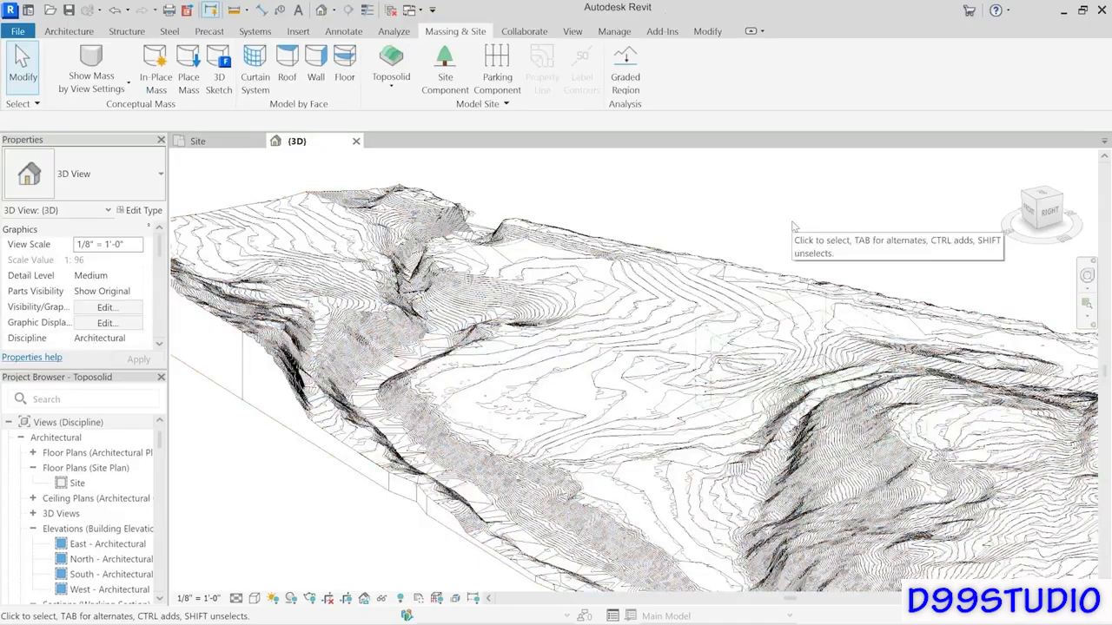
Step: Temporarily hide the linked AutoCAD Siteplan.dwg in the 3D view and check the remaining toposolid by selecting it
{"action": "scroll", "coordinate": [728, 220], "scroll_direction": "down", "scroll_amount": 1}
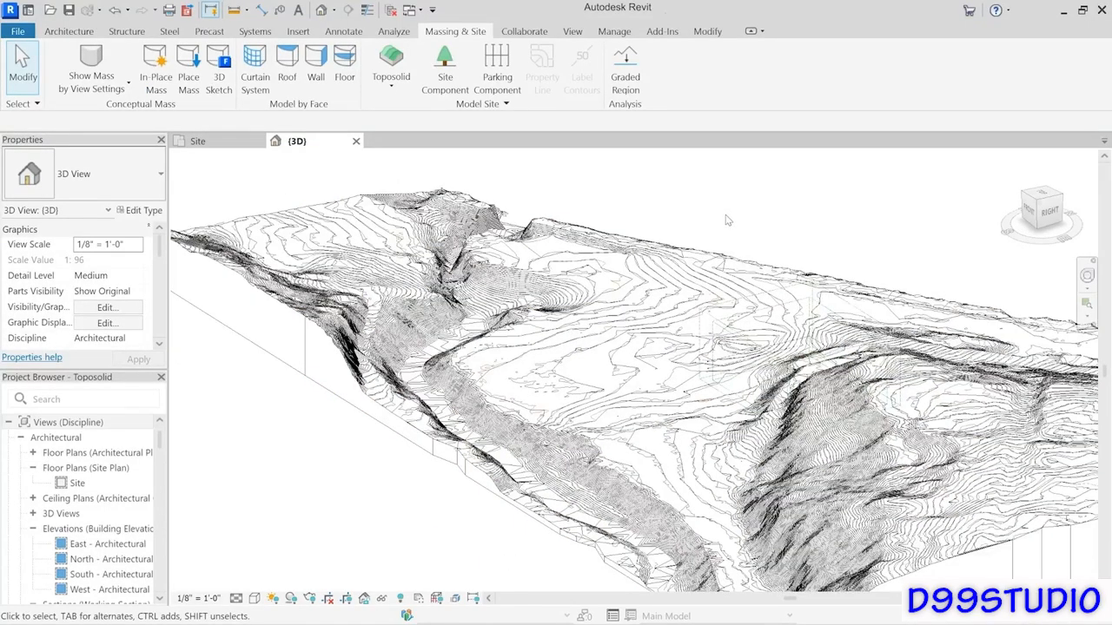
{"action": "middle_click_drag", "start_coordinate": [761, 216], "coordinate": [656, 228]}
{"action": "scroll", "coordinate": [735, 215], "scroll_direction": "down", "scroll_amount": 1}
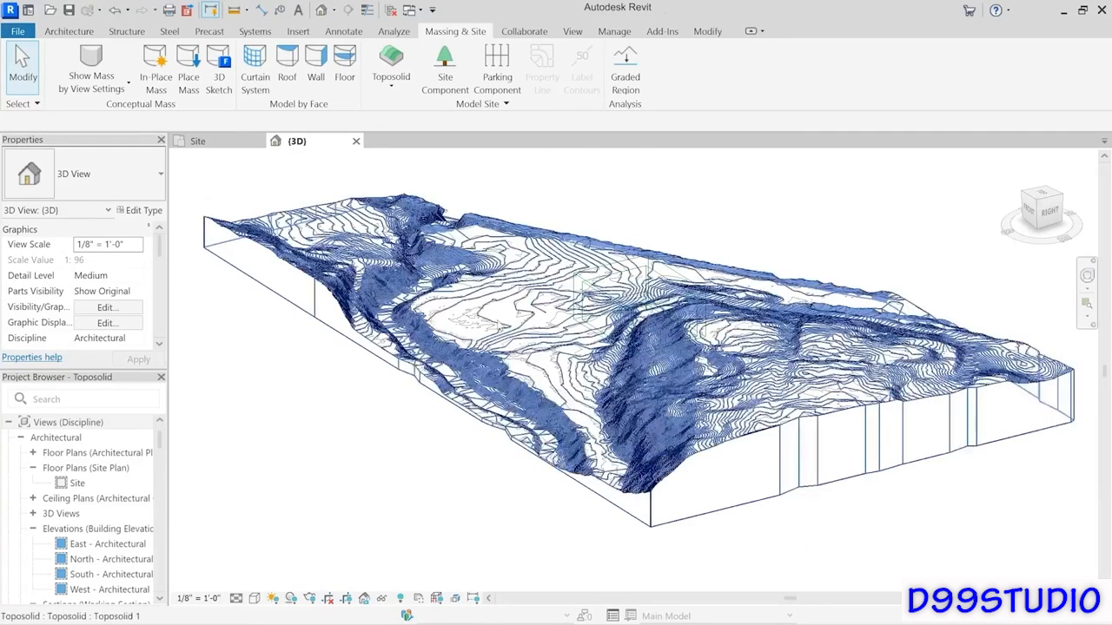
{"action": "left_click", "coordinate": [497, 327]}
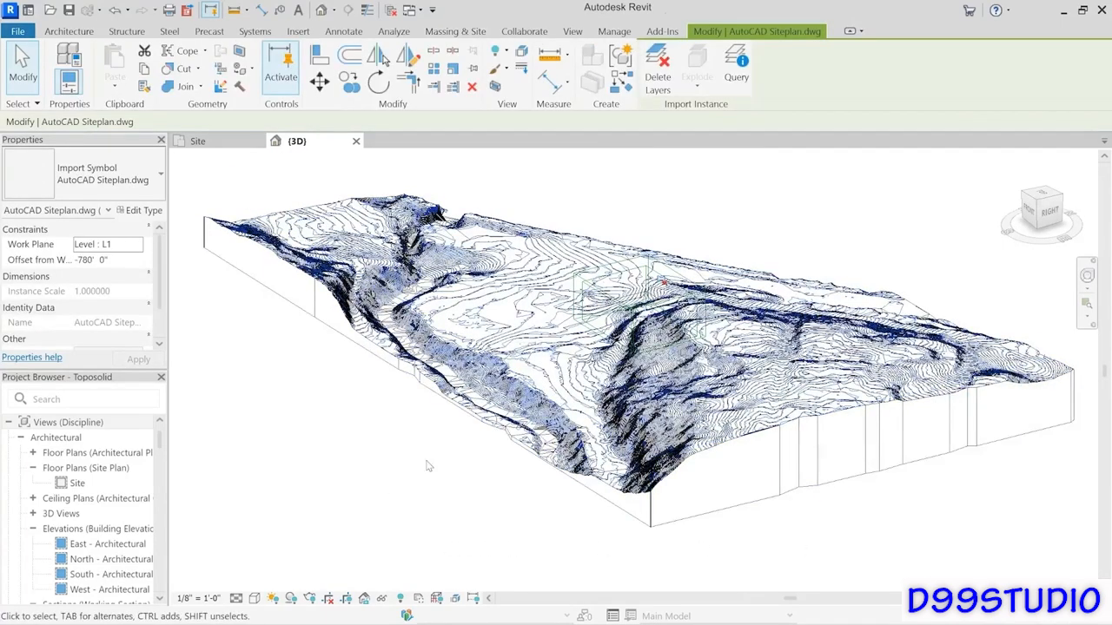
{"action": "middle_click_drag", "start_coordinate": [426, 460], "coordinate": [421, 477]}
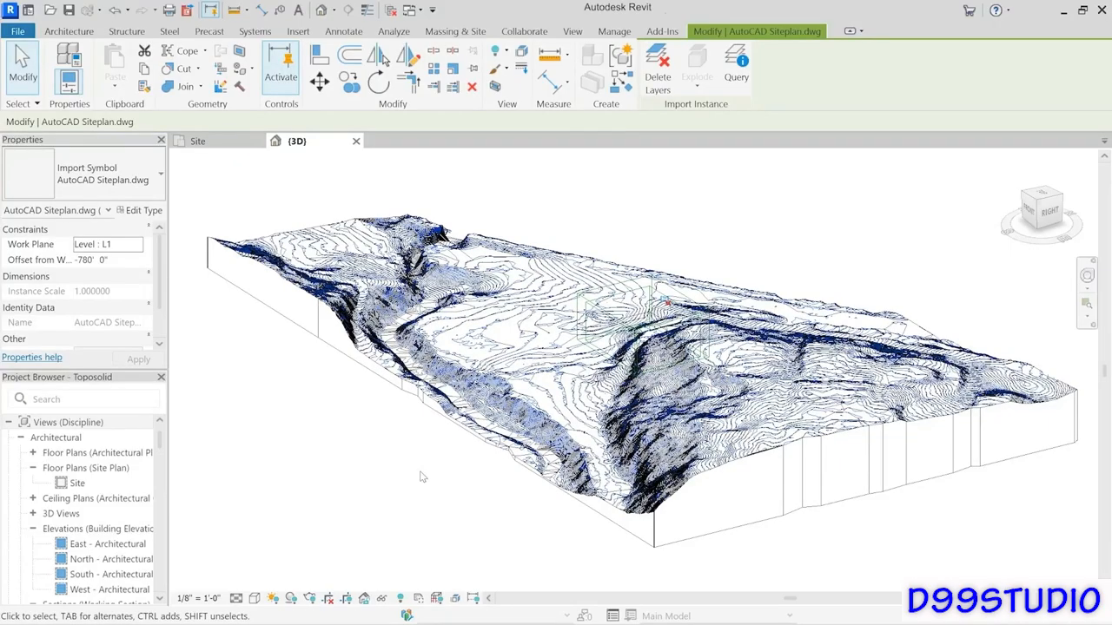
{"action": "left_click", "coordinate": [380, 598]}
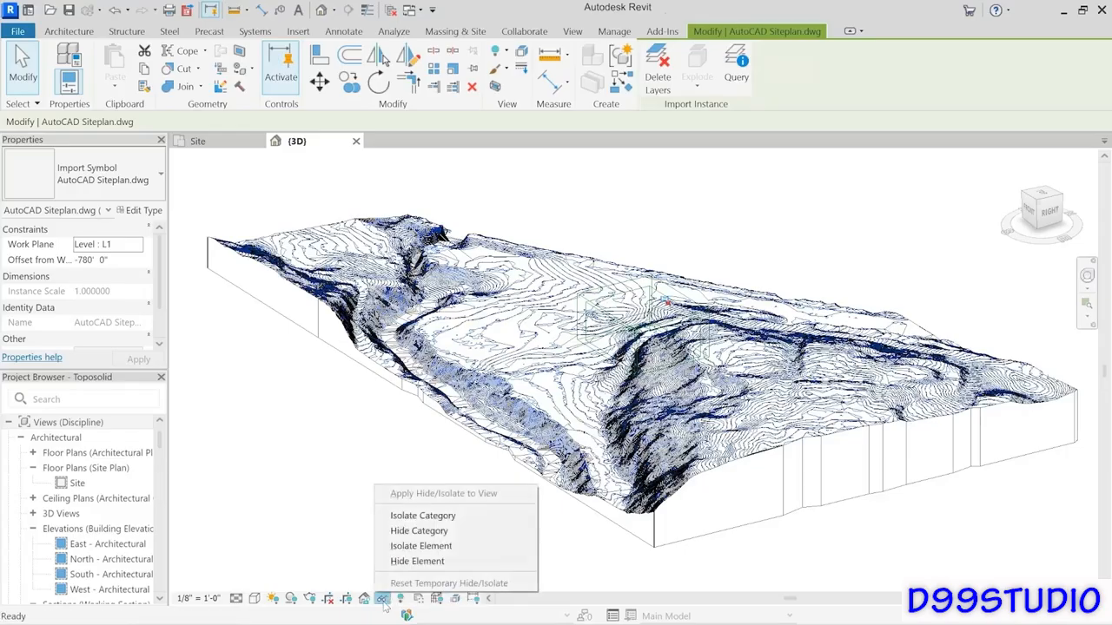
{"action": "left_click", "coordinate": [441, 567]}
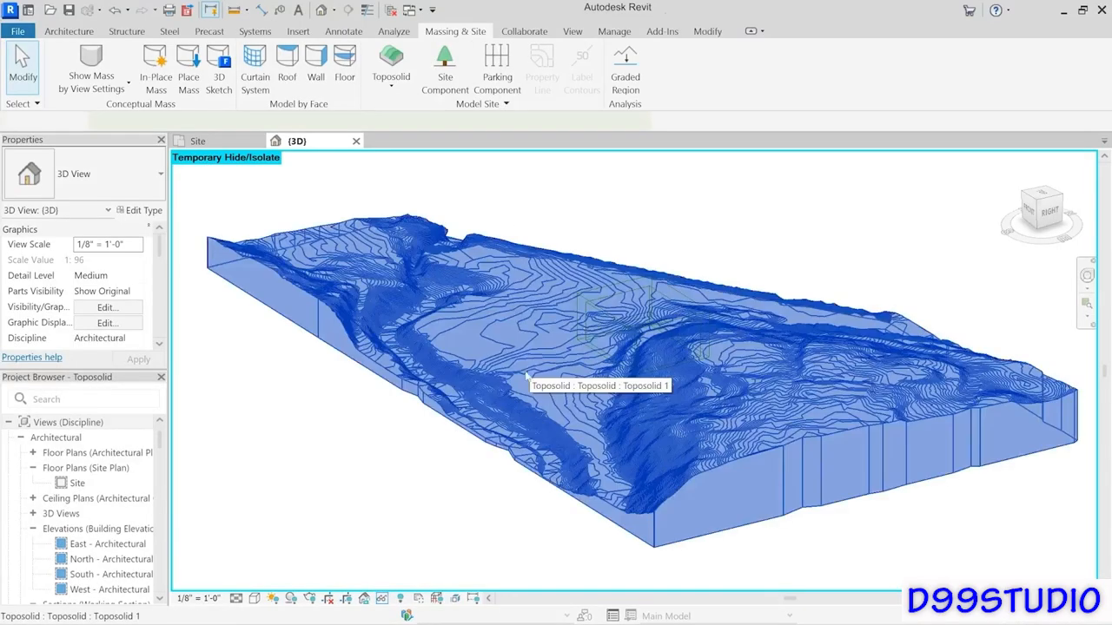
{"action": "left_click", "coordinate": [526, 376]}
{"action": "left_click", "coordinate": [348, 496]}
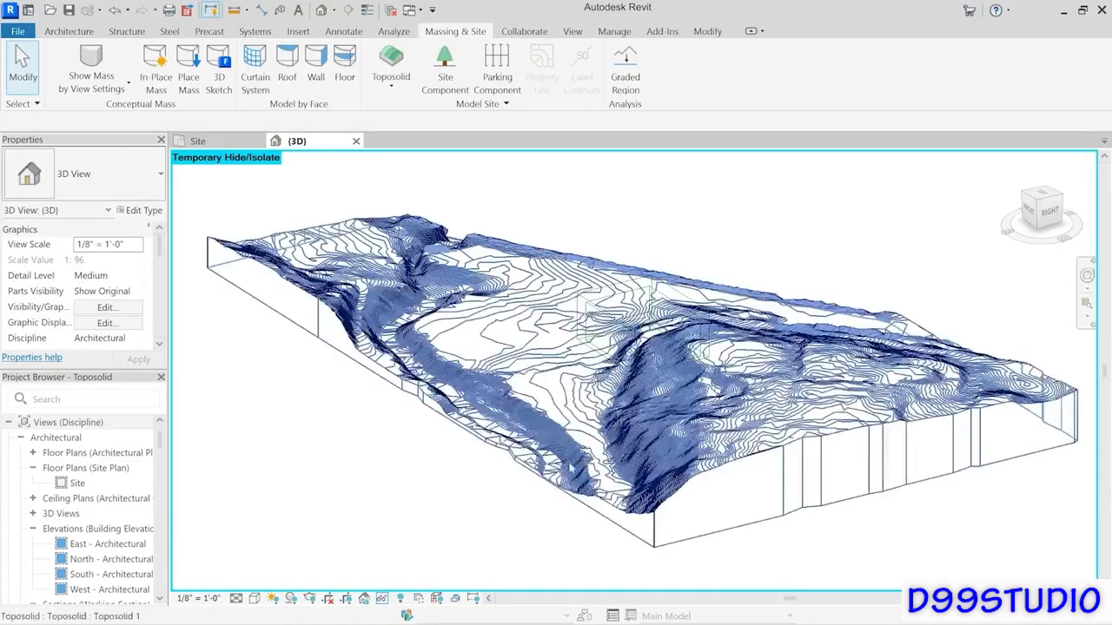
Step: Examine the generated toposolid's elevation points in Modify Sub Elements mode, leaving its shape unedited
{"action": "middle_click_drag", "start_coordinate": [756, 371], "coordinate": [361, 371], "text": "shift"}
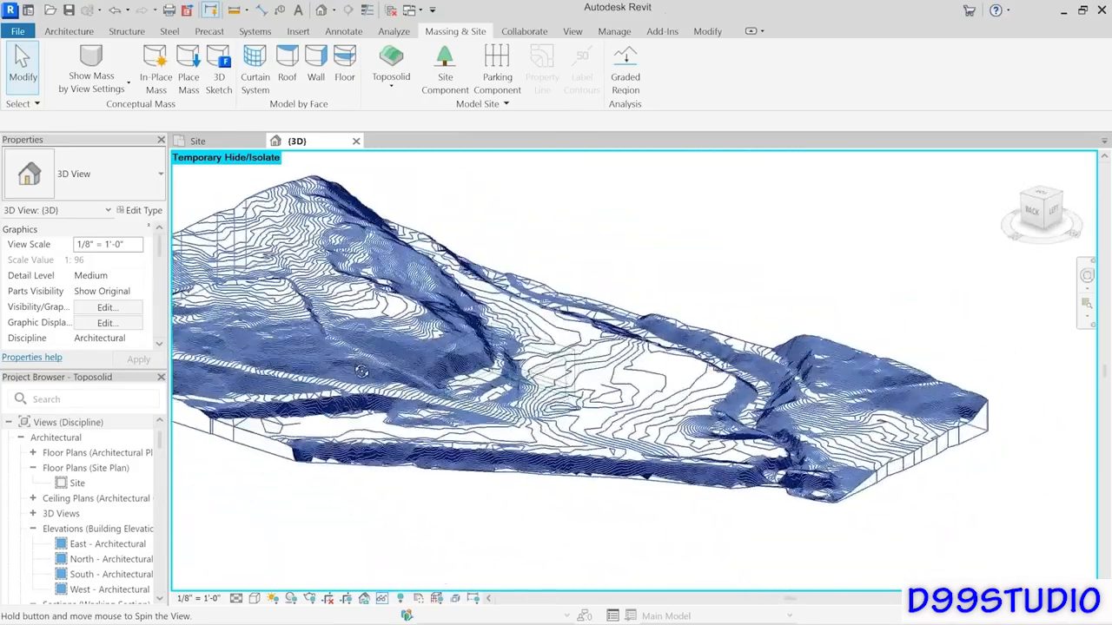
{"action": "scroll", "coordinate": [534, 370], "scroll_direction": "up", "scroll_amount": 5}
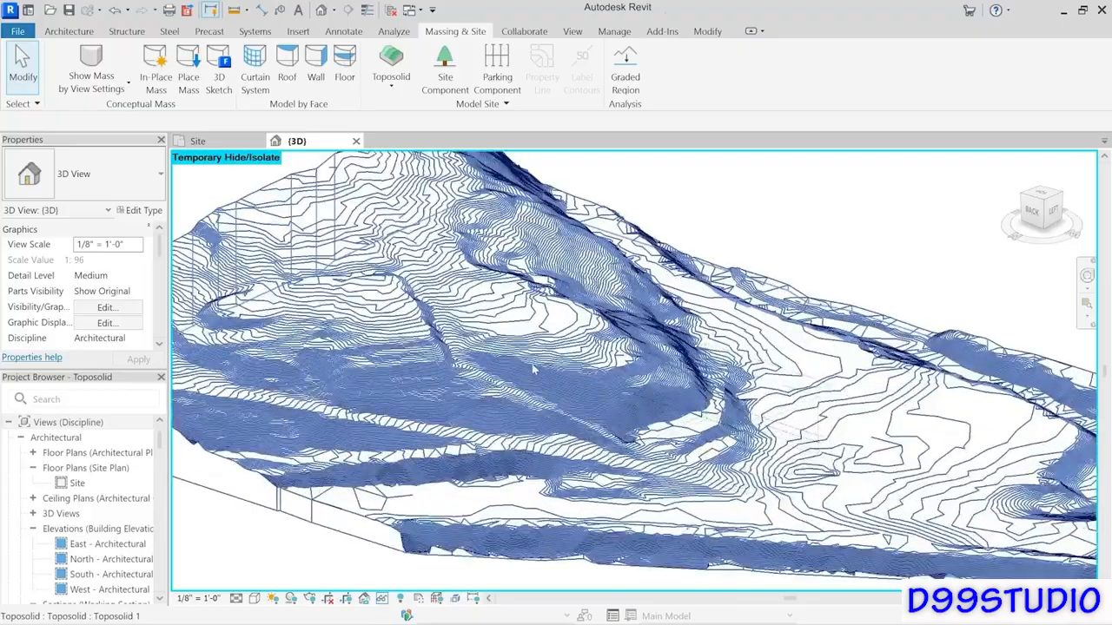
{"action": "left_click", "coordinate": [535, 369]}
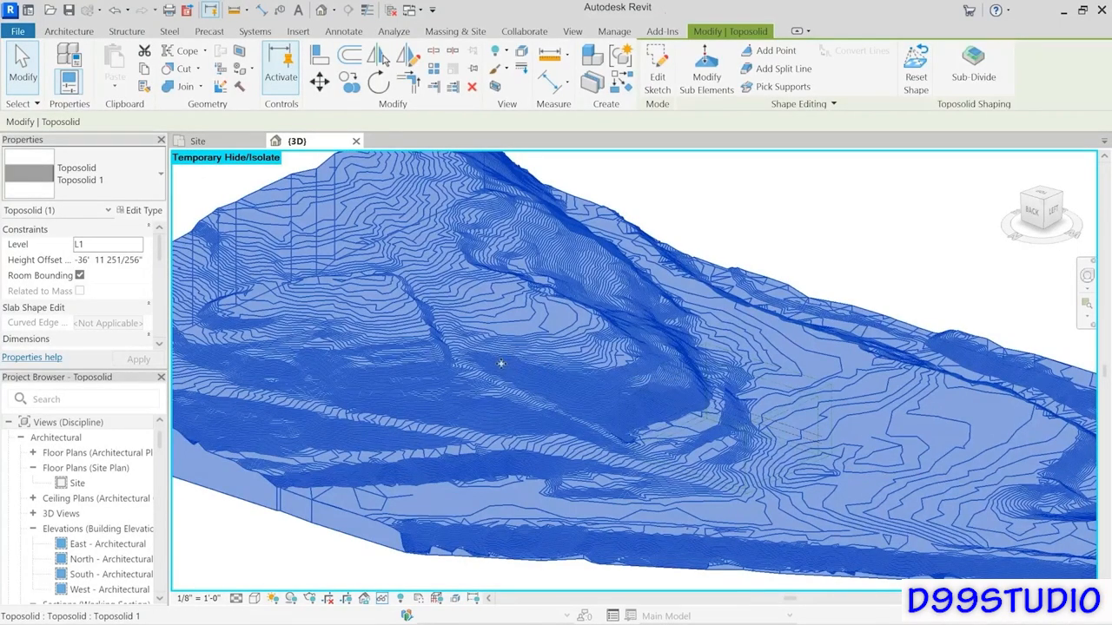
{"action": "left_click", "coordinate": [702, 83]}
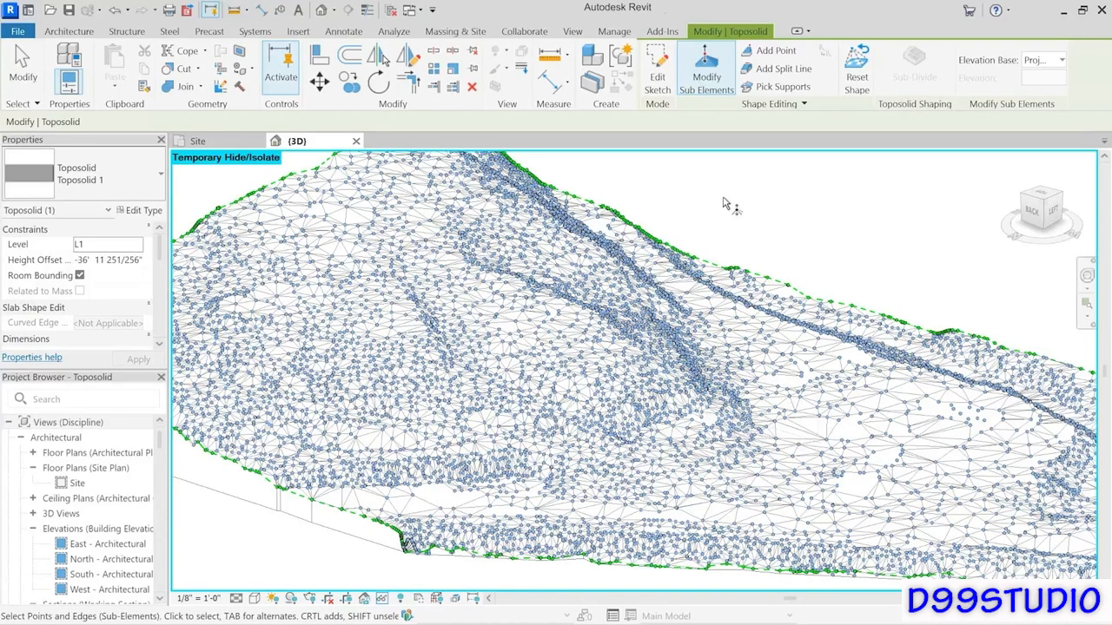
{"action": "left_click", "coordinate": [22, 65]}
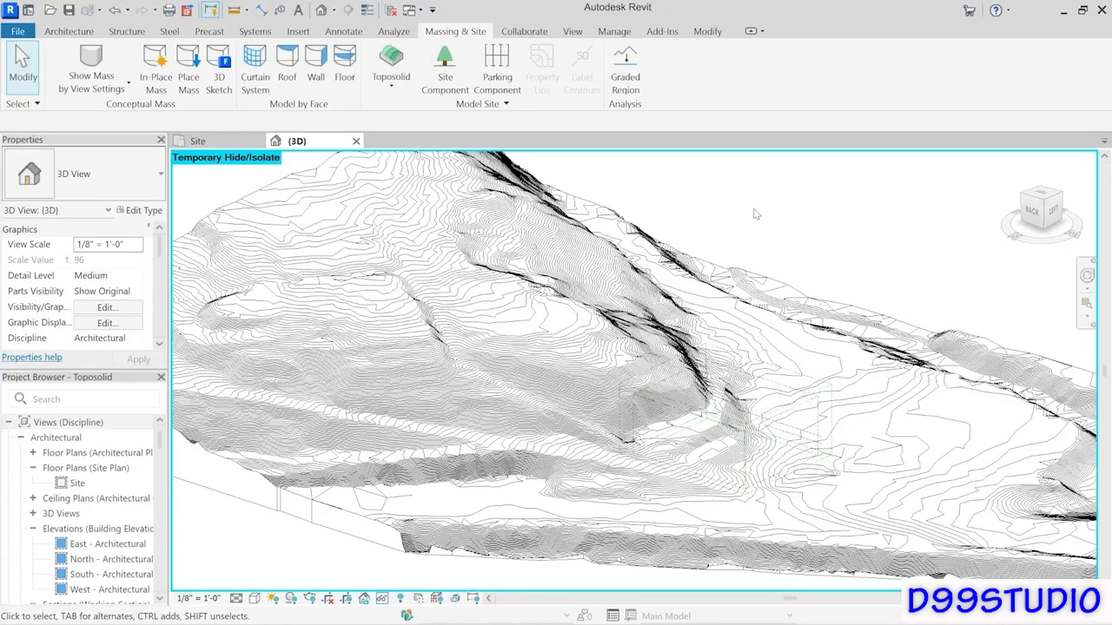
Step: Set the 3D view's visual style to Shaded
{"action": "scroll", "coordinate": [827, 232], "scroll_direction": "down", "scroll_amount": 3}
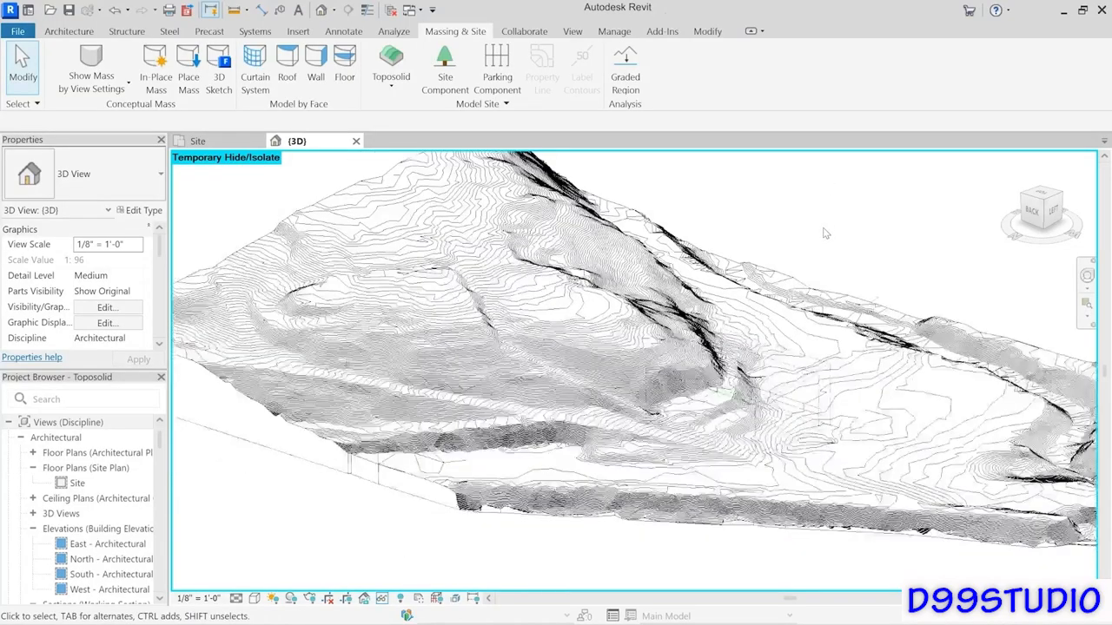
{"action": "middle_click_drag", "start_coordinate": [843, 233], "coordinate": [747, 264], "text": "shift"}
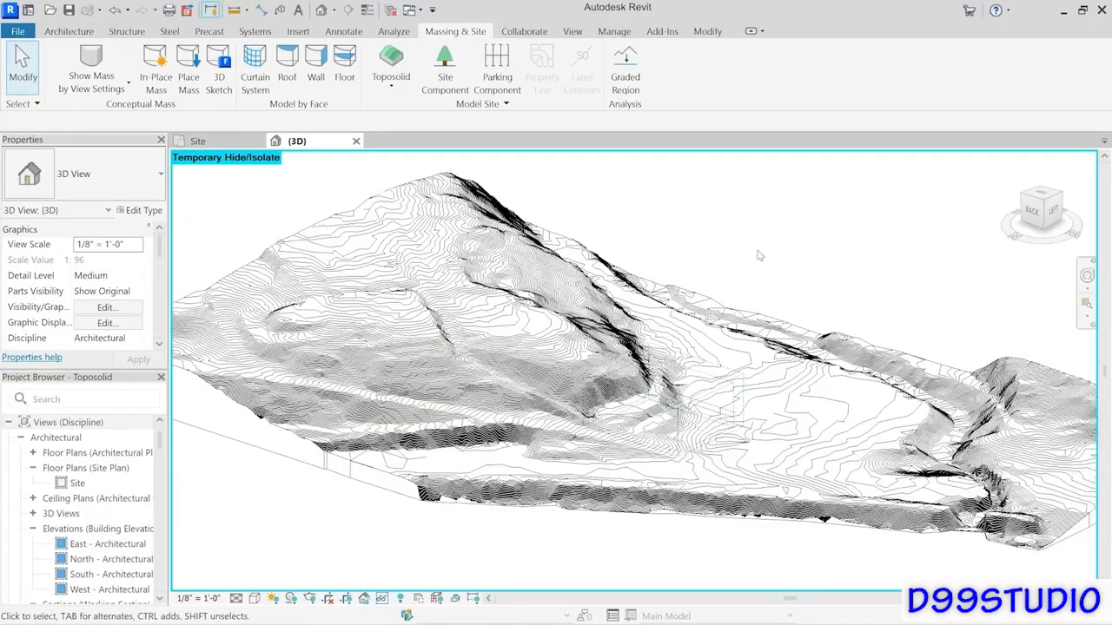
{"action": "left_click", "coordinate": [254, 598]}
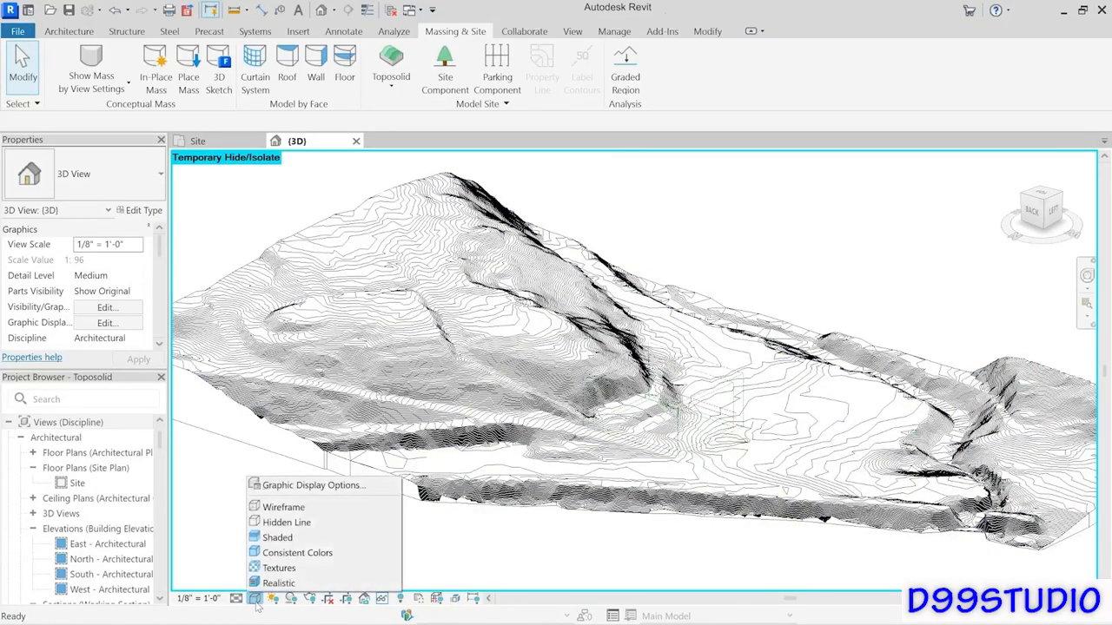
{"action": "left_click", "coordinate": [276, 537]}
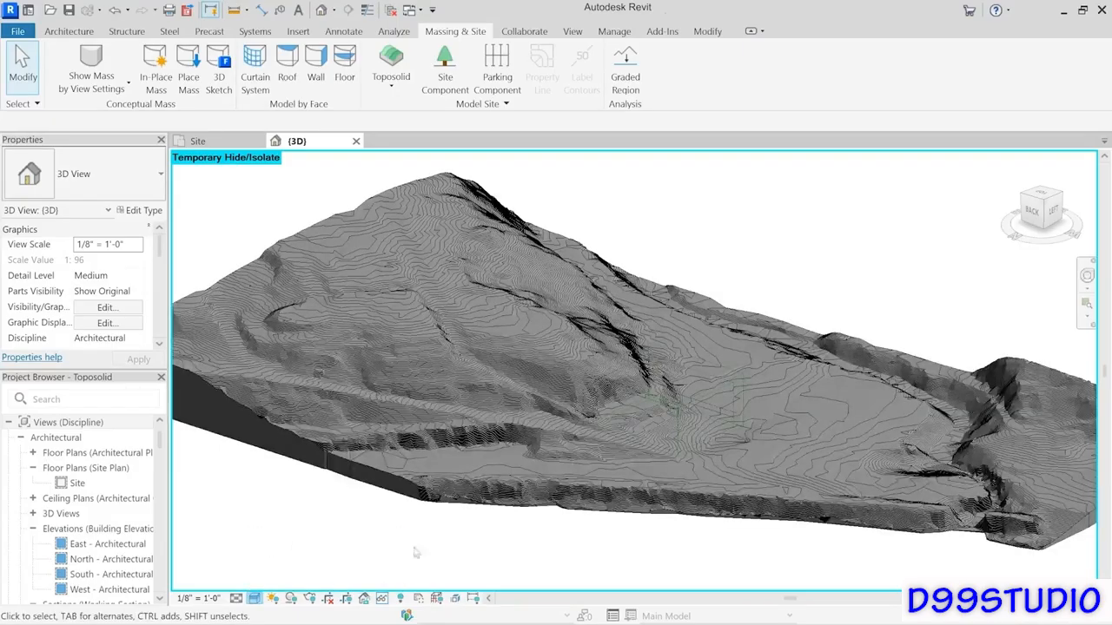
Step: Change the toposolid's type to Grassland - 16" and look over the terrain from several sides
{"action": "middle_click_drag", "start_coordinate": [567, 532], "coordinate": [445, 536], "text": "shift"}
{"action": "scroll", "coordinate": [400, 515], "scroll_direction": "up", "scroll_amount": 3}
{"action": "middle_click_drag", "start_coordinate": [397, 506], "coordinate": [399, 528]}
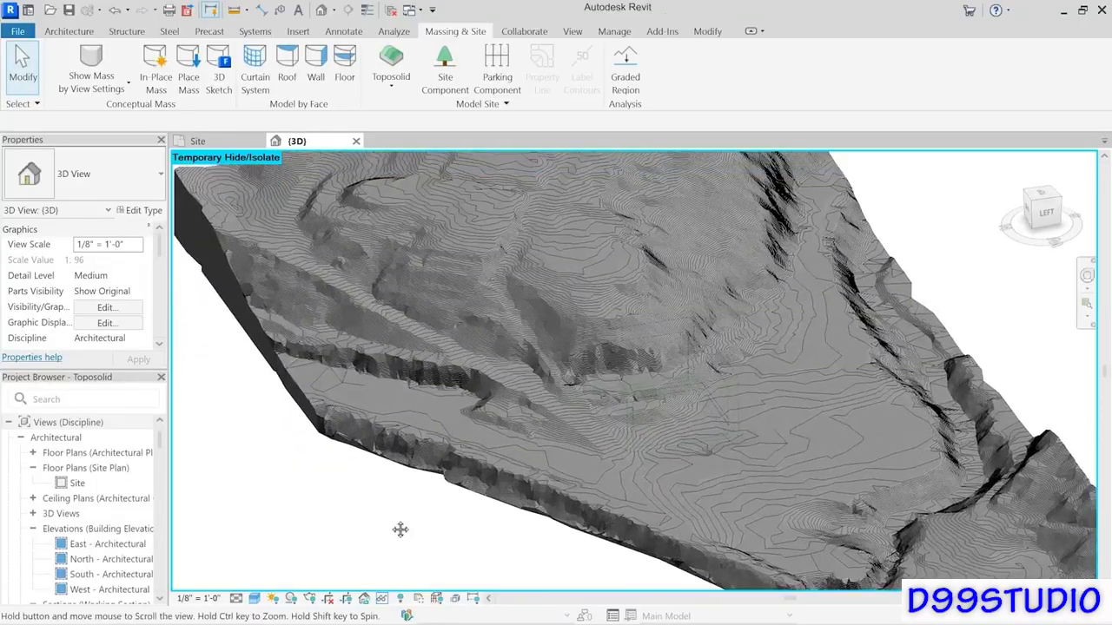
{"action": "left_click", "coordinate": [477, 423]}
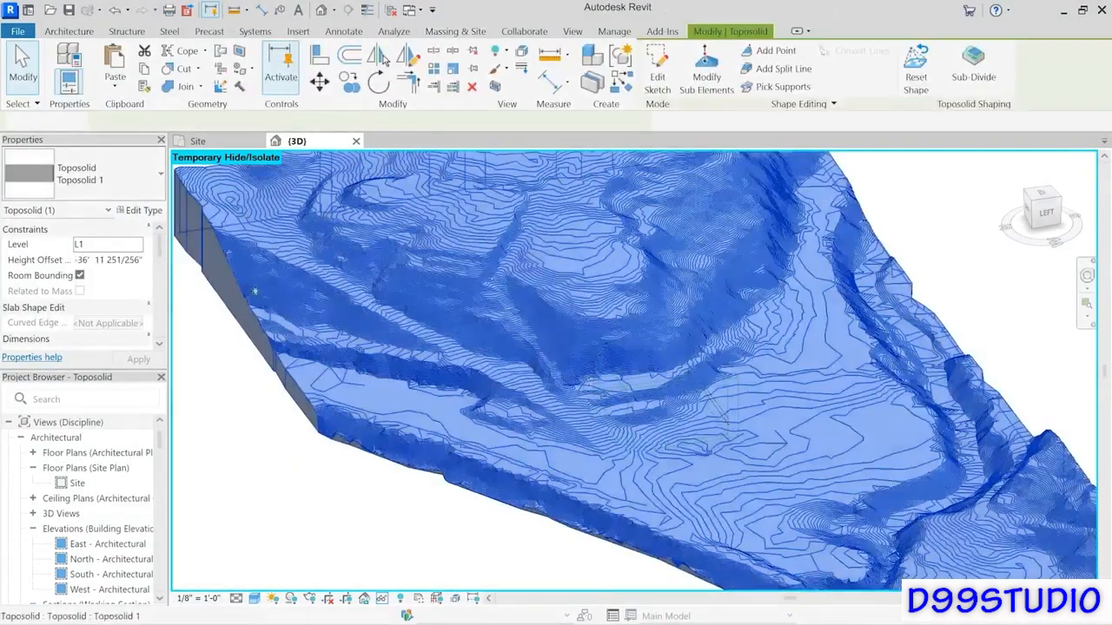
{"action": "left_click", "coordinate": [90, 193]}
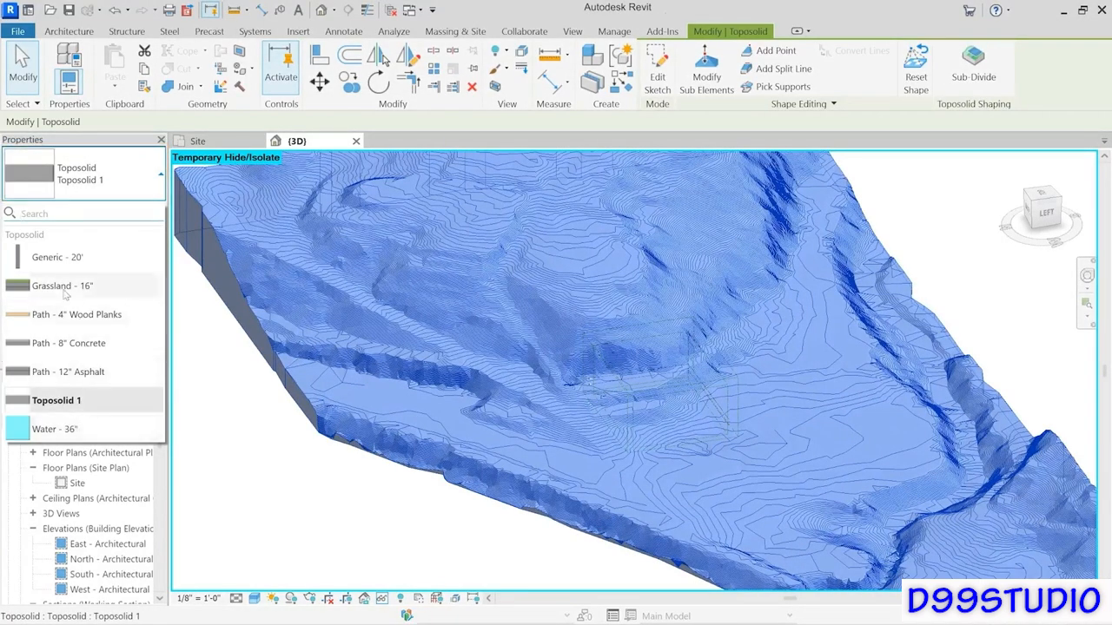
{"action": "left_click", "coordinate": [201, 409]}
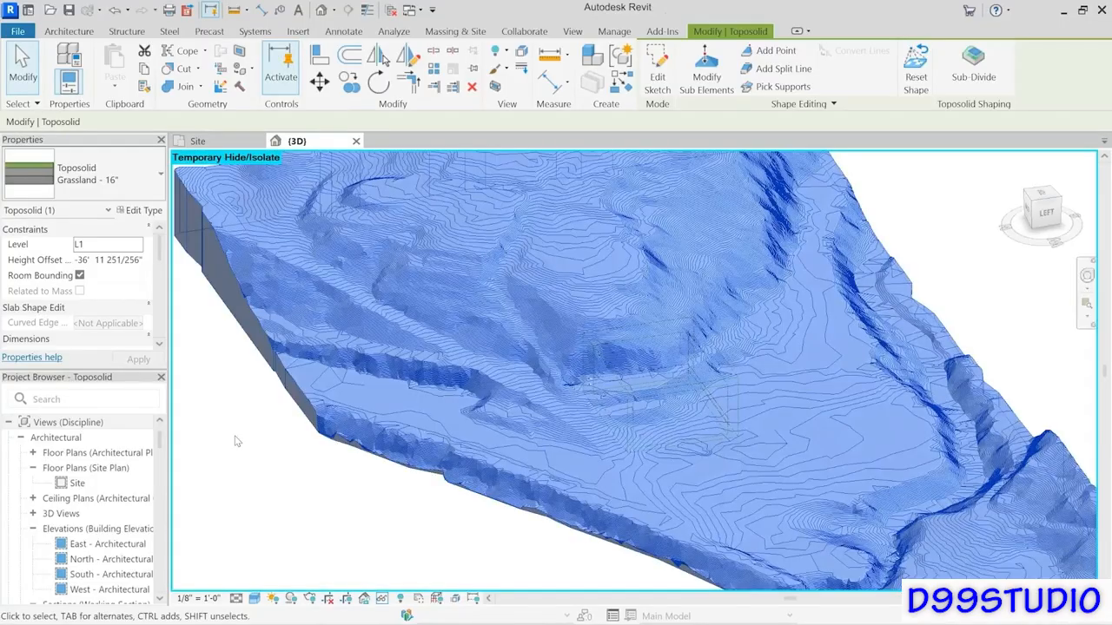
{"action": "left_click", "coordinate": [235, 442]}
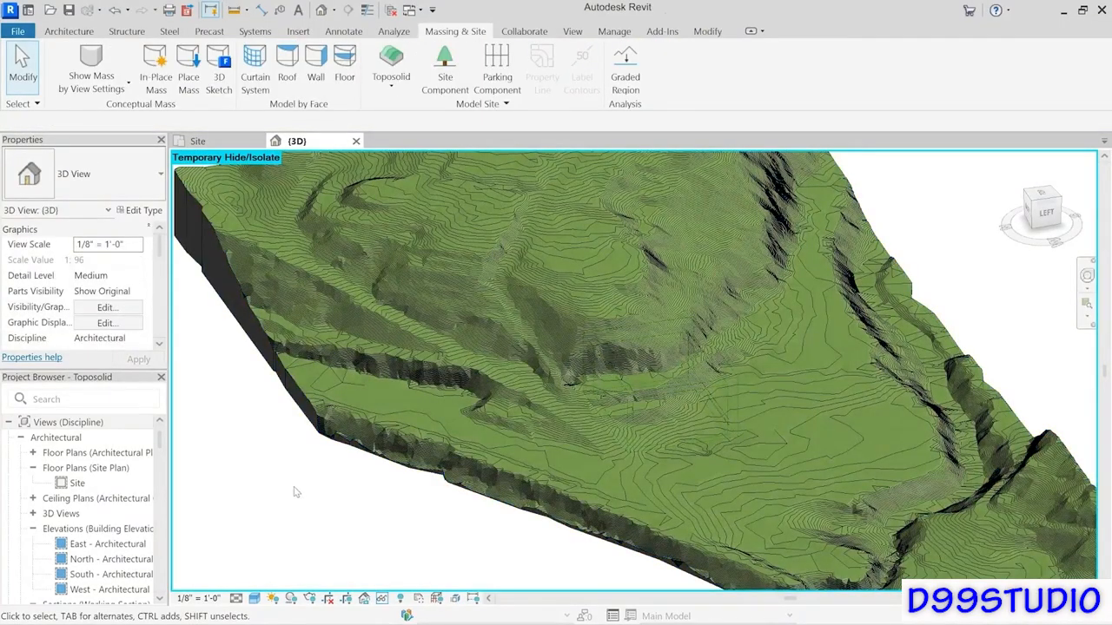
{"action": "middle_click_drag", "start_coordinate": [319, 513], "coordinate": [770, 573], "text": "shift"}
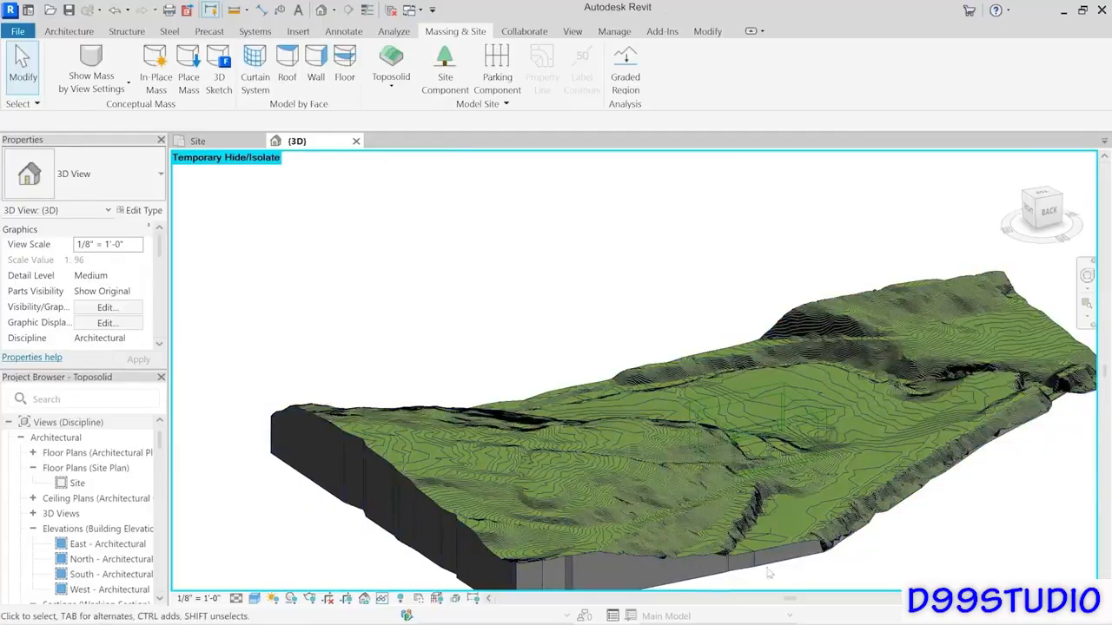
{"action": "middle_click_drag", "start_coordinate": [850, 581], "coordinate": [578, 549], "text": "shift"}
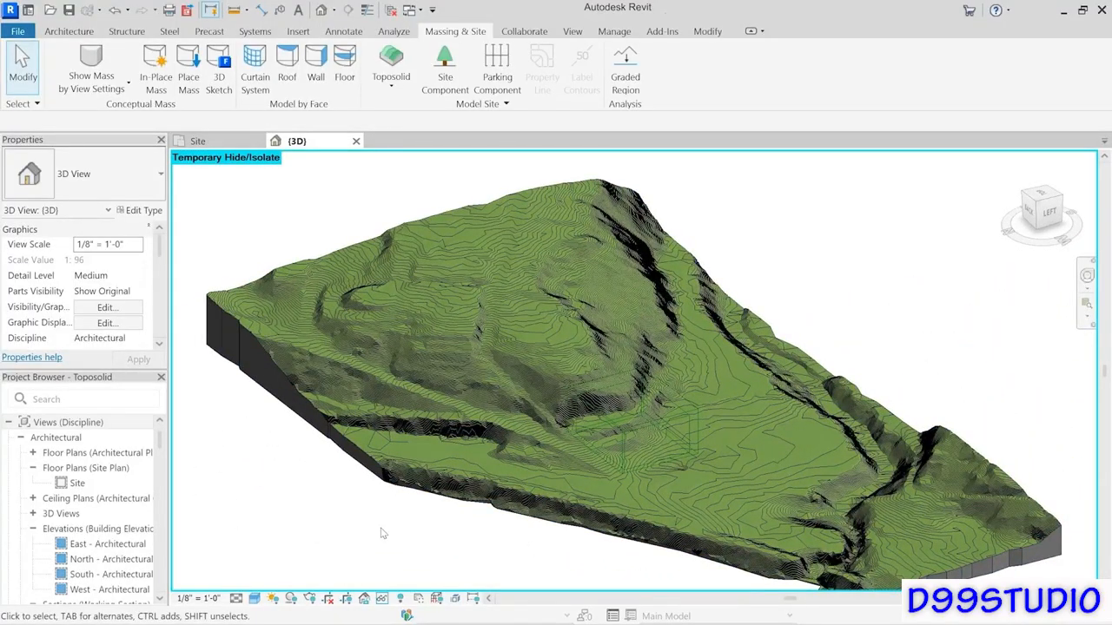
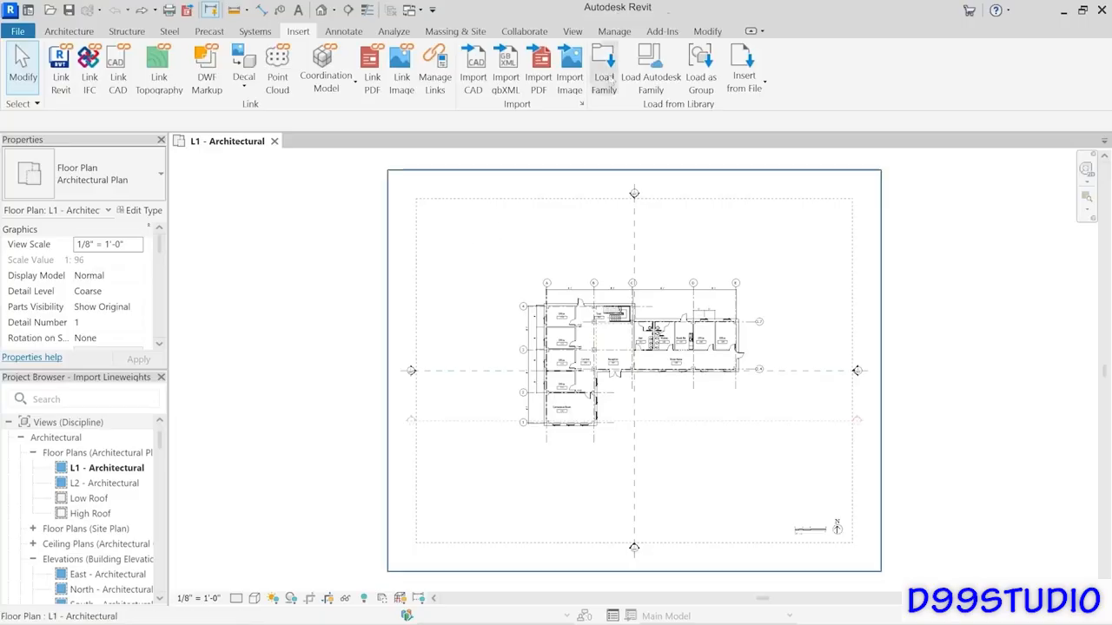
Step: Create a drafting view named AutoCAD Details at a scale of 1 1/2" = 1'-0"
{"action": "left_click", "coordinate": [575, 33]}
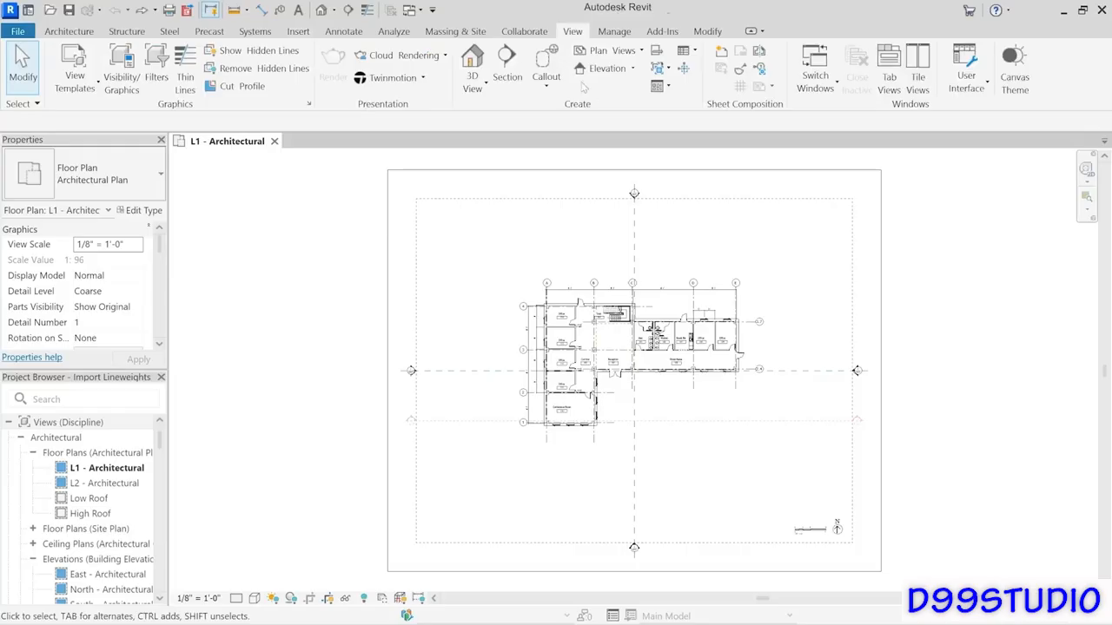
{"action": "left_click", "coordinate": [658, 54]}
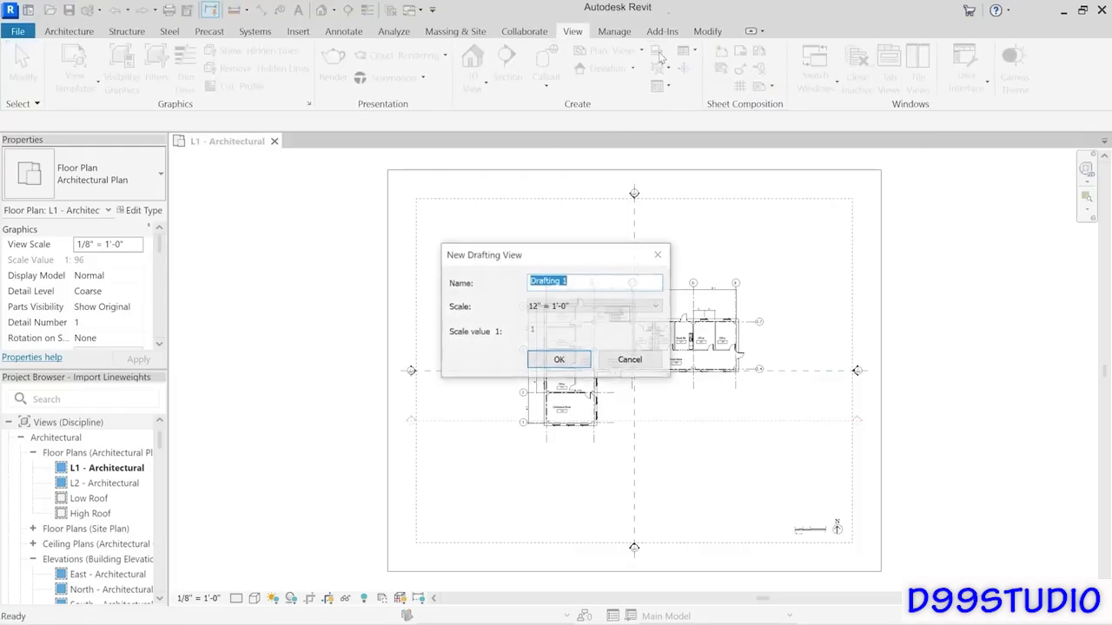
{"action": "type", "text": "AutoCAD Details"}
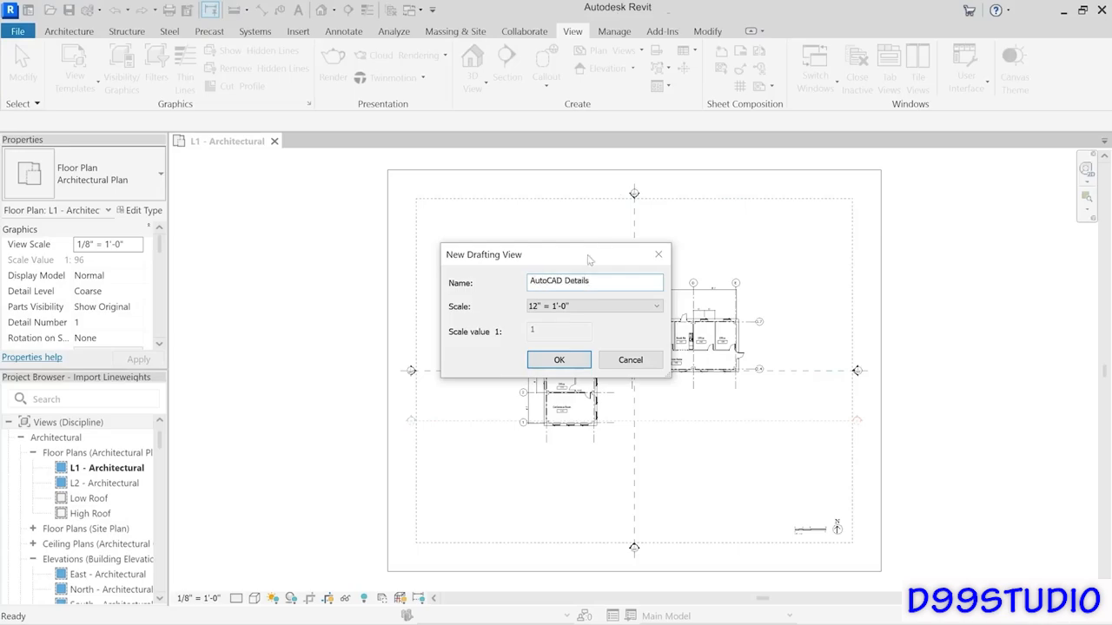
{"action": "left_click", "coordinate": [596, 311]}
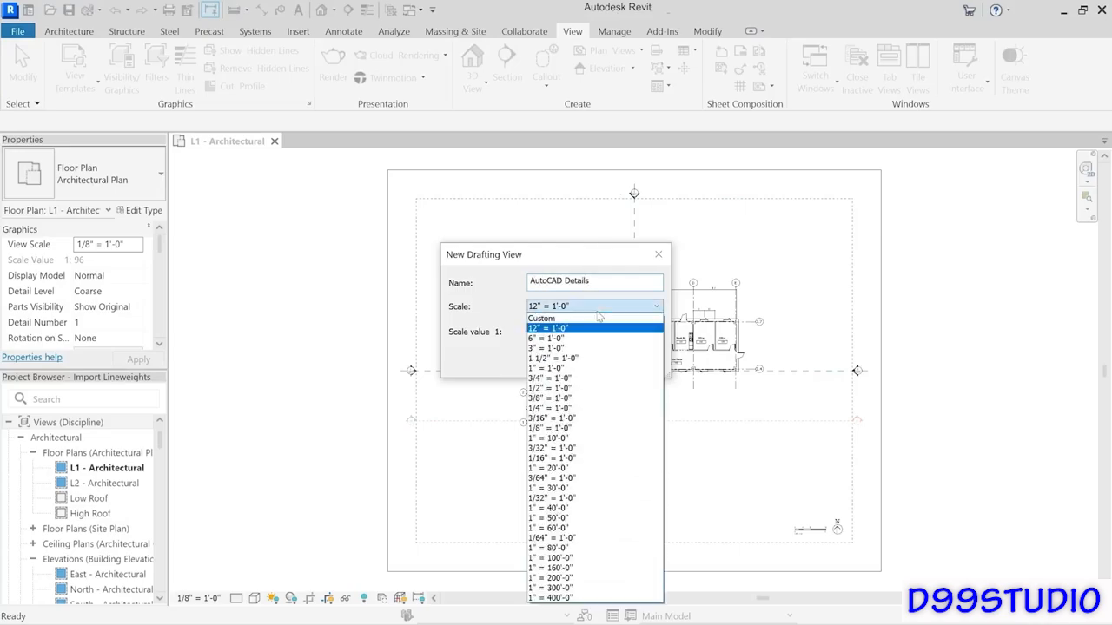
{"action": "left_click", "coordinate": [579, 358]}
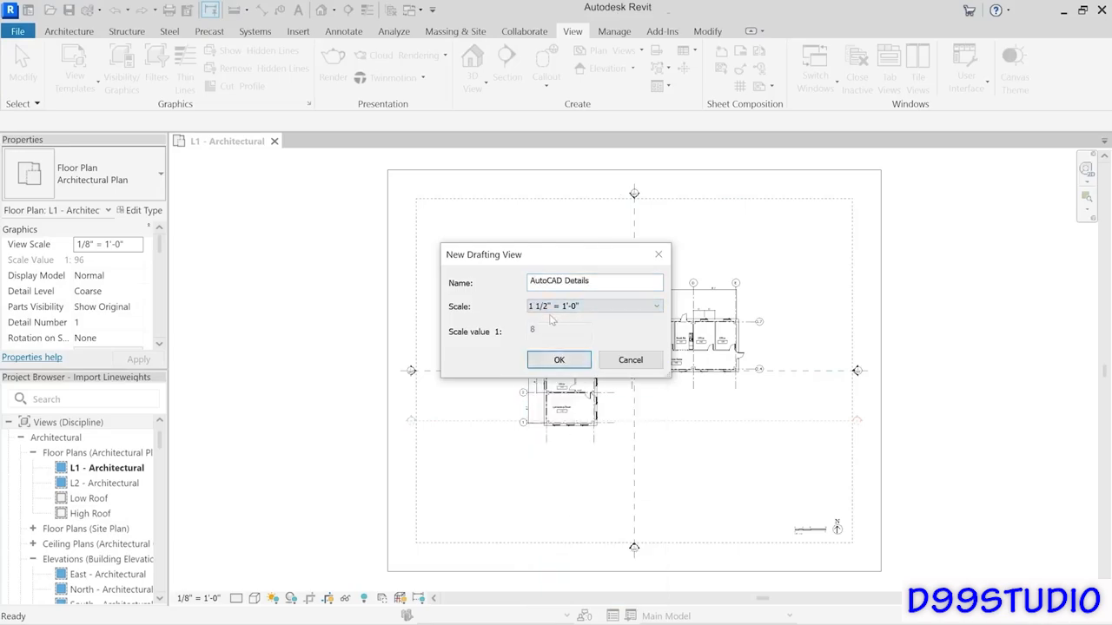
{"action": "left_click", "coordinate": [559, 360]}
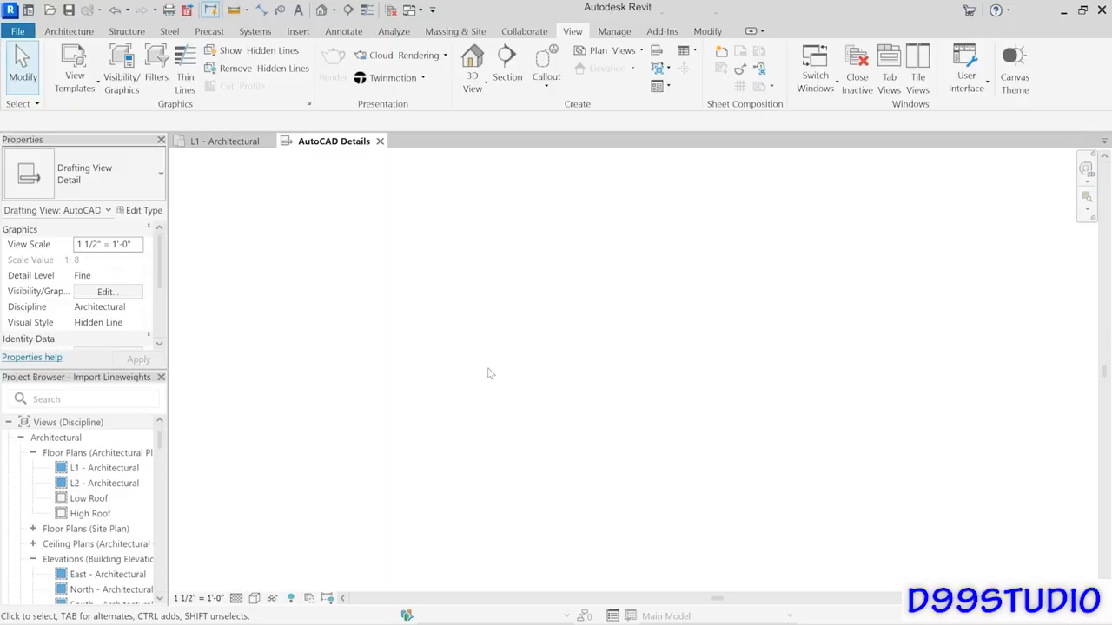
Step: Start linking AutoCAD Detail.dwg into the drafting view, with Black and White colors and Auto-Detect import units
{"action": "left_click", "coordinate": [292, 31]}
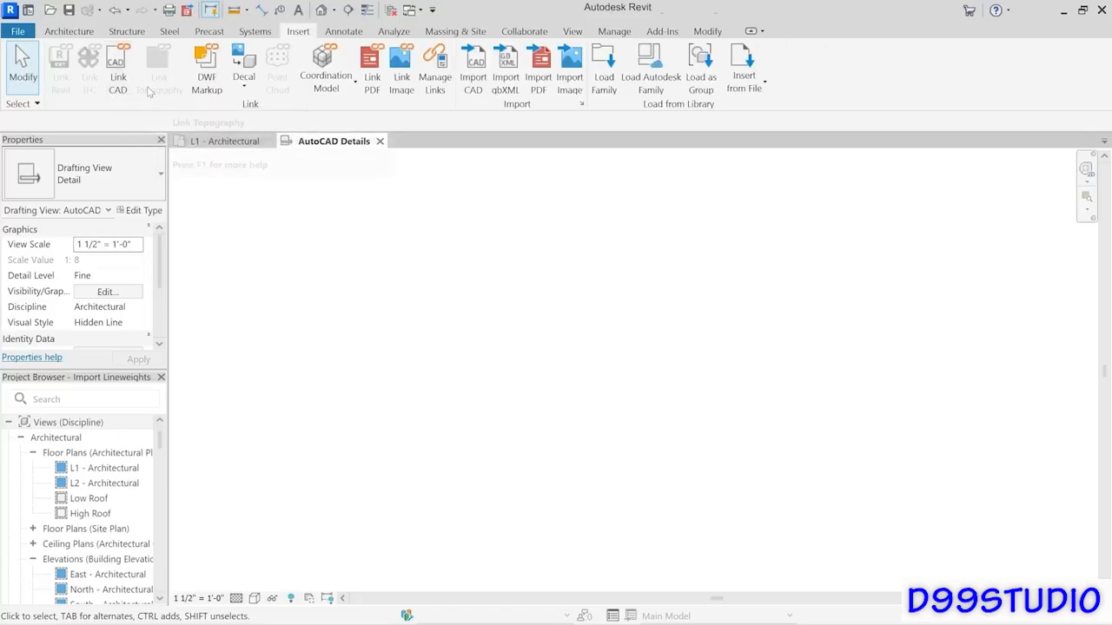
{"action": "left_click", "coordinate": [114, 83]}
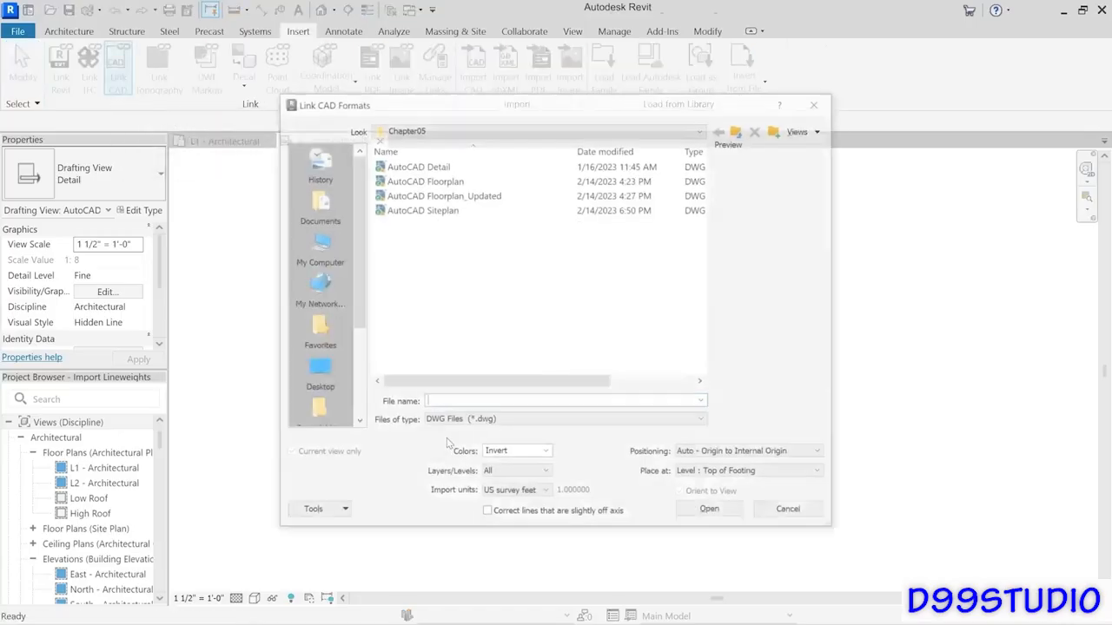
{"action": "left_click", "coordinate": [427, 166]}
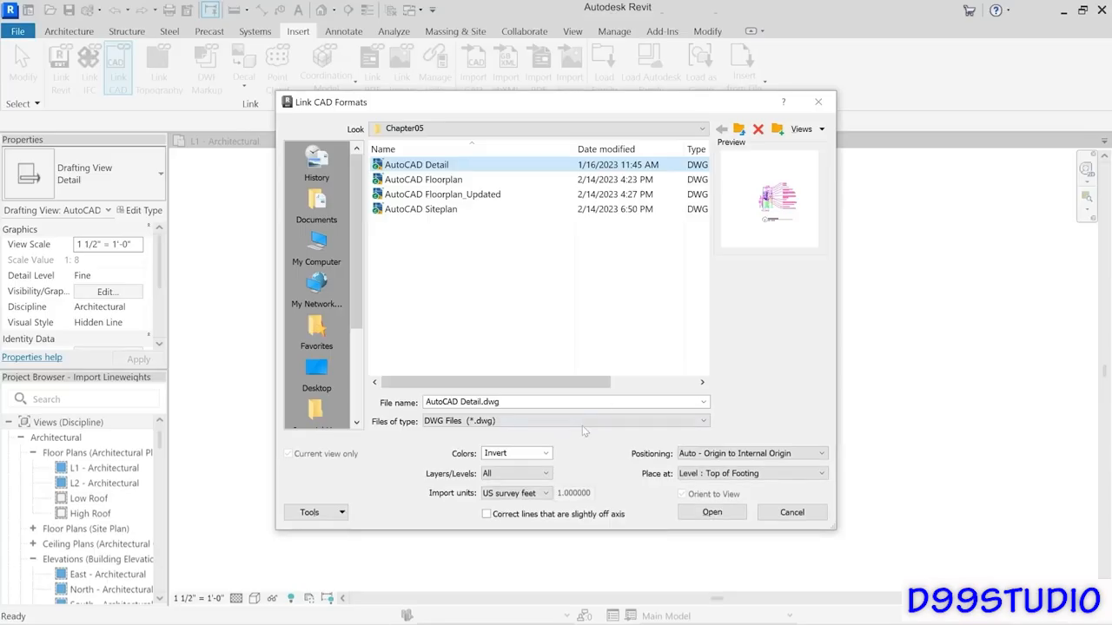
{"action": "left_click", "coordinate": [546, 455]}
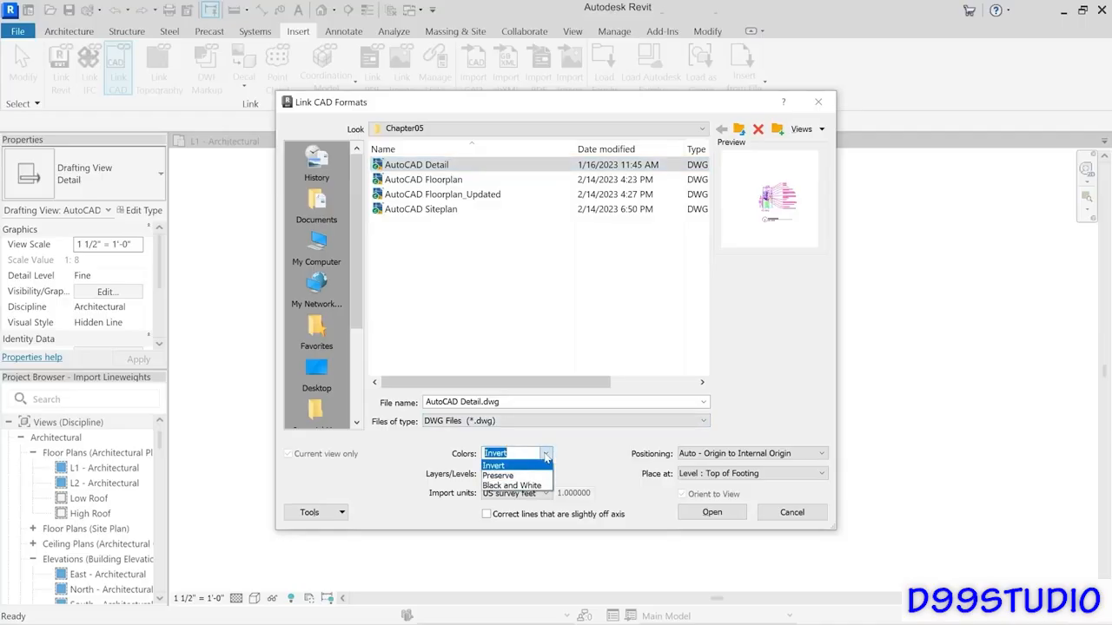
{"action": "left_click", "coordinate": [529, 487]}
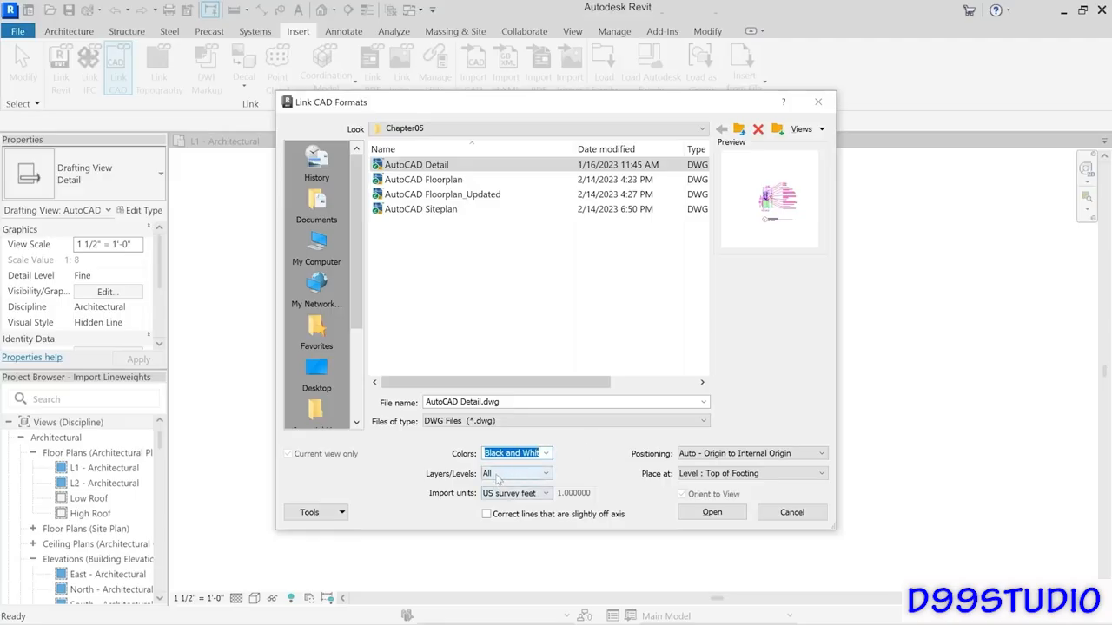
{"action": "left_click", "coordinate": [545, 493]}
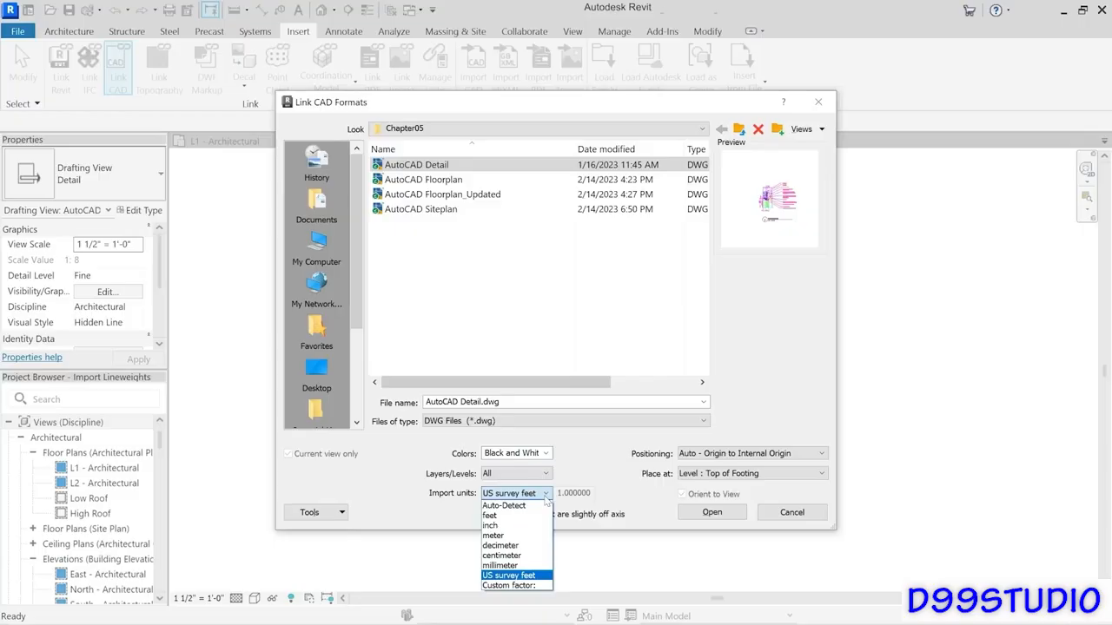
{"action": "left_click", "coordinate": [509, 506]}
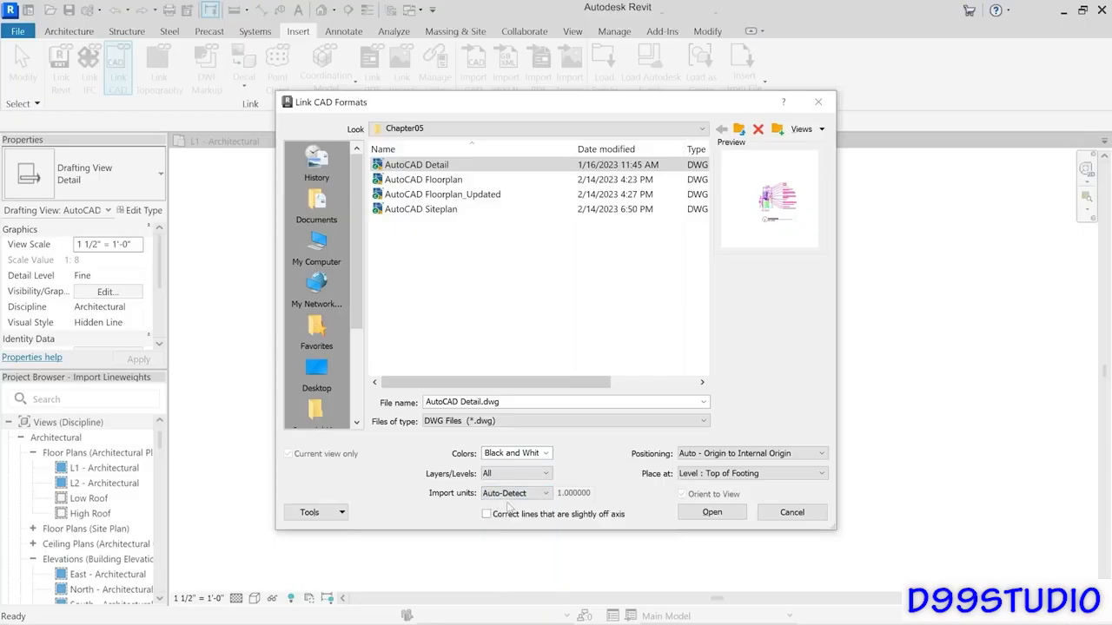
Step: Enable correction of slightly off-axis lines, set positioning to Manual - Center, and place the linked detail in the drafting view
{"action": "left_click", "coordinate": [488, 514]}
{"action": "left_click", "coordinate": [797, 455]}
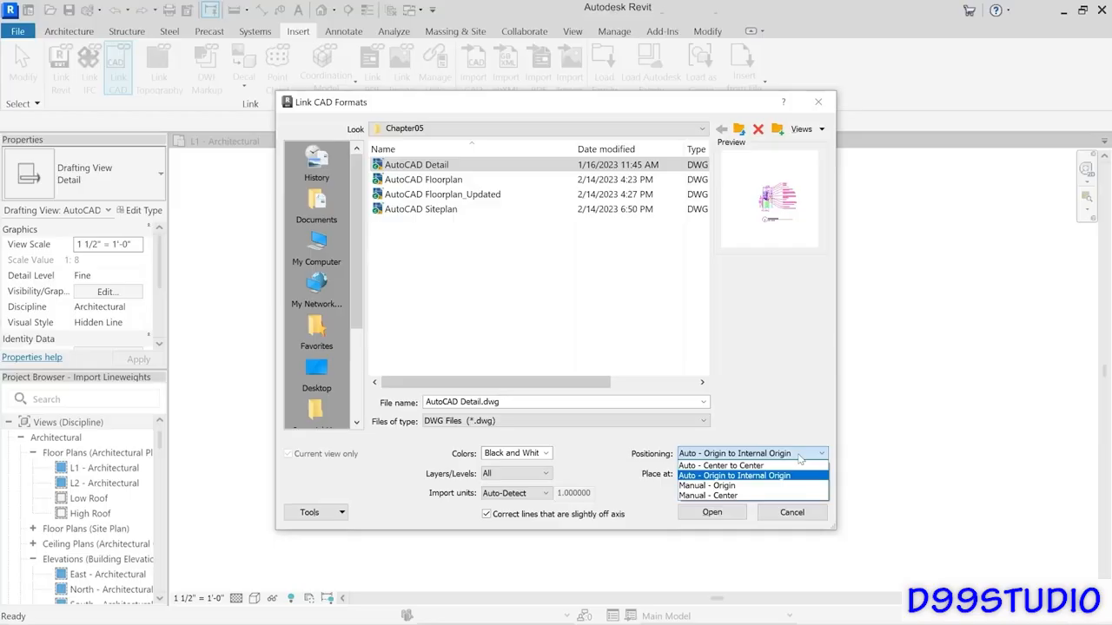
{"action": "left_click", "coordinate": [694, 496]}
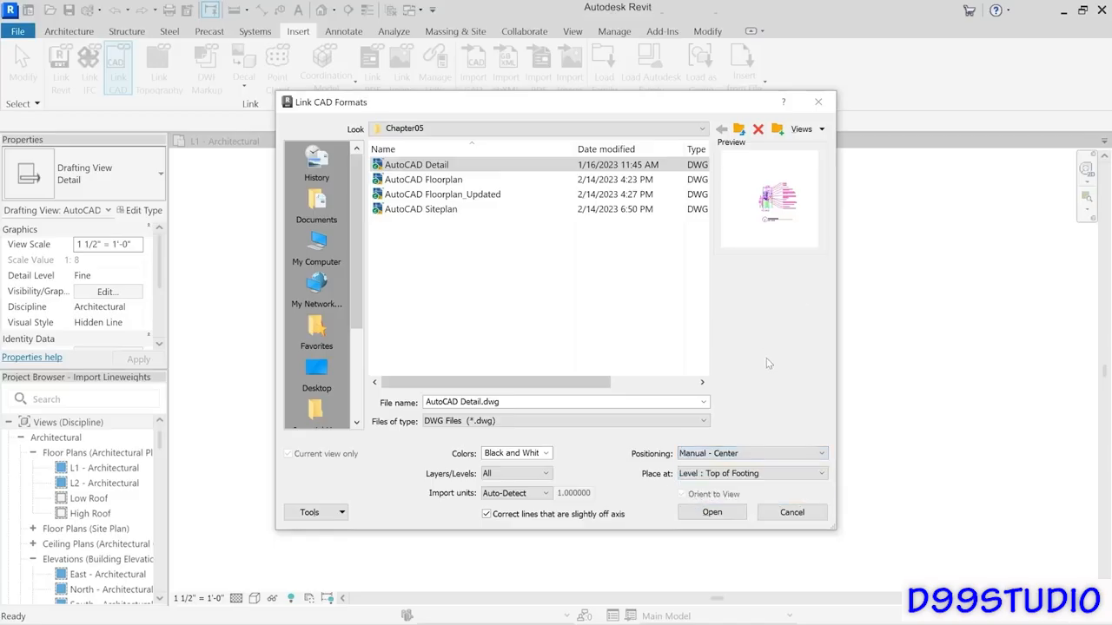
{"action": "left_click", "coordinate": [726, 515]}
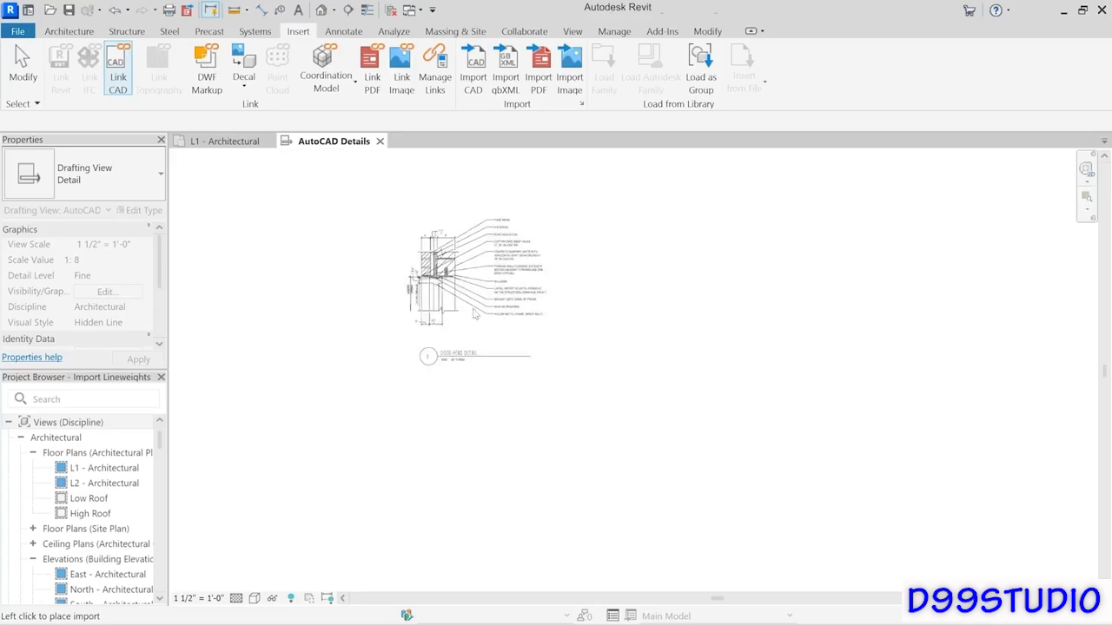
{"action": "left_click", "coordinate": [411, 300]}
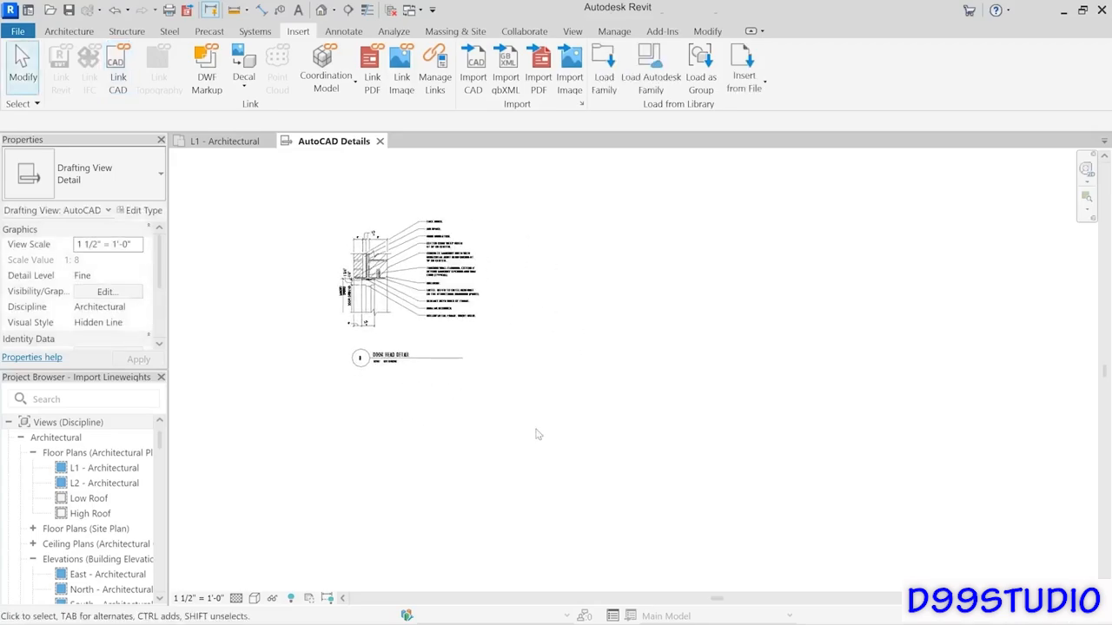
{"action": "left_click", "coordinate": [349, 317]}
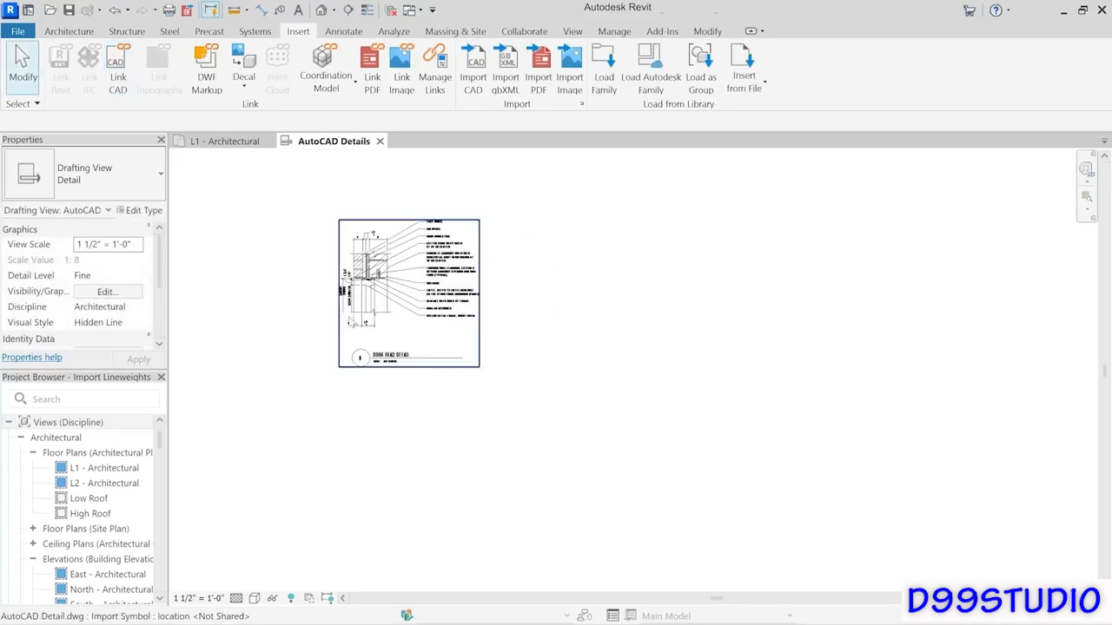
Step: Inspect the line thicknesses of the linked door head detail and open the import line weight settings
{"action": "scroll", "coordinate": [351, 263], "scroll_direction": "up", "scroll_amount": 3}
{"action": "scroll", "coordinate": [364, 260], "scroll_direction": "up", "scroll_amount": 5}
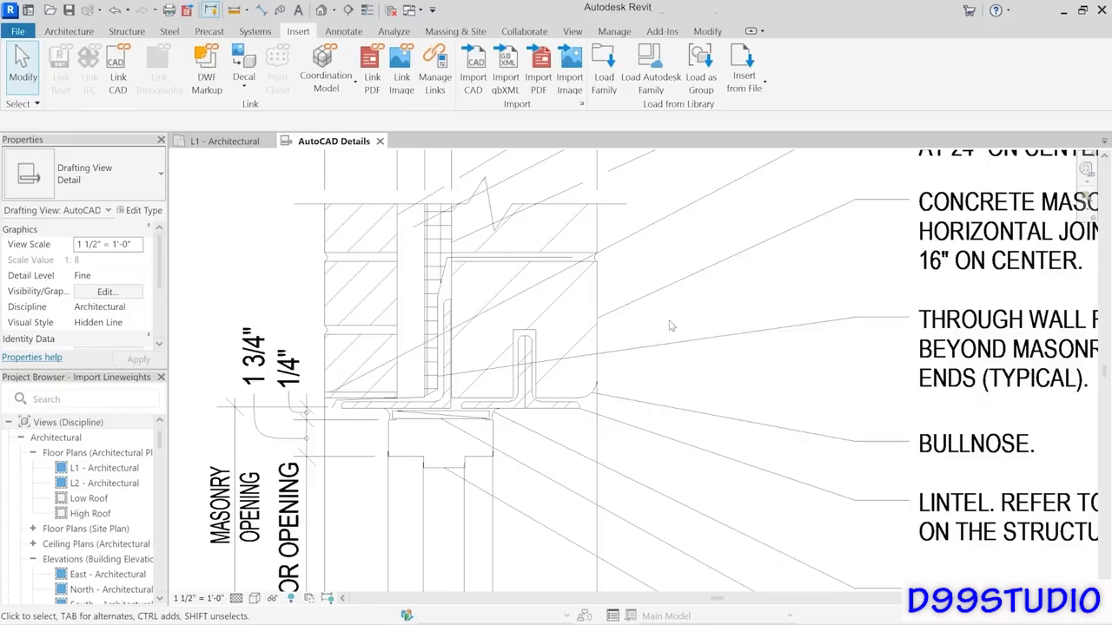
{"action": "scroll", "coordinate": [669, 326], "scroll_direction": "down", "scroll_amount": 5}
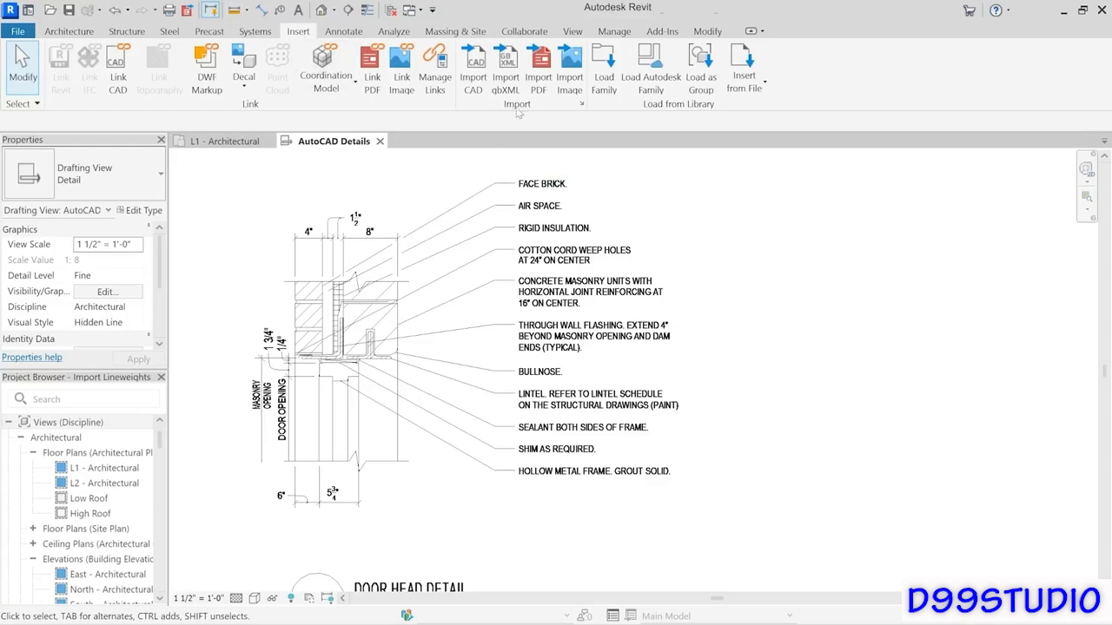
{"action": "left_click", "coordinate": [582, 107]}
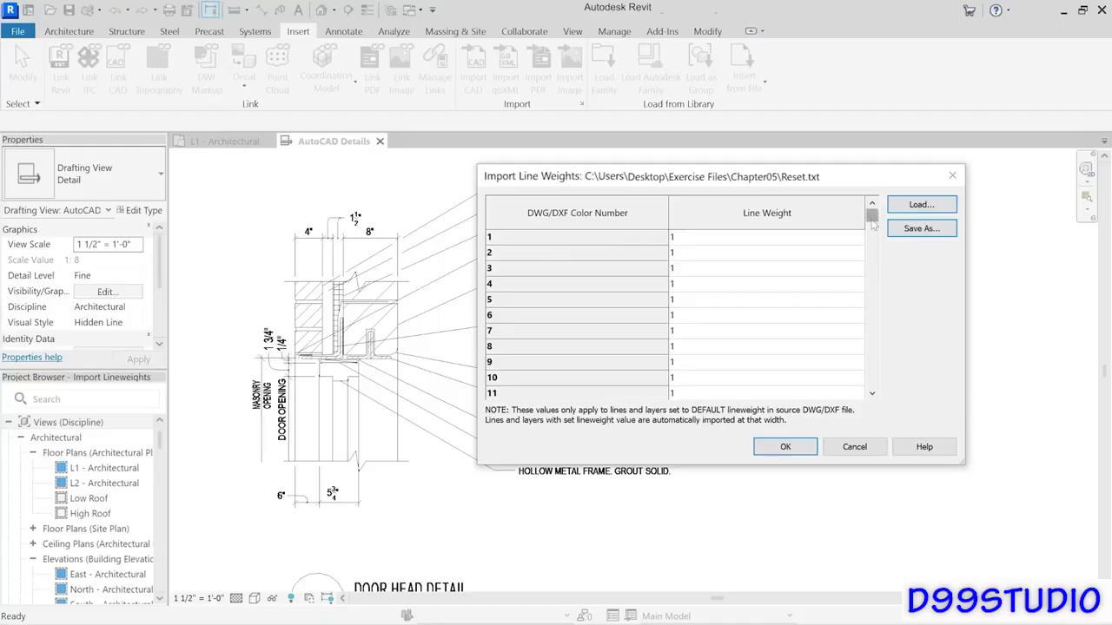
Step: Set the import line weights to 3 for color 6, 4 for color 8, 2 for color 9 and 5 for color 10
{"action": "mouse_move", "coordinate": [873, 217]}
{"action": "left_mouse_down"}
{"action": "mouse_move", "coordinate": [873, 399]}
{"action": "mouse_move", "coordinate": [886, 217]}
{"action": "left_mouse_up"}
{"action": "left_click", "coordinate": [692, 314]}
{"action": "type", "text": "3"}
{"action": "left_click", "coordinate": [699, 347]}
{"action": "type", "text": "4"}
{"action": "left_click", "coordinate": [702, 362]}
{"action": "key", "text": "BackSpace"}
{"action": "type", "text": "2"}
{"action": "left_click", "coordinate": [700, 379]}
{"action": "type", "text": "5"}
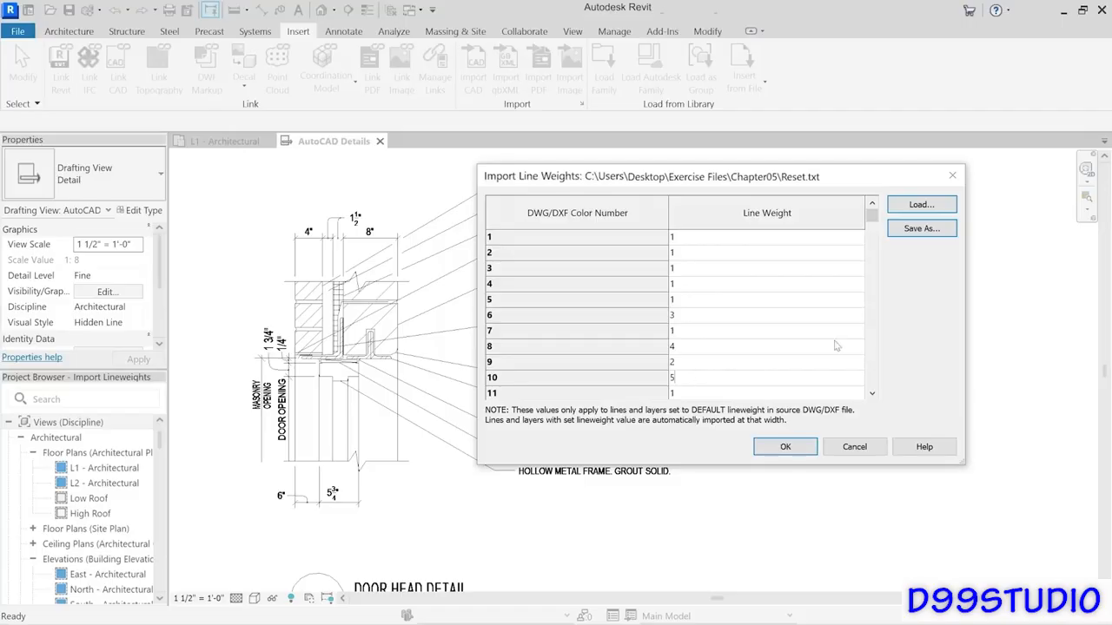
Step: Discard the edited line weights, load Detail Lineweights.txt, check its values and apply it as the import line weight settings
{"action": "left_click", "coordinate": [922, 205]}
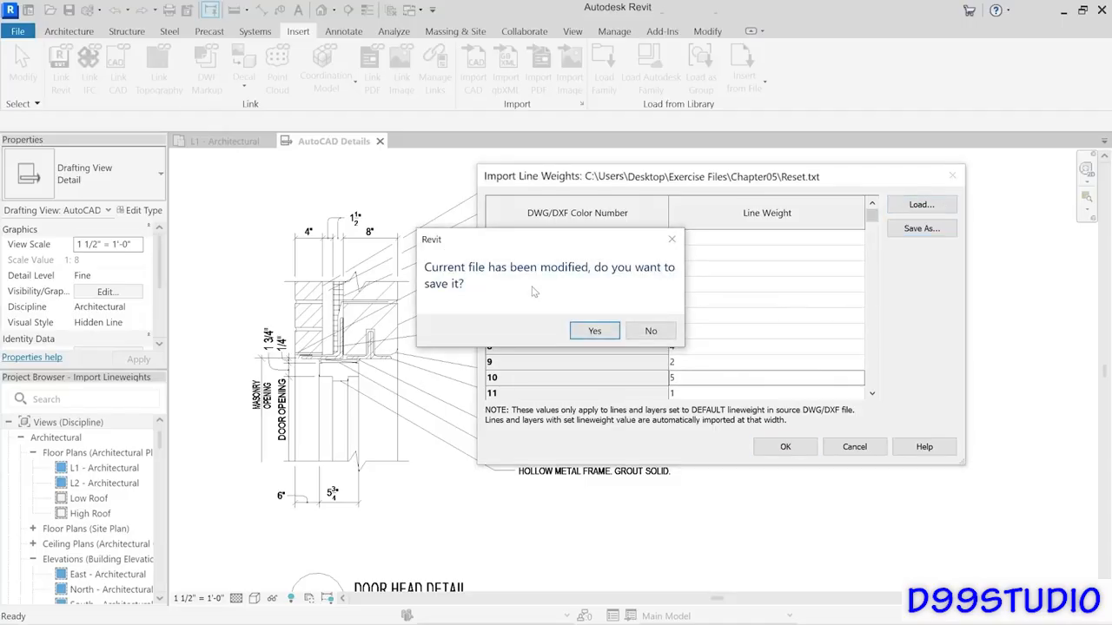
{"action": "left_click", "coordinate": [649, 332]}
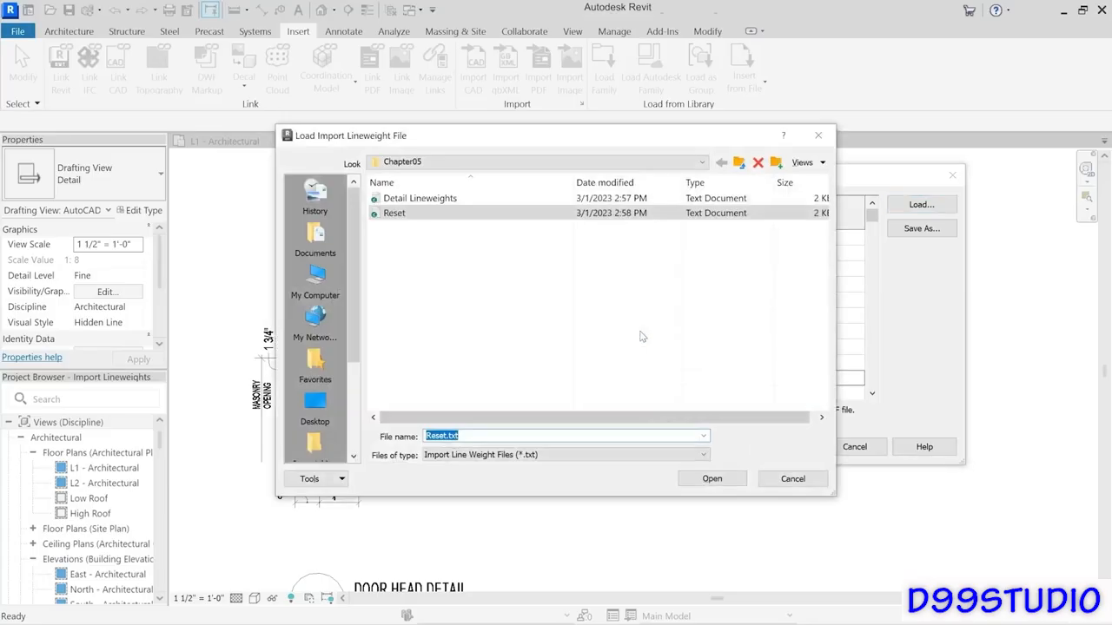
{"action": "left_click", "coordinate": [439, 199]}
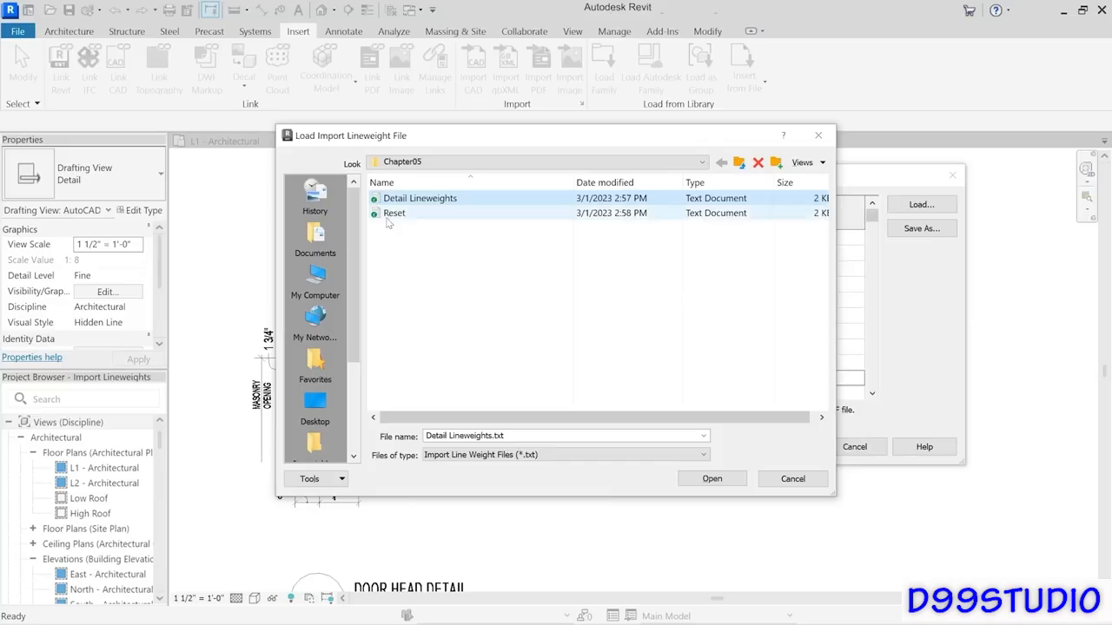
{"action": "left_click", "coordinate": [726, 483]}
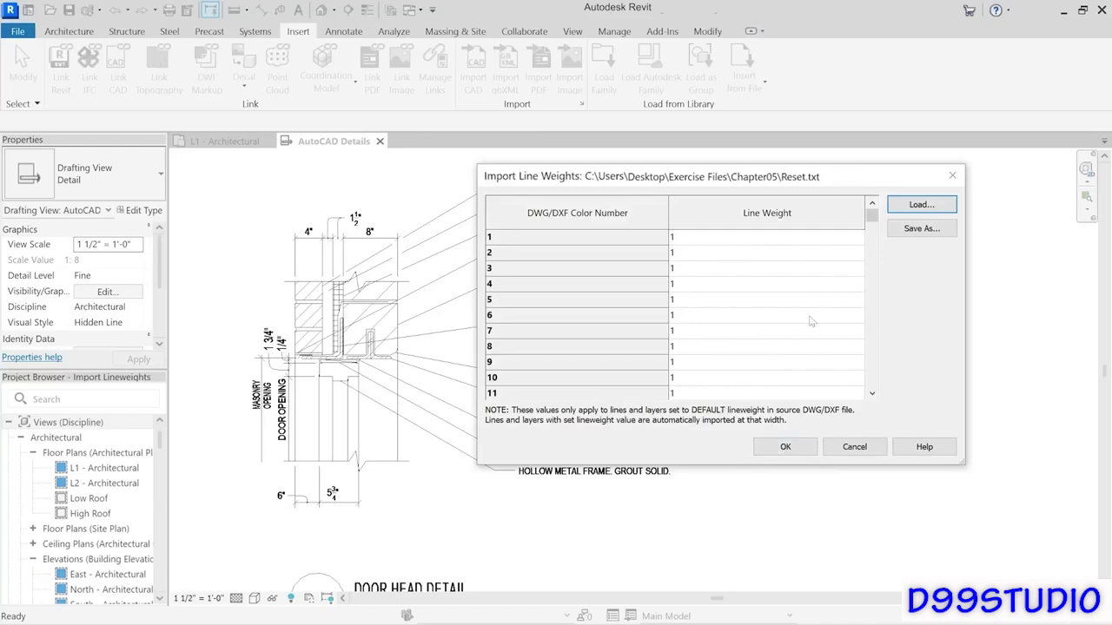
{"action": "left_click", "coordinate": [872, 228]}
{"action": "left_click_drag", "start_coordinate": [872, 224], "coordinate": [877, 310]}
{"action": "left_click", "coordinate": [731, 266]}
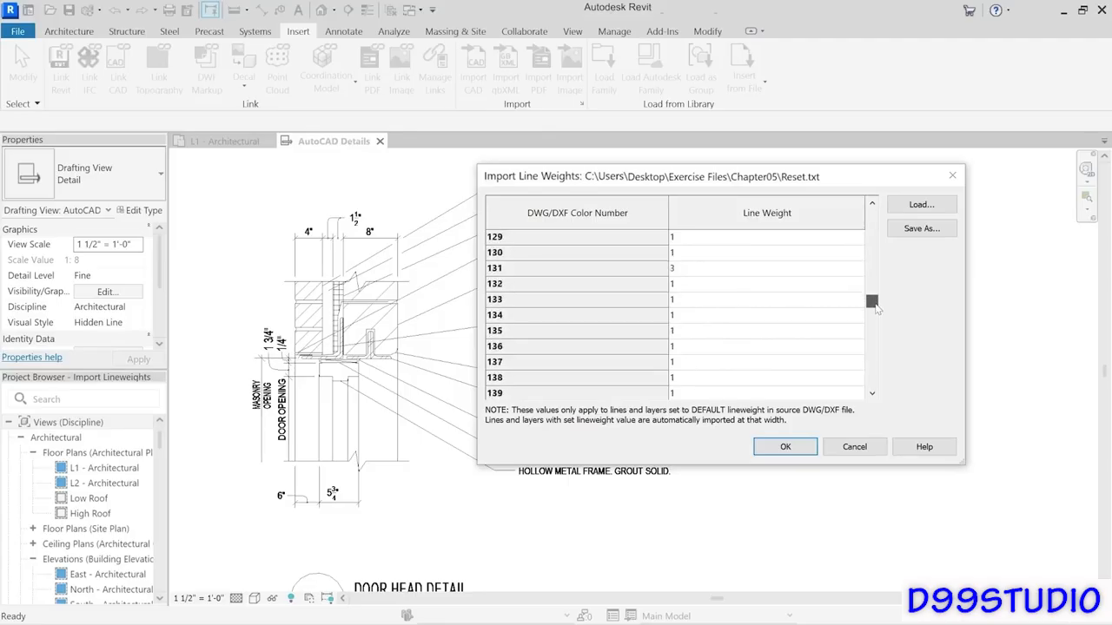
{"action": "left_click", "coordinate": [726, 268]}
{"action": "left_click", "coordinate": [762, 445]}
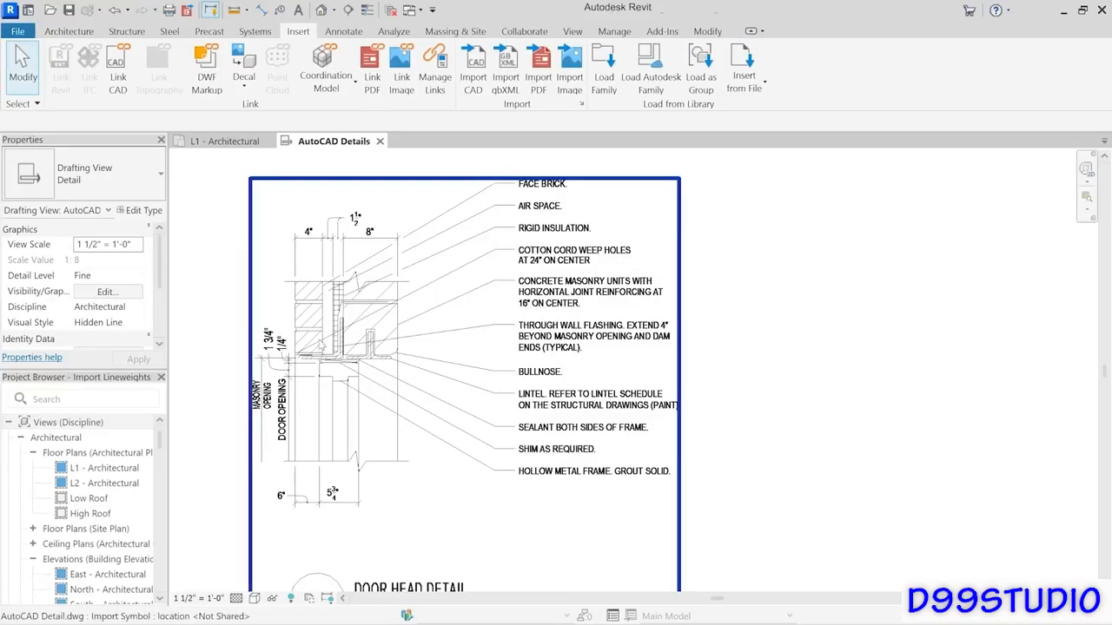
Step: Check the linked door head detail, and remove the AutoCAD Detail.dwg link from the project
{"action": "scroll", "coordinate": [323, 341], "scroll_direction": "up", "scroll_amount": 5}
{"action": "scroll", "coordinate": [323, 341], "scroll_direction": "up", "scroll_amount": 2}
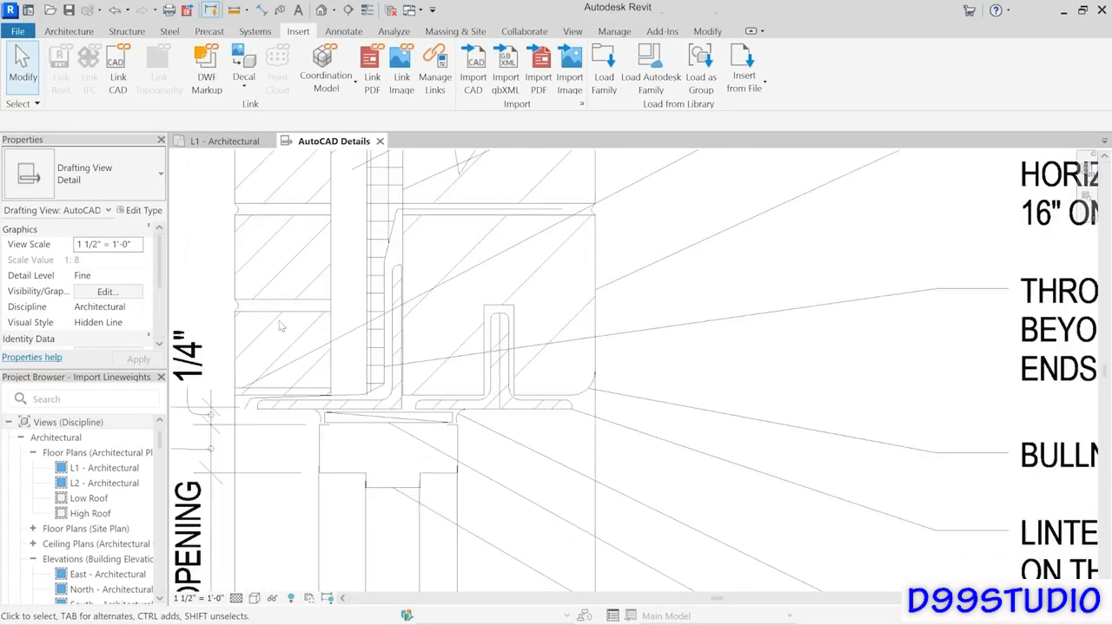
{"action": "scroll", "coordinate": [319, 326], "scroll_direction": "down", "scroll_amount": 6}
{"action": "scroll", "coordinate": [408, 368], "scroll_direction": "down", "scroll_amount": 1}
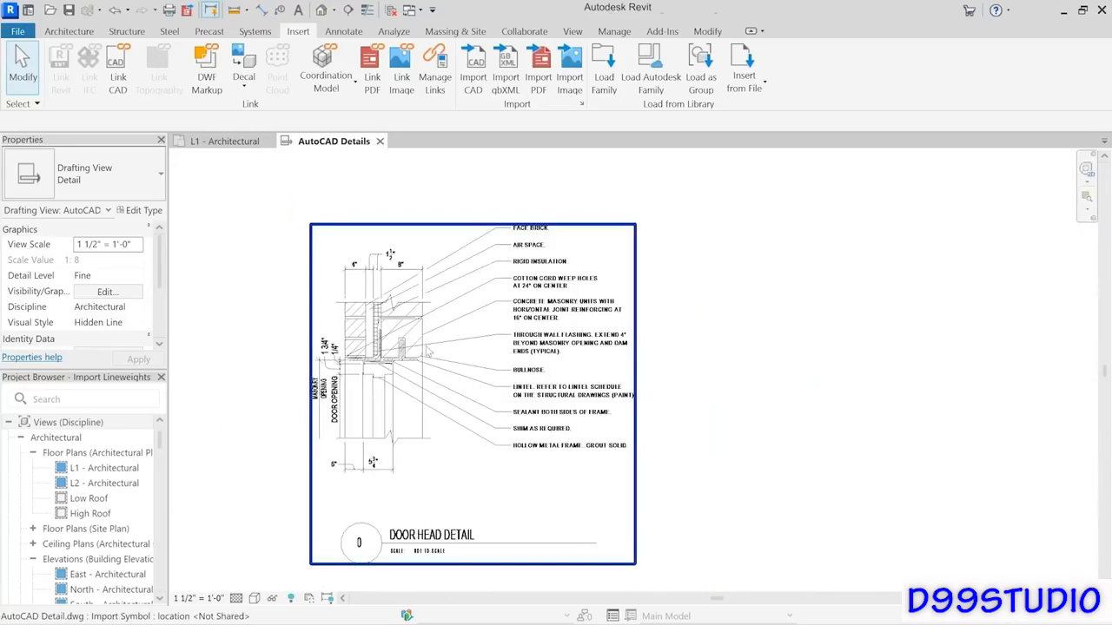
{"action": "scroll", "coordinate": [365, 330], "scroll_direction": "down", "scroll_amount": 1}
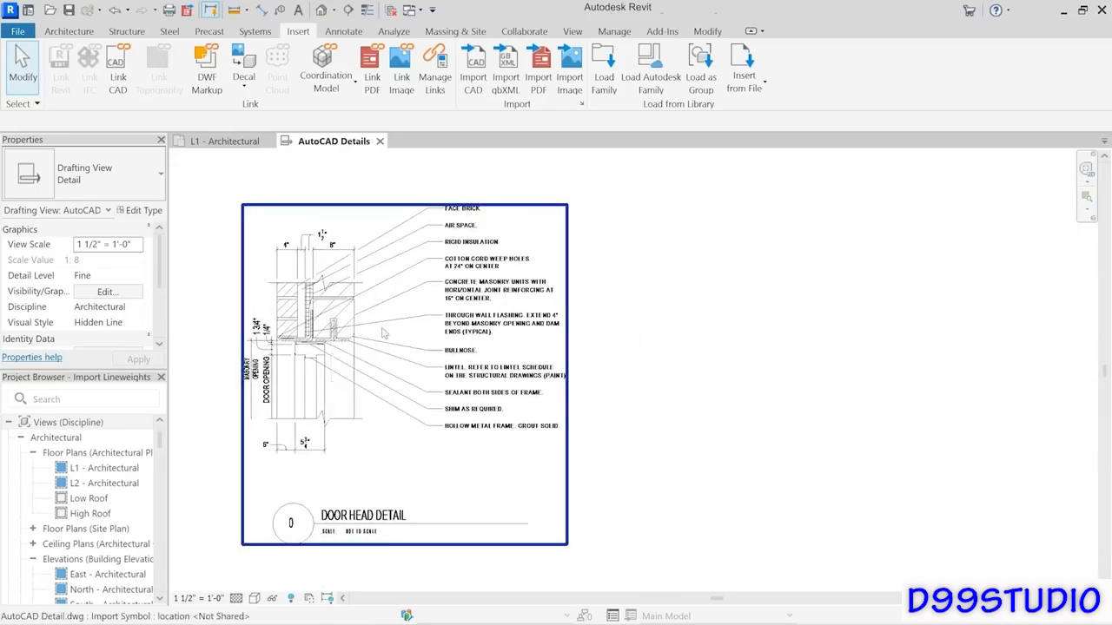
{"action": "left_click", "coordinate": [435, 87]}
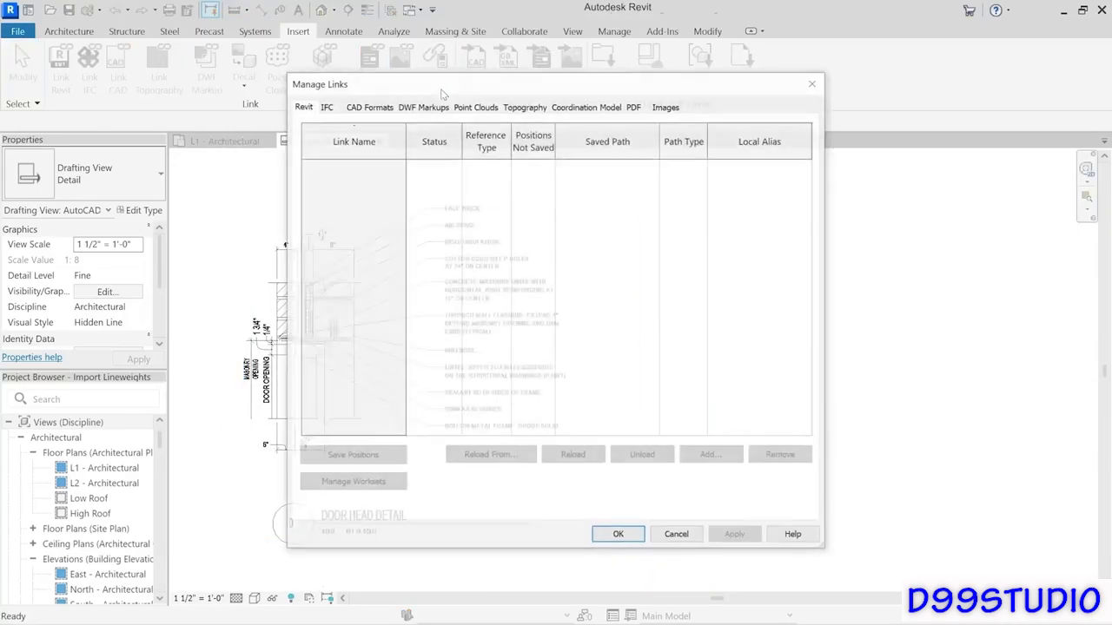
{"action": "left_click", "coordinate": [365, 106]}
{"action": "left_click", "coordinate": [359, 165]}
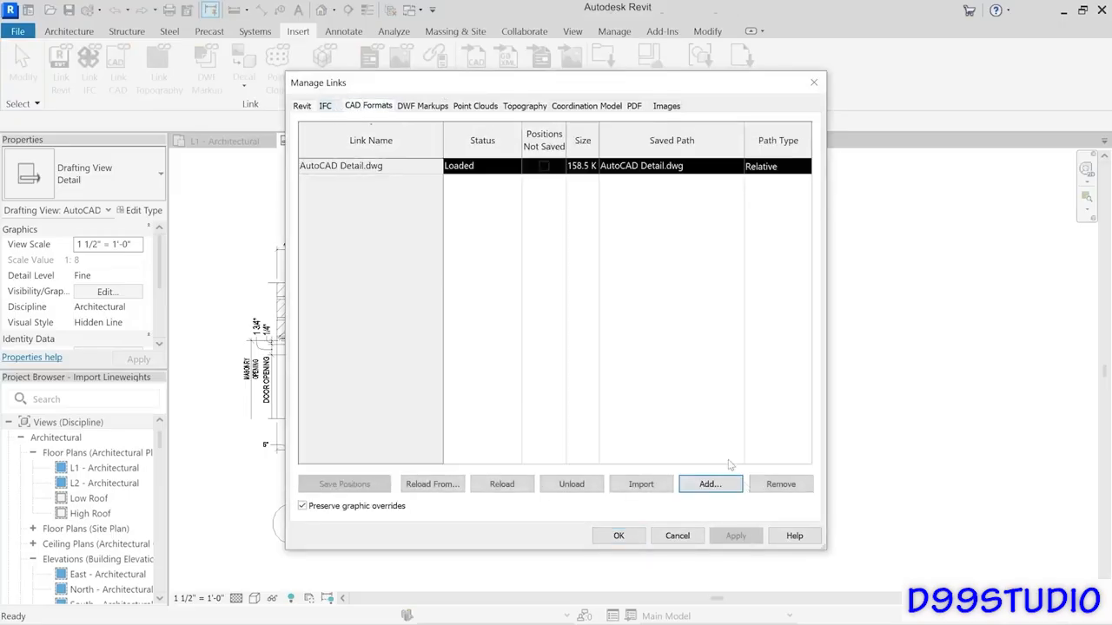
{"action": "left_click", "coordinate": [780, 485]}
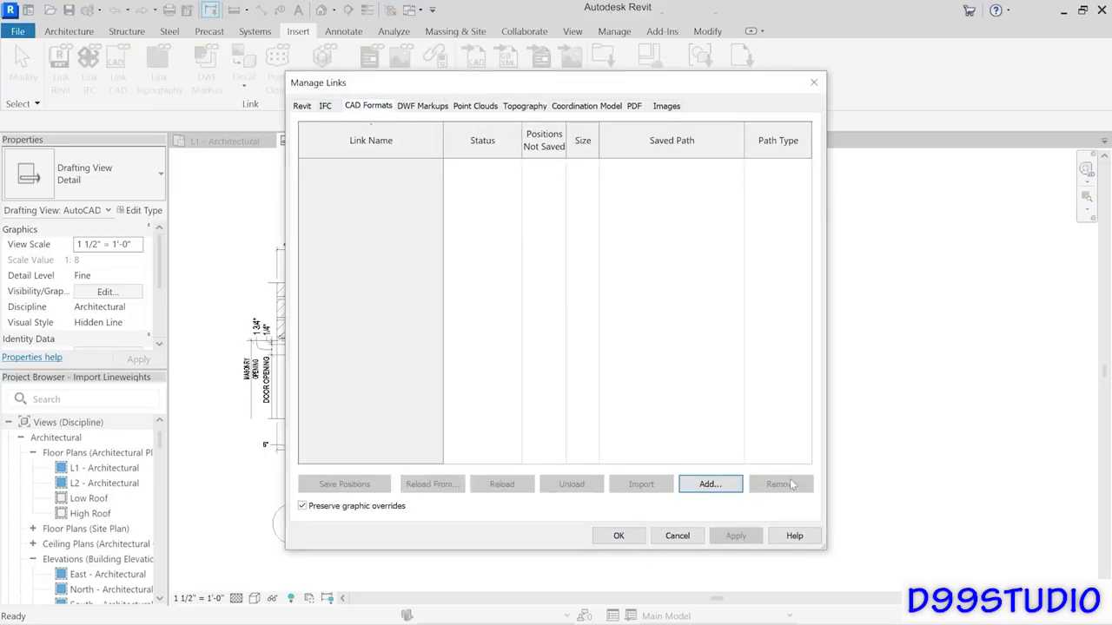
{"action": "left_click", "coordinate": [618, 536]}
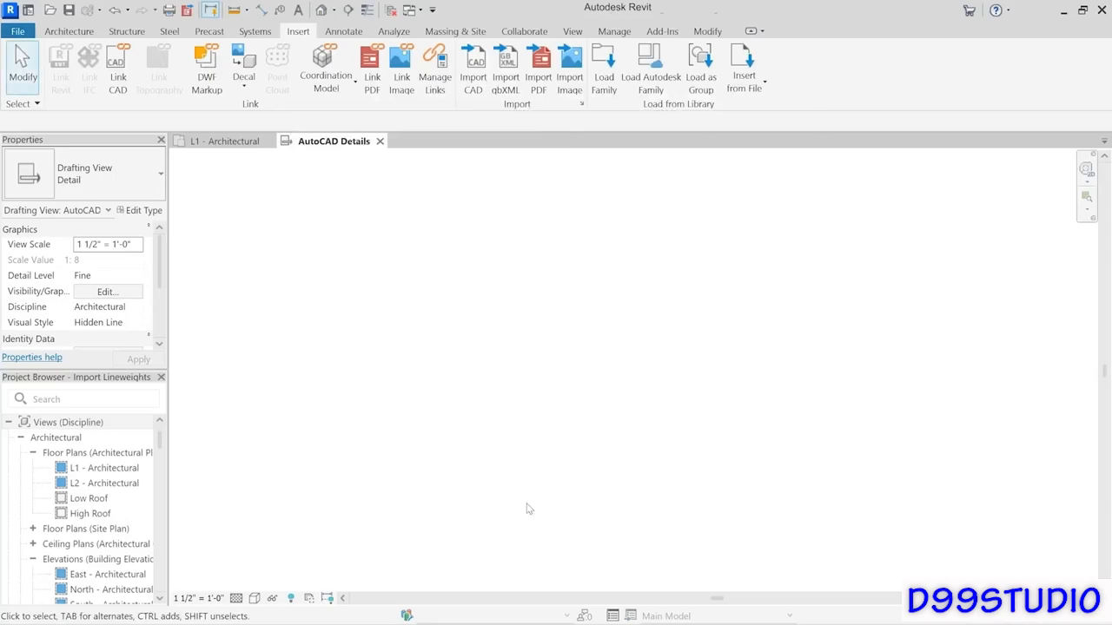
Step: Link AutoCAD Detail.dwg into the drafting view again with the same import options and place it in the view
{"action": "left_click", "coordinate": [117, 65]}
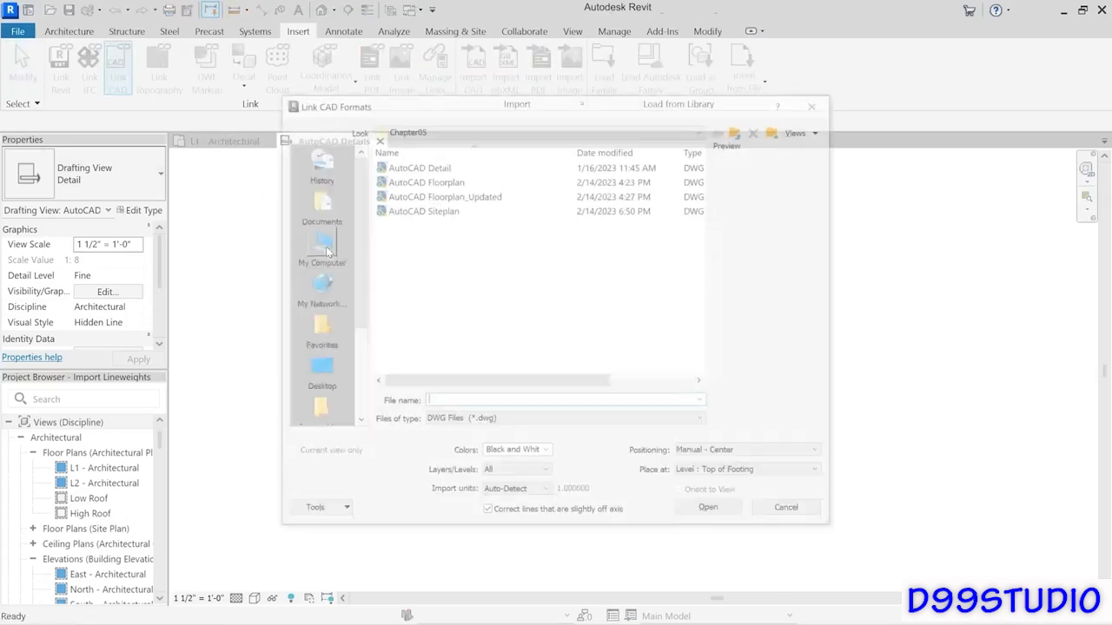
{"action": "left_click", "coordinate": [434, 165]}
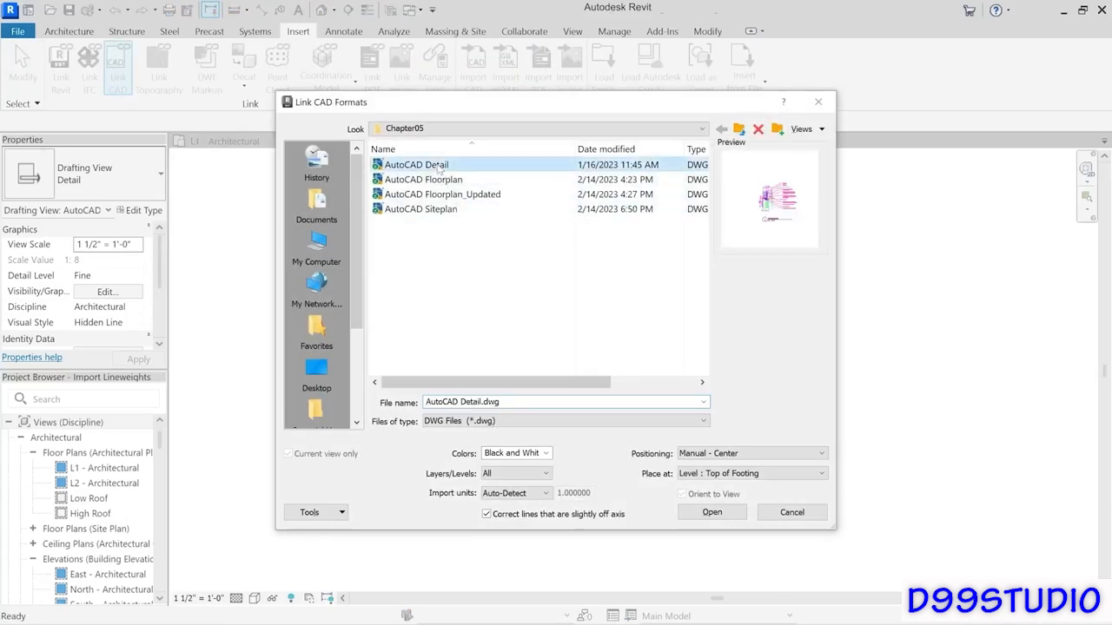
{"action": "left_click", "coordinate": [710, 513]}
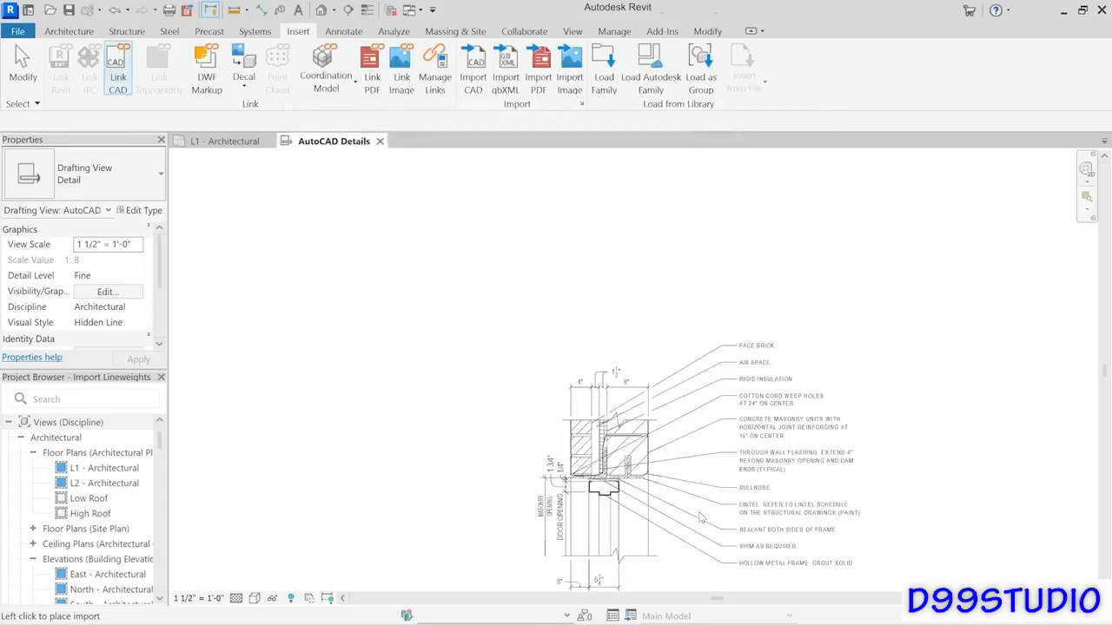
{"action": "left_click", "coordinate": [428, 373]}
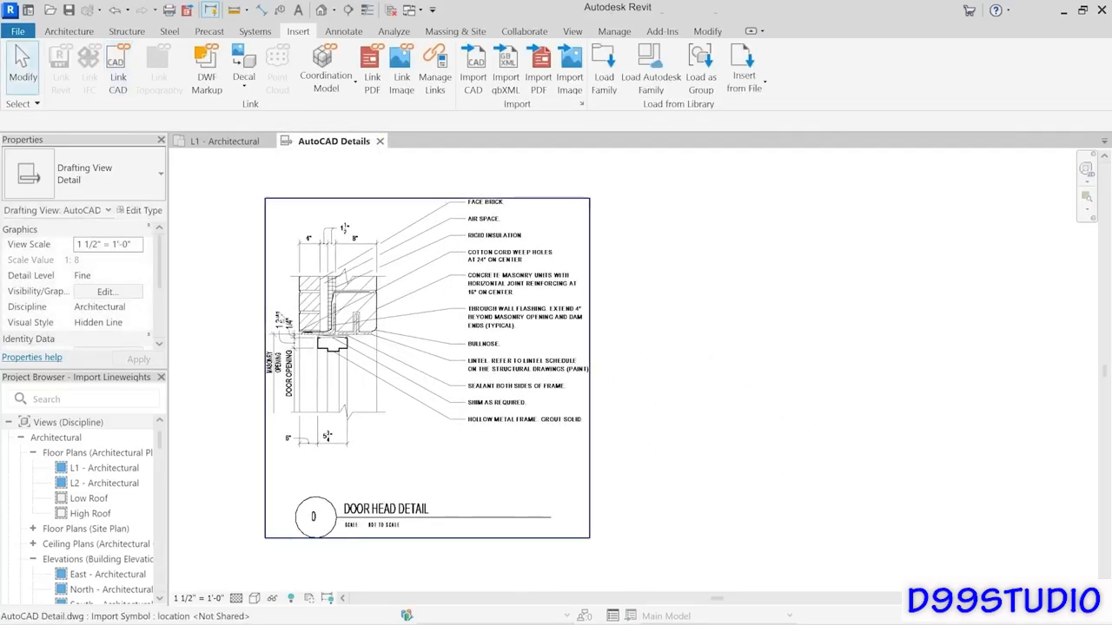
{"action": "scroll", "coordinate": [267, 310], "scroll_direction": "up", "scroll_amount": 4}
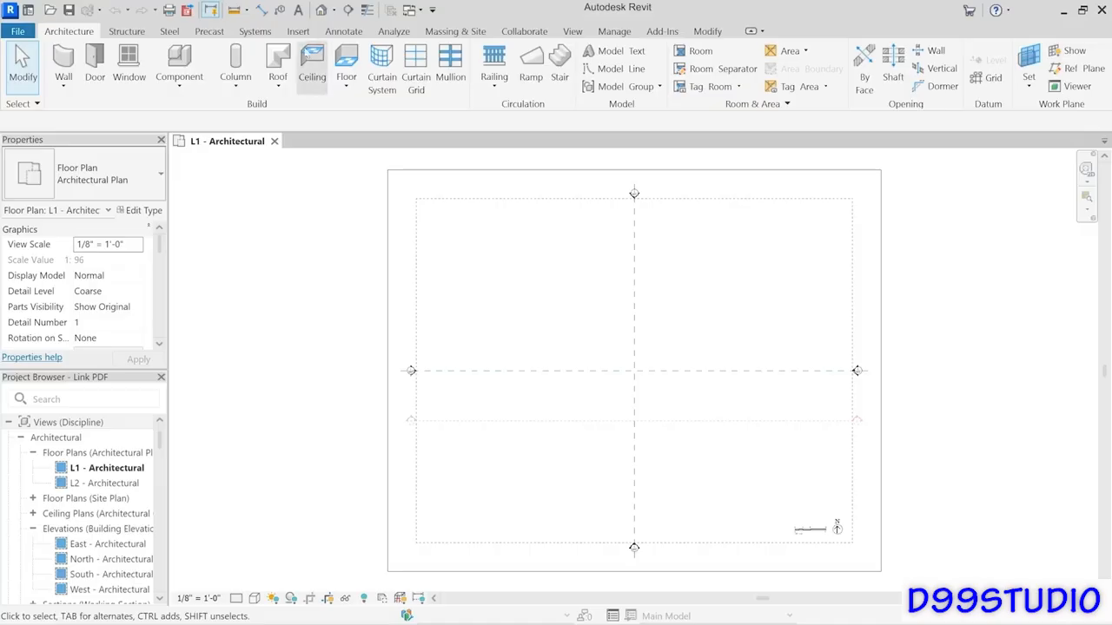
Step: Start linking AutoCAD Floorplan.pdf into the L1 - Architectural floor plan
{"action": "left_click", "coordinate": [298, 32]}
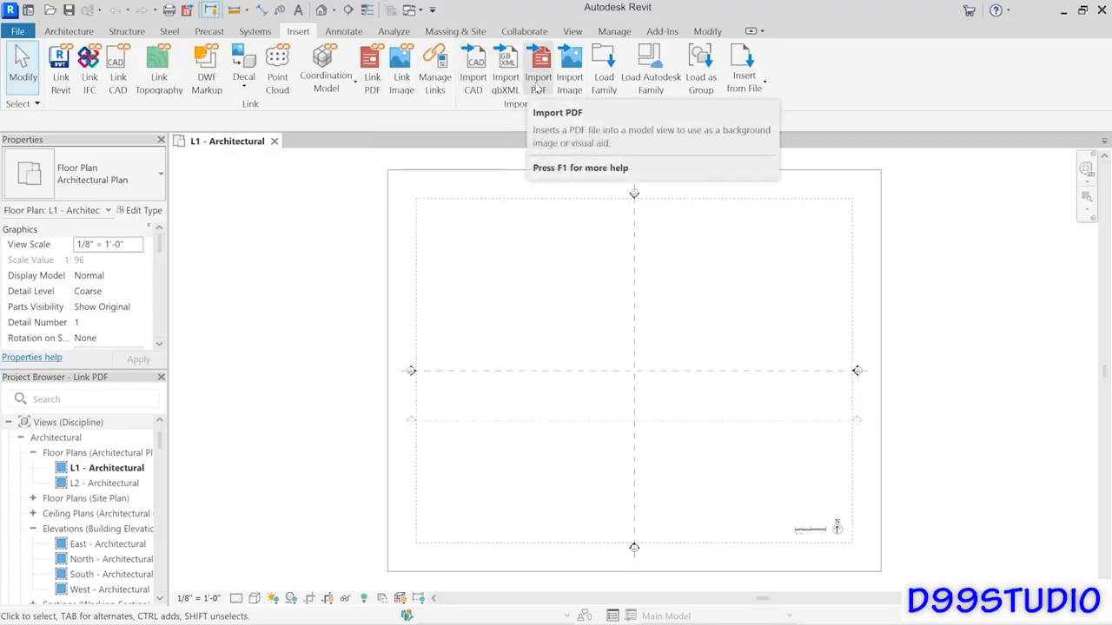
{"action": "left_click", "coordinate": [372, 84]}
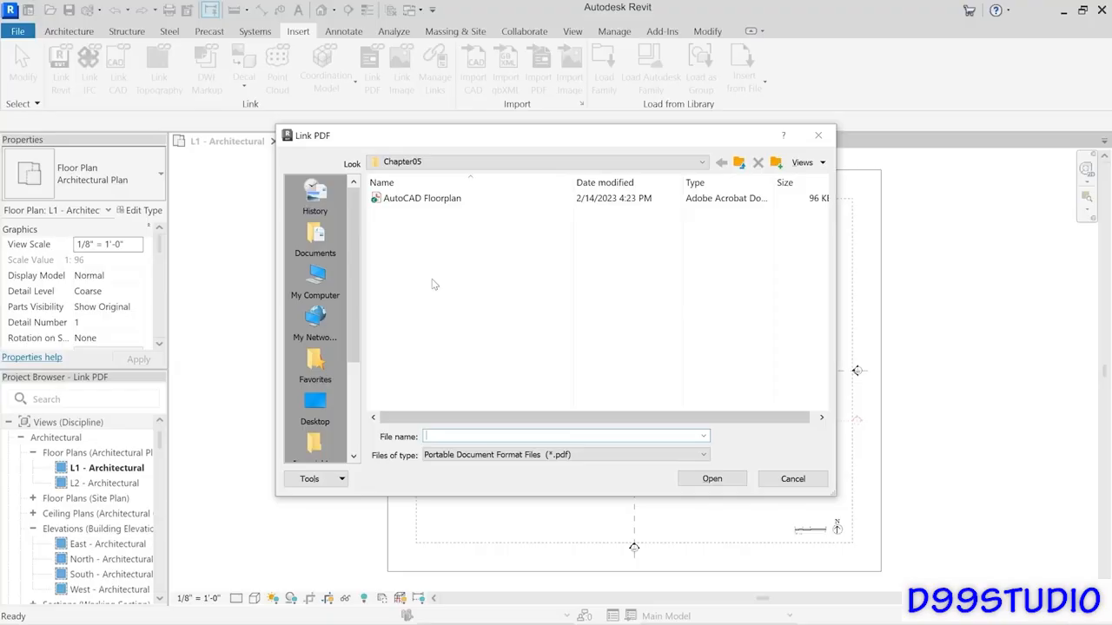
{"action": "left_click", "coordinate": [404, 204]}
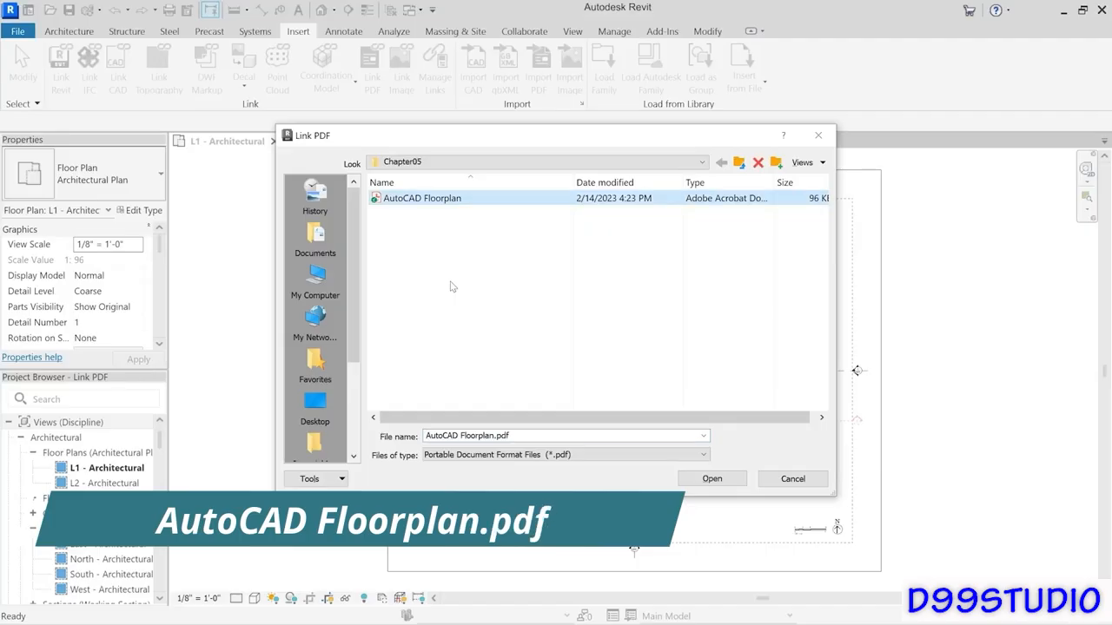
{"action": "left_click", "coordinate": [712, 480]}
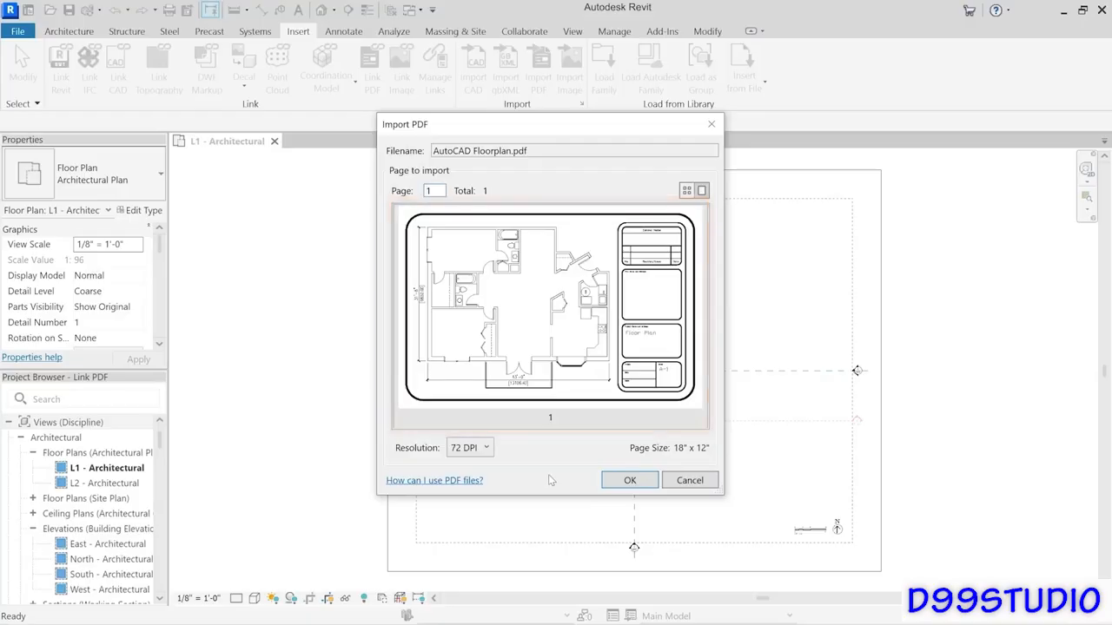
Step: Set the PDF resolution to 300 DPI and place page 1 centered on the crossing of the dashed section lines
{"action": "left_click", "coordinate": [439, 193]}
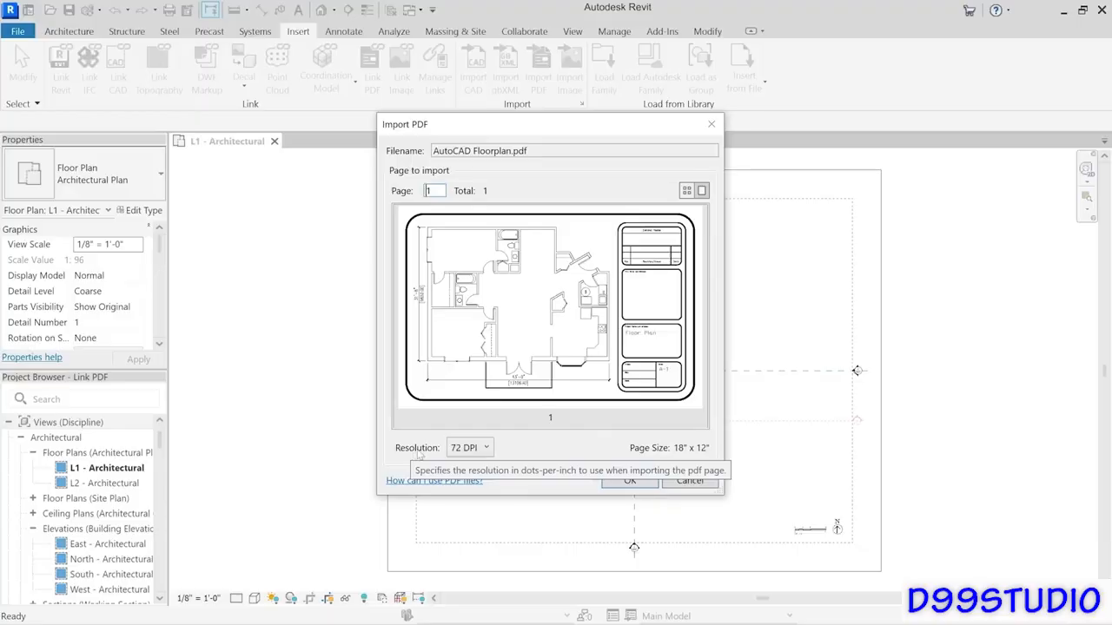
{"action": "left_click", "coordinate": [483, 449]}
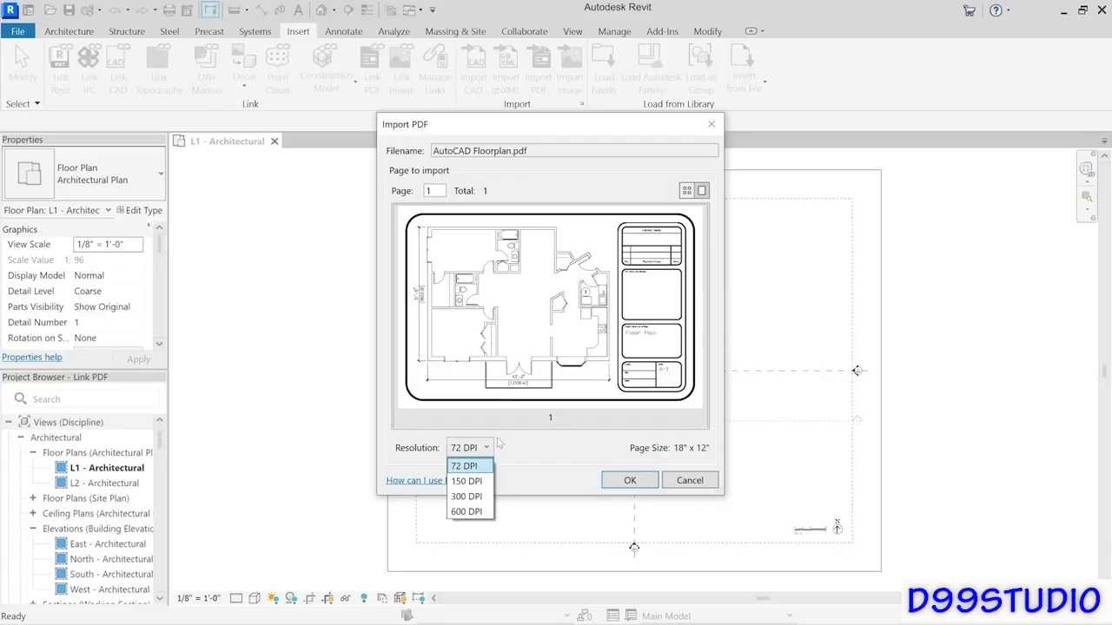
{"action": "left_click", "coordinate": [482, 495]}
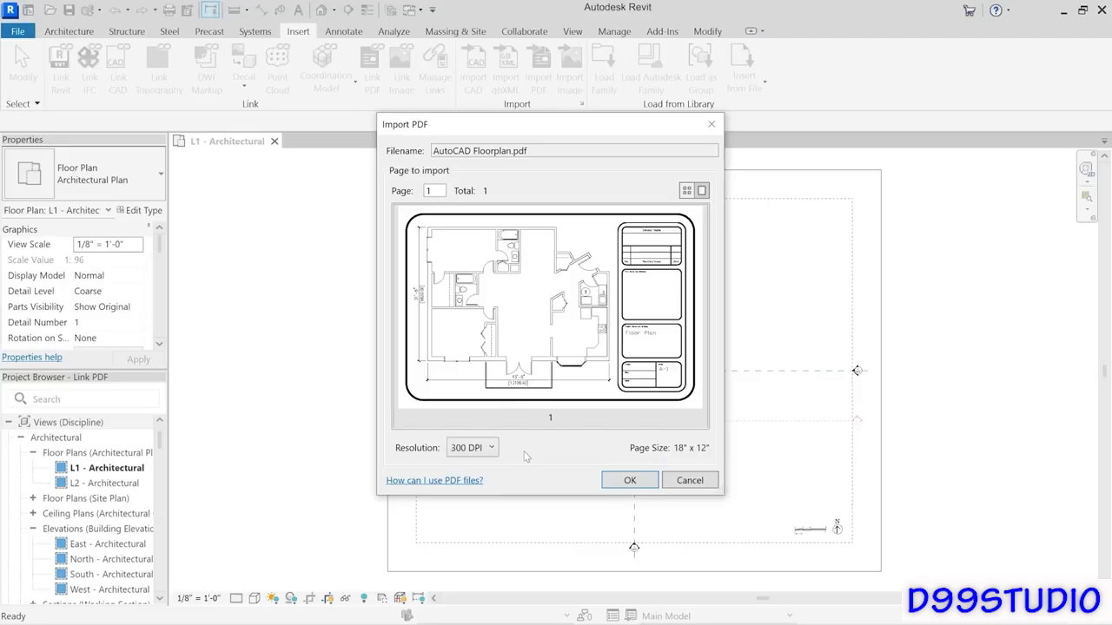
{"action": "left_click", "coordinate": [621, 483]}
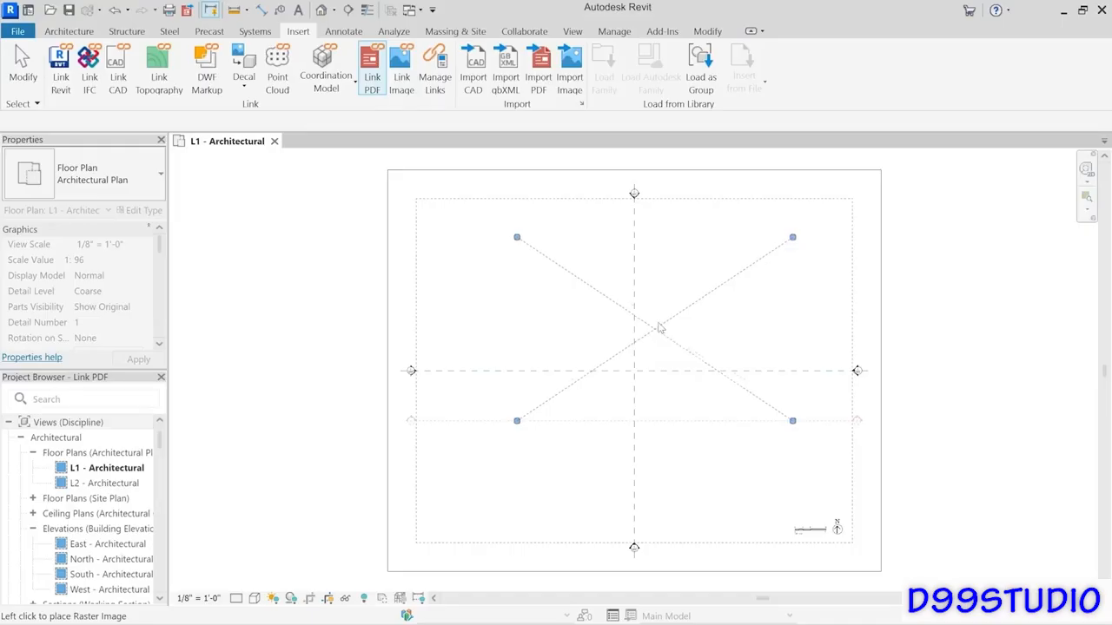
{"action": "left_click", "coordinate": [634, 372]}
{"action": "left_click", "coordinate": [530, 468]}
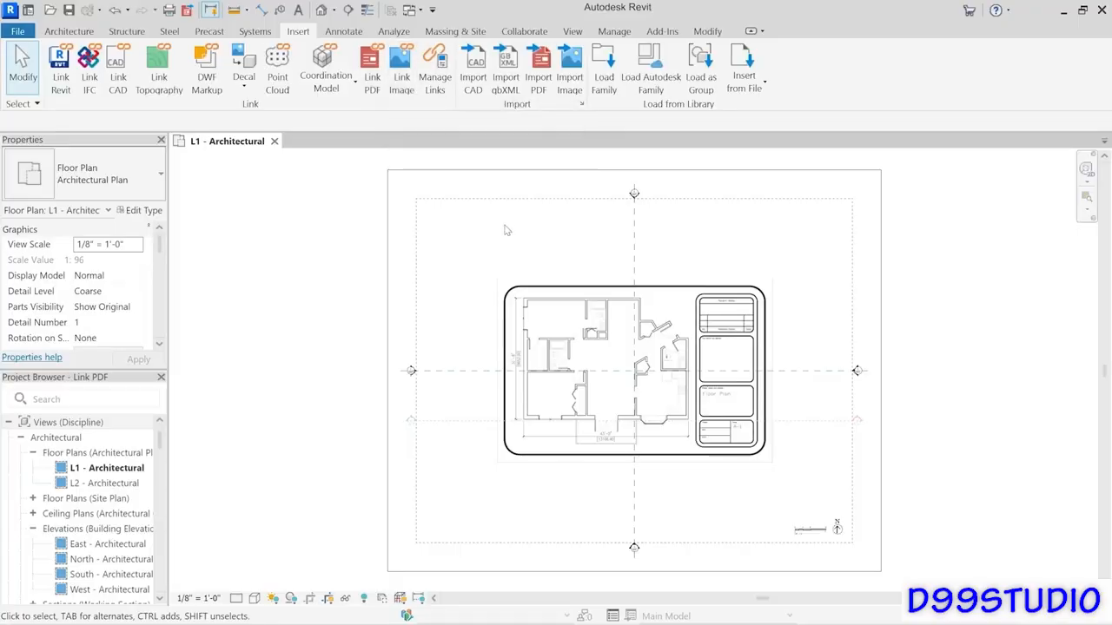
Step: Measure the full width of the linked PDF sheet along its upper edge
{"action": "left_click", "coordinate": [233, 10]}
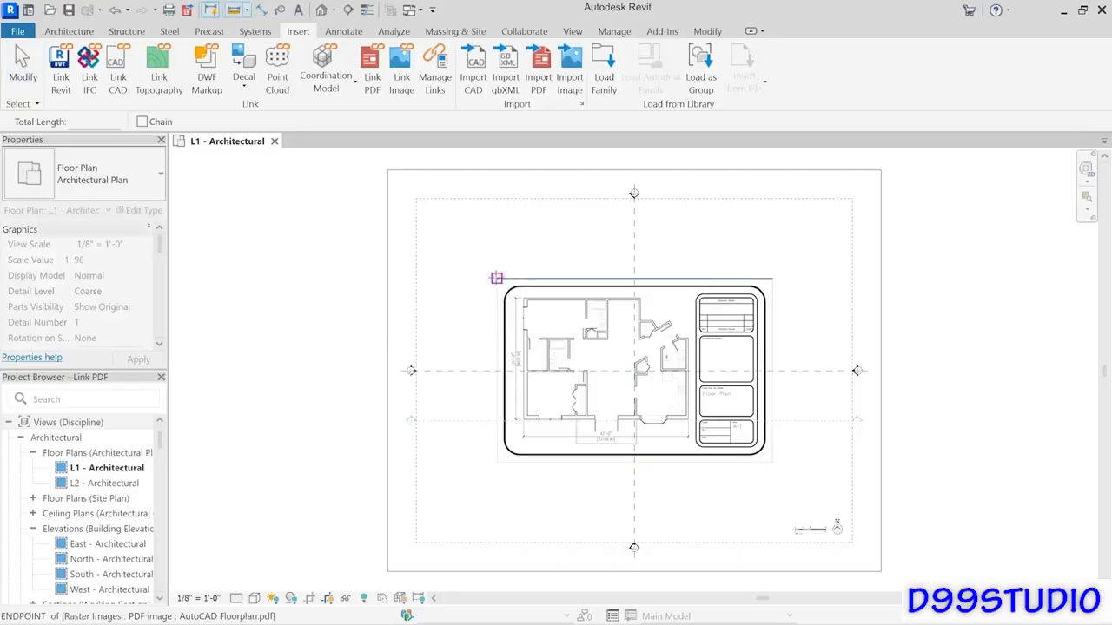
{"action": "left_click", "coordinate": [496, 278]}
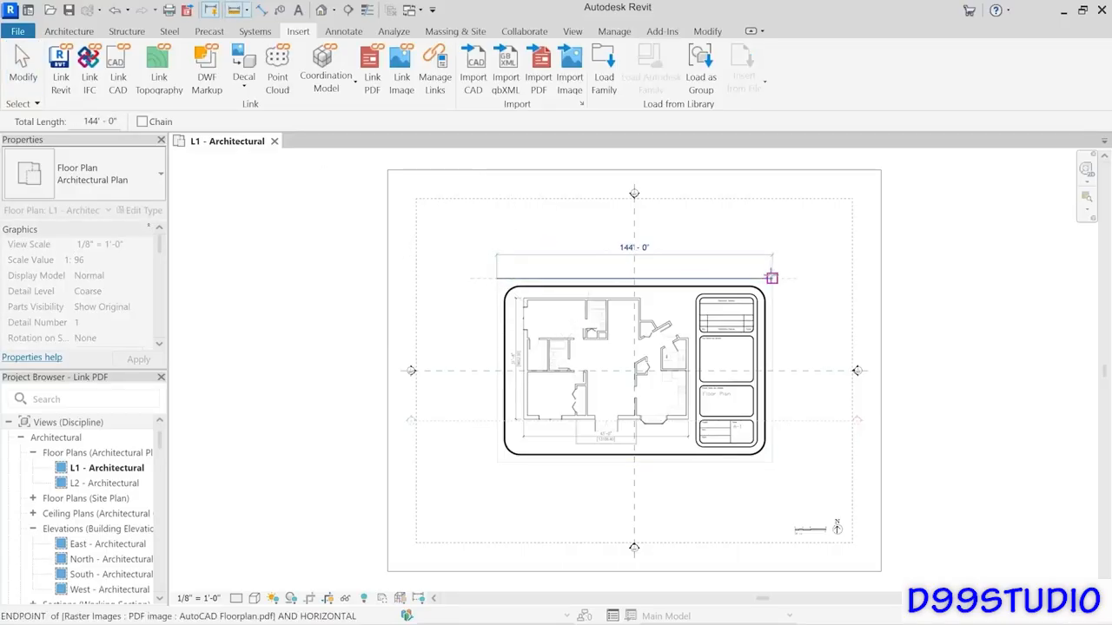
{"action": "left_click", "coordinate": [771, 278]}
{"action": "scroll", "coordinate": [599, 274], "scroll_direction": "up", "scroll_amount": 2}
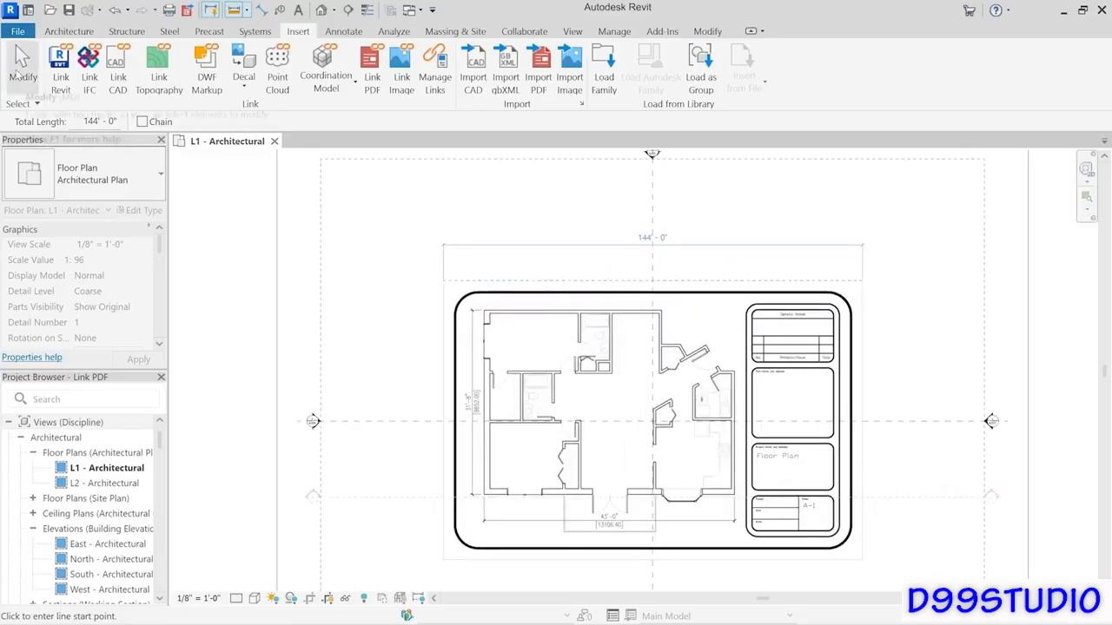
{"action": "left_click", "coordinate": [19, 74]}
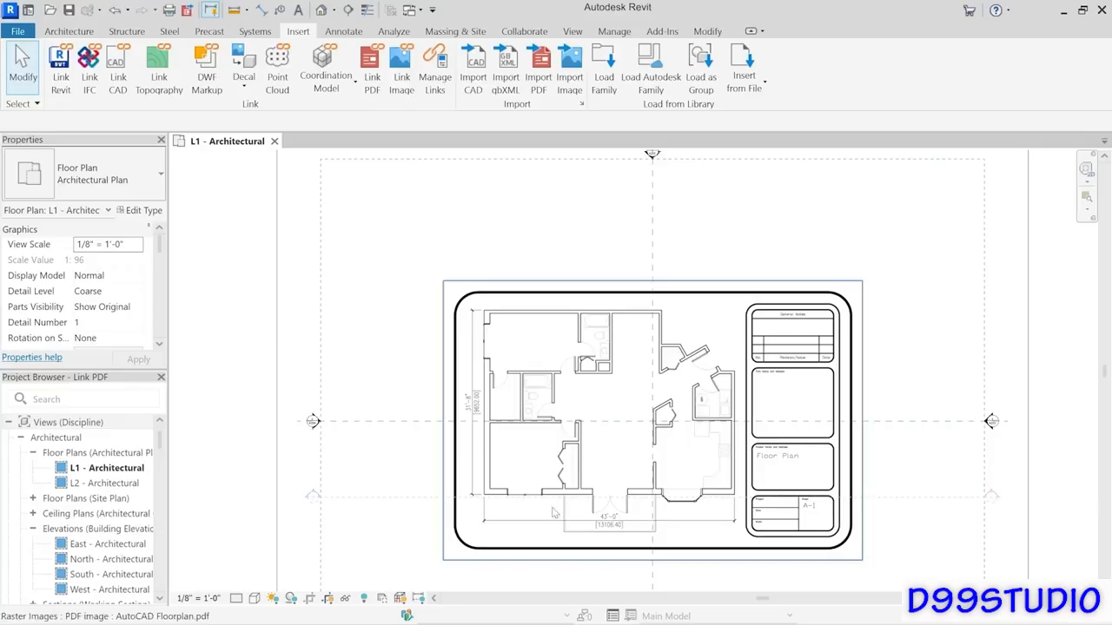
{"action": "scroll", "coordinate": [521, 499], "scroll_direction": "up", "scroll_amount": 3}
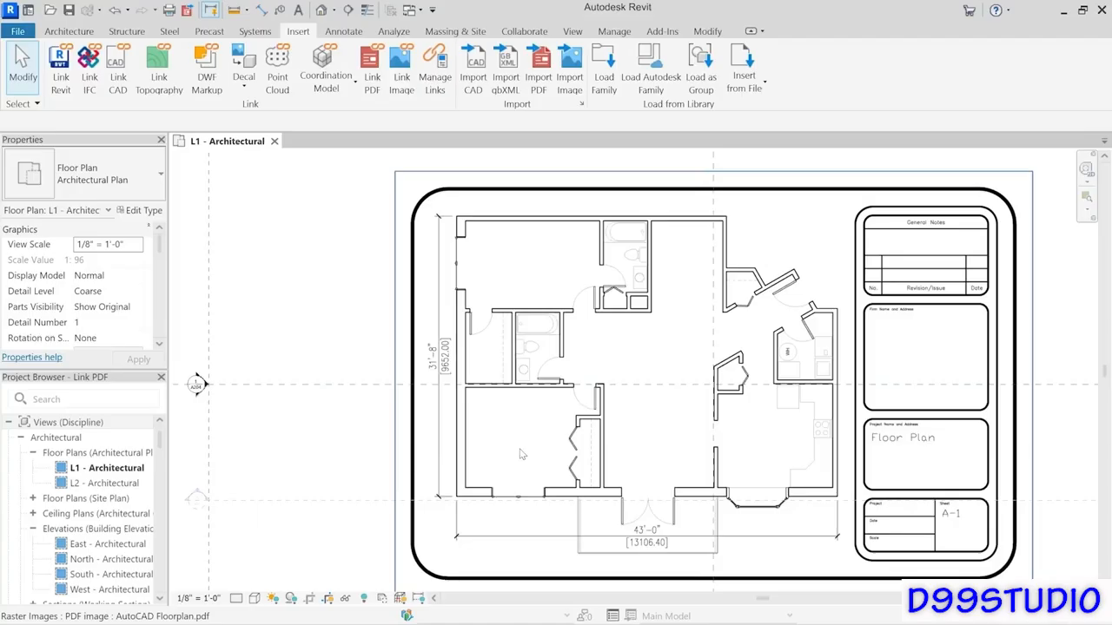
{"action": "left_click", "coordinate": [608, 425]}
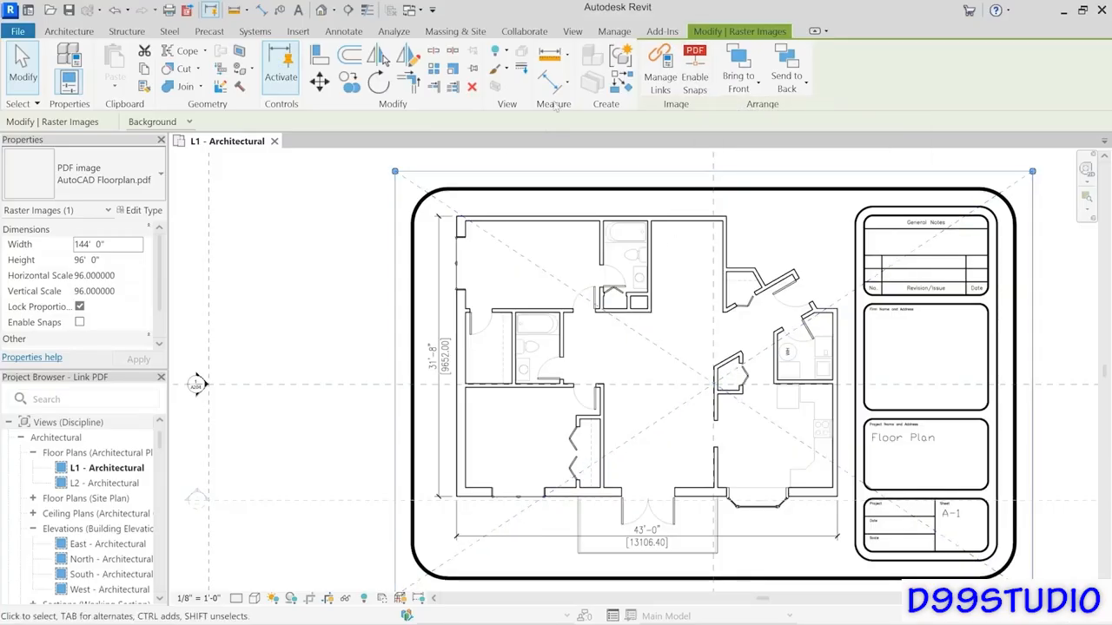
{"action": "left_click", "coordinate": [553, 58]}
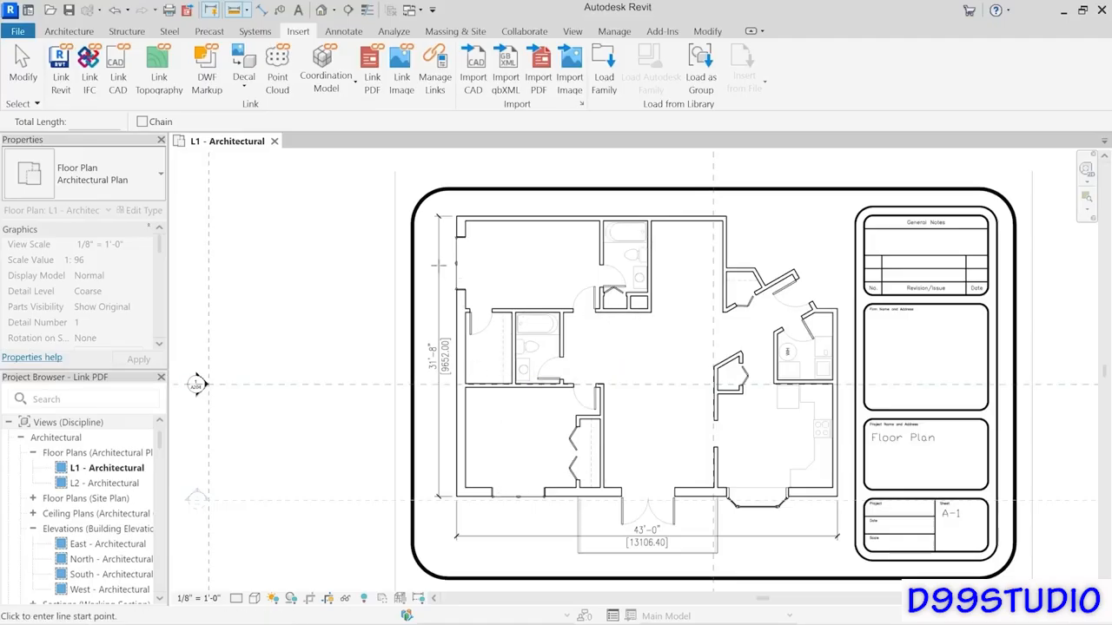
{"action": "left_click", "coordinate": [22, 69]}
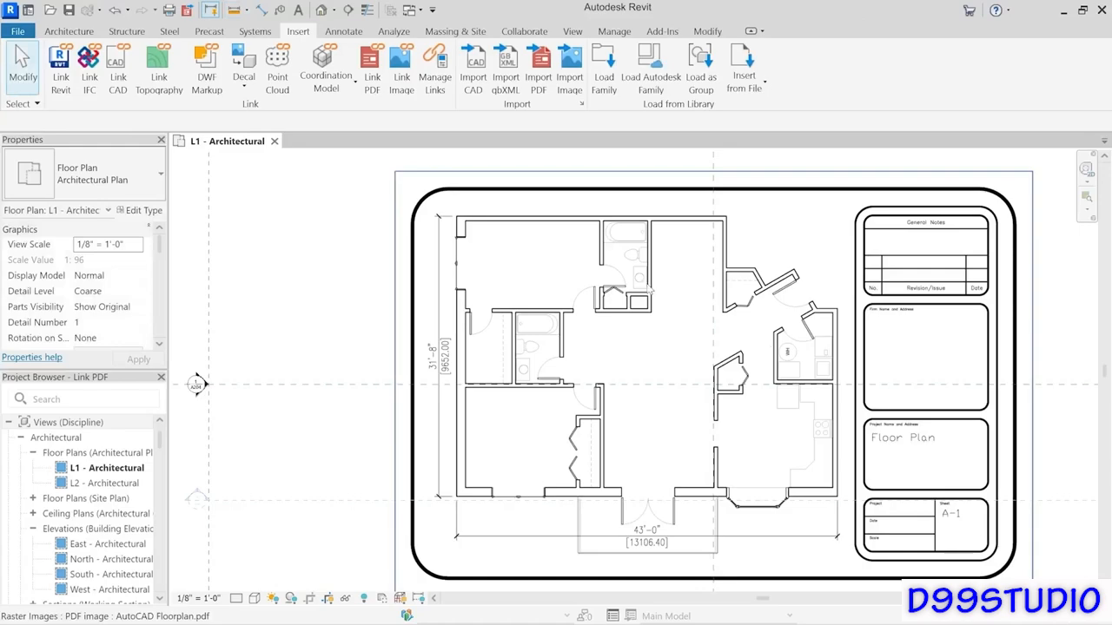
Step: Enable snaps on the linked PDF floor plan and measure the inside width of the uppermost bathroom between its wall endpoints
{"action": "left_click", "coordinate": [663, 208]}
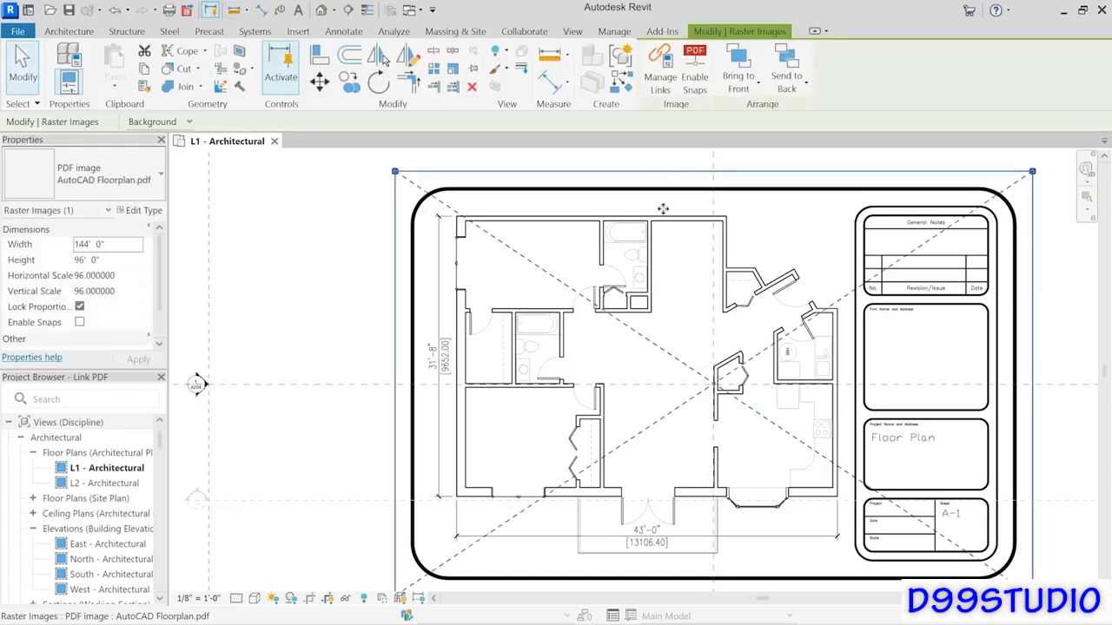
{"action": "left_click", "coordinate": [695, 79]}
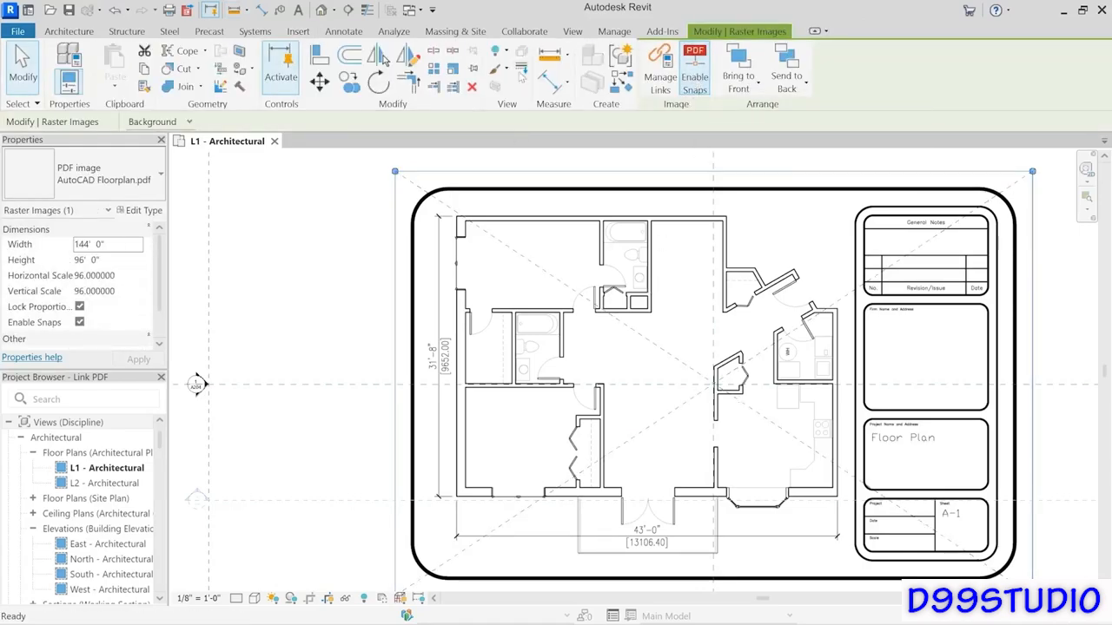
{"action": "left_click", "coordinate": [550, 57]}
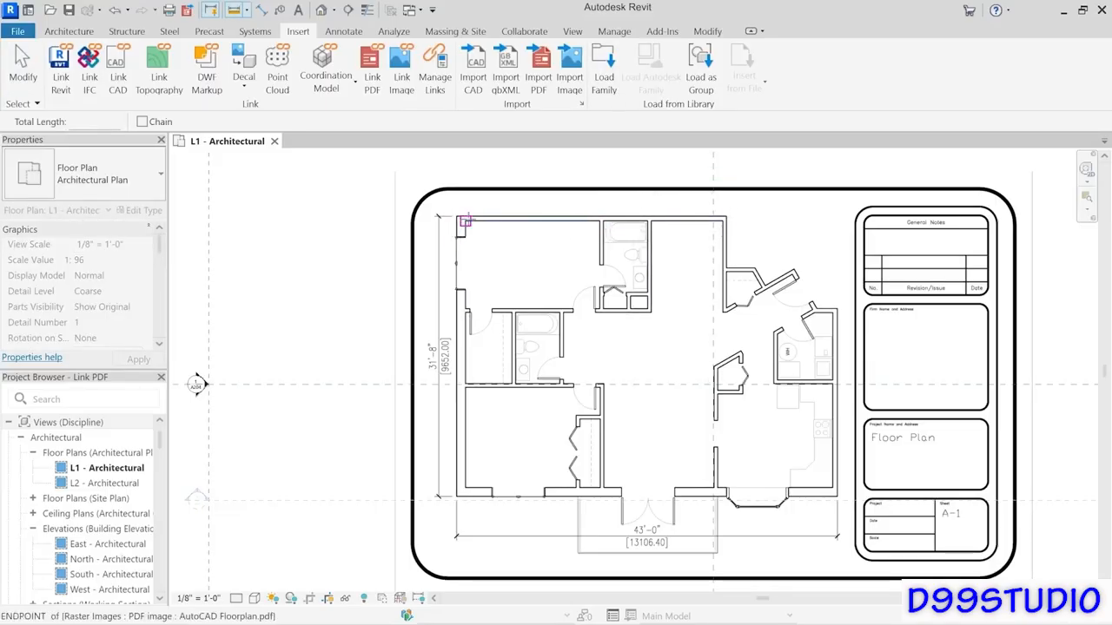
{"action": "left_click", "coordinate": [604, 222]}
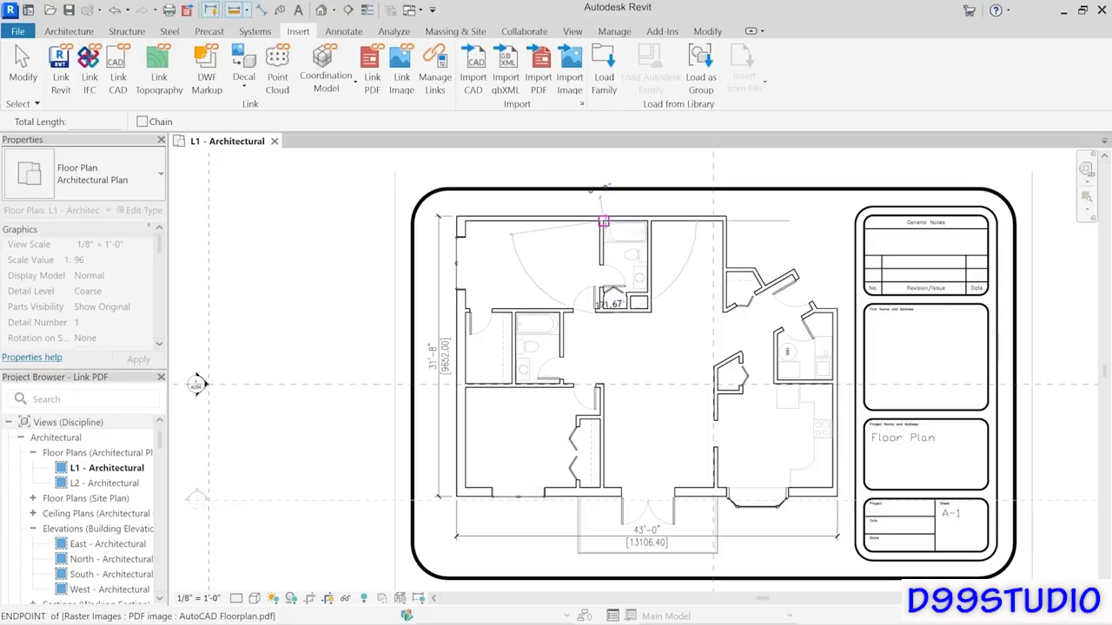
{"action": "left_click", "coordinate": [648, 222]}
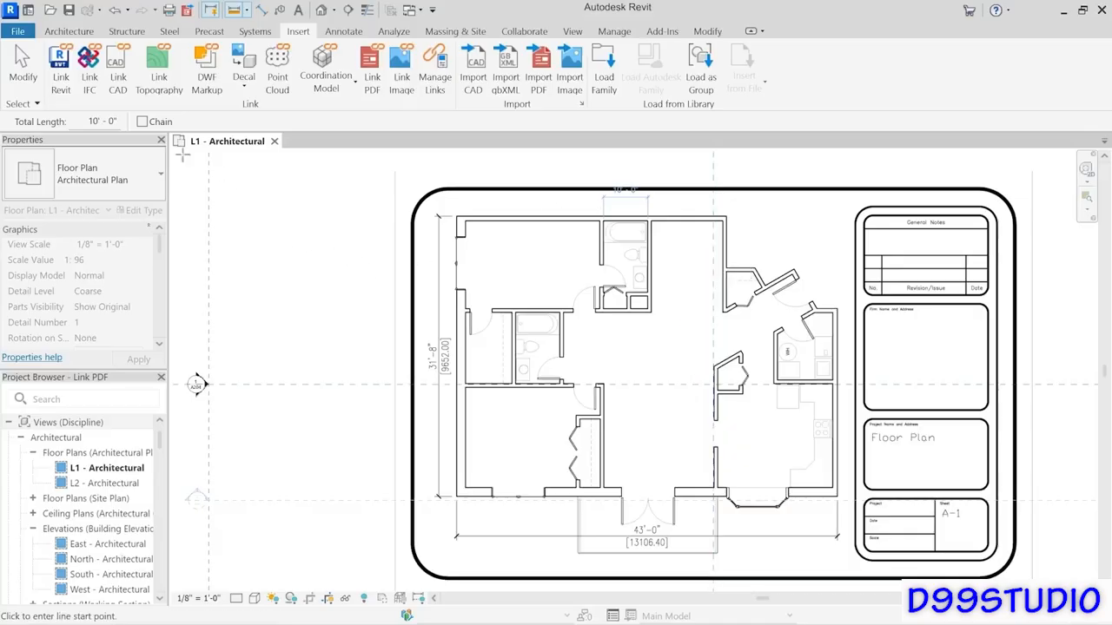
{"action": "left_click", "coordinate": [23, 70]}
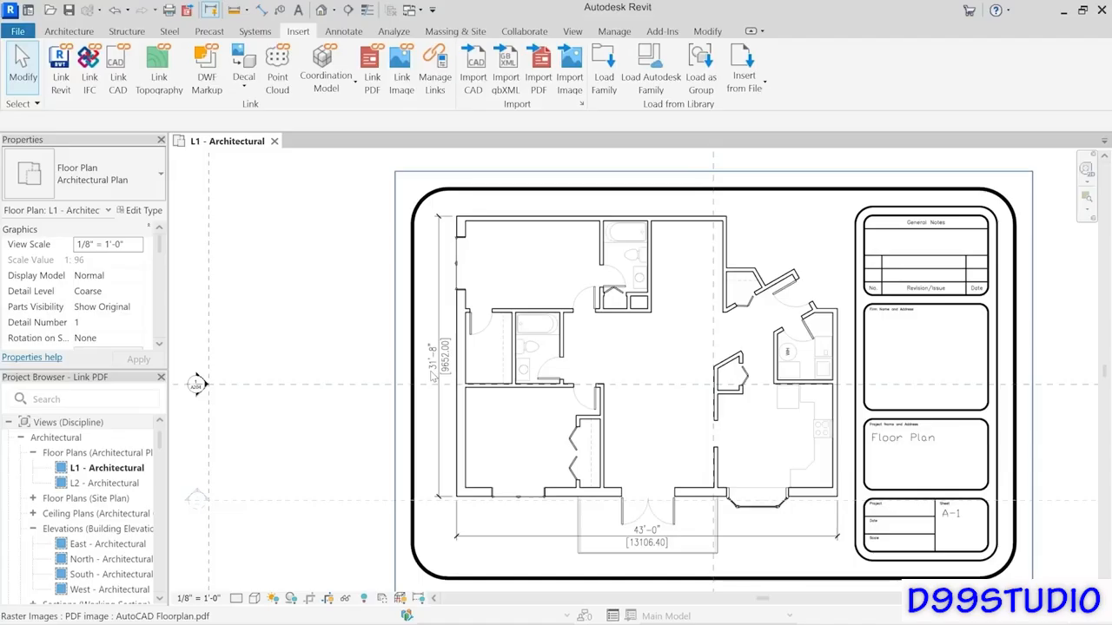
Step: Scale the linked PDF graphically from the plan's lower-left outer corner, using the upper-left outer corner as reference, to a length of 31'-8"
{"action": "left_click", "coordinate": [483, 497]}
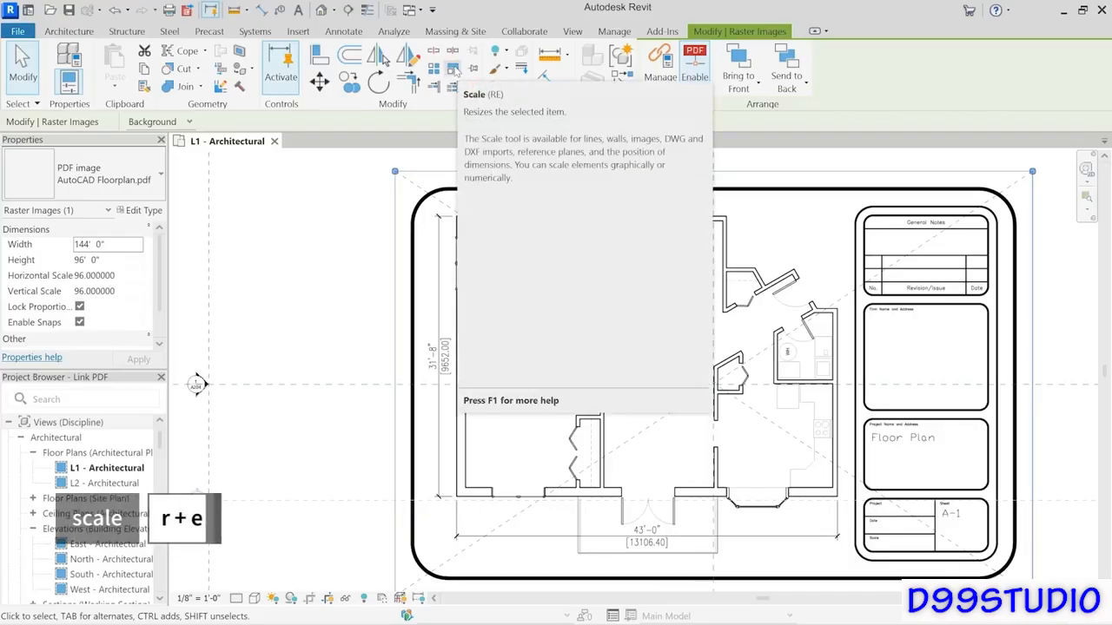
{"action": "left_click", "coordinate": [453, 70]}
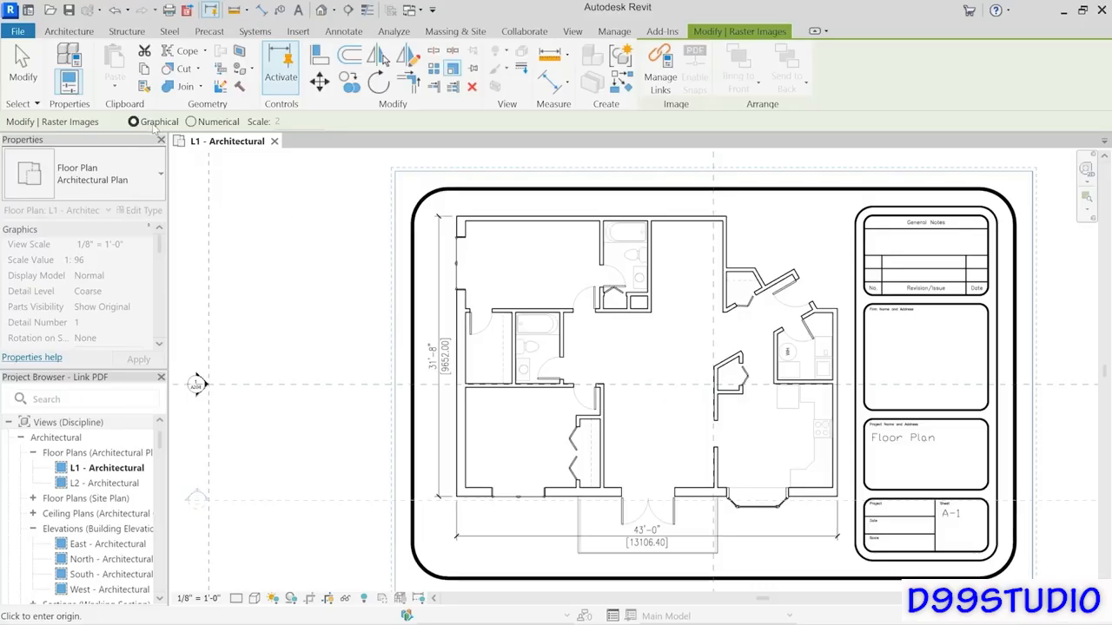
{"action": "left_click", "coordinate": [457, 498]}
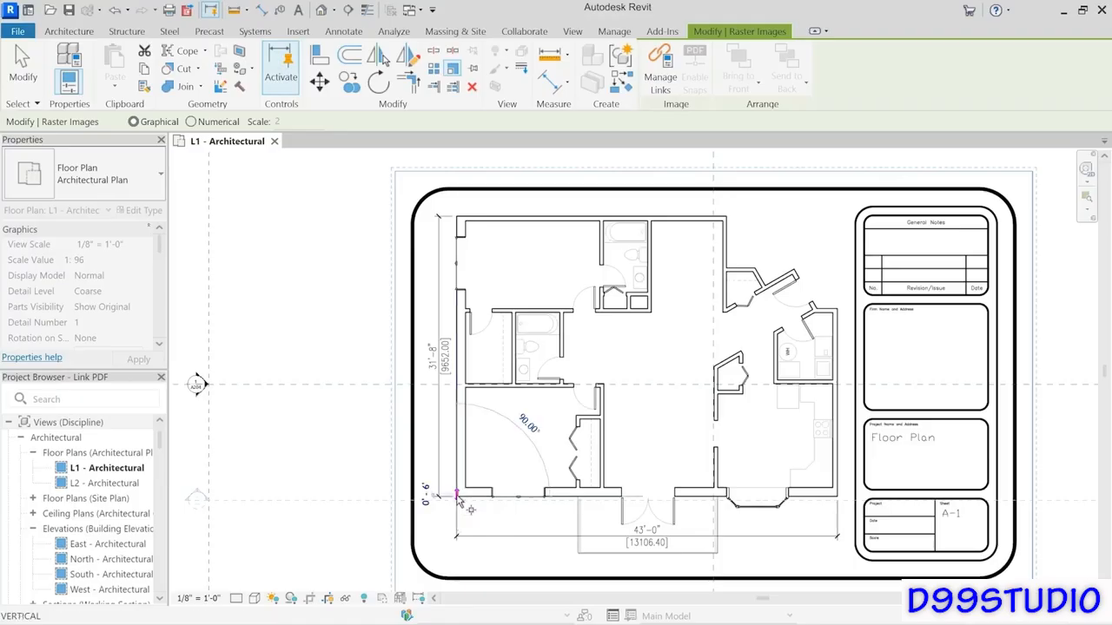
{"action": "left_click", "coordinate": [457, 216]}
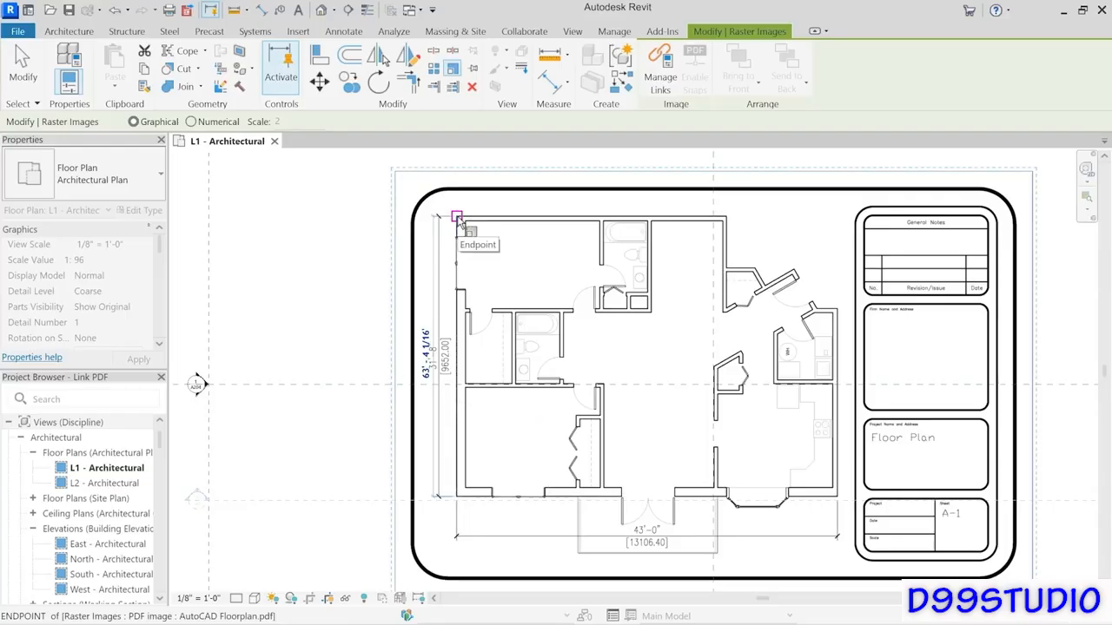
{"action": "left_click", "coordinate": [457, 216]}
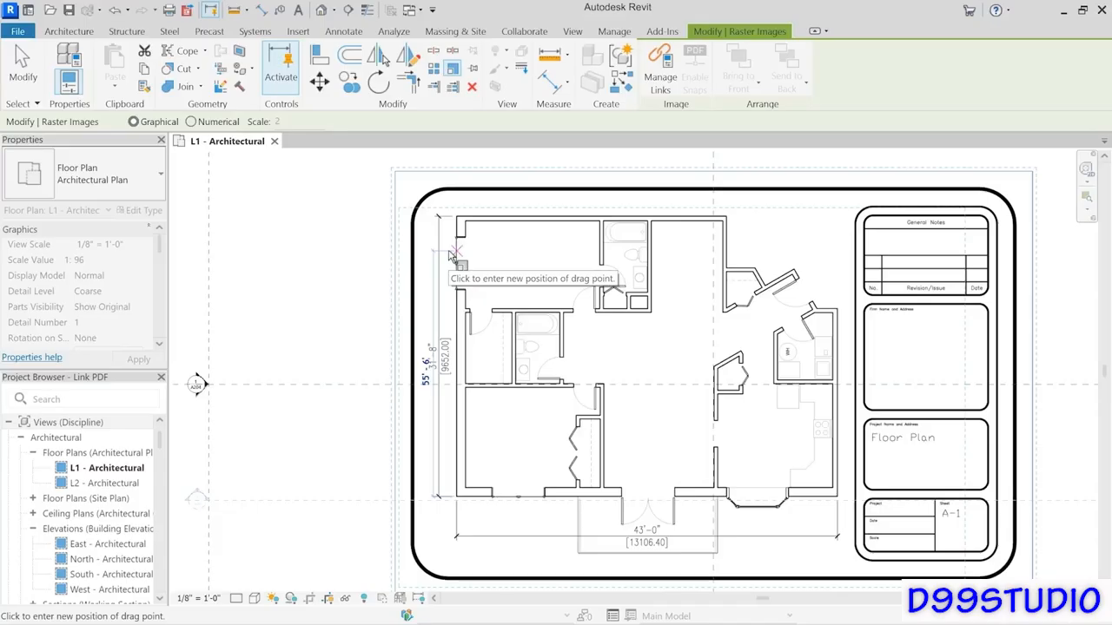
{"action": "left_click", "coordinate": [449, 253]}
{"action": "type", "text": "31 8"}
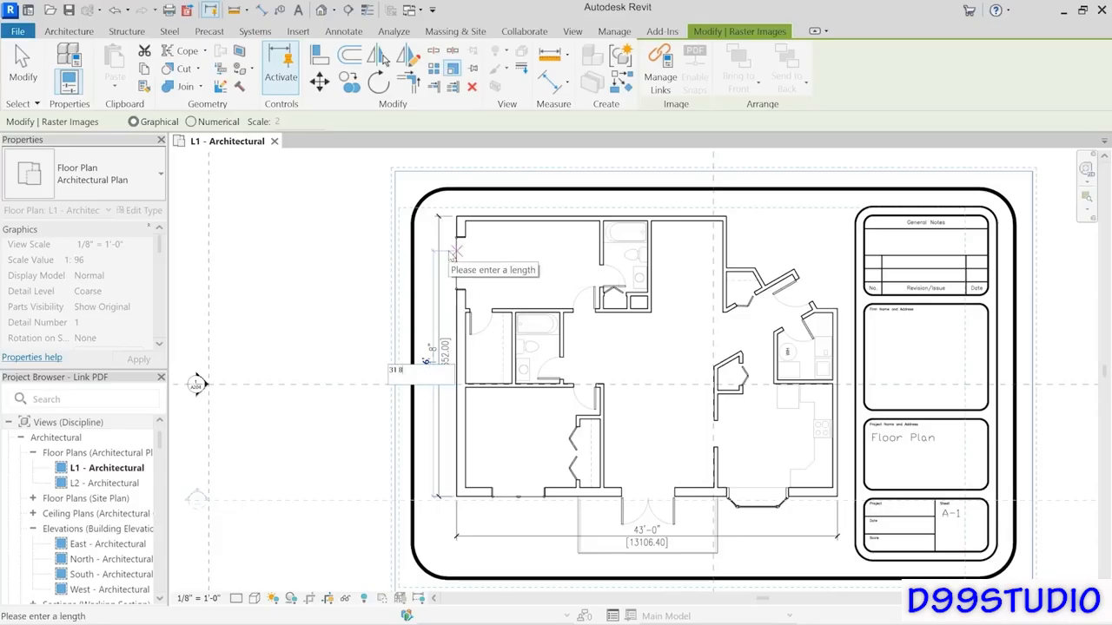
{"action": "key", "text": "Return"}
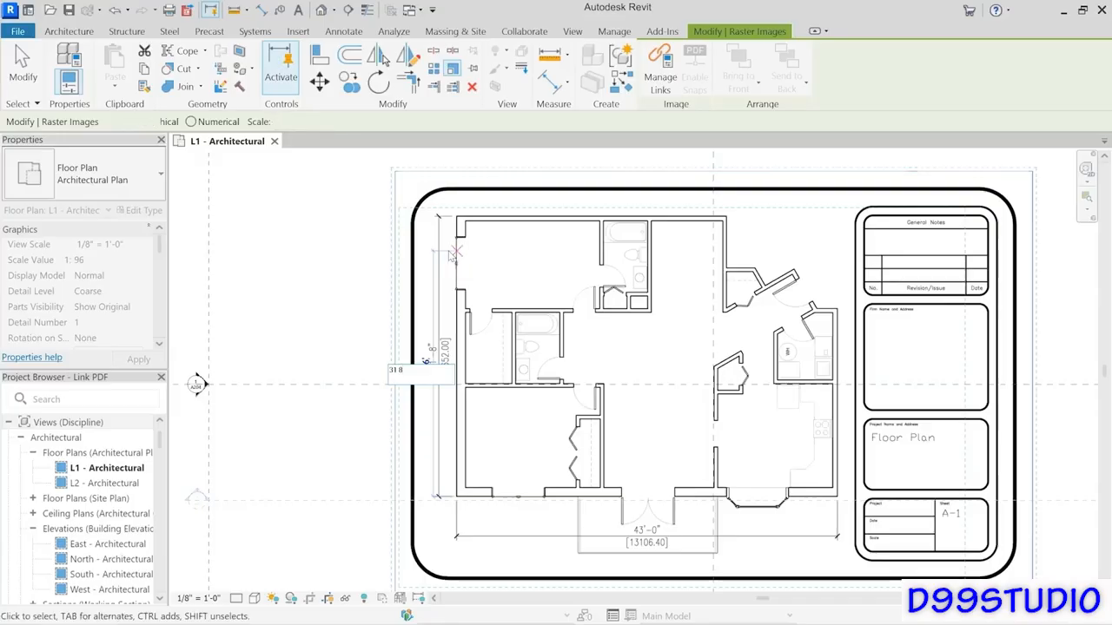
Step: Measure the west exterior wall of the scaled PDF plan between its lower and upper outer corners
{"action": "scroll", "coordinate": [438, 448], "scroll_direction": "up", "scroll_amount": 3}
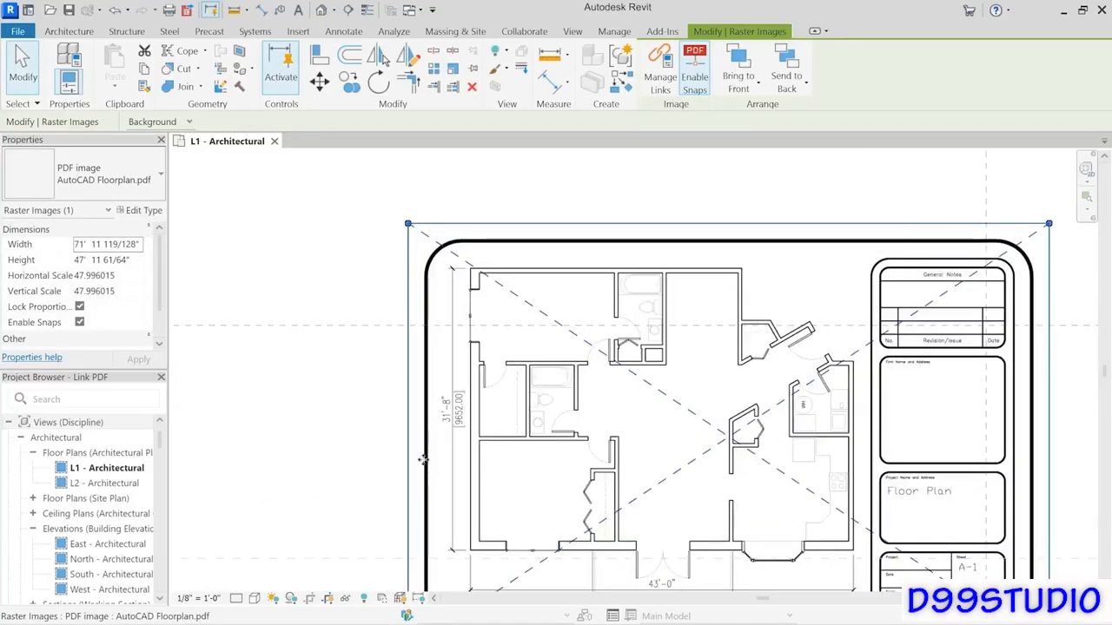
{"action": "scroll", "coordinate": [405, 464], "scroll_direction": "down", "scroll_amount": 2}
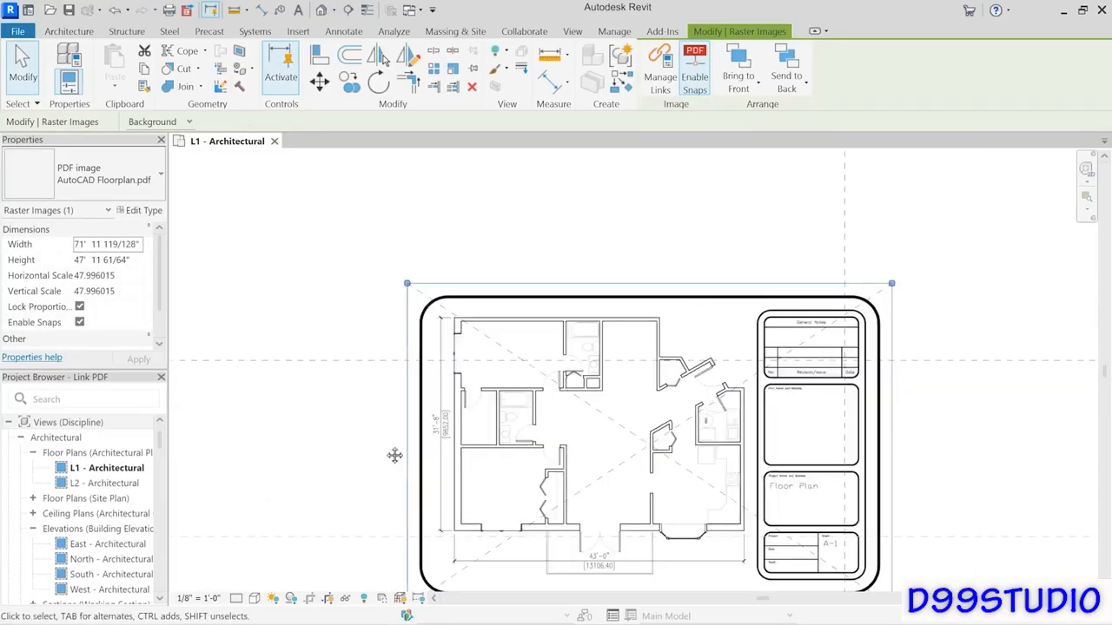
{"action": "scroll", "coordinate": [325, 391], "scroll_direction": "up", "scroll_amount": 2}
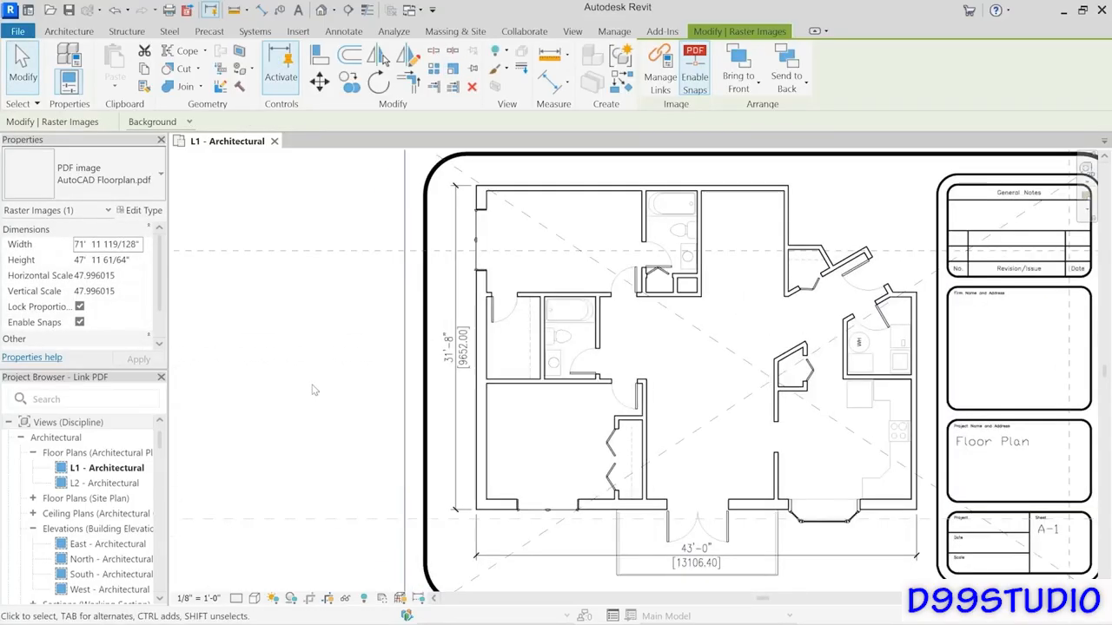
{"action": "left_click", "coordinate": [554, 78]}
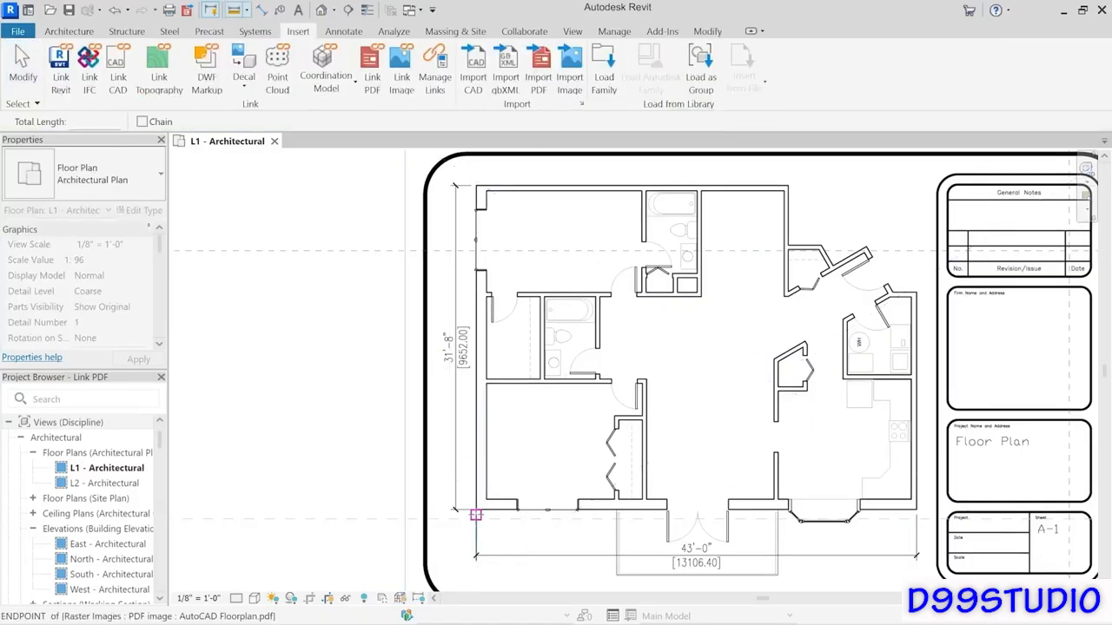
{"action": "left_click", "coordinate": [475, 510]}
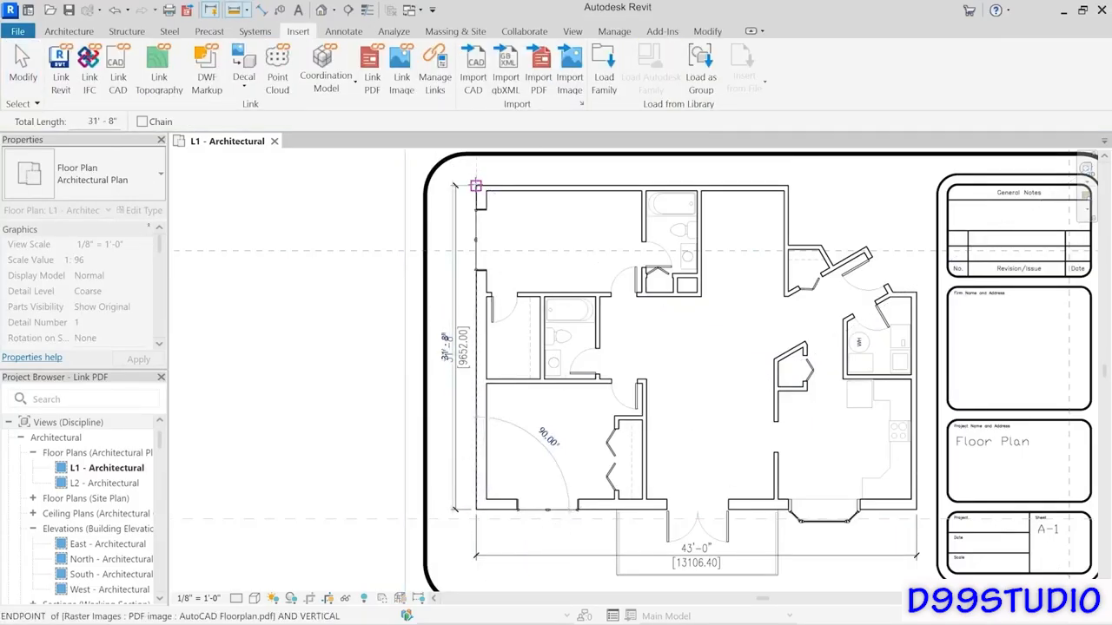
{"action": "left_click", "coordinate": [475, 186]}
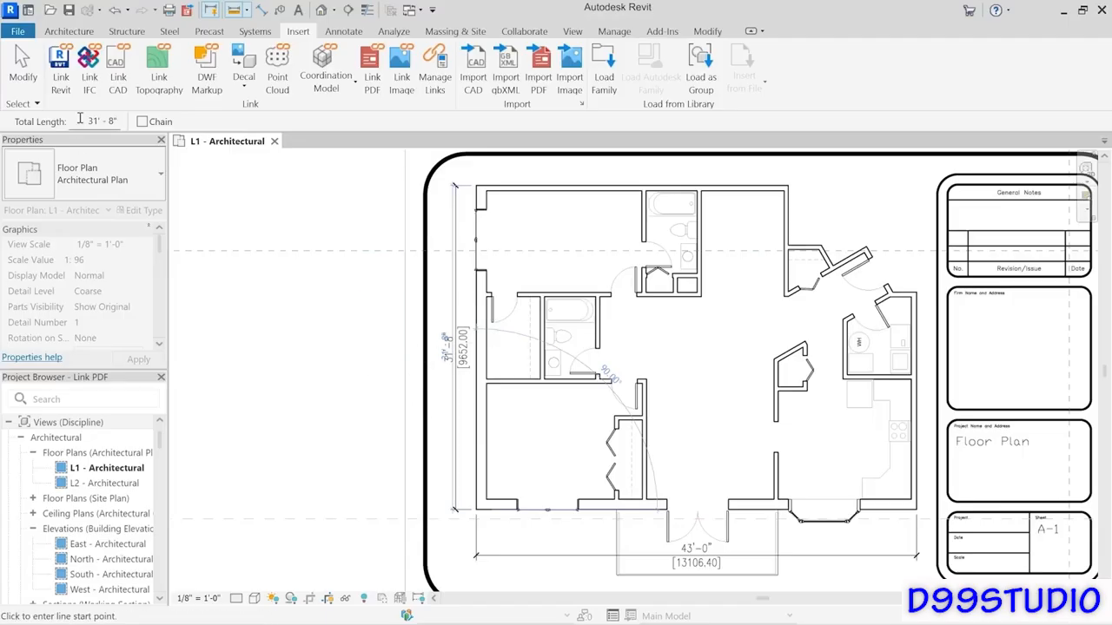
{"action": "left_click_drag", "start_coordinate": [80, 118], "coordinate": [121, 120]}
{"action": "left_click", "coordinate": [23, 62]}
{"action": "scroll", "coordinate": [356, 370], "scroll_direction": "down", "scroll_amount": 3}
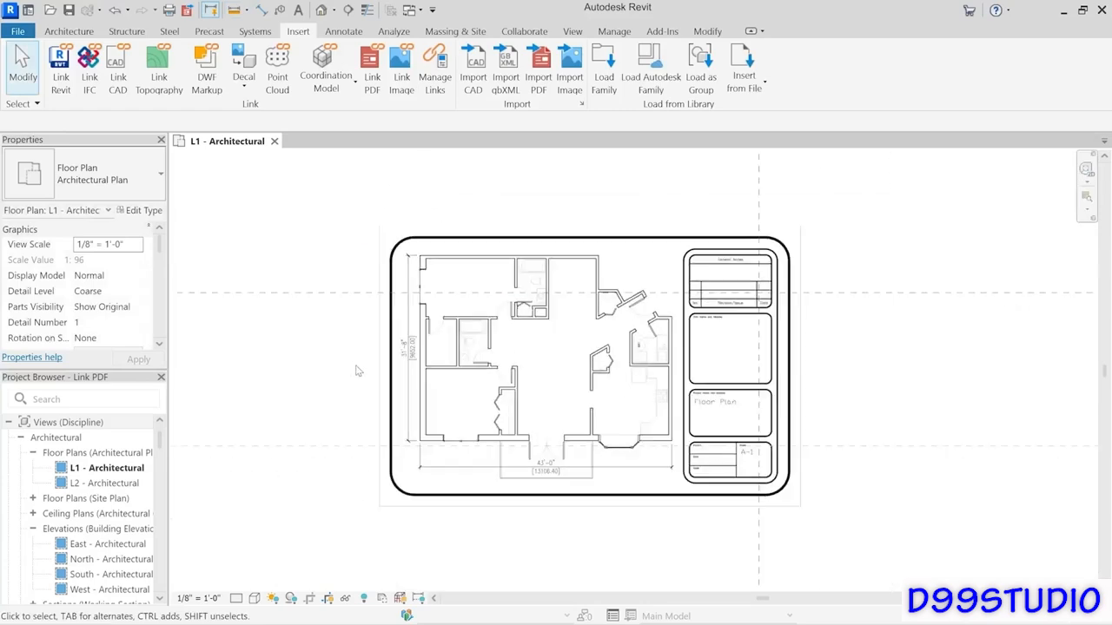
{"action": "middle_click_drag", "start_coordinate": [363, 374], "coordinate": [411, 427]}
{"action": "scroll", "coordinate": [409, 425], "scroll_direction": "down", "scroll_amount": 2}
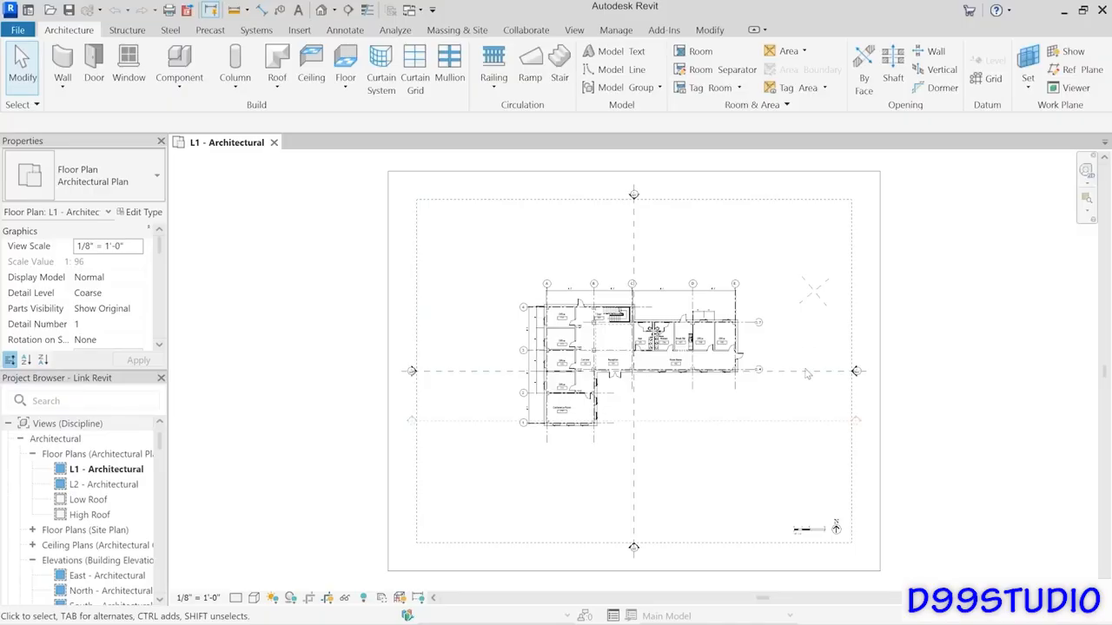
Step: Link Shed.rvt into the L1 - Architectural plan with Auto - Internal Origin to Internal Origin positioning
{"action": "left_click", "coordinate": [297, 35]}
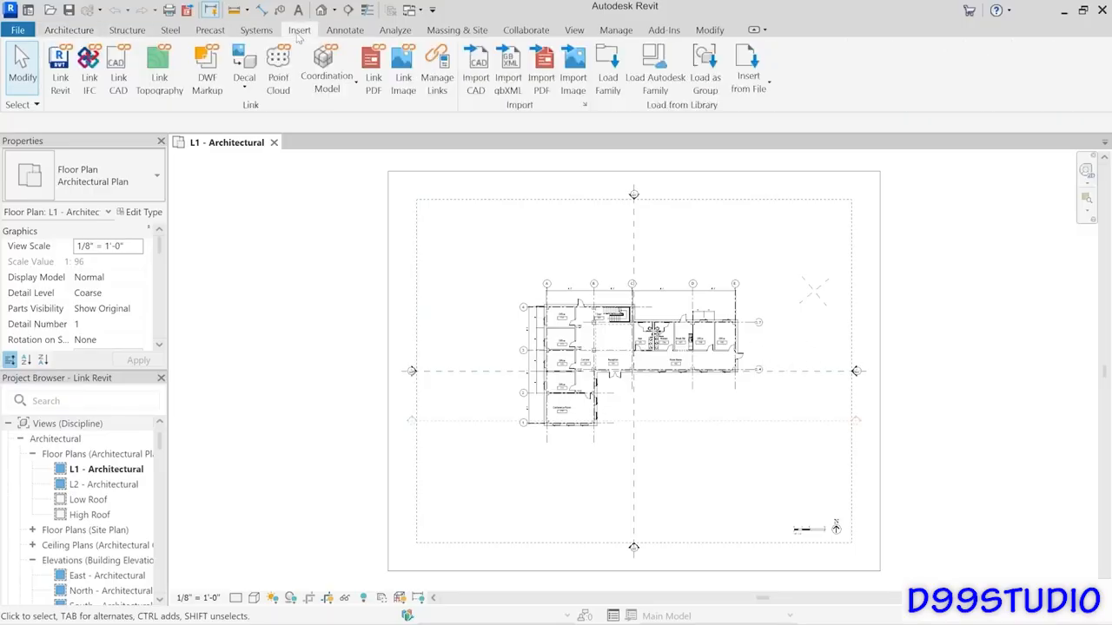
{"action": "left_click", "coordinate": [57, 96]}
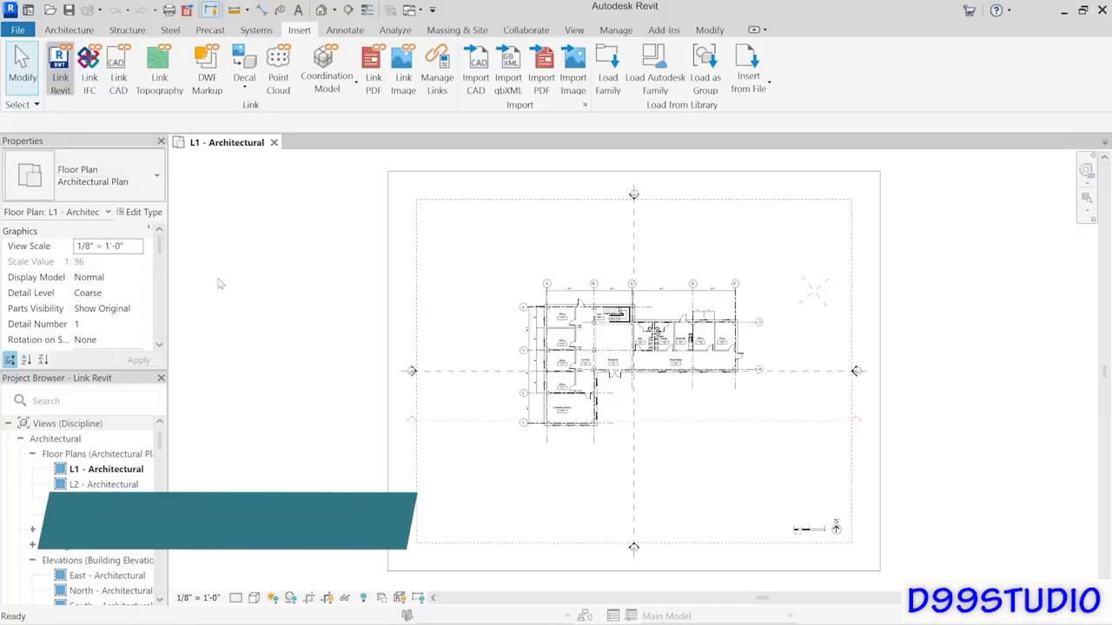
{"action": "left_click", "coordinate": [398, 383]}
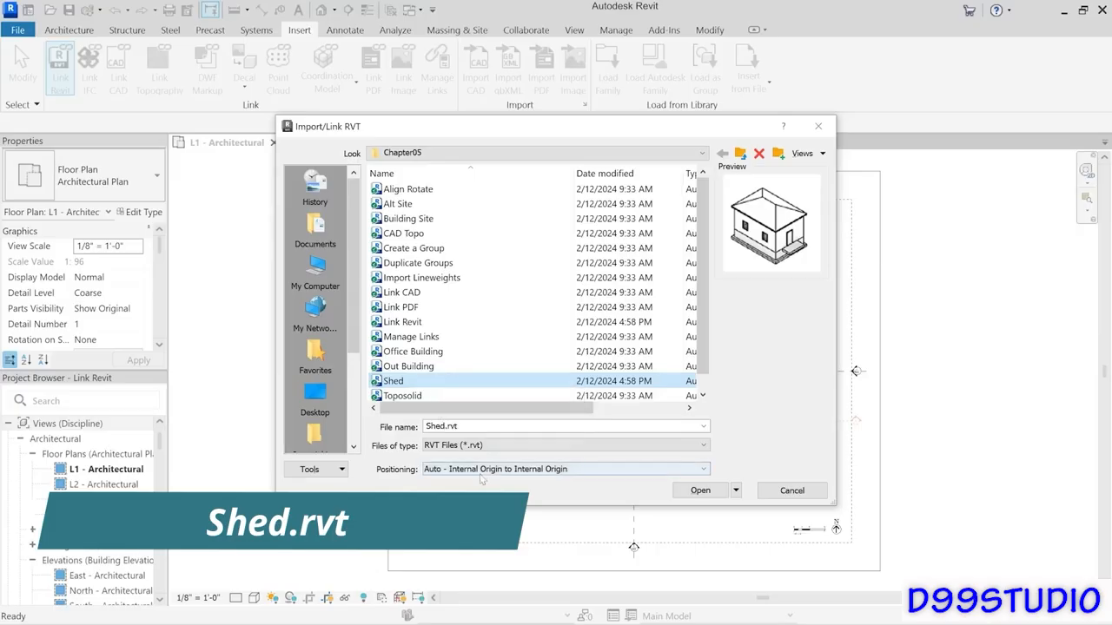
{"action": "left_click", "coordinate": [587, 473]}
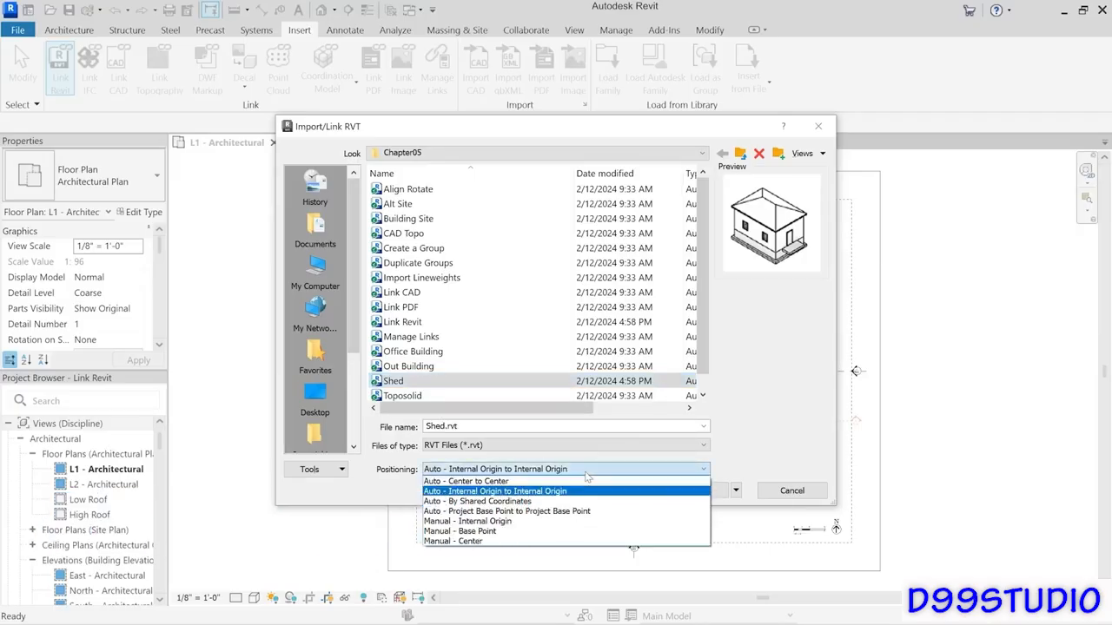
{"action": "left_click", "coordinate": [587, 473]}
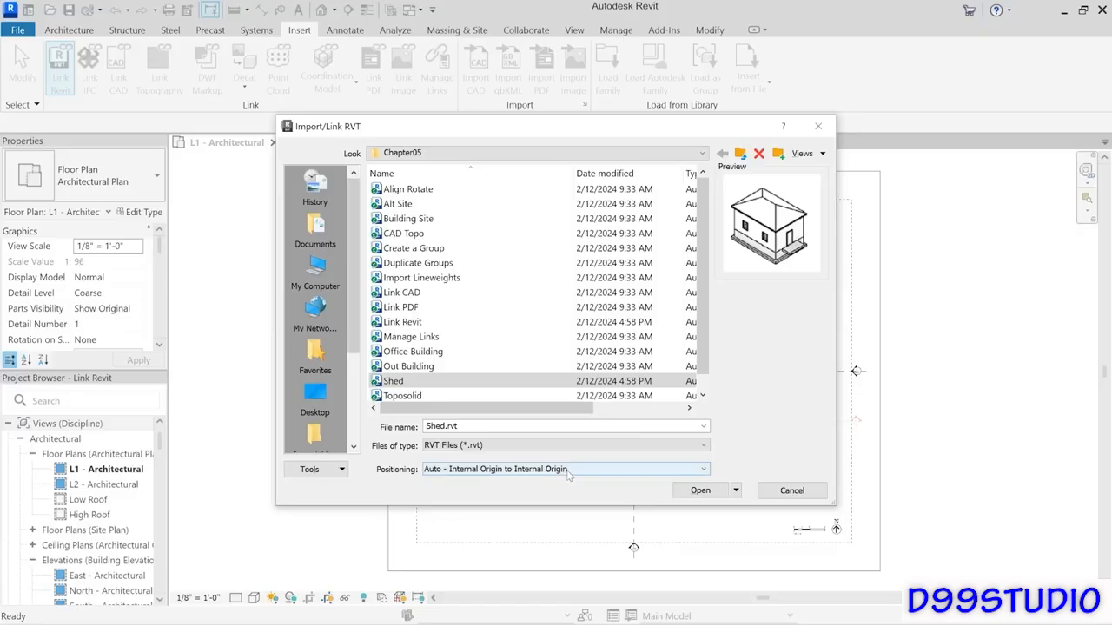
{"action": "left_click", "coordinate": [706, 492]}
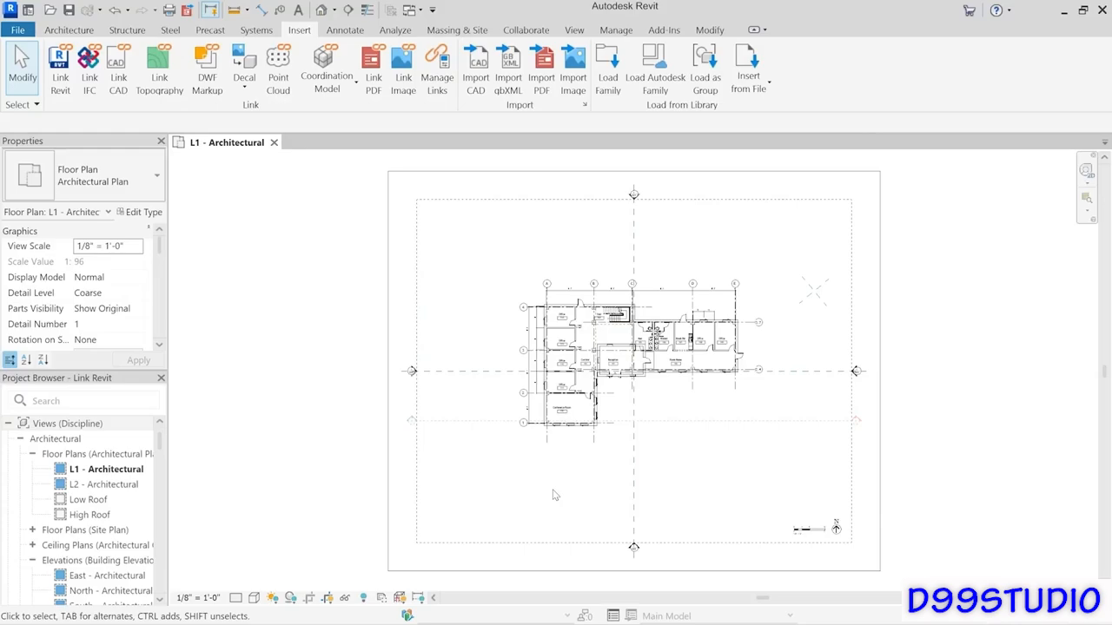
Step: Inspect the linked shed's position over the Reception area and the two crossing reference planes northeast of the building
{"action": "scroll", "coordinate": [677, 395], "scroll_direction": "up", "scroll_amount": 5}
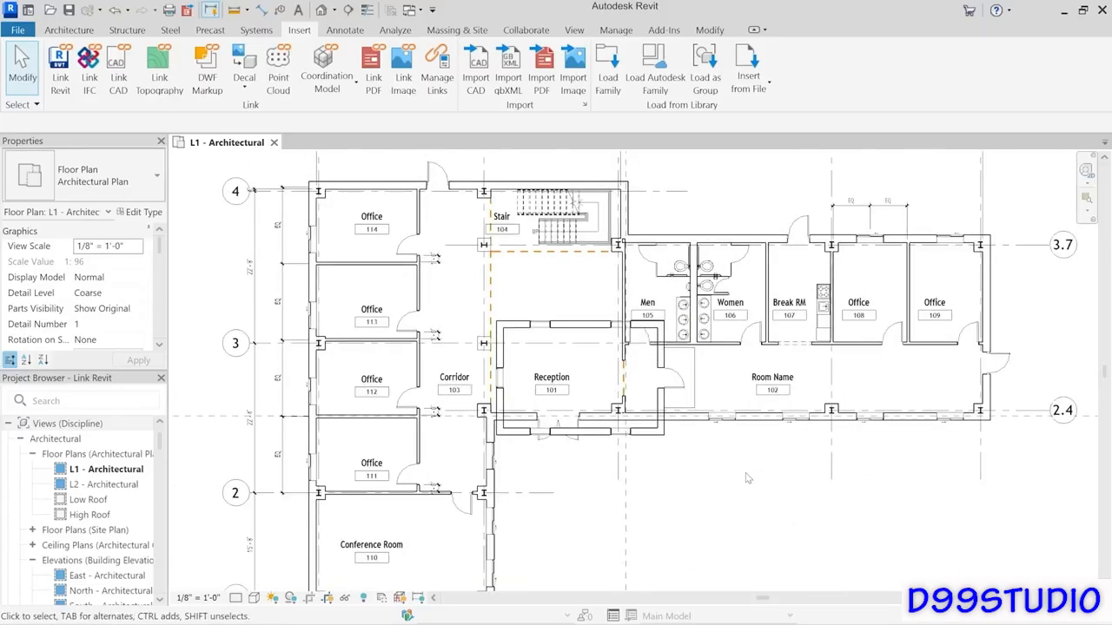
{"action": "middle_click_drag", "start_coordinate": [755, 482], "coordinate": [483, 575]}
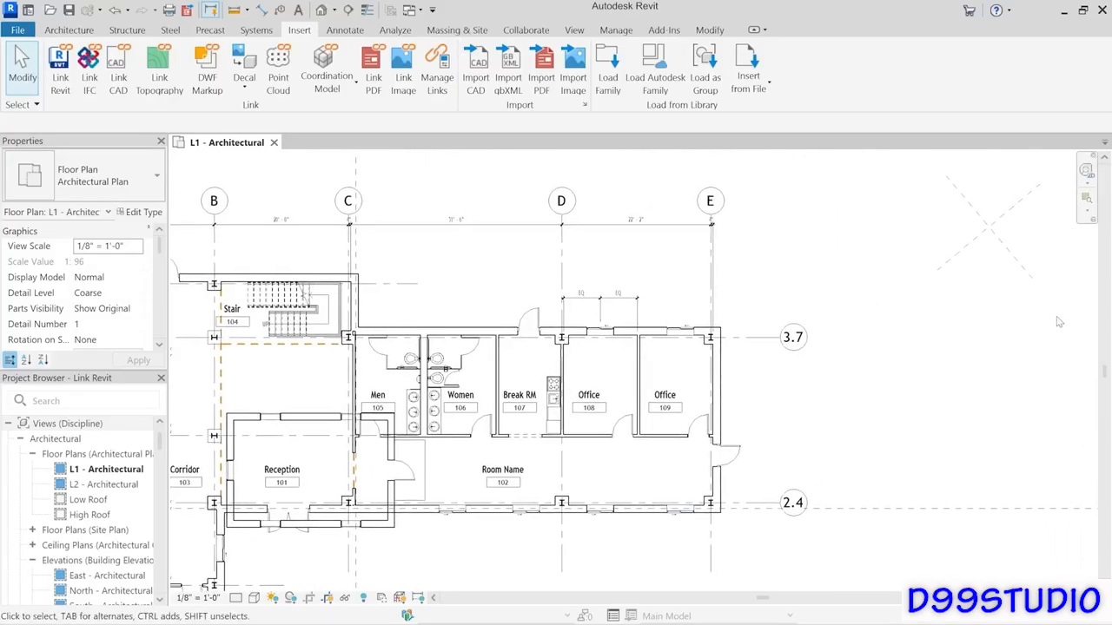
{"action": "left_click_drag", "start_coordinate": [1057, 318], "coordinate": [947, 209]}
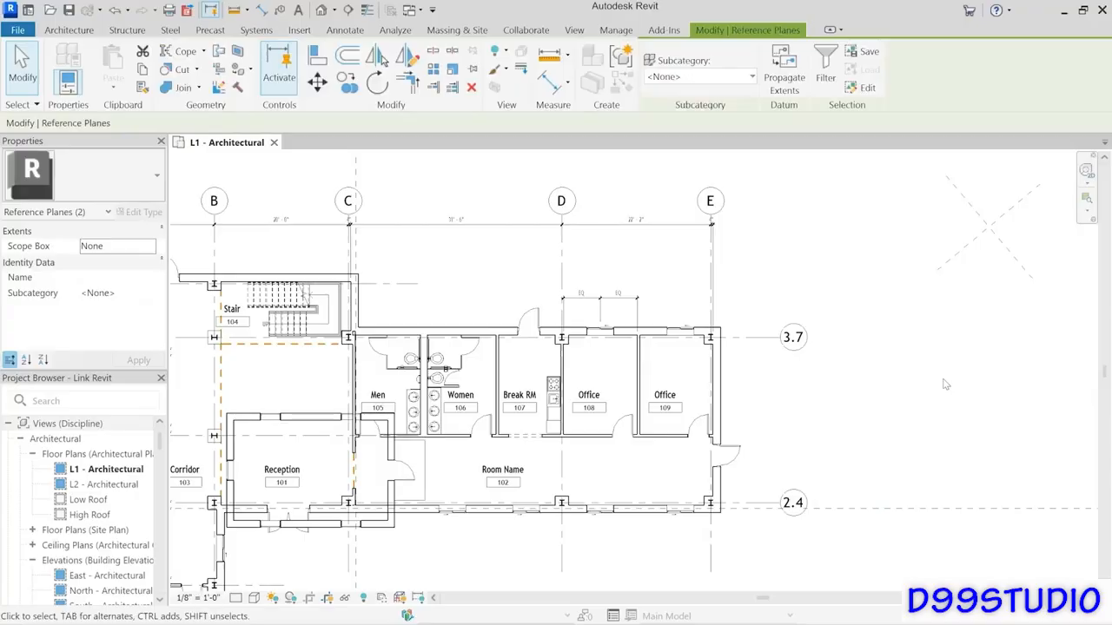
{"action": "left_click", "coordinate": [957, 380]}
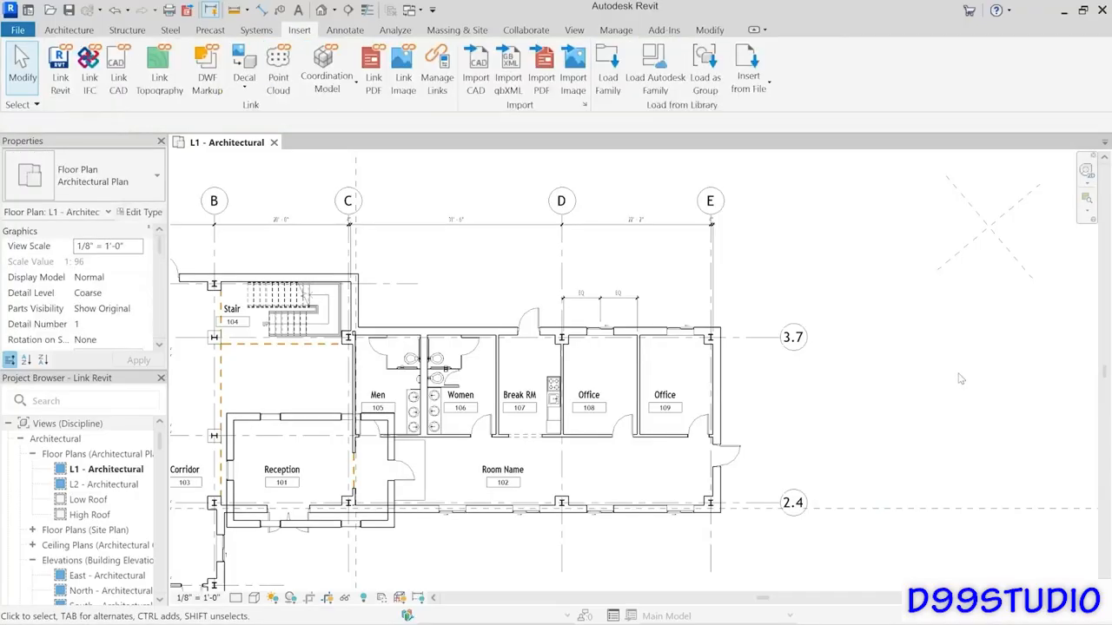
Step: Move the linked shed from its lower-right outer wall corner to the intersection of the two crossing reference planes northeast of the building
{"action": "left_click", "coordinate": [391, 527]}
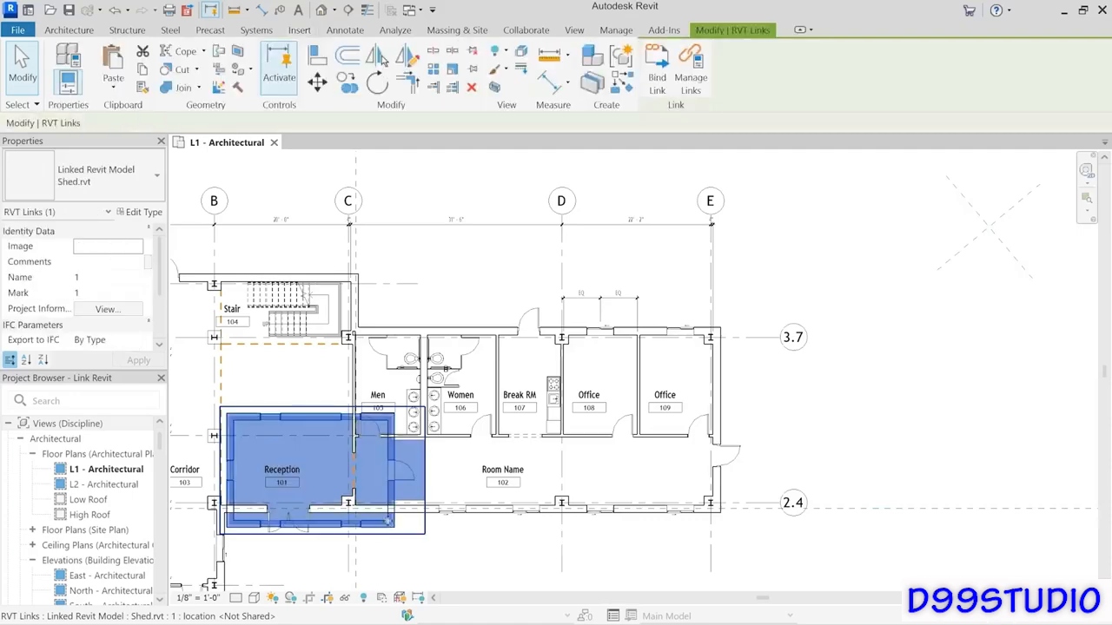
{"action": "left_click", "coordinate": [21, 105]}
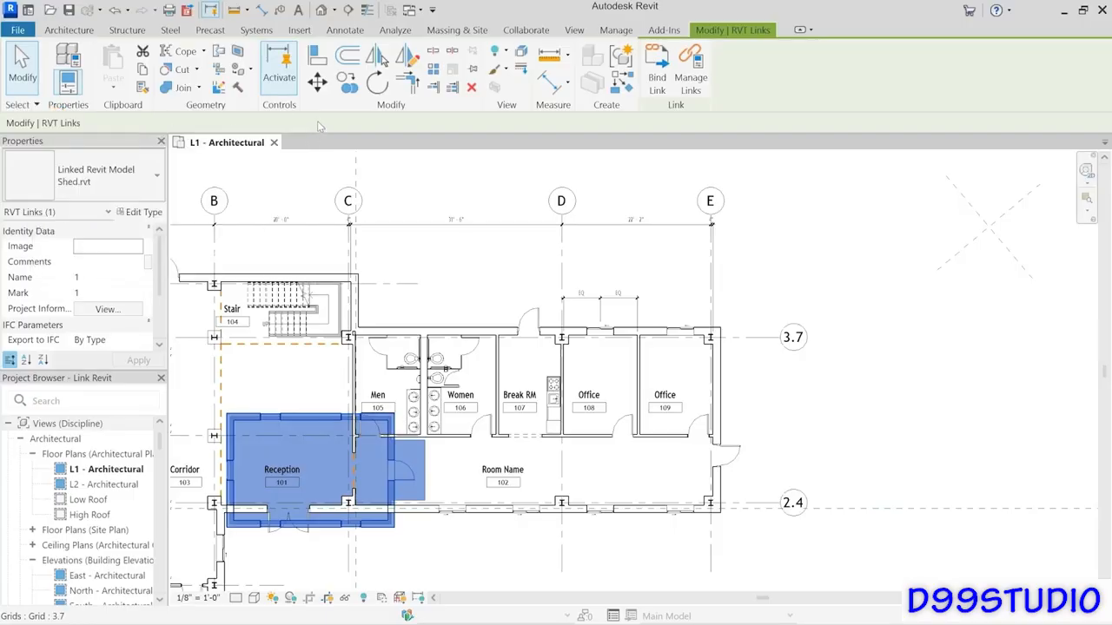
{"action": "left_click", "coordinate": [317, 85]}
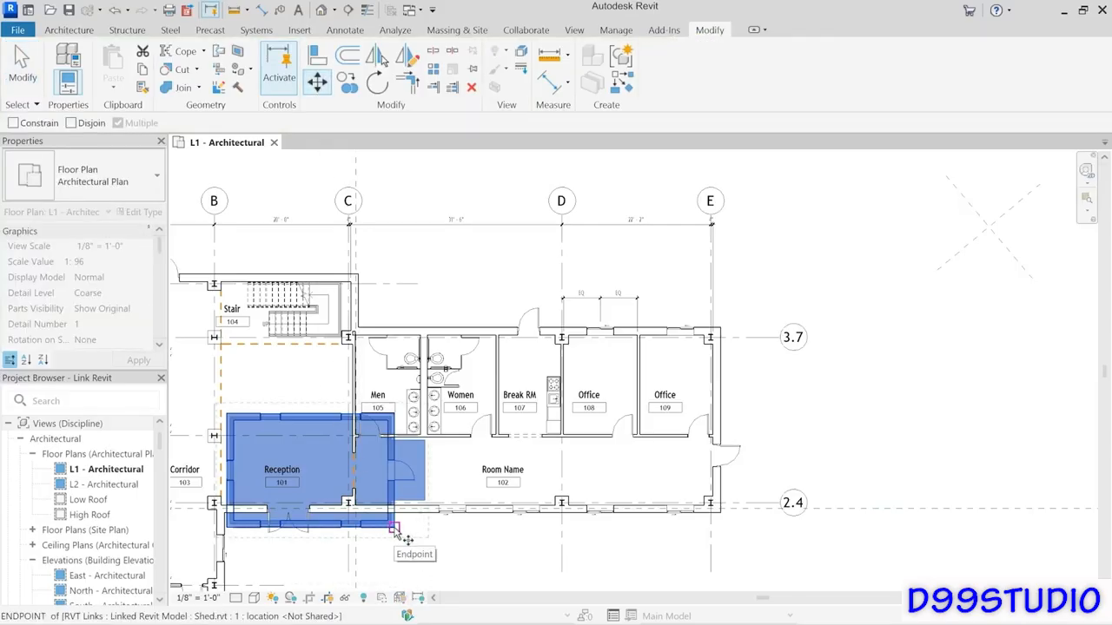
{"action": "left_click", "coordinate": [393, 526]}
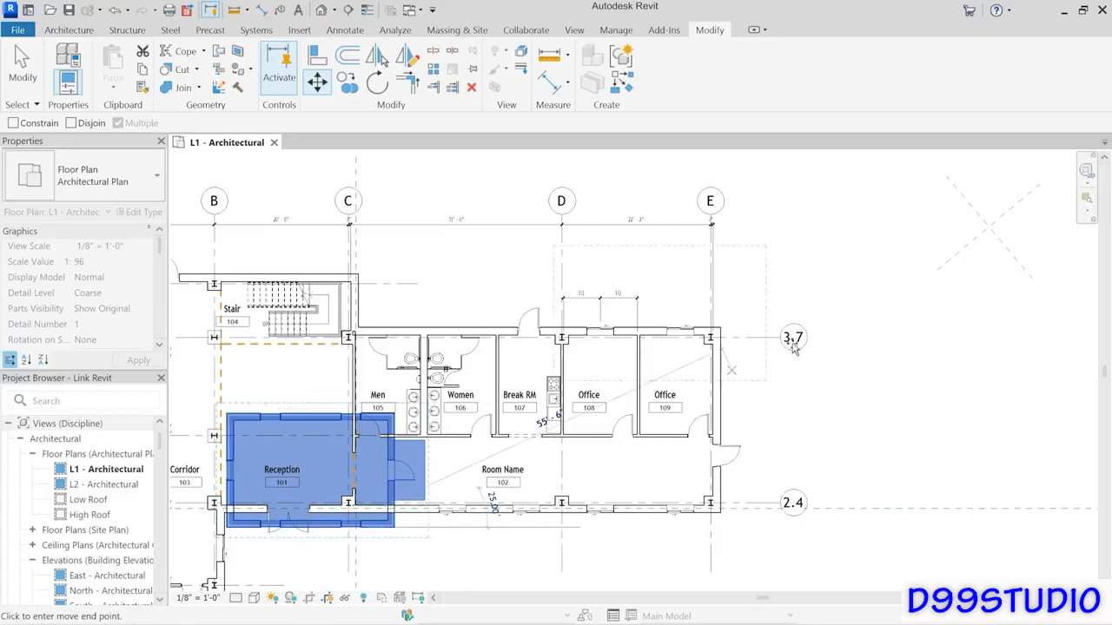
{"action": "left_click", "coordinate": [988, 229]}
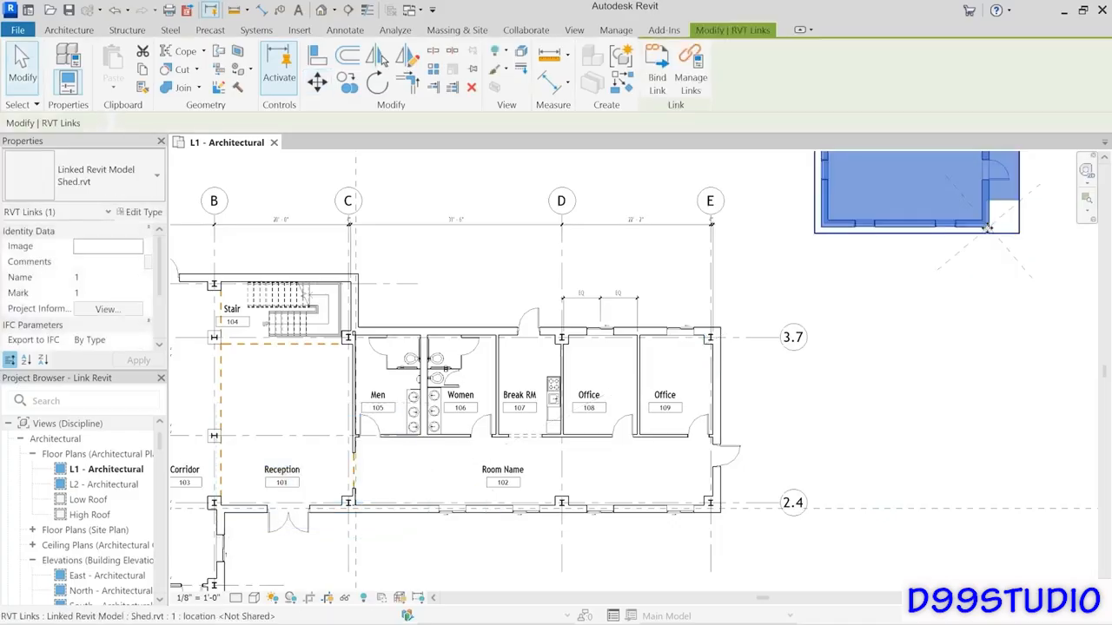
Step: Rotate the linked shed 50° clockwise about its lower-right outer corner, aligning its door-side wall with the diagonal reference plane
{"action": "middle_click_drag", "start_coordinate": [1005, 282], "coordinate": [724, 446]}
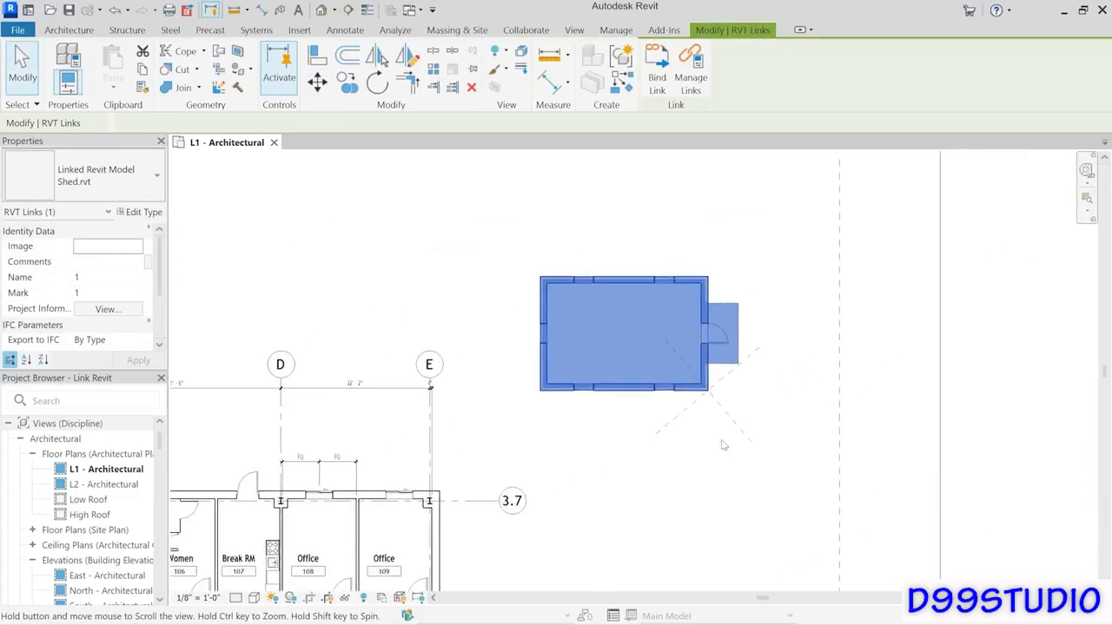
{"action": "scroll", "coordinate": [777, 353], "scroll_direction": "up", "scroll_amount": 4}
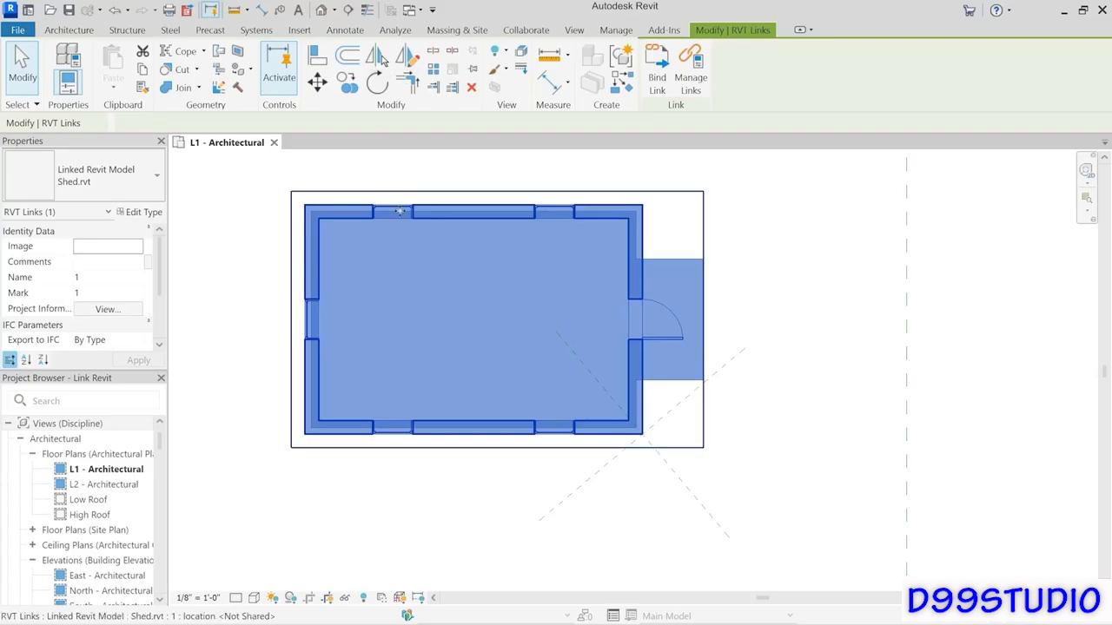
{"action": "left_click", "coordinate": [376, 82]}
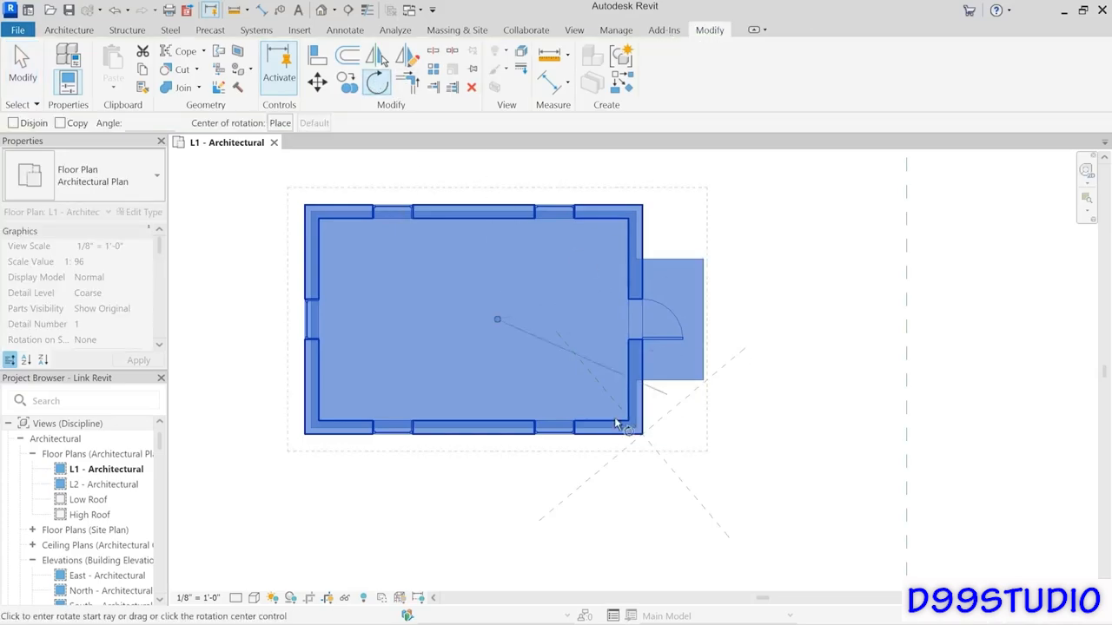
{"action": "mouse_move", "coordinate": [497, 321]}
{"action": "left_mouse_down"}
{"action": "mouse_move", "coordinate": [509, 307]}
{"action": "mouse_move", "coordinate": [455, 310]}
{"action": "mouse_move", "coordinate": [642, 435]}
{"action": "left_mouse_up"}
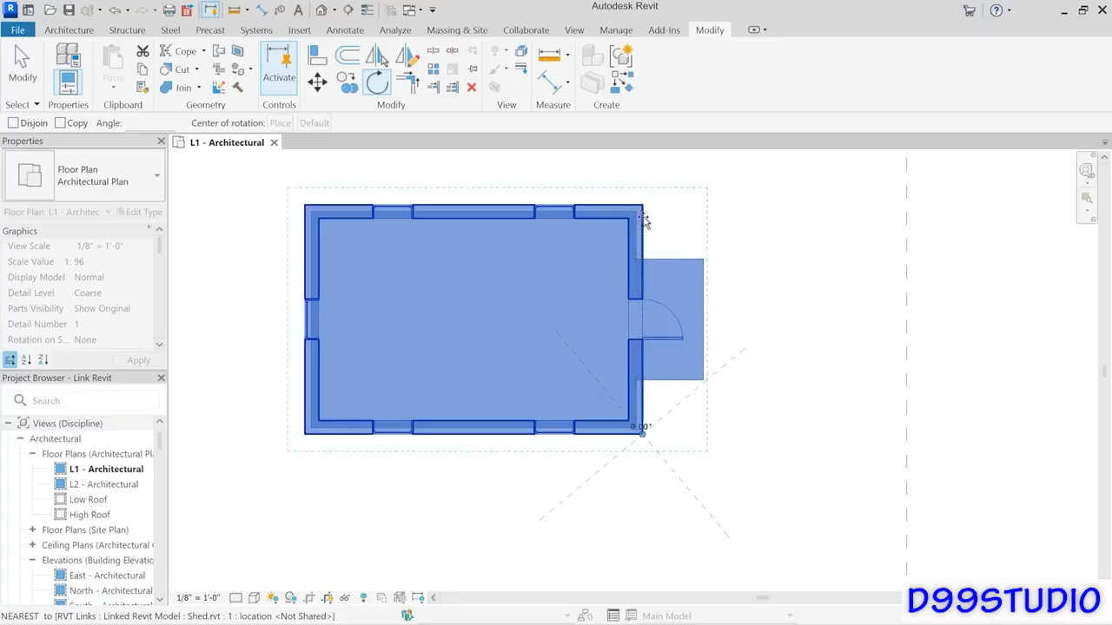
{"action": "left_click", "coordinate": [645, 220]}
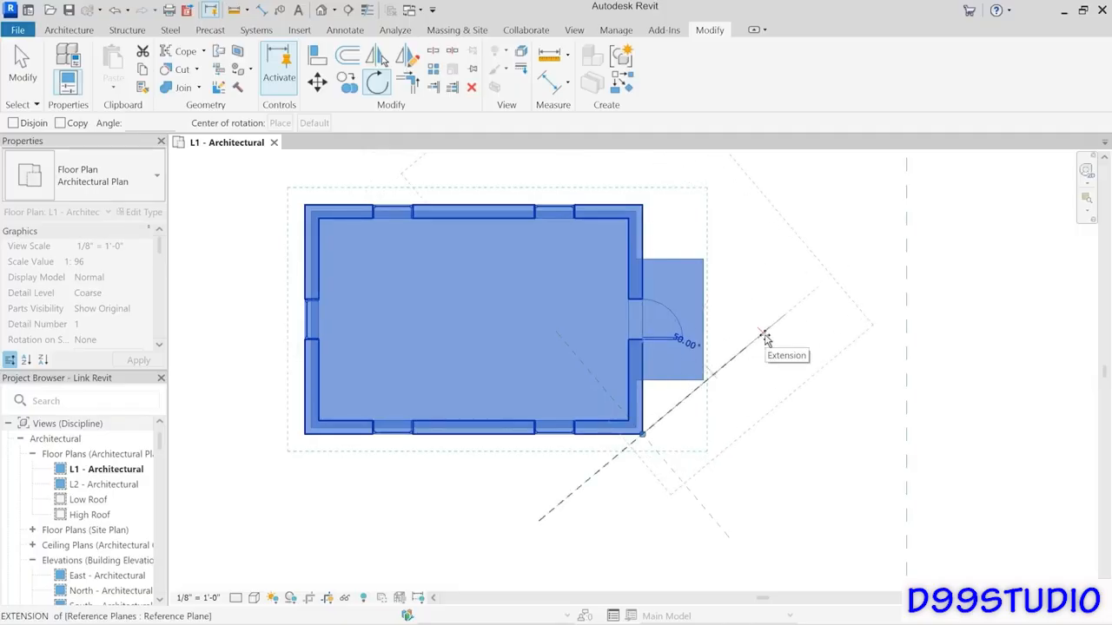
{"action": "left_click", "coordinate": [765, 337]}
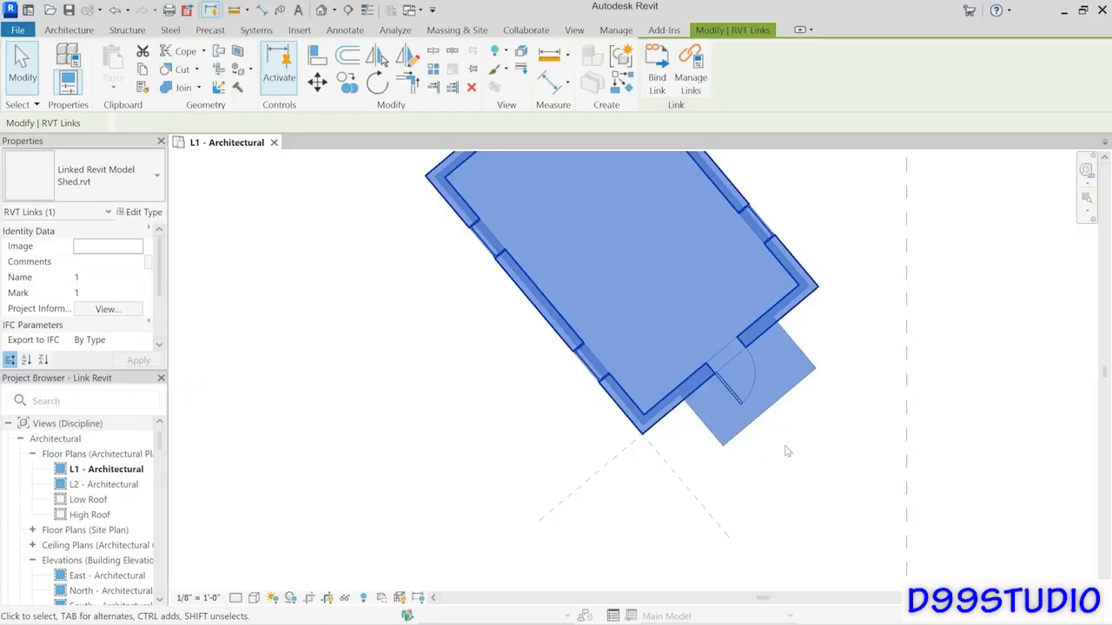
{"action": "scroll", "coordinate": [773, 432], "scroll_direction": "down", "scroll_amount": 5}
{"action": "middle_click_drag", "start_coordinate": [789, 433], "coordinate": [948, 309]}
{"action": "scroll", "coordinate": [917, 319], "scroll_direction": "down", "scroll_amount": 1}
{"action": "middle_click_drag", "start_coordinate": [899, 339], "coordinate": [810, 318]}
{"action": "left_click", "coordinate": [833, 382]}
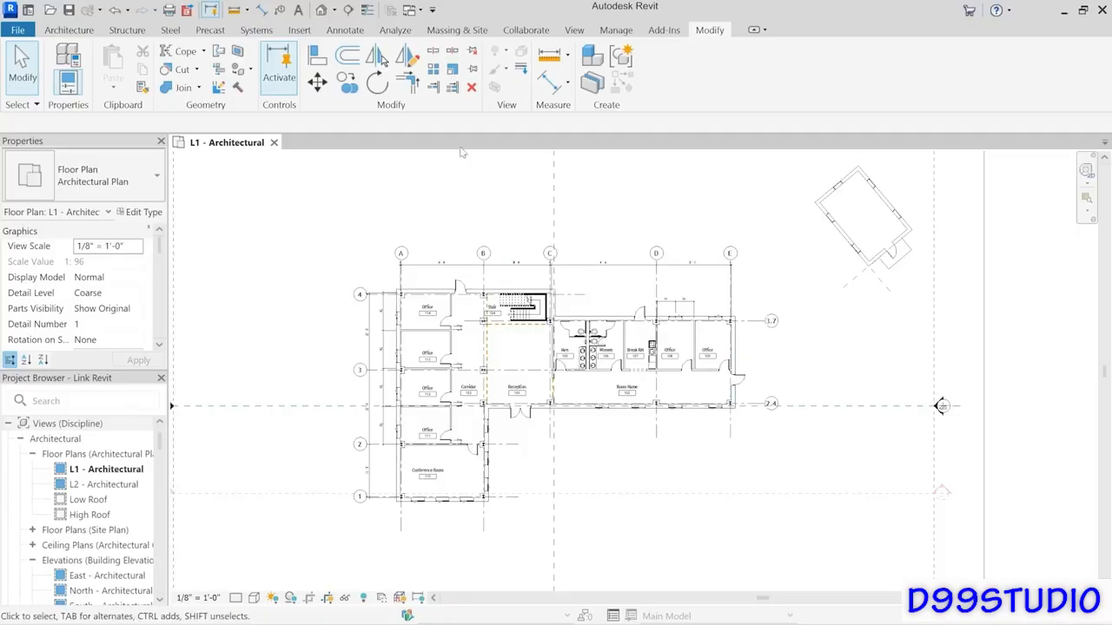
Step: Examine the reference type options for the Shed.rvt link in Manage Links
{"action": "left_click", "coordinate": [627, 31]}
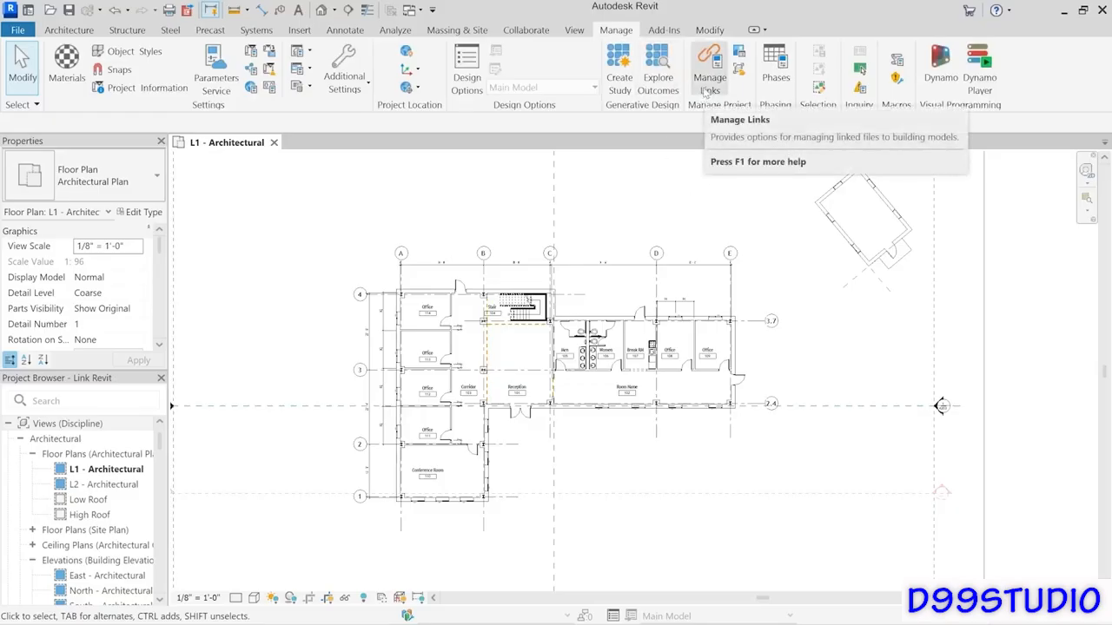
{"action": "left_click", "coordinate": [705, 93]}
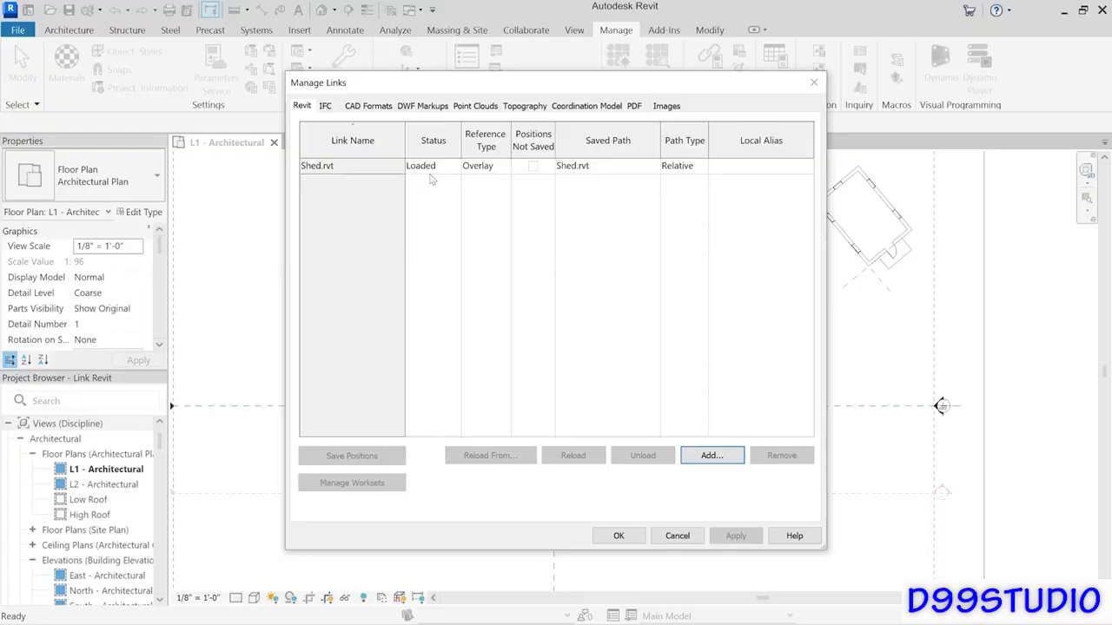
{"action": "left_click", "coordinate": [507, 168]}
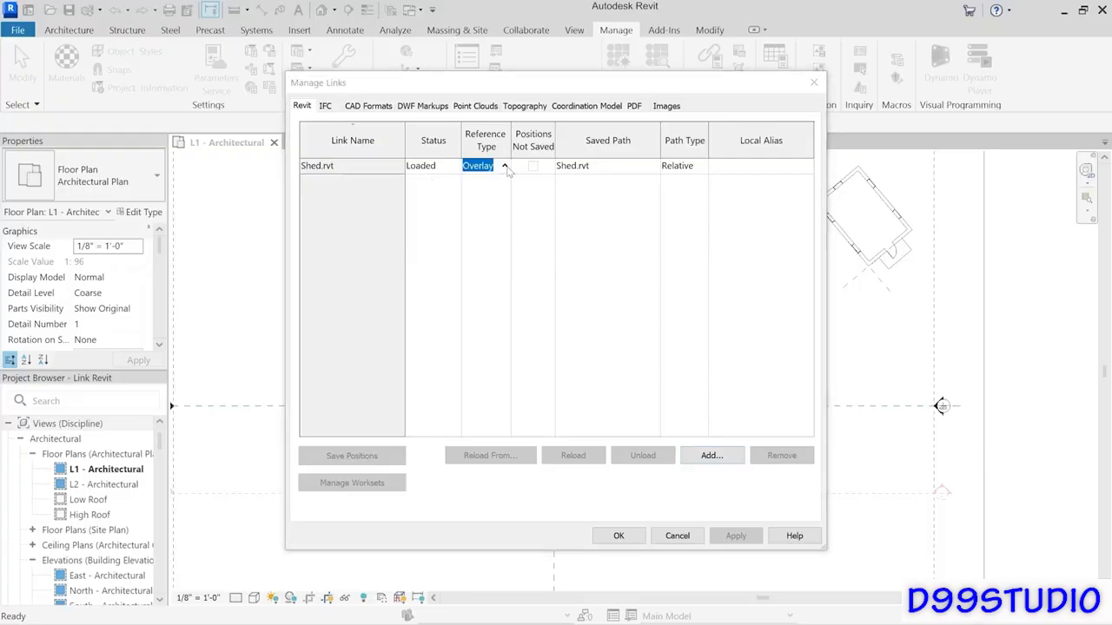
{"action": "left_click", "coordinate": [505, 166]}
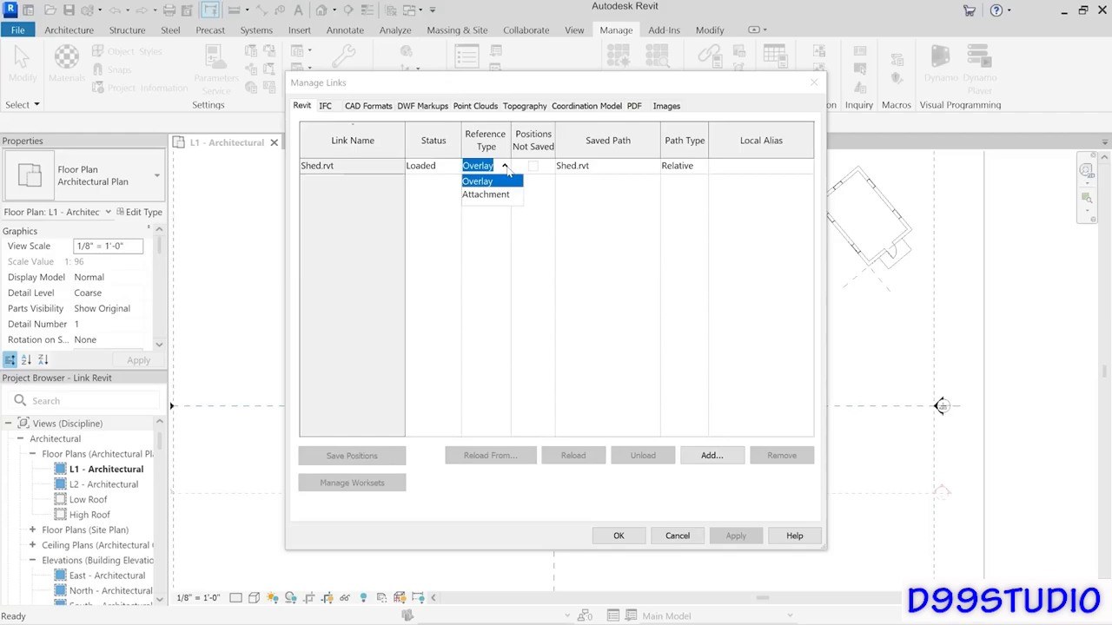
{"action": "left_click", "coordinate": [508, 171]}
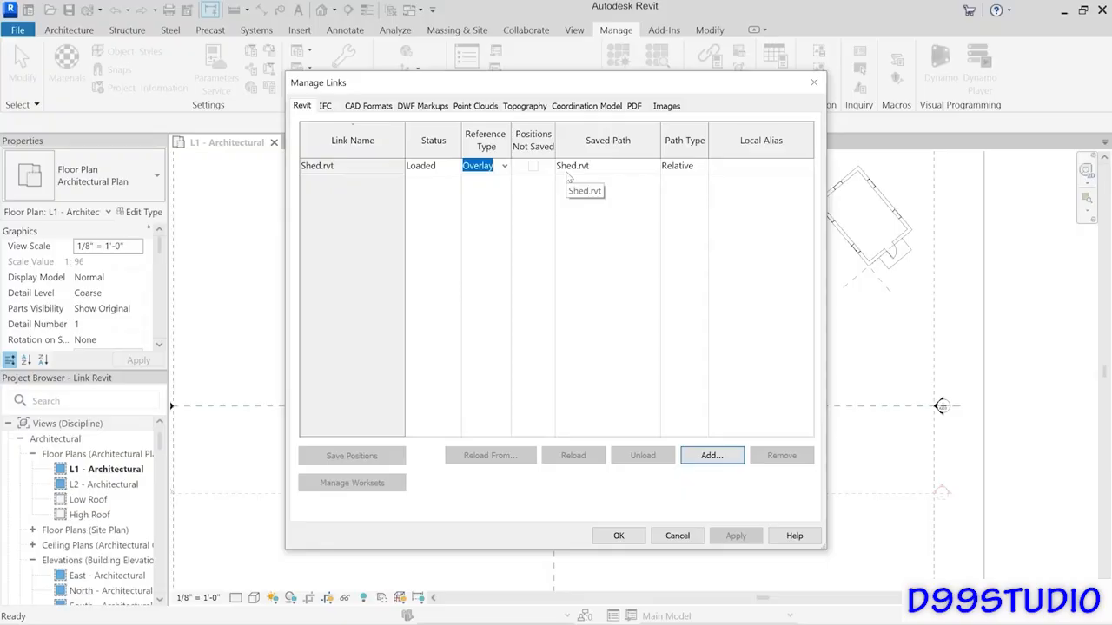
Step: Try the Absolute path type for the Shed.rvt link, restore it to Relative, and close Manage Links
{"action": "left_click", "coordinate": [681, 166]}
{"action": "left_click", "coordinate": [701, 166]}
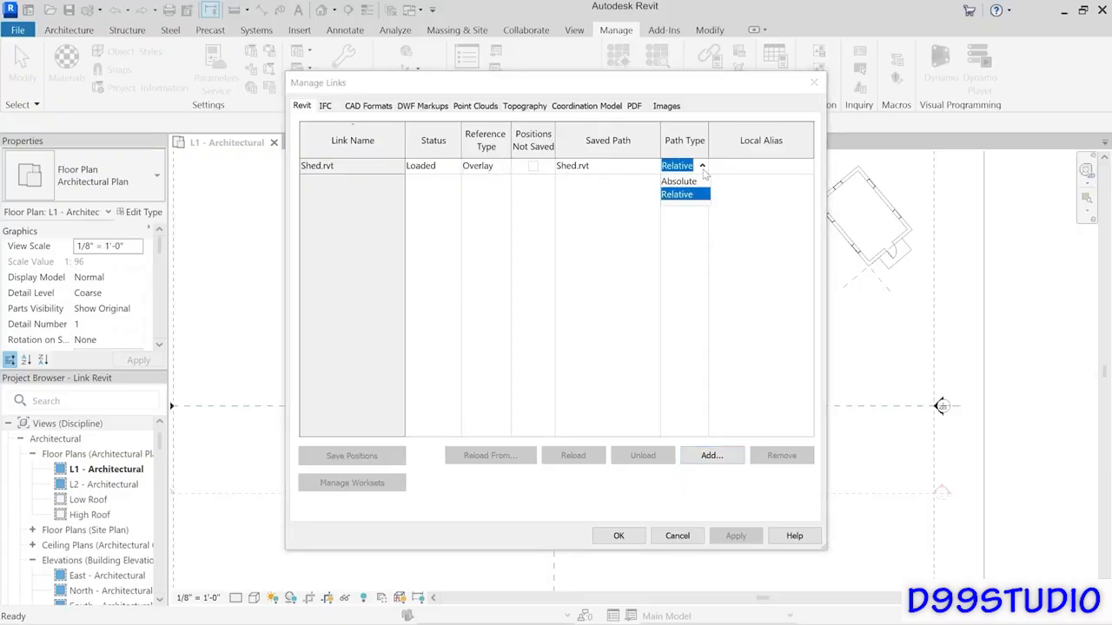
{"action": "left_click", "coordinate": [671, 182]}
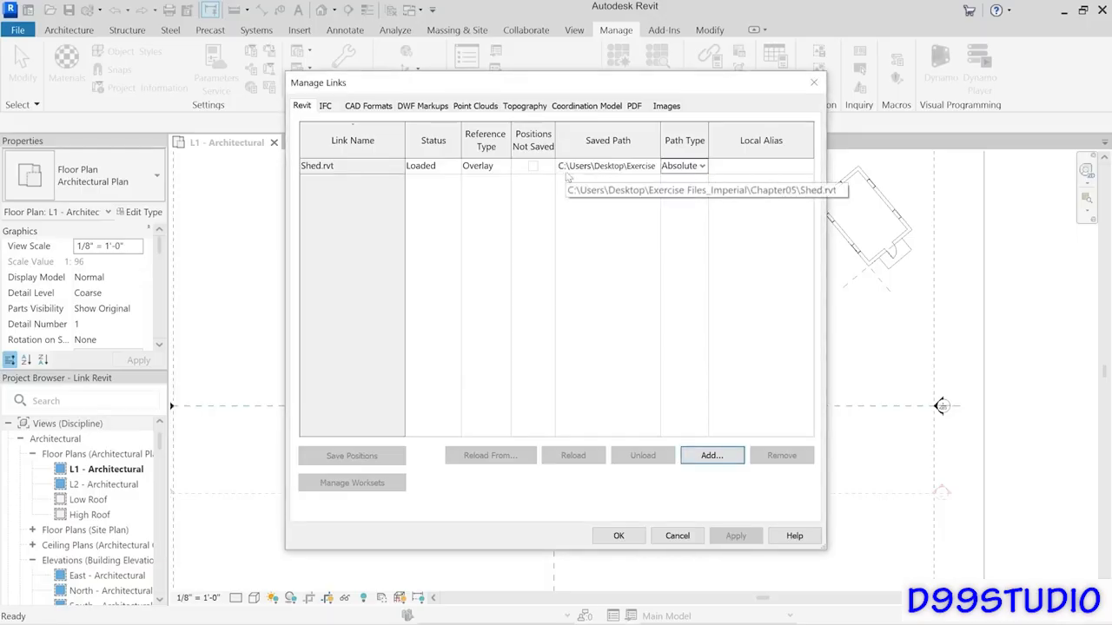
{"action": "left_click", "coordinate": [701, 166]}
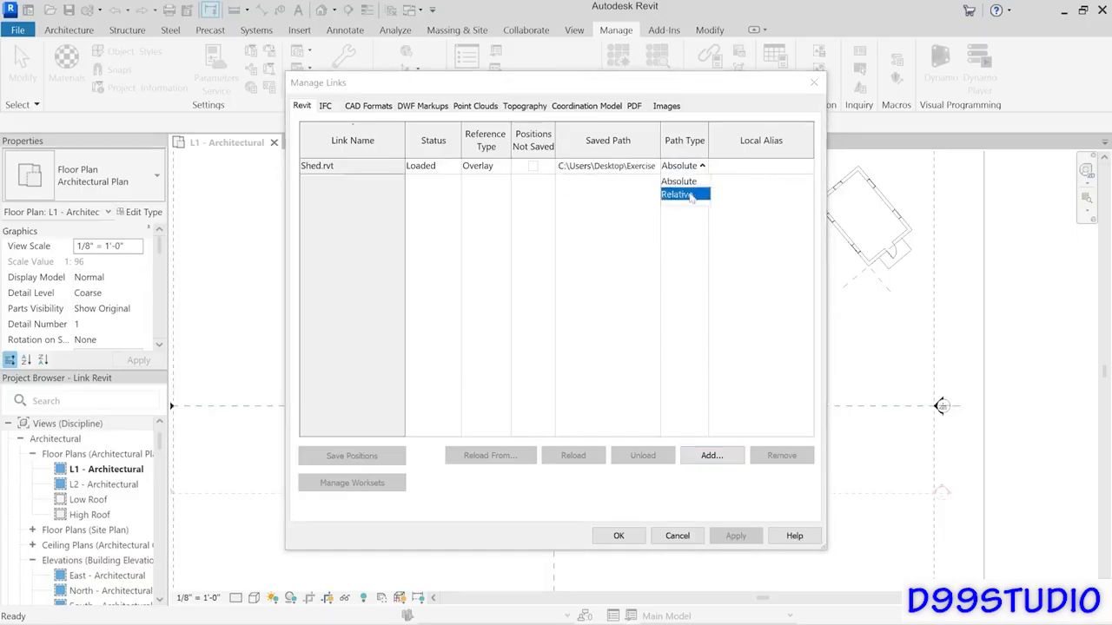
{"action": "left_click", "coordinate": [693, 197]}
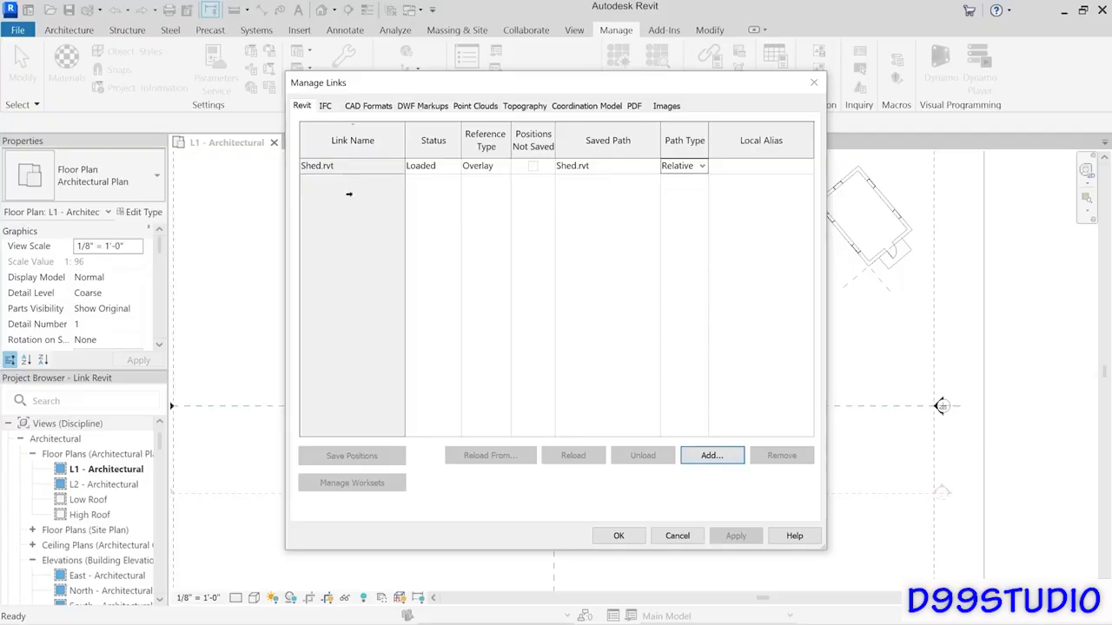
{"action": "left_click", "coordinate": [344, 167]}
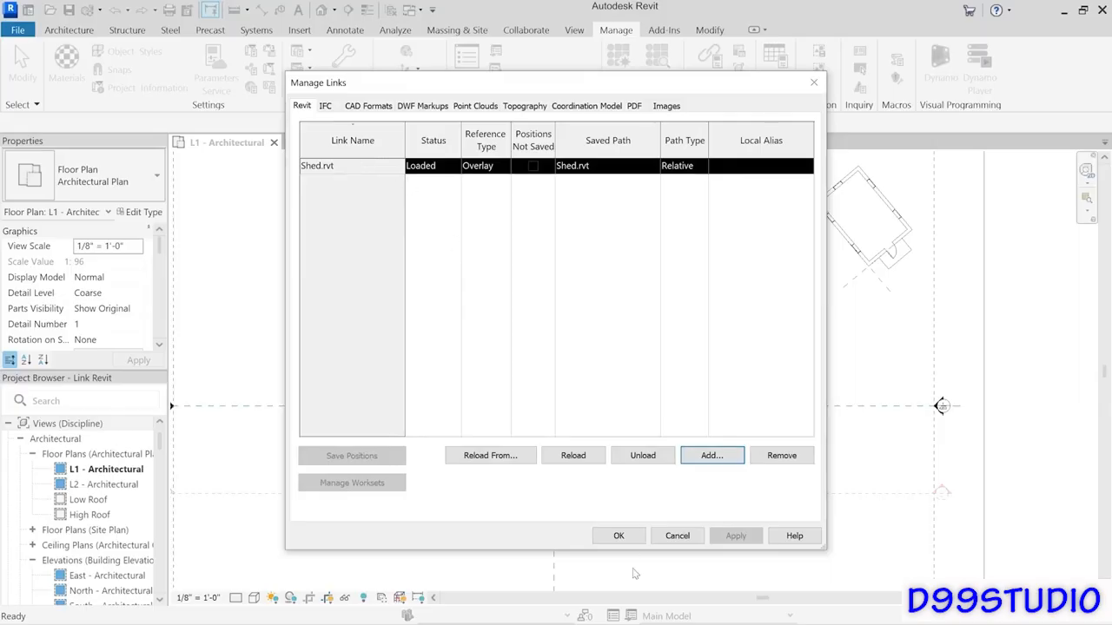
{"action": "left_click", "coordinate": [630, 537]}
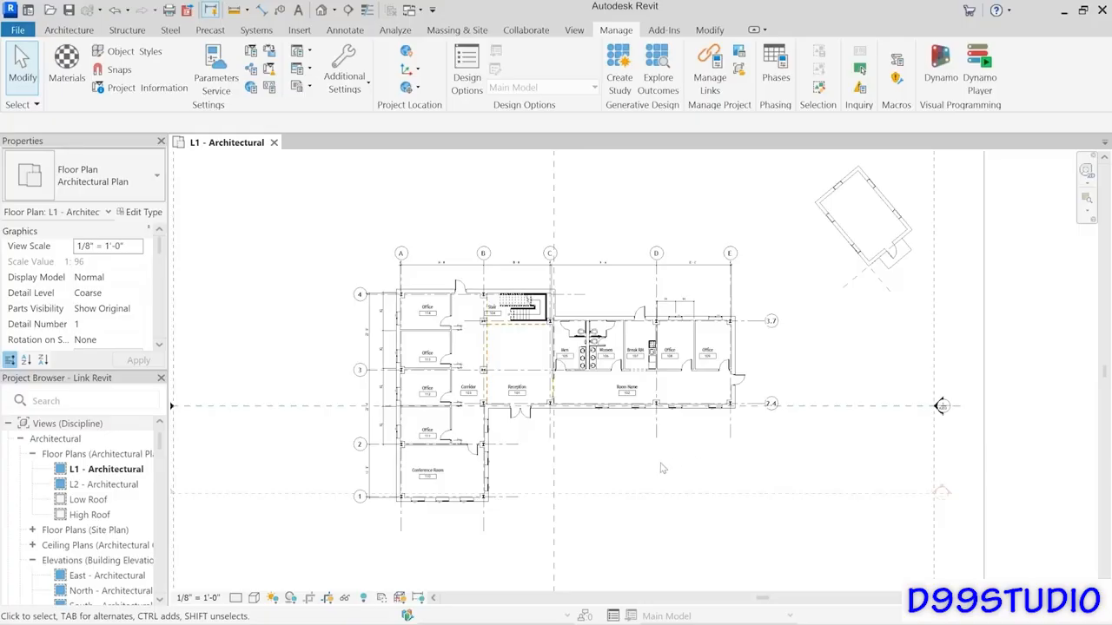
Step: Find Shed.rvt under Revit Links in the Project Browser and review the management commands available for it
{"action": "left_click", "coordinate": [158, 443]}
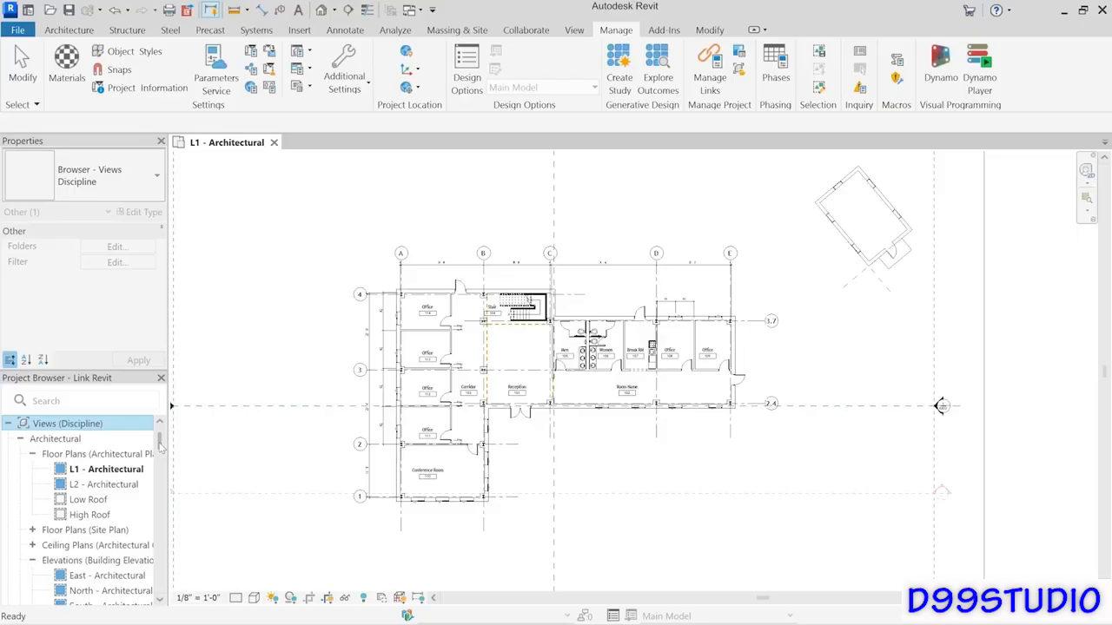
{"action": "left_click_drag", "start_coordinate": [159, 443], "coordinate": [161, 602]}
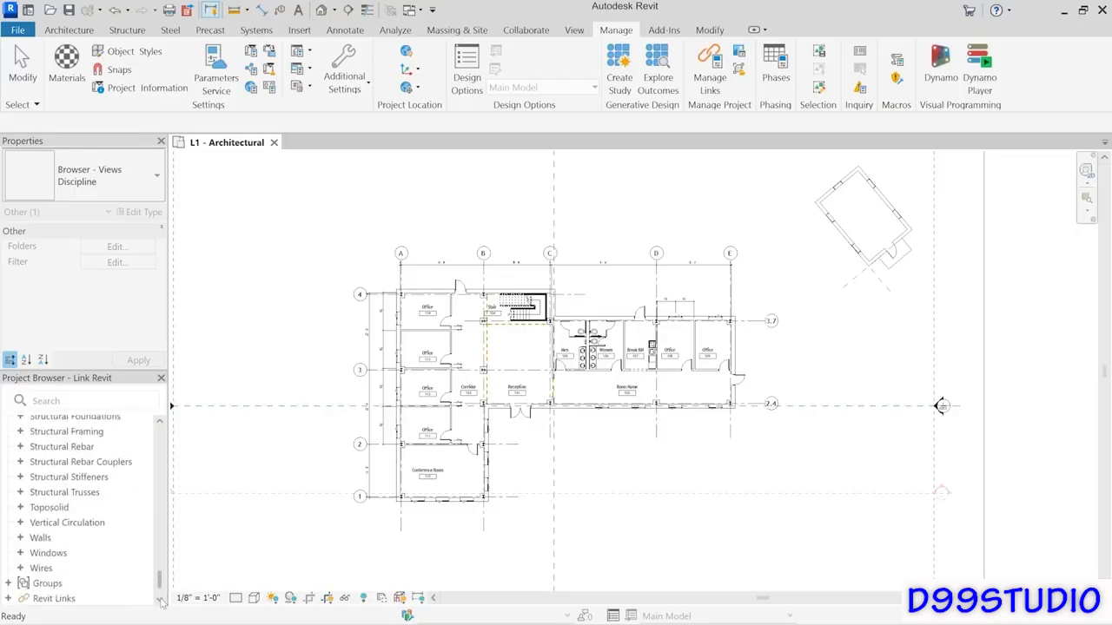
{"action": "left_click", "coordinate": [61, 602]}
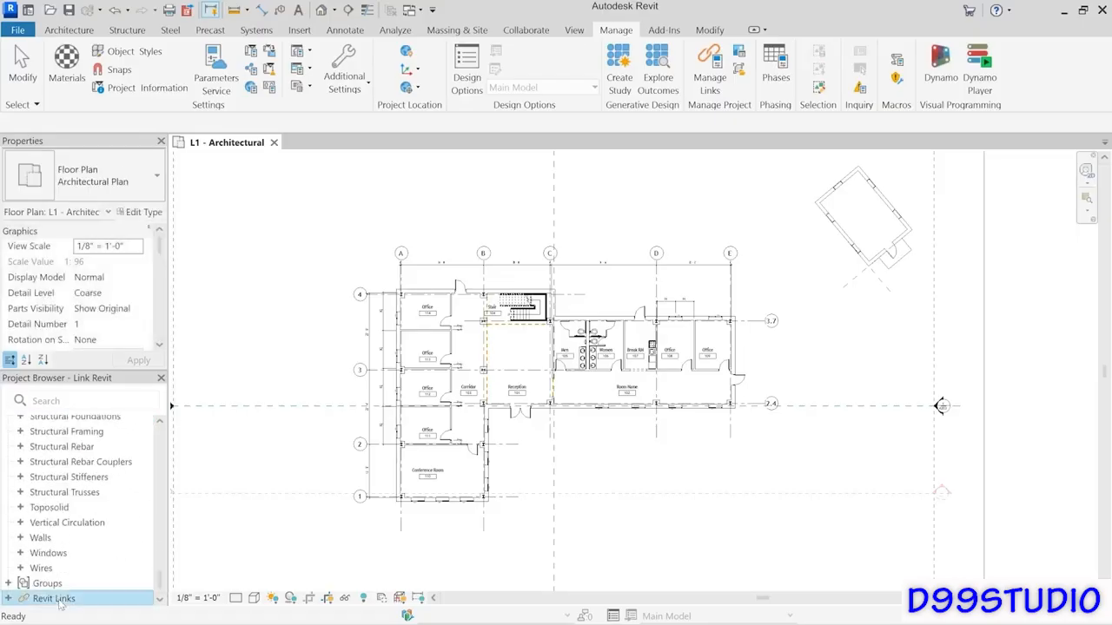
{"action": "left_click", "coordinate": [8, 598]}
{"action": "left_click", "coordinate": [61, 601]}
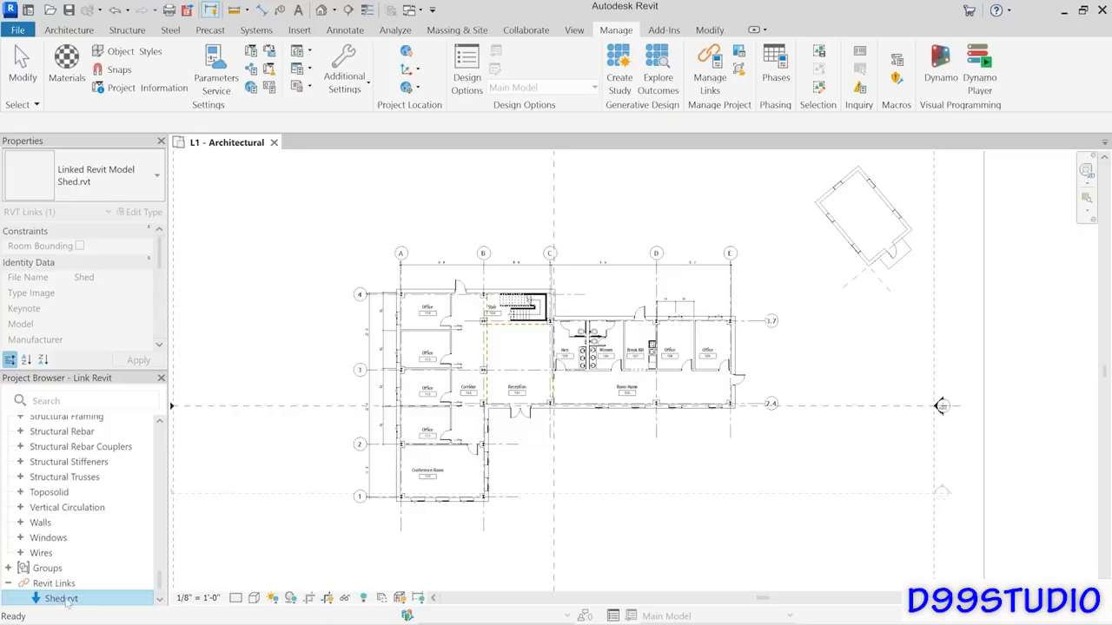
{"action": "right_click", "coordinate": [67, 601]}
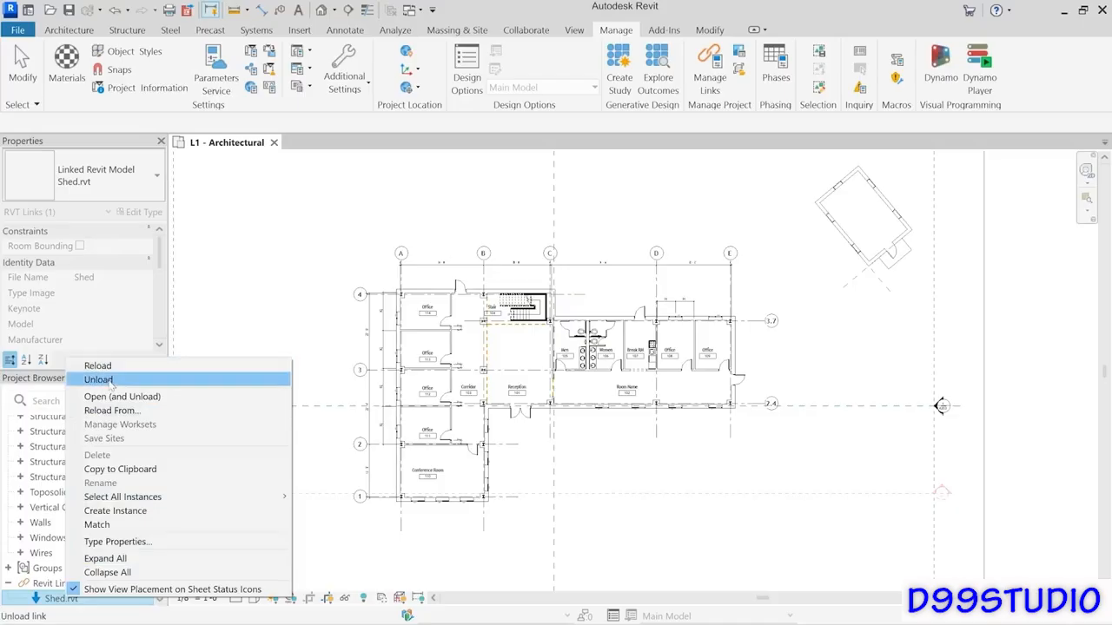
{"action": "left_click", "coordinate": [281, 241]}
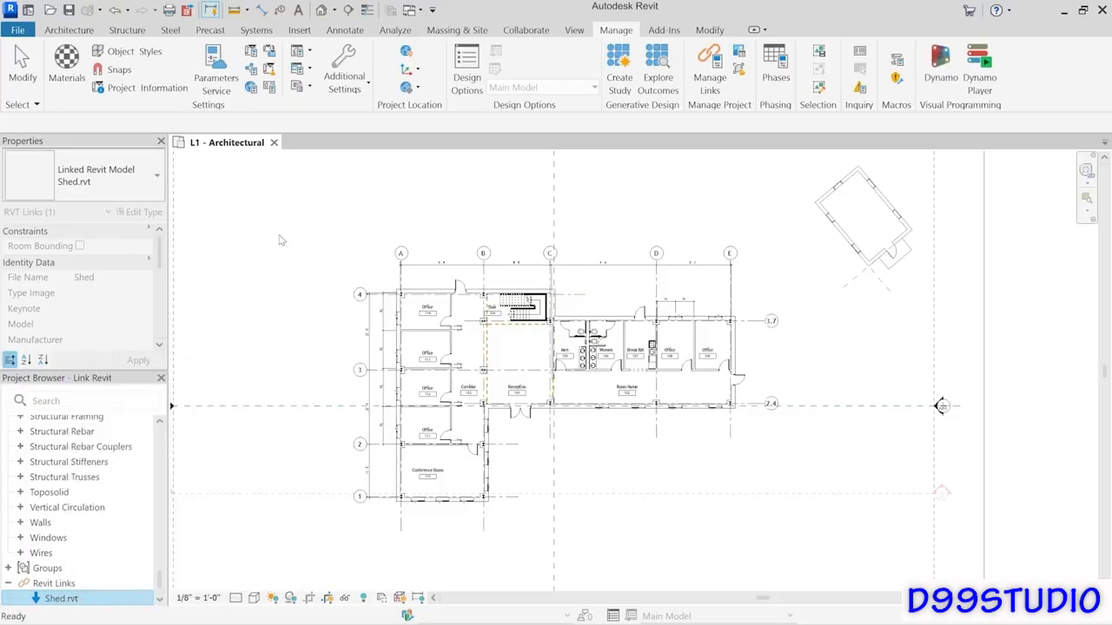
{"action": "left_click", "coordinate": [281, 241]}
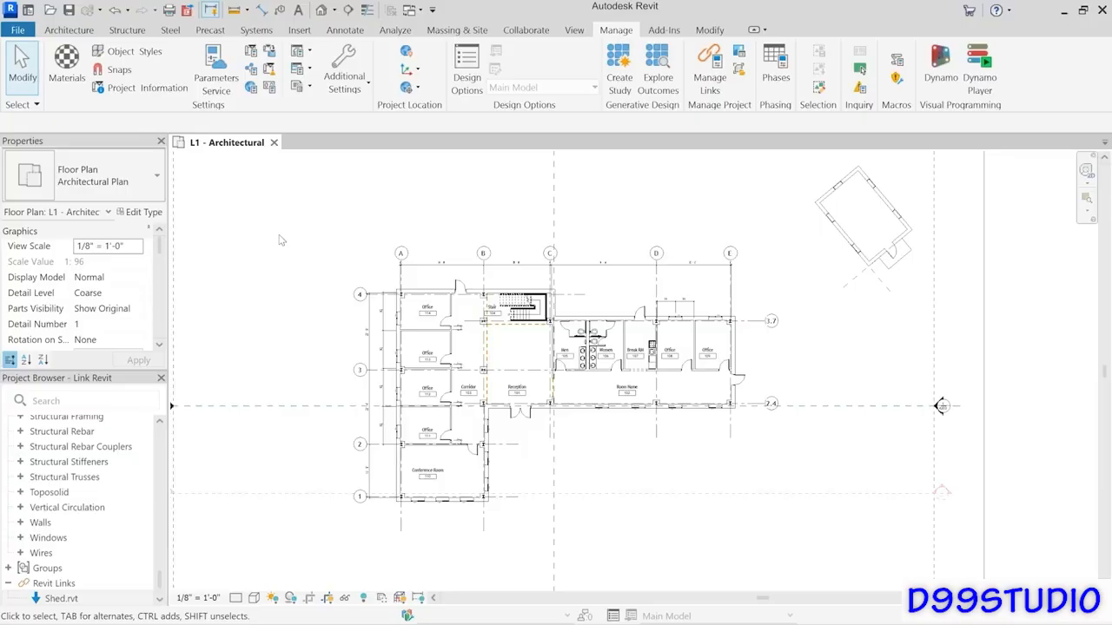
Step: Open the Shed.rvt model from the Chapter05 folder, accepting that it is unloaded as a link from the current project
{"action": "left_click", "coordinate": [18, 31]}
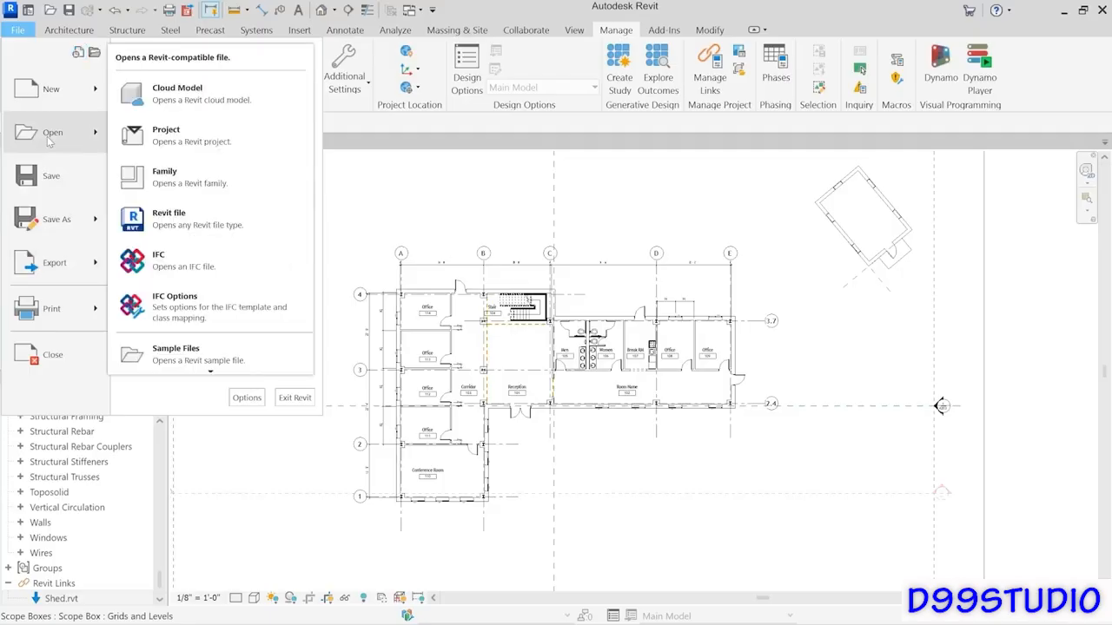
{"action": "left_click", "coordinate": [49, 137]}
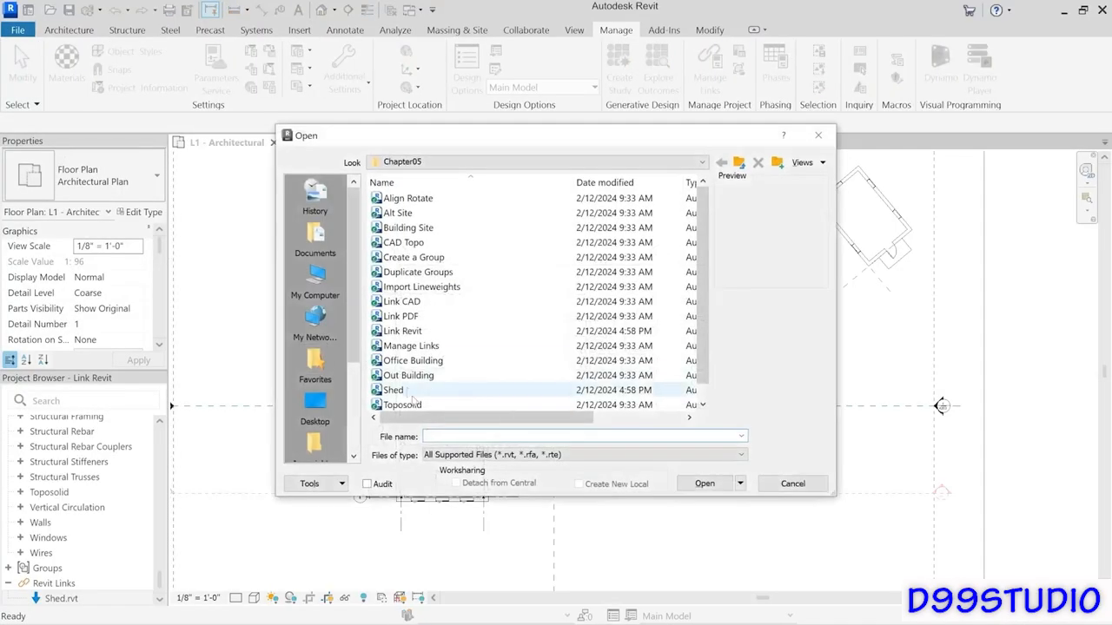
{"action": "left_click", "coordinate": [408, 390]}
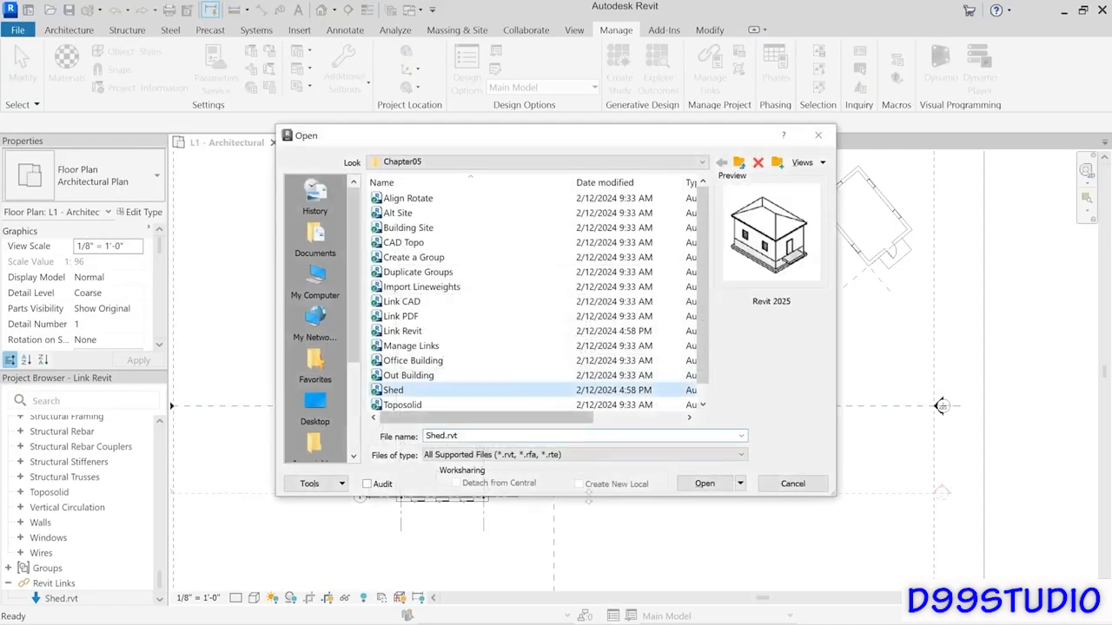
{"action": "left_click", "coordinate": [703, 490]}
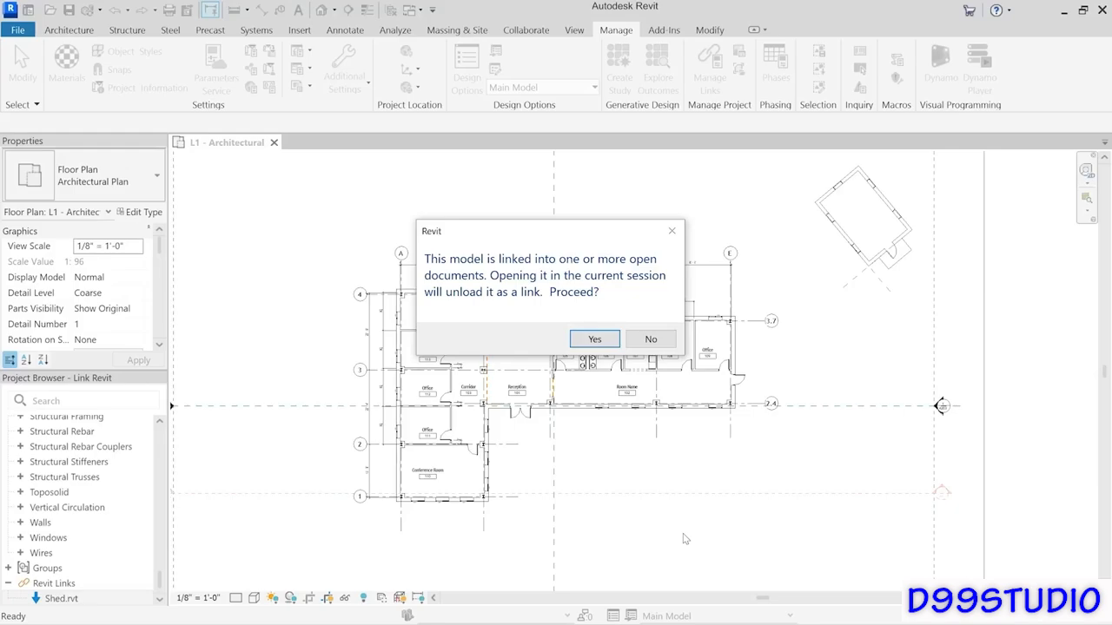
{"action": "left_click", "coordinate": [604, 344]}
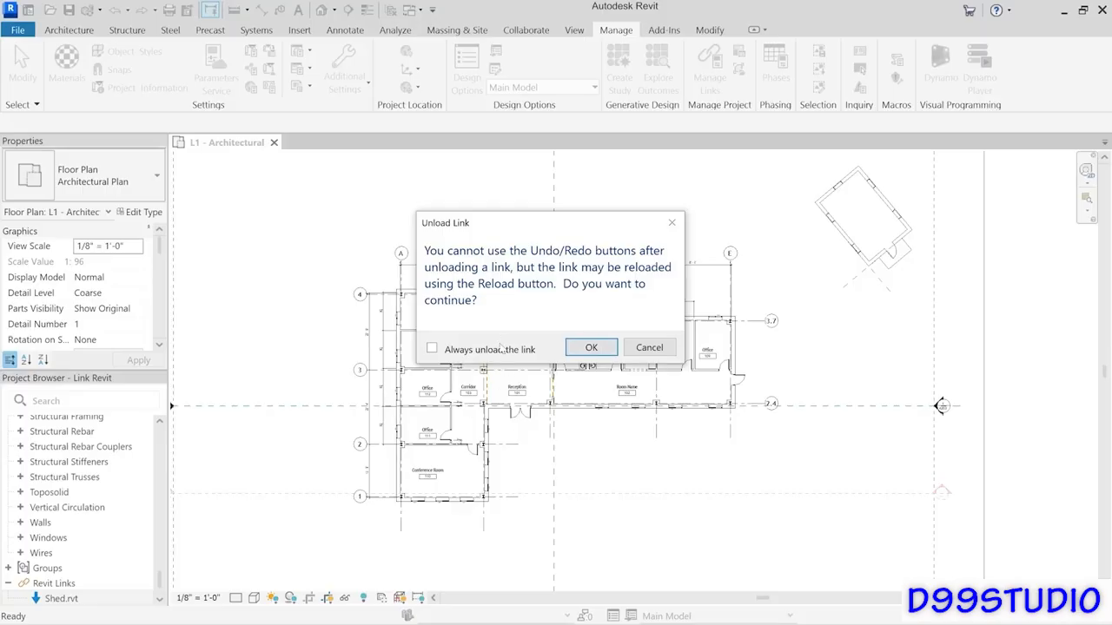
{"action": "left_click", "coordinate": [590, 348]}
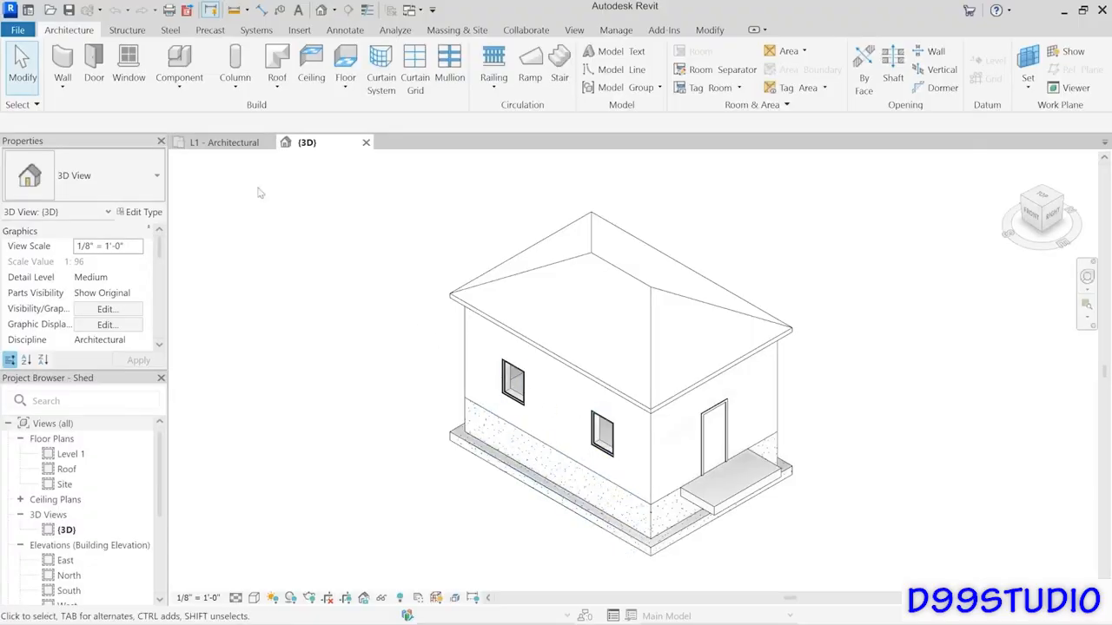
Step: Check the status of the Shed.rvt link in the Link Revit project, both under Revit Links and in Manage Links
{"action": "left_click", "coordinate": [218, 144]}
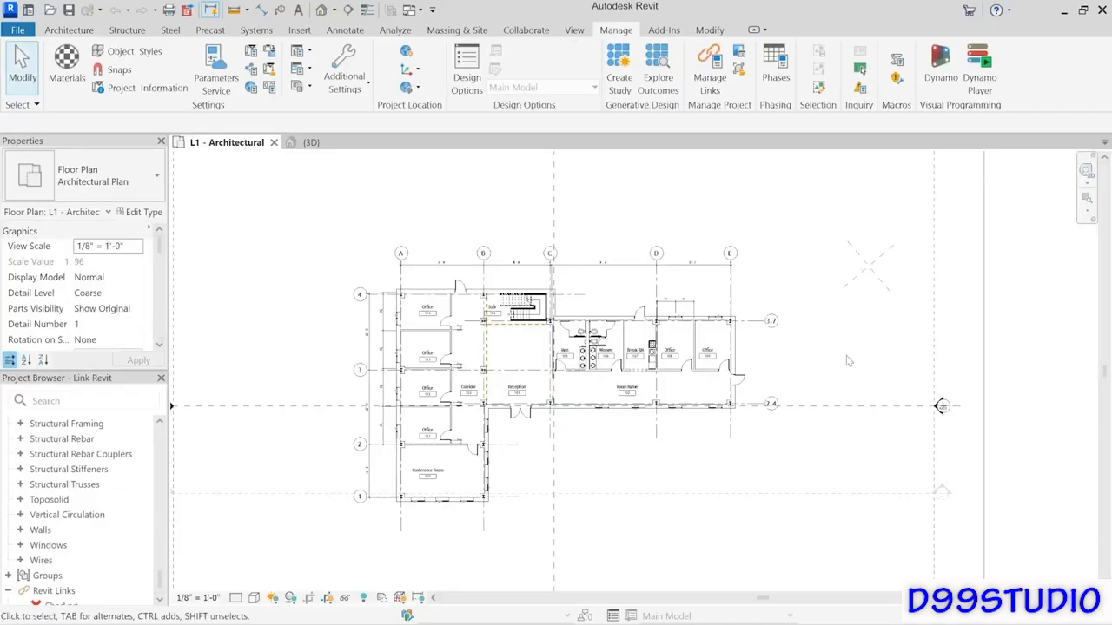
{"action": "scroll", "coordinate": [59, 599], "scroll_direction": "down", "scroll_amount": 1}
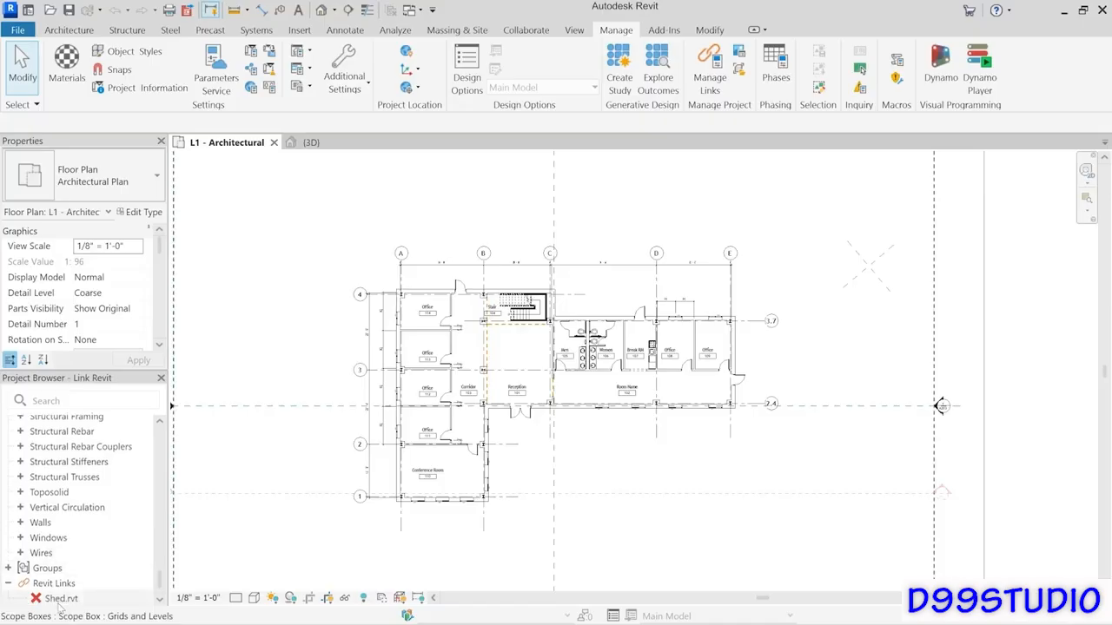
{"action": "left_click", "coordinate": [60, 600]}
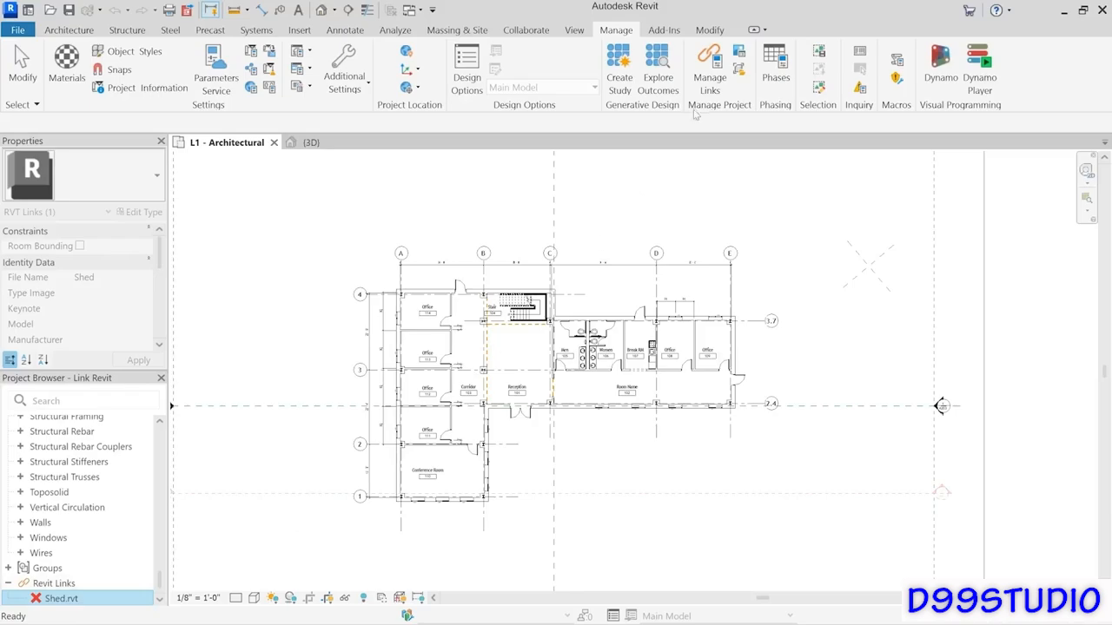
{"action": "left_click", "coordinate": [710, 69]}
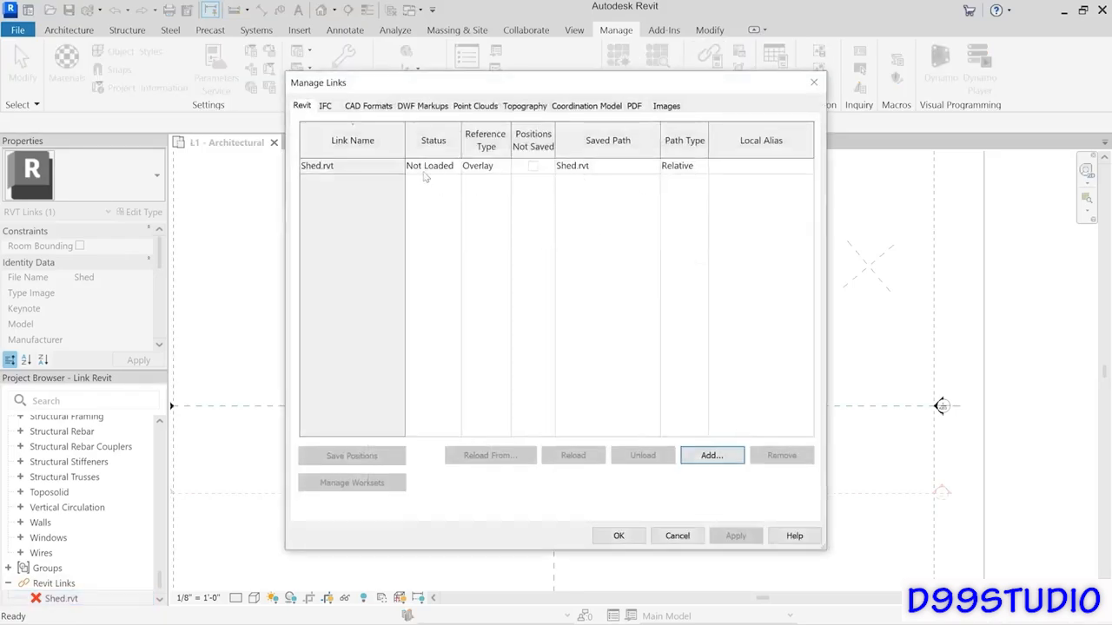
{"action": "left_click", "coordinate": [617, 539]}
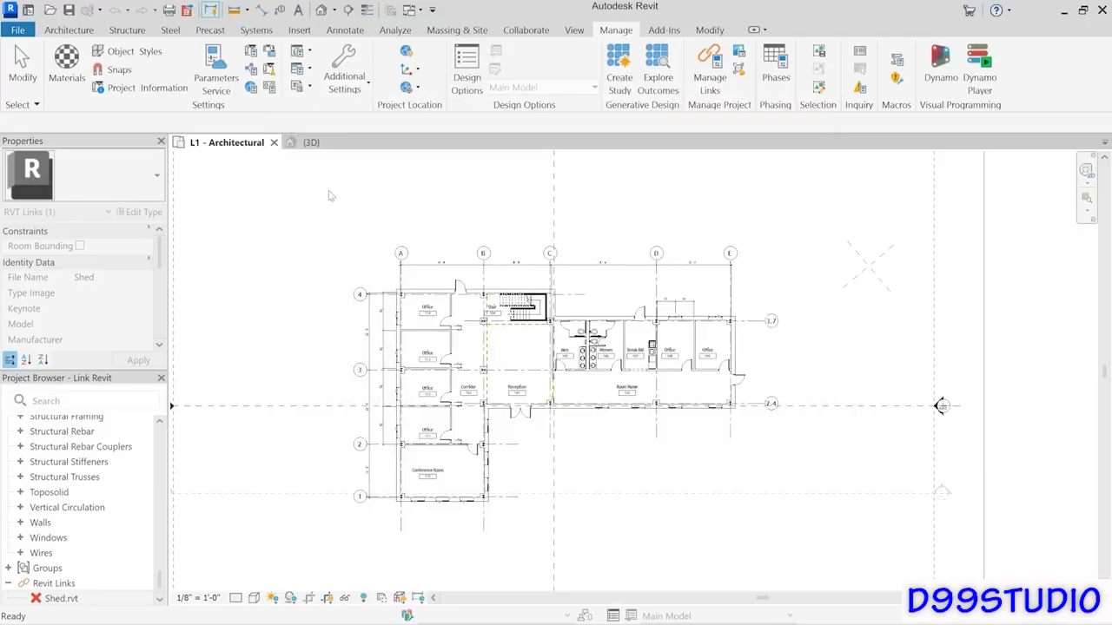
Step: Change the shed's door to the Double-Flush 72" x 84" type in the Shed model's 3D view and save that model
{"action": "left_click", "coordinate": [313, 144]}
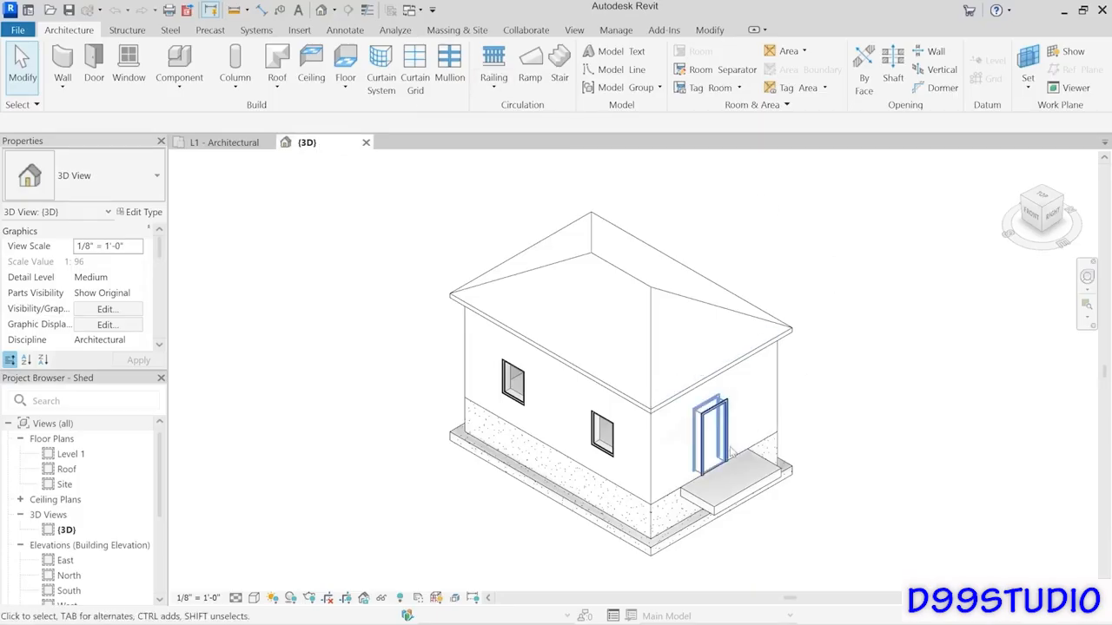
{"action": "left_click", "coordinate": [729, 448]}
{"action": "left_click", "coordinate": [130, 183]}
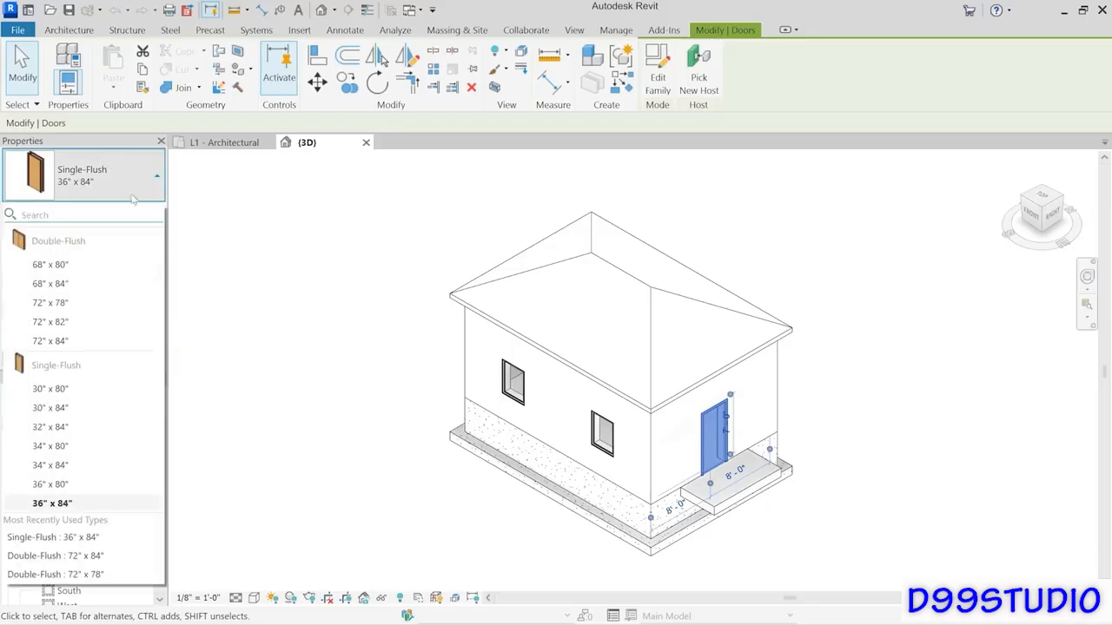
{"action": "left_click", "coordinate": [104, 340]}
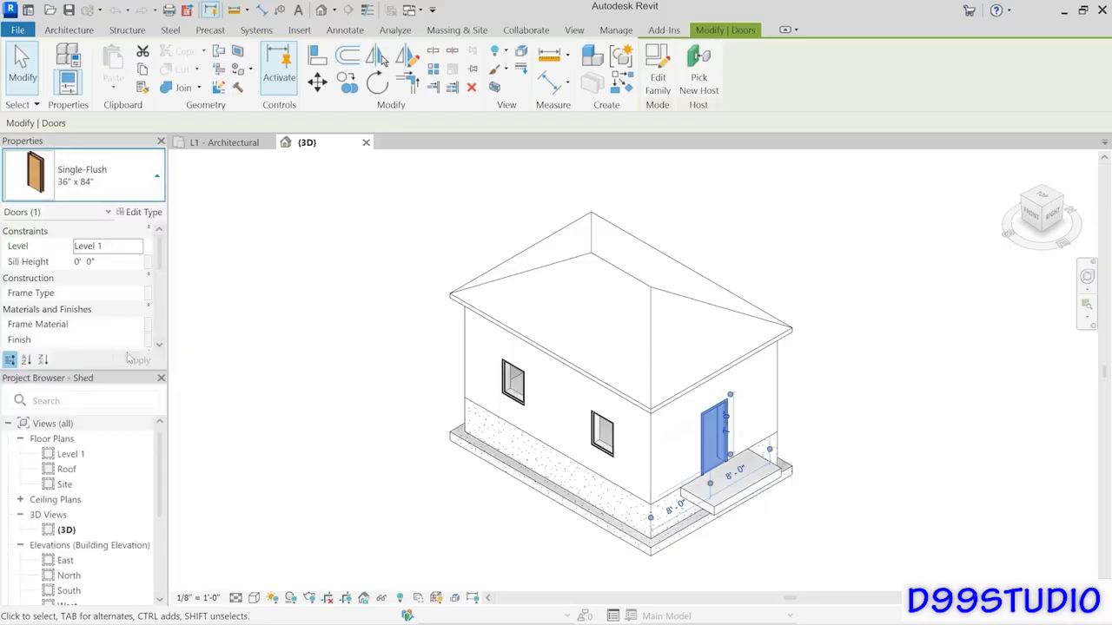
{"action": "left_click", "coordinate": [282, 399]}
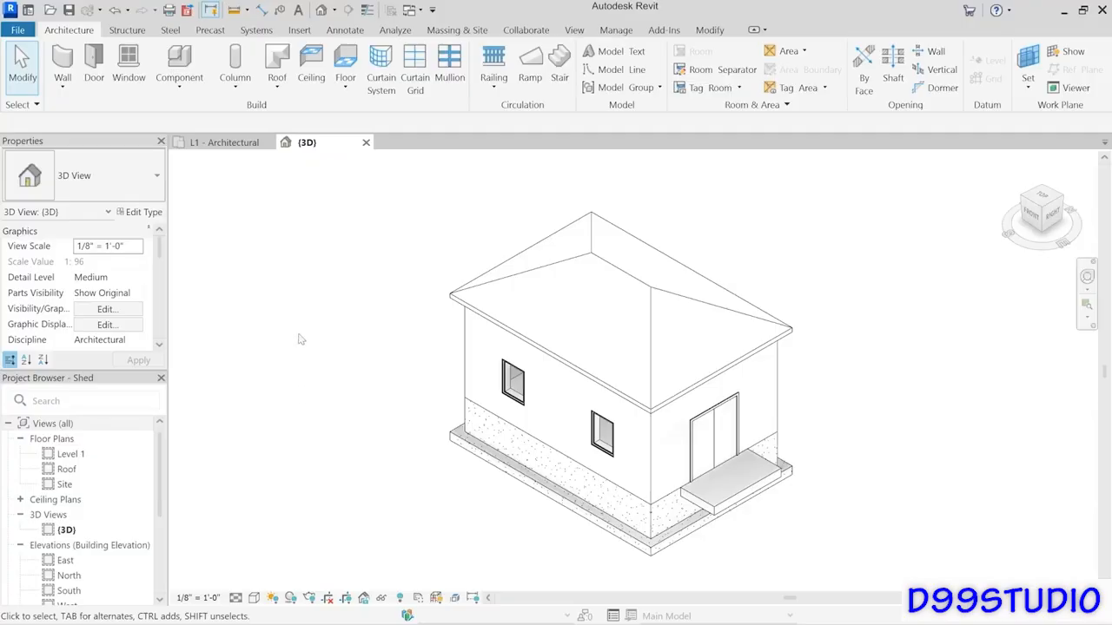
{"action": "left_click", "coordinate": [27, 35]}
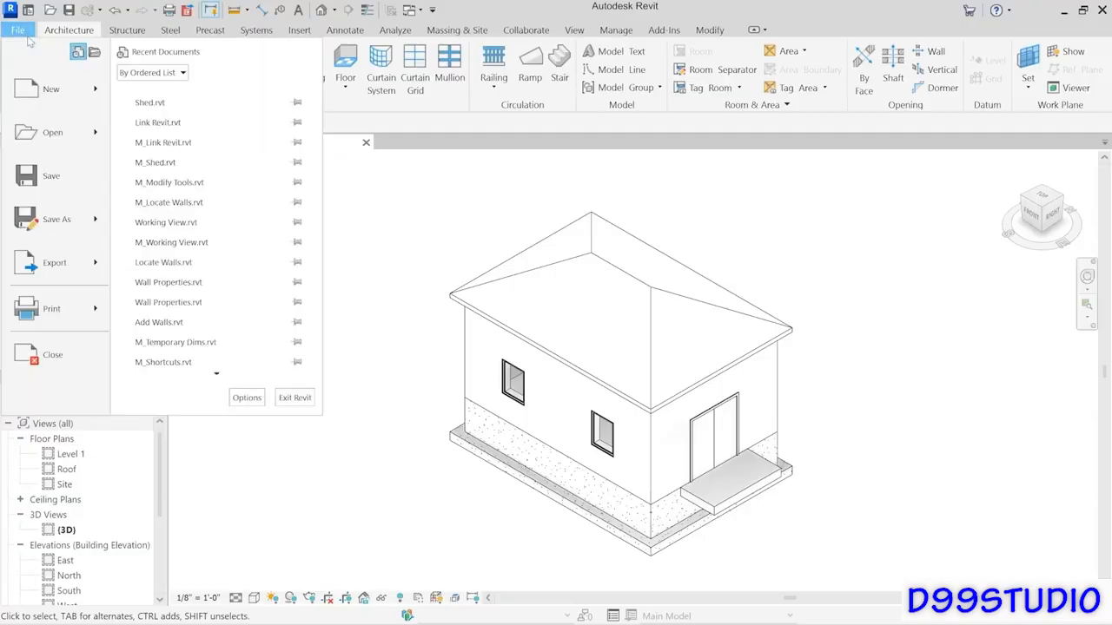
{"action": "left_click", "coordinate": [39, 178]}
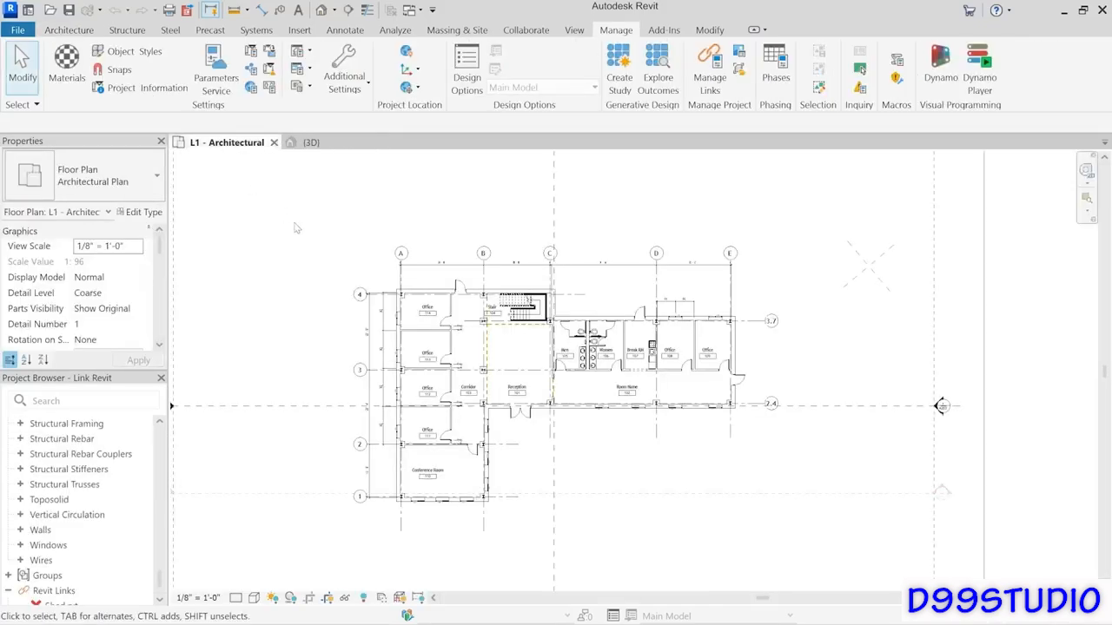
Step: Try to reload the Shed.rvt link through Manage Links in the Link Revit project while the Shed model is still open
{"action": "left_click", "coordinate": [710, 70]}
{"action": "left_click", "coordinate": [347, 167]}
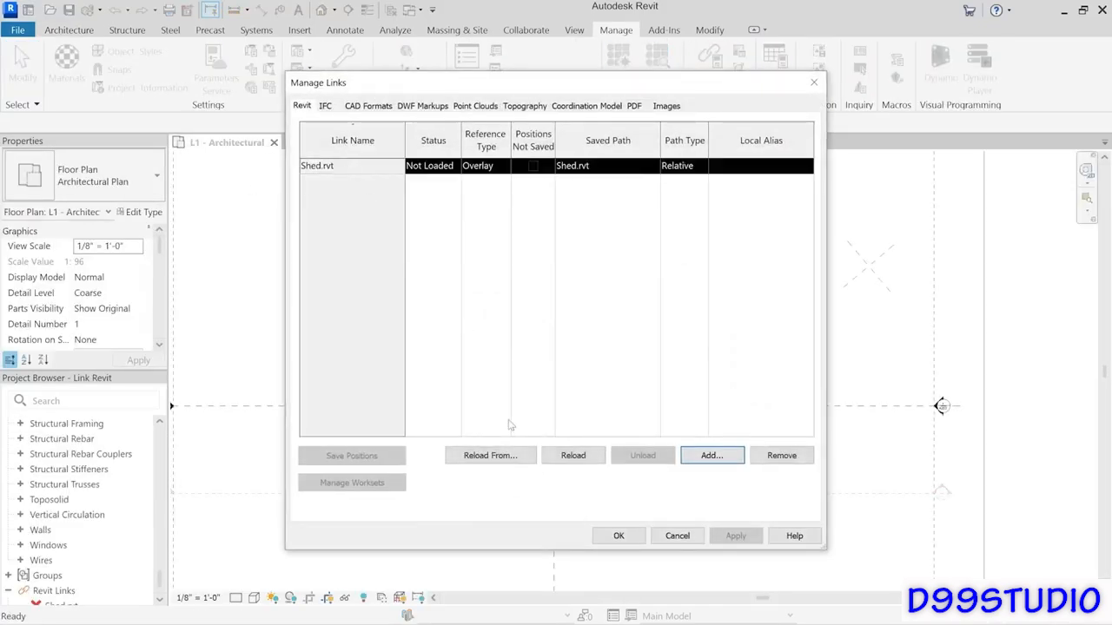
{"action": "left_click", "coordinate": [583, 461]}
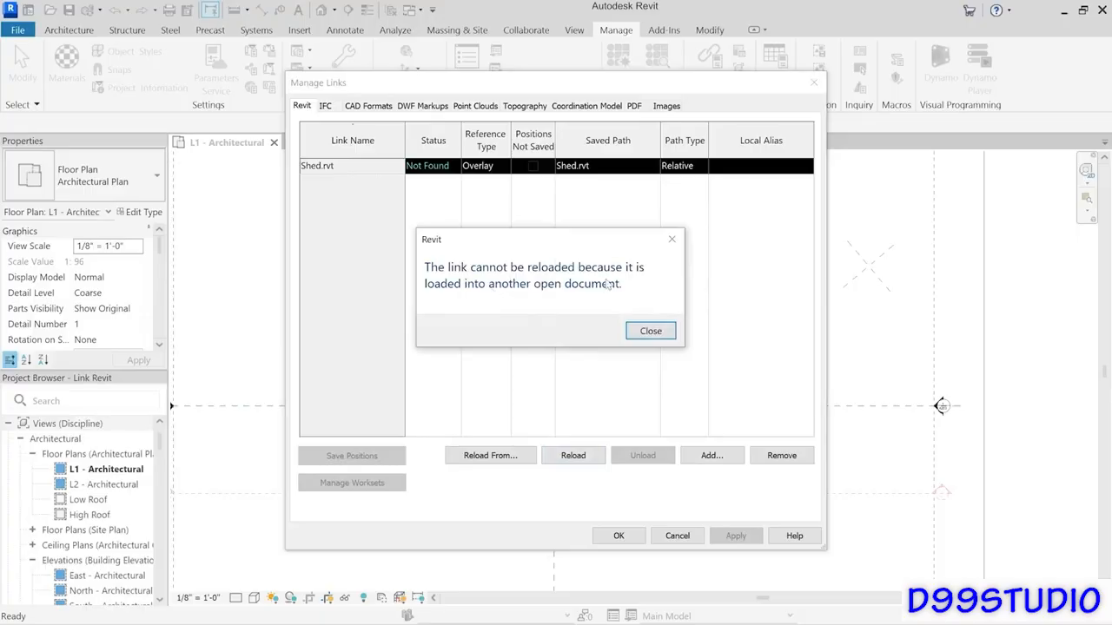
{"action": "left_click", "coordinate": [650, 330]}
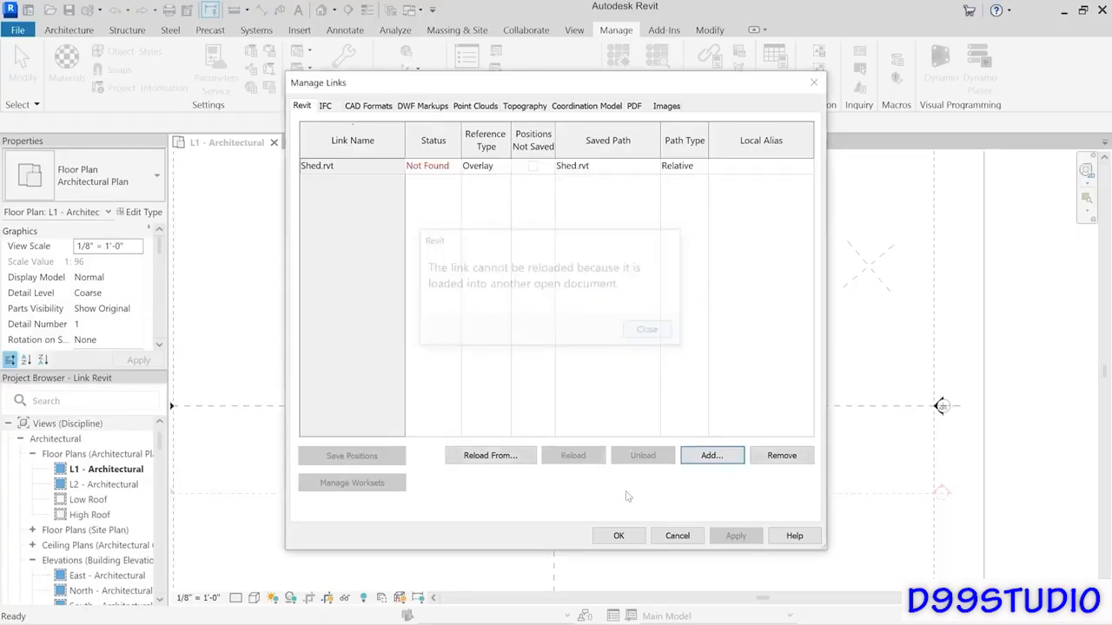
{"action": "left_click", "coordinate": [619, 536]}
Step: Close the Shed model and reload the Shed.rvt link from the Revit Links branch of the Project Browser
{"action": "left_click", "coordinate": [310, 142]}
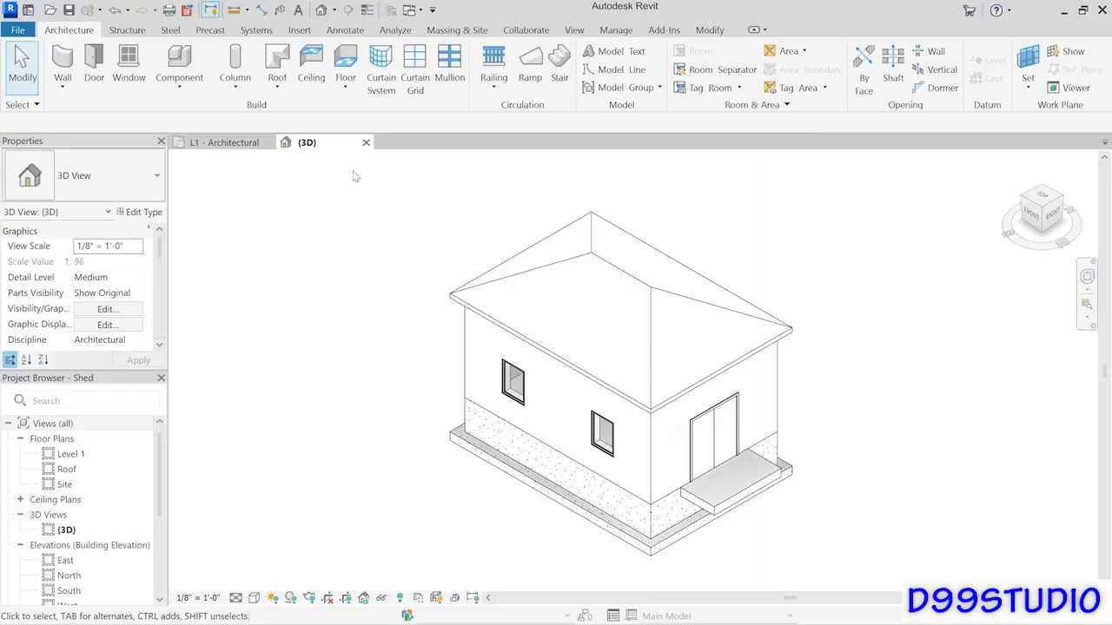
{"action": "left_click", "coordinate": [365, 142]}
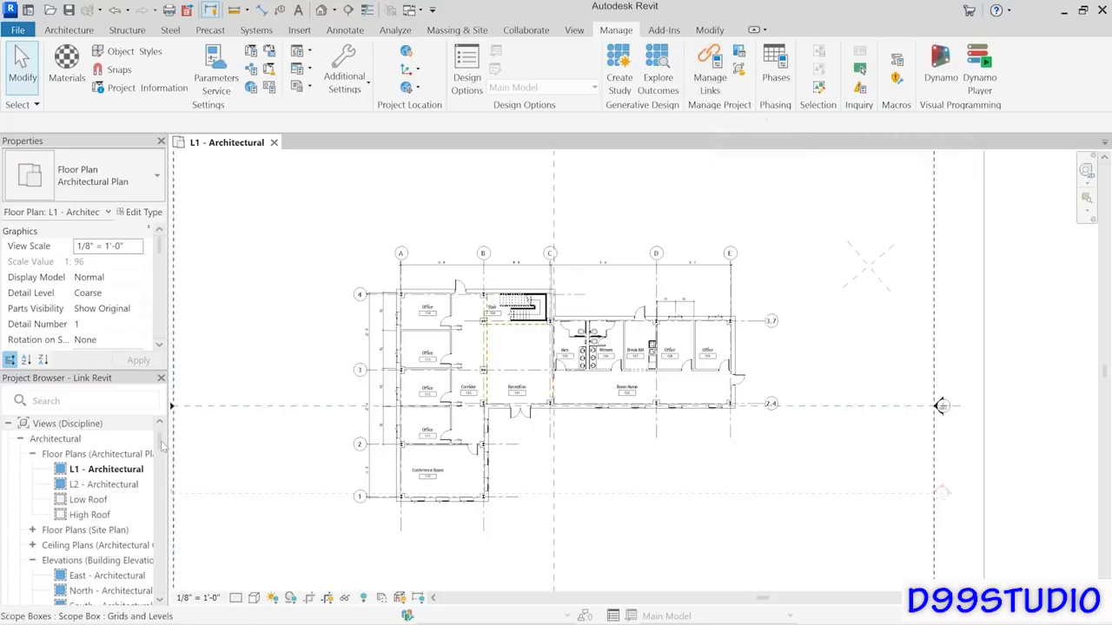
{"action": "left_click", "coordinate": [67, 423]}
{"action": "scroll", "coordinate": [87, 539], "scroll_direction": "down", "scroll_amount": 15}
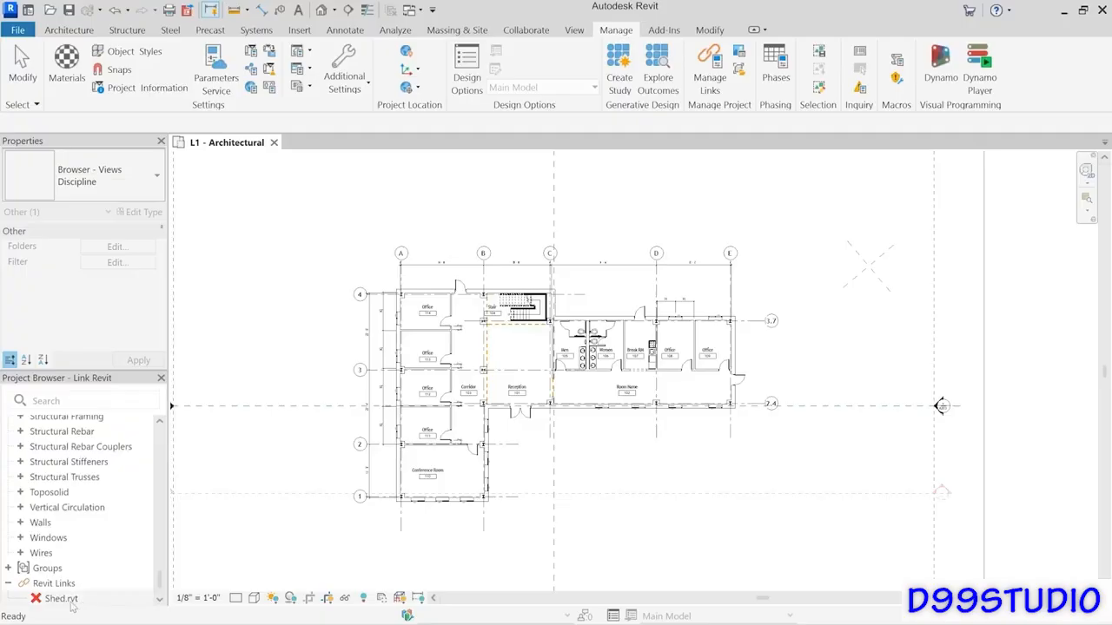
{"action": "right_click", "coordinate": [60, 599]}
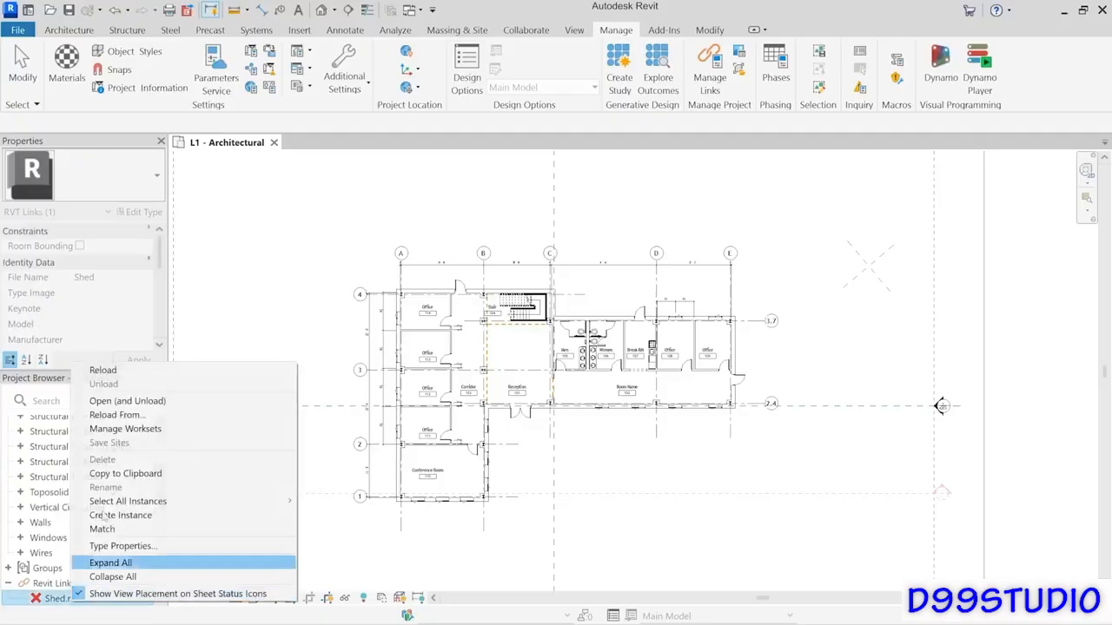
{"action": "left_click", "coordinate": [115, 371]}
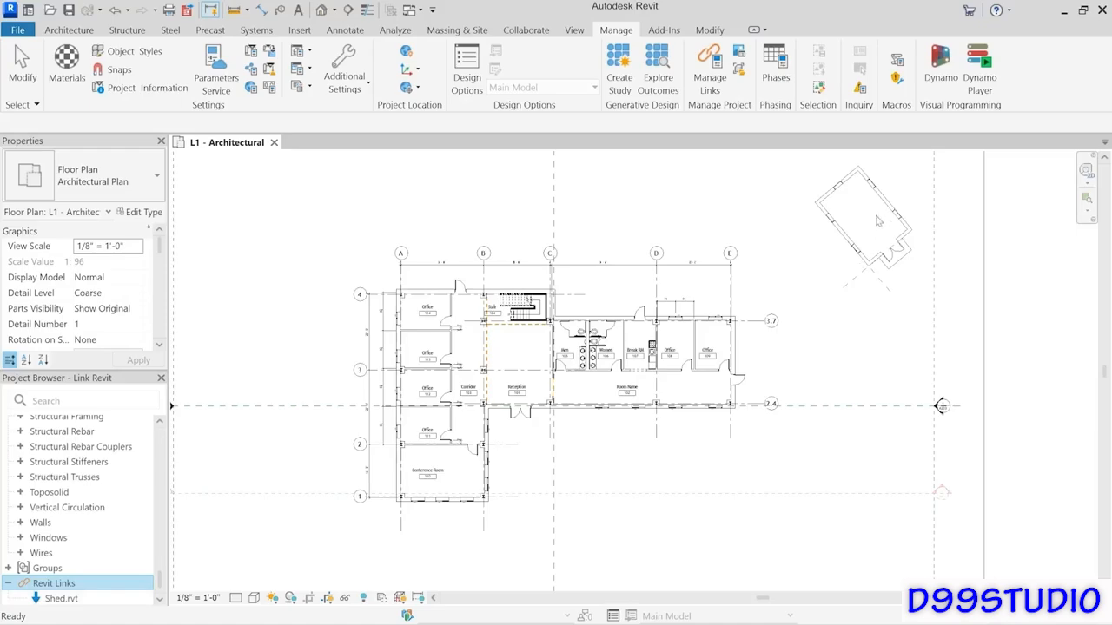
Step: Inspect the reloaded shed's door in the L1 - Architectural plan, and close the Link Revit project with its changes saved
{"action": "scroll", "coordinate": [887, 222], "scroll_direction": "up", "scroll_amount": 2}
{"action": "scroll", "coordinate": [887, 222], "scroll_direction": "up", "scroll_amount": 4}
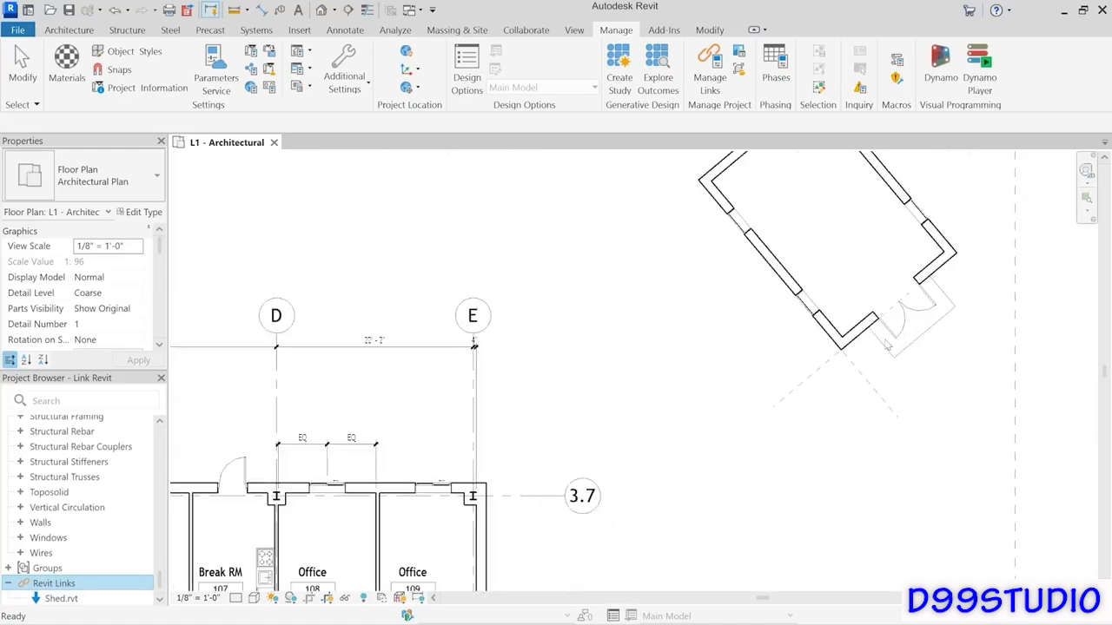
{"action": "scroll", "coordinate": [885, 343], "scroll_direction": "down", "scroll_amount": 1}
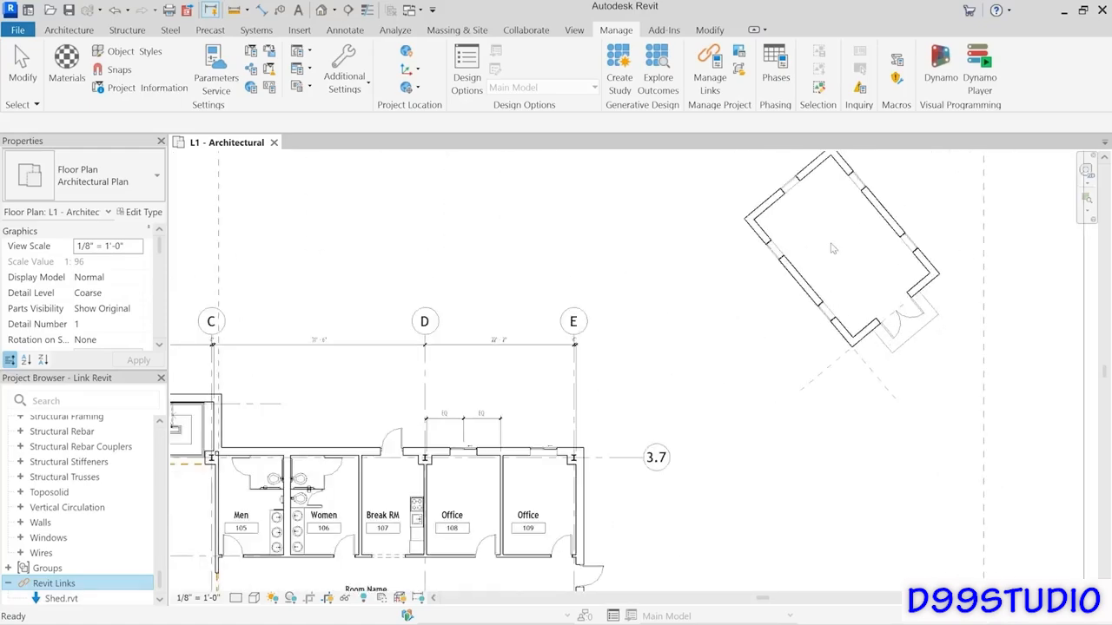
{"action": "left_click", "coordinate": [692, 276]}
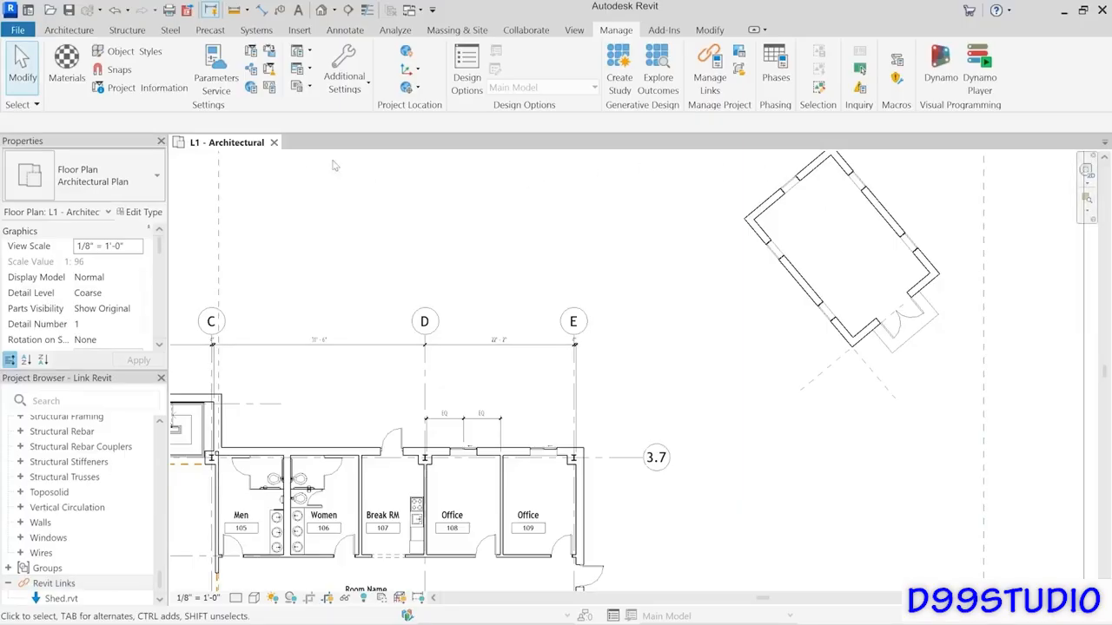
{"action": "left_click", "coordinate": [273, 143]}
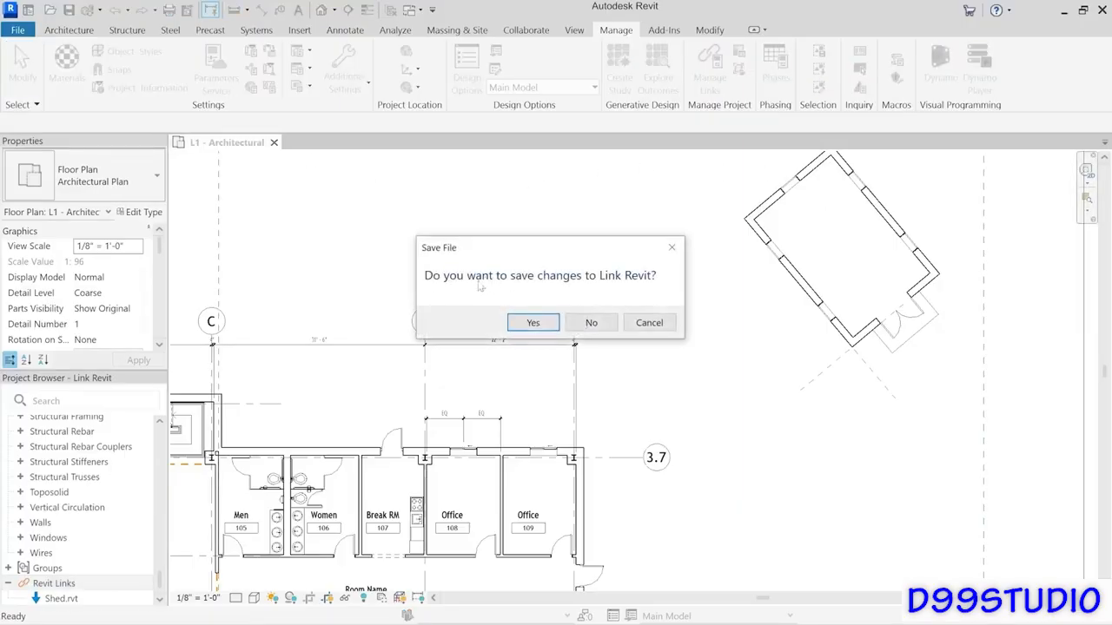
{"action": "left_click", "coordinate": [542, 325]}
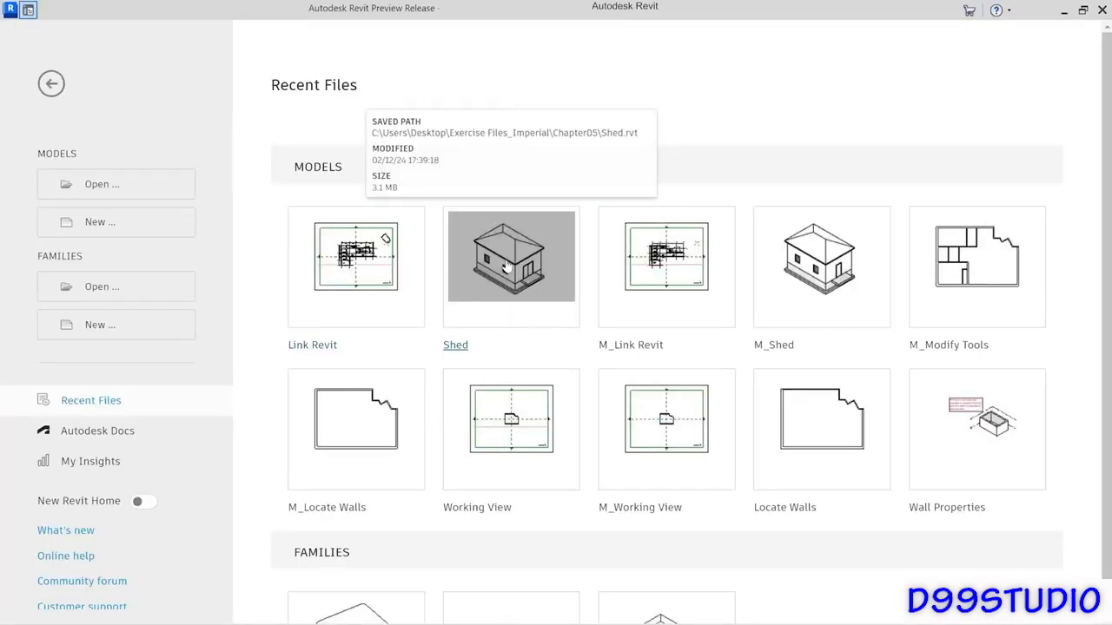
Step: Open the recent Shed project and copy the 36" x 48" window at the wall's far end about 4' 6" along the same wall
{"action": "left_click", "coordinate": [504, 267]}
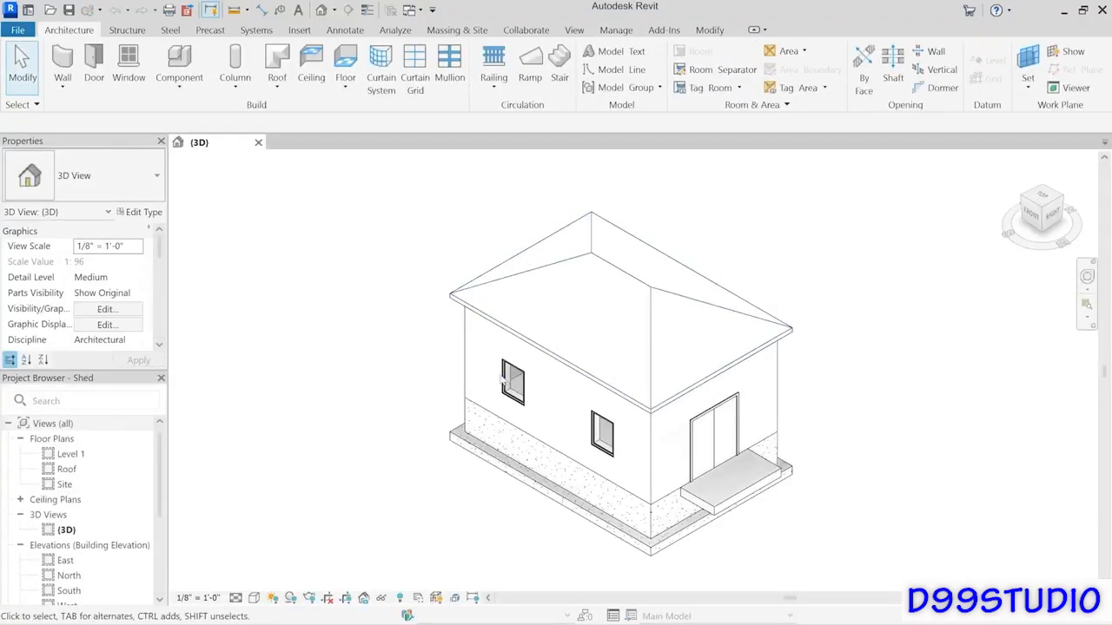
{"action": "left_click", "coordinate": [512, 383]}
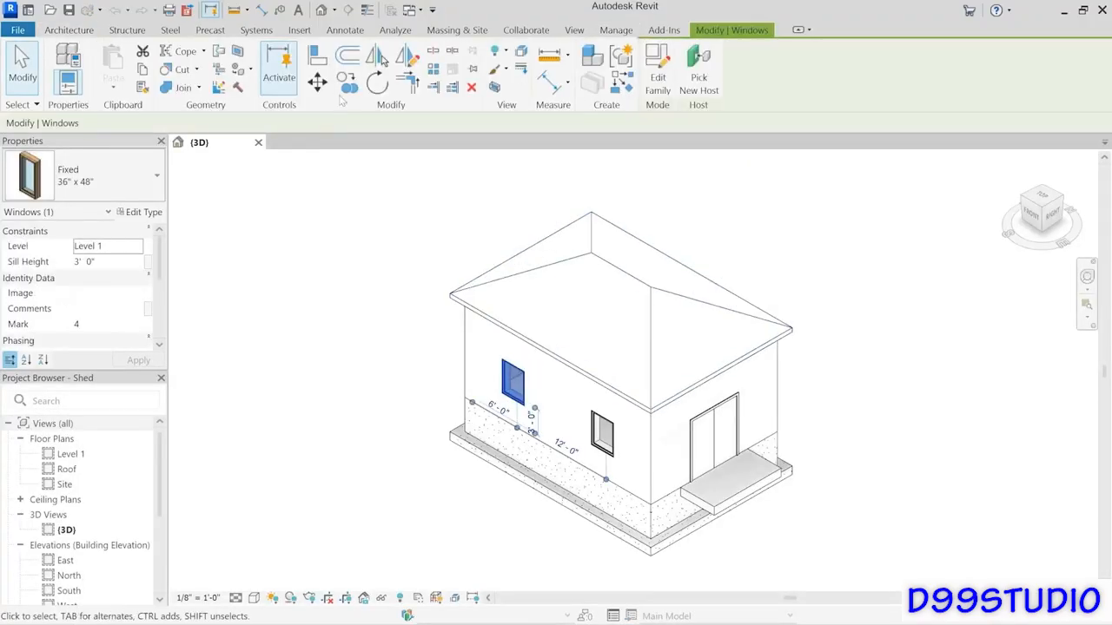
{"action": "left_click", "coordinate": [346, 84]}
{"action": "left_click", "coordinate": [448, 350]}
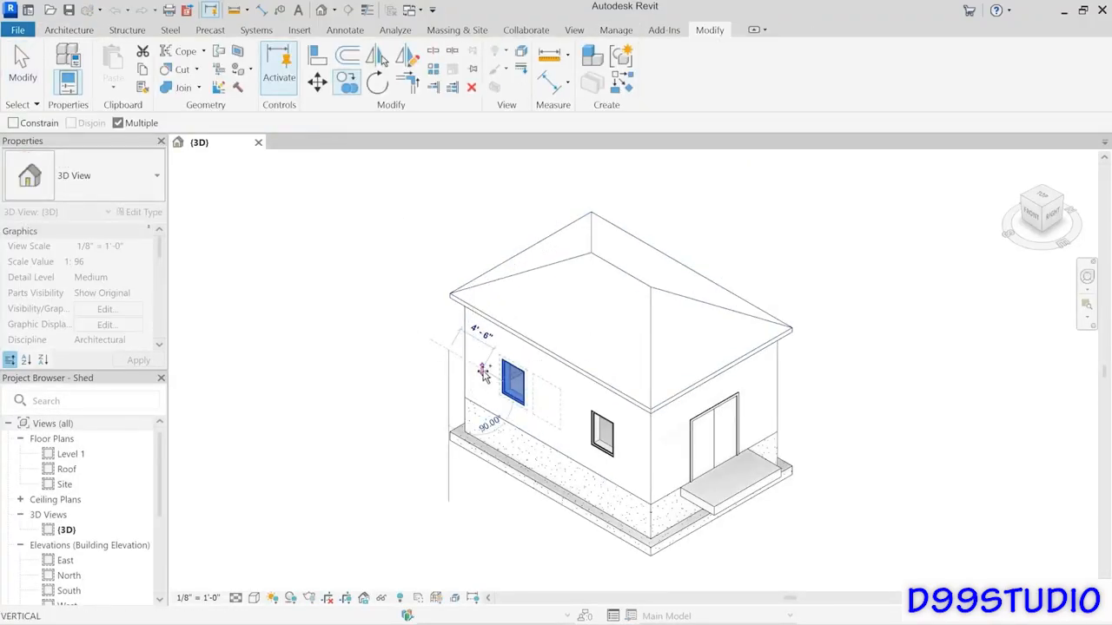
{"action": "left_click", "coordinate": [482, 371]}
{"action": "key", "text": "Escape"}
{"action": "key", "text": "Escape"}
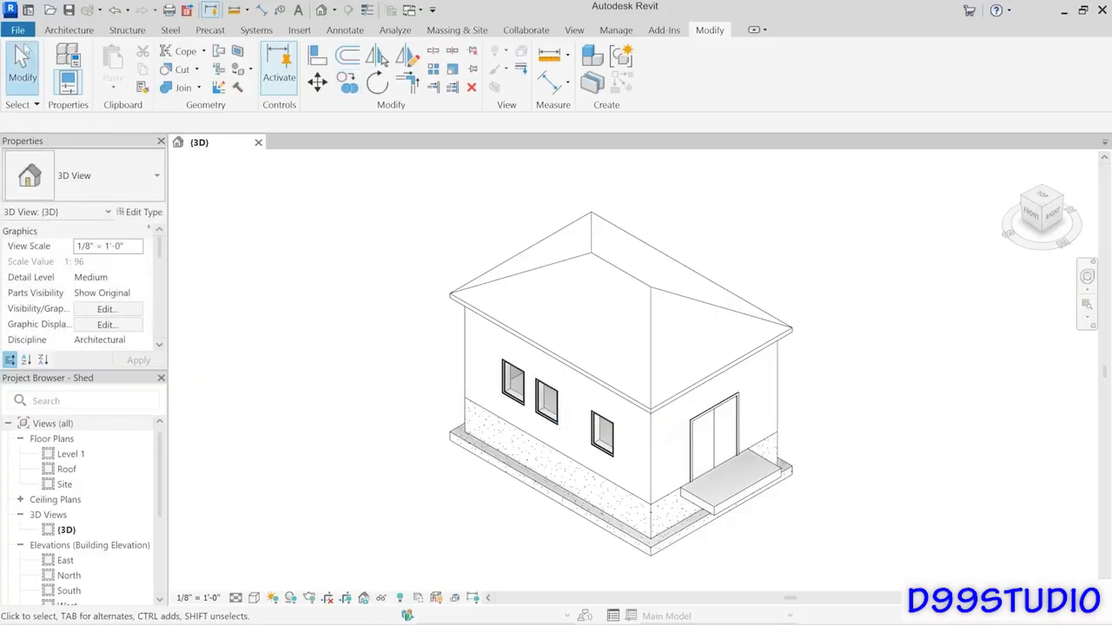
Step: Close the Shed project with its changes saved and open the Link Revit project at the linked shed
{"action": "left_click", "coordinate": [18, 29]}
{"action": "left_click", "coordinate": [48, 356]}
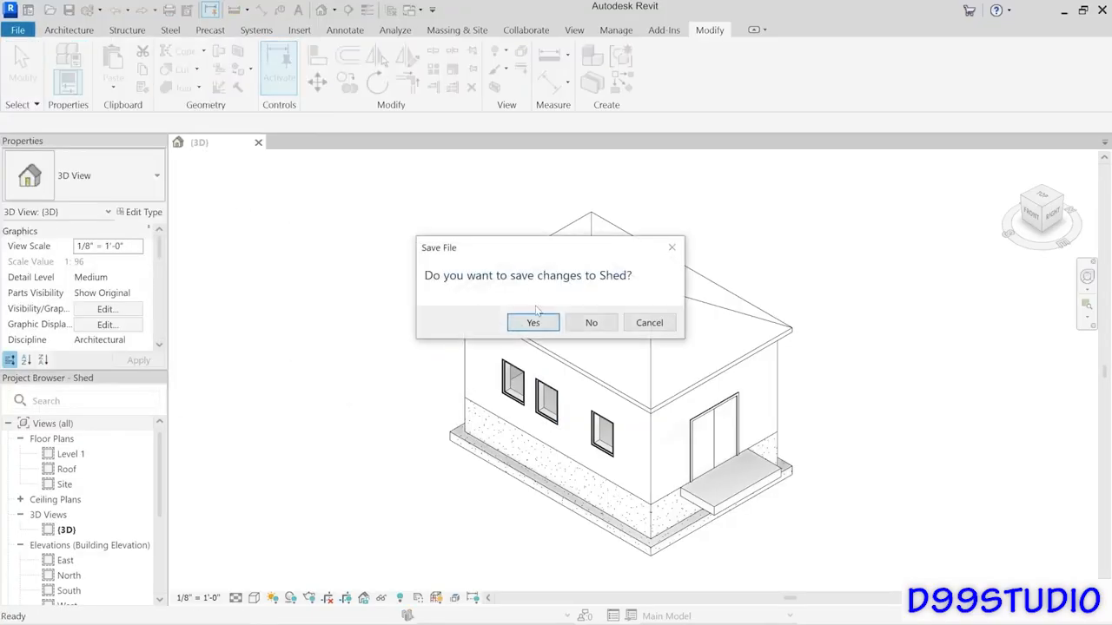
{"action": "left_click", "coordinate": [531, 322]}
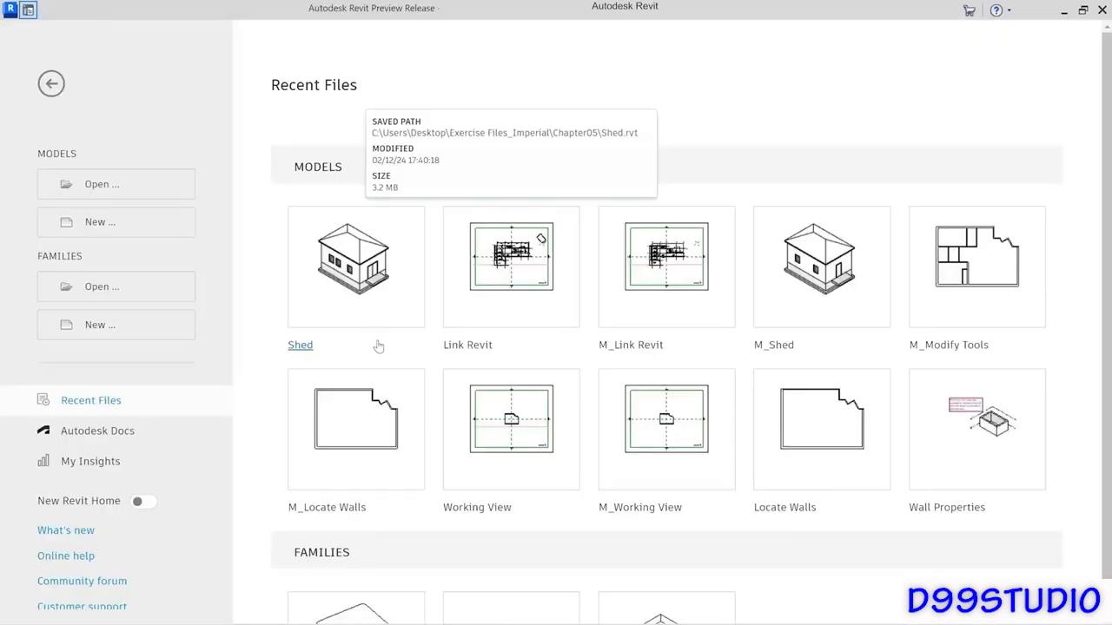
{"action": "left_click", "coordinate": [487, 268]}
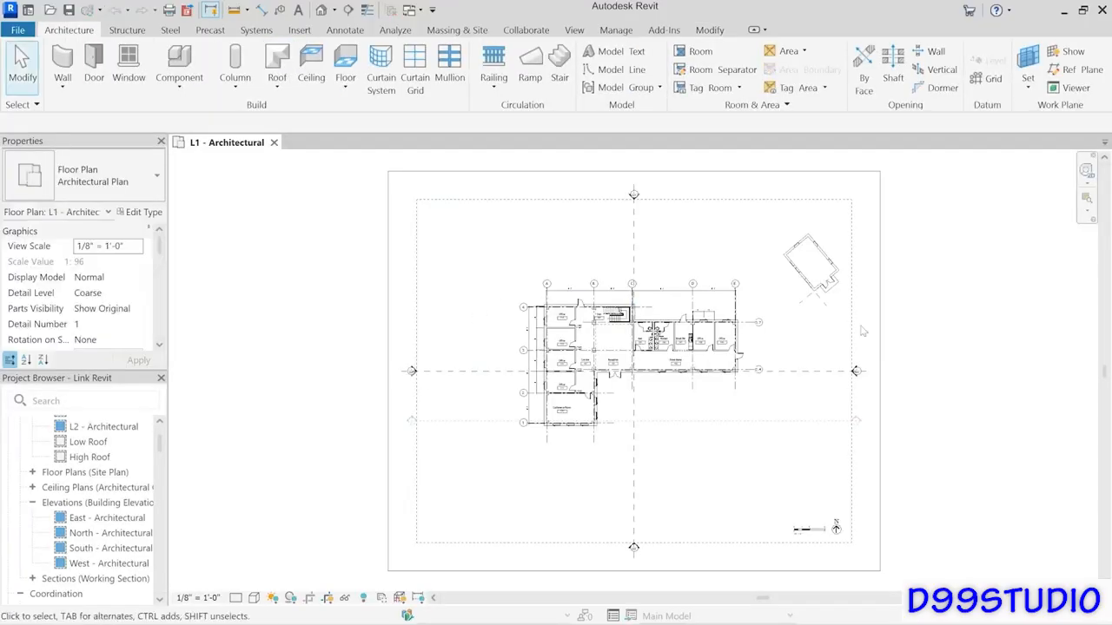
{"action": "scroll", "coordinate": [811, 272], "scroll_direction": "up", "scroll_amount": 5}
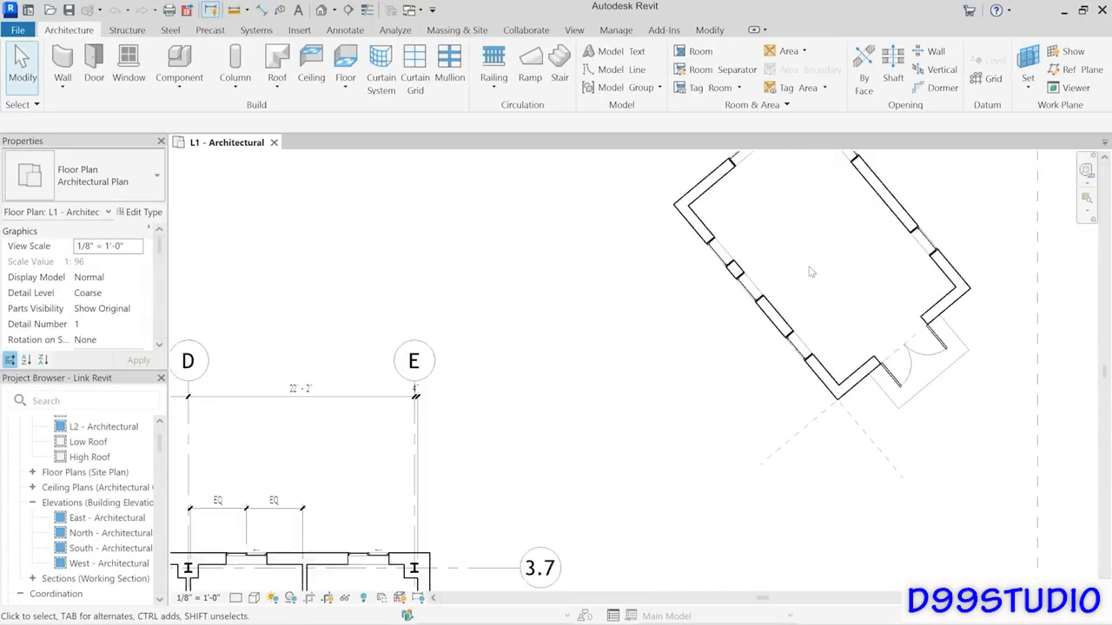
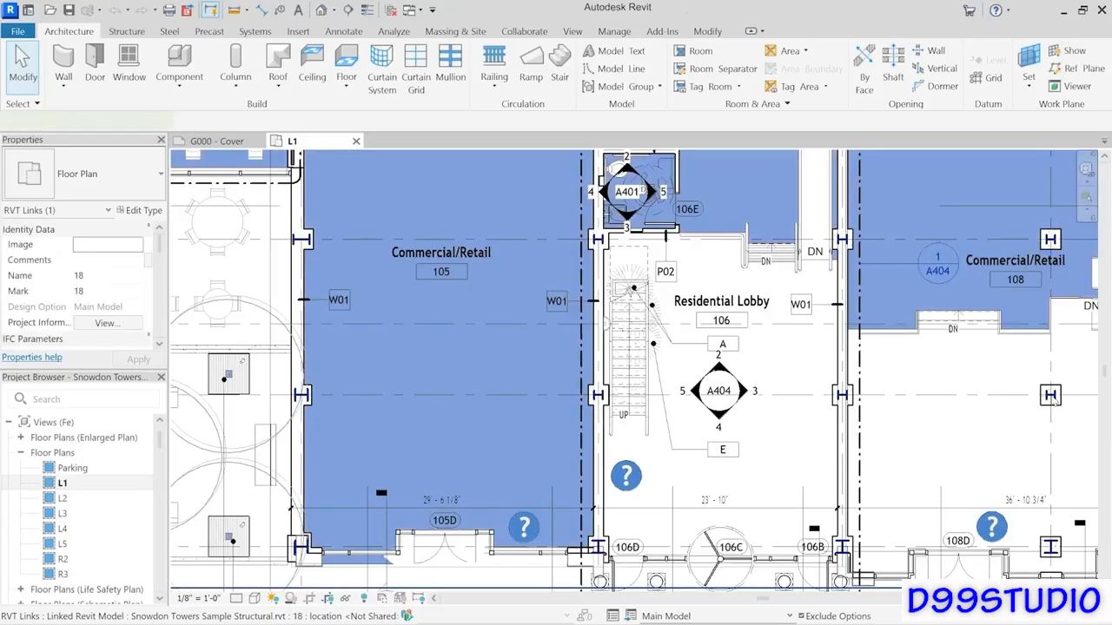
Step: Remove the Snowdon Towers Sample Structural.rvt link from the project through Manage Links
{"action": "left_click", "coordinate": [1051, 396]}
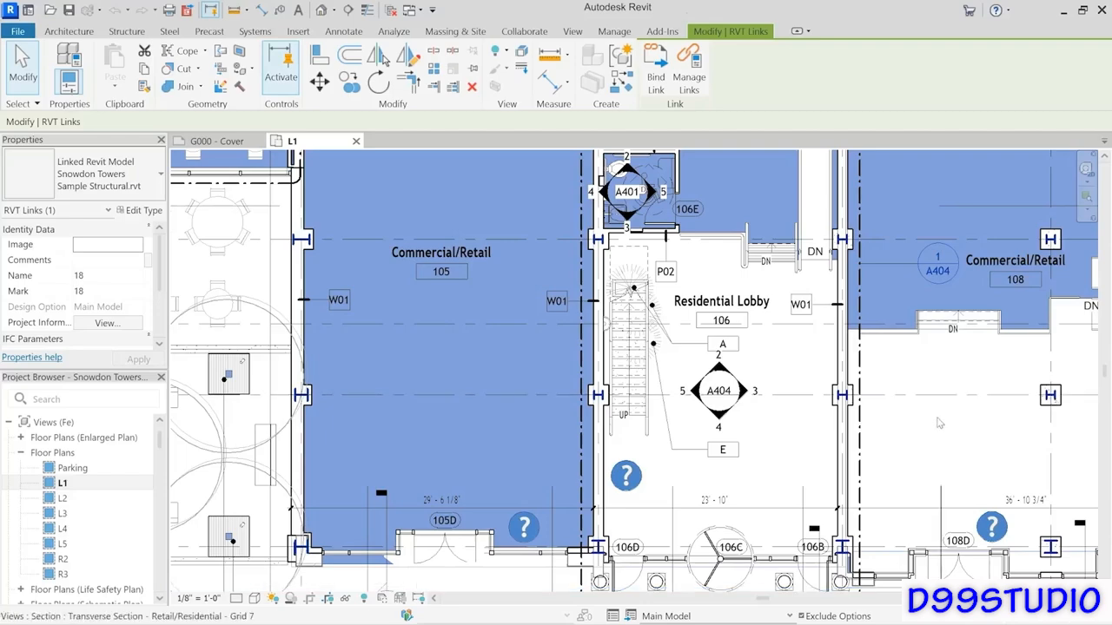
{"action": "middle_click_drag", "start_coordinate": [944, 437], "coordinate": [919, 391]}
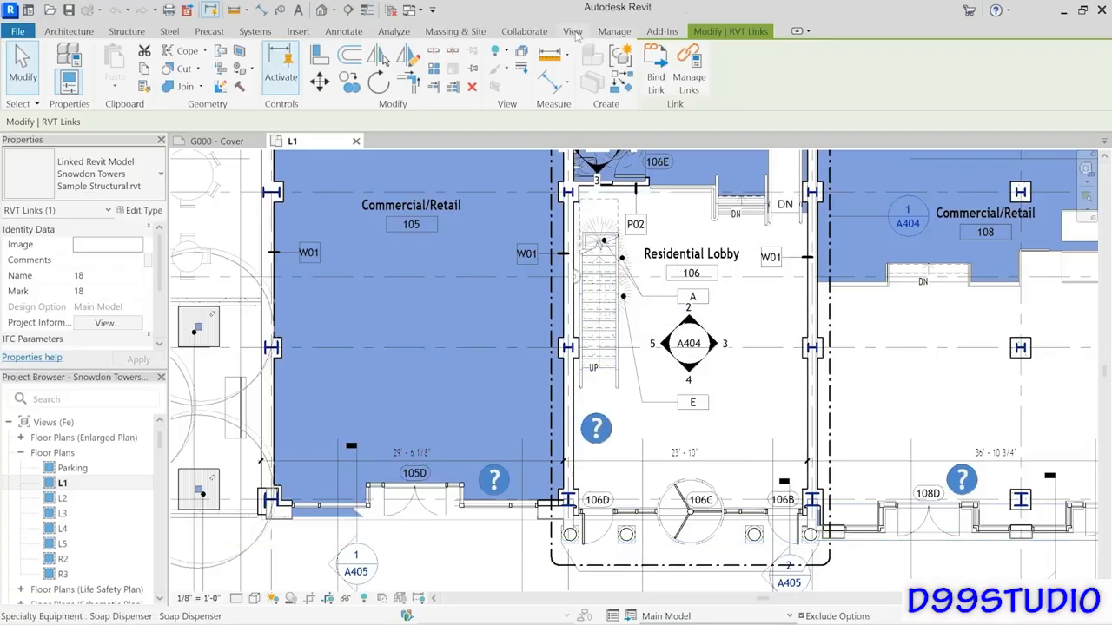
{"action": "left_click", "coordinate": [613, 32]}
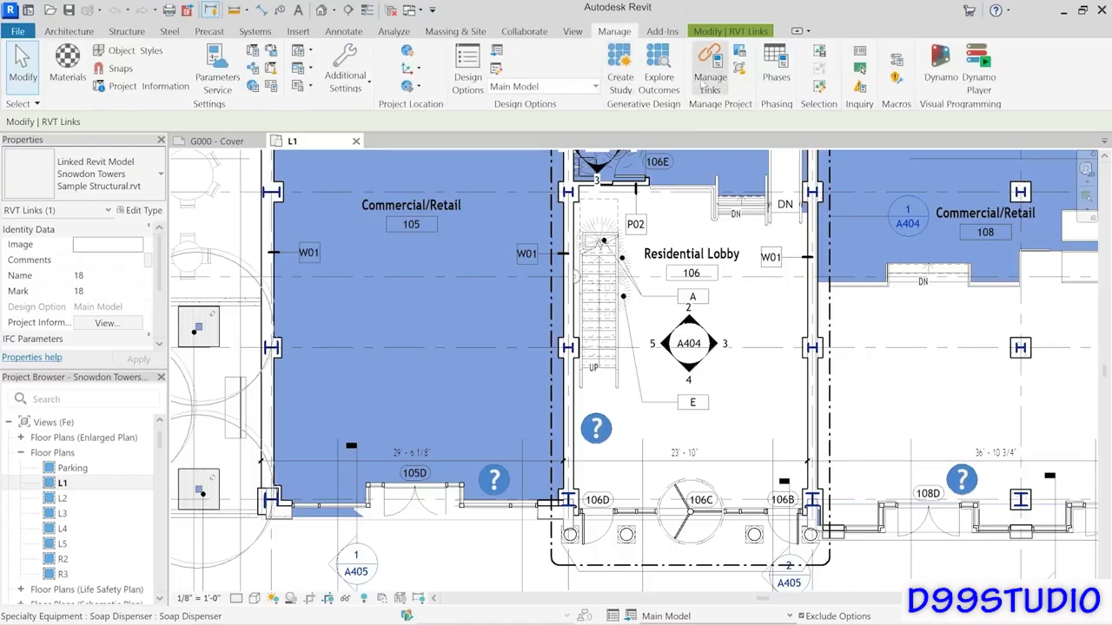
{"action": "left_click", "coordinate": [702, 86]}
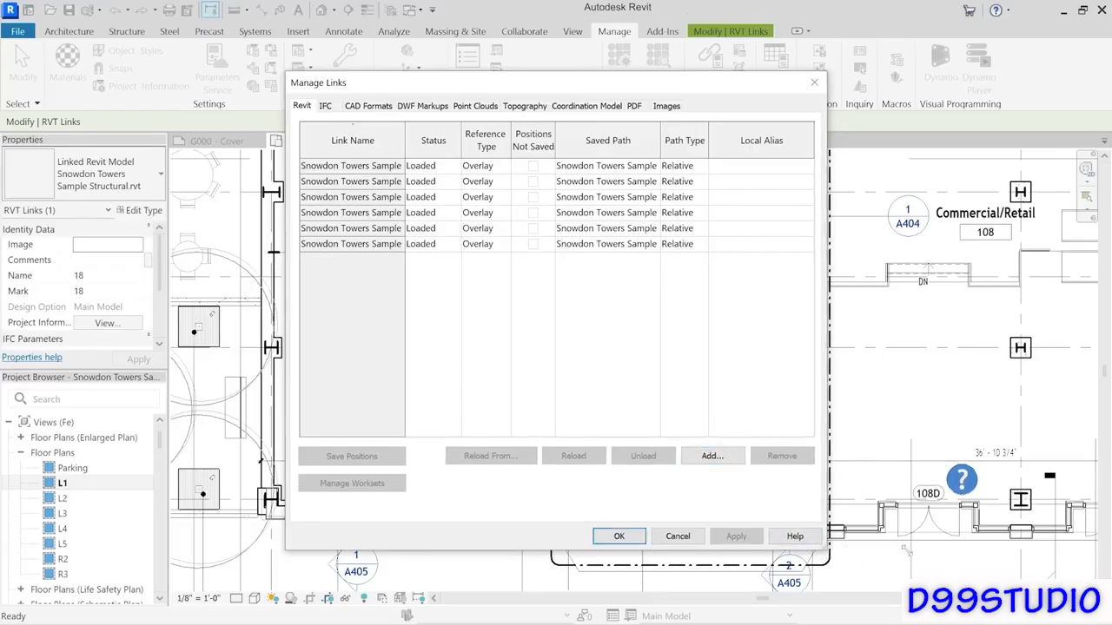
{"action": "left_click_drag", "start_coordinate": [825, 551], "coordinate": [1078, 554]}
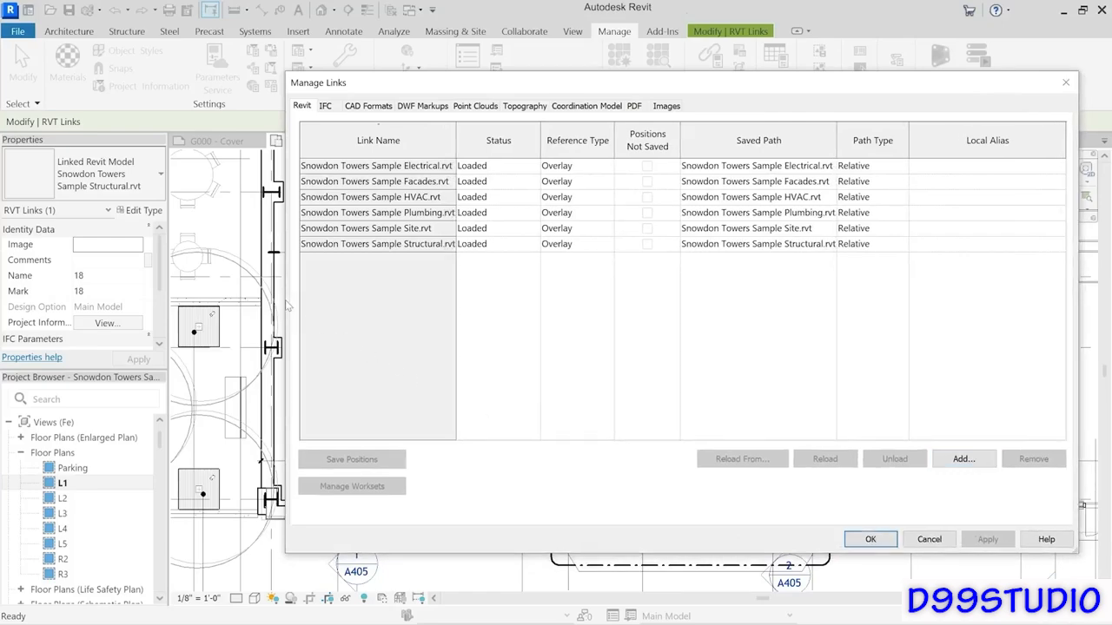
{"action": "left_click_drag", "start_coordinate": [283, 302], "coordinate": [99, 289]}
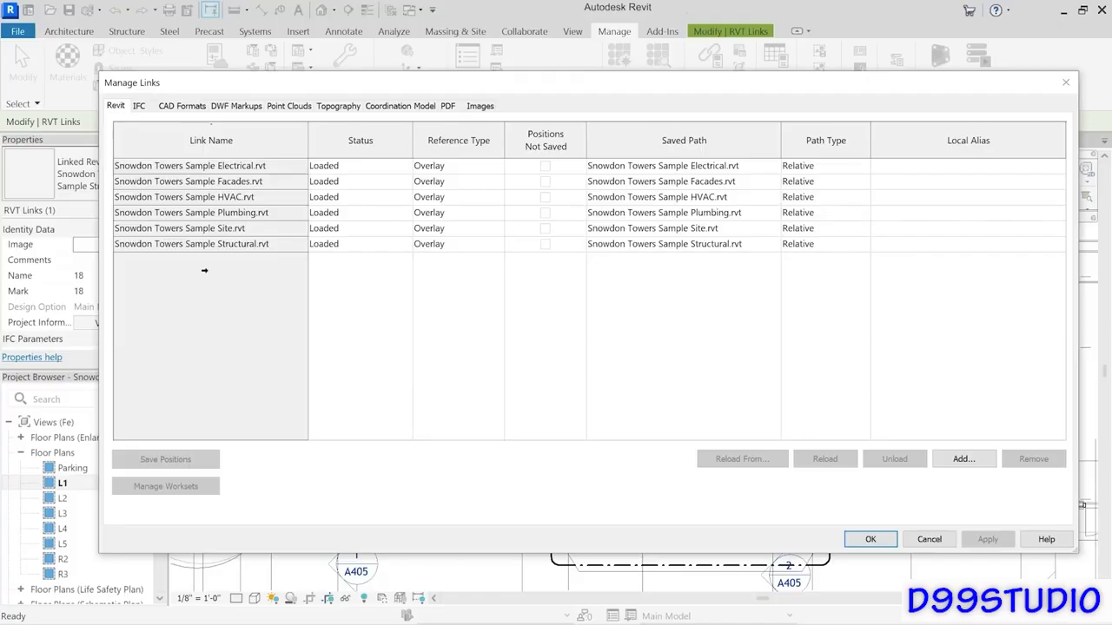
{"action": "left_click", "coordinate": [190, 244]}
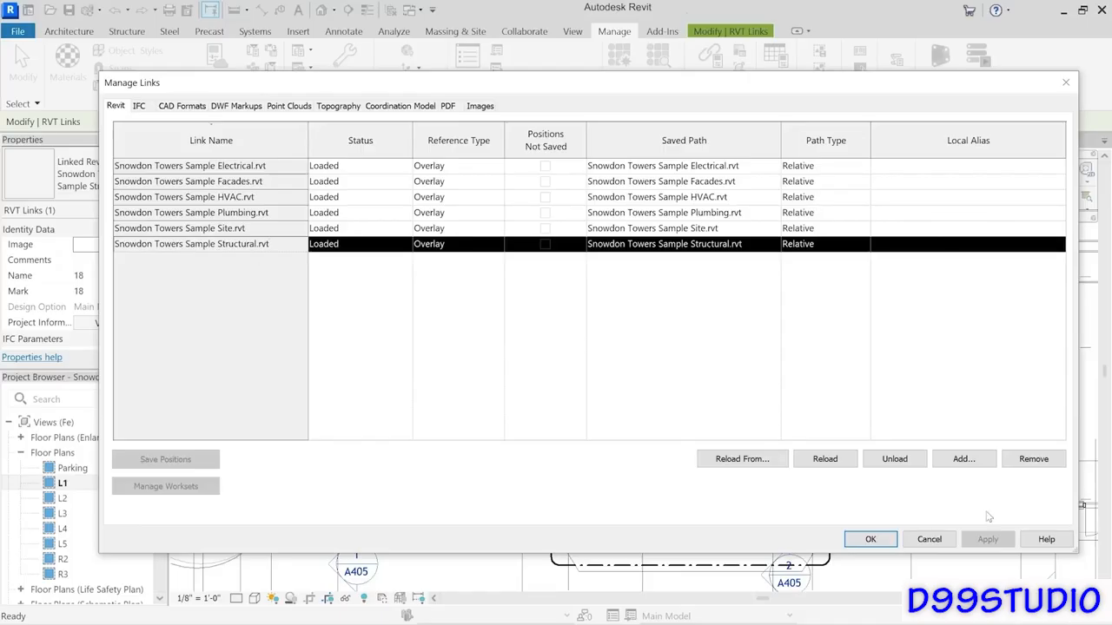
{"action": "left_click", "coordinate": [1031, 460]}
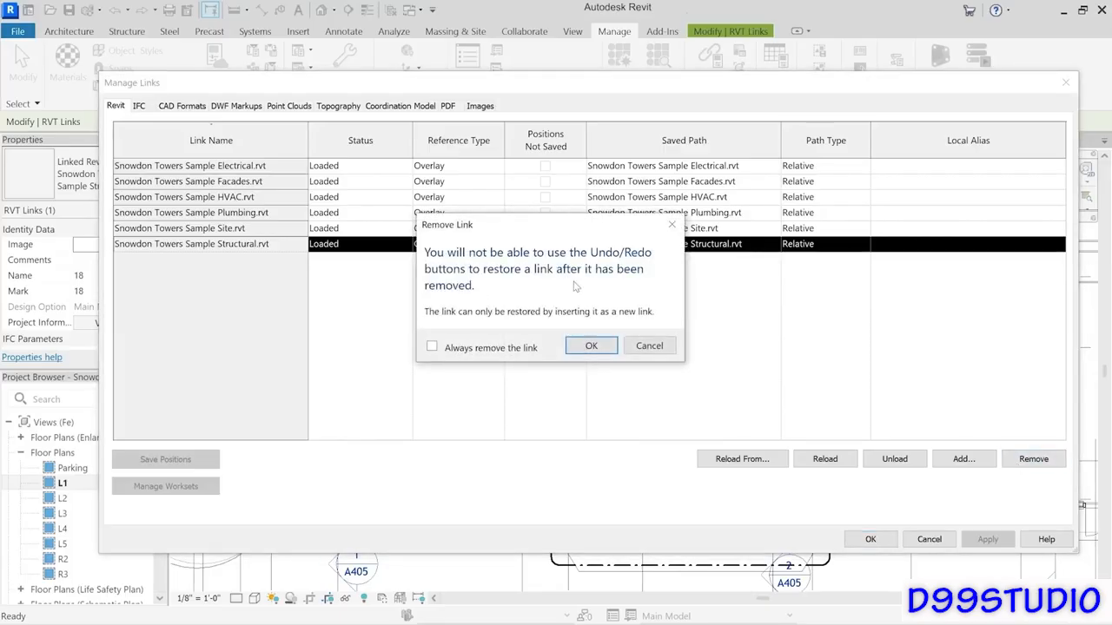
{"action": "left_click", "coordinate": [606, 350]}
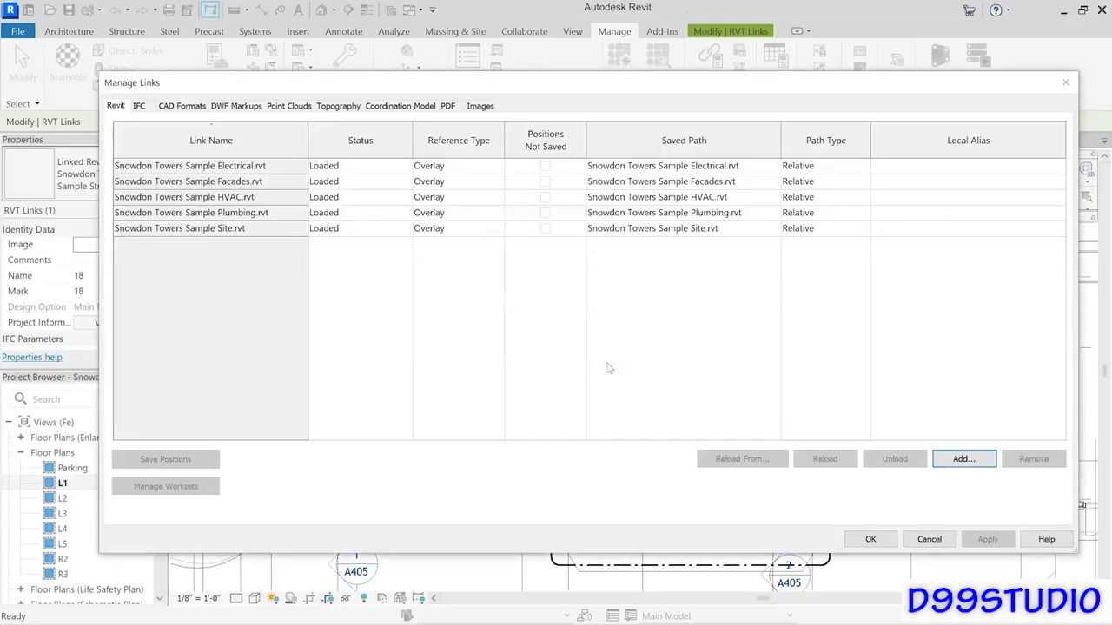
{"action": "left_click", "coordinate": [876, 540]}
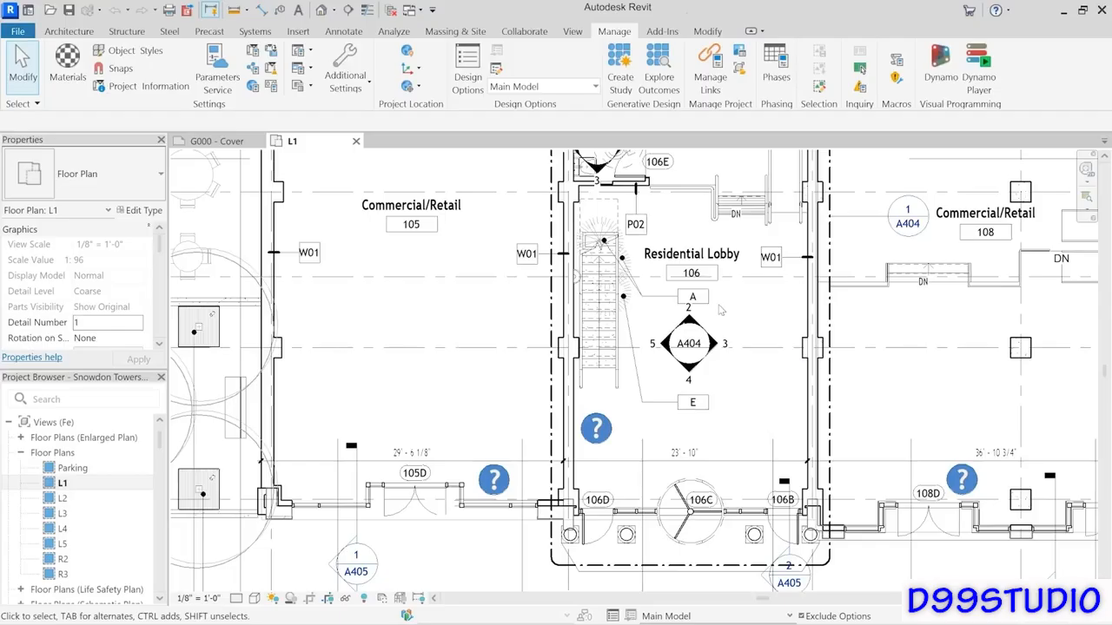
Step: Start linking a Revit model and enter the folder path C:\Program Files\Autodesk\Revit 2024\Samples as the file name
{"action": "left_click", "coordinate": [297, 31]}
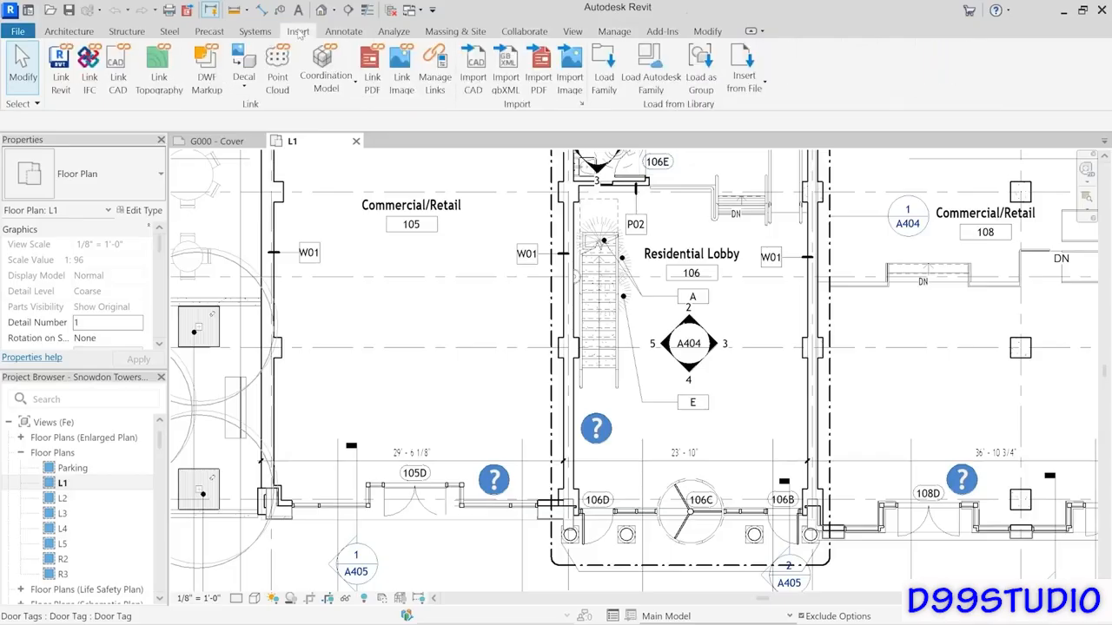
{"action": "left_click", "coordinate": [59, 85]}
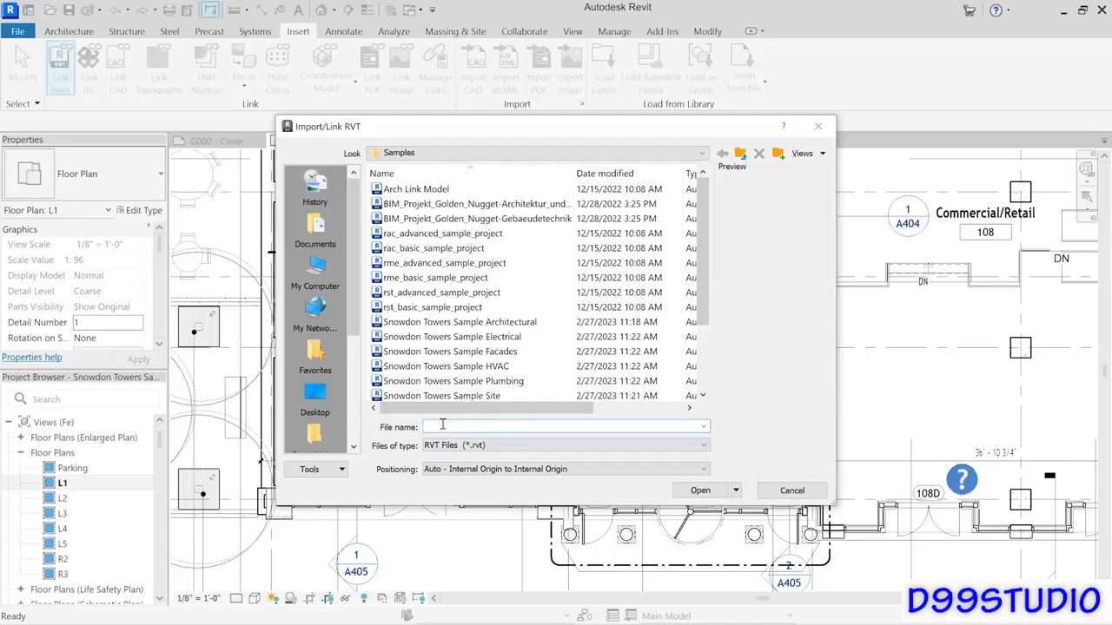
{"action": "type", "text": "C:\\Program Files\\Autodesk\\Revit 2024\\Samples"}
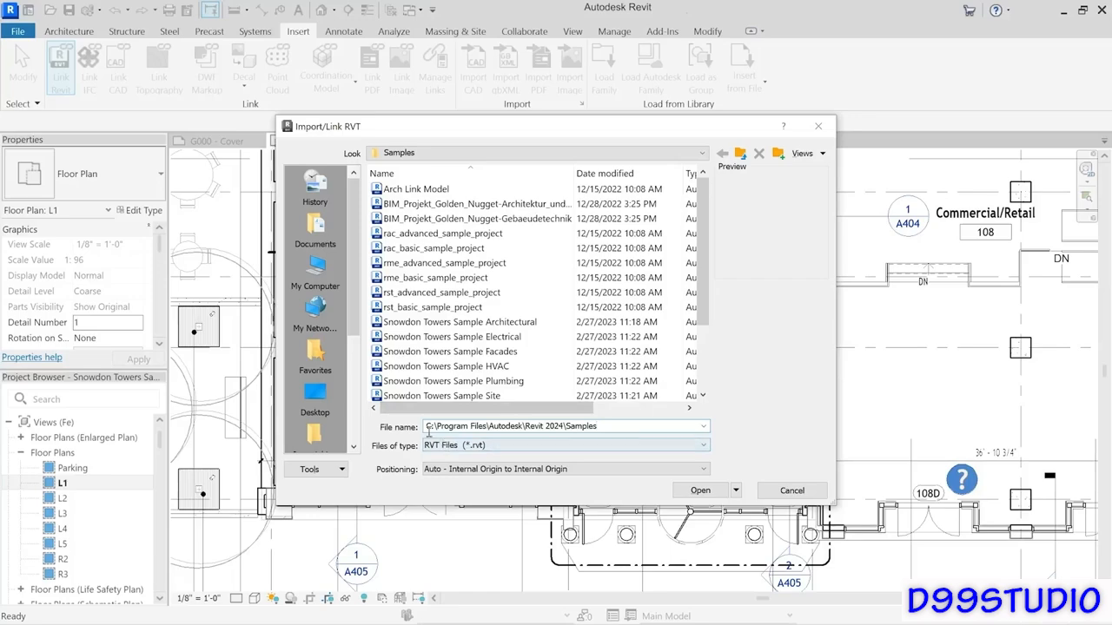
{"action": "left_click_drag", "start_coordinate": [432, 428], "coordinate": [417, 430]}
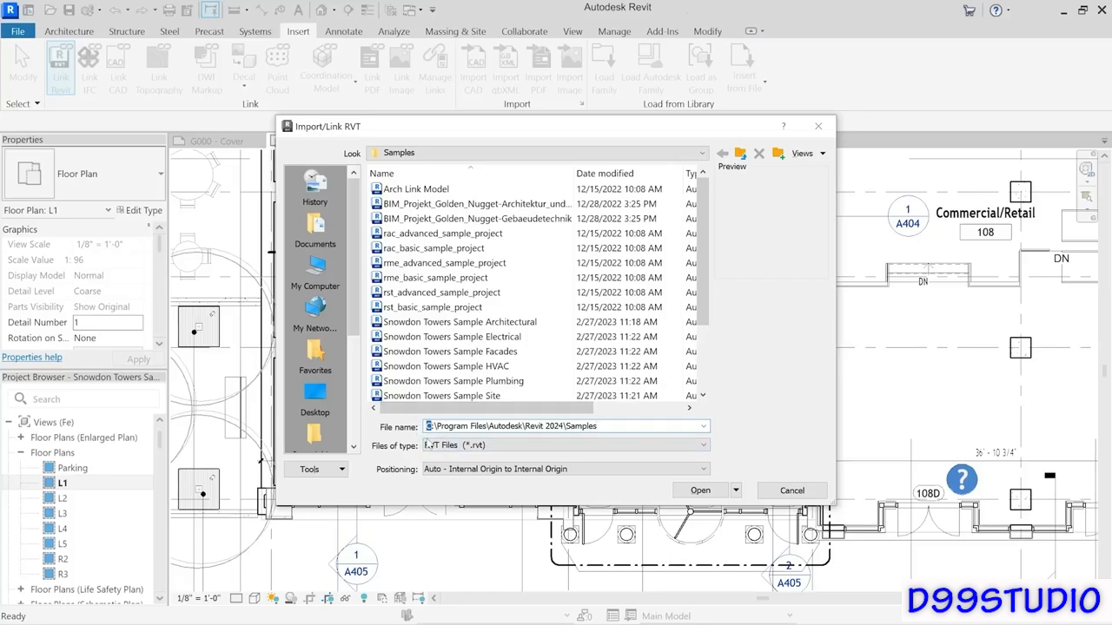
{"action": "left_click", "coordinate": [437, 426]}
{"action": "left_click_drag", "start_coordinate": [438, 426], "coordinate": [575, 438]}
{"action": "left_click", "coordinate": [603, 426]}
{"action": "triple_click", "coordinate": [606, 427]}
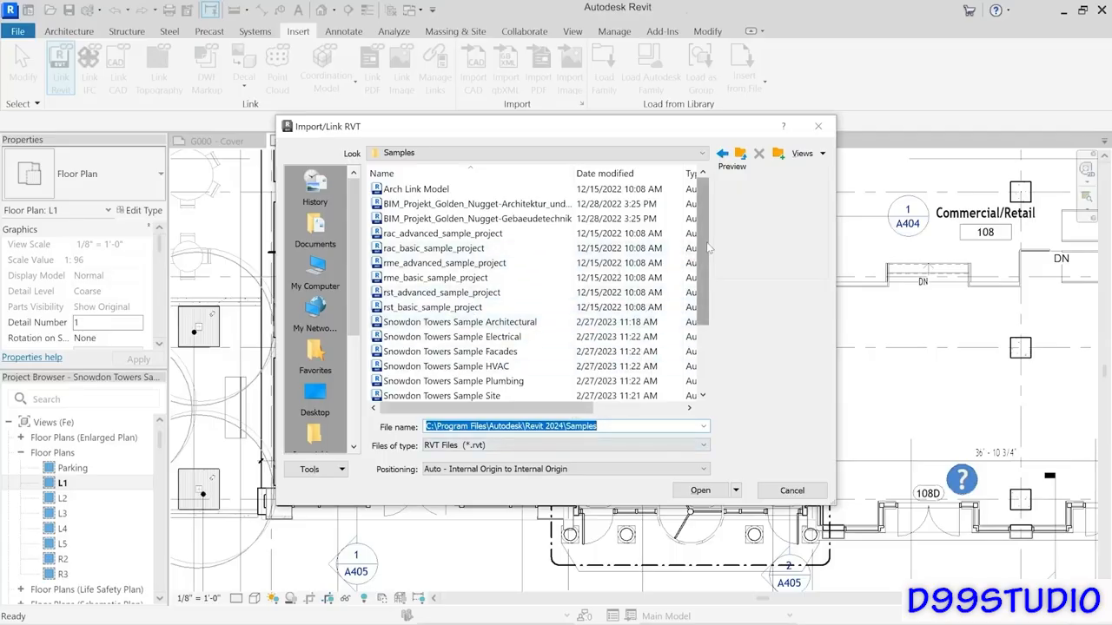
Step: Link Snowdon Towers Sample Structural.rvt with Auto - Internal Origin to Internal Origin positioning and dismiss the nested links message
{"action": "left_click_drag", "start_coordinate": [709, 249], "coordinate": [709, 289]}
{"action": "left_click", "coordinate": [412, 264]}
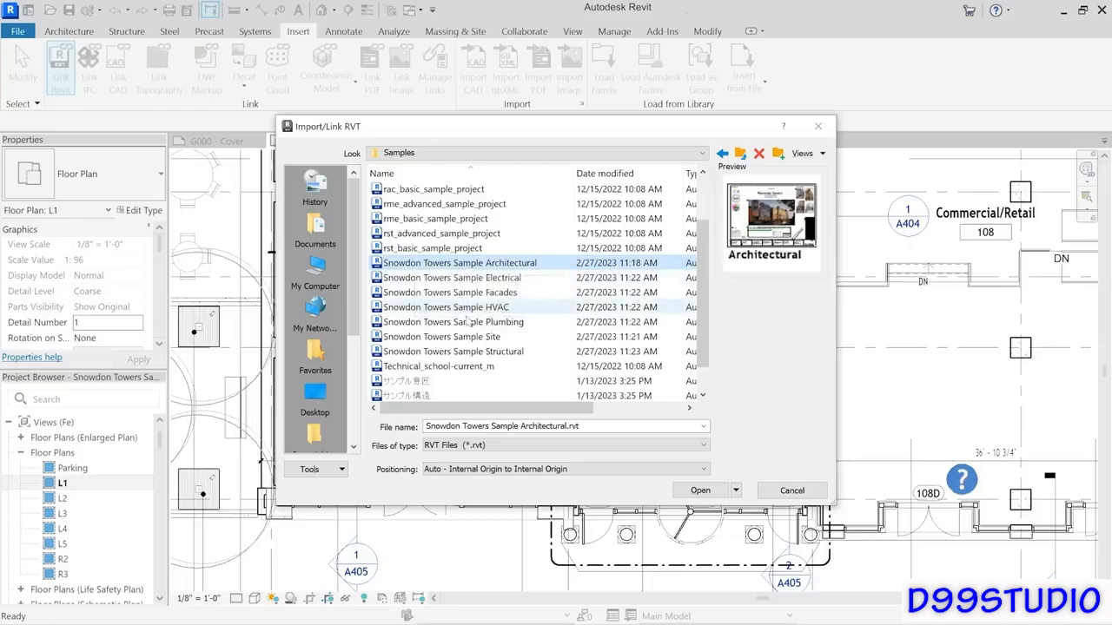
{"action": "left_click", "coordinate": [418, 353]}
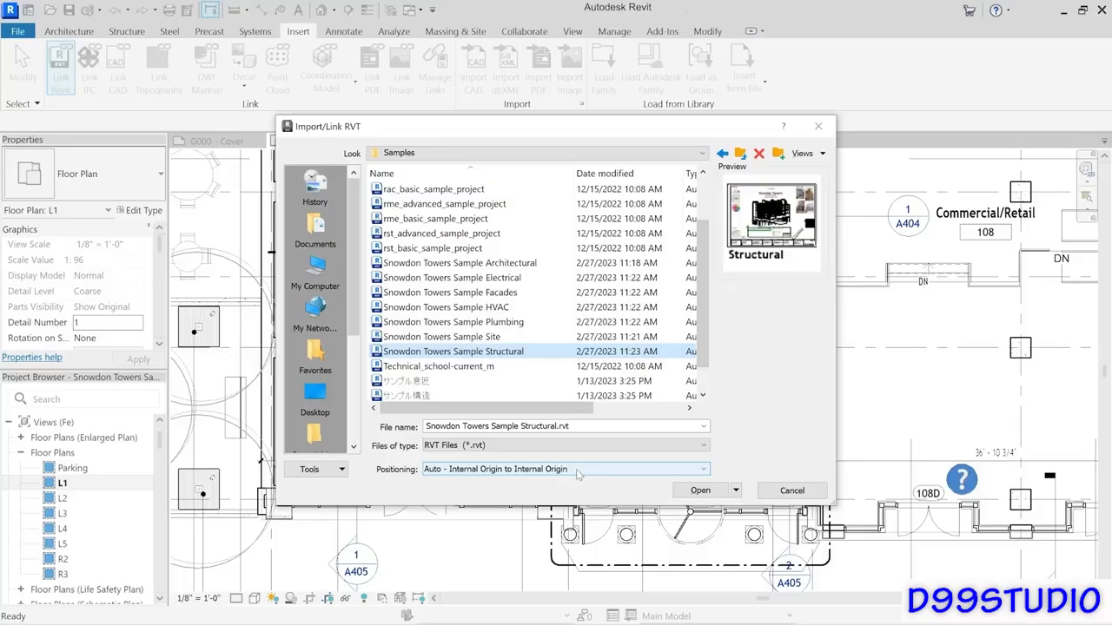
{"action": "left_click", "coordinate": [697, 490]}
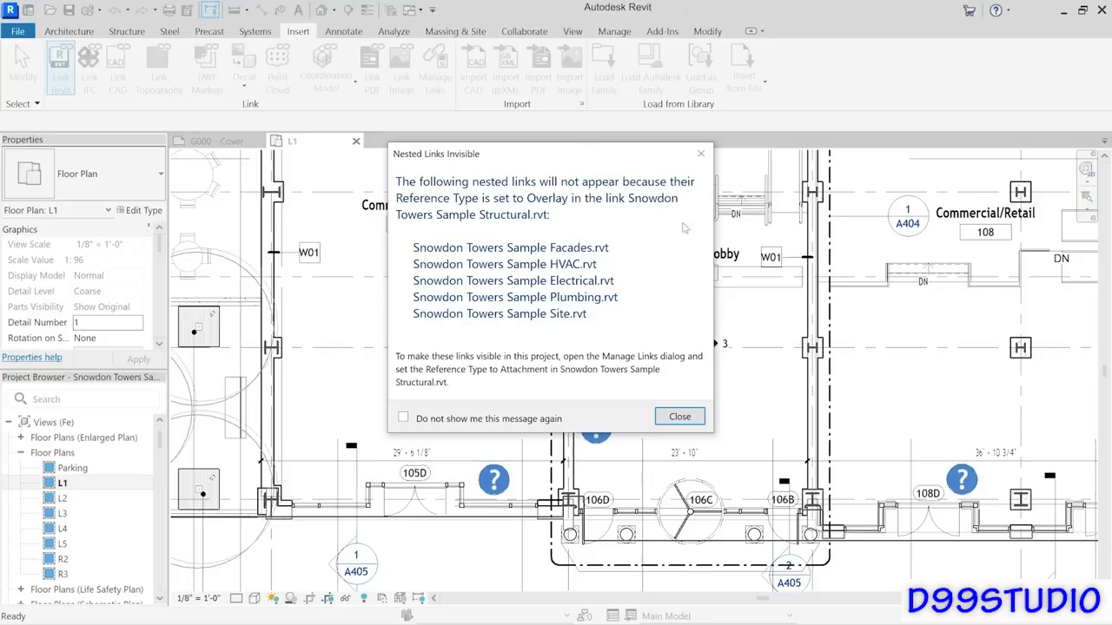
{"action": "left_click", "coordinate": [679, 417]}
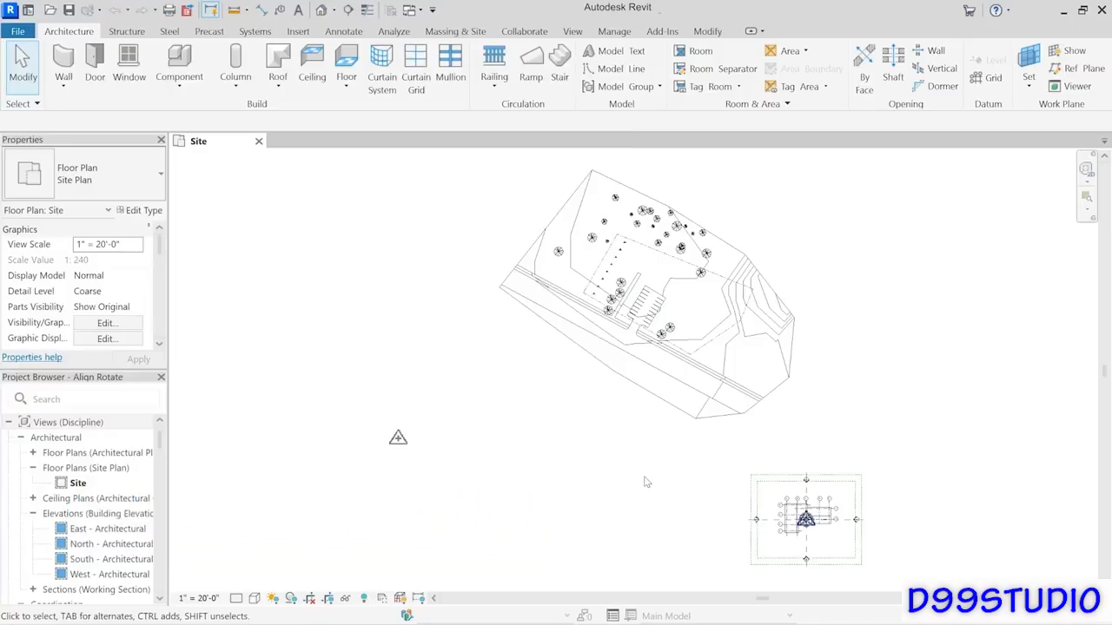
{"action": "left_click", "coordinate": [822, 526]}
{"action": "left_click_drag", "start_coordinate": [161, 450], "coordinate": [161, 461]}
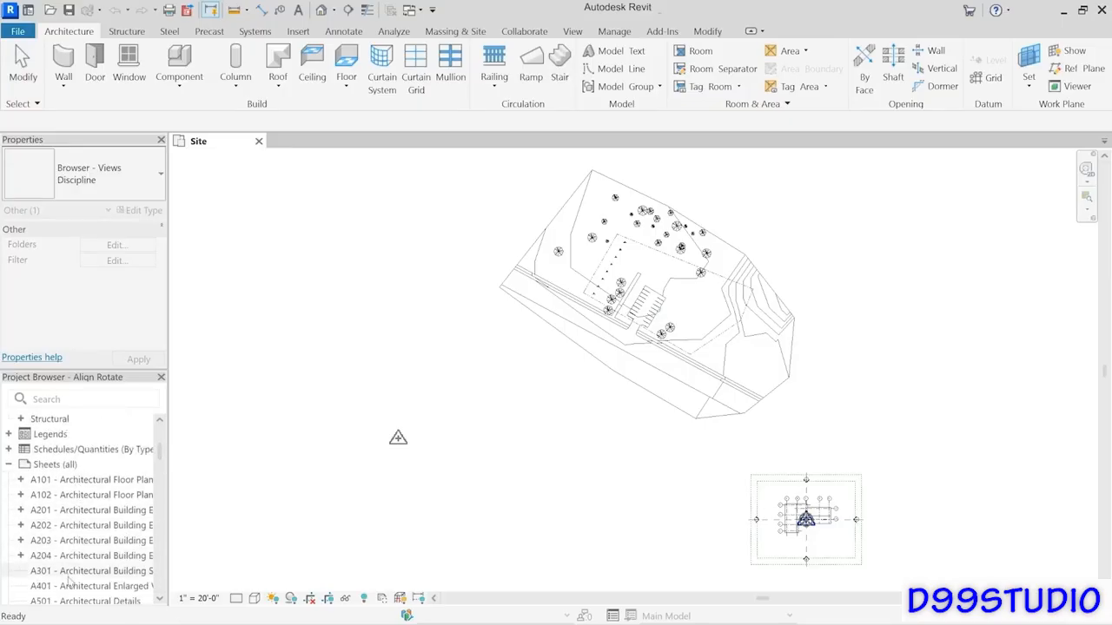
{"action": "left_click", "coordinate": [772, 575]}
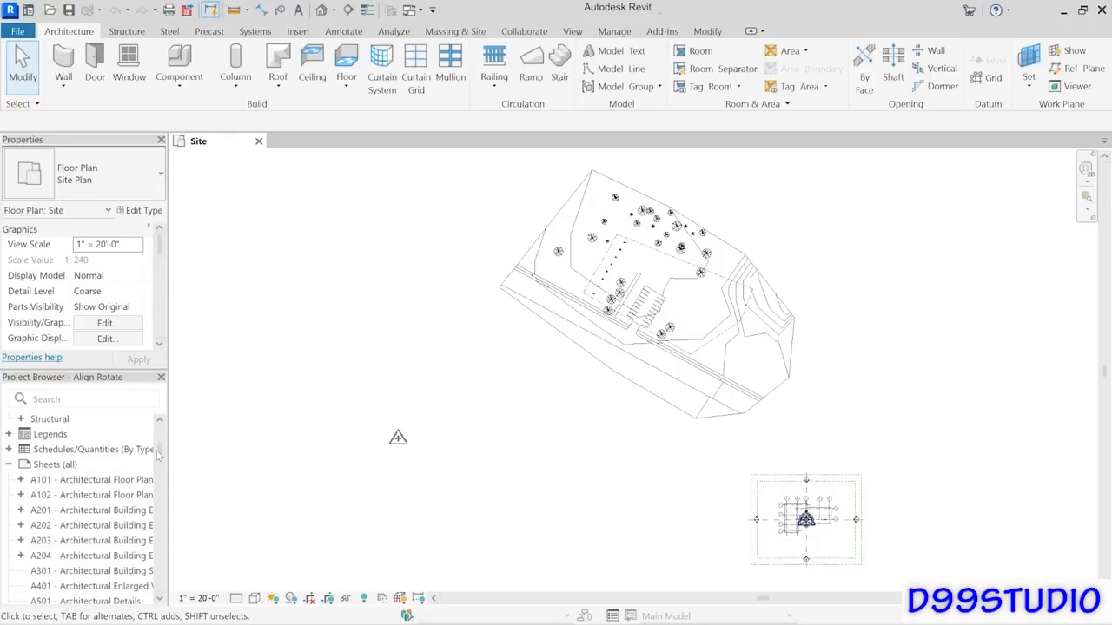
{"action": "left_click_drag", "start_coordinate": [159, 451], "coordinate": [161, 432]}
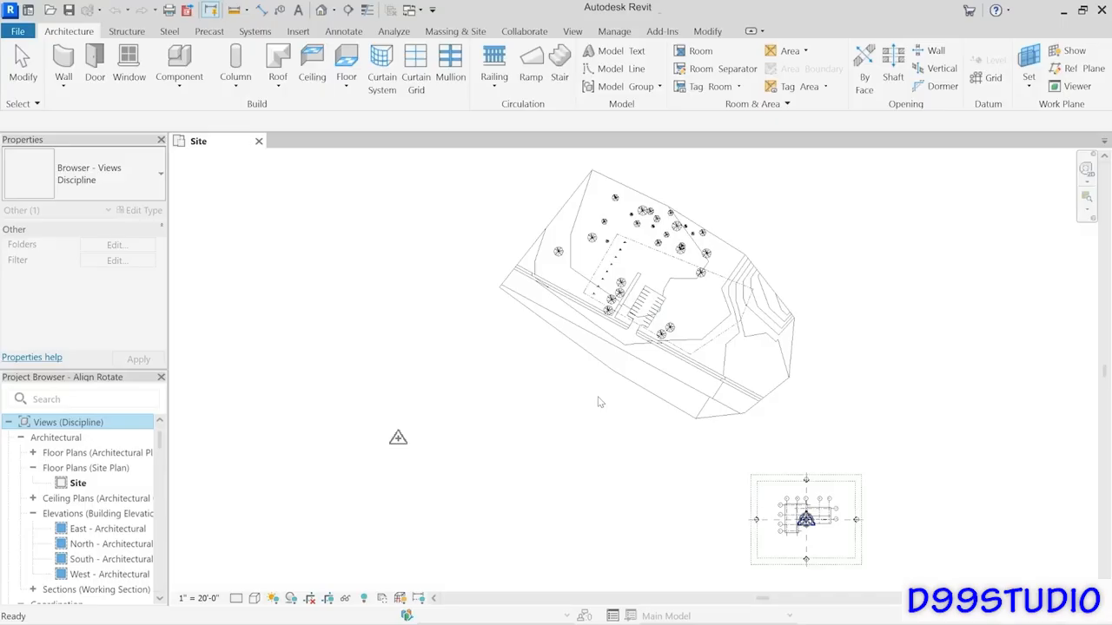
{"action": "left_click", "coordinate": [636, 392]}
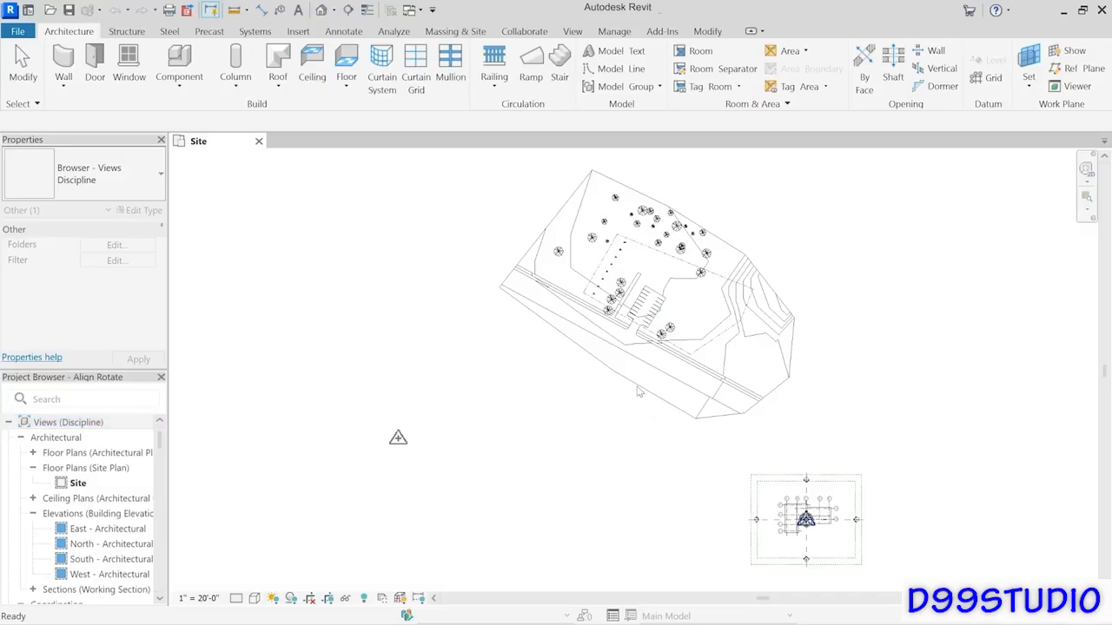
Step: Move the linked Building Site model about 728' without the Constrain option so the site surrounds the building at the project base point
{"action": "left_click", "coordinate": [609, 407]}
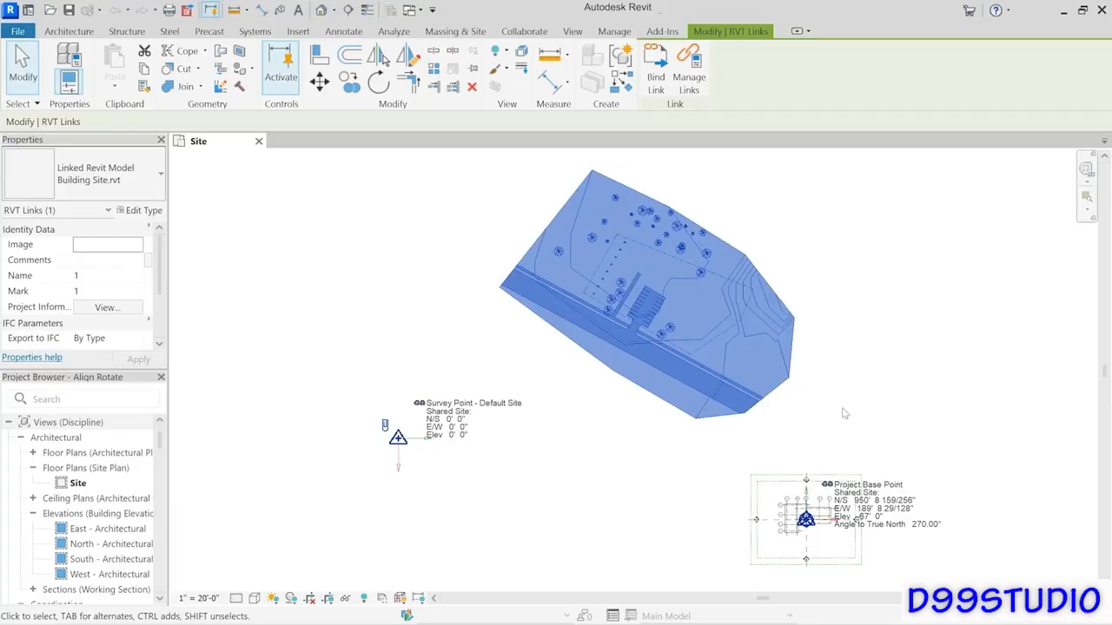
{"action": "left_click", "coordinate": [319, 82]}
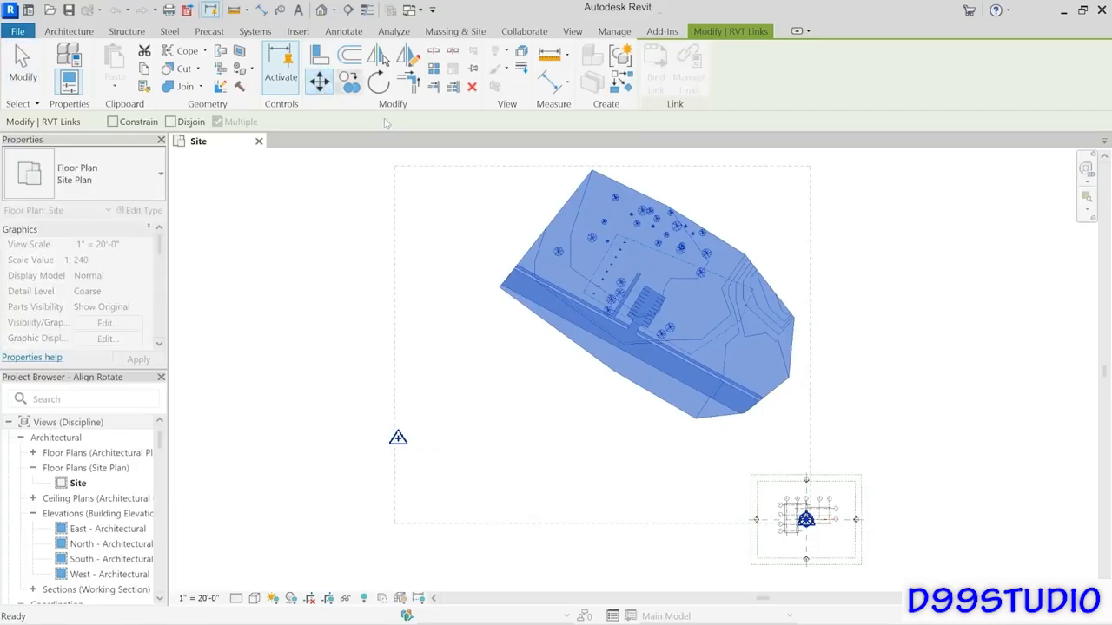
{"action": "left_click", "coordinate": [651, 270]}
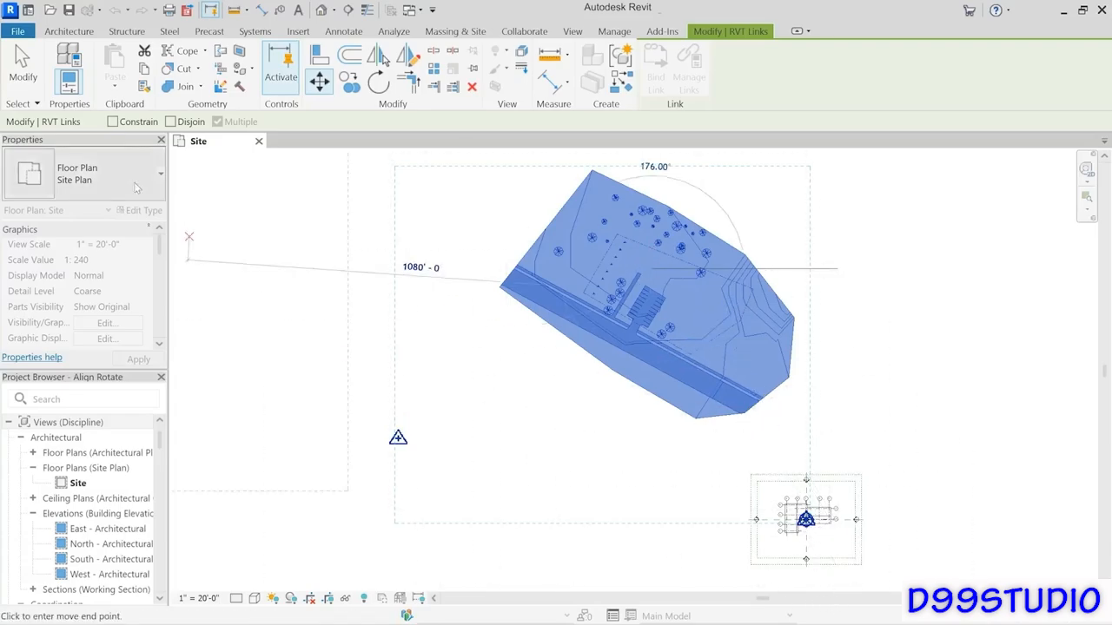
{"action": "left_click", "coordinate": [113, 123]}
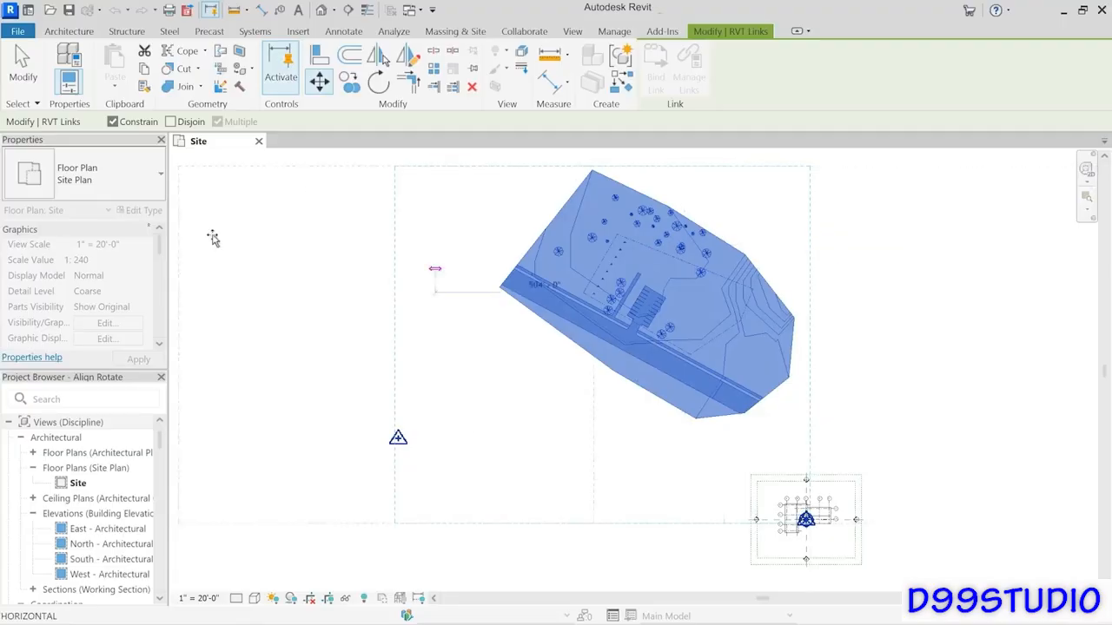
{"action": "left_click", "coordinate": [113, 123]}
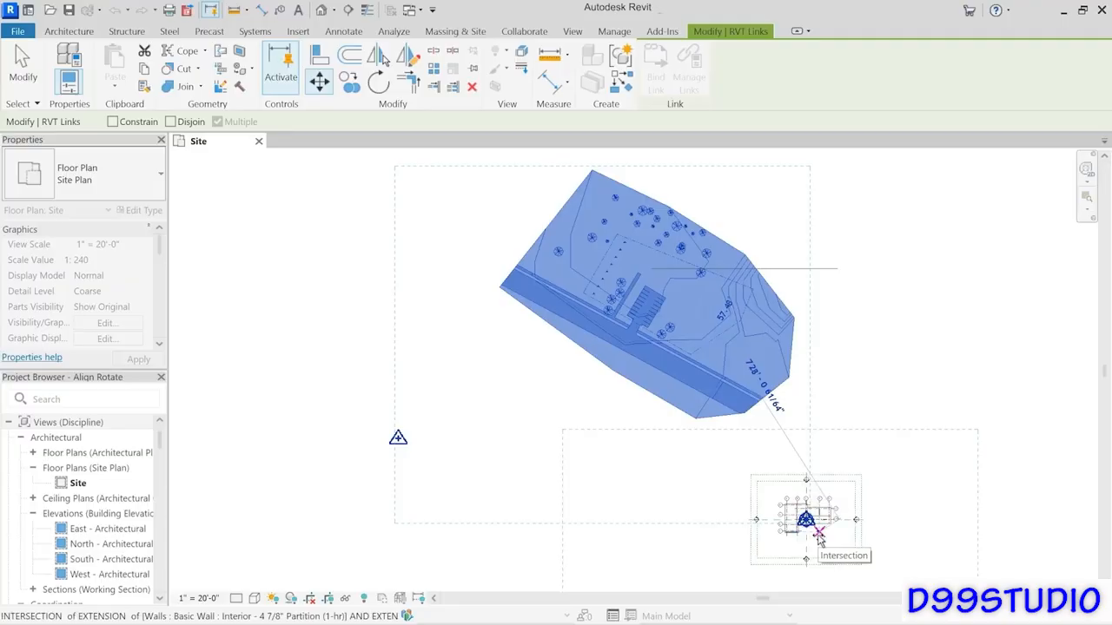
{"action": "left_click", "coordinate": [819, 533]}
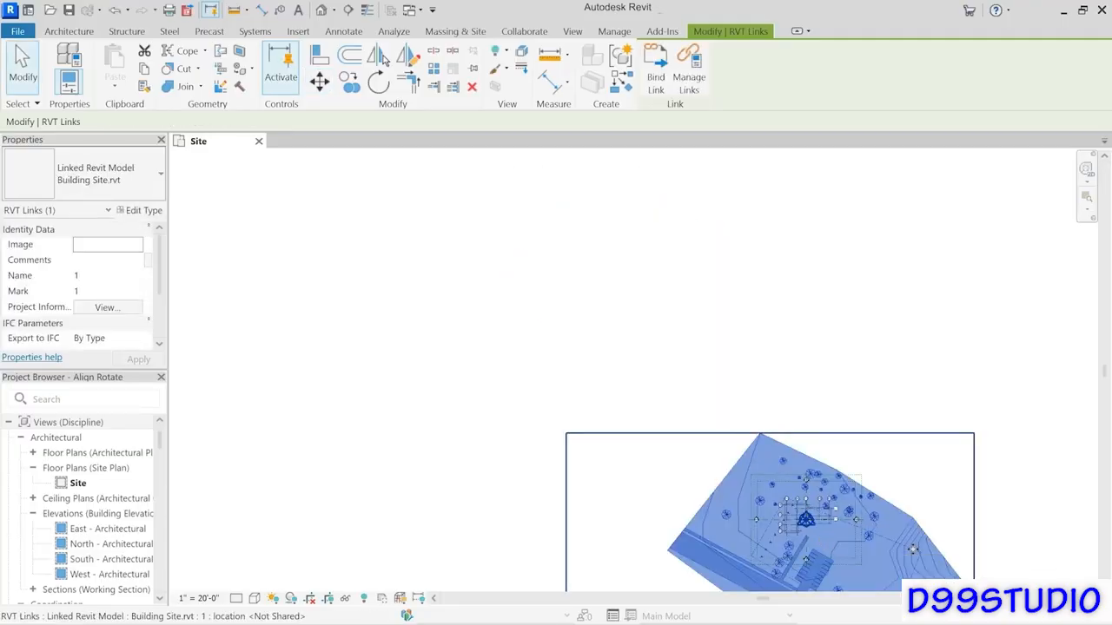
Step: Set the visual style of the Site view to Wireframe
{"action": "scroll", "coordinate": [815, 532], "scroll_direction": "up", "scroll_amount": 4}
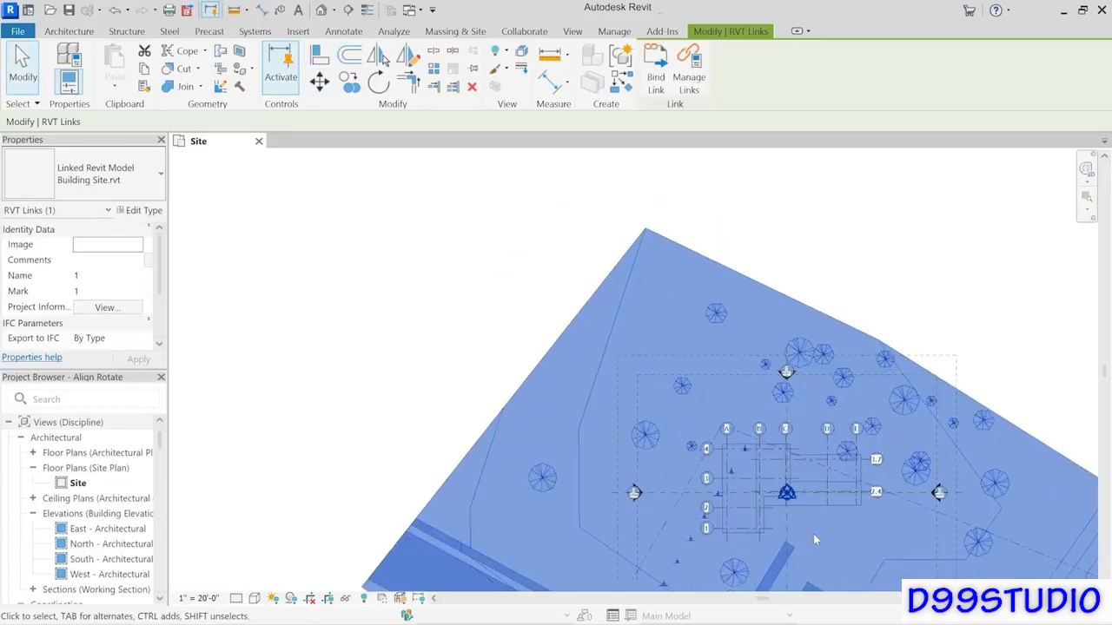
{"action": "scroll", "coordinate": [813, 534], "scroll_direction": "up", "scroll_amount": 2}
{"action": "middle_click_drag", "start_coordinate": [766, 492], "coordinate": [599, 402]}
{"action": "scroll", "coordinate": [587, 320], "scroll_direction": "up", "scroll_amount": 2}
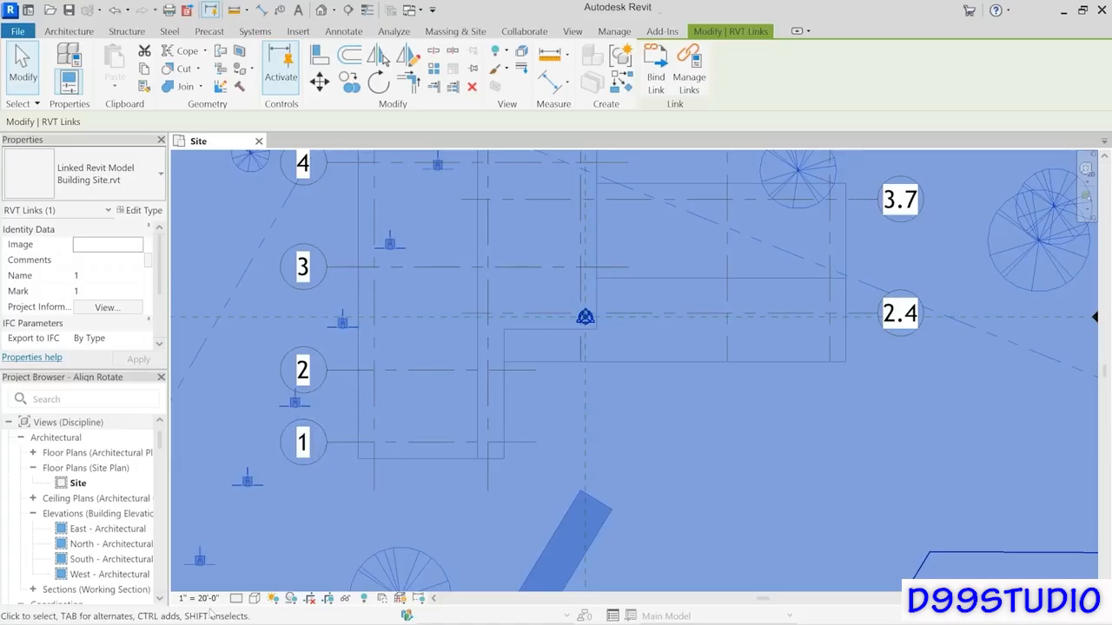
{"action": "left_click", "coordinate": [254, 599]}
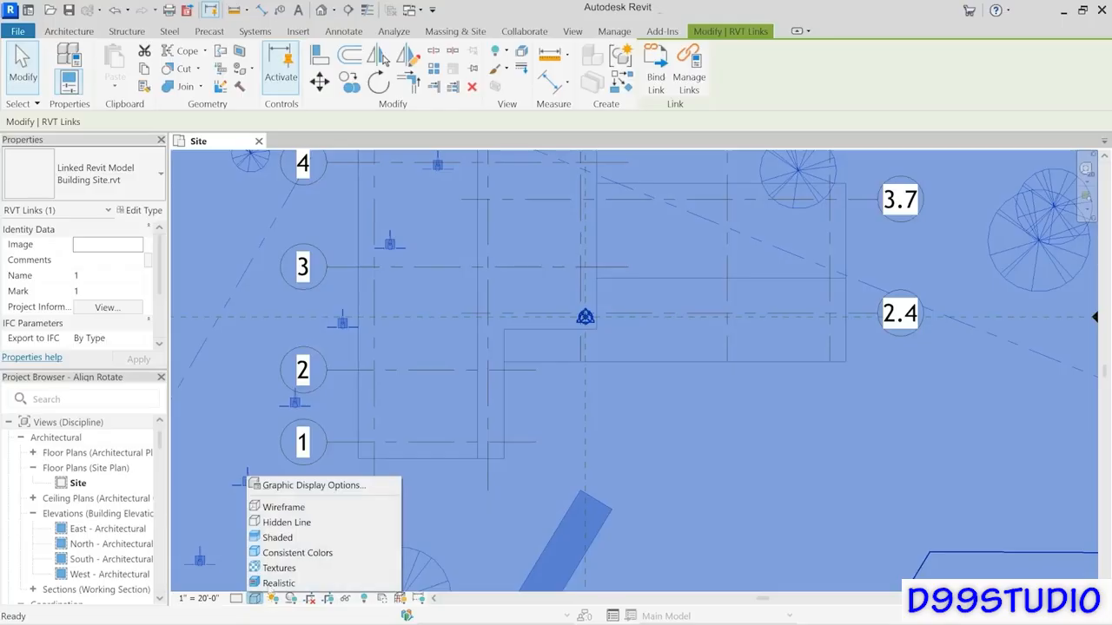
{"action": "left_click", "coordinate": [316, 508]}
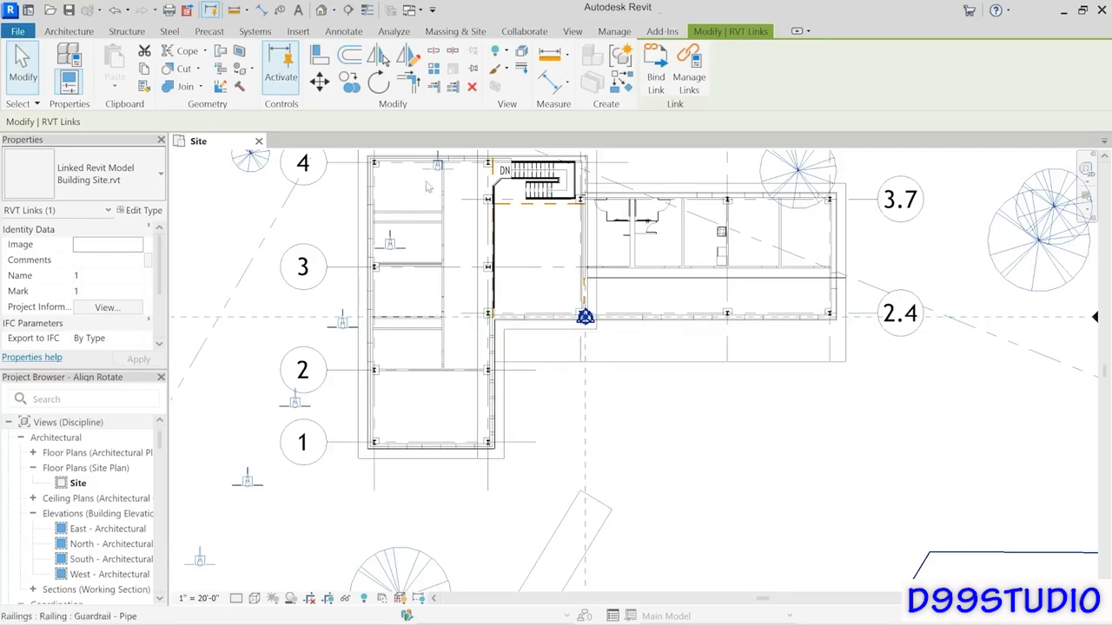
Step: Move the linked site from the midpoint of its walkway's end to the midpoint of the exterior wall between grids B and C
{"action": "left_click", "coordinate": [319, 80]}
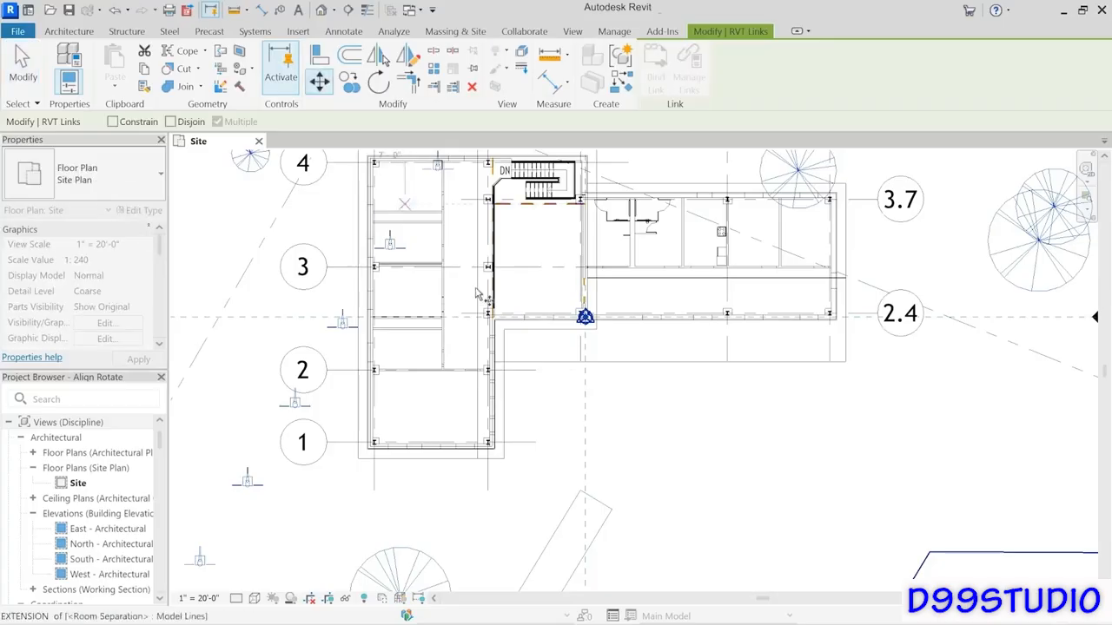
{"action": "left_click", "coordinate": [596, 502]}
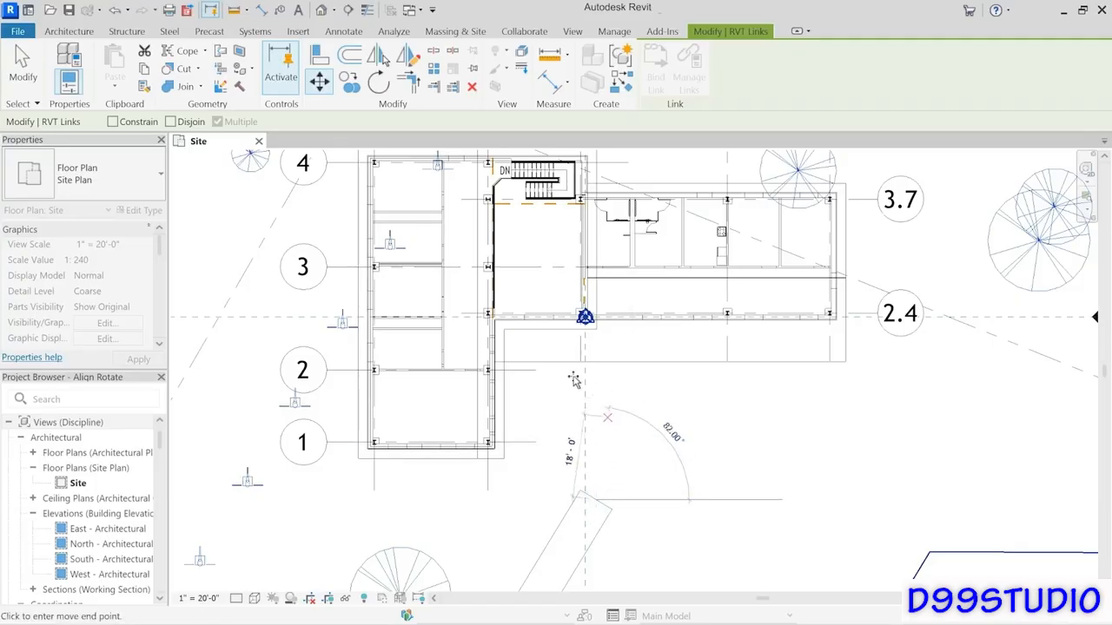
{"action": "scroll", "coordinate": [540, 324], "scroll_direction": "up", "scroll_amount": 4}
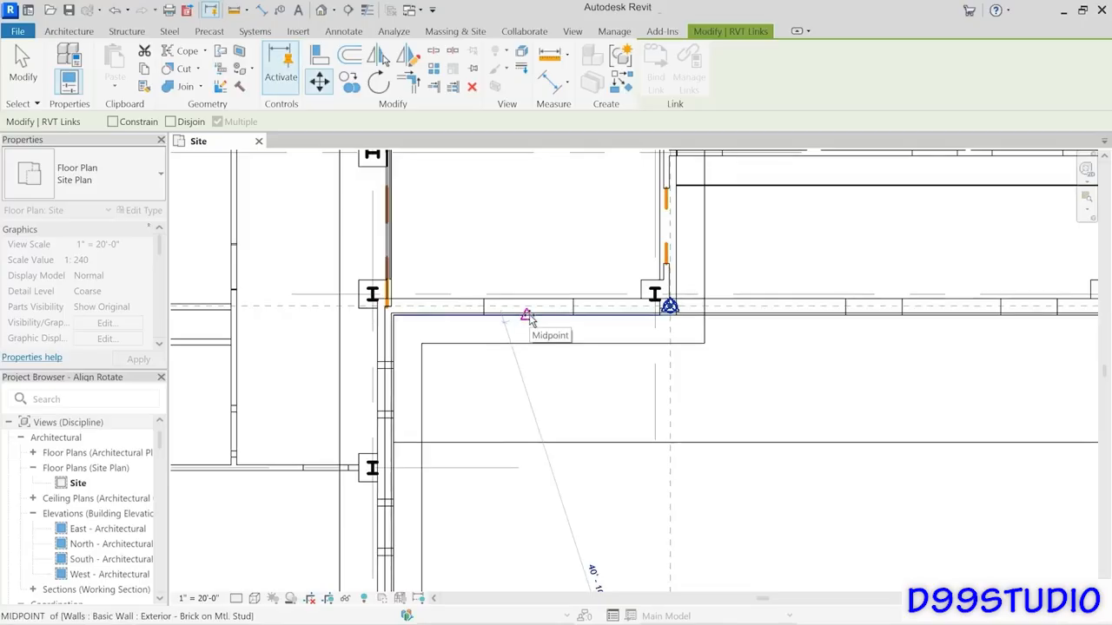
{"action": "left_click", "coordinate": [527, 316]}
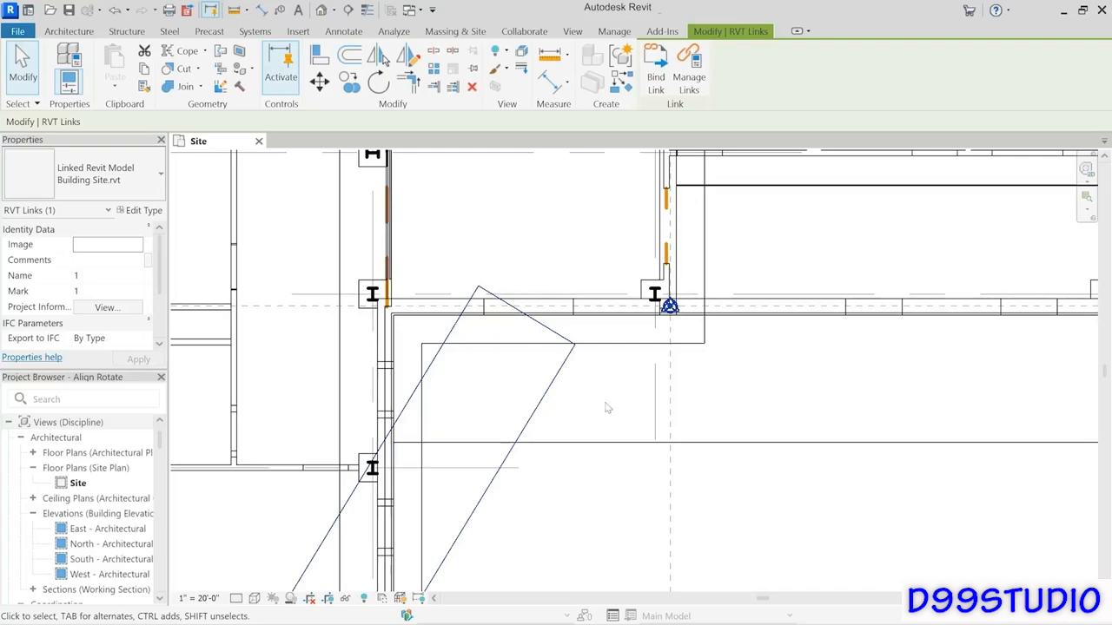
Step: Begin rotating the linked site and place the center of rotation at the midpoint where the walkway's end meets the exterior wall
{"action": "key", "text": "r"}
{"action": "key", "text": "o"}
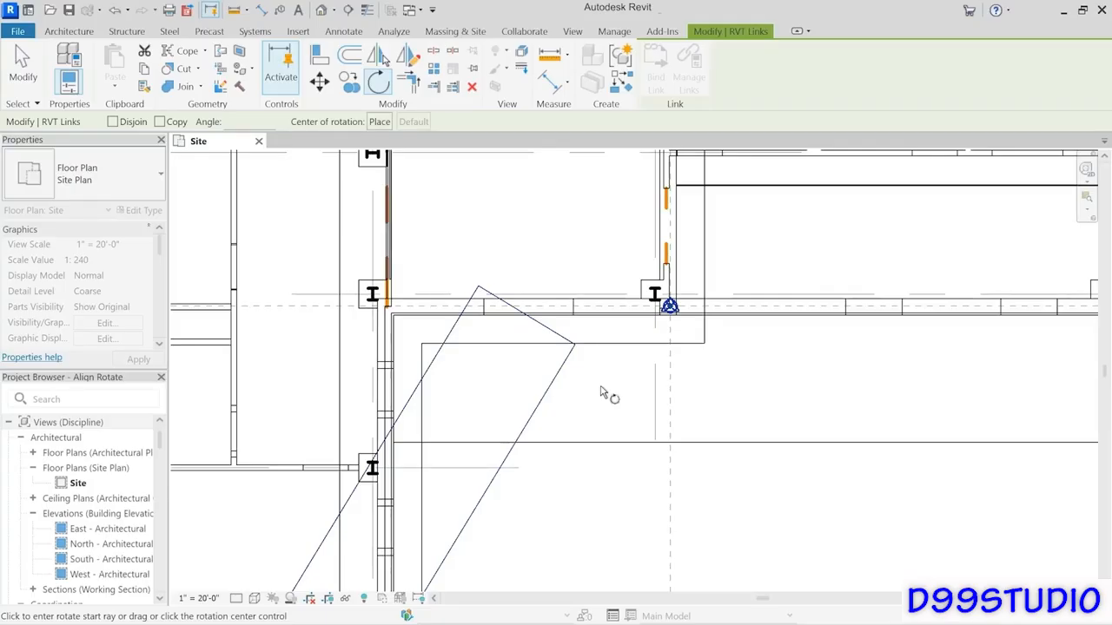
{"action": "scroll", "coordinate": [608, 391], "scroll_direction": "down", "scroll_amount": 8}
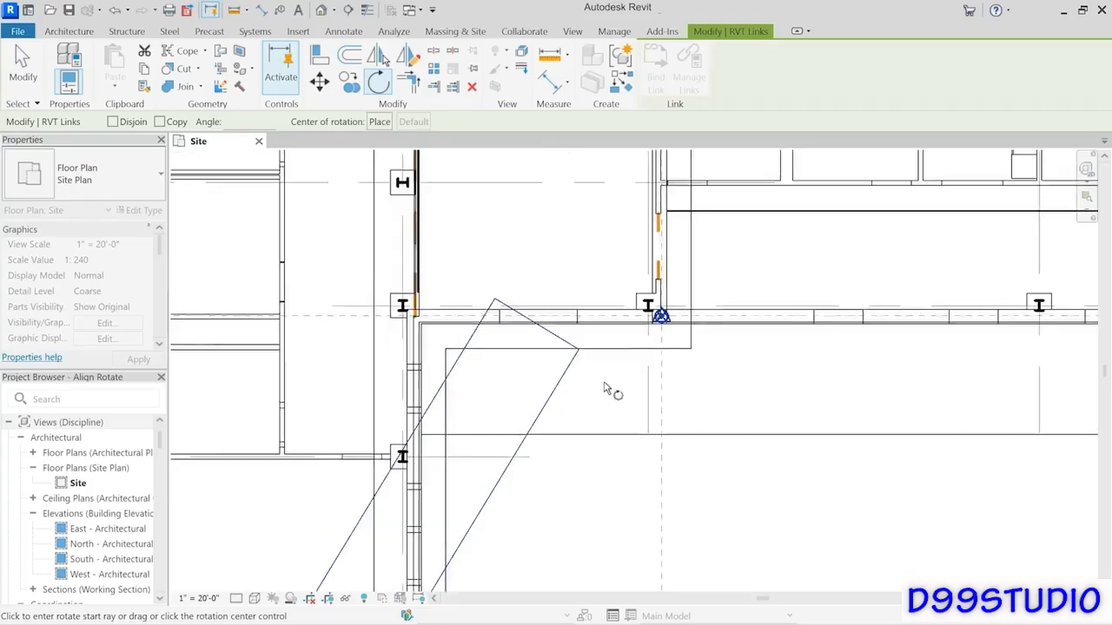
{"action": "scroll", "coordinate": [613, 398], "scroll_direction": "down", "scroll_amount": 4}
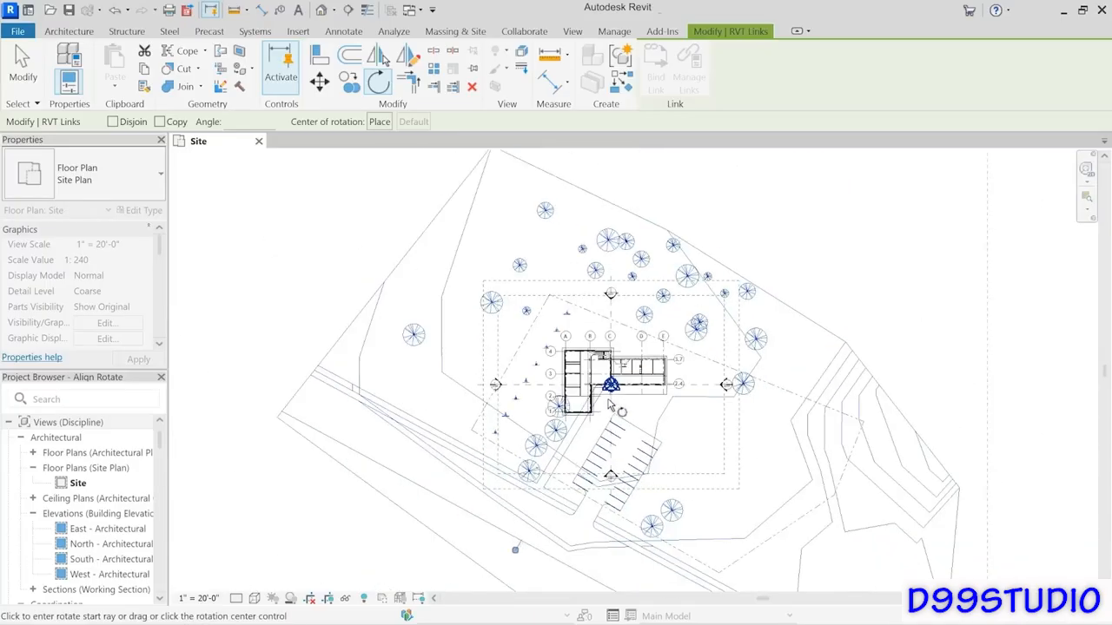
{"action": "middle_click_drag", "start_coordinate": [625, 425], "coordinate": [647, 346]}
{"action": "scroll", "coordinate": [647, 345], "scroll_direction": "down", "scroll_amount": 1}
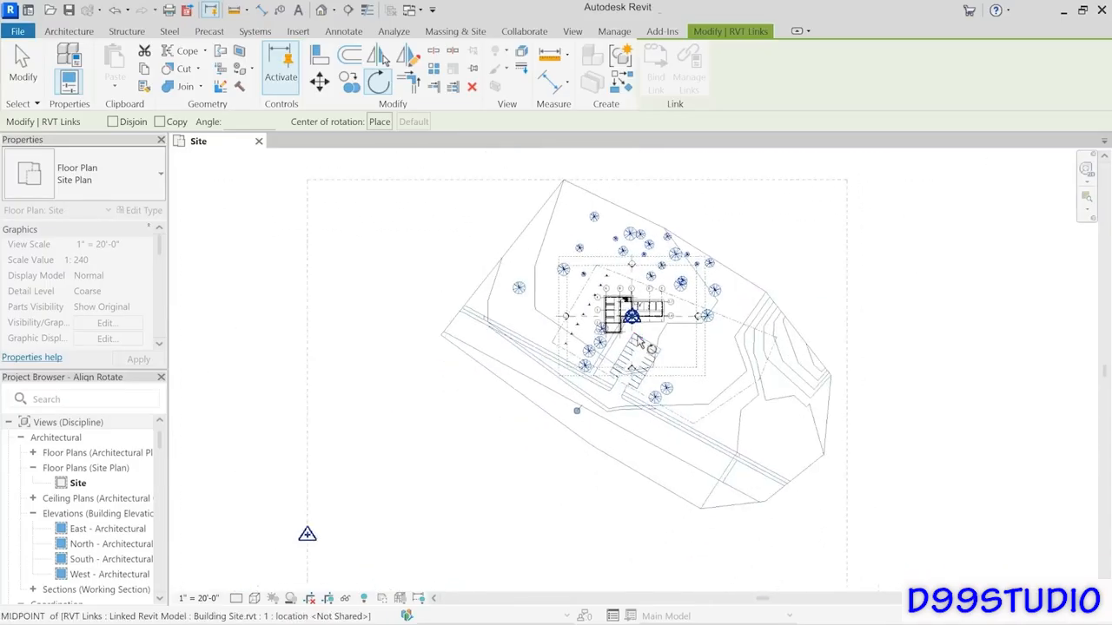
{"action": "scroll", "coordinate": [637, 339], "scroll_direction": "down", "scroll_amount": 1}
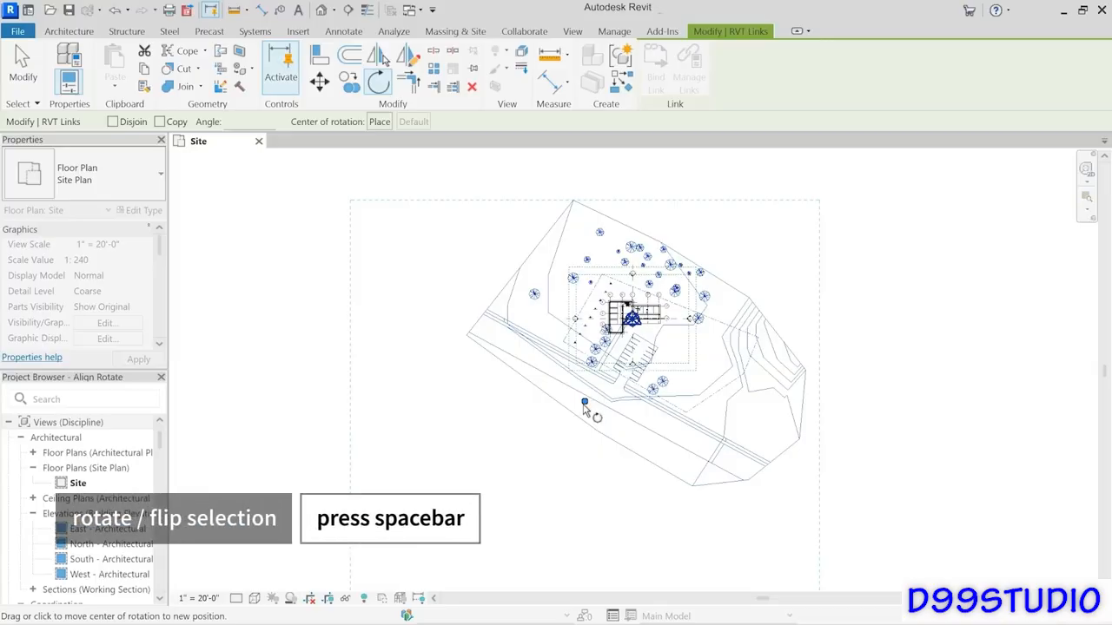
{"action": "left_click", "coordinate": [379, 122]}
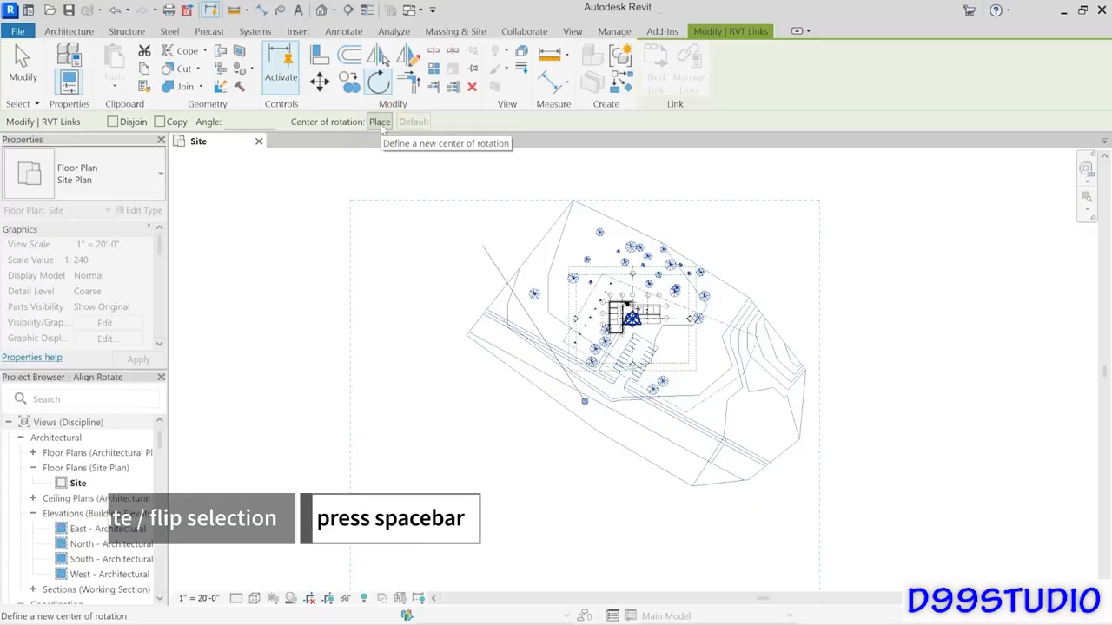
{"action": "left_click", "coordinate": [381, 122]}
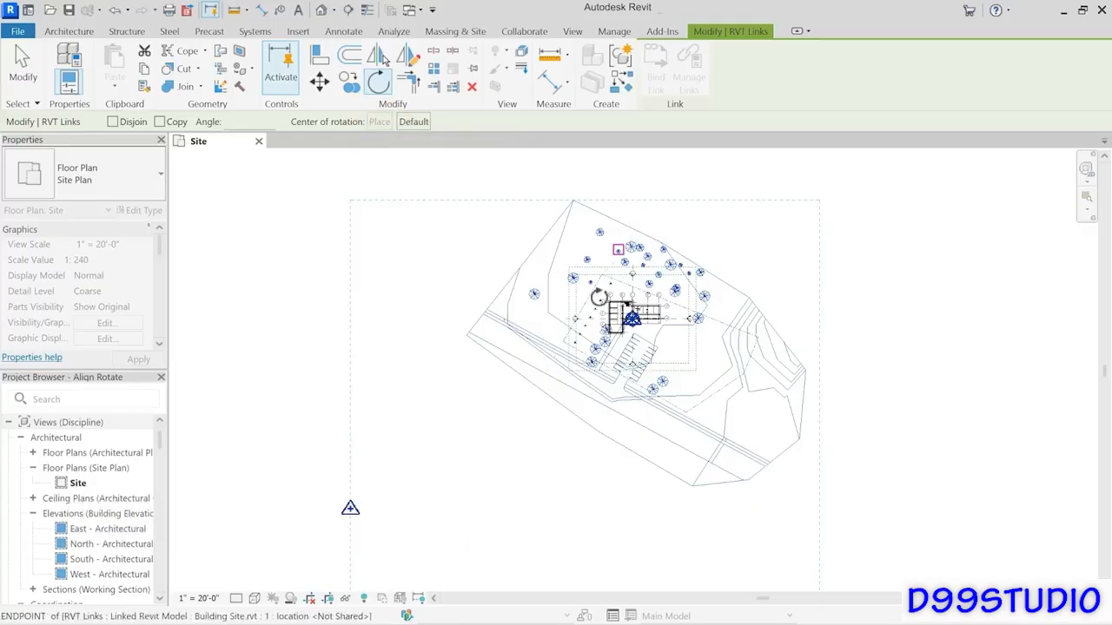
{"action": "scroll", "coordinate": [633, 316], "scroll_direction": "up", "scroll_amount": 6}
{"action": "scroll", "coordinate": [622, 335], "scroll_direction": "up", "scroll_amount": 5}
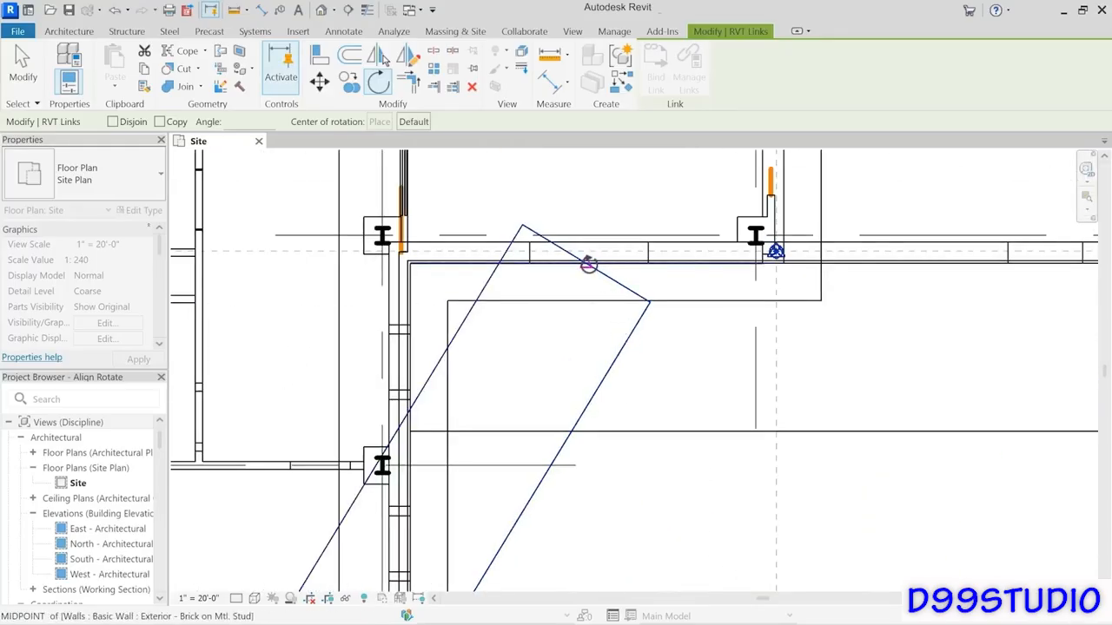
{"action": "left_click", "coordinate": [587, 264]}
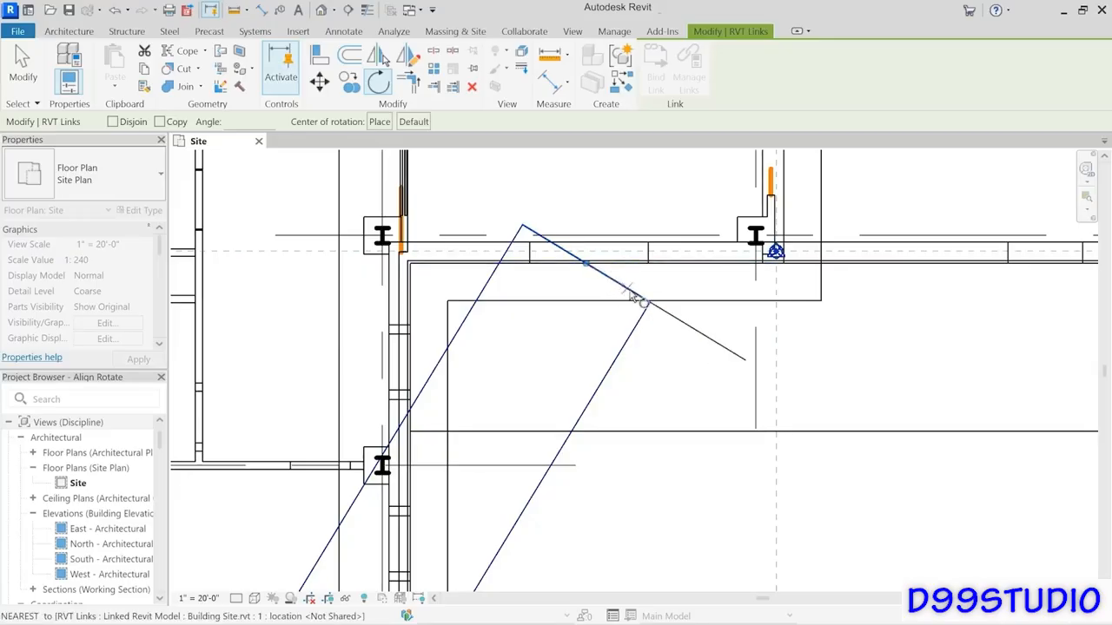
Step: Rotate the linked site from the walkway's end edge onto the face of the exterior wall and deselect the link
{"action": "left_click", "coordinate": [634, 294]}
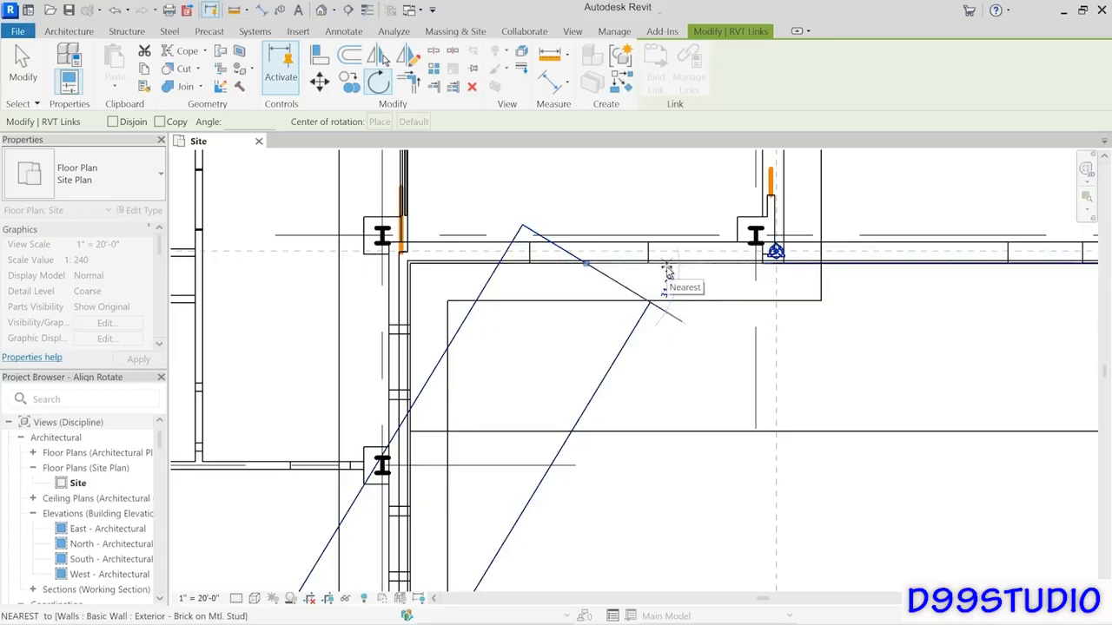
{"action": "left_click", "coordinate": [667, 270]}
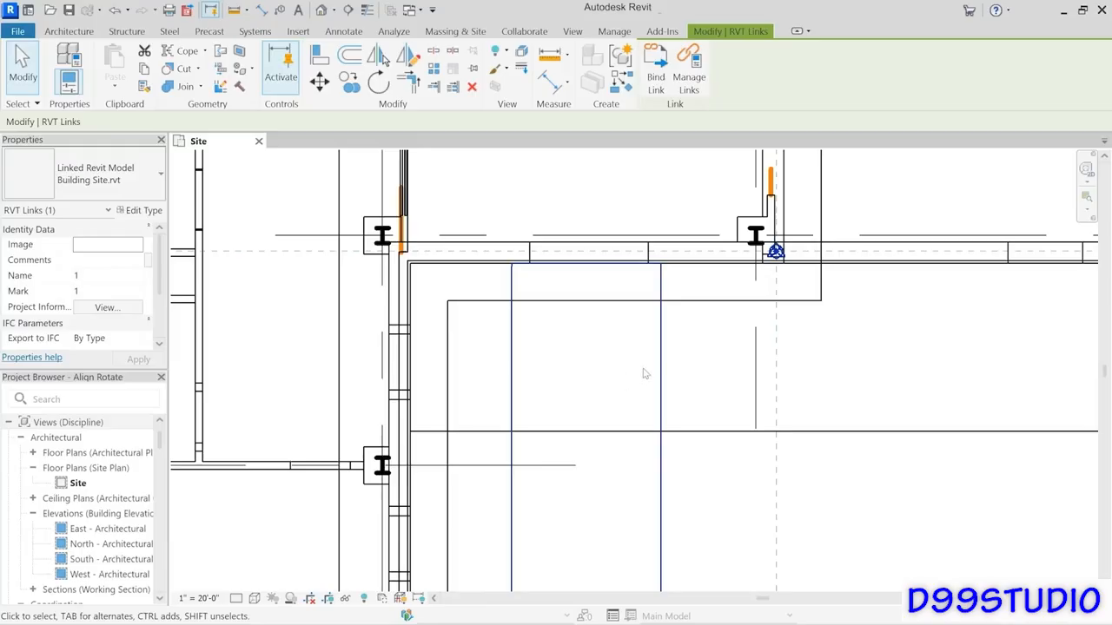
{"action": "scroll", "coordinate": [686, 347], "scroll_direction": "down", "scroll_amount": 4}
{"action": "scroll", "coordinate": [729, 378], "scroll_direction": "down", "scroll_amount": 4}
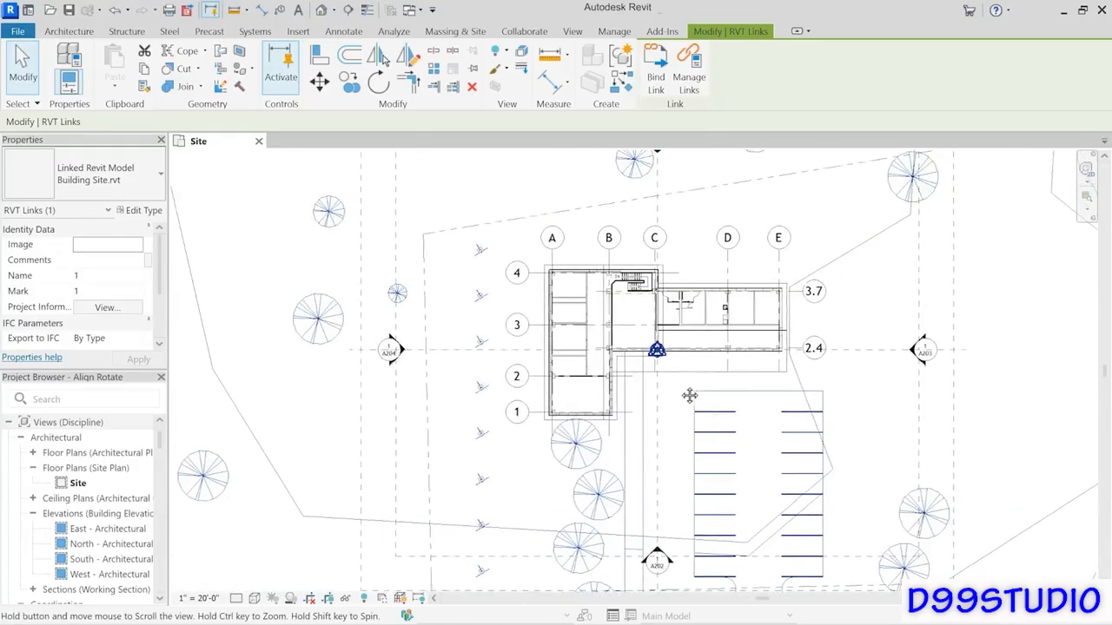
{"action": "scroll", "coordinate": [675, 386], "scroll_direction": "down", "scroll_amount": 2}
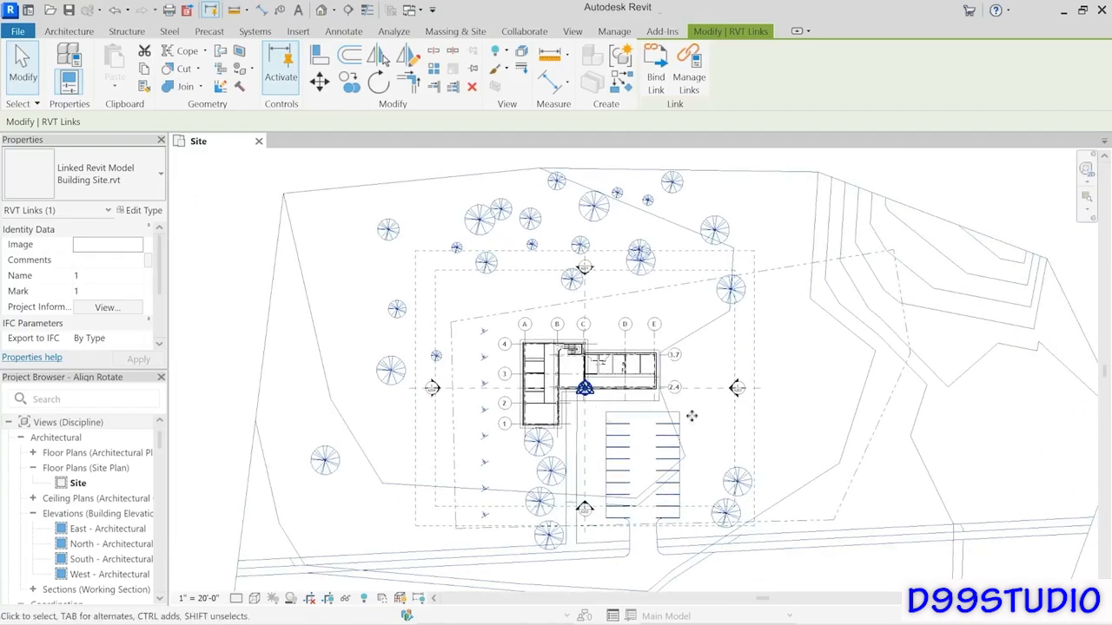
{"action": "left_click", "coordinate": [810, 587]}
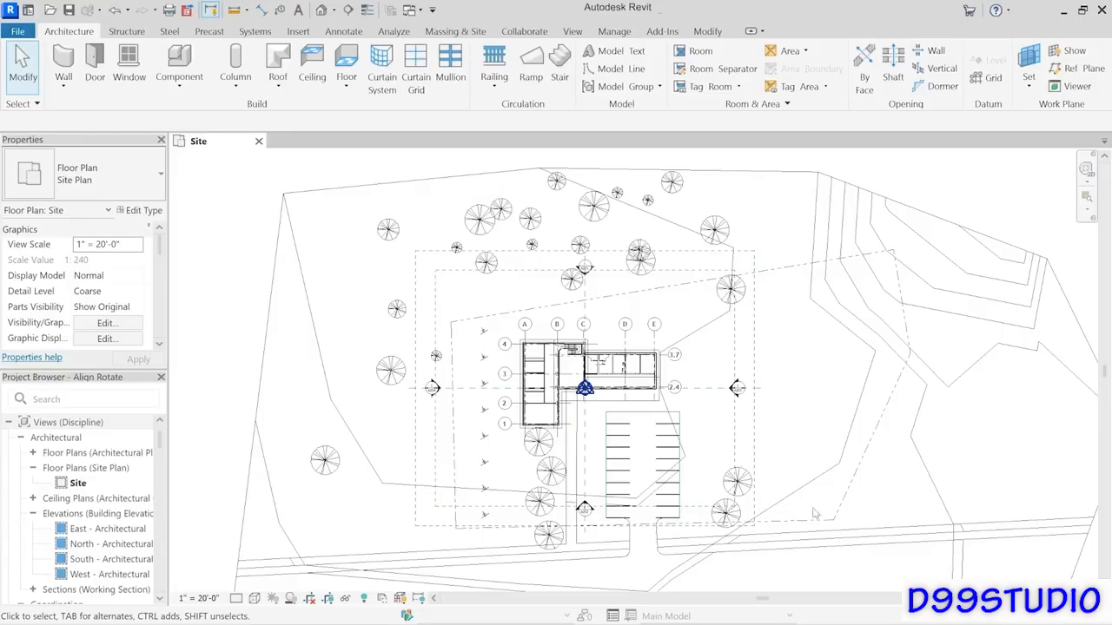
Step: Undo the rotation and the last move of the linked site
{"action": "left_click", "coordinate": [111, 13]}
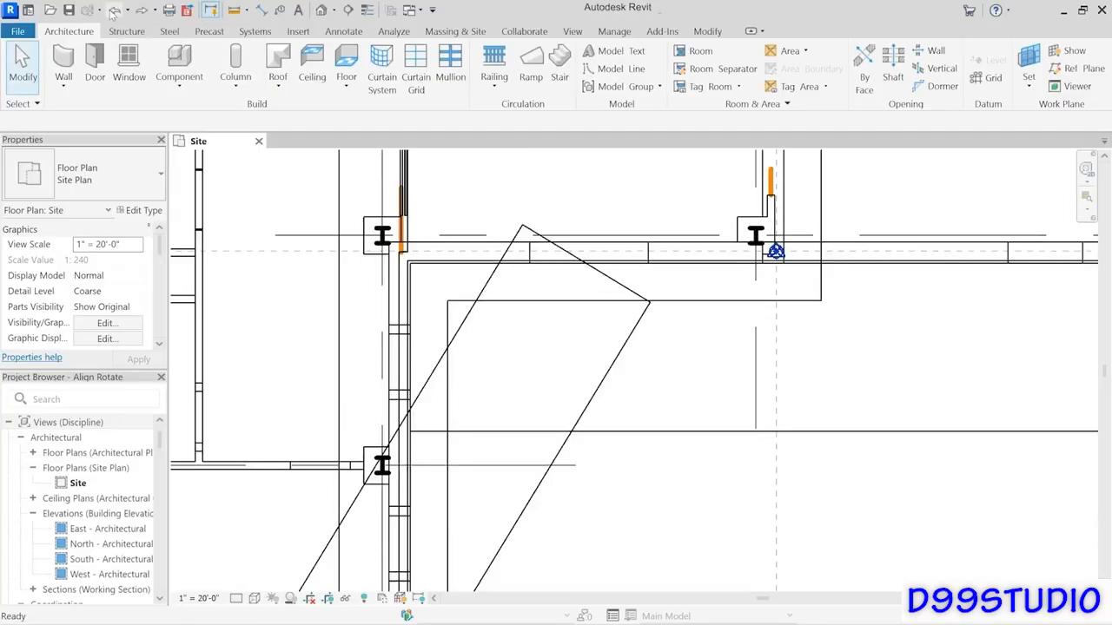
{"action": "scroll", "coordinate": [617, 390], "scroll_direction": "down", "scroll_amount": 6}
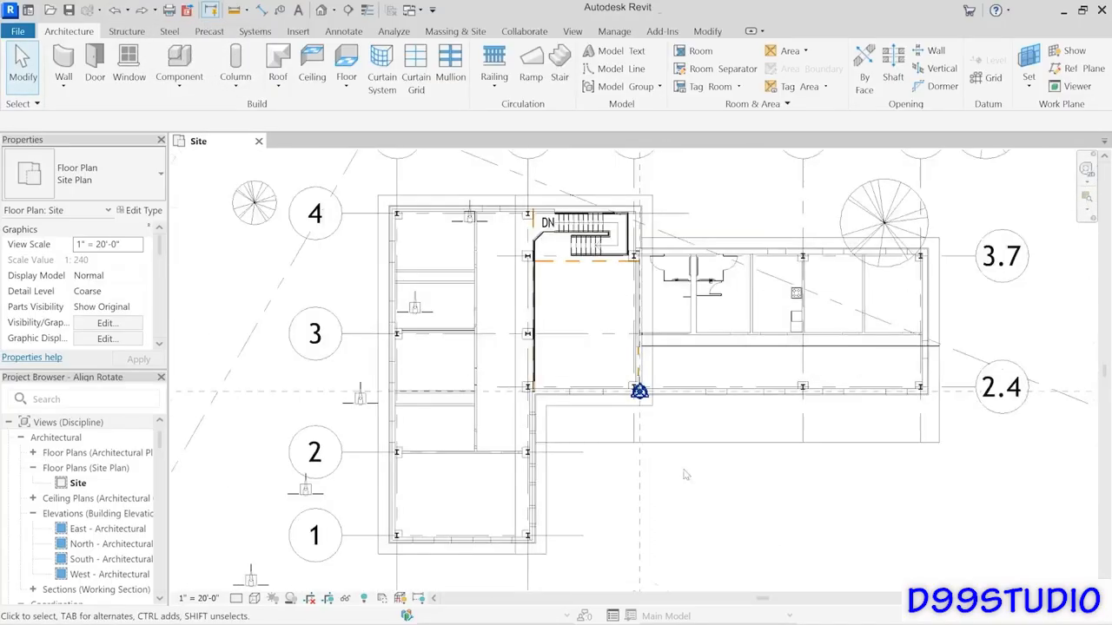
{"action": "middle_click_drag", "start_coordinate": [617, 391], "coordinate": [530, 250]}
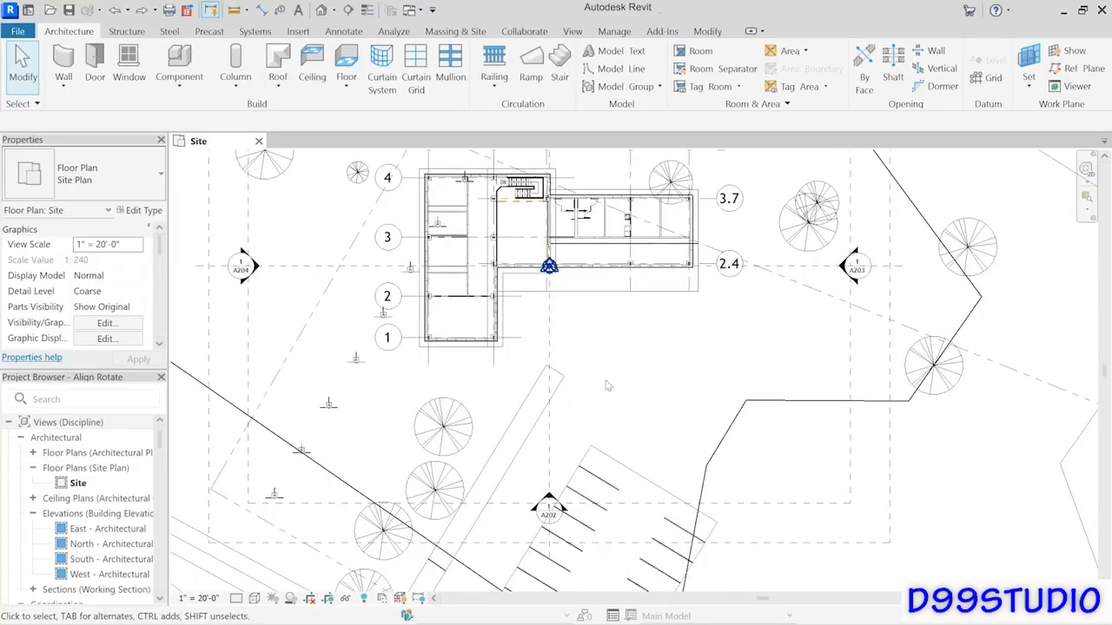
Step: Align the end edge of the linked site's walkway with the outer face of the exterior wall along grid 2.4
{"action": "scroll", "coordinate": [573, 325], "scroll_direction": "up", "scroll_amount": 4}
{"action": "scroll", "coordinate": [573, 317], "scroll_direction": "up", "scroll_amount": 2}
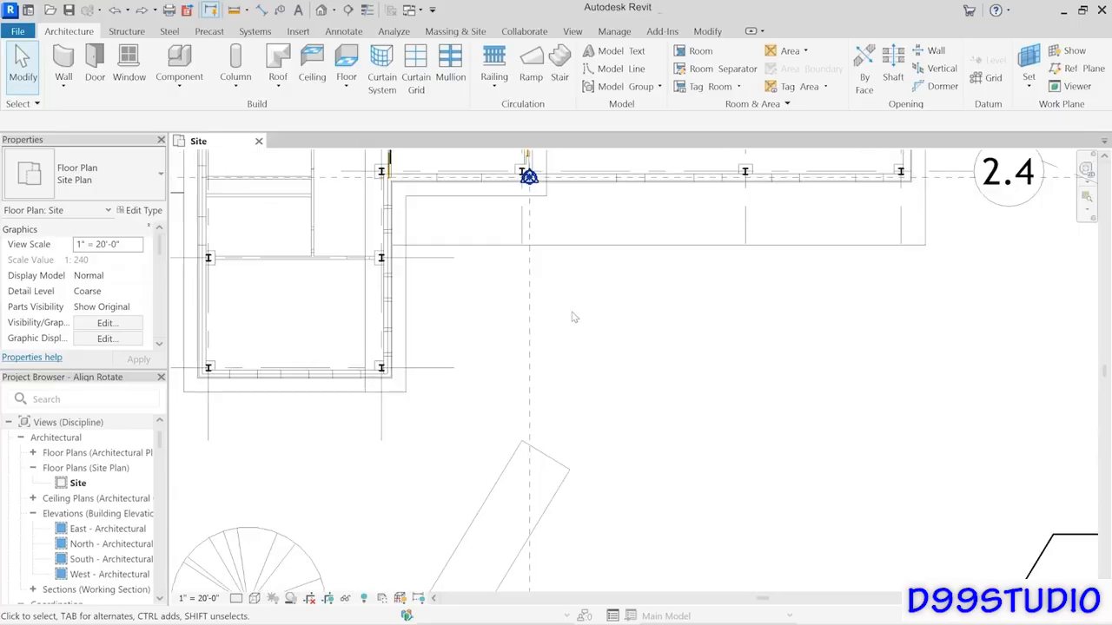
{"action": "middle_click_drag", "start_coordinate": [589, 351], "coordinate": [592, 354]}
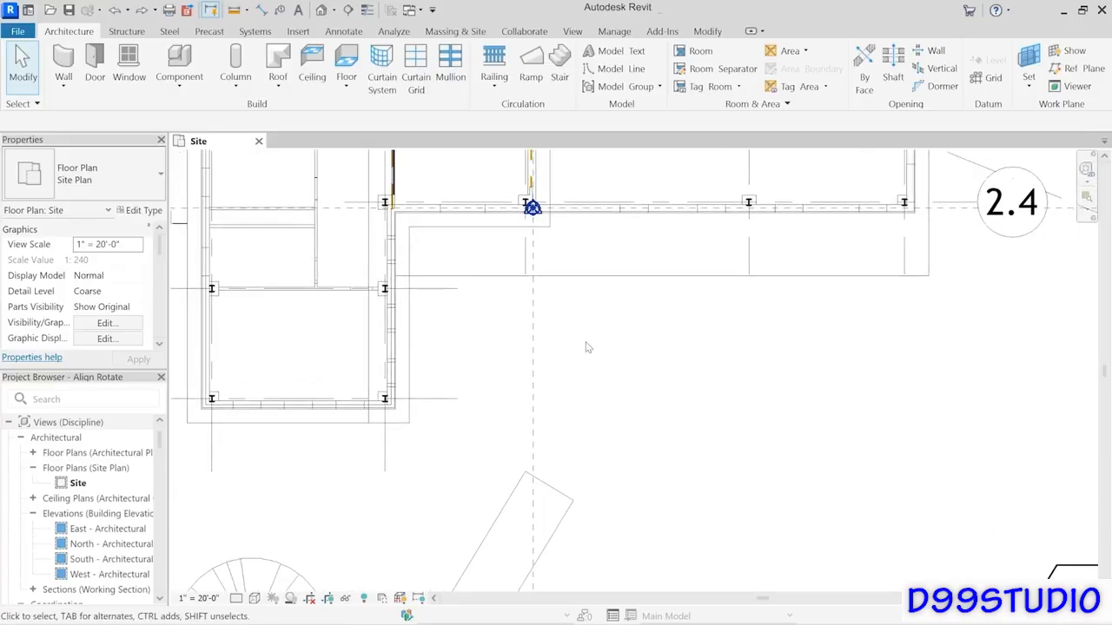
{"action": "left_click", "coordinate": [711, 31]}
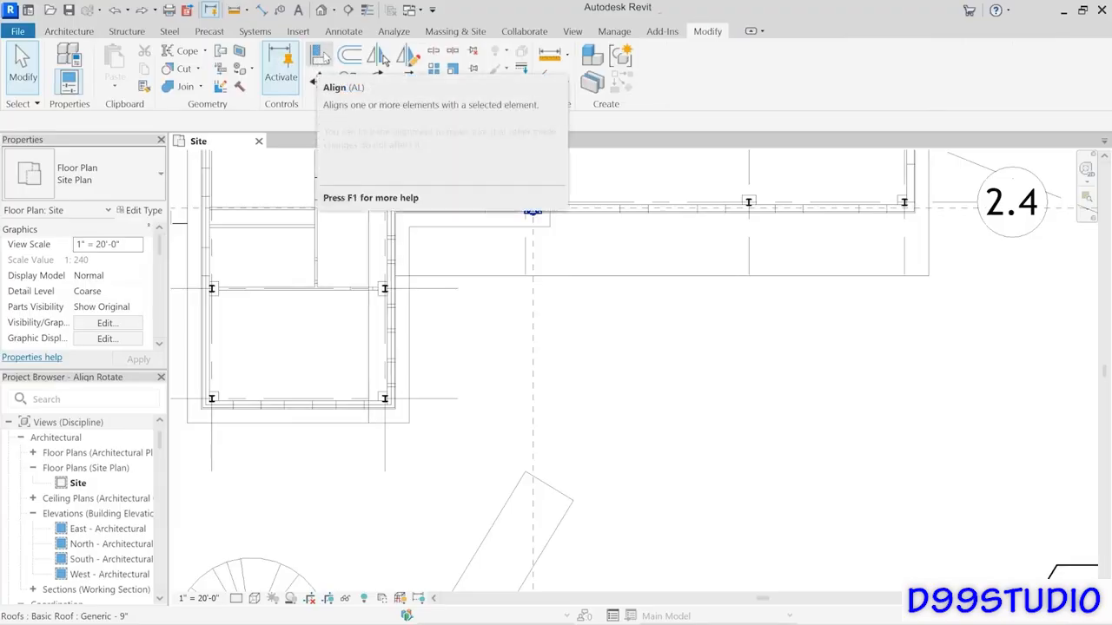
{"action": "left_click", "coordinate": [385, 59]}
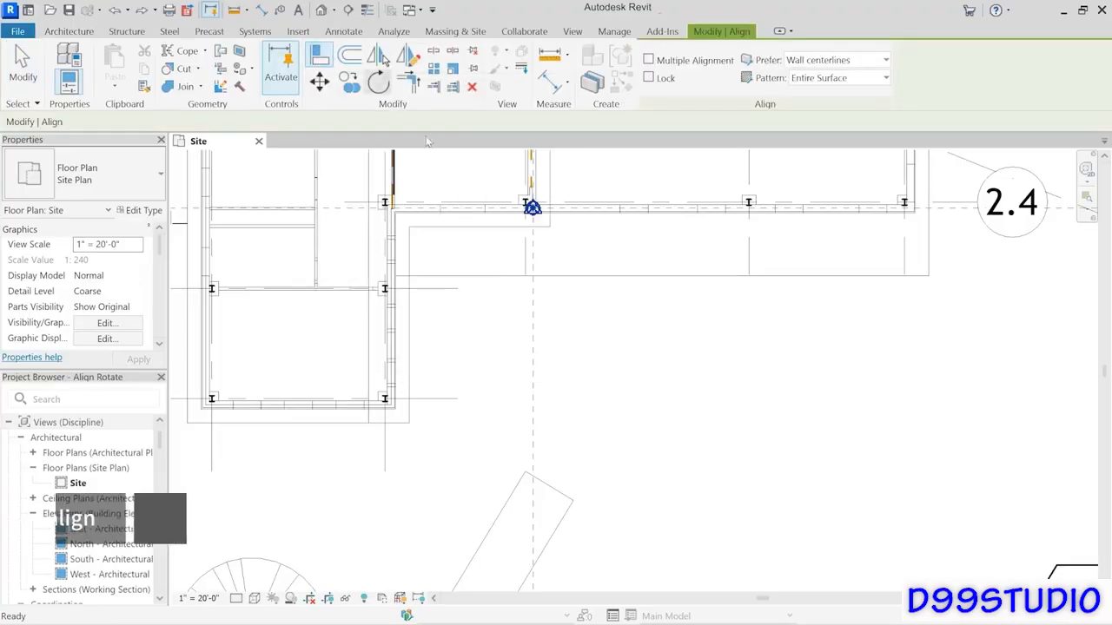
{"action": "left_click", "coordinate": [587, 222]}
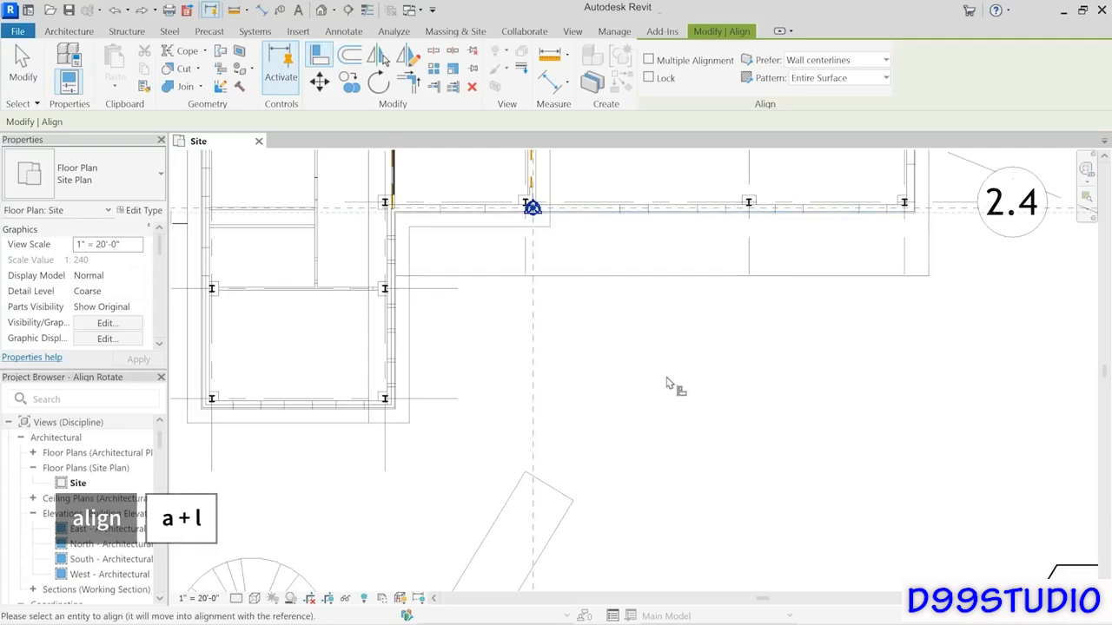
{"action": "left_click", "coordinate": [550, 490]}
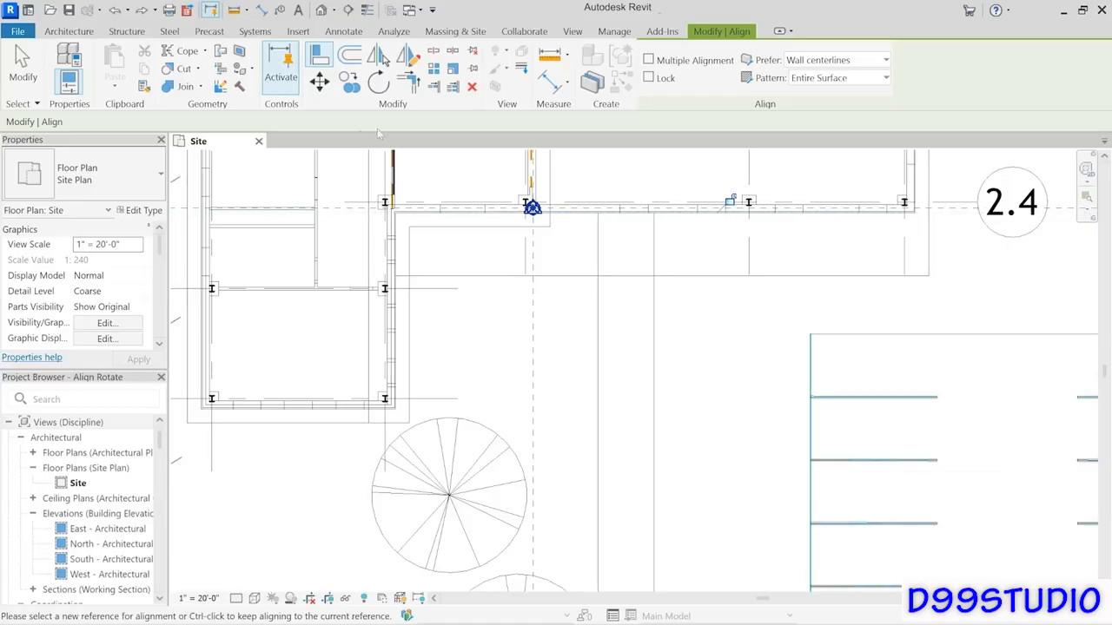
{"action": "left_click", "coordinate": [22, 68]}
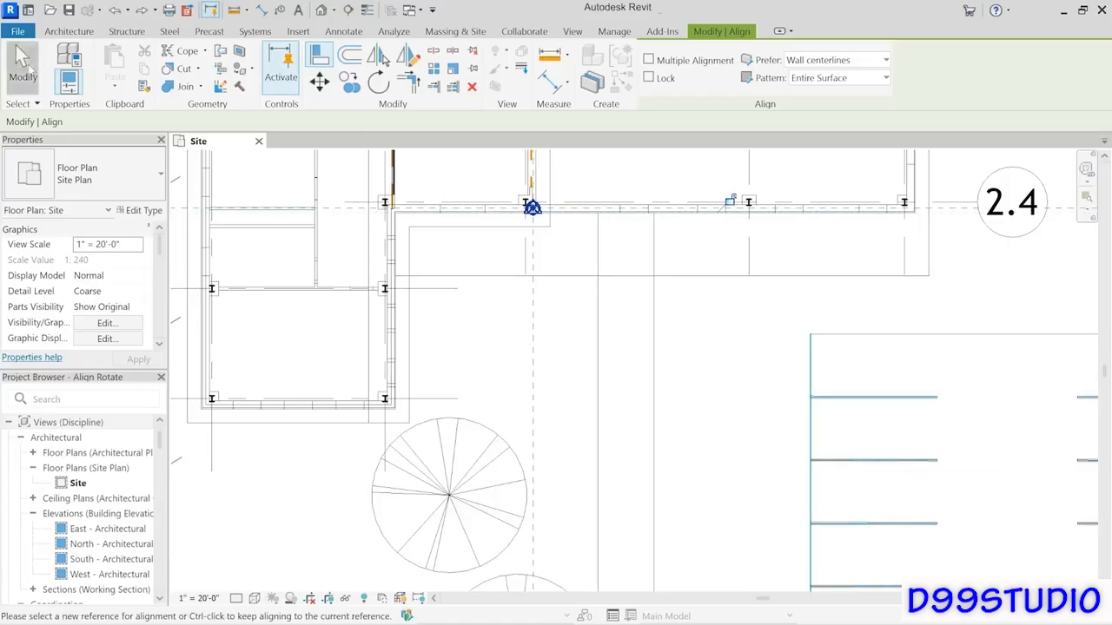
Step: Move the linked site from the midpoint of the walkway's end to the midpoint of the exterior wall between grids B and C
{"action": "left_click", "coordinate": [653, 298]}
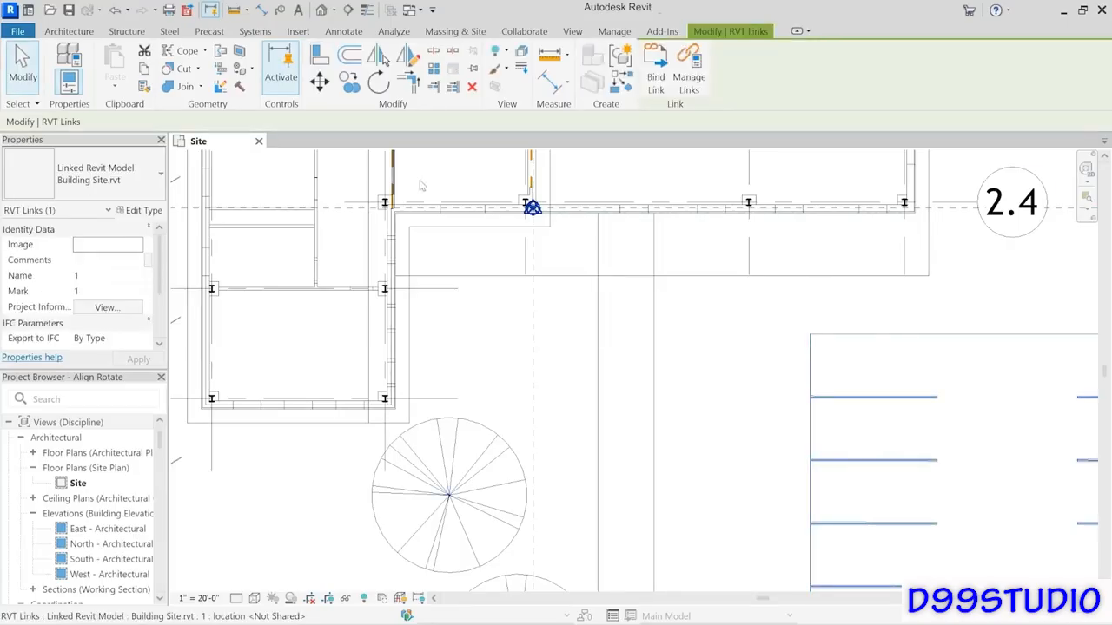
{"action": "left_click", "coordinate": [319, 80]}
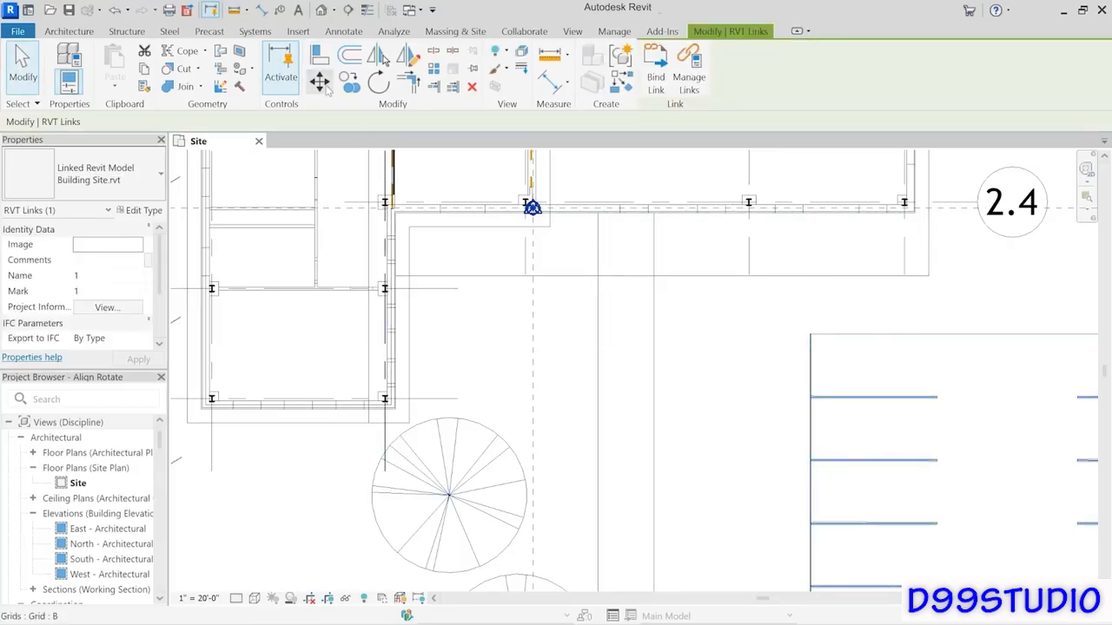
{"action": "left_click", "coordinate": [626, 208]}
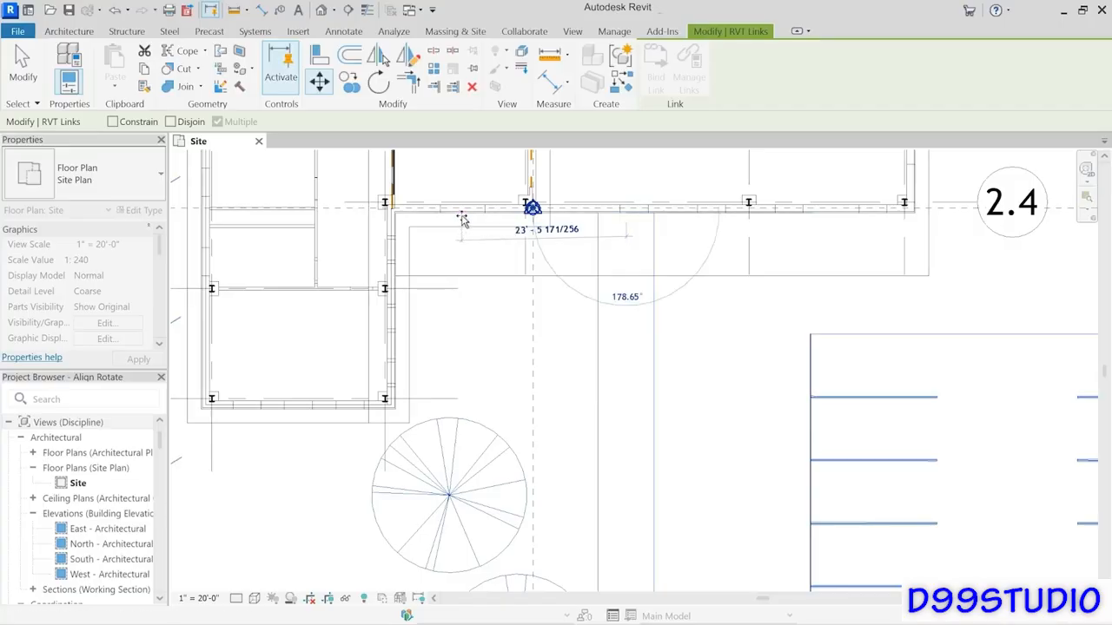
{"action": "left_click", "coordinate": [462, 217]}
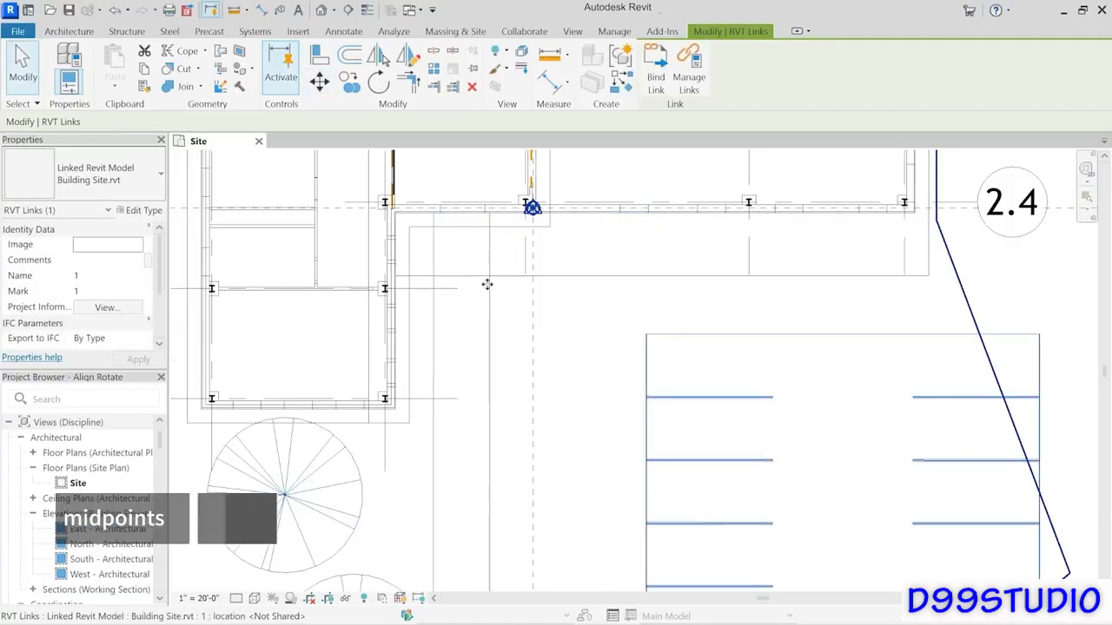
{"action": "scroll", "coordinate": [487, 284], "scroll_direction": "down", "scroll_amount": 4}
{"action": "key", "text": "Escape"}
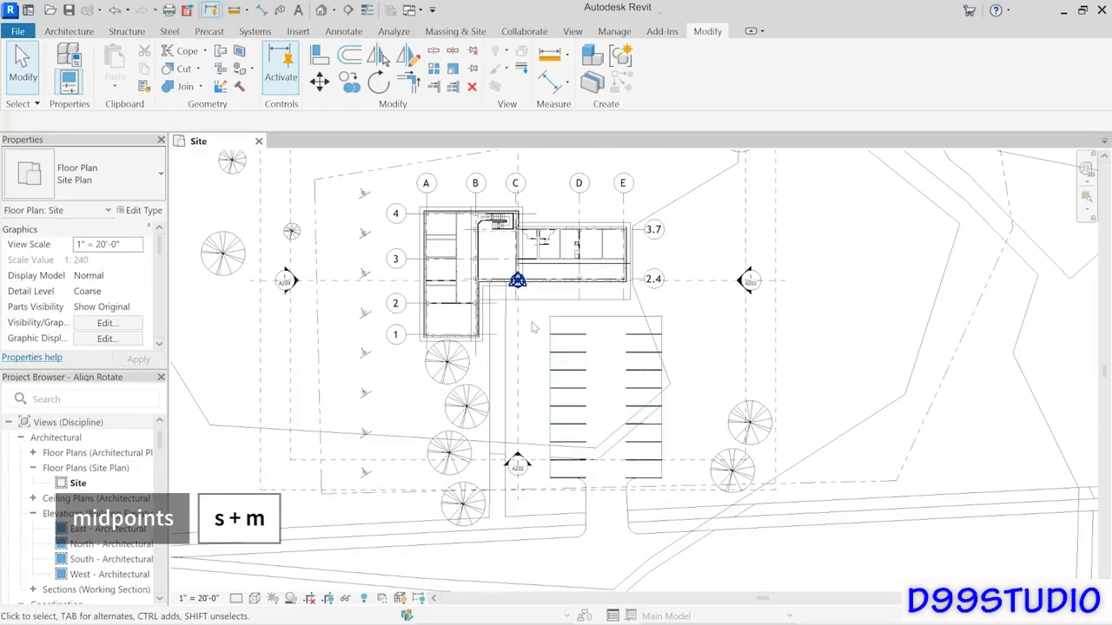
{"action": "scroll", "coordinate": [568, 391], "scroll_direction": "down", "scroll_amount": 3}
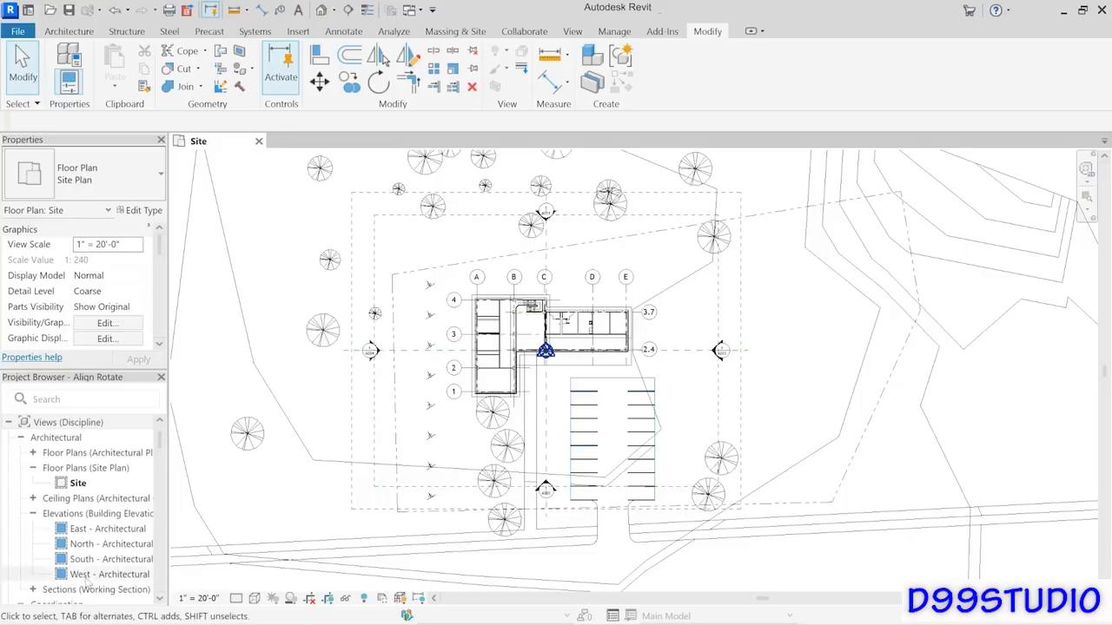
Step: In the South - Architectural elevation, align the linked site's Project Level with the building's L1 level
{"action": "double_click", "coordinate": [78, 560]}
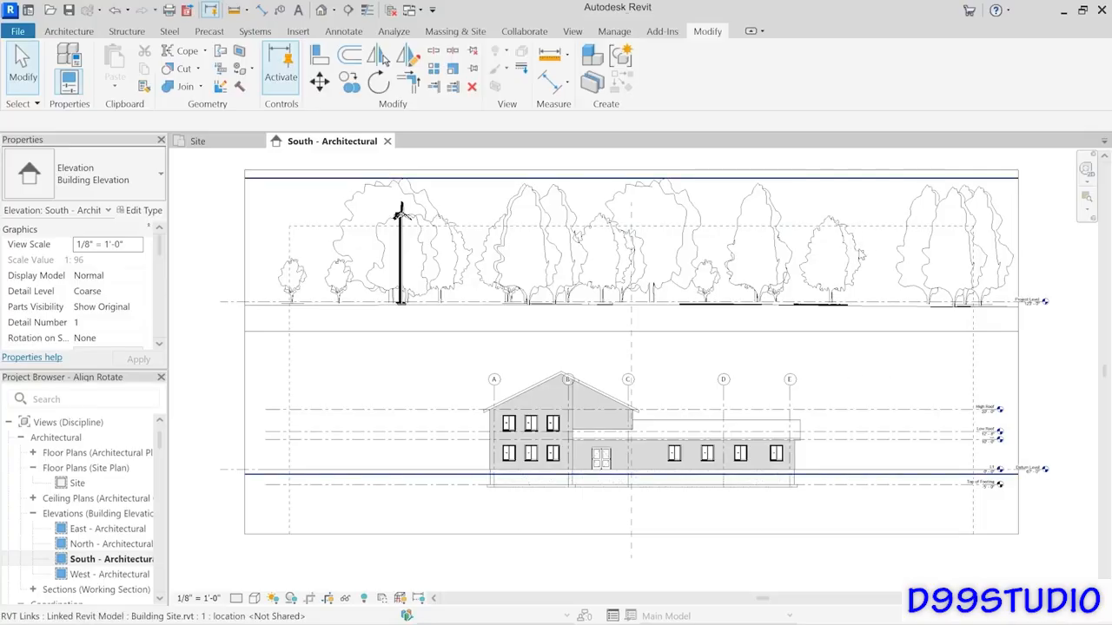
{"action": "left_click", "coordinate": [859, 254]}
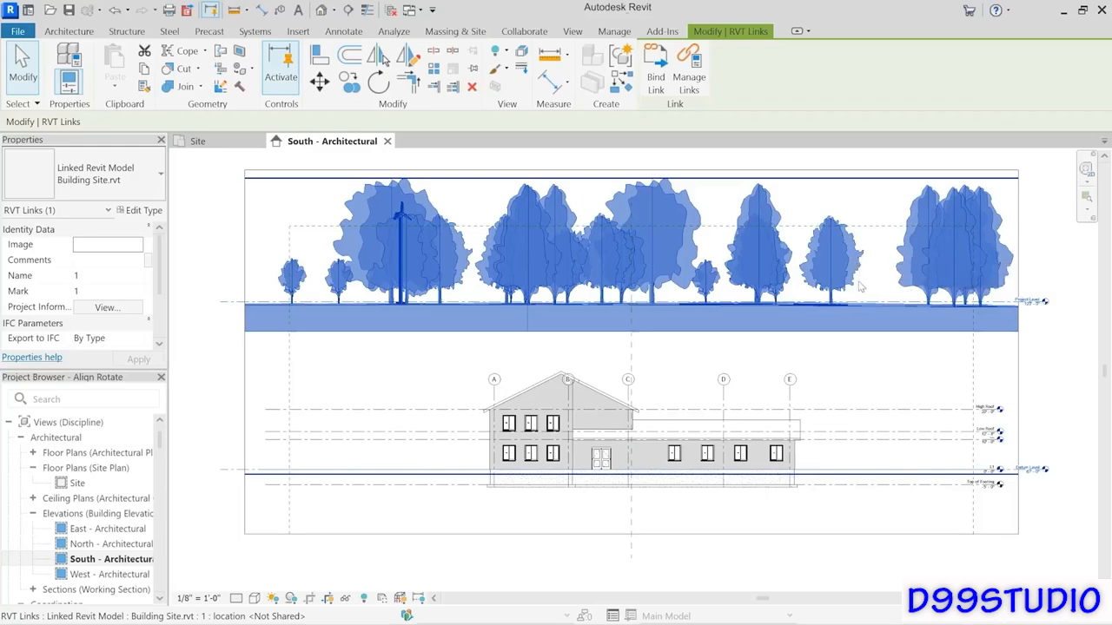
{"action": "key", "text": "a"}
{"action": "key", "text": "l"}
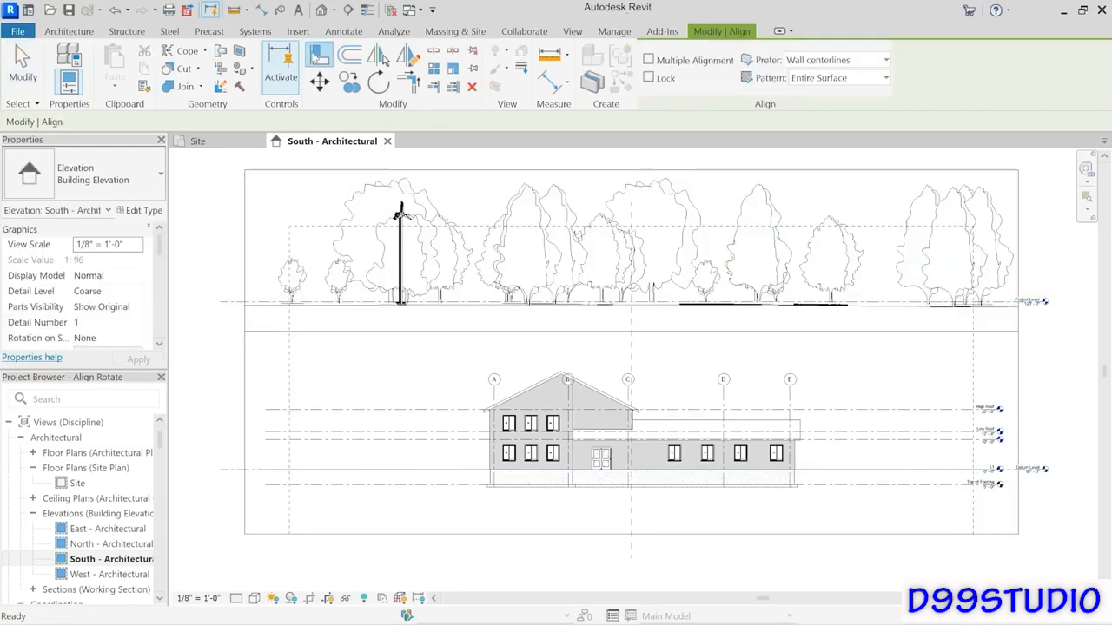
{"action": "left_click", "coordinate": [908, 475]}
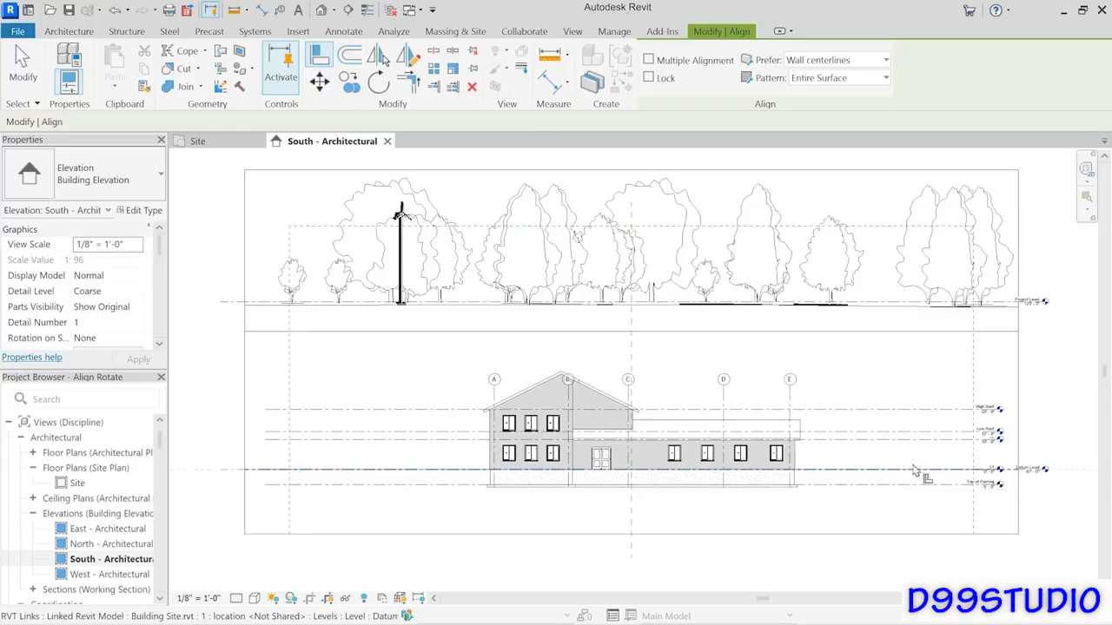
{"action": "left_click", "coordinate": [1007, 310]}
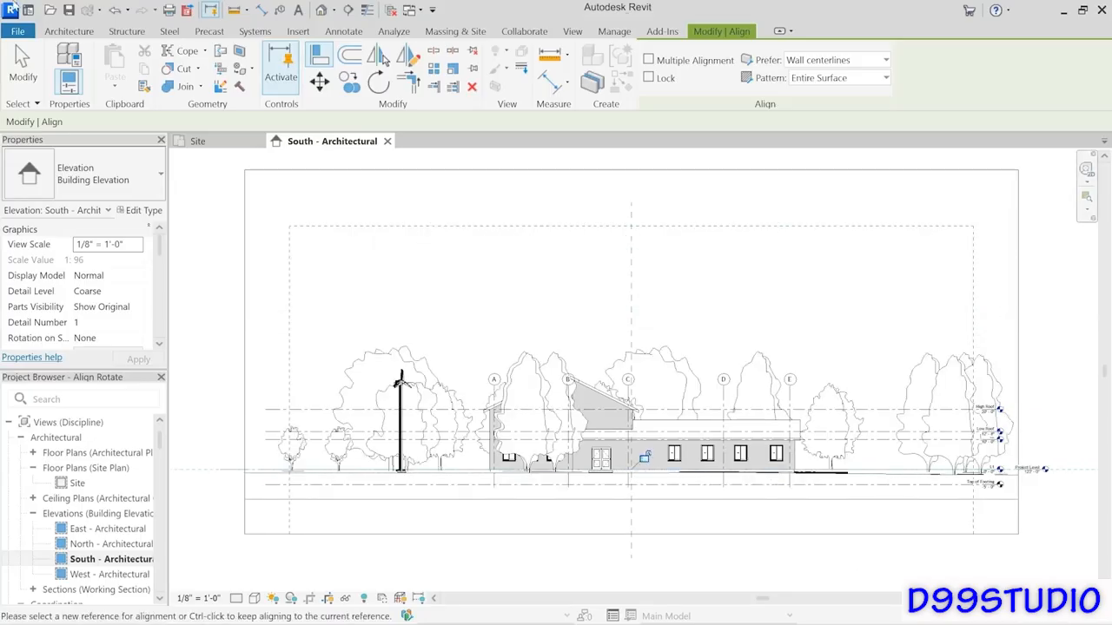
{"action": "left_click", "coordinate": [19, 61]}
Step: Show the model in the default 3D view
{"action": "left_click", "coordinate": [321, 10]}
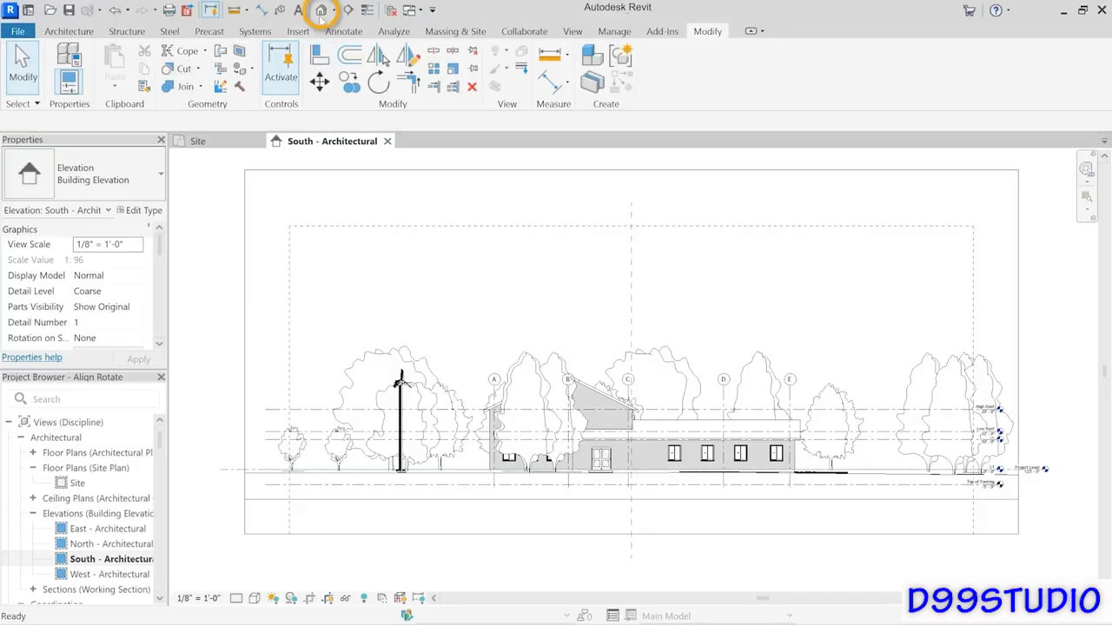
{"action": "scroll", "coordinate": [625, 371], "scroll_direction": "up", "scroll_amount": 8}
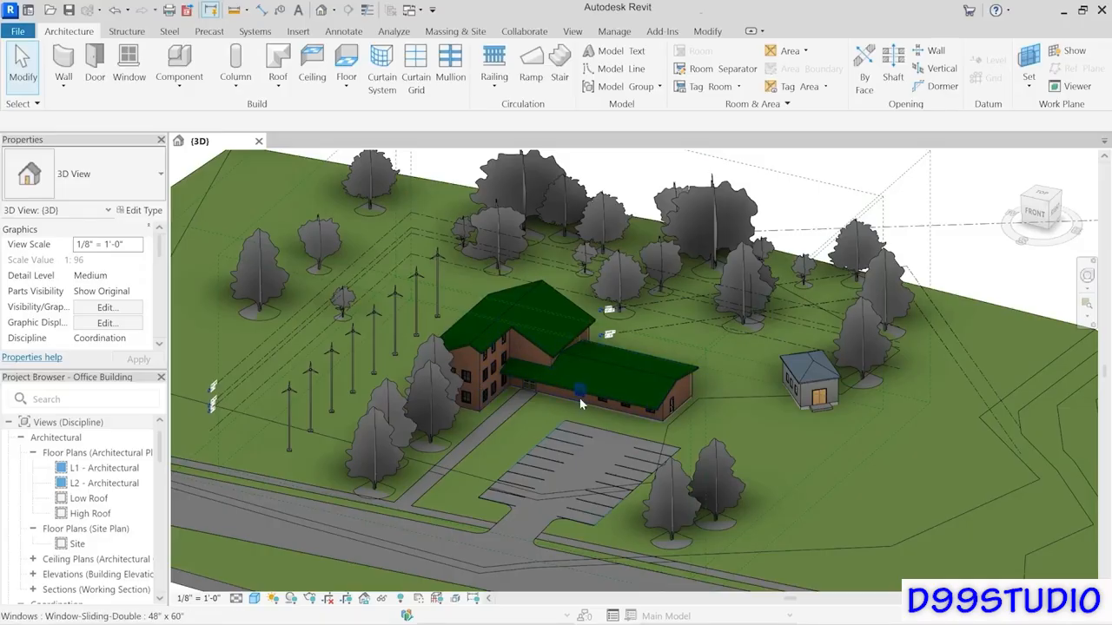
Step: Select the linked Building Site.rvt and the linked Shed.rvt in turn to identify them, and clear the selection
{"action": "left_click", "coordinate": [505, 422]}
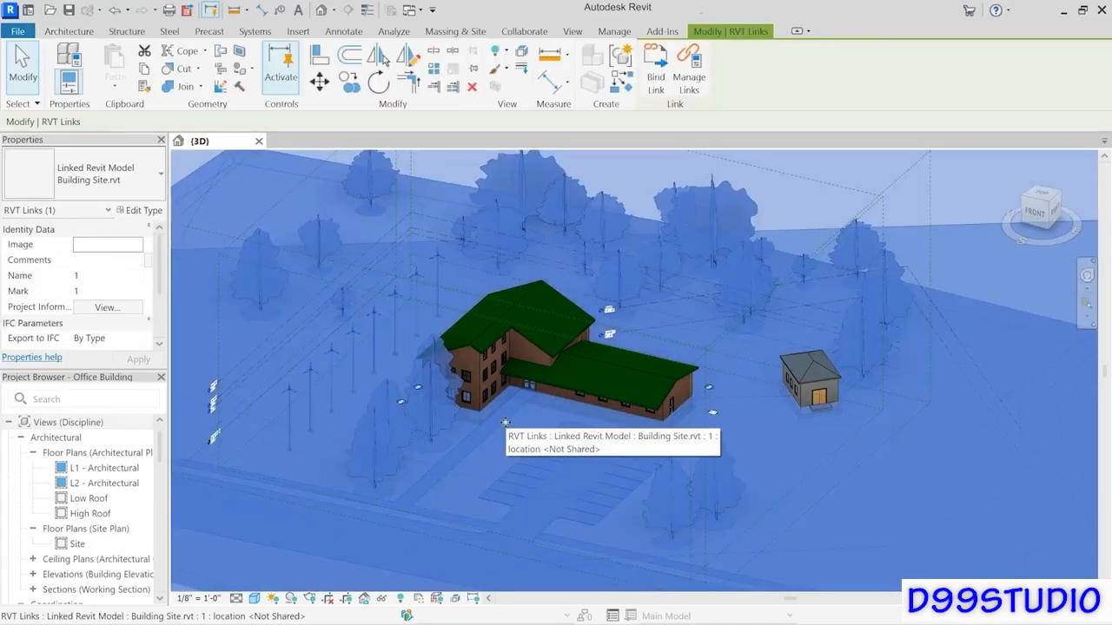
{"action": "left_click", "coordinate": [812, 367]}
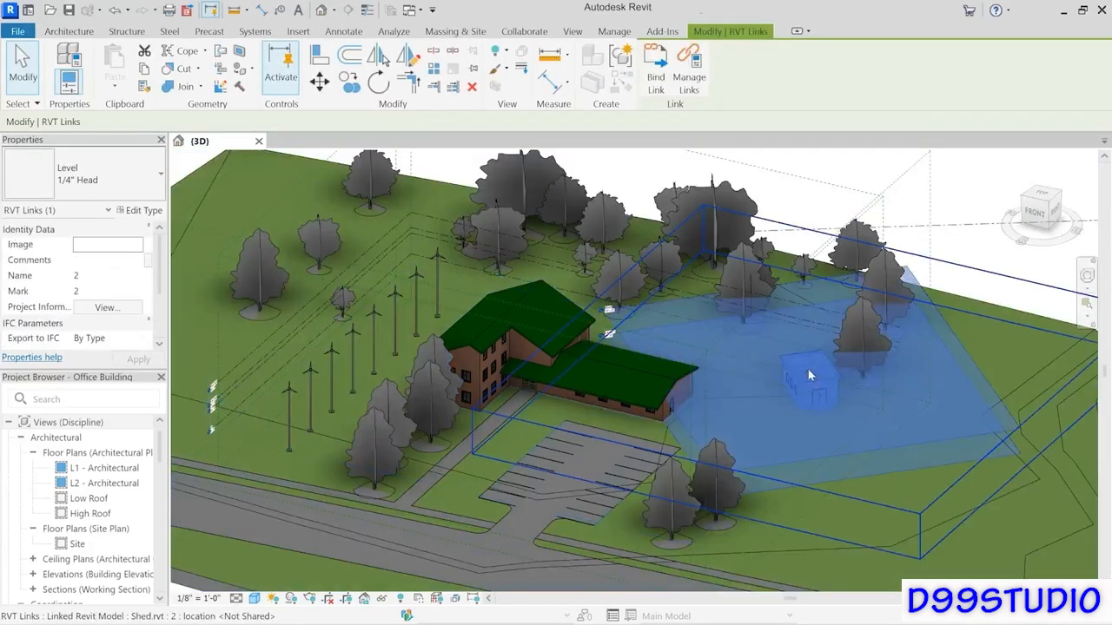
{"action": "left_click", "coordinate": [972, 250]}
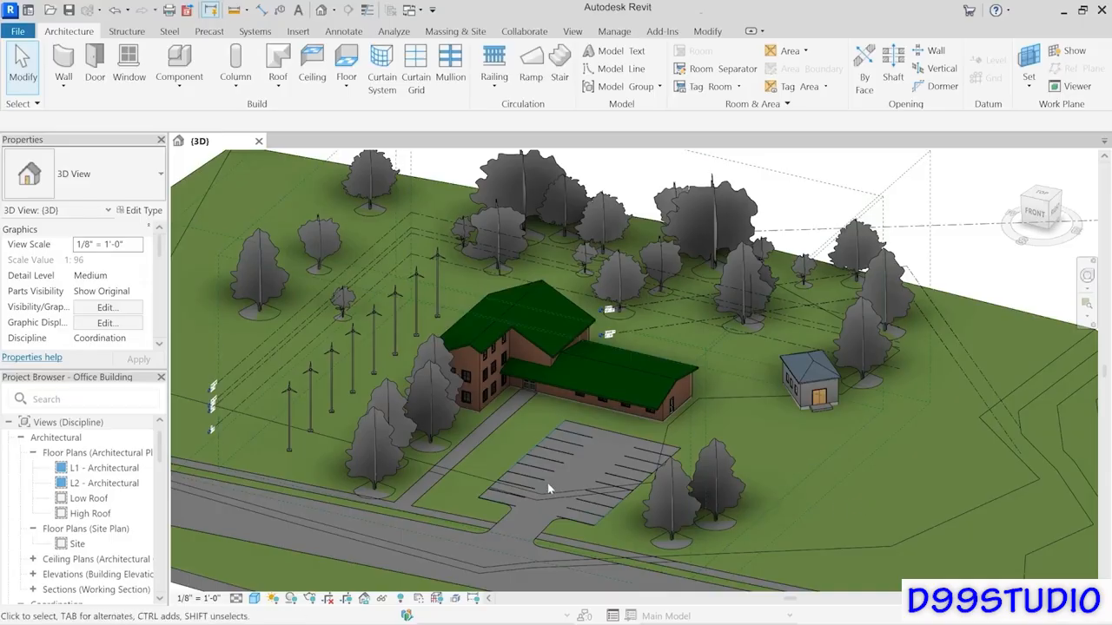
Step: Set up the Shared Site of the linked Building Site.rvt by acquiring its shared coordinate system, and reconcile the coordinates
{"action": "left_click", "coordinate": [515, 475]}
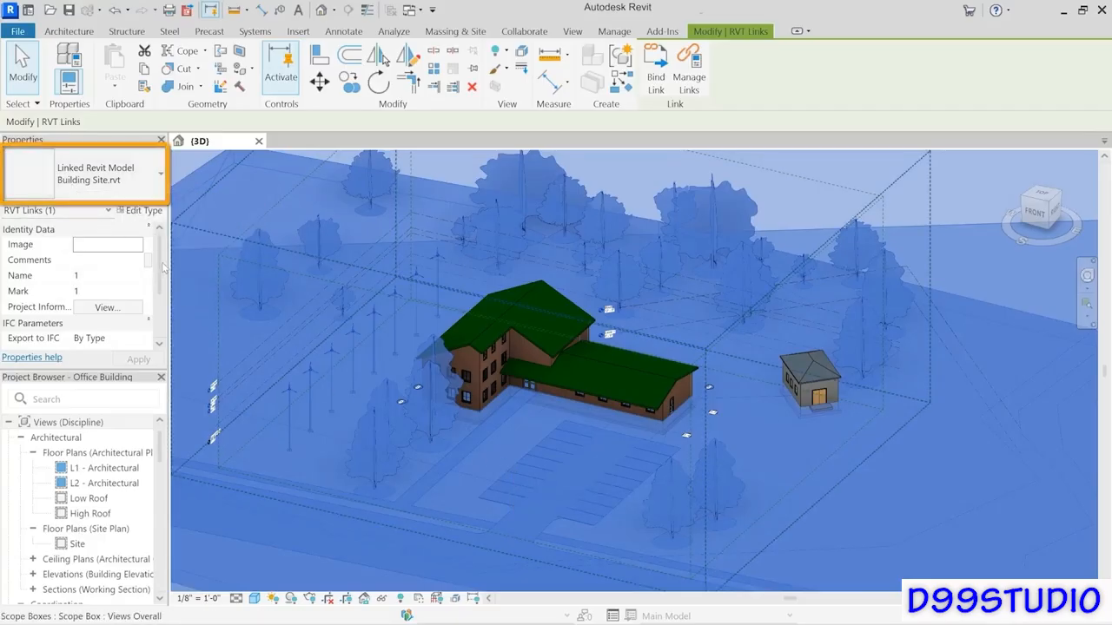
{"action": "left_click_drag", "start_coordinate": [163, 267], "coordinate": [162, 317]}
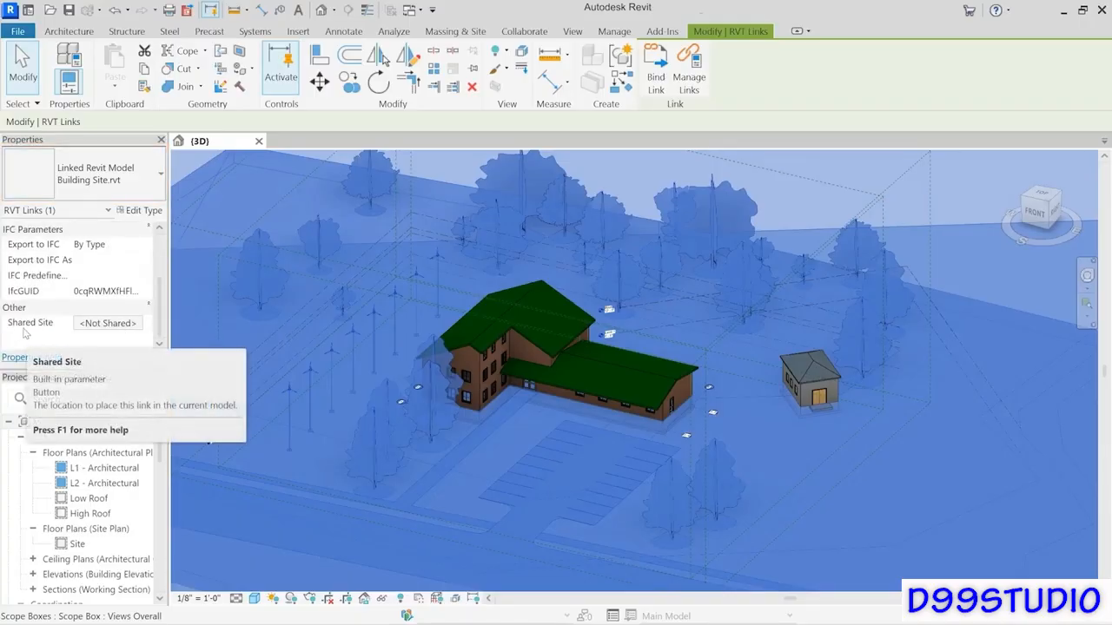
{"action": "left_click", "coordinate": [97, 327]}
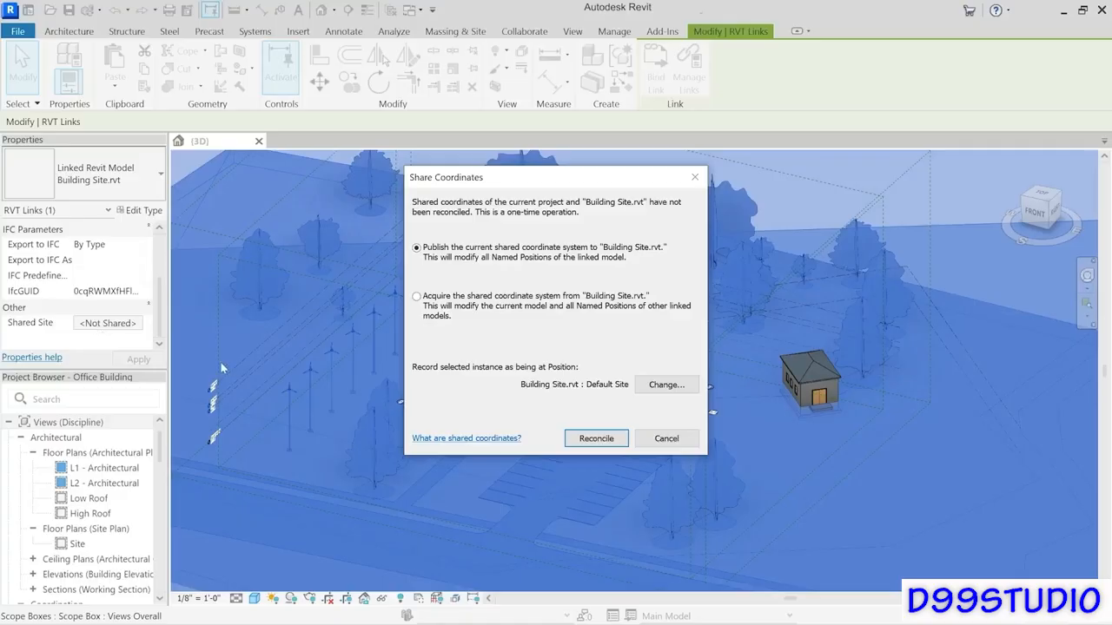
{"action": "left_click", "coordinate": [416, 296]}
{"action": "left_click", "coordinate": [597, 439]}
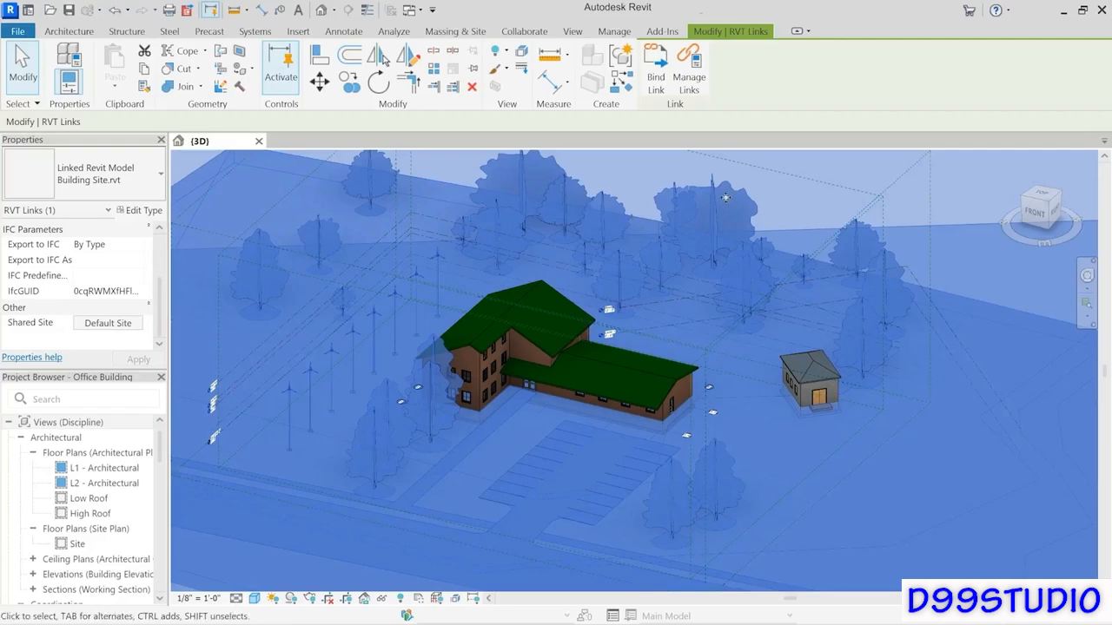
{"action": "left_click", "coordinate": [780, 192]}
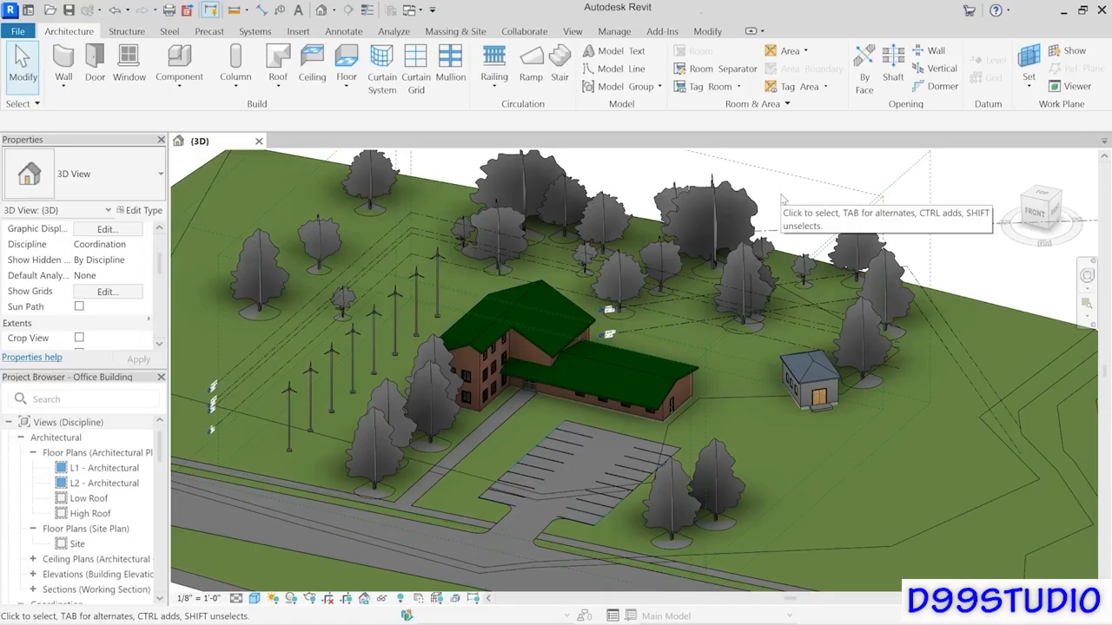
Step: Set up the Shared Site of the linked Shed.rvt by publishing the current shared coordinate system to it, and reconcile the coordinates
{"action": "left_click", "coordinate": [817, 360]}
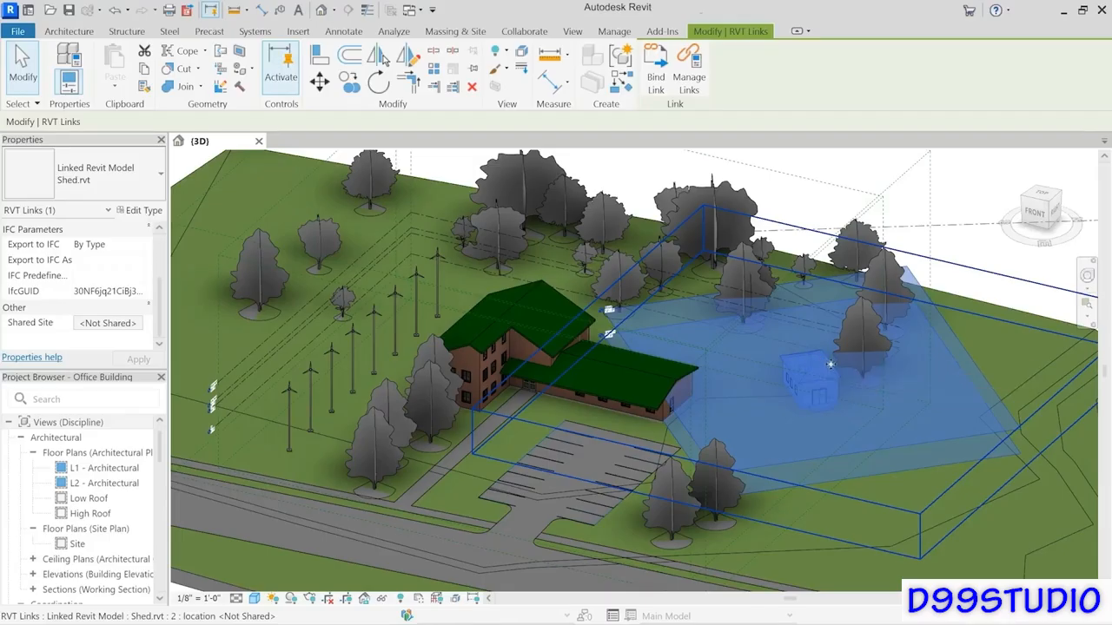
{"action": "left_click", "coordinate": [108, 328]}
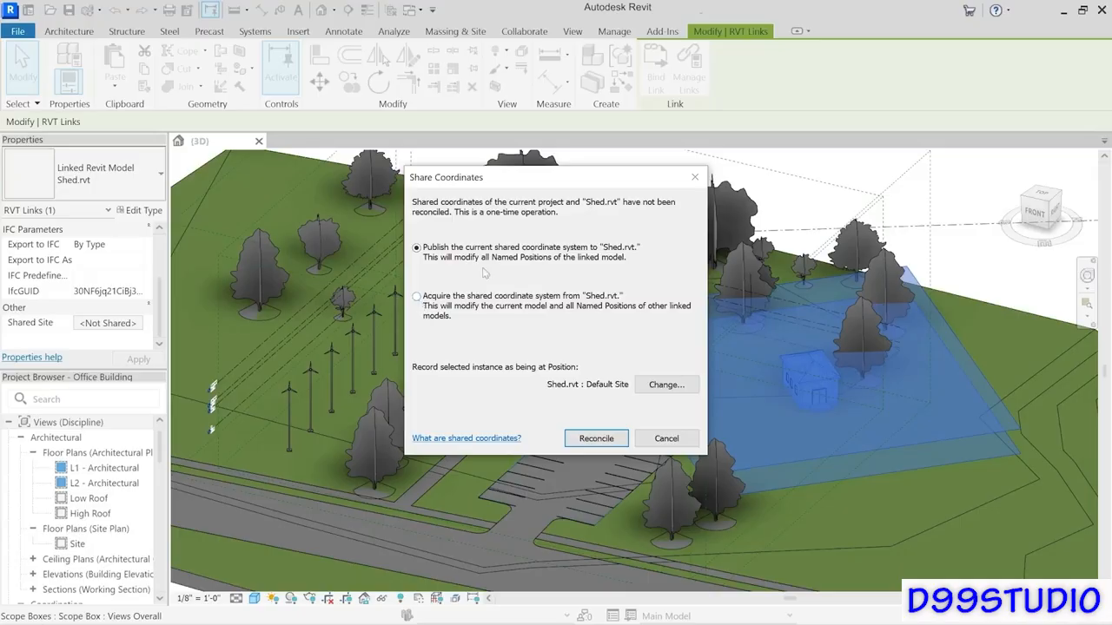
{"action": "left_click", "coordinate": [611, 439]}
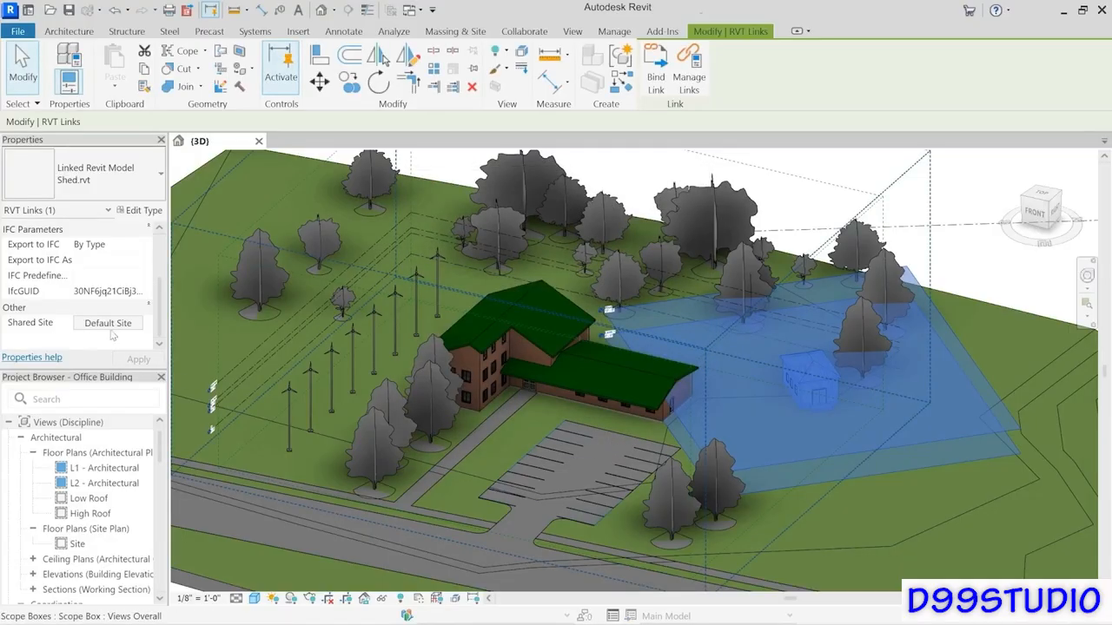
{"action": "left_click", "coordinate": [784, 203]}
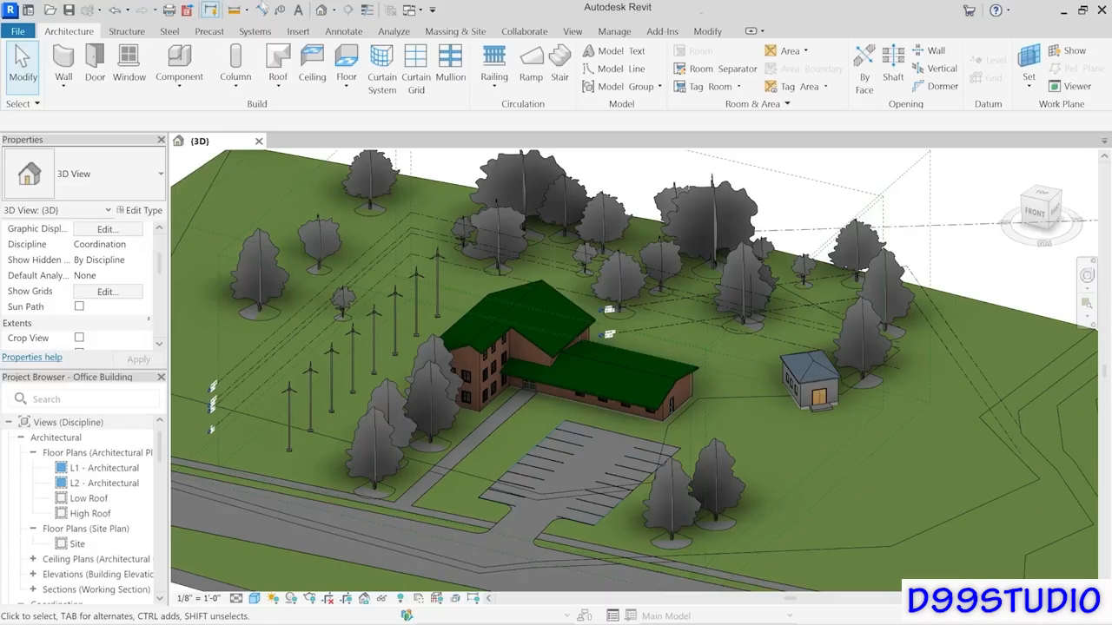
Step: Save the project and save the changed position back to the Shed.rvt link
{"action": "left_click", "coordinate": [70, 11]}
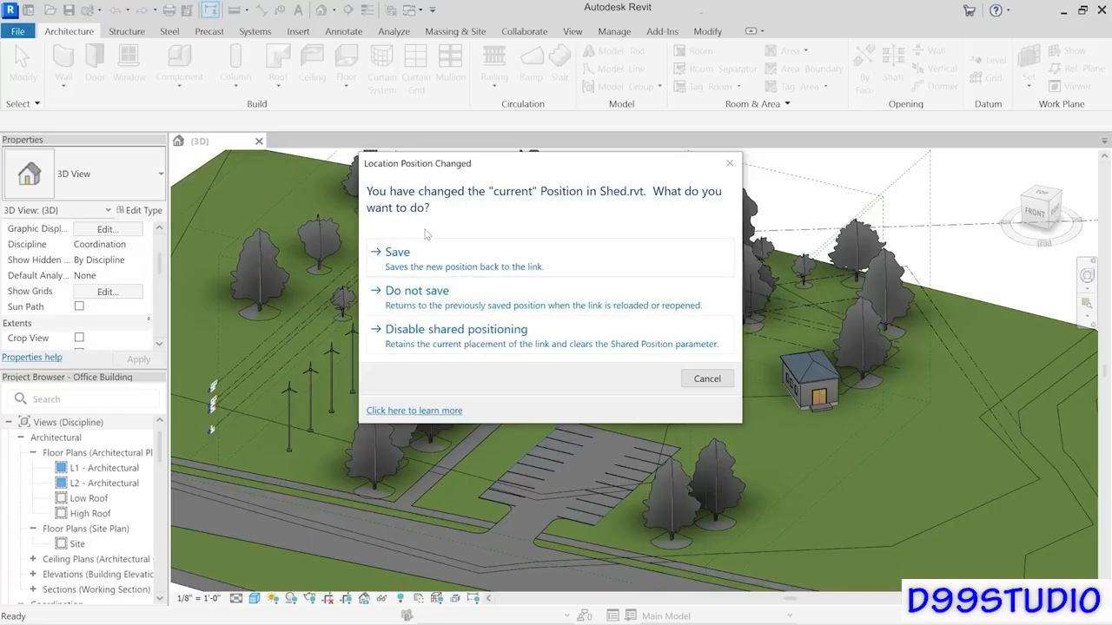
{"action": "left_click", "coordinate": [425, 258]}
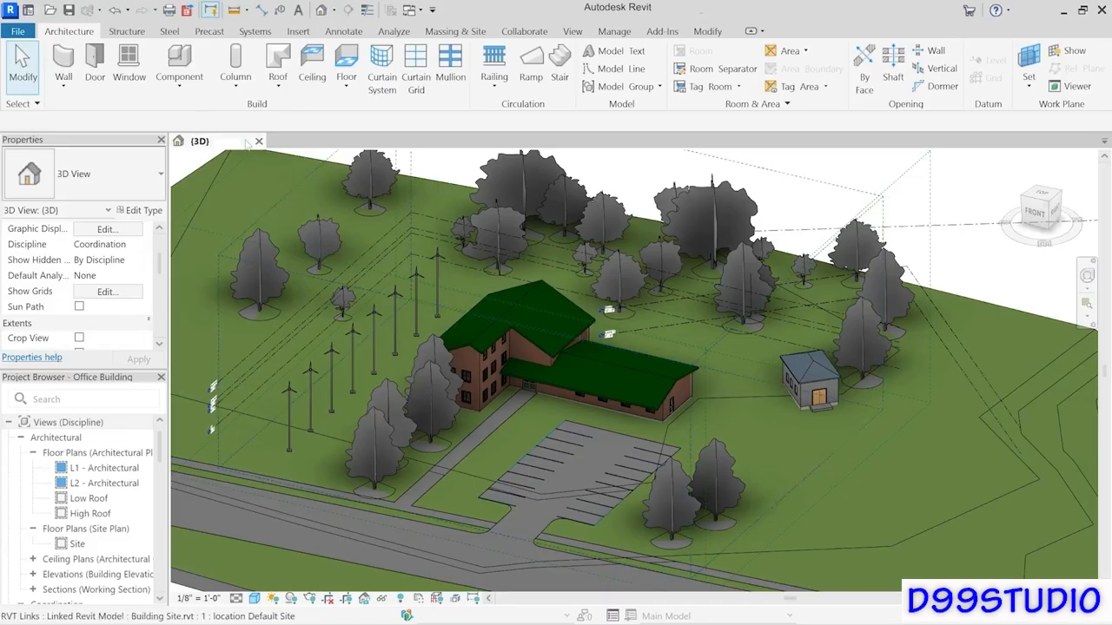
Step: Close the current project and open Building Site.rvt from the Chapter05 folder
{"action": "left_click", "coordinate": [16, 33]}
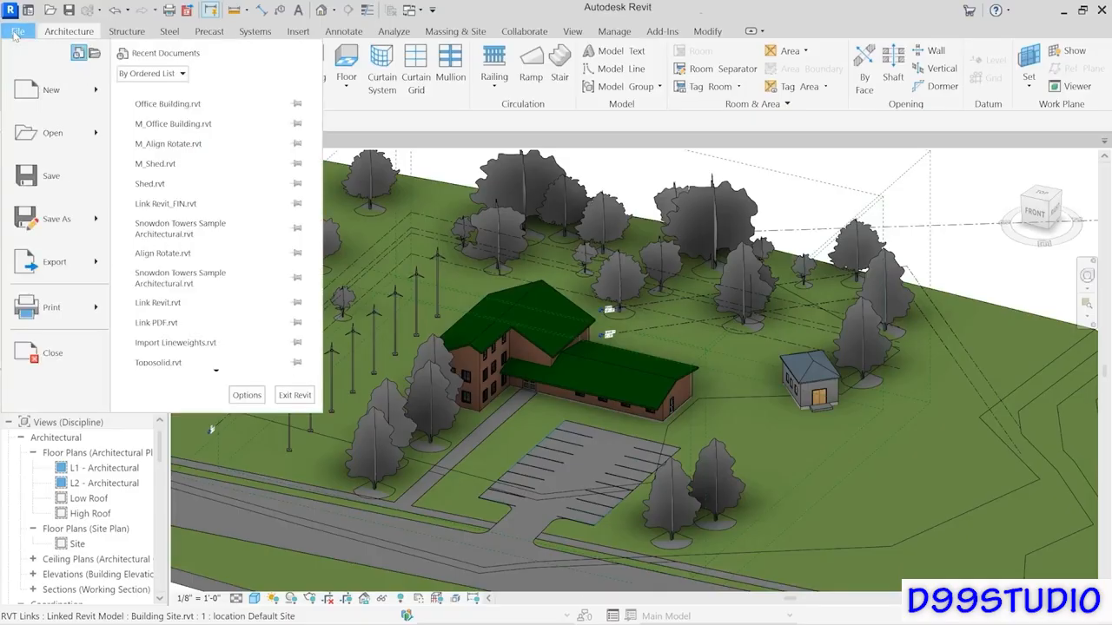
{"action": "left_click", "coordinate": [59, 357]}
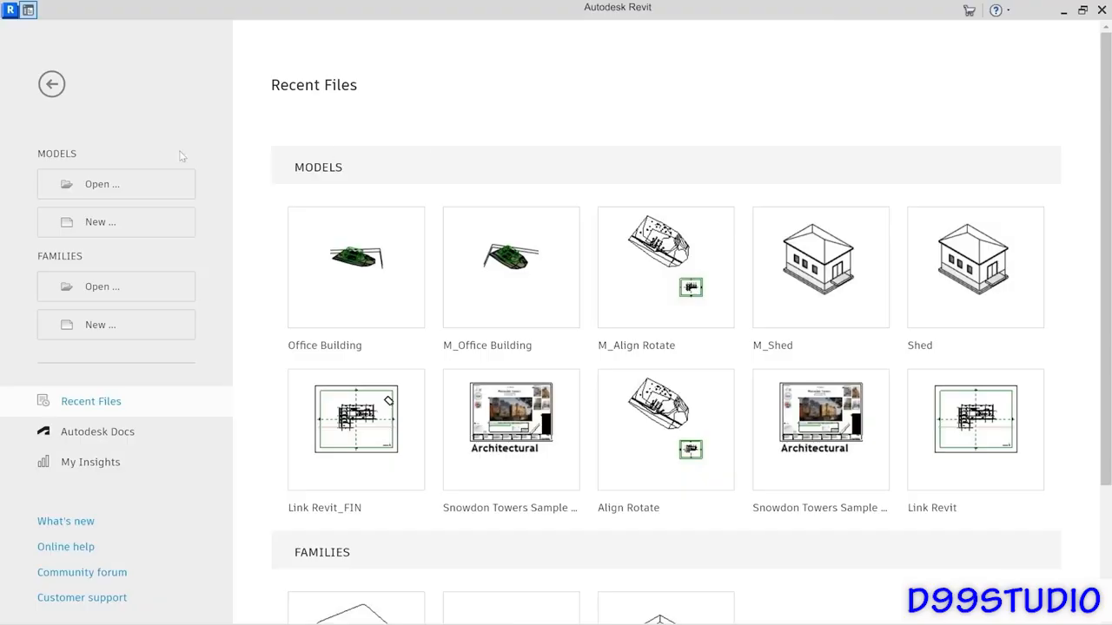
{"action": "left_click", "coordinate": [93, 192]}
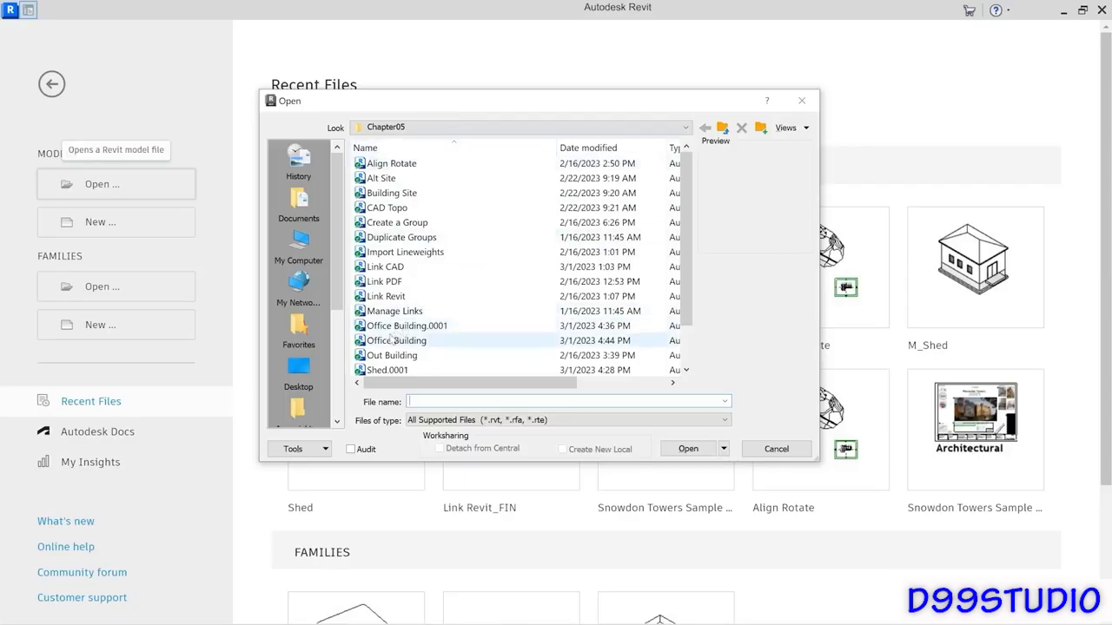
{"action": "left_click", "coordinate": [392, 340]}
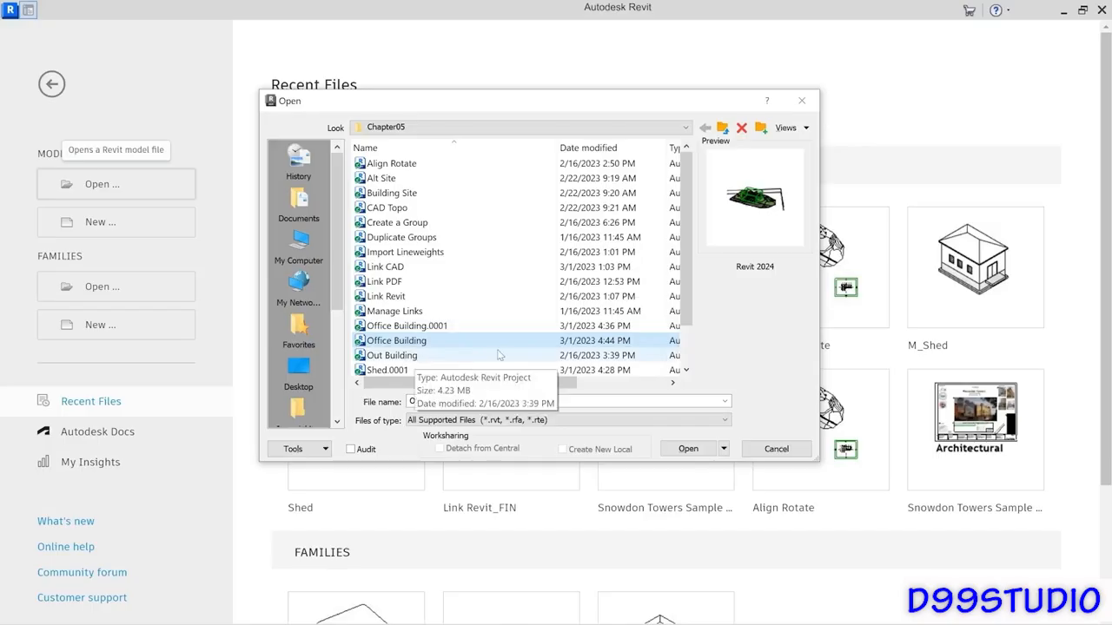
{"action": "scroll", "coordinate": [500, 354], "scroll_direction": "down", "scroll_amount": 1}
{"action": "left_click", "coordinate": [396, 341]}
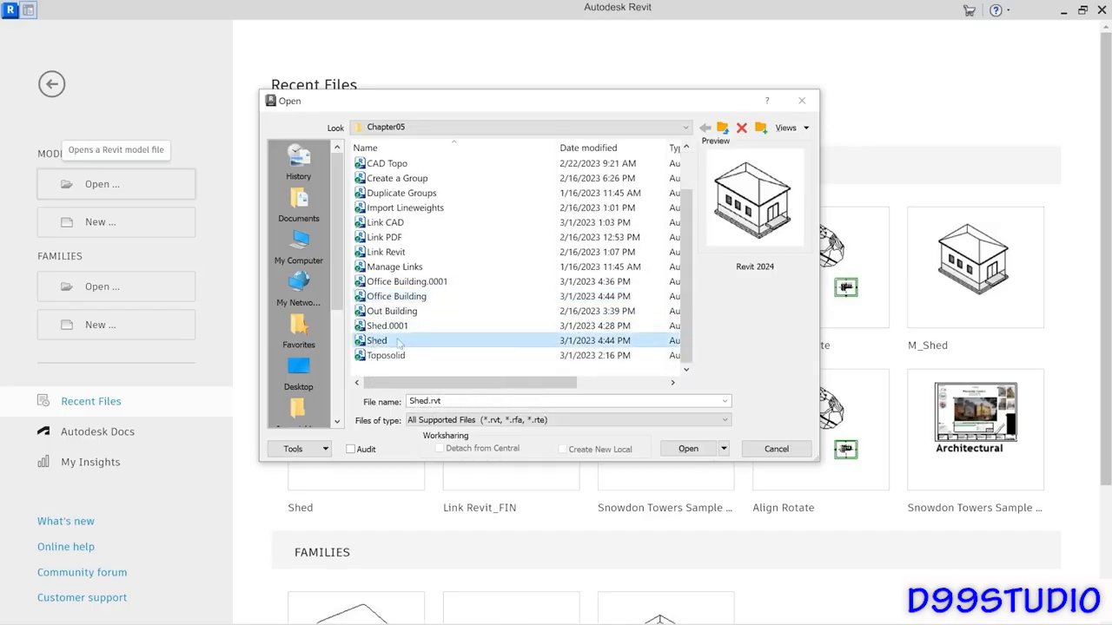
{"action": "left_click", "coordinate": [395, 327]}
{"action": "left_click", "coordinate": [454, 283]}
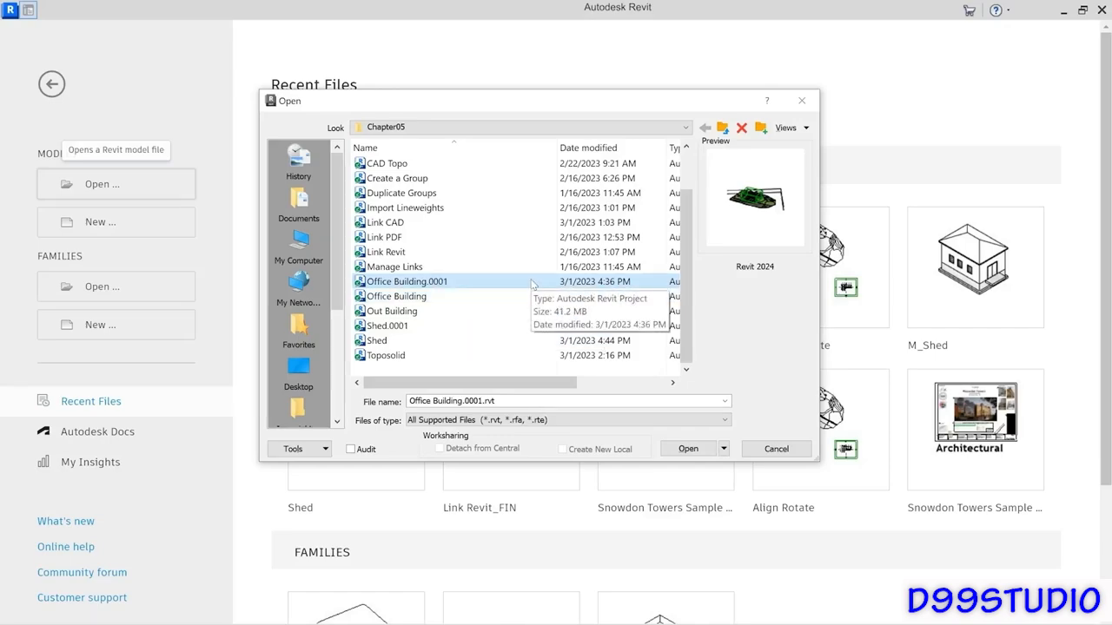
{"action": "scroll", "coordinate": [478, 252], "scroll_direction": "up", "scroll_amount": 1}
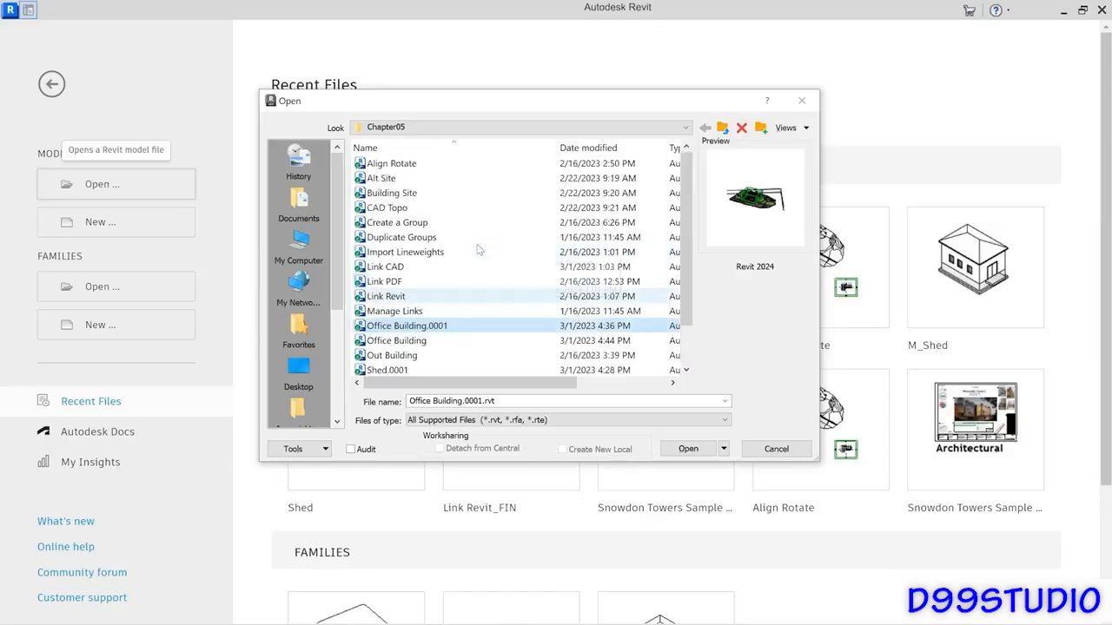
{"action": "left_click", "coordinate": [391, 193]}
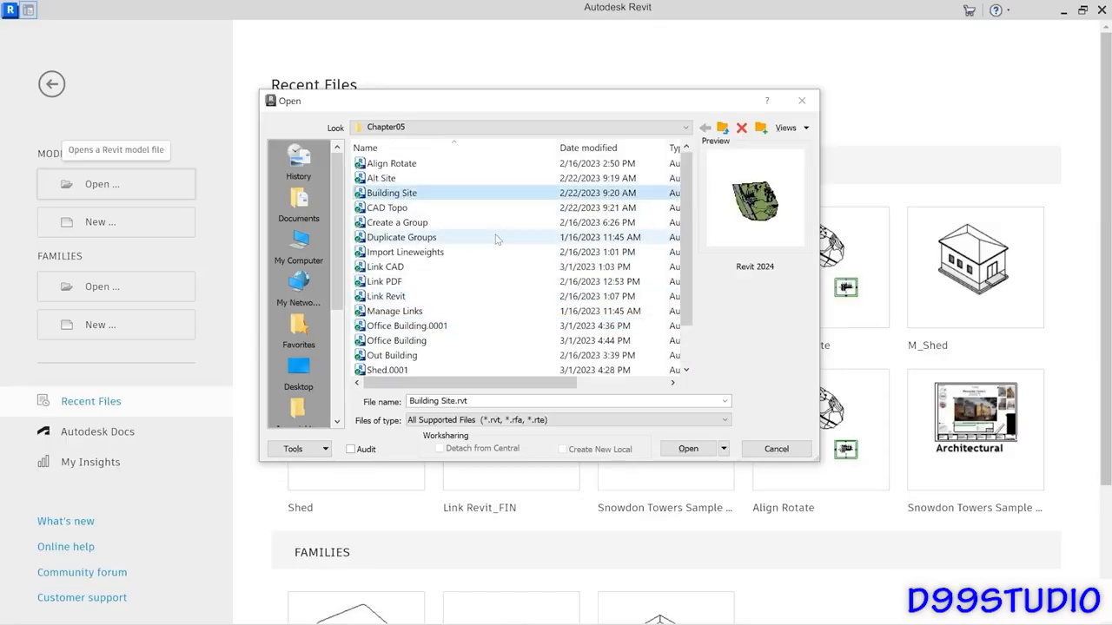
{"action": "left_click", "coordinate": [687, 449]}
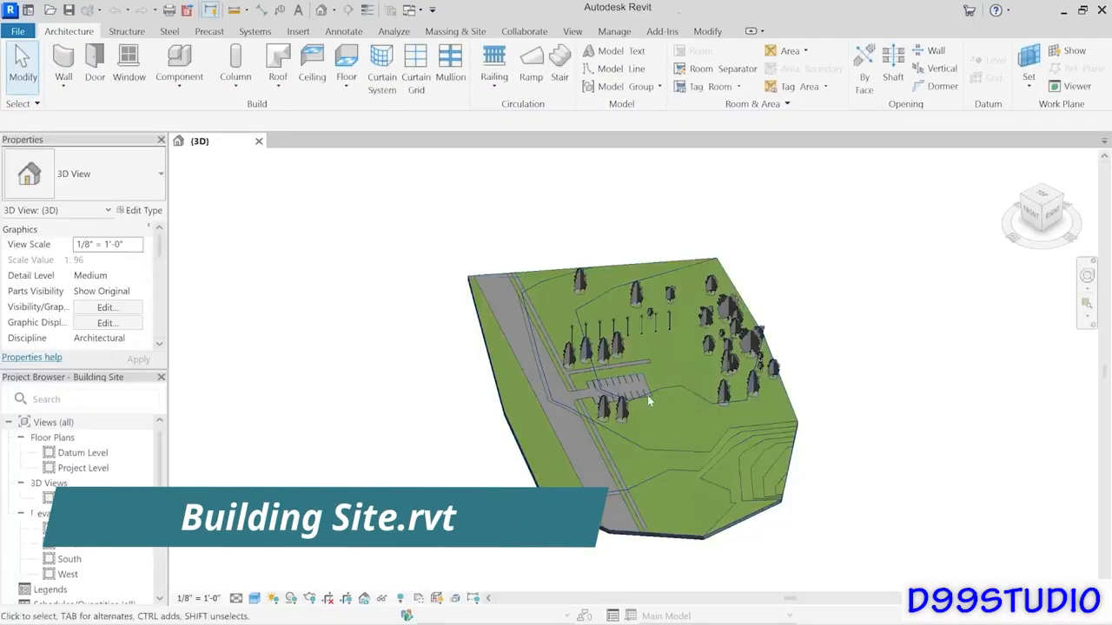
Step: Link Office Building.rvt into the site model with Auto - By Shared Coordinates positioning, and dismiss the nested links notice
{"action": "scroll", "coordinate": [682, 381], "scroll_direction": "up", "scroll_amount": 4}
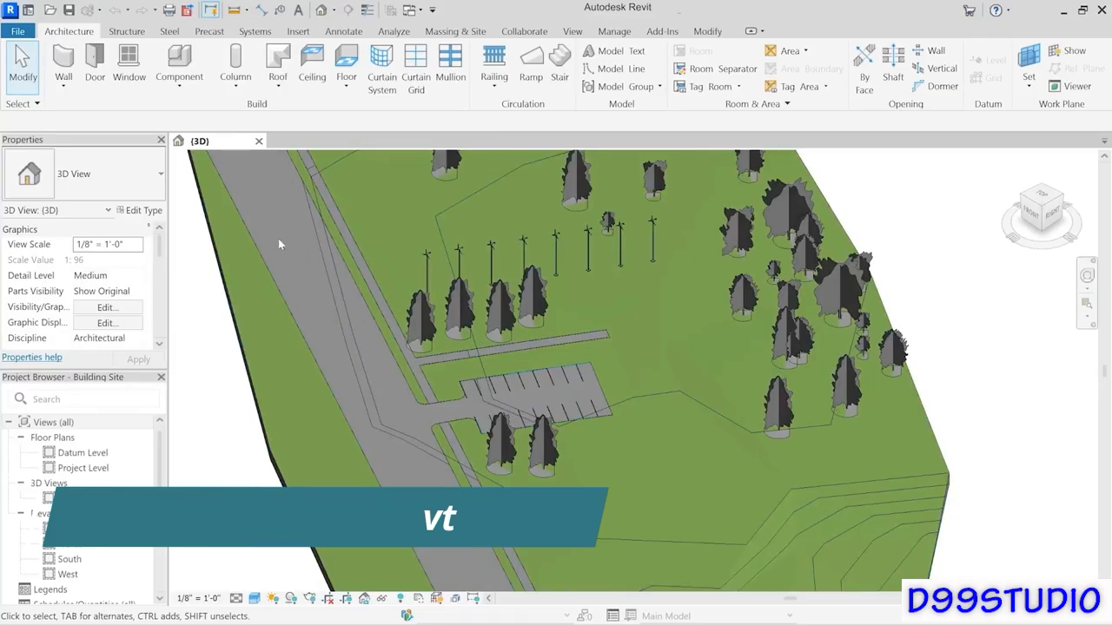
{"action": "left_click", "coordinate": [297, 31]}
{"action": "left_click", "coordinate": [60, 68]}
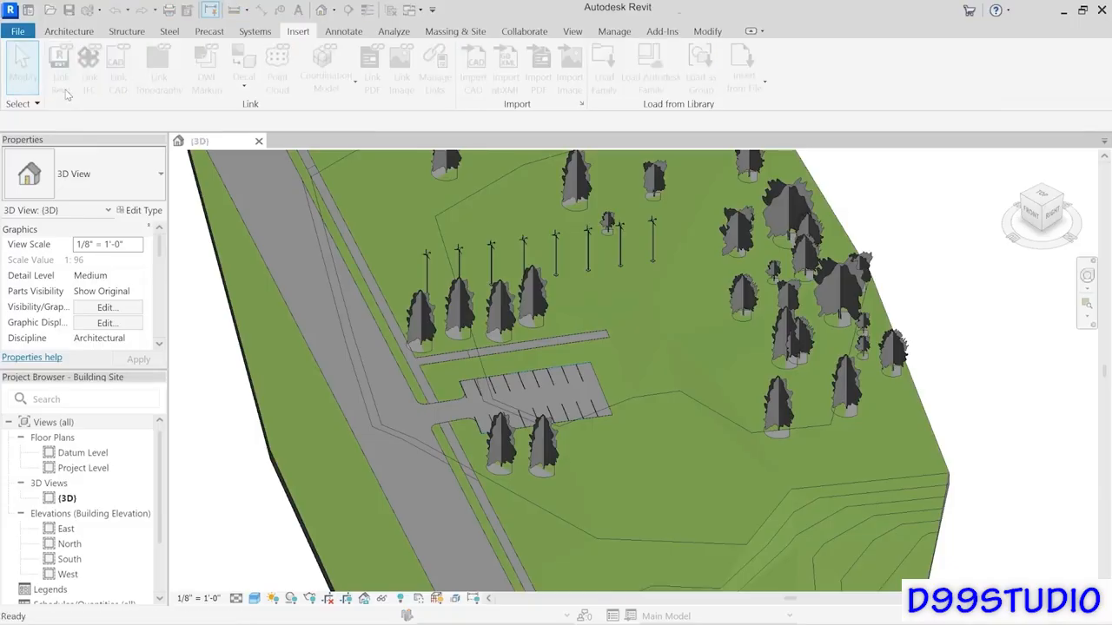
{"action": "left_click", "coordinate": [447, 368]}
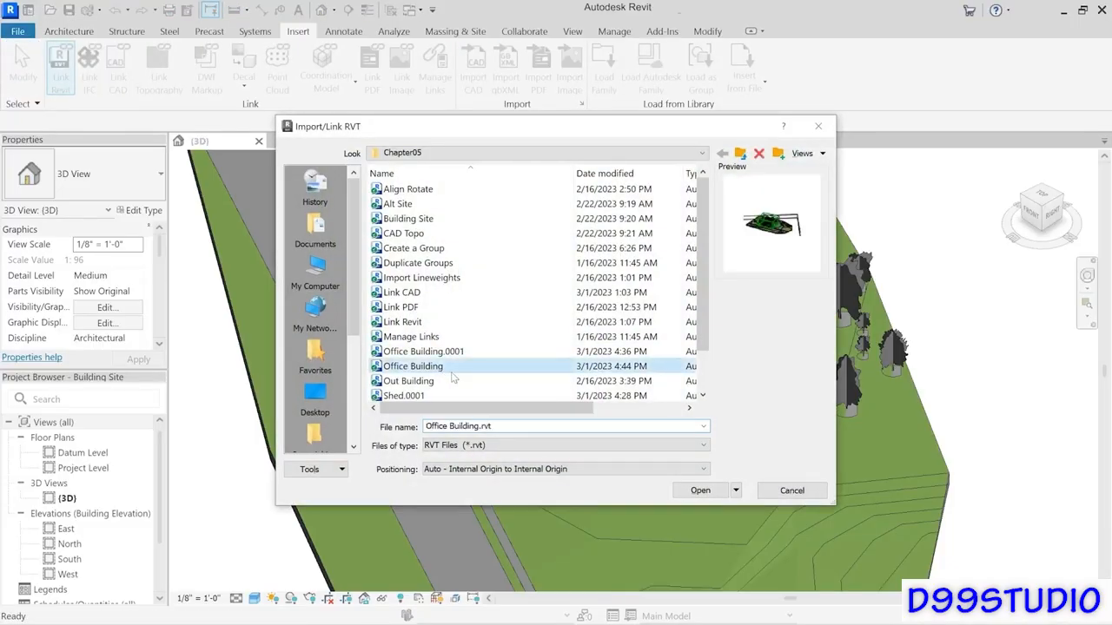
{"action": "left_click", "coordinate": [444, 469]}
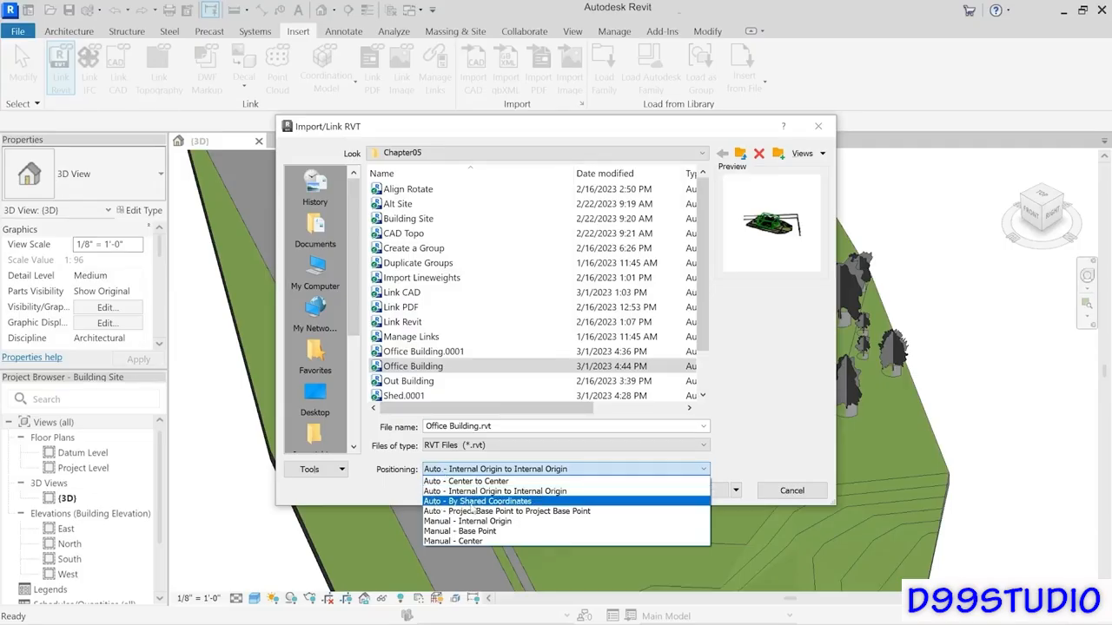
{"action": "left_click", "coordinate": [474, 502]}
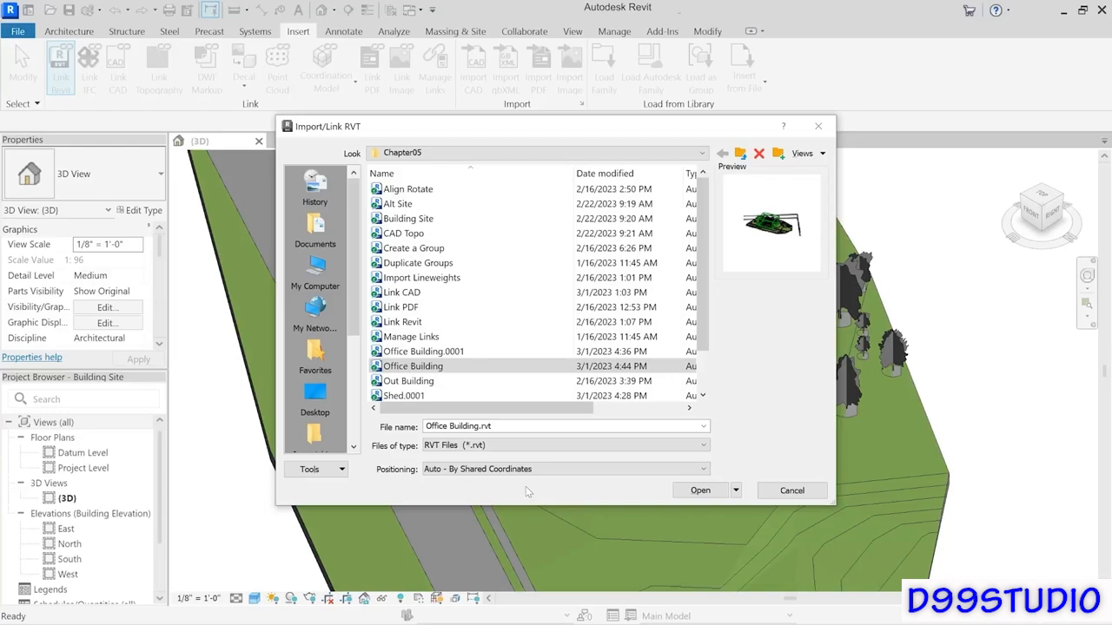
{"action": "left_click", "coordinate": [703, 491]}
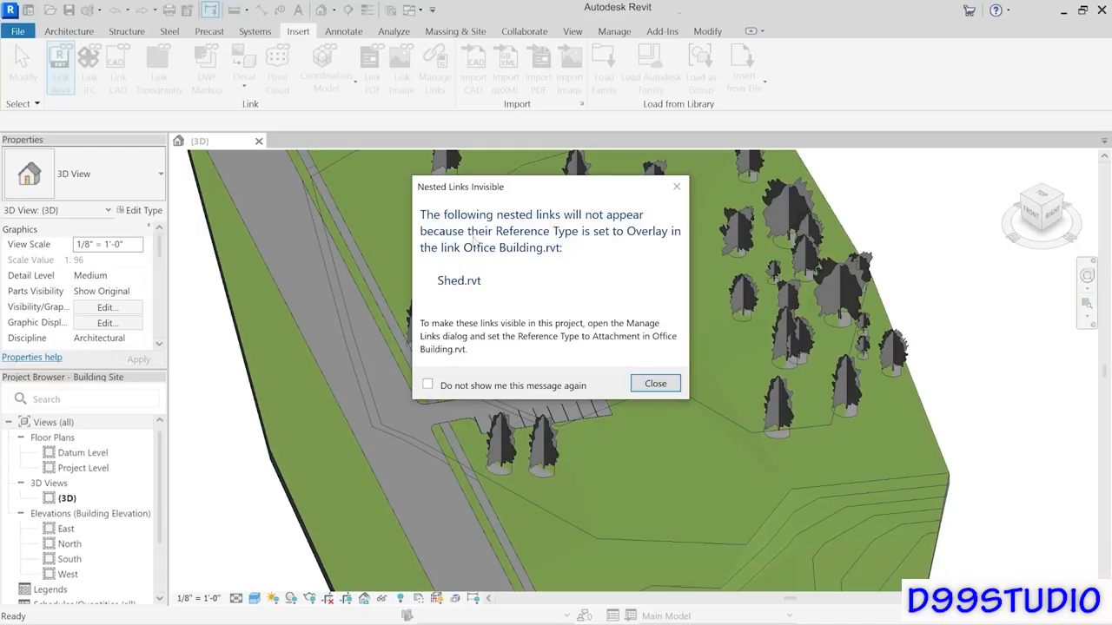
{"action": "left_click", "coordinate": [645, 387]}
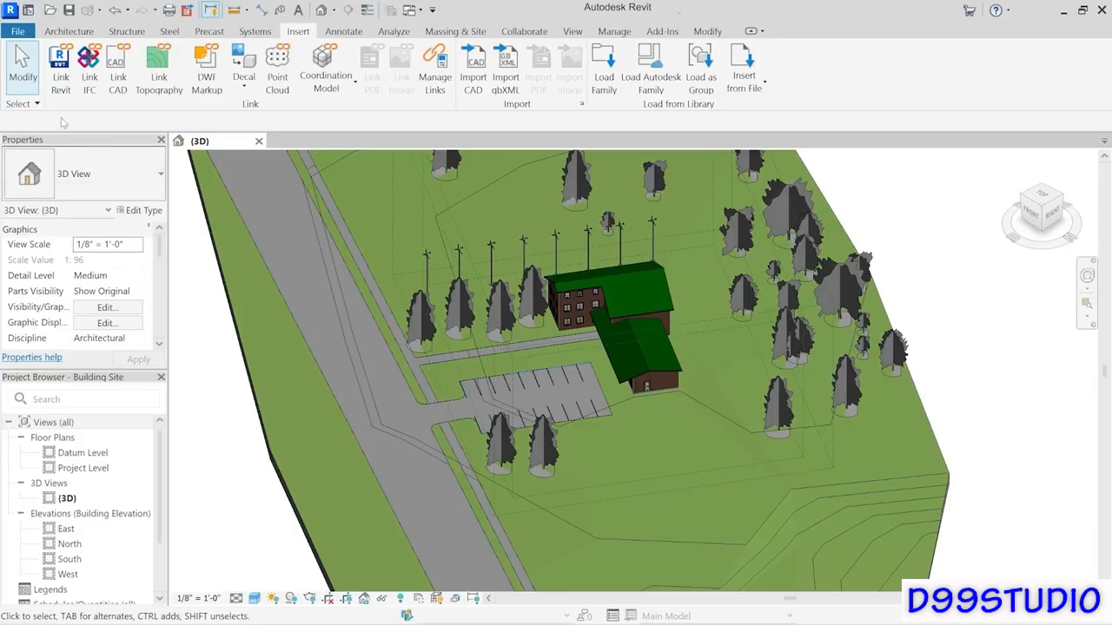
Step: Link Shed.rvt into the site model, positioned by shared coordinates
{"action": "left_click", "coordinate": [60, 70]}
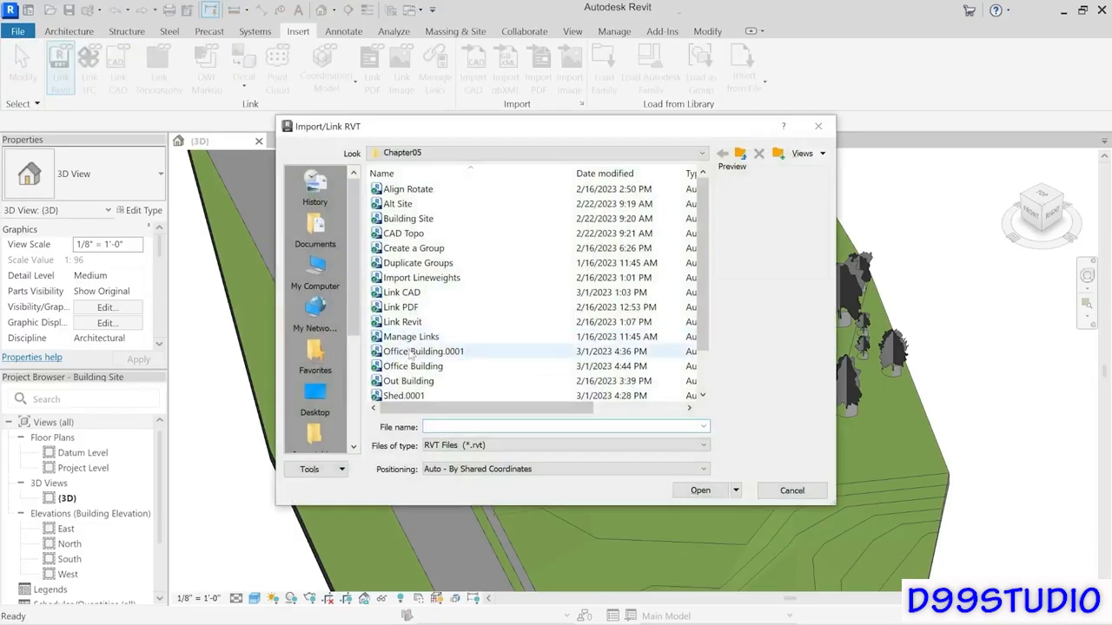
{"action": "scroll", "coordinate": [409, 356], "scroll_direction": "down", "scroll_amount": 1}
{"action": "left_click", "coordinate": [395, 367]}
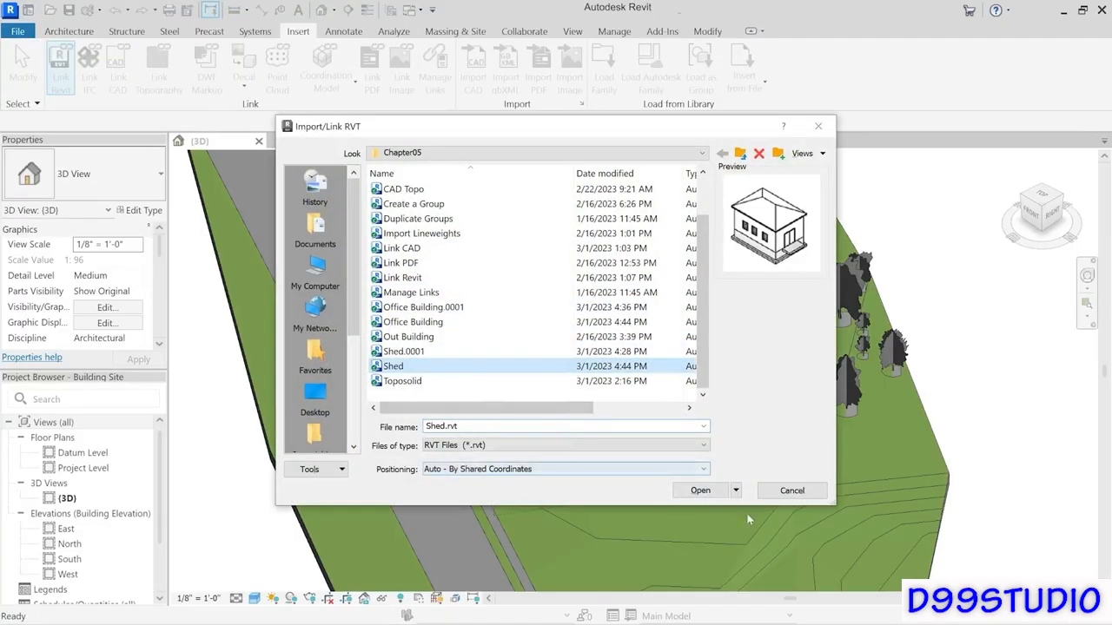
{"action": "left_click", "coordinate": [700, 491]}
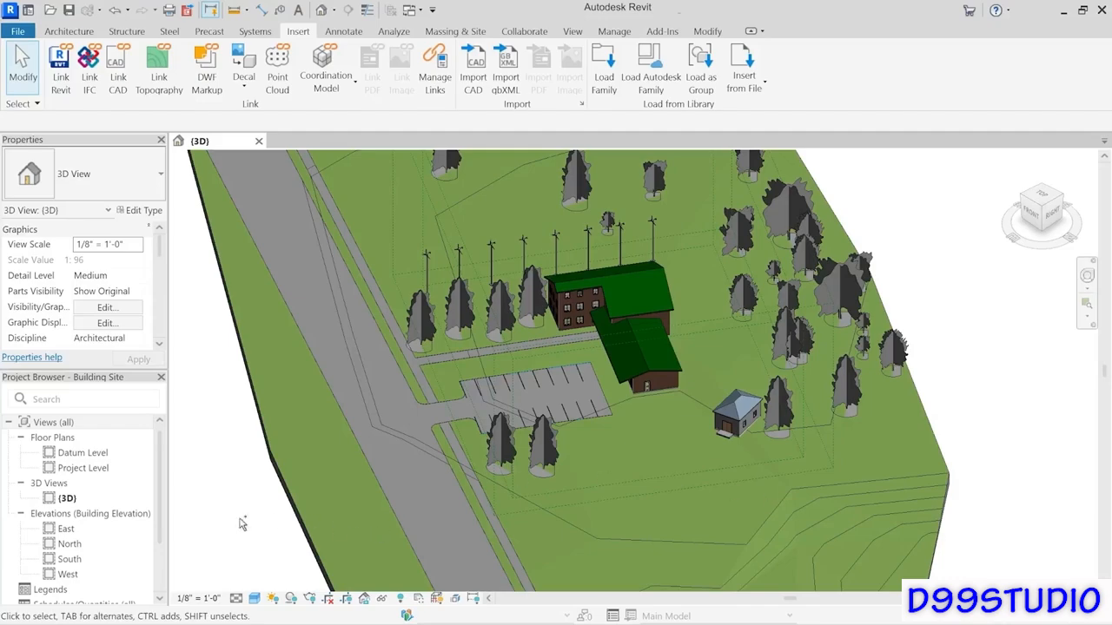
Step: Close Building Site with its changes saved, and open Shed.rvt from the Chapter05 folder
{"action": "key", "text": "ctrl+w"}
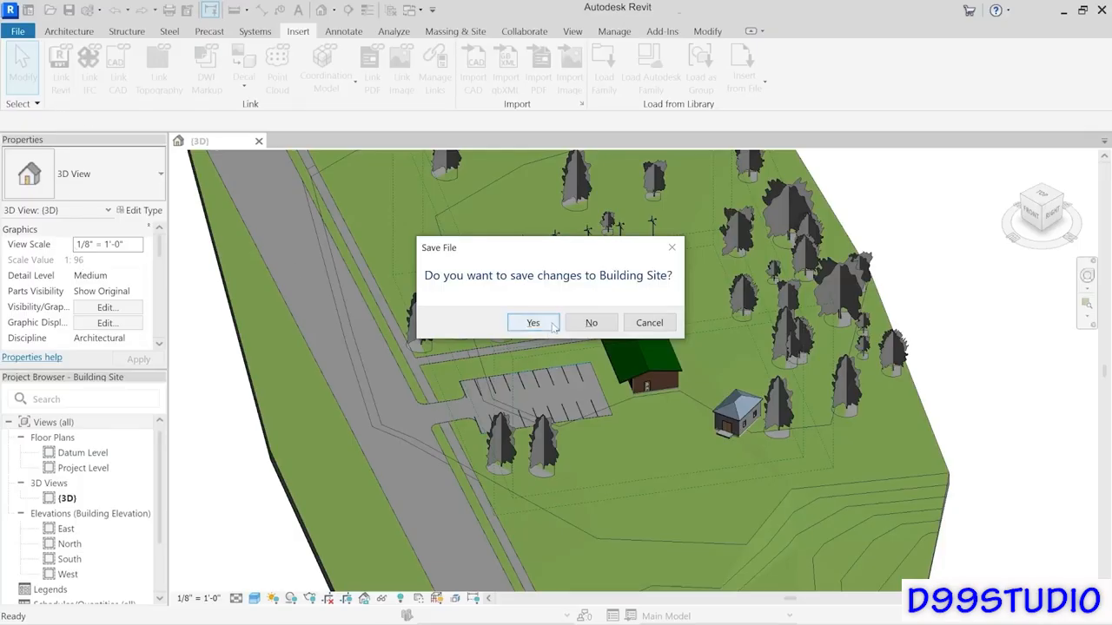
{"action": "left_click", "coordinate": [552, 327]}
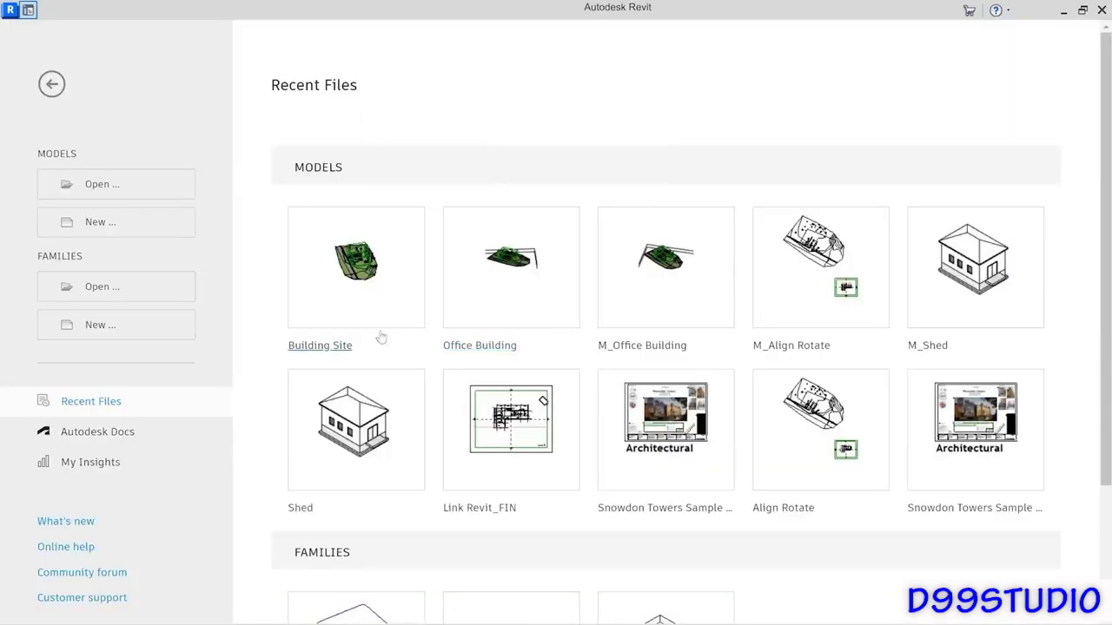
{"action": "left_click", "coordinate": [100, 185]}
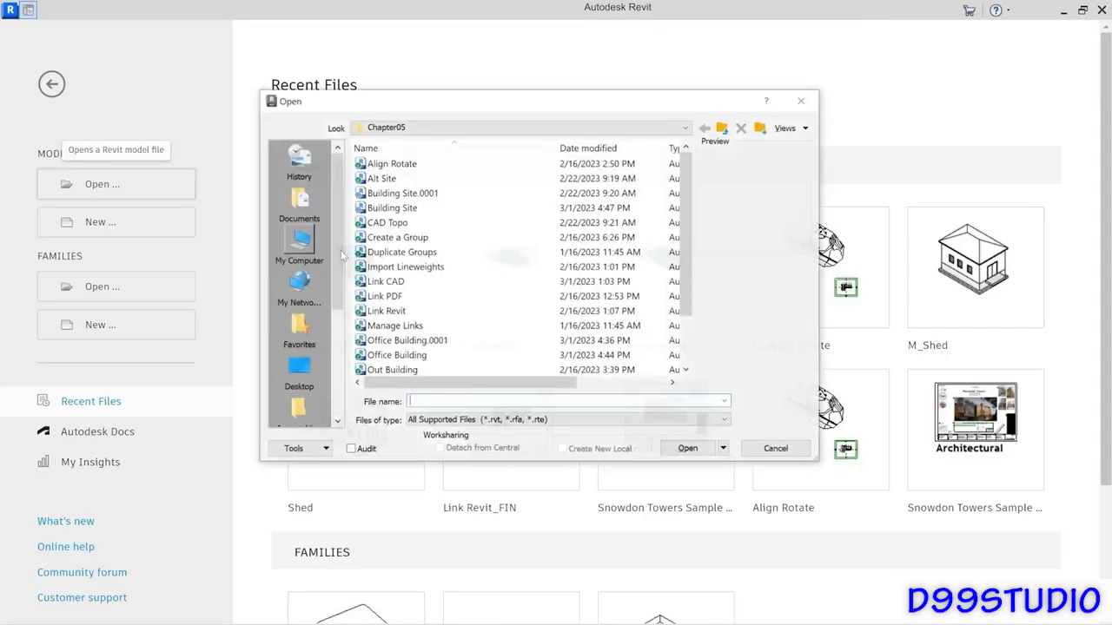
{"action": "left_click", "coordinate": [425, 356]}
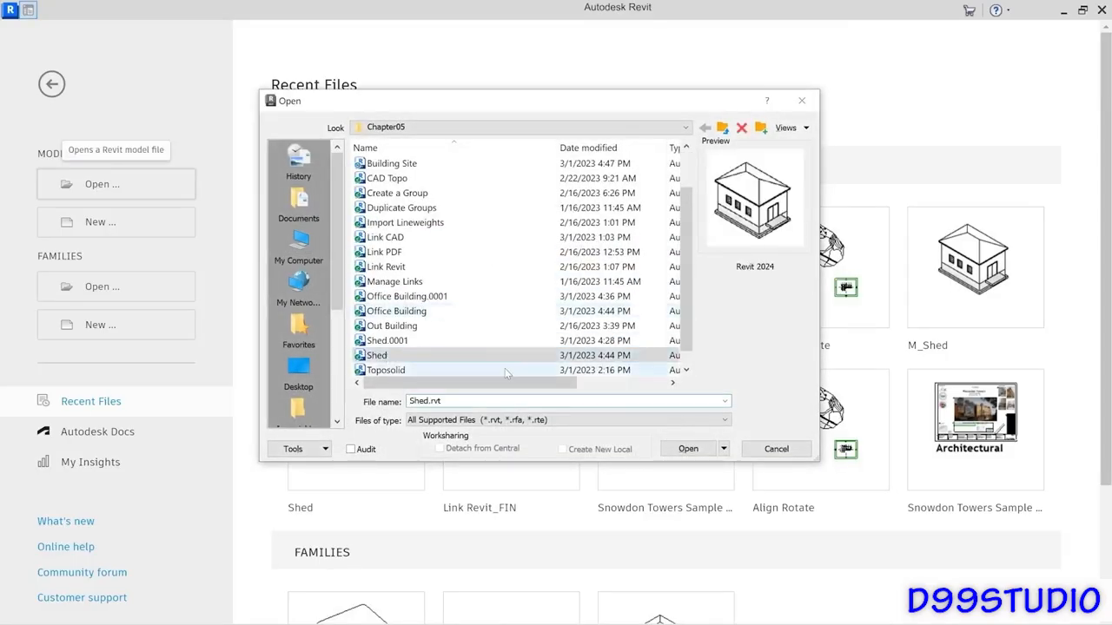
{"action": "left_click", "coordinate": [687, 451]}
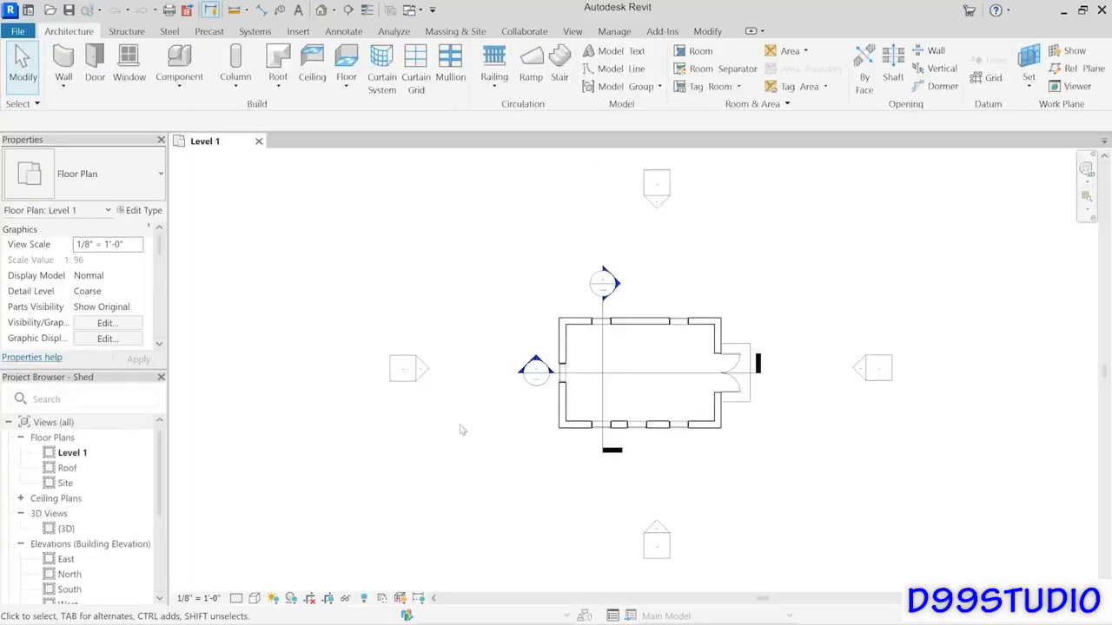
Step: Link Office Building.rvt into the shed model by shared coordinates, dismiss the nested links notice, and view the building beside the shed
{"action": "left_click", "coordinate": [296, 33]}
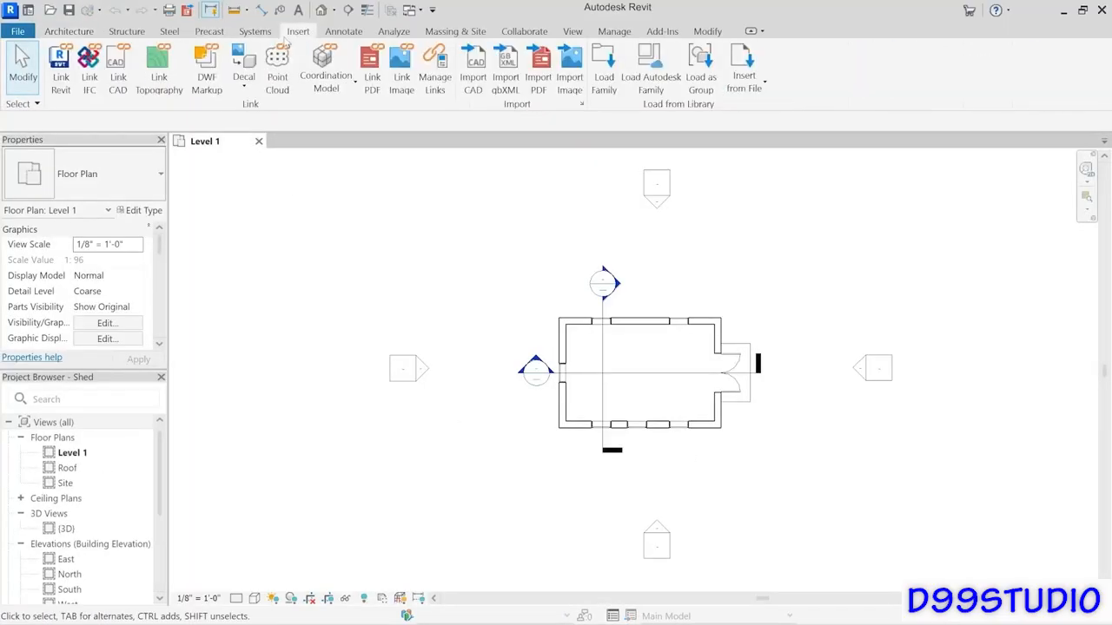
{"action": "left_click", "coordinate": [60, 70]}
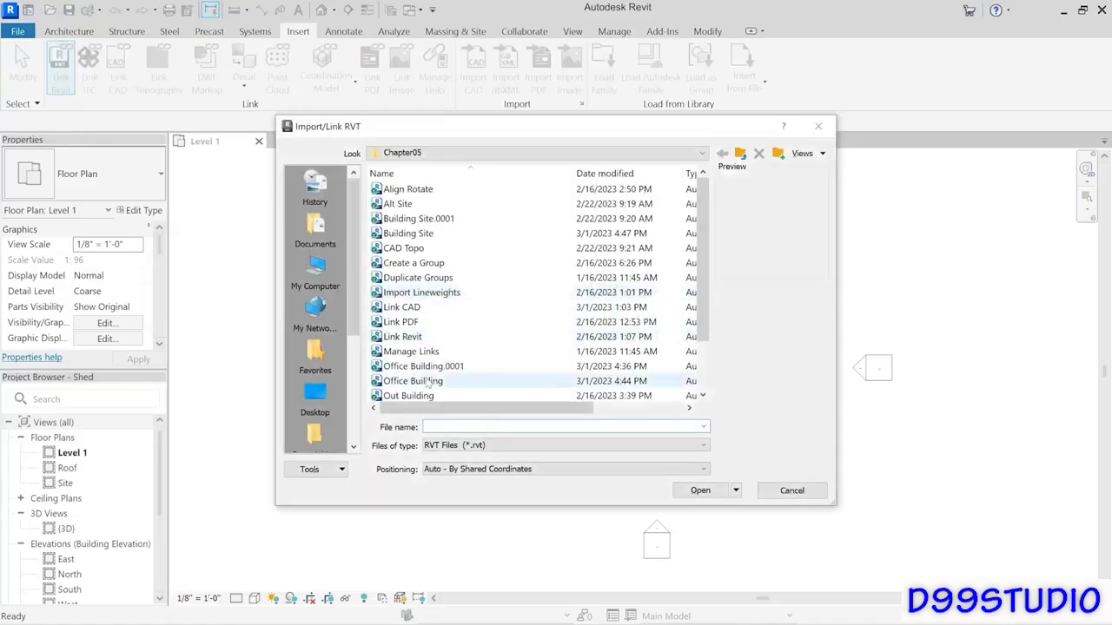
{"action": "left_click", "coordinate": [414, 381]}
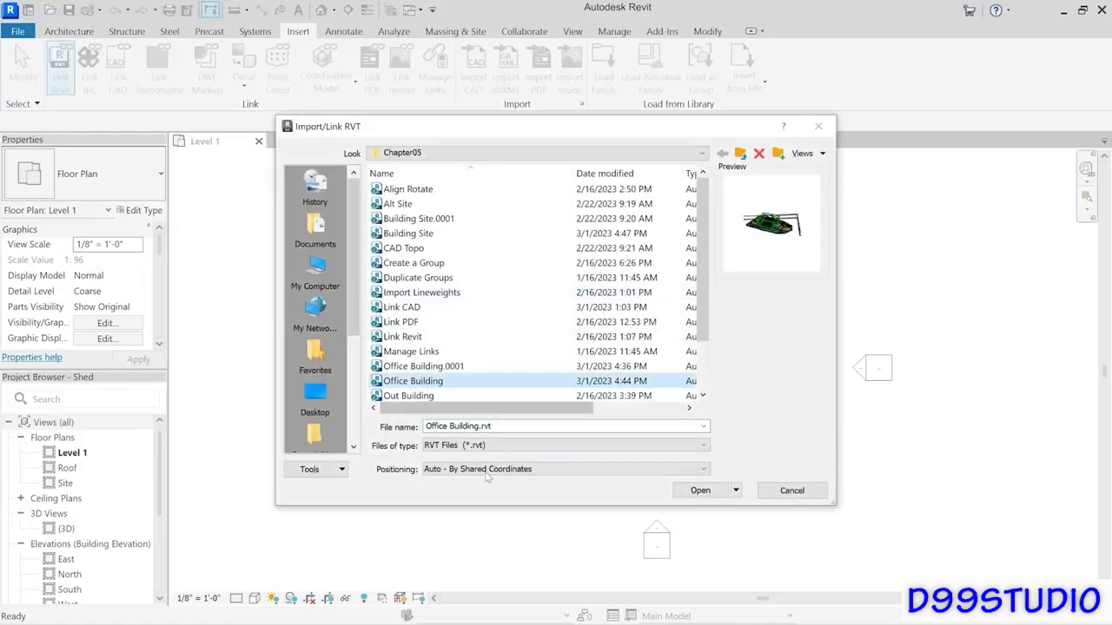
{"action": "left_click", "coordinate": [682, 492]}
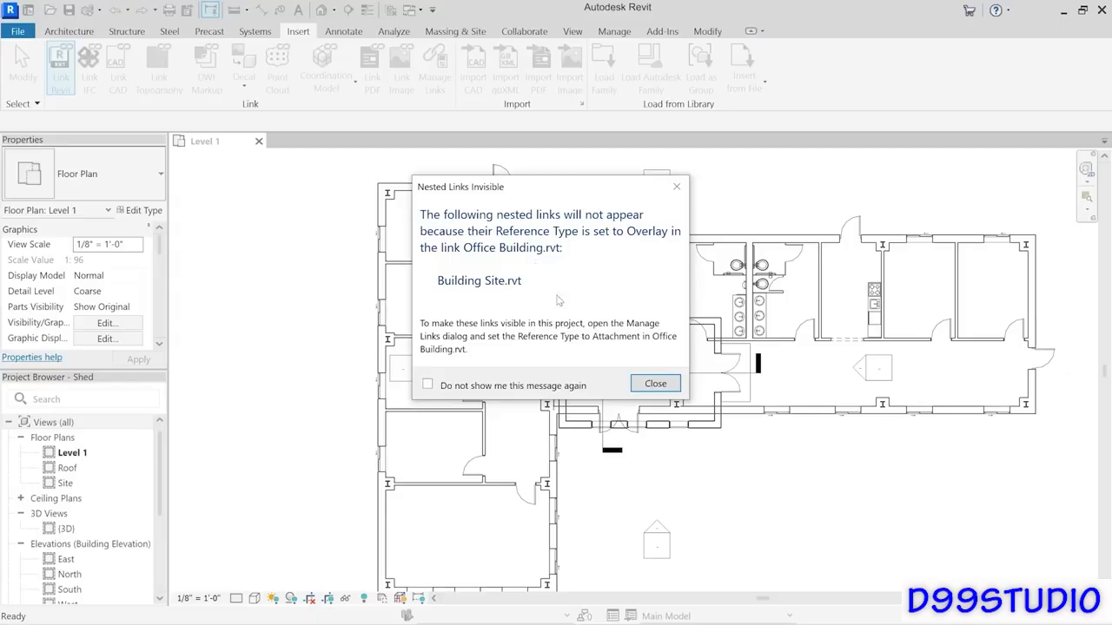
{"action": "left_click", "coordinate": [655, 384]}
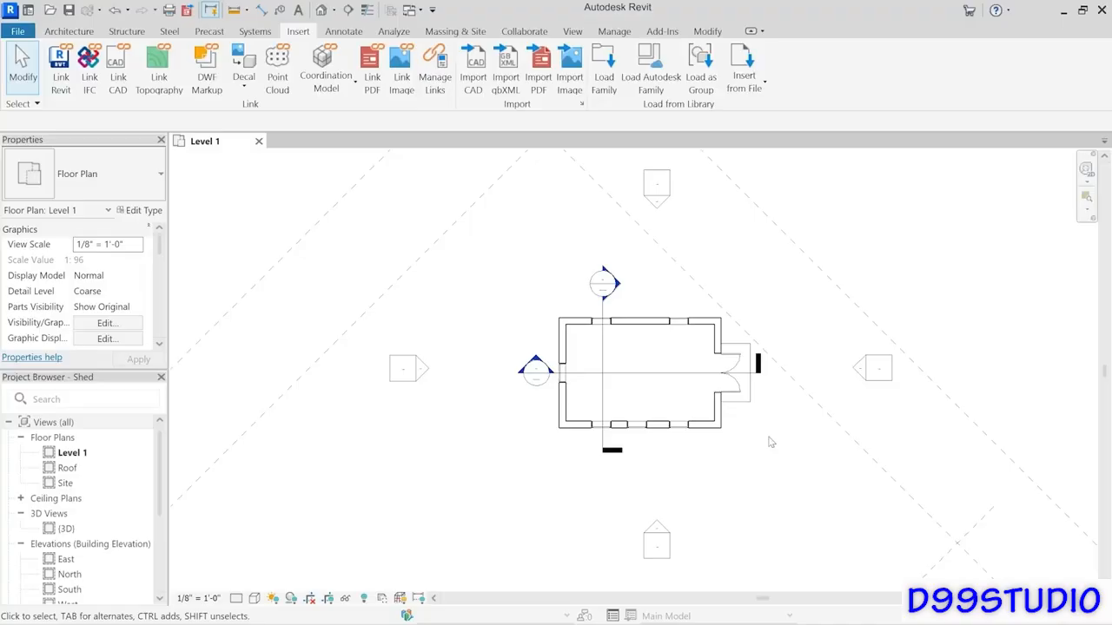
{"action": "scroll", "coordinate": [769, 447], "scroll_direction": "down", "scroll_amount": 4}
{"action": "middle_click_drag", "start_coordinate": [773, 469], "coordinate": [727, 302]}
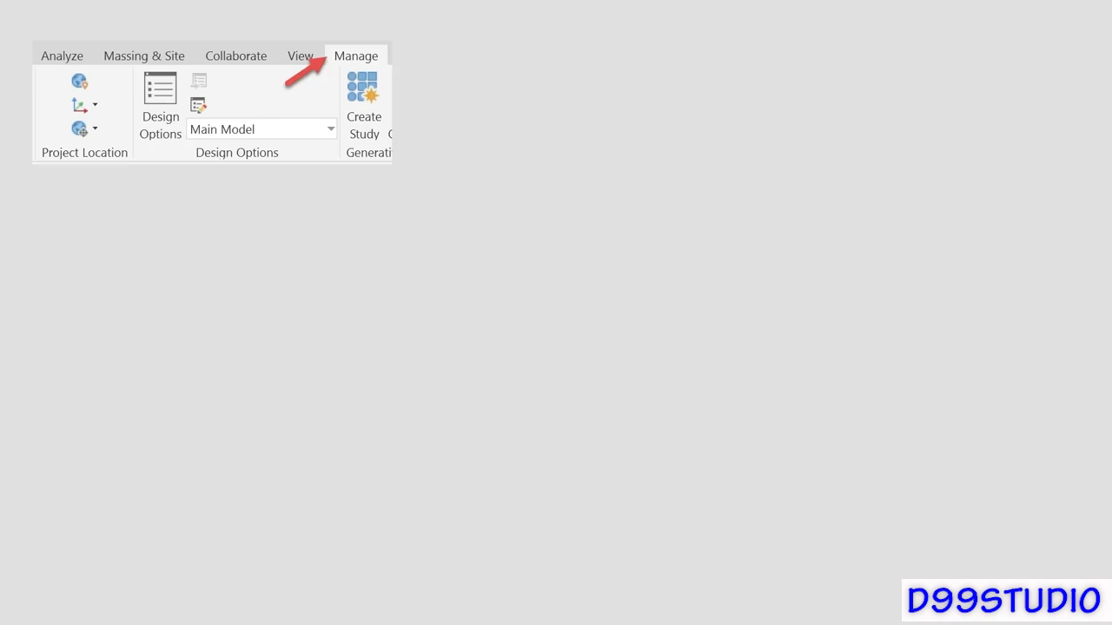
{"action": "left_click", "coordinate": [80, 83]}
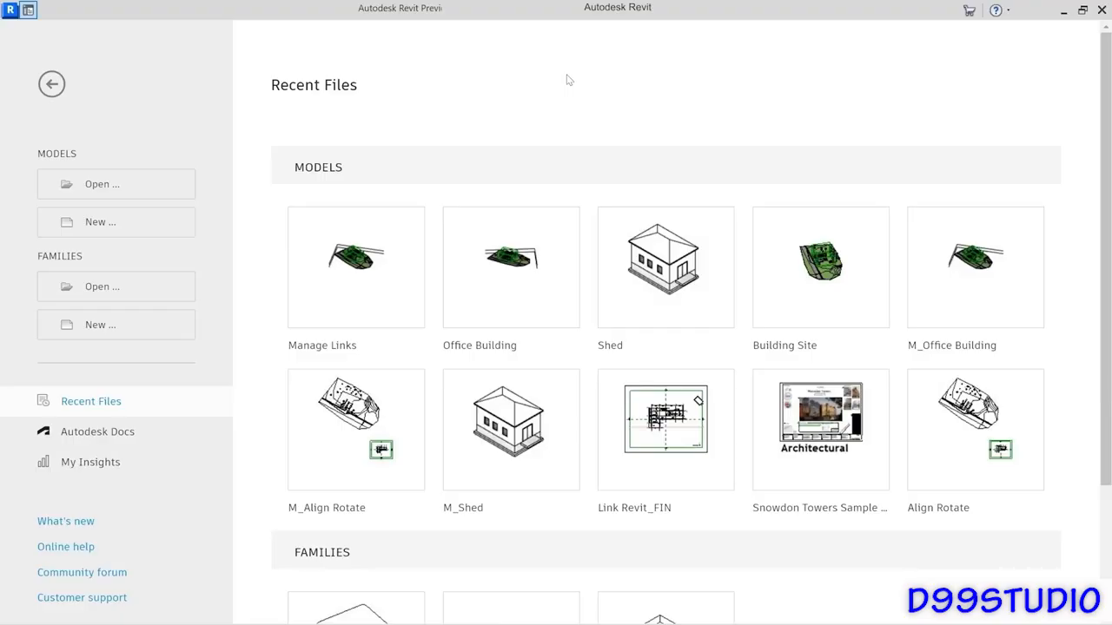
Step: Open Manage Links.rvt from the Chapter05 folder and choose to correct the unresolved reference in Manage Links
{"action": "left_click", "coordinate": [117, 192]}
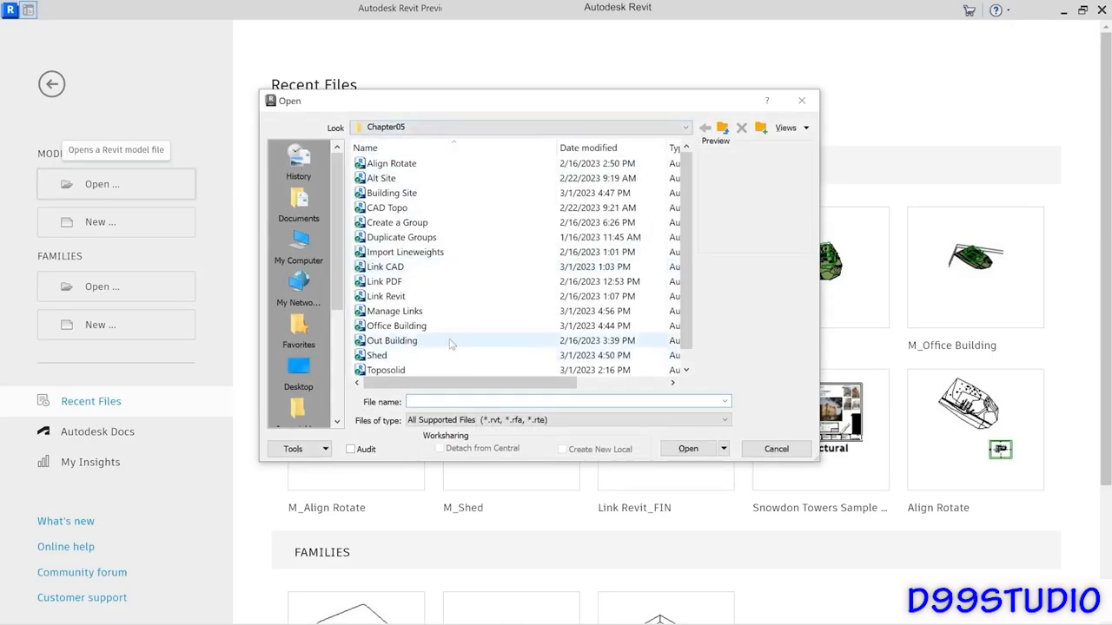
{"action": "left_click", "coordinate": [417, 311]}
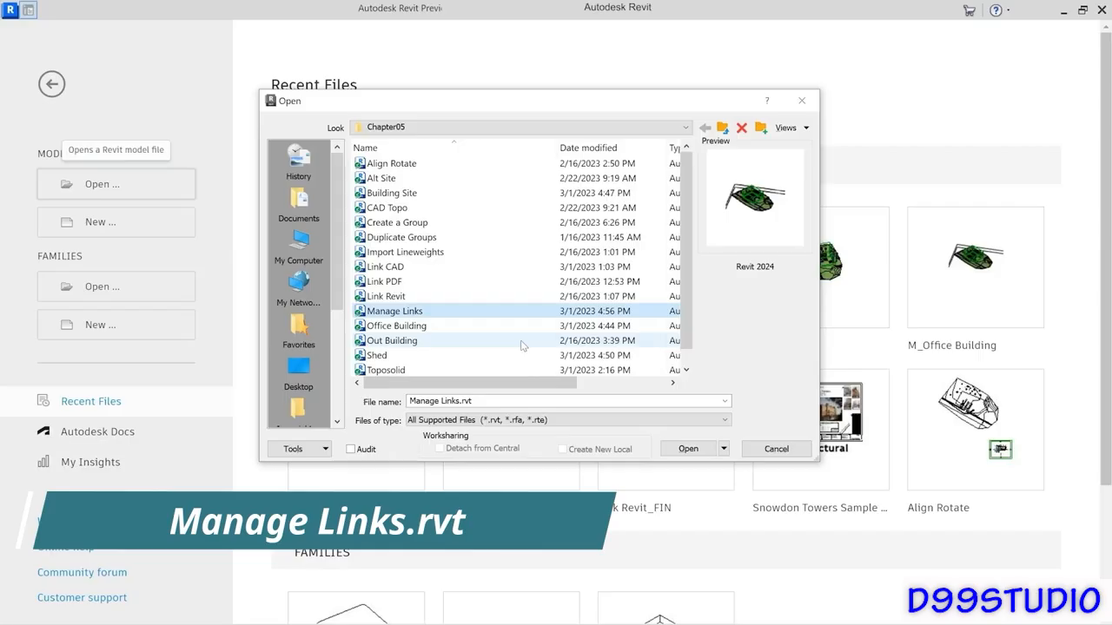
{"action": "left_click", "coordinate": [699, 455]}
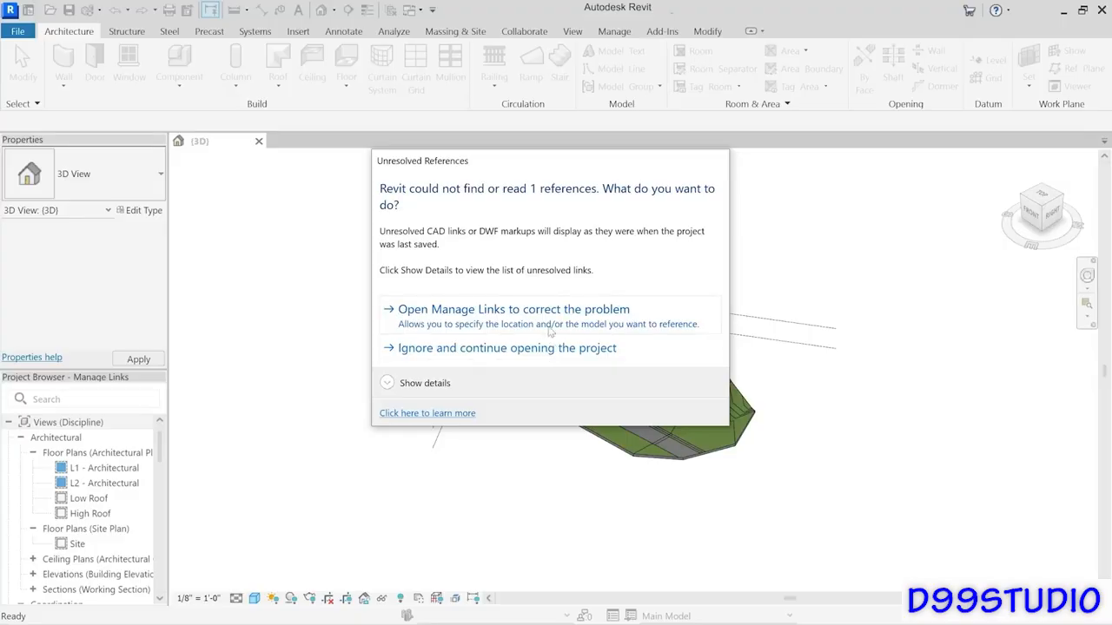
{"action": "left_click", "coordinate": [532, 313]}
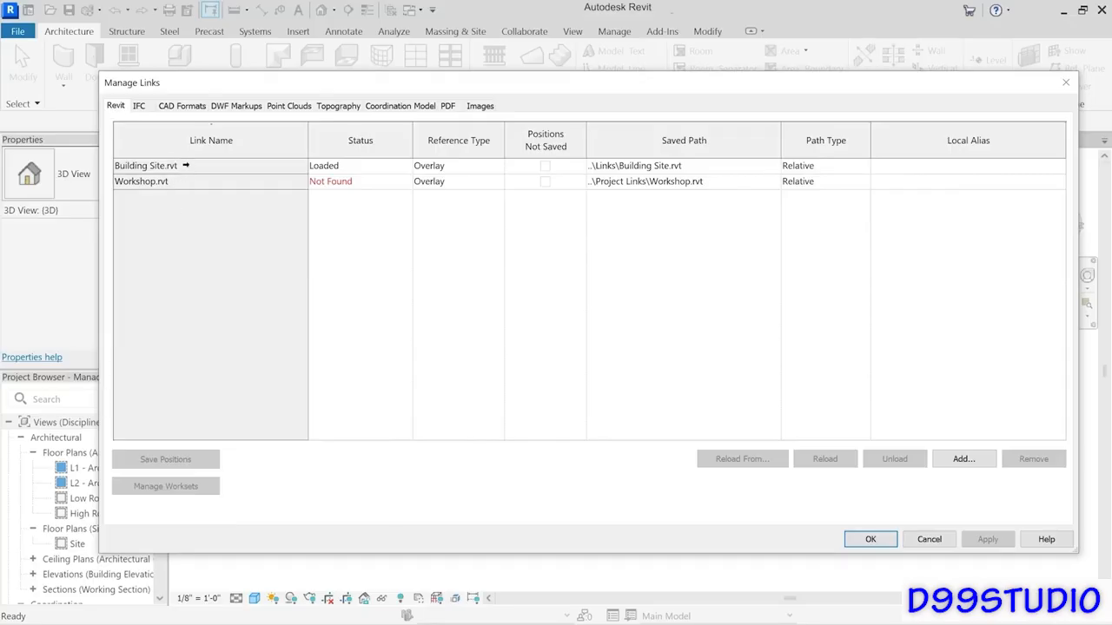
Step: Compare the link management options offered for Building Site.rvt and Workshop.rvt in Manage Links
{"action": "left_click", "coordinate": [185, 165]}
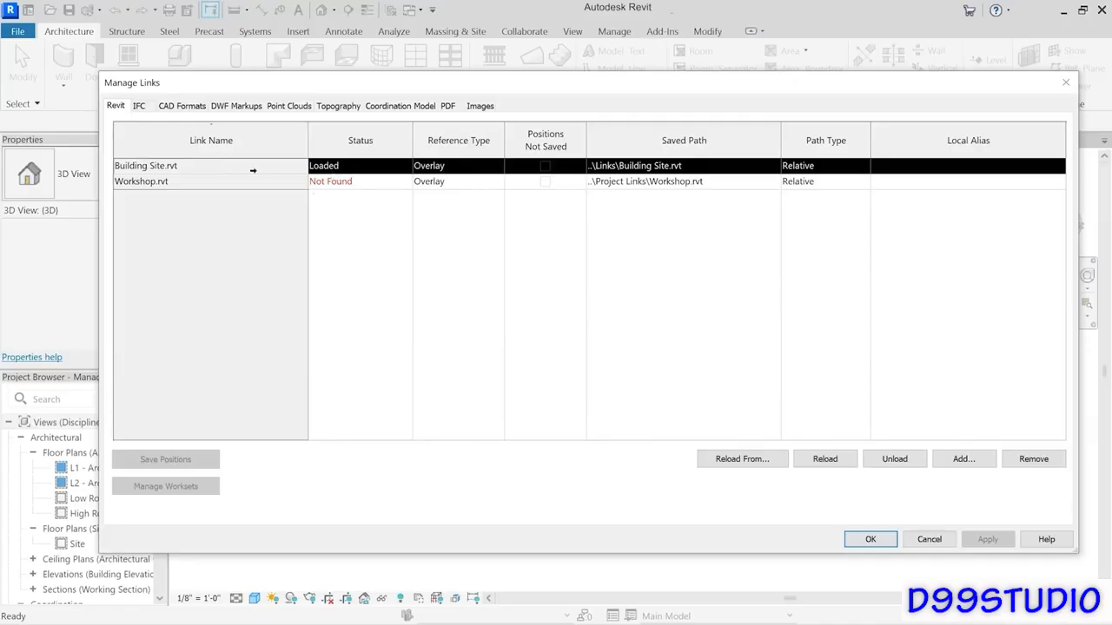
{"action": "left_click", "coordinate": [195, 183]}
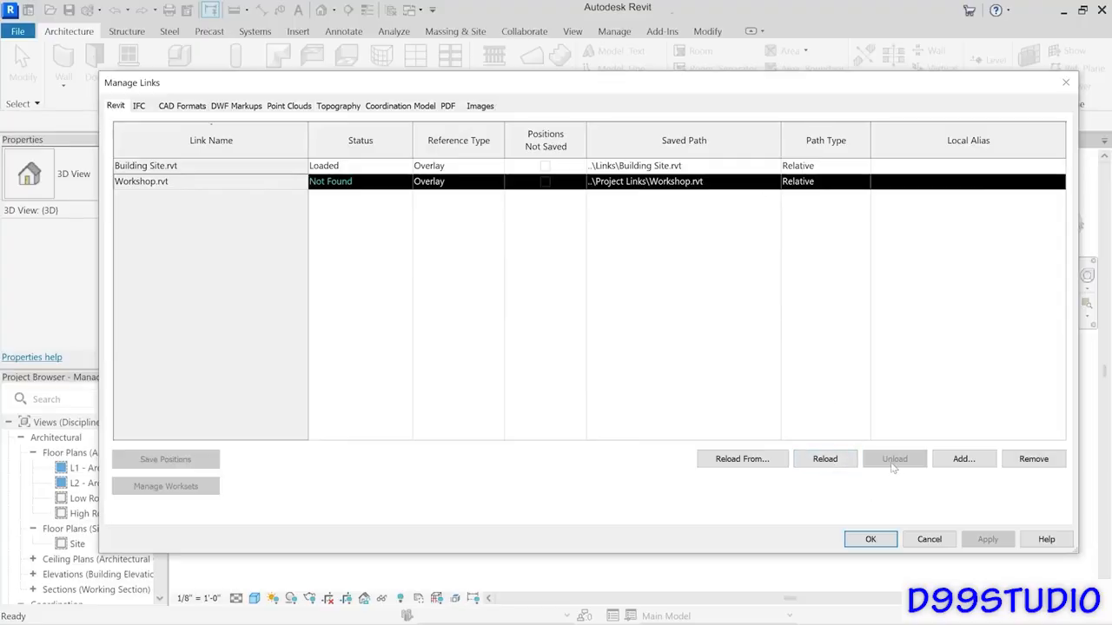
{"action": "left_click", "coordinate": [230, 166]}
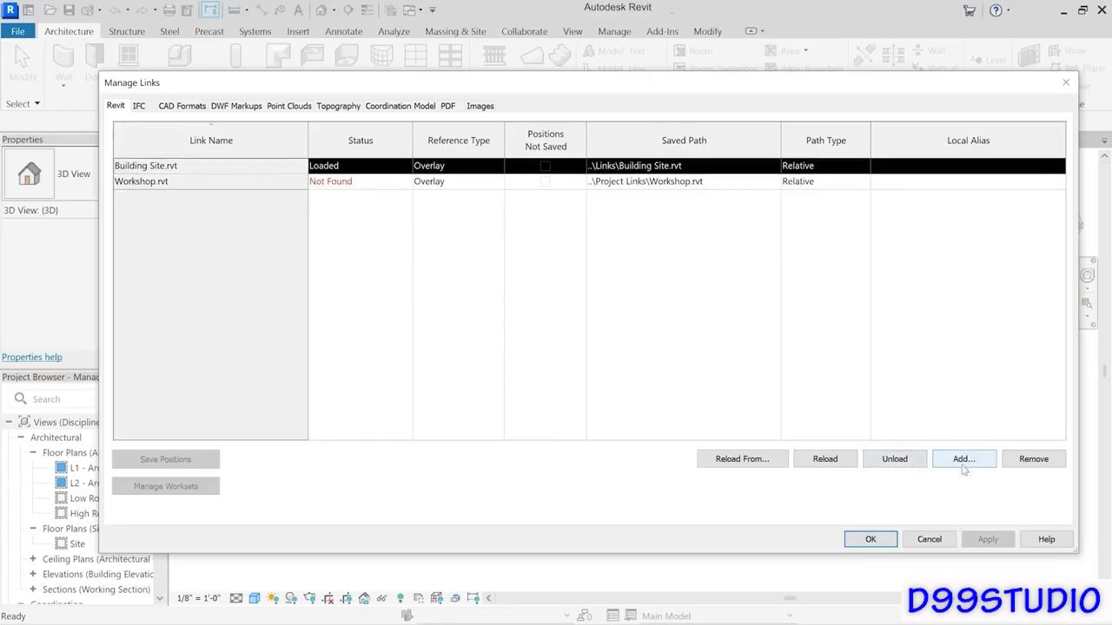
Step: Reload the missing Workshop.rvt link from the Workshop file in the Links folder of Exercise Files
{"action": "left_click", "coordinate": [245, 181]}
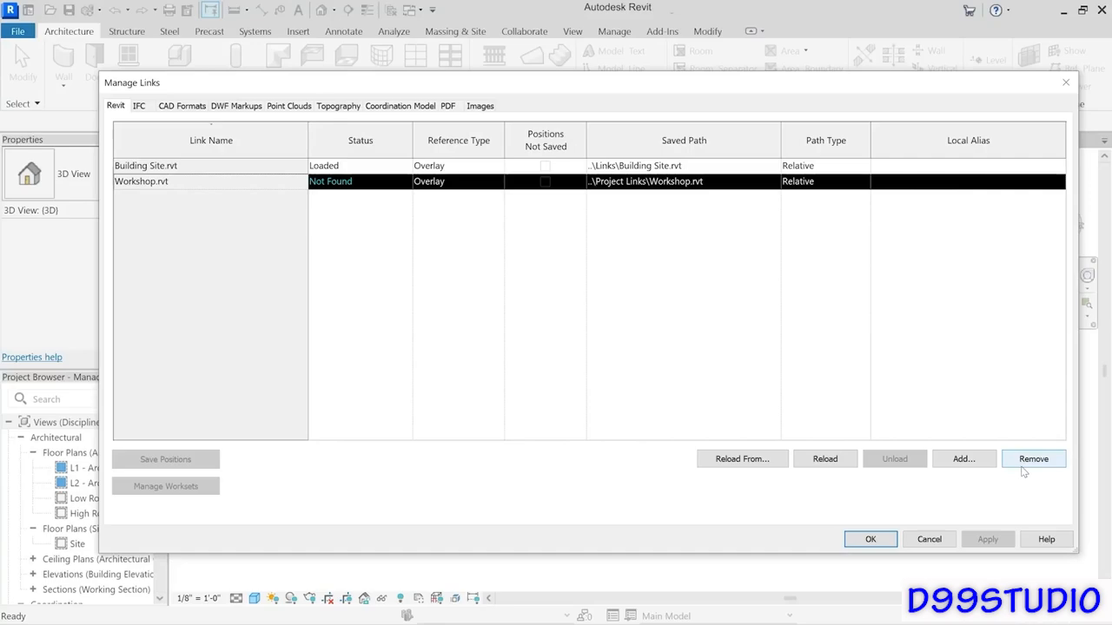
{"action": "left_click", "coordinate": [713, 467]}
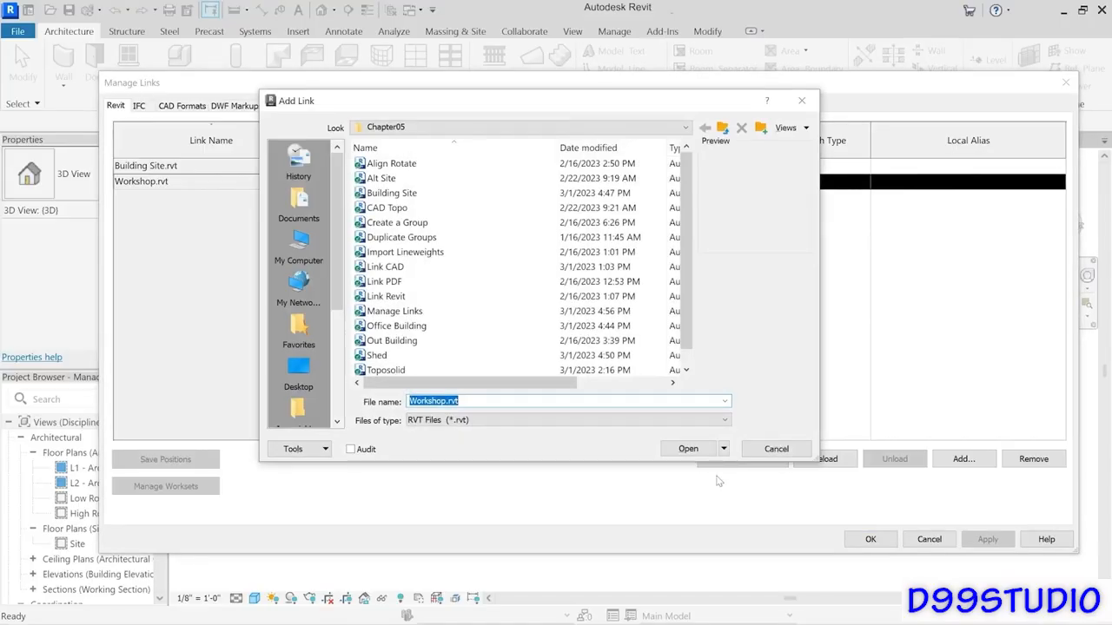
{"action": "left_click", "coordinate": [723, 129]}
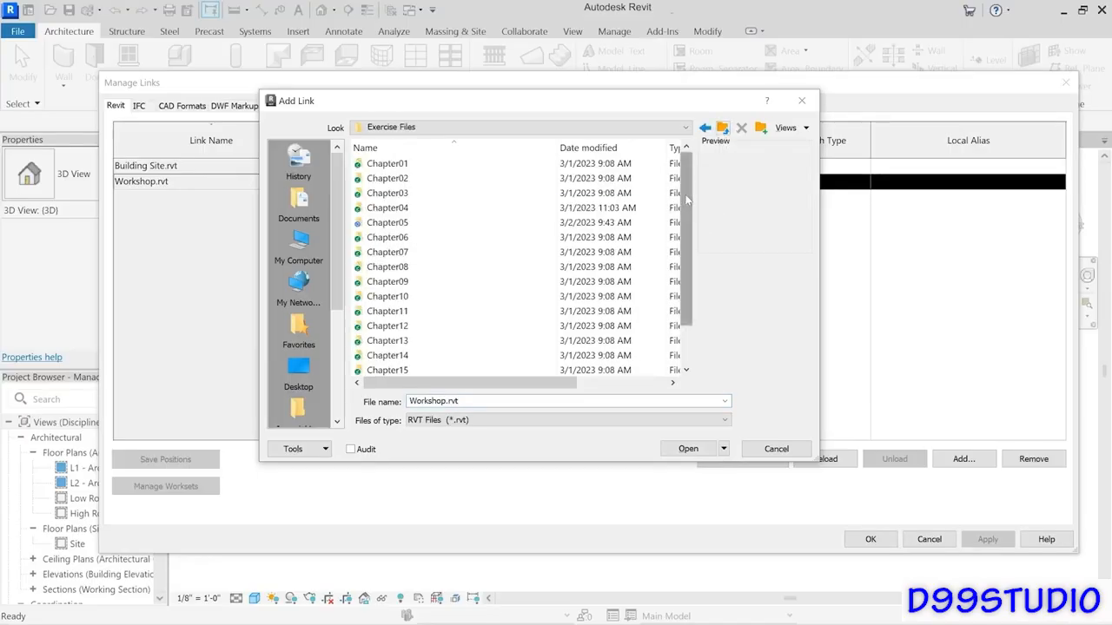
{"action": "scroll", "coordinate": [686, 200], "scroll_direction": "down", "scroll_amount": 1}
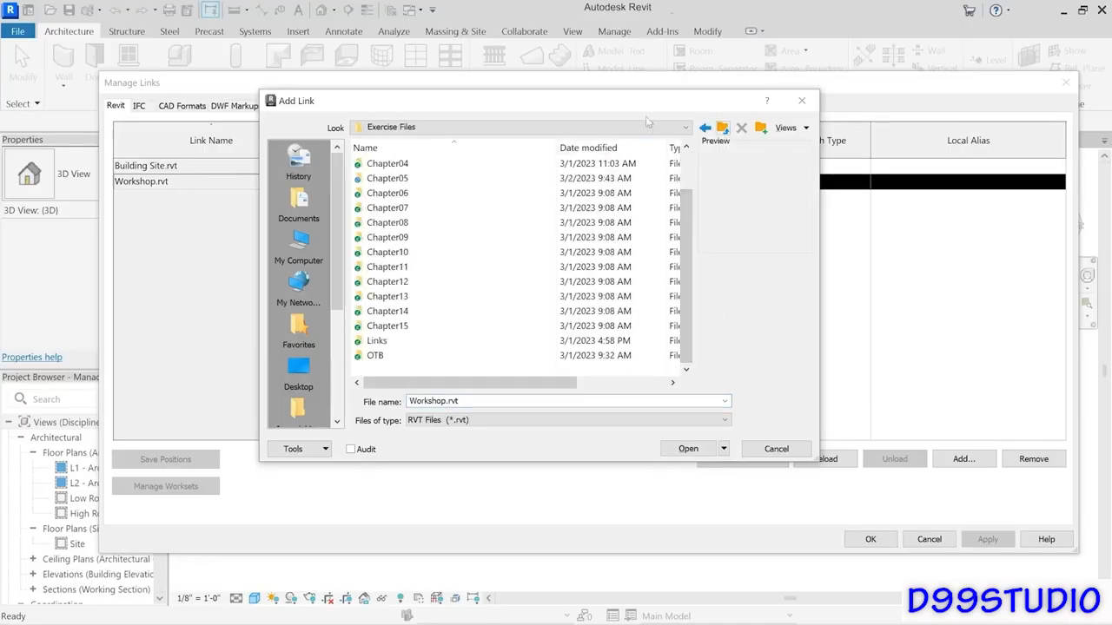
{"action": "left_click_drag", "start_coordinate": [635, 98], "coordinate": [744, 213]}
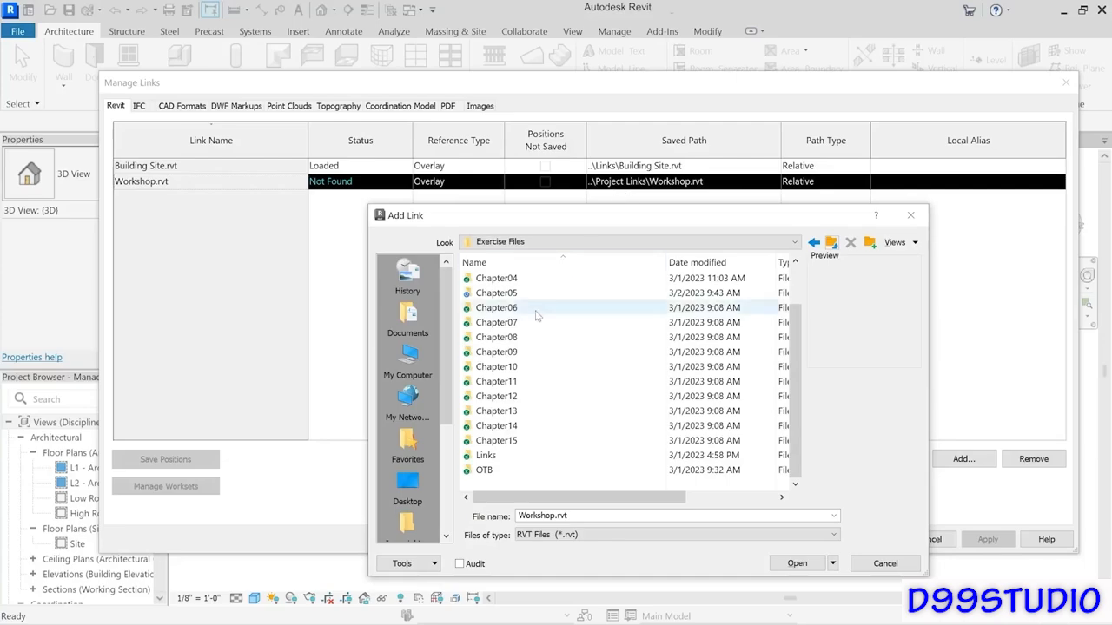
{"action": "left_click", "coordinate": [492, 457]}
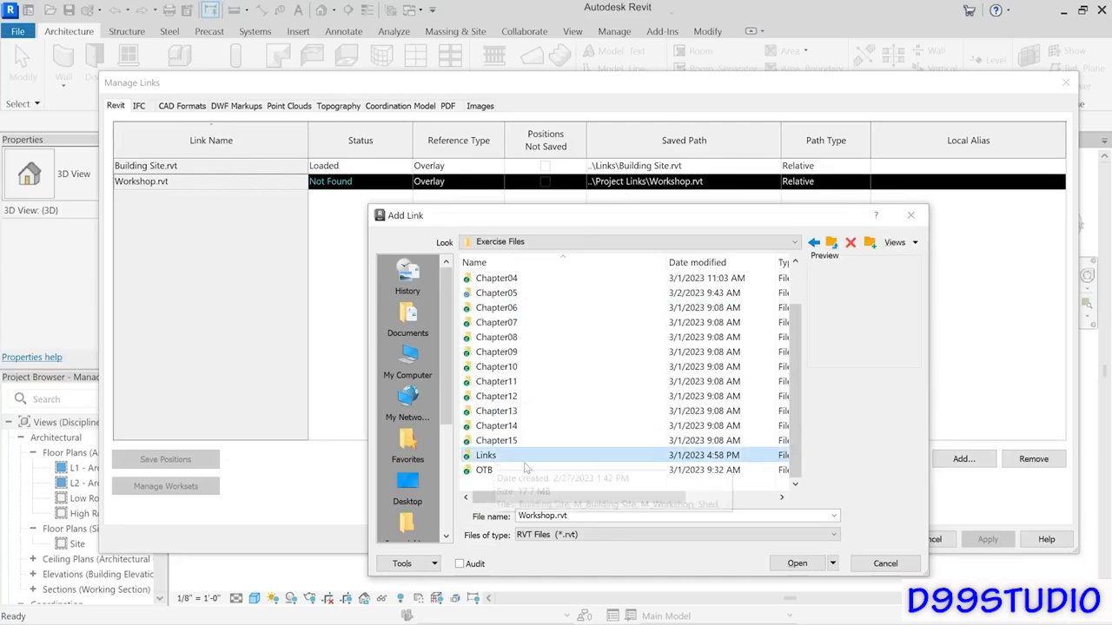
{"action": "double_click", "coordinate": [486, 456]}
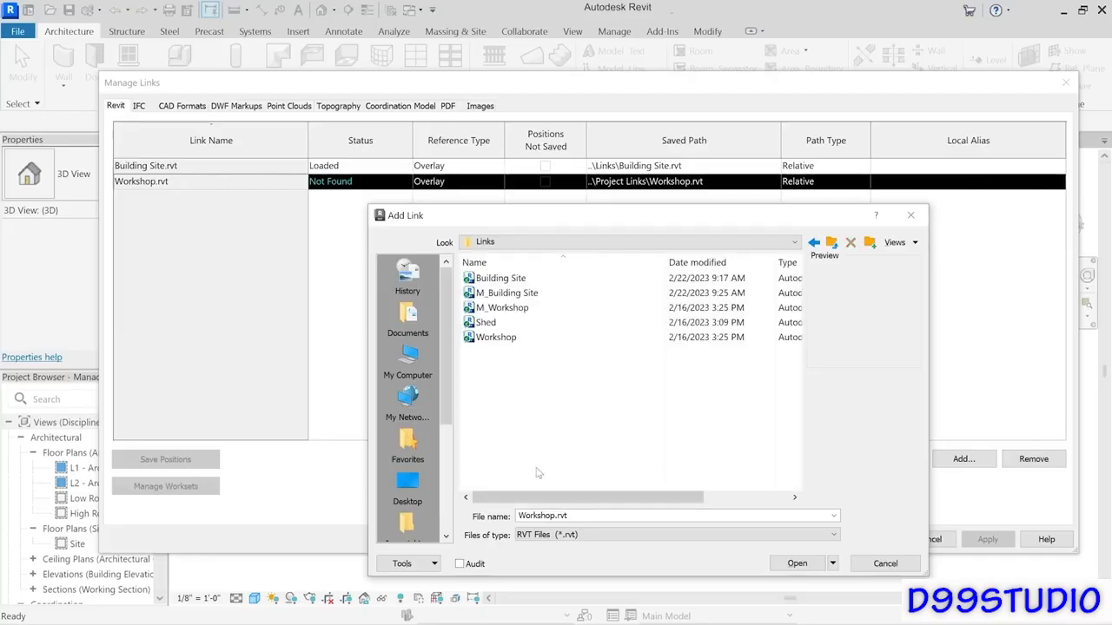
{"action": "left_click", "coordinate": [502, 338]}
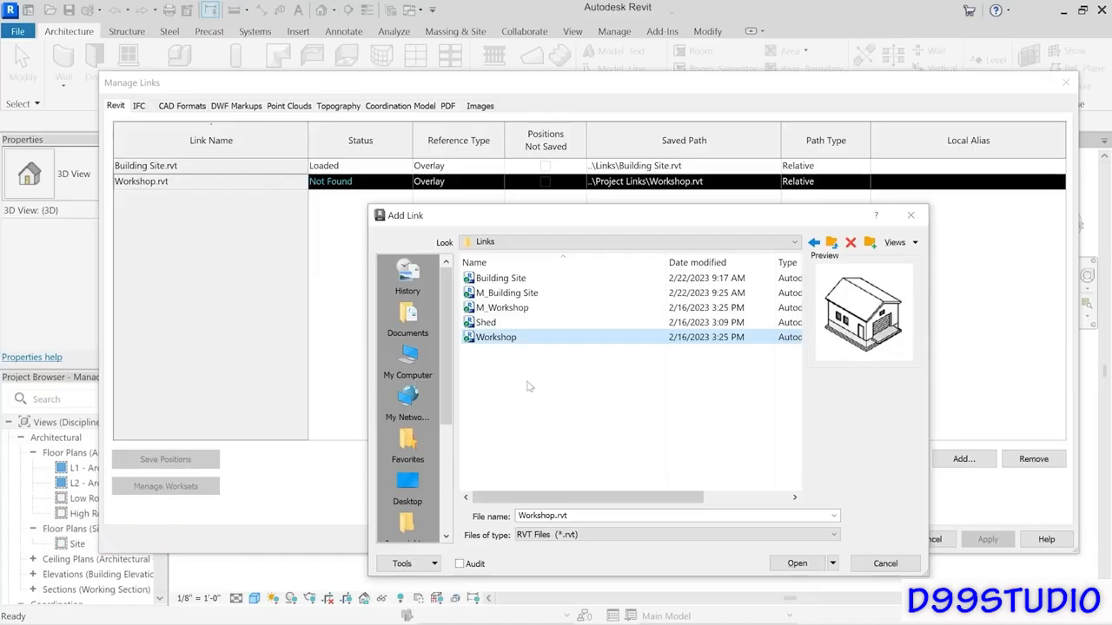
{"action": "left_click", "coordinate": [796, 563]}
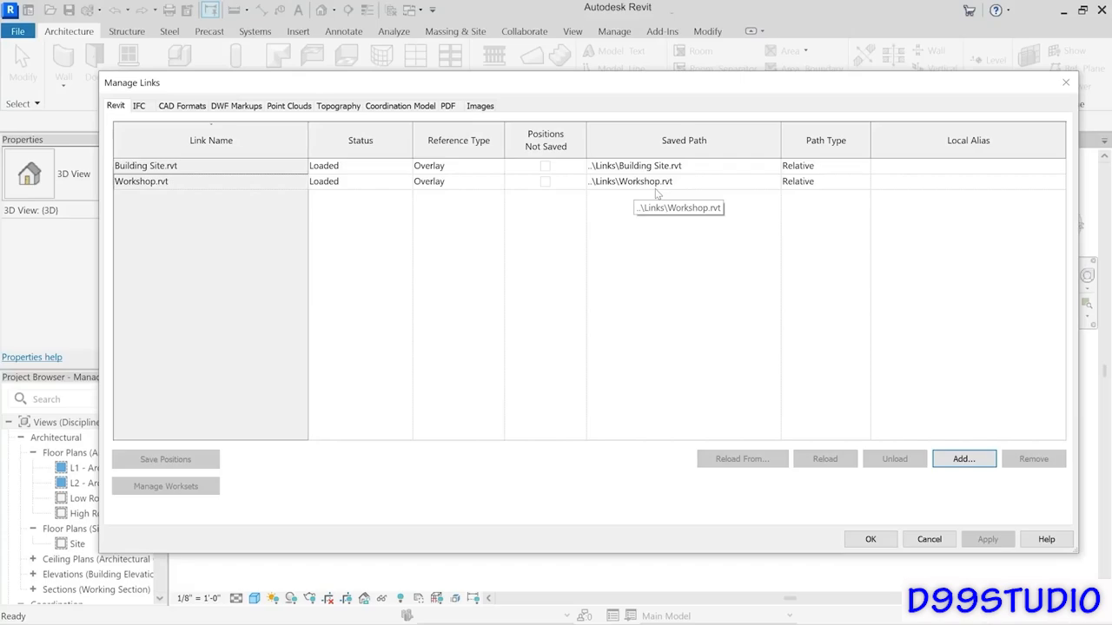
Step: Accept the link changes and inspect the workshop beside the office building in the 3D view
{"action": "left_click", "coordinate": [871, 538]}
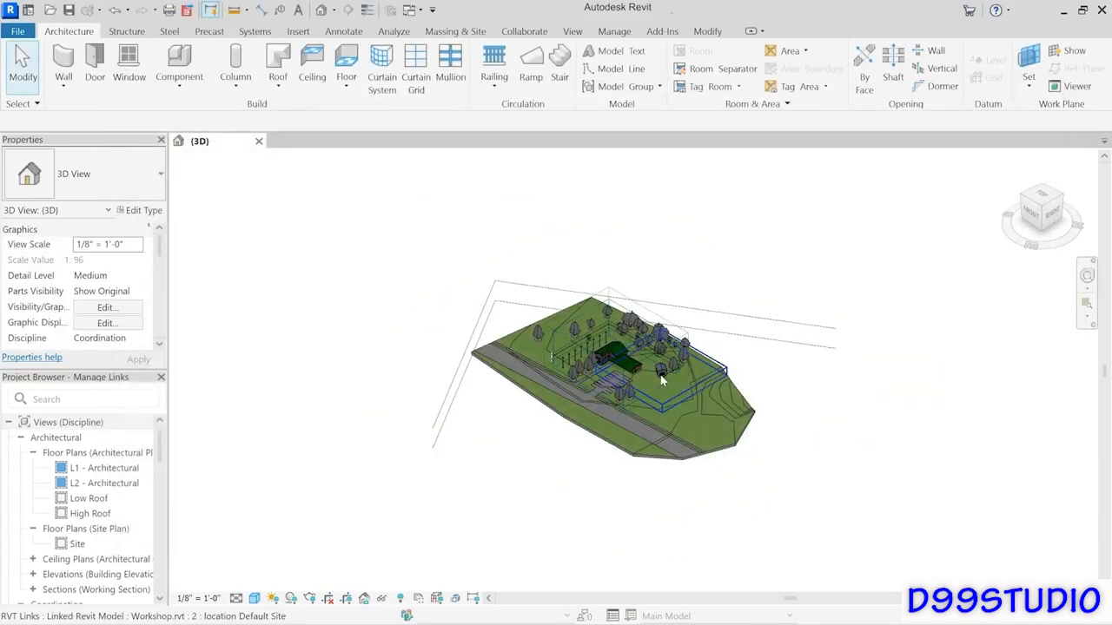
{"action": "scroll", "coordinate": [665, 379], "scroll_direction": "up", "scroll_amount": 10}
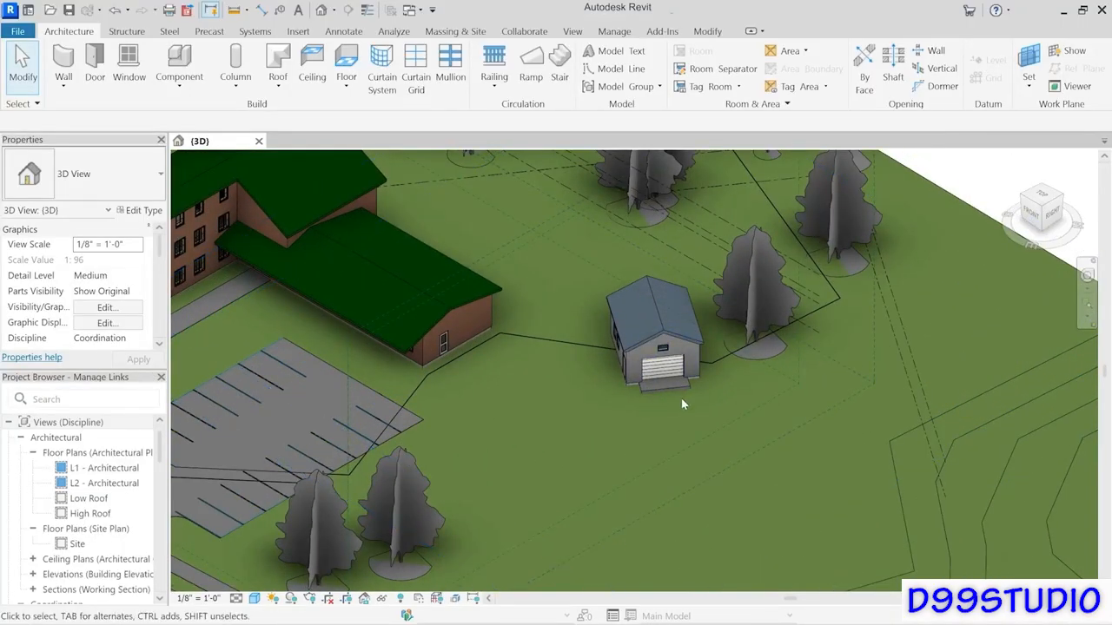
{"action": "scroll", "coordinate": [532, 440], "scroll_direction": "down", "scroll_amount": 4}
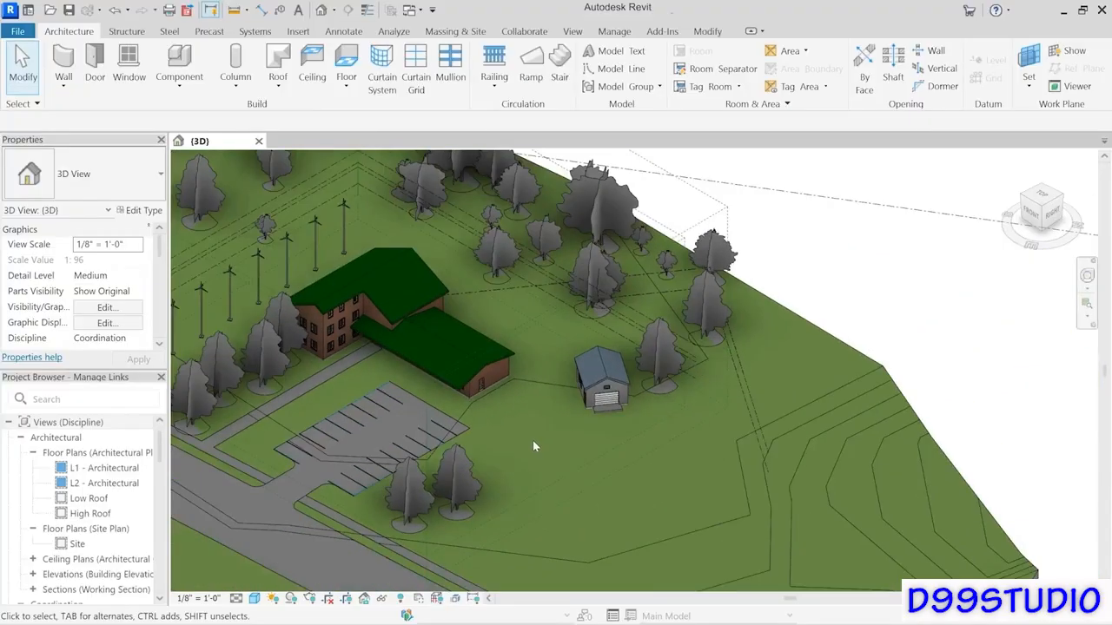
{"action": "middle_click_drag", "start_coordinate": [532, 441], "coordinate": [834, 446]}
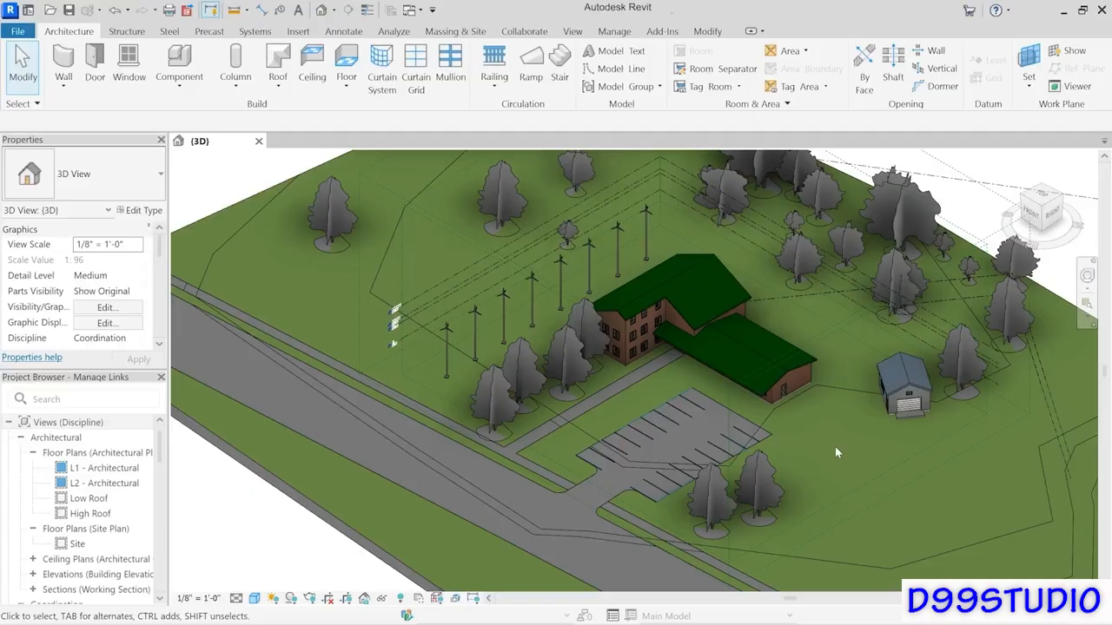
Step: Reopen Manage Links to review the linked Revit models
{"action": "left_click", "coordinate": [617, 31]}
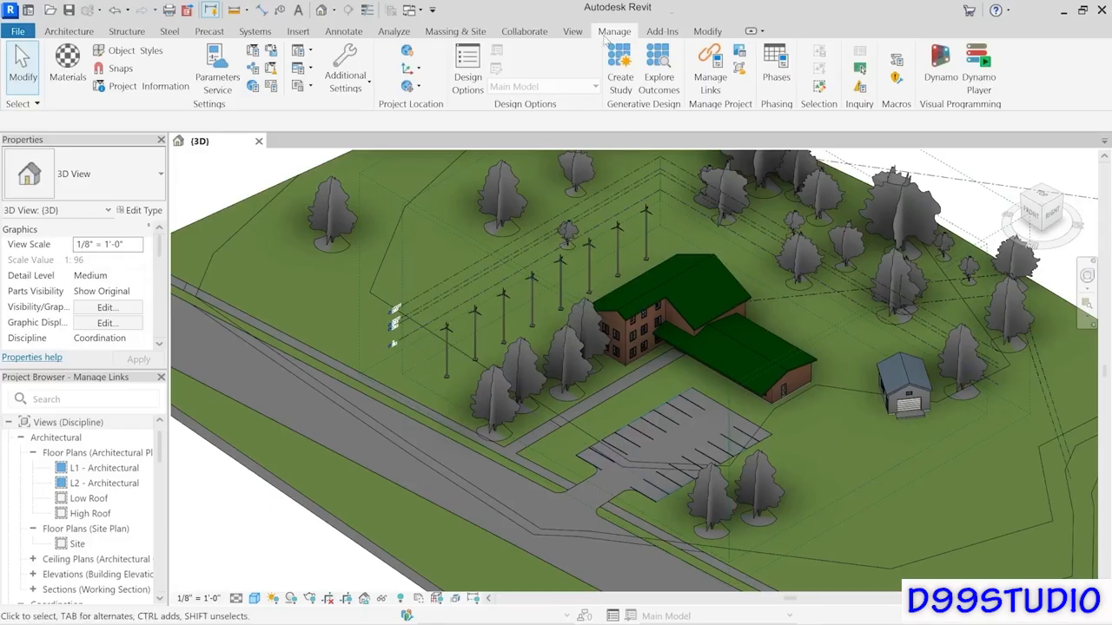
{"action": "left_click", "coordinate": [709, 91]}
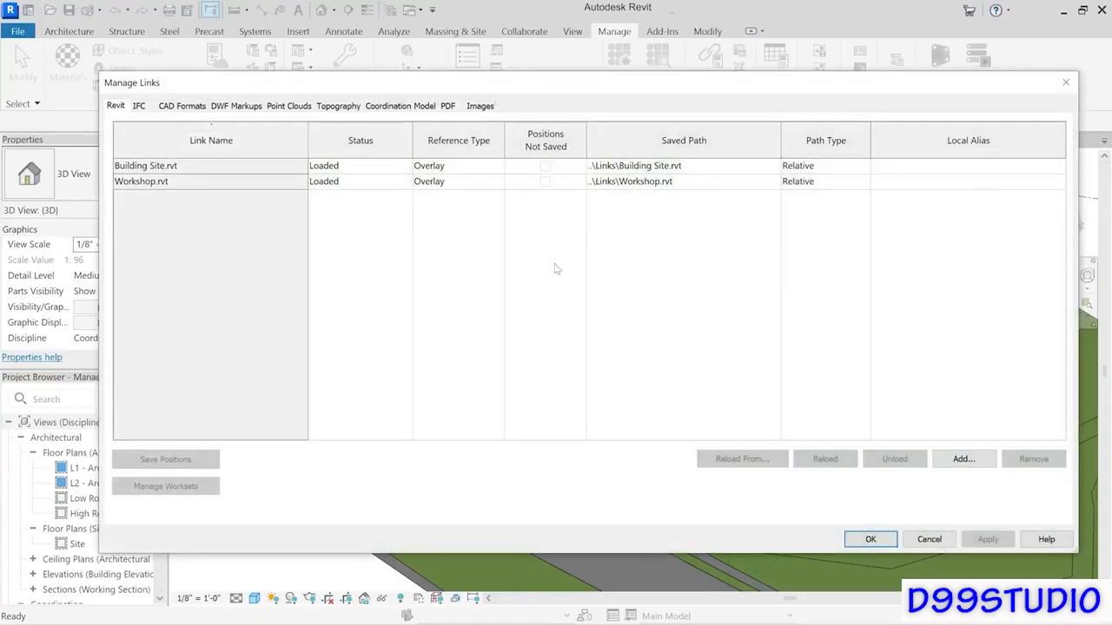
Step: Switch Workshop.rvt's path type to Absolute and back to Relative, and check its reference type options
{"action": "left_click", "coordinate": [206, 179]}
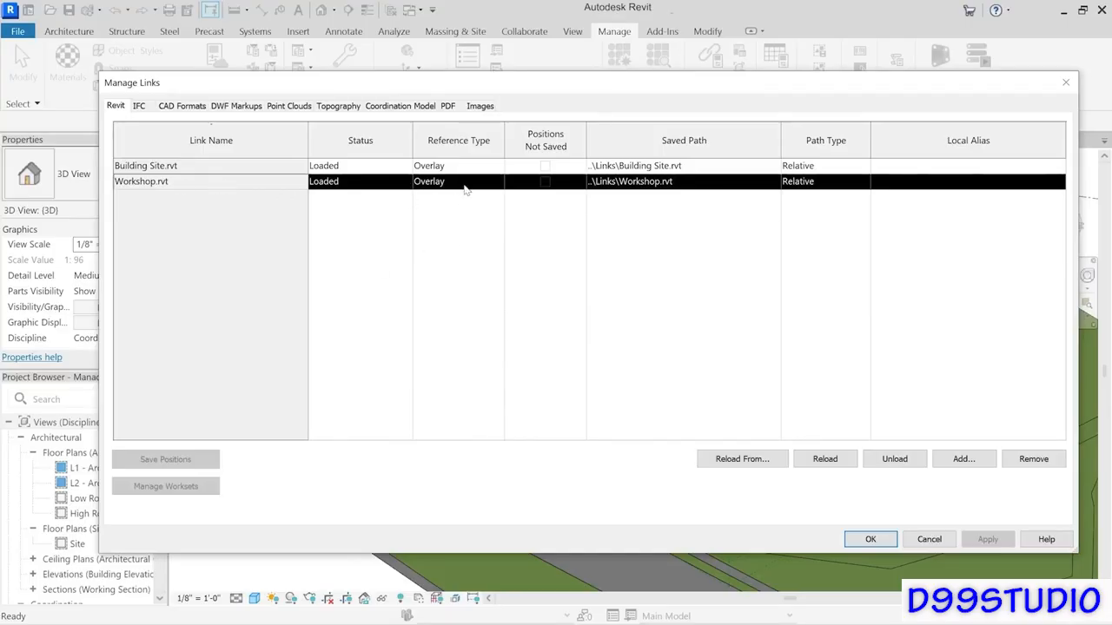
{"action": "left_click", "coordinate": [849, 181]}
{"action": "left_click", "coordinate": [864, 183]}
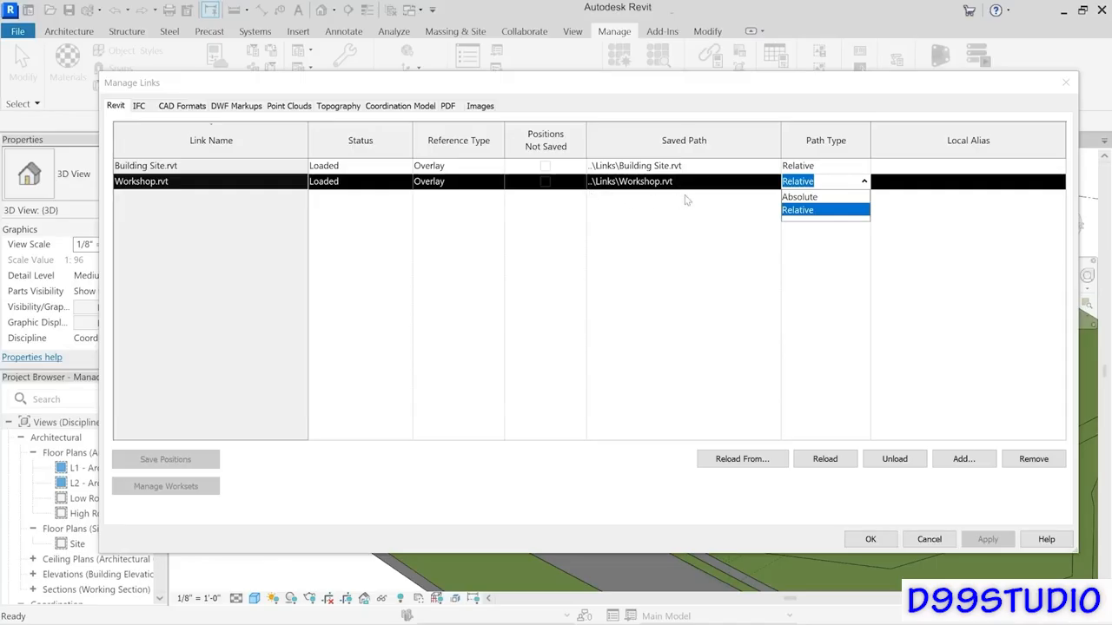
{"action": "left_click", "coordinate": [786, 200]}
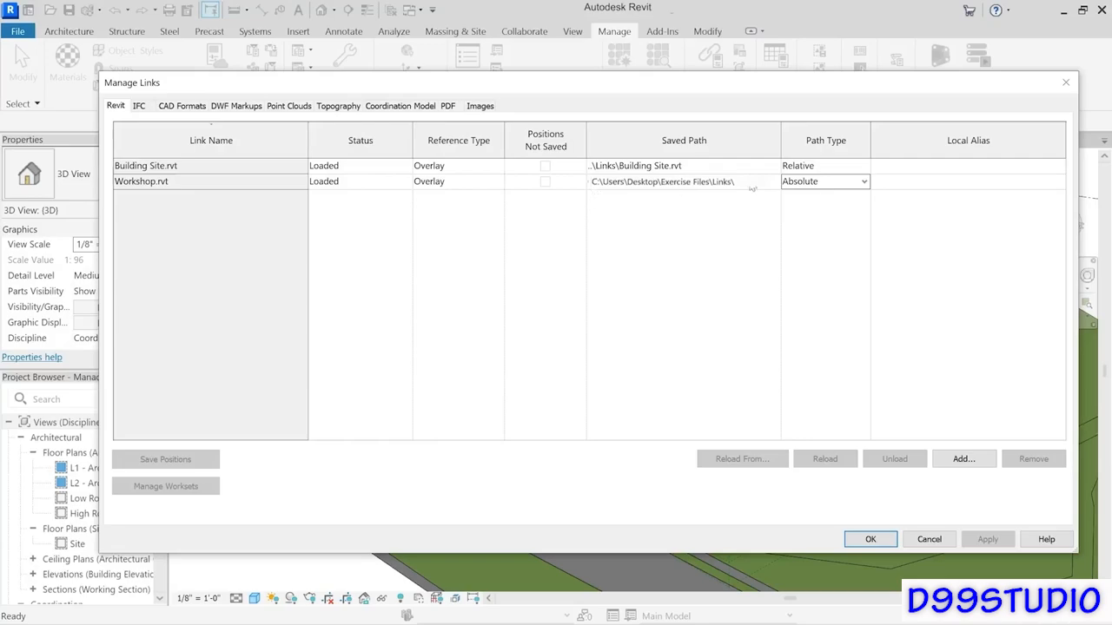
{"action": "left_click", "coordinate": [869, 182]}
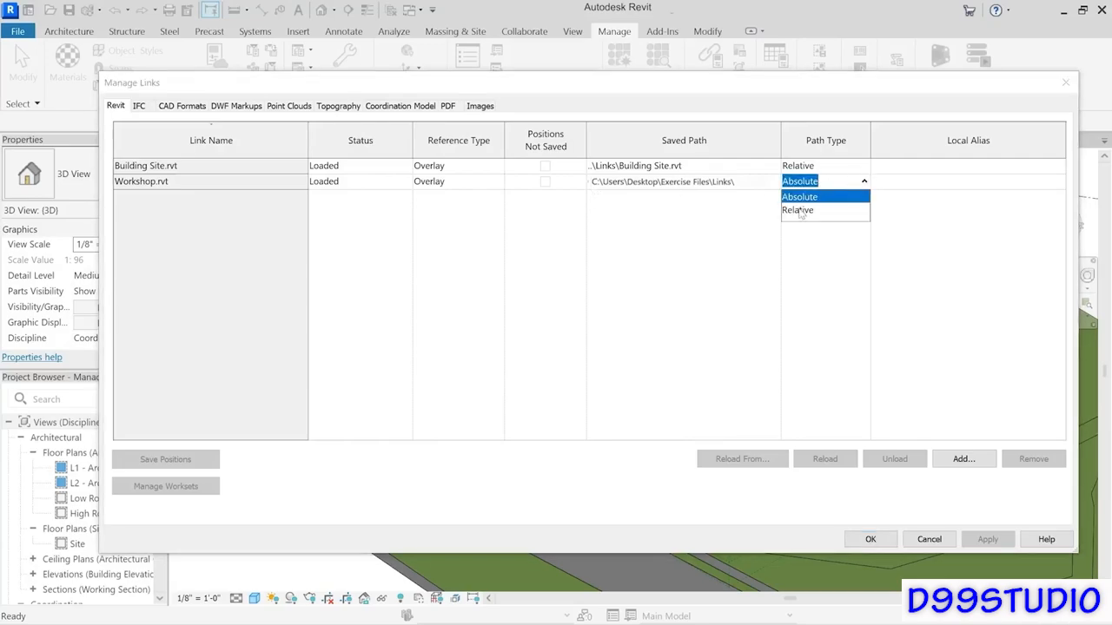
{"action": "left_click", "coordinate": [803, 214]}
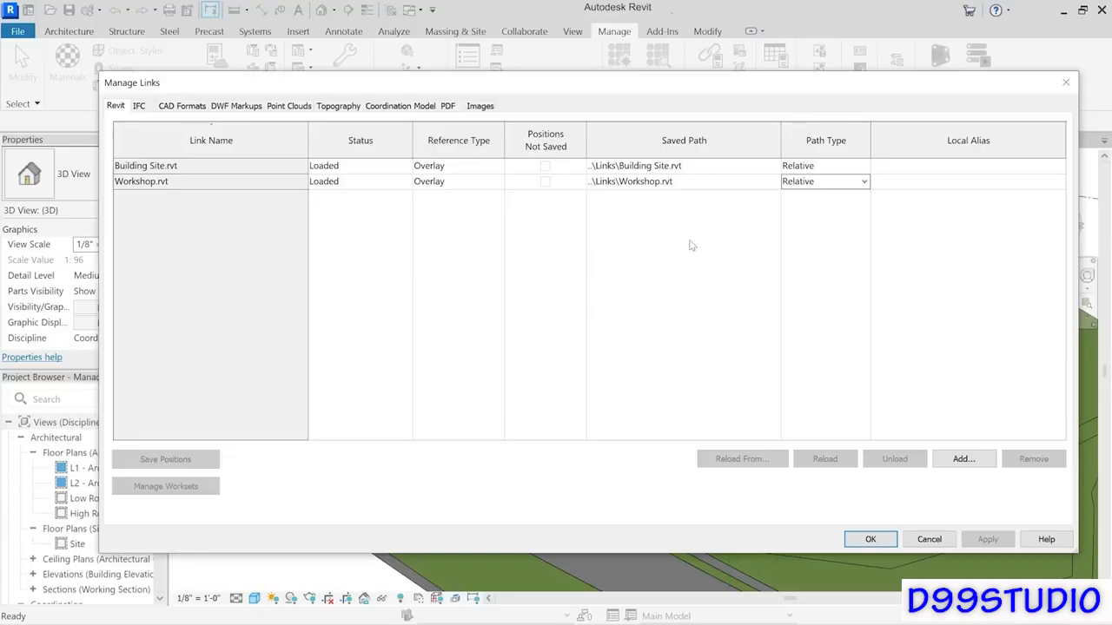
{"action": "left_click", "coordinate": [498, 181]}
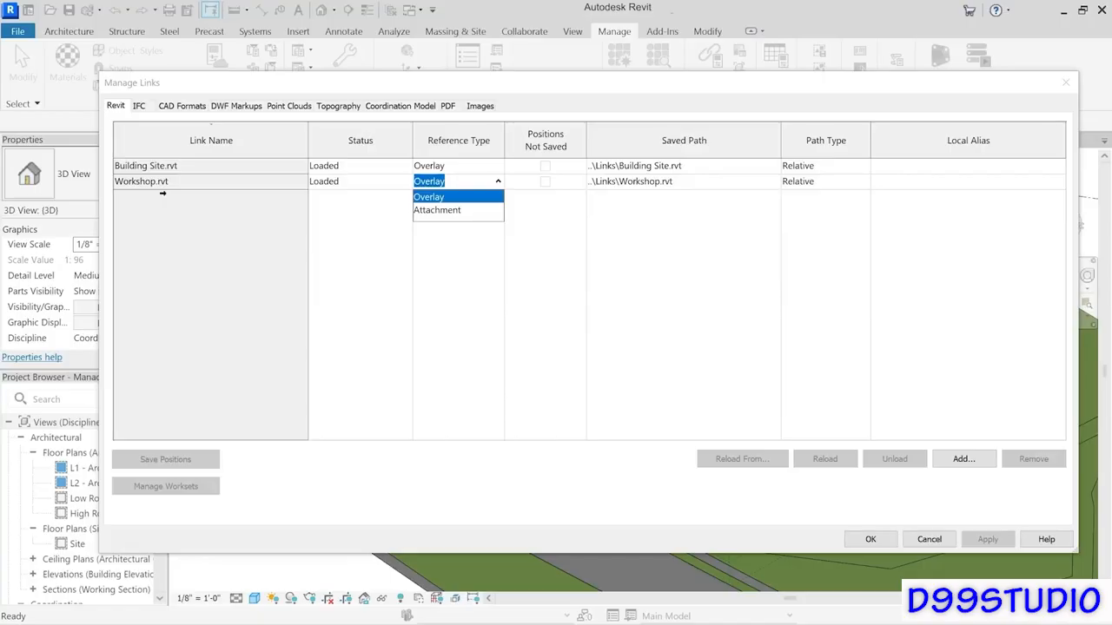
{"action": "left_click", "coordinate": [258, 219]}
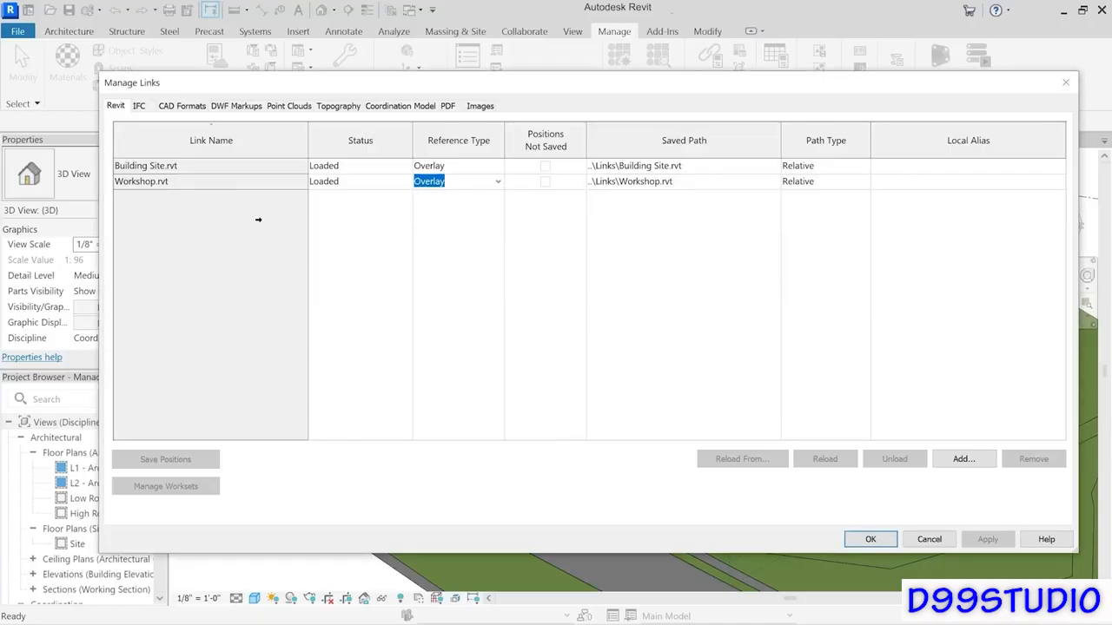
Step: Replace the Building Site.rvt link by reloading it from Alt Site.rvt in the Chapter05 folder, and accept the change
{"action": "left_click", "coordinate": [194, 172]}
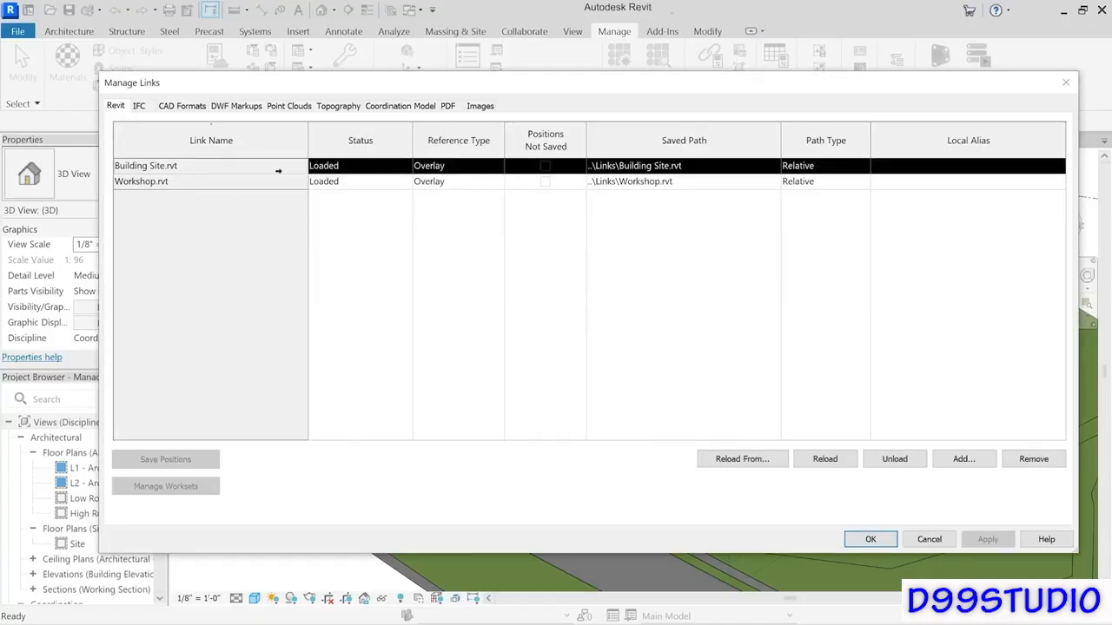
{"action": "left_click_drag", "start_coordinate": [370, 90], "coordinate": [384, 468]}
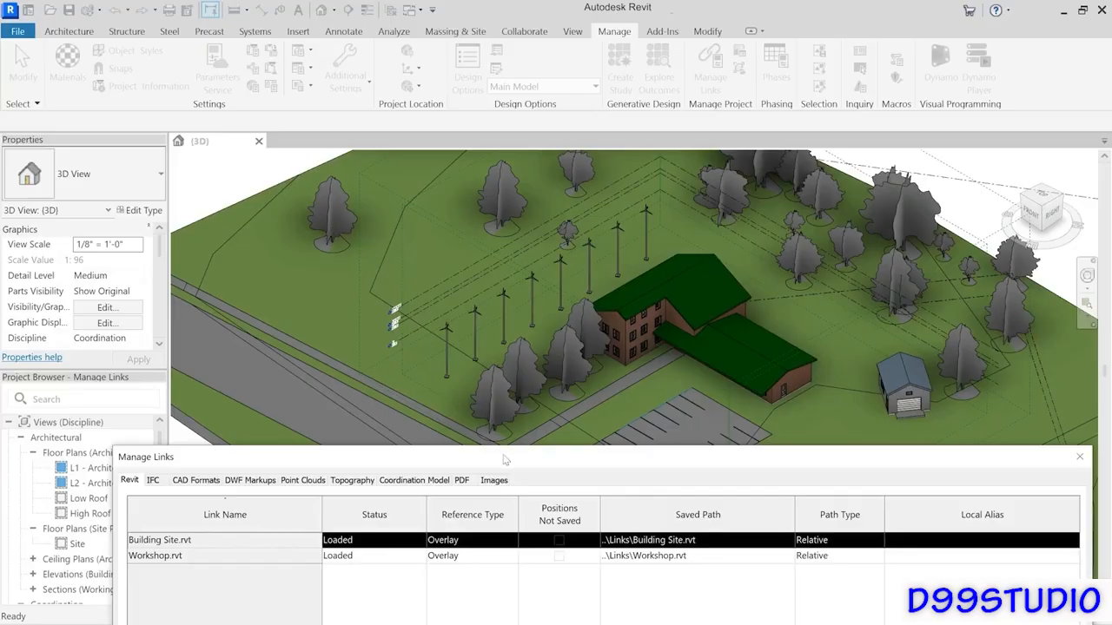
{"action": "left_click_drag", "start_coordinate": [504, 457], "coordinate": [485, 46]}
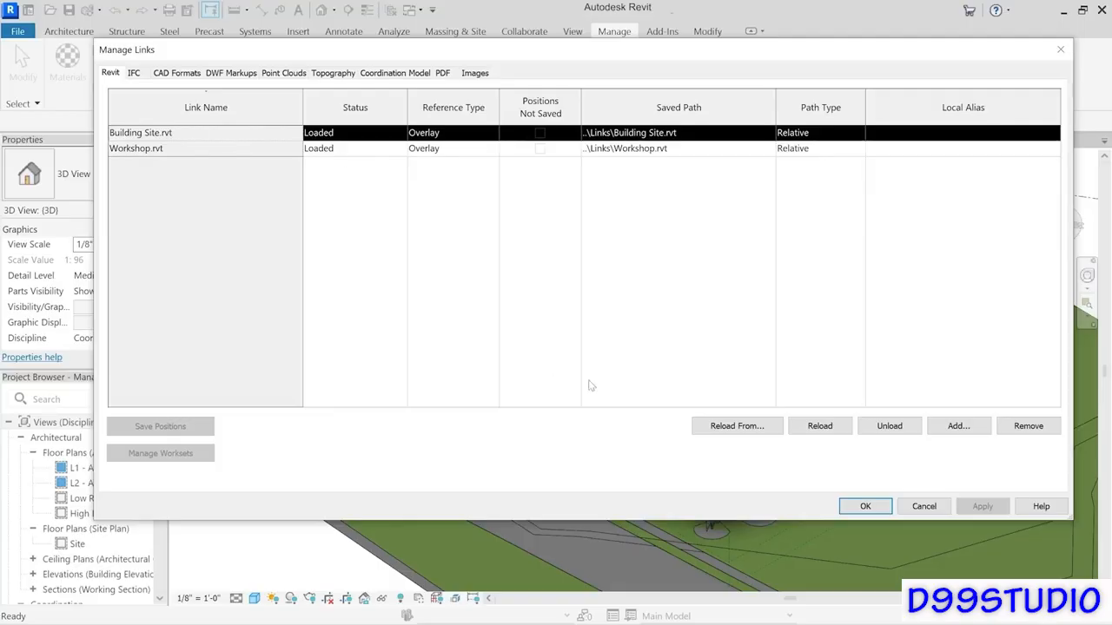
{"action": "left_click", "coordinate": [725, 429]}
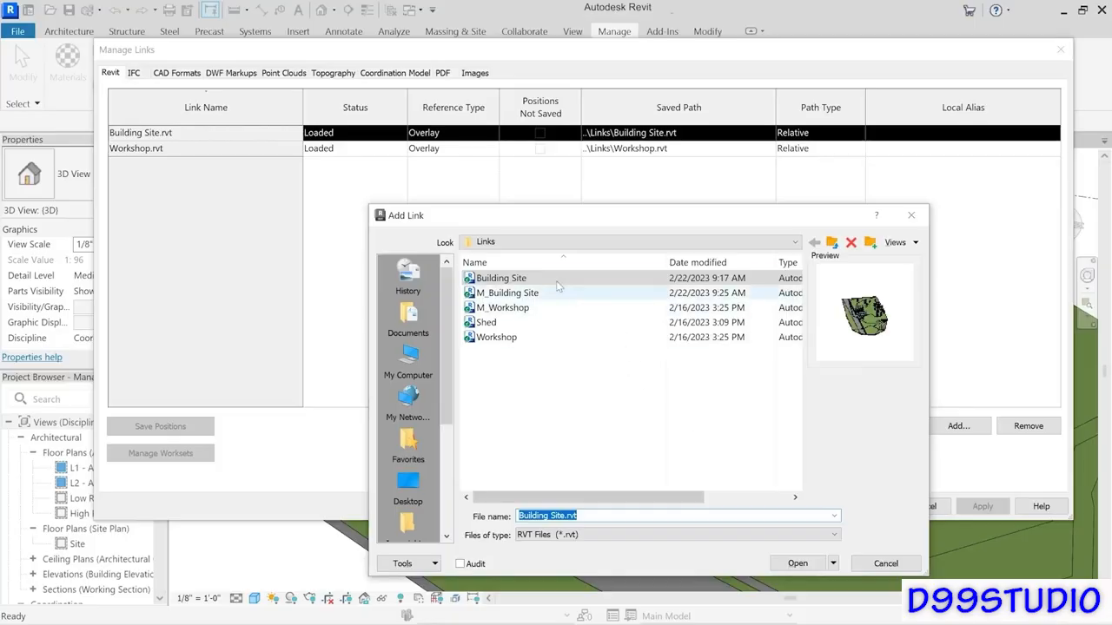
{"action": "left_click", "coordinate": [834, 245]}
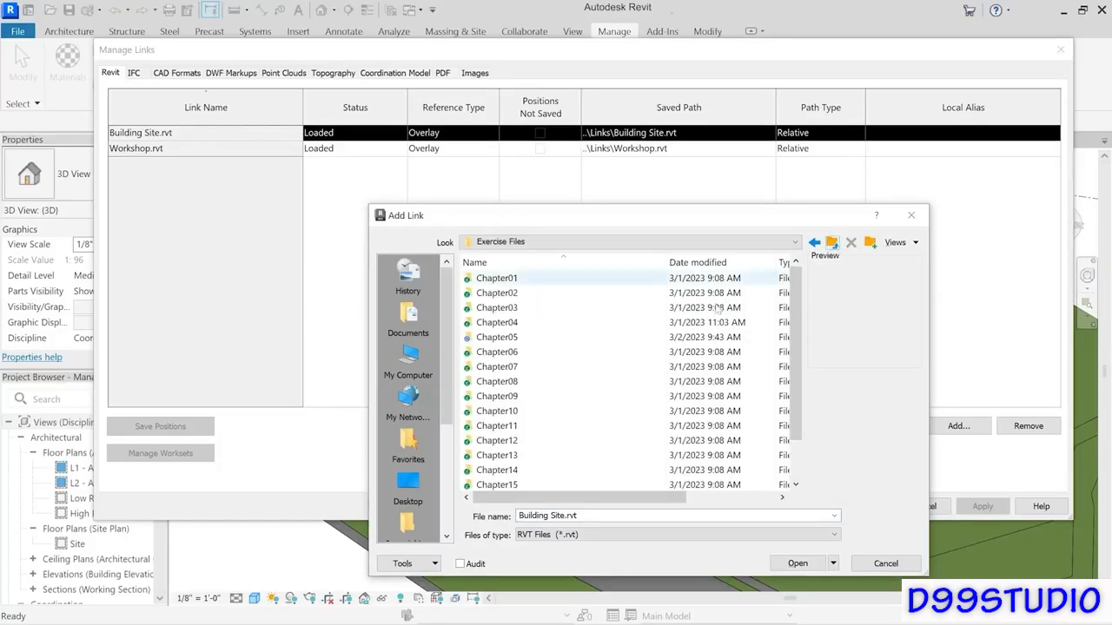
{"action": "double_click", "coordinate": [495, 339]}
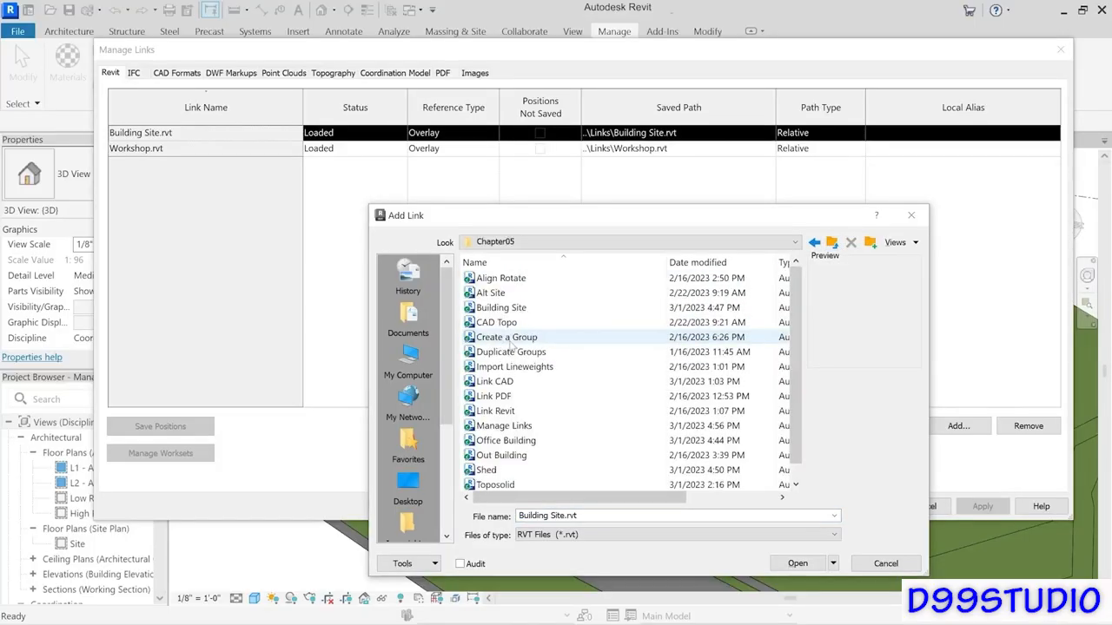
{"action": "left_click", "coordinate": [489, 295]}
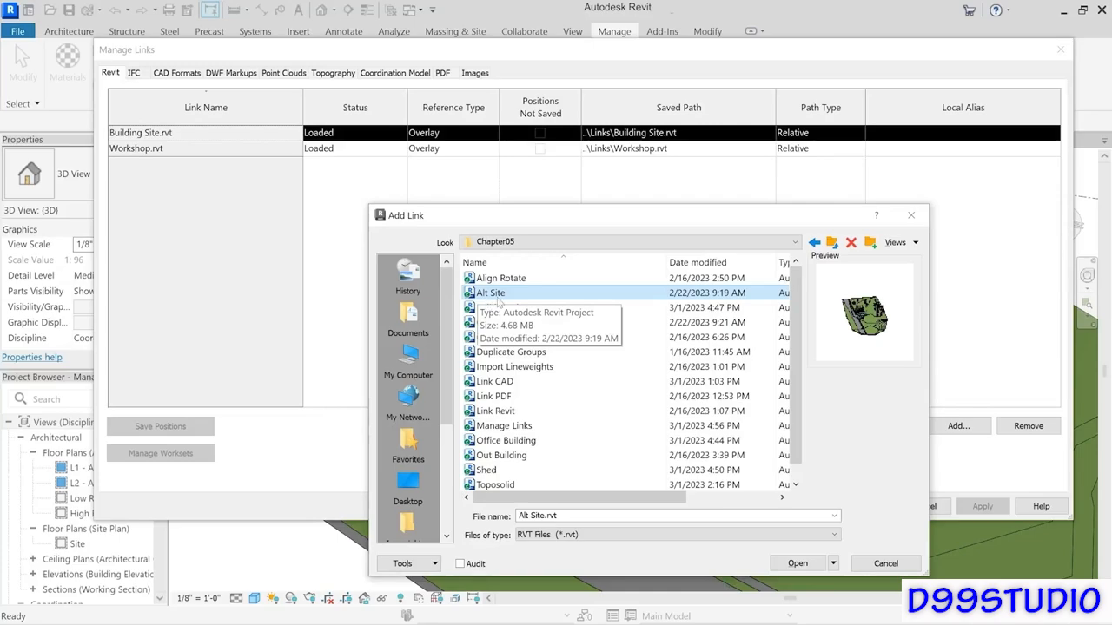
{"action": "left_click", "coordinate": [797, 563]}
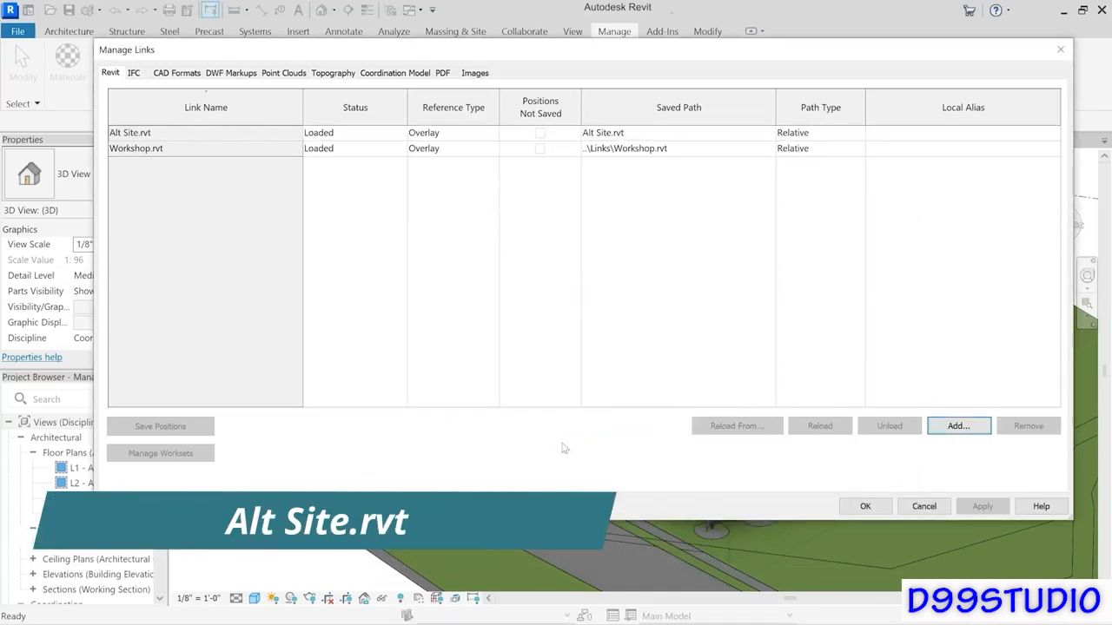
{"action": "left_click", "coordinate": [865, 506]}
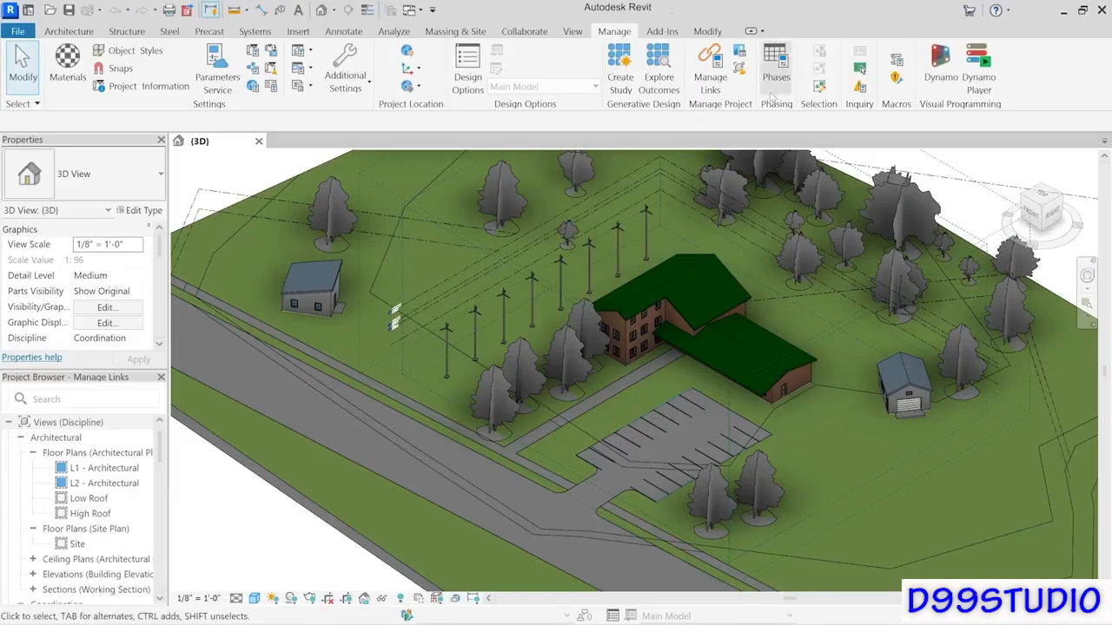
Step: Review the reference type, saved path and path type of Alt Site.rvt and Workshop.rvt in Manage Links
{"action": "left_click", "coordinate": [709, 67]}
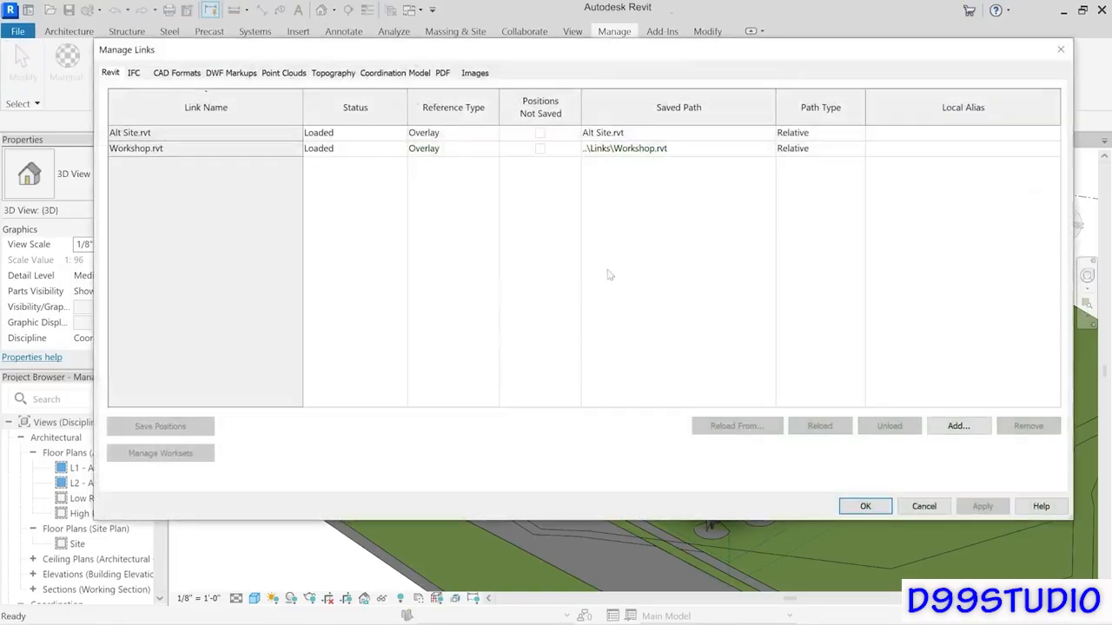
{"action": "left_click", "coordinate": [469, 132]}
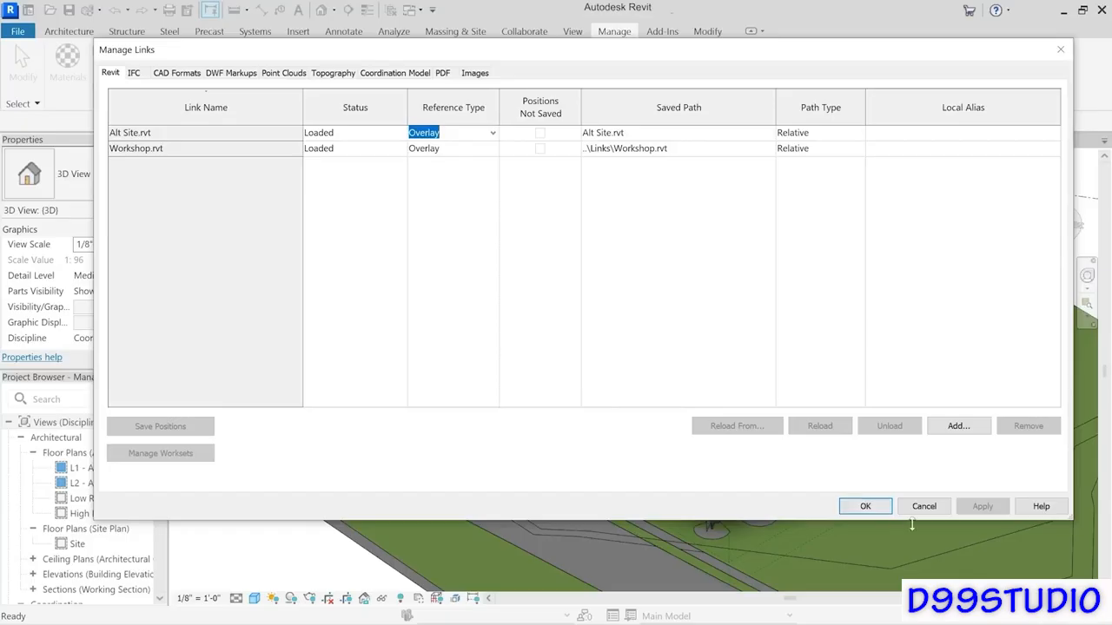
{"action": "left_click", "coordinate": [865, 506]}
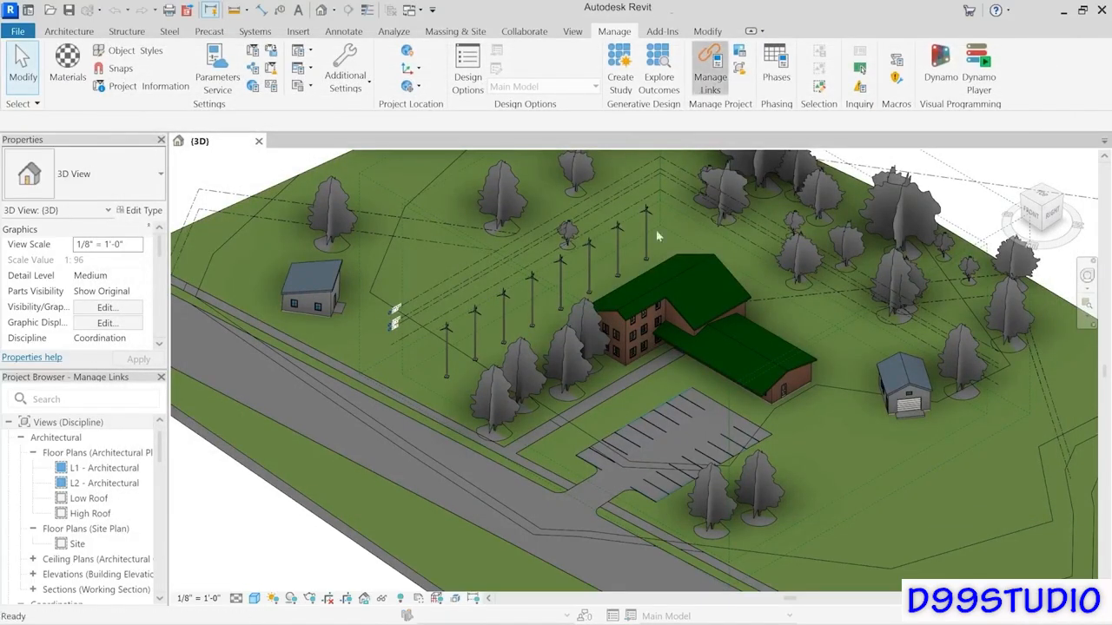
{"action": "left_click", "coordinate": [709, 65]}
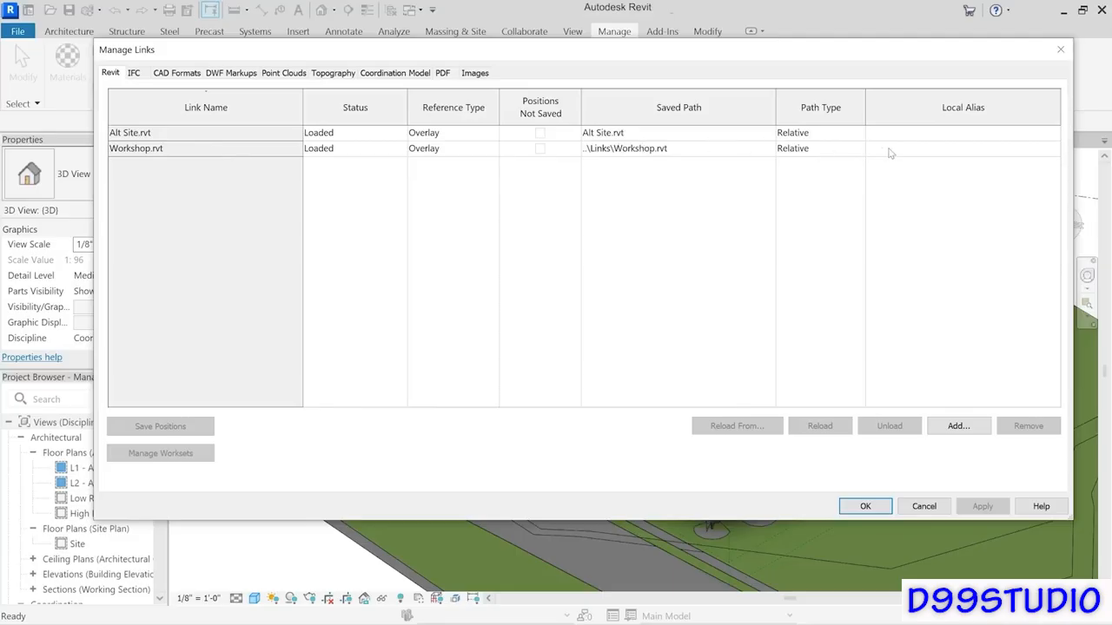
{"action": "left_click", "coordinate": [864, 506]}
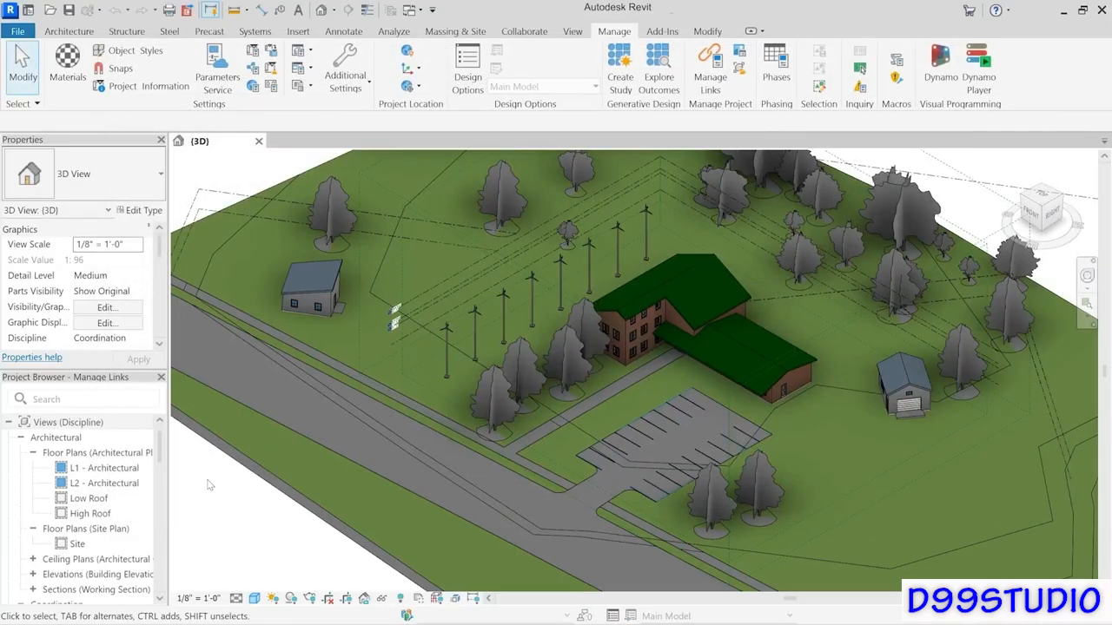
Step: Inspect the project's Revit Links, selecting Alt Site.rvt and Workshop.rvt and expanding Alt Site.rvt to check its nested Out Building.rvt link
{"action": "left_click_drag", "start_coordinate": [159, 443], "coordinate": [158, 586]}
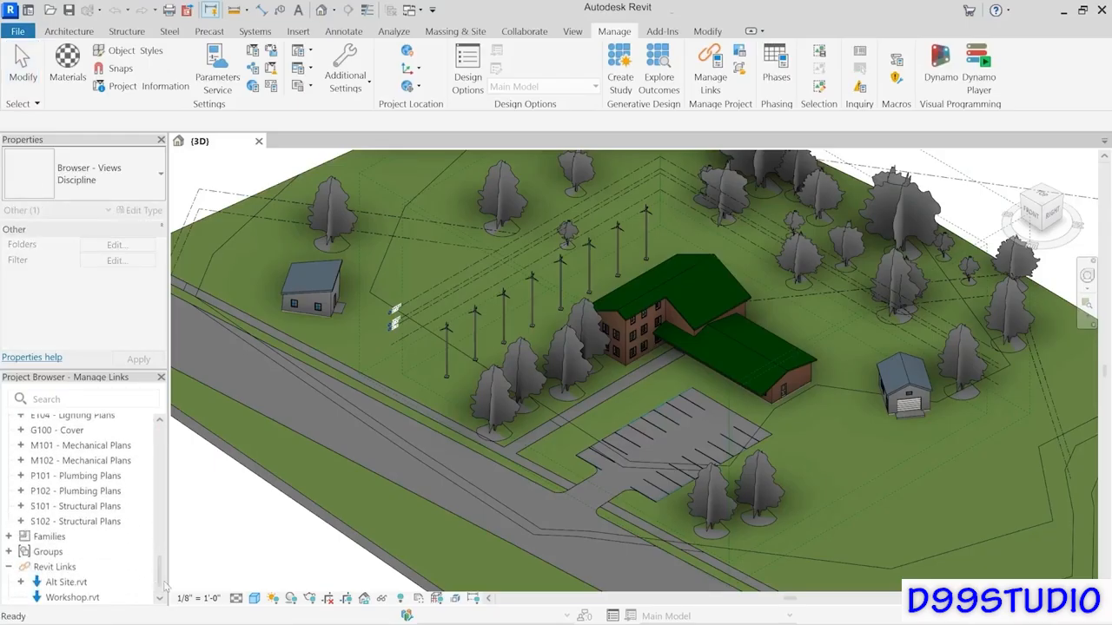
{"action": "left_click", "coordinate": [48, 568]}
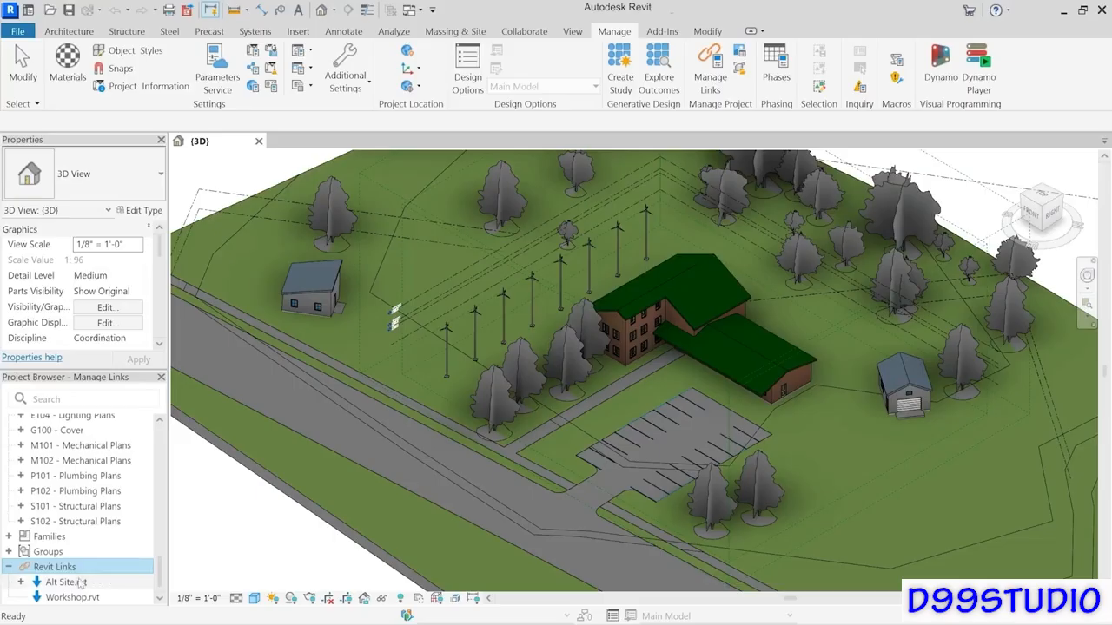
{"action": "left_click", "coordinate": [74, 583]}
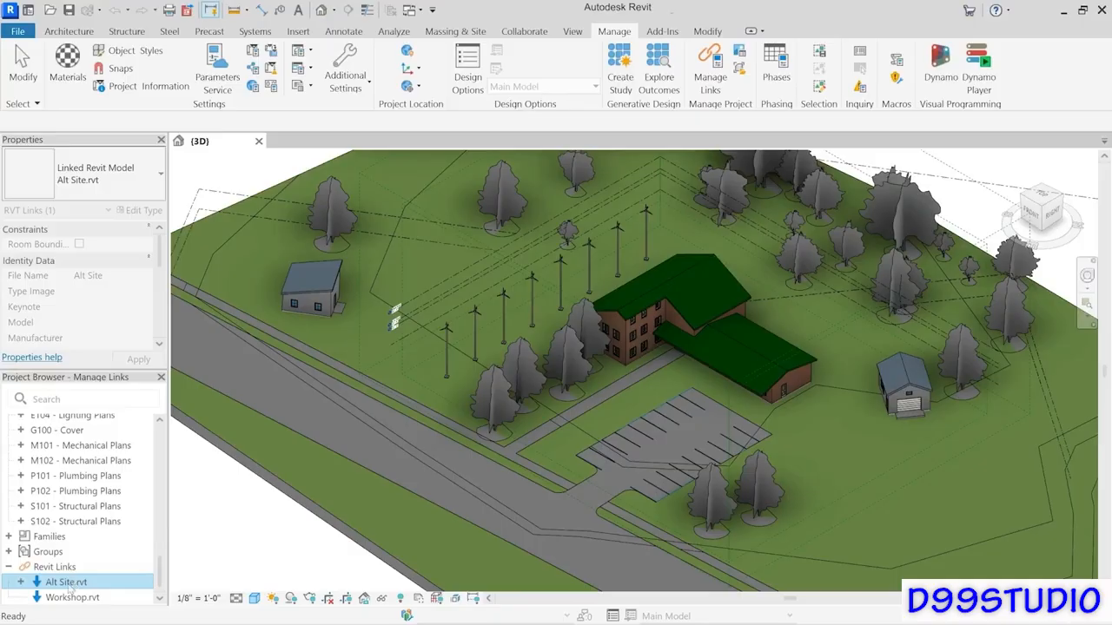
{"action": "left_click", "coordinate": [54, 598]}
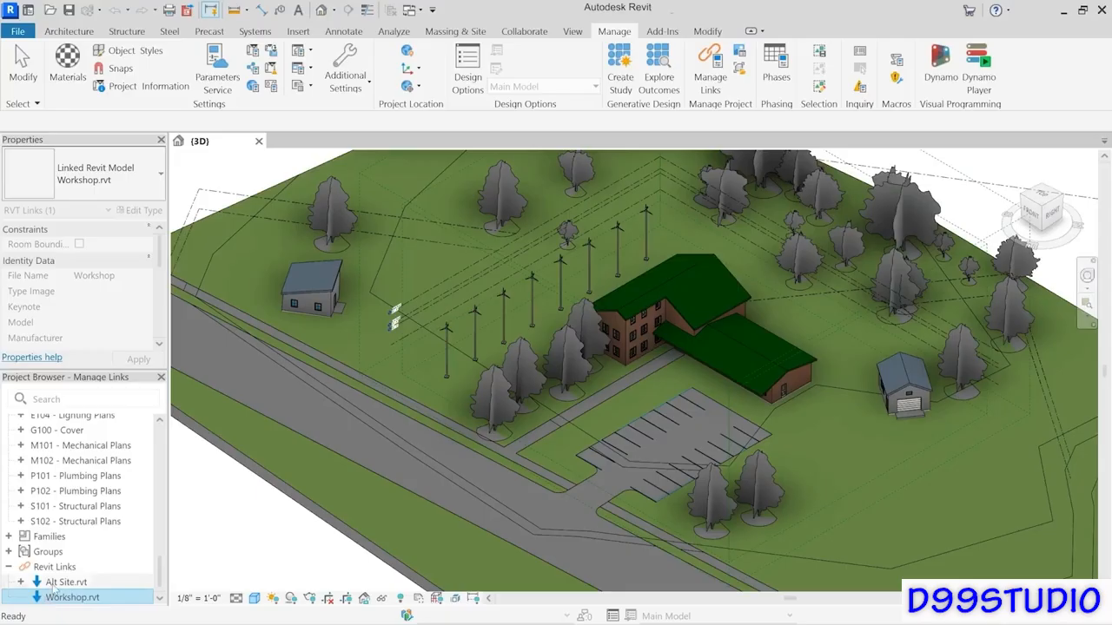
{"action": "left_click", "coordinate": [54, 585]}
{"action": "left_click", "coordinate": [20, 582]}
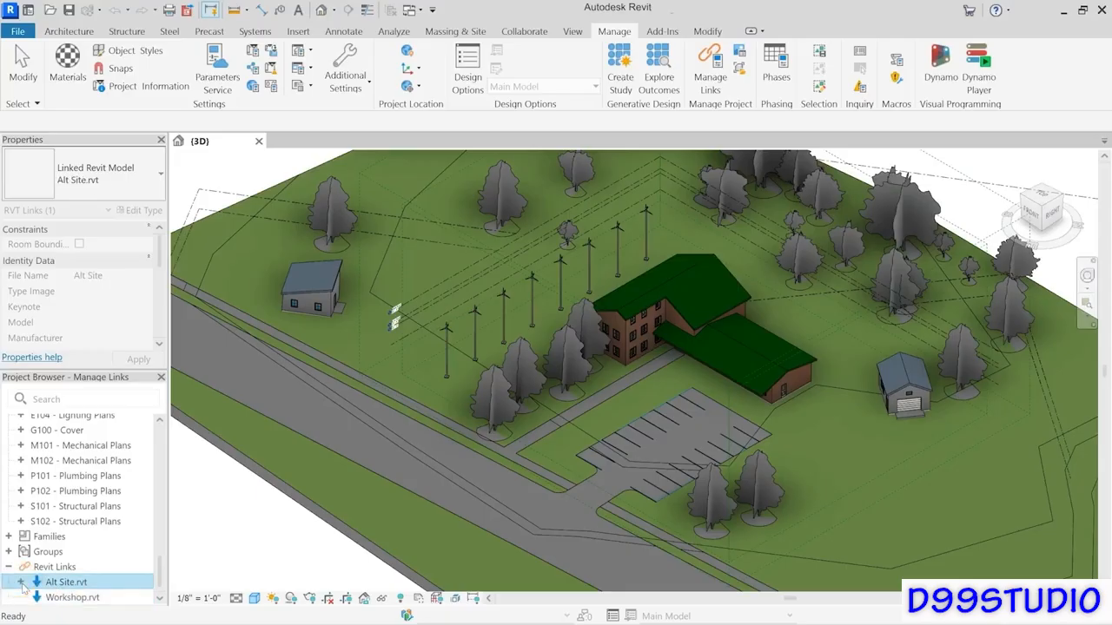
{"action": "left_click", "coordinate": [20, 582]}
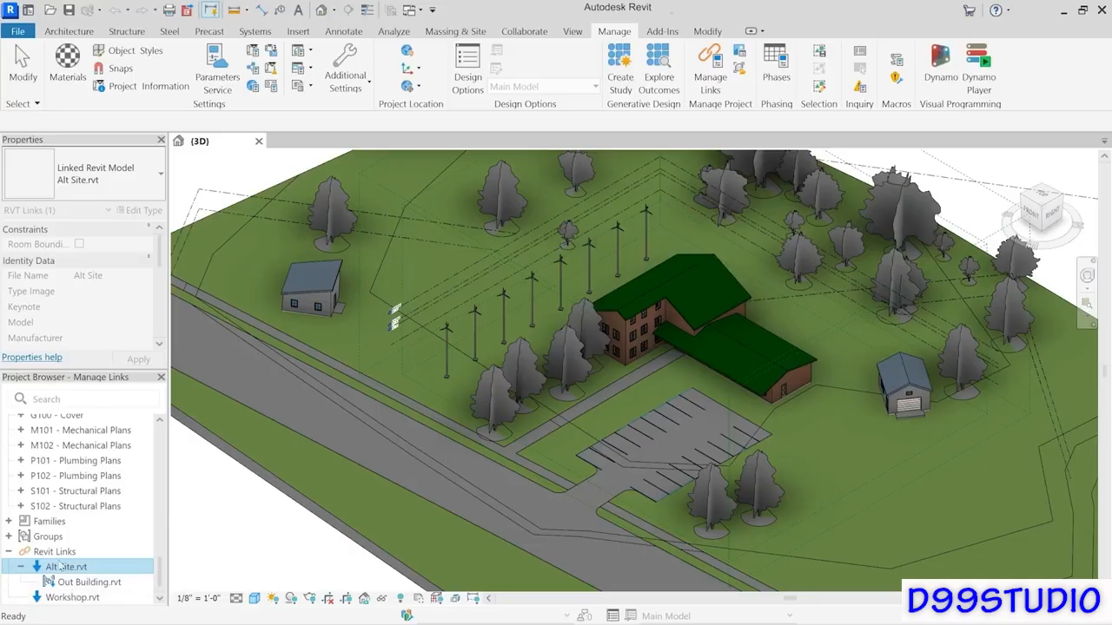
{"action": "left_click", "coordinate": [84, 585]}
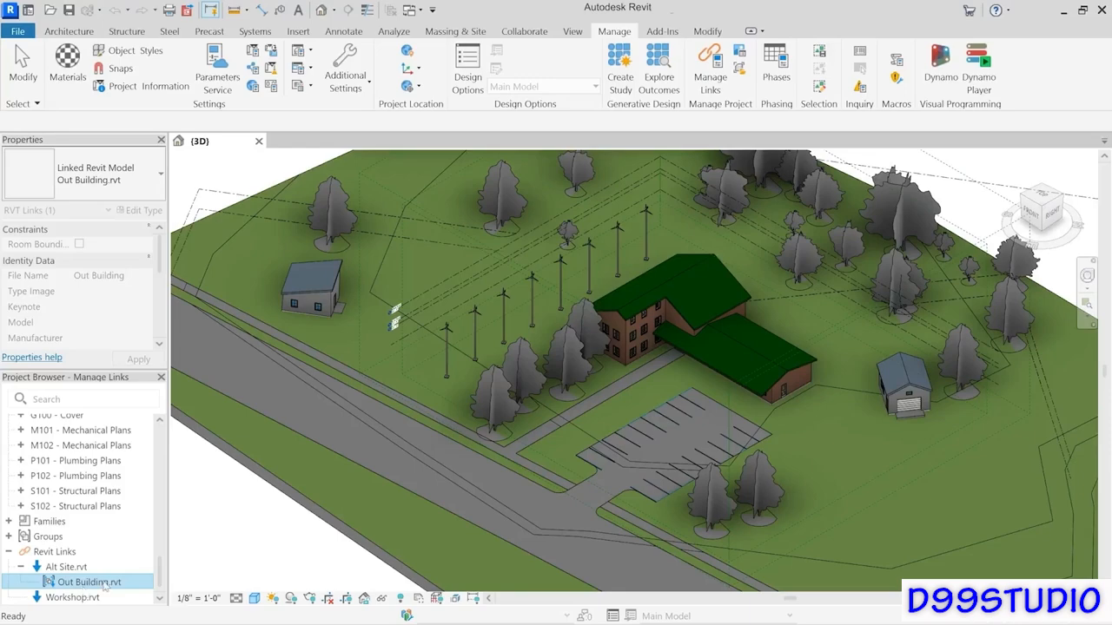
Step: Check the commands available for the Alt Site.rvt link, and open Manage Links from the project's Revit Links category
{"action": "right_click", "coordinate": [69, 568]}
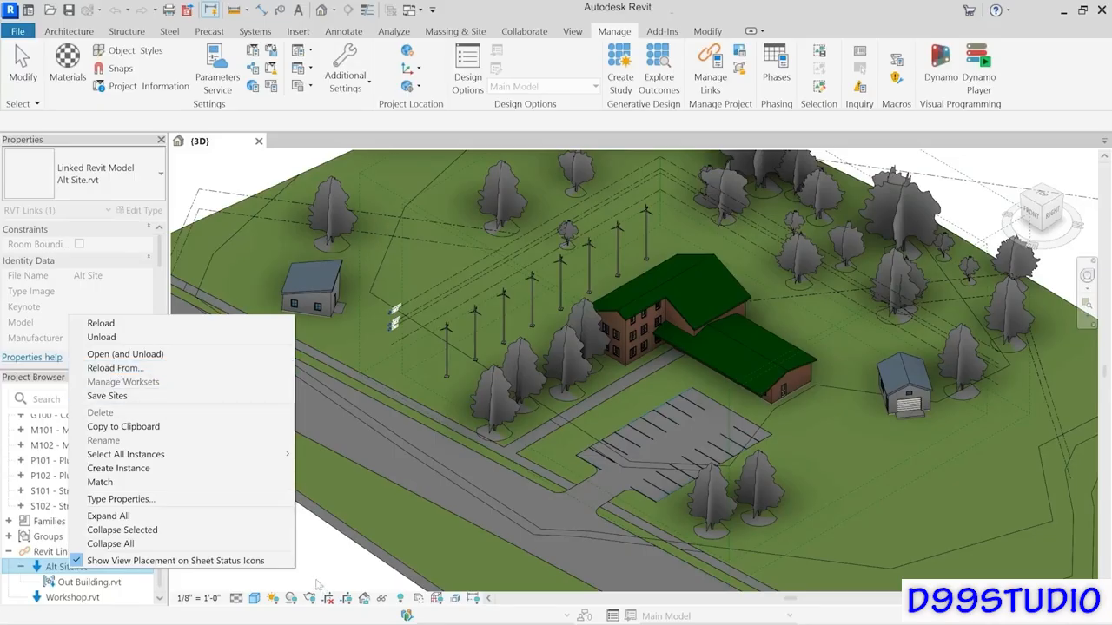
{"action": "left_click", "coordinate": [289, 560]}
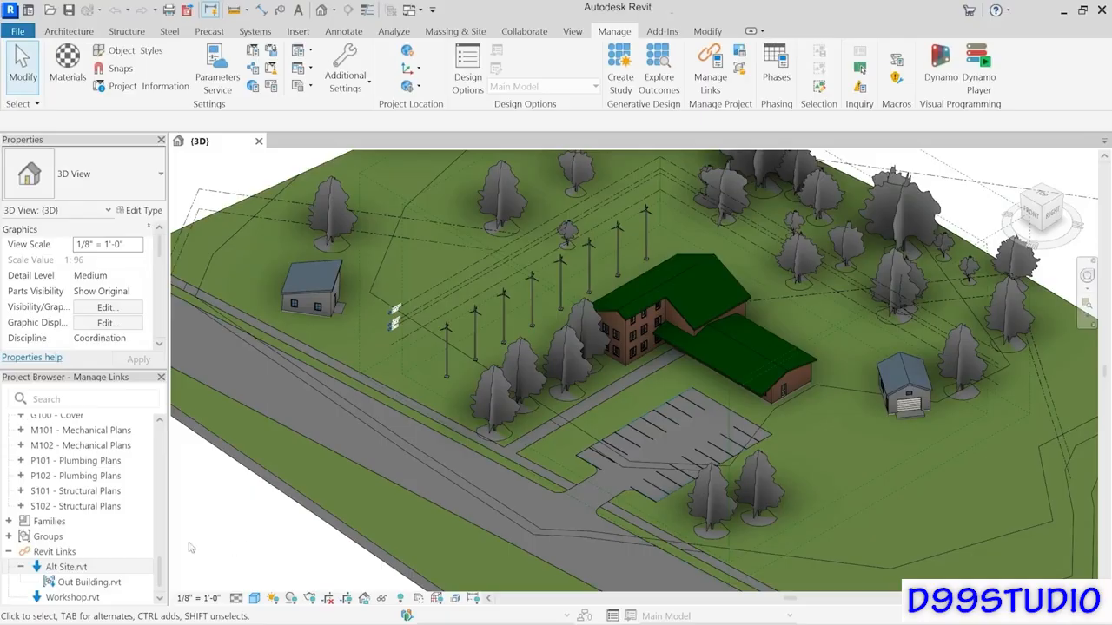
{"action": "left_click", "coordinate": [69, 565]}
{"action": "right_click", "coordinate": [70, 551]}
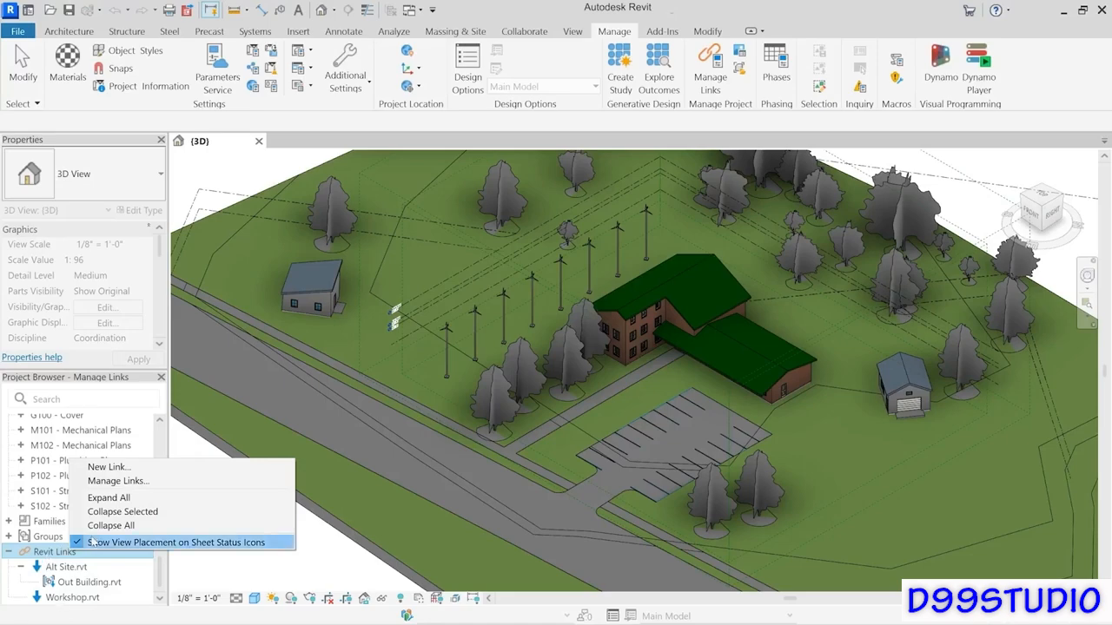
{"action": "left_click", "coordinate": [151, 483]}
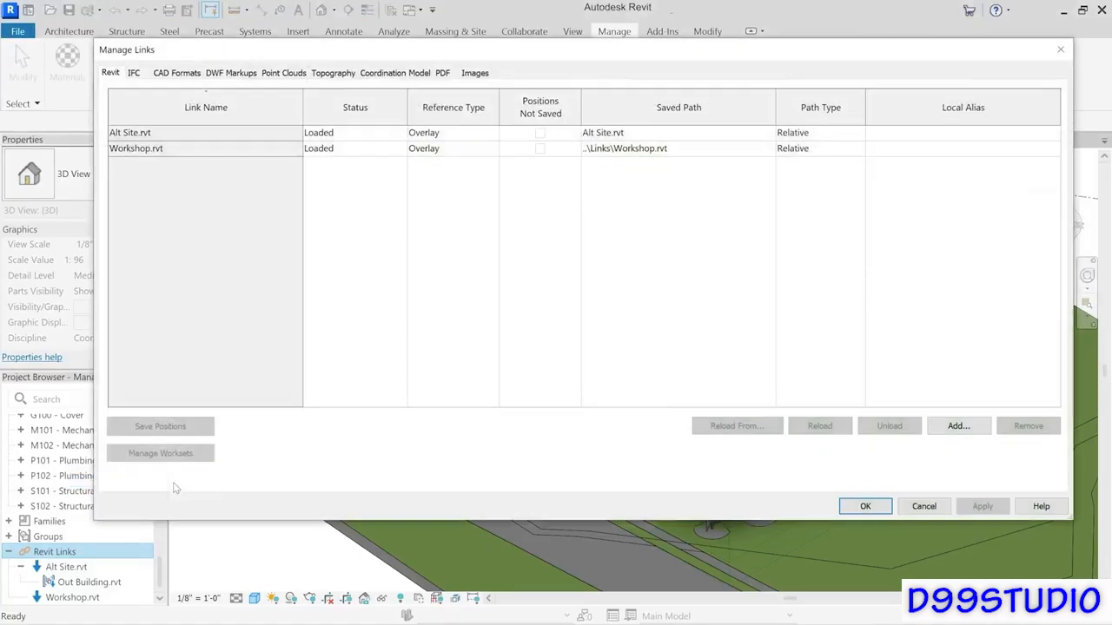
Step: Examine the IFC, CAD Formats, Point Clouds, Topography, Coordination Model and PDF link categories, and leave Manage Links without changes
{"action": "left_click", "coordinate": [134, 76]}
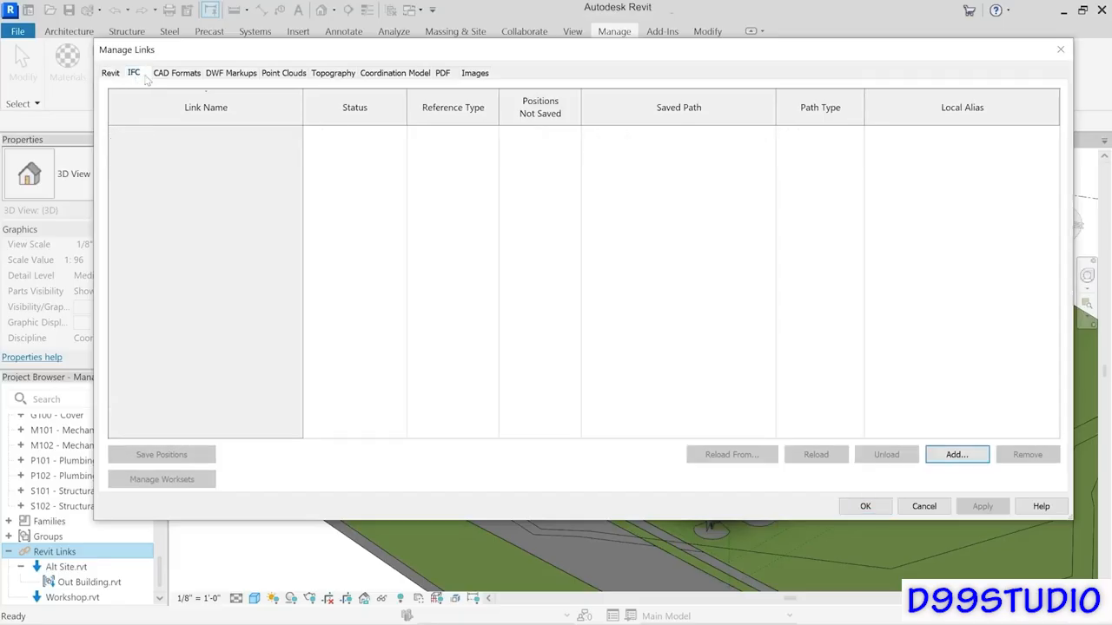
{"action": "left_click", "coordinate": [183, 75]}
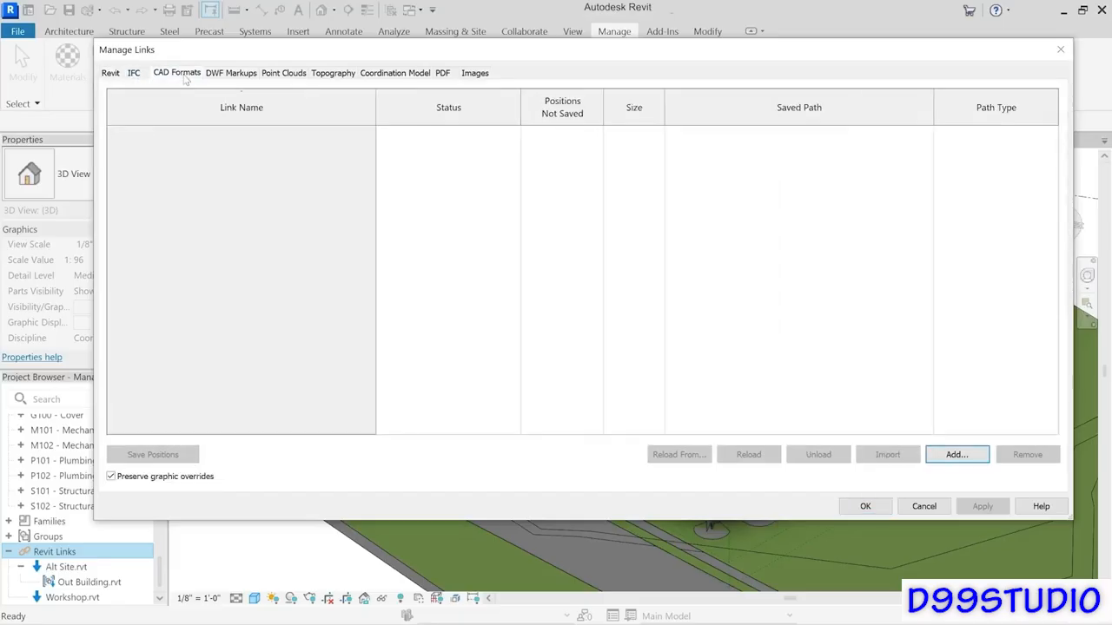
{"action": "left_click", "coordinate": [287, 77]}
{"action": "left_click", "coordinate": [333, 77]}
{"action": "left_click", "coordinate": [383, 77]}
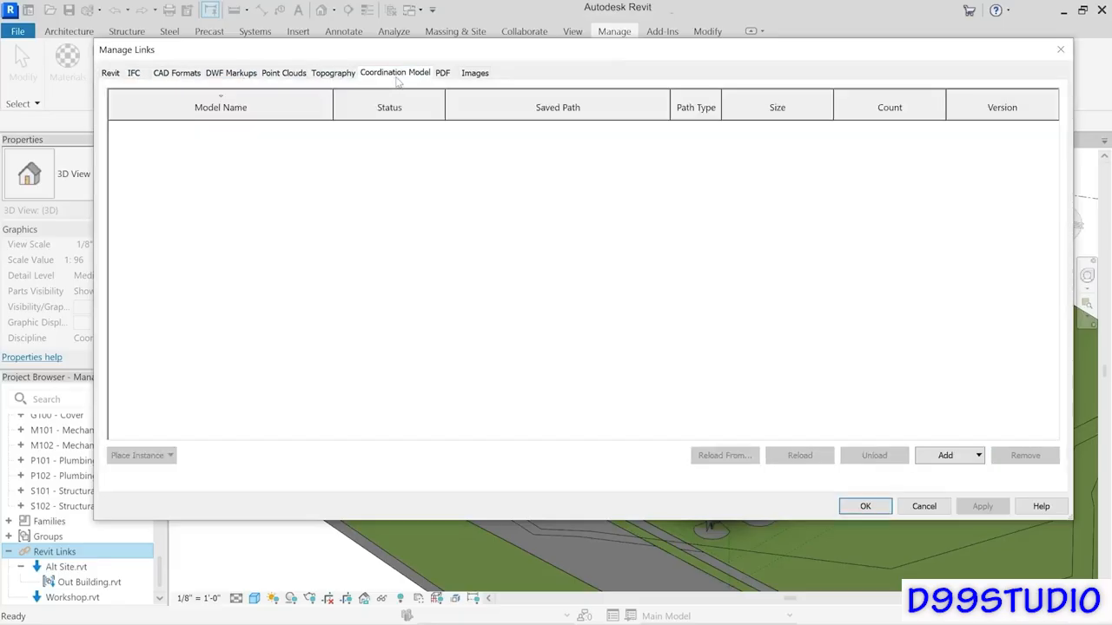
{"action": "left_click", "coordinate": [442, 77]}
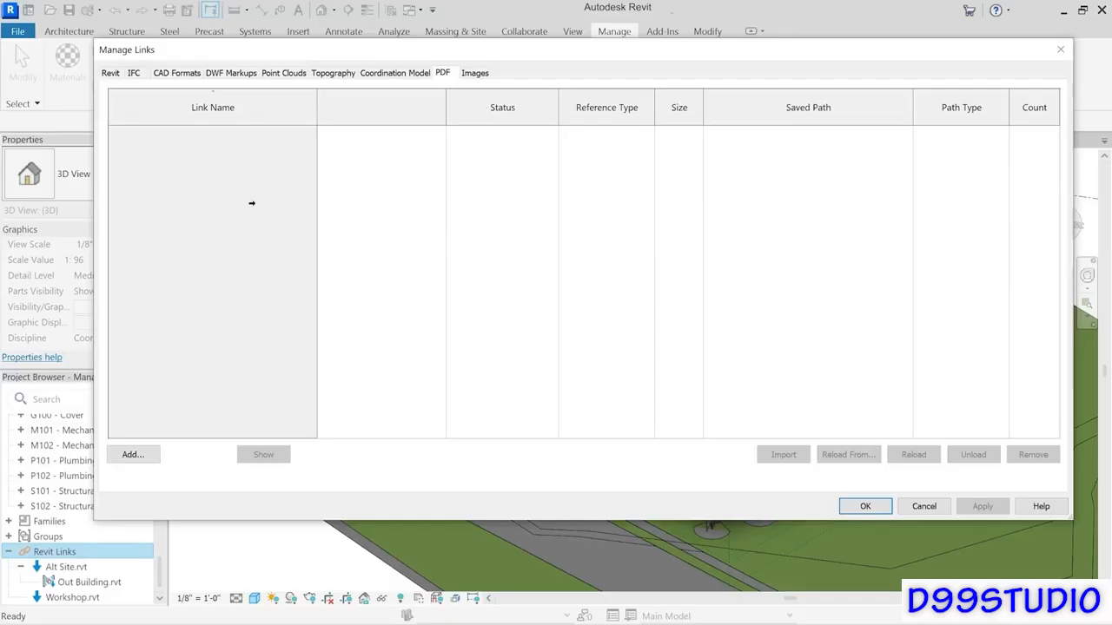
{"action": "left_click", "coordinate": [924, 507]}
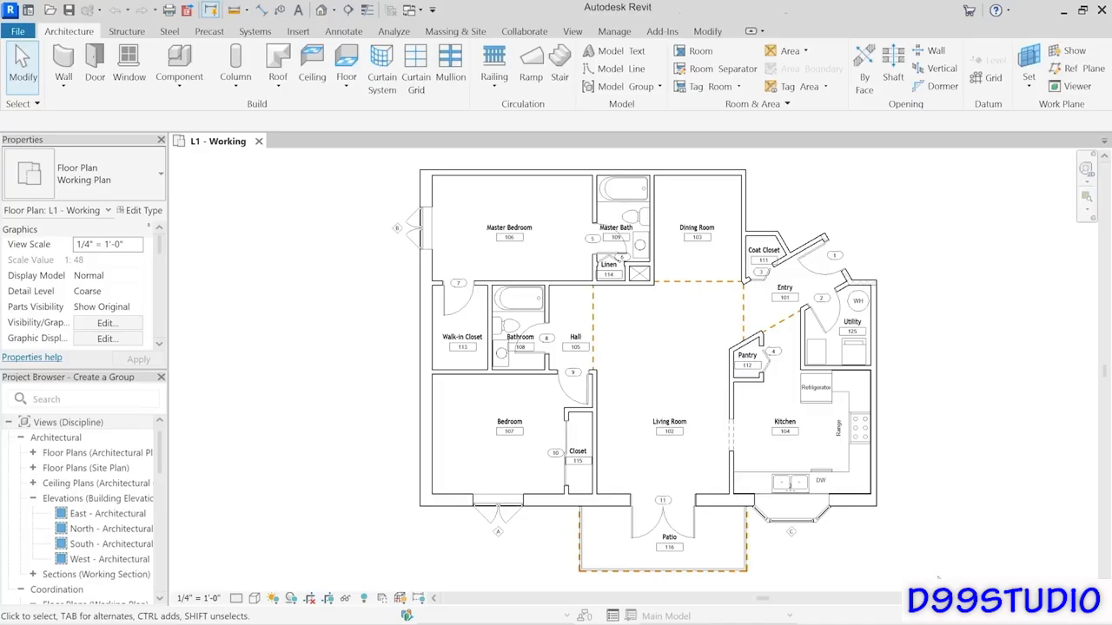
Step: Group the whole L1 apartment plan as model group "Two Bedroom Unit" with an attached detail group named "Tags"
{"action": "left_click_drag", "start_coordinate": [938, 576], "coordinate": [349, 155]}
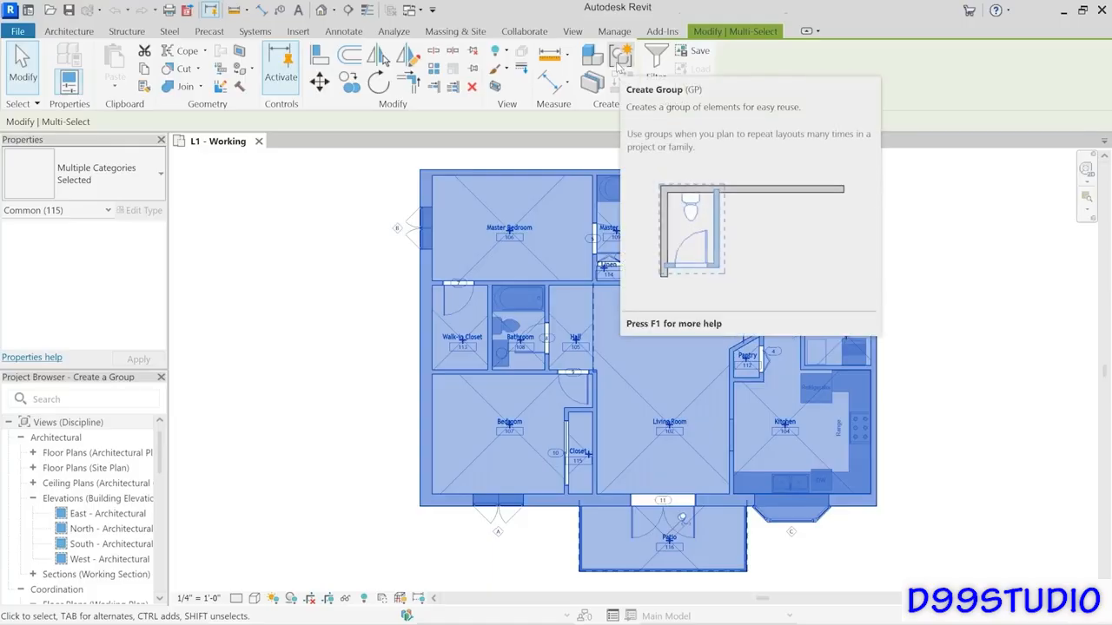
{"action": "key", "text": "g"}
{"action": "key", "text": "p"}
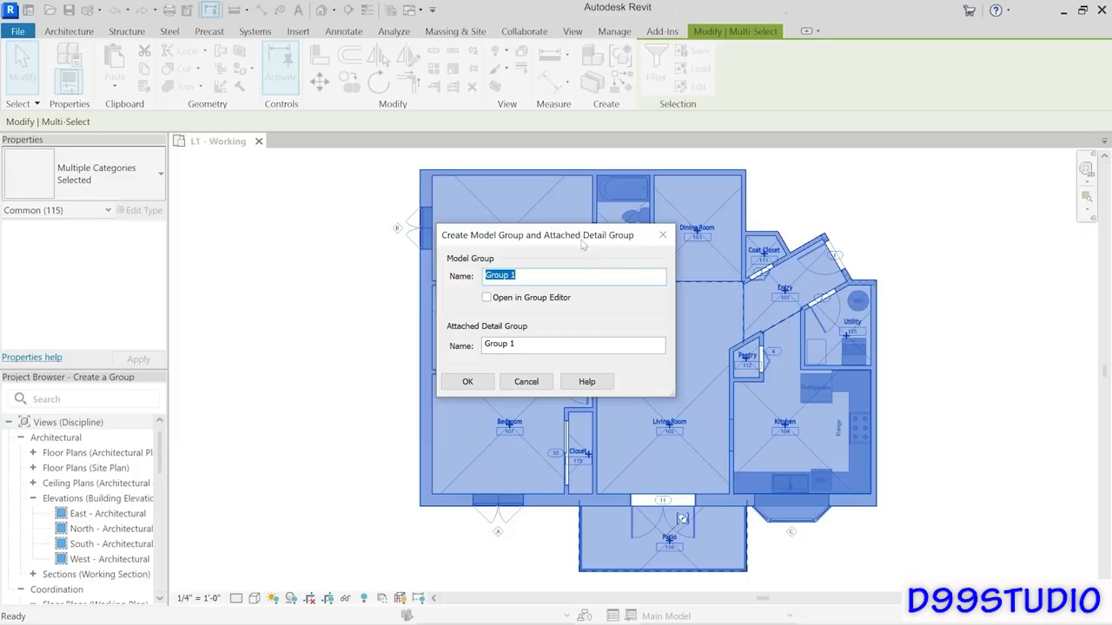
{"action": "left_click_drag", "start_coordinate": [582, 246], "coordinate": [312, 265]}
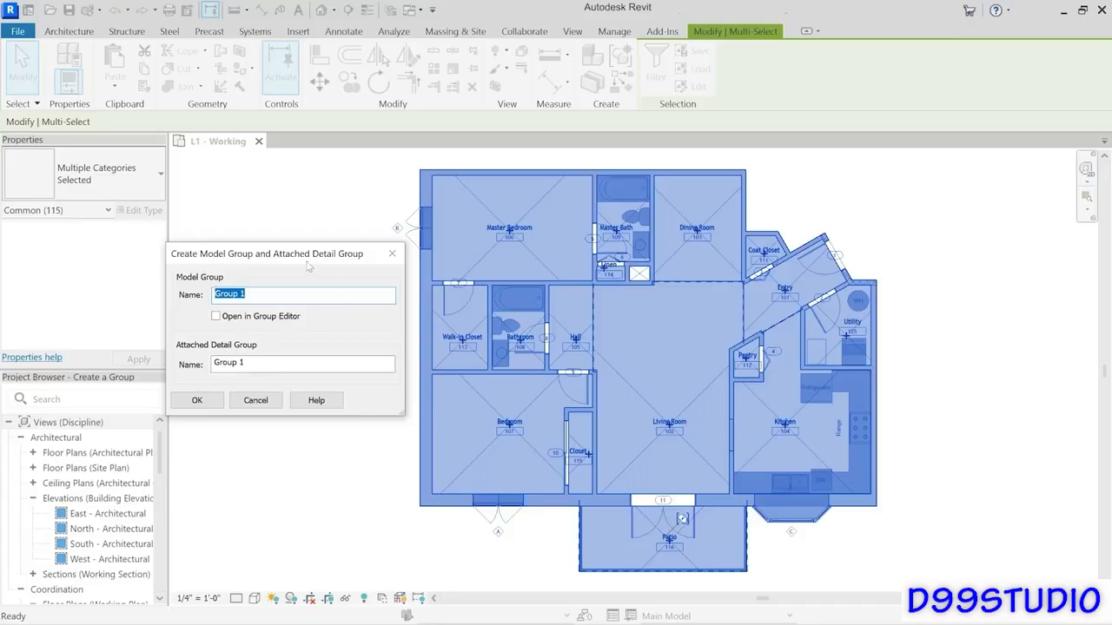
{"action": "left_click_drag", "start_coordinate": [319, 261], "coordinate": [636, 262]}
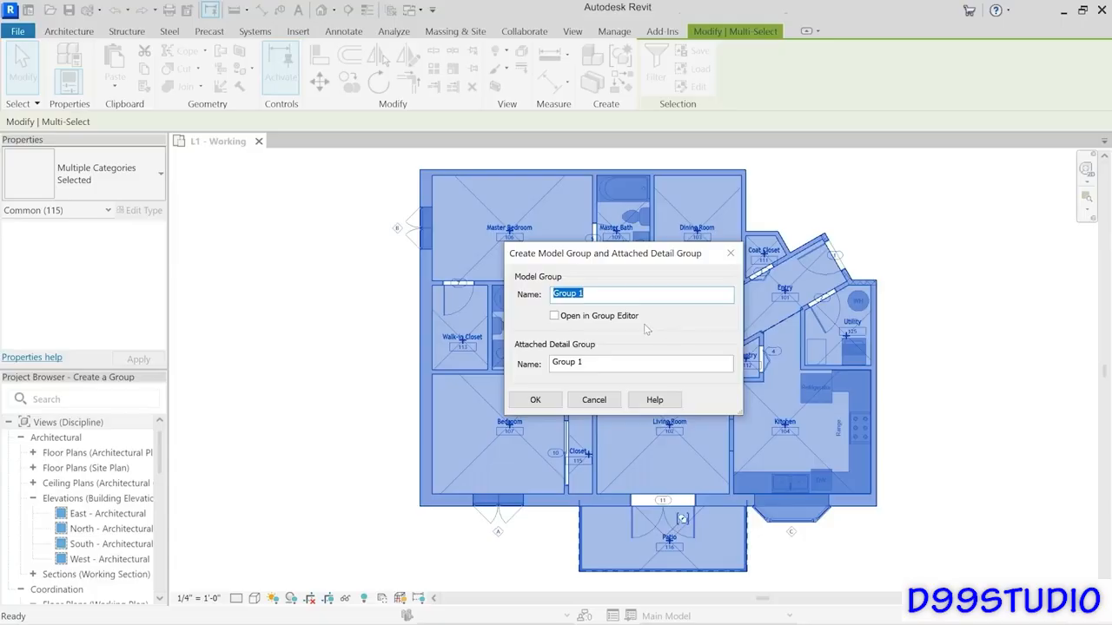
{"action": "type", "text": "Two Bedroom Unit"}
{"action": "left_click_drag", "start_coordinate": [612, 361], "coordinate": [542, 363]}
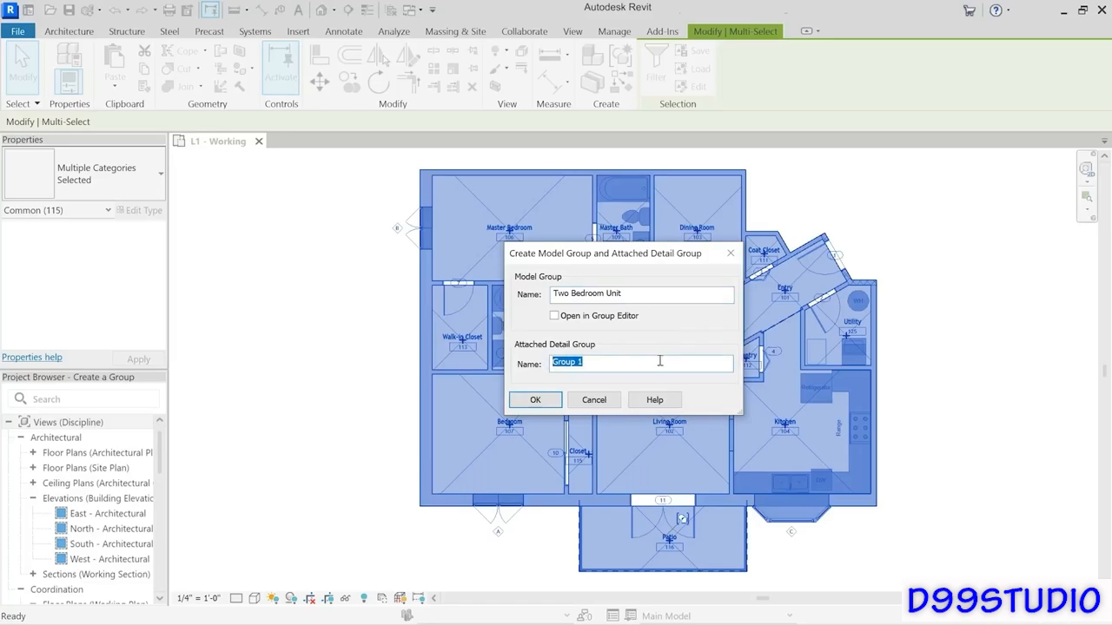
{"action": "type", "text": "Tags"}
{"action": "left_click", "coordinate": [535, 399]}
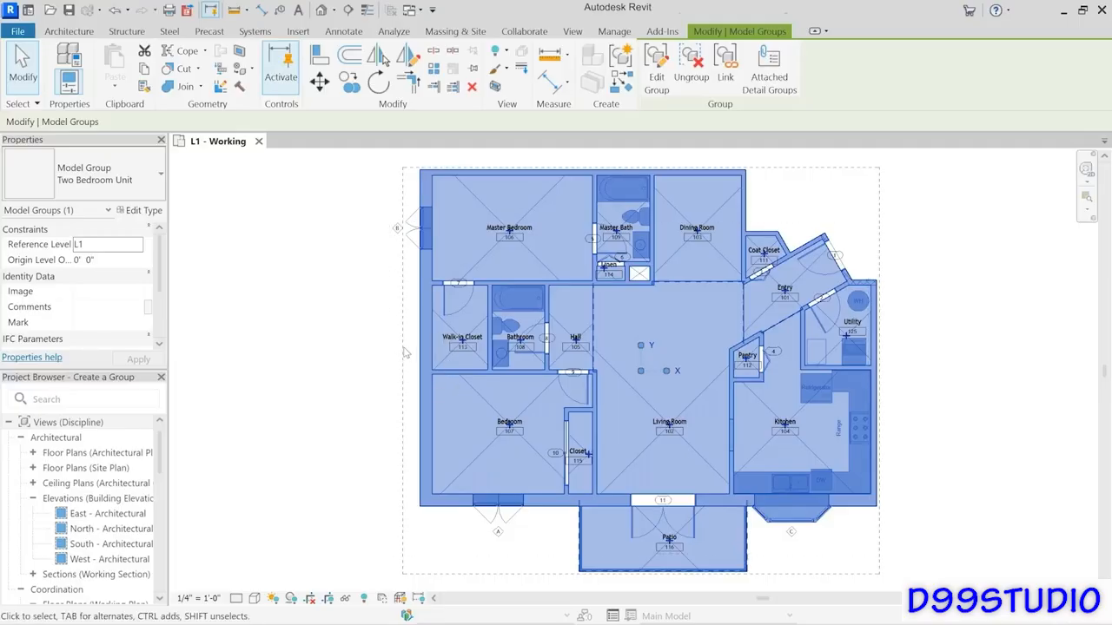
{"action": "left_click", "coordinate": [248, 315]}
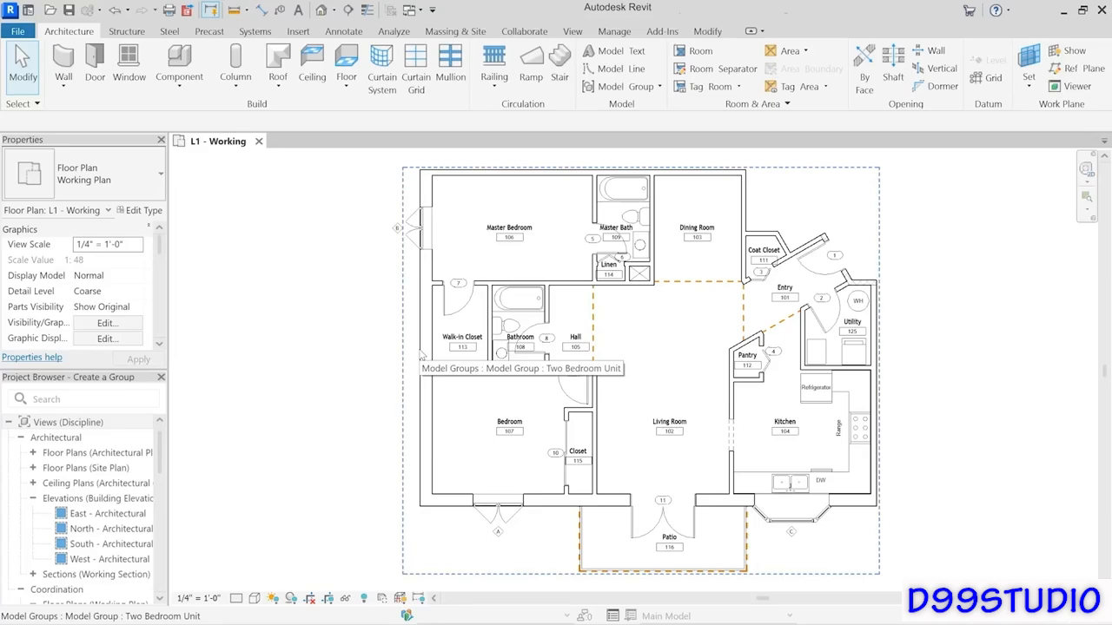
Step: Select the Two Bedroom Unit model group and its attached Tags detail group in turn to inspect their contents
{"action": "left_click", "coordinate": [419, 354]}
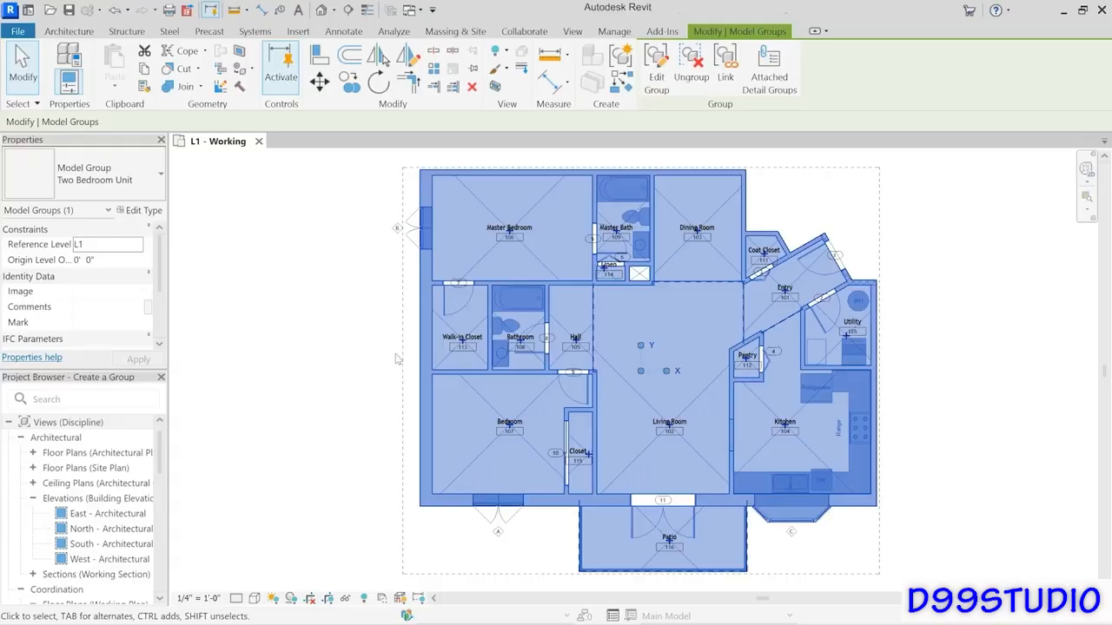
{"action": "left_click", "coordinate": [331, 251]}
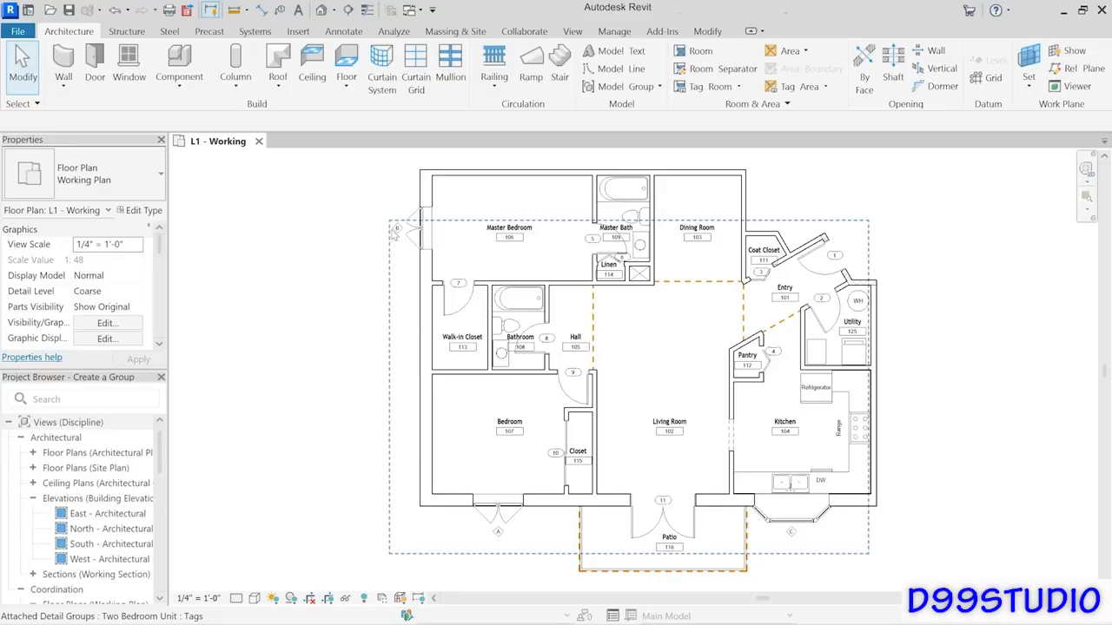
{"action": "left_click", "coordinate": [395, 231]}
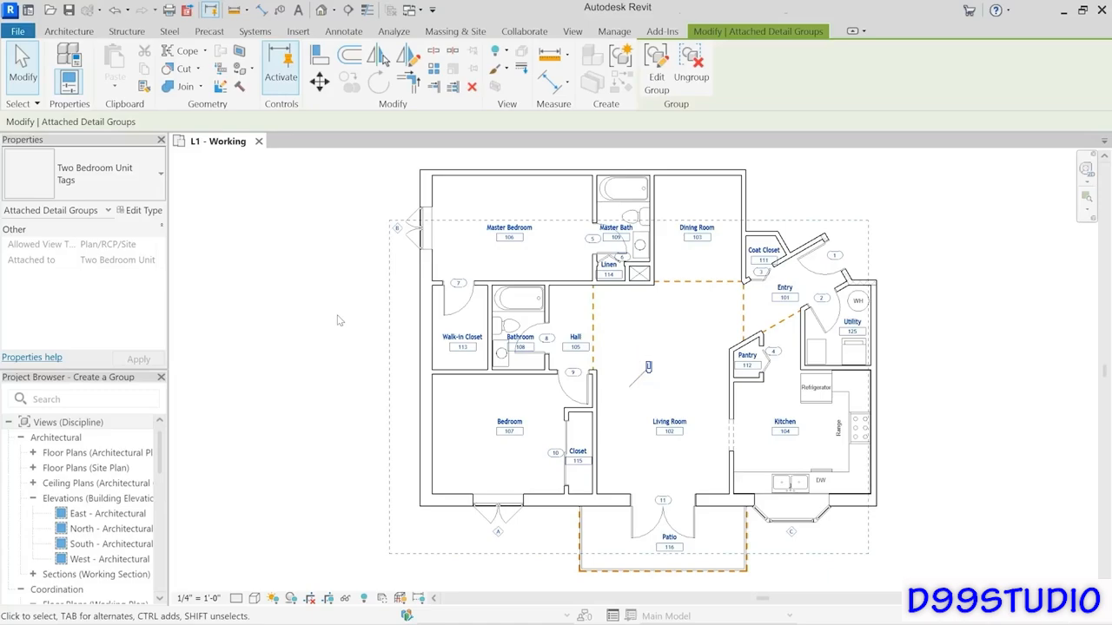
{"action": "key", "text": "Escape"}
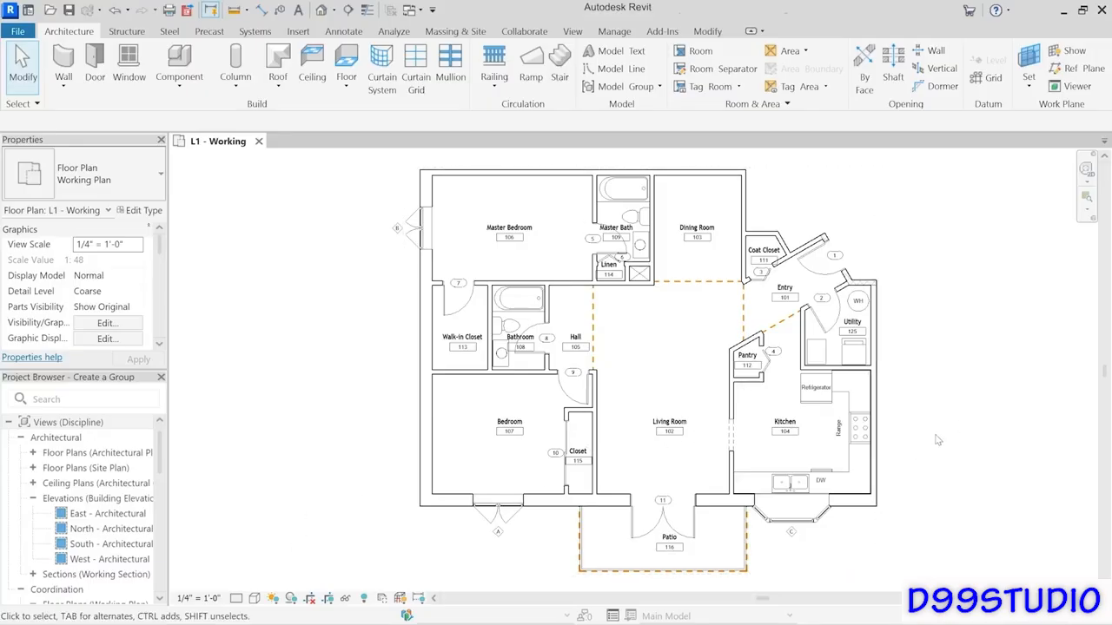
Step: Locate the project's Groups category and expand its model groups, leaving empty space beside the apartment plan
{"action": "scroll", "coordinate": [931, 432], "scroll_direction": "down", "scroll_amount": 2}
{"action": "middle_click_drag", "start_coordinate": [936, 436], "coordinate": [644, 414]}
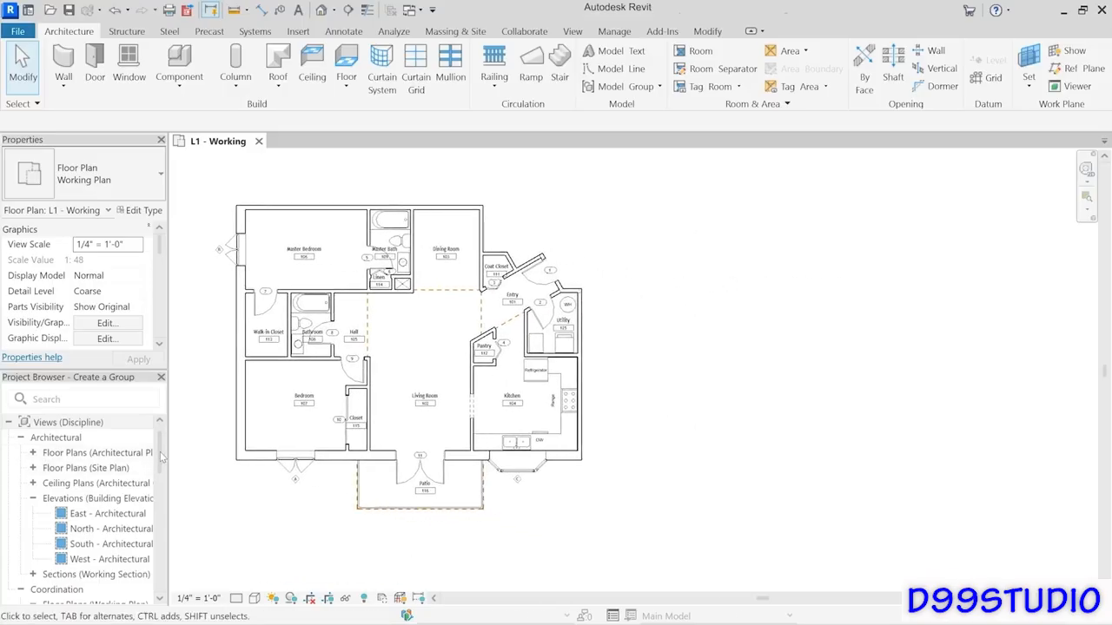
{"action": "left_click_drag", "start_coordinate": [160, 457], "coordinate": [162, 587]}
{"action": "left_click", "coordinate": [66, 583]}
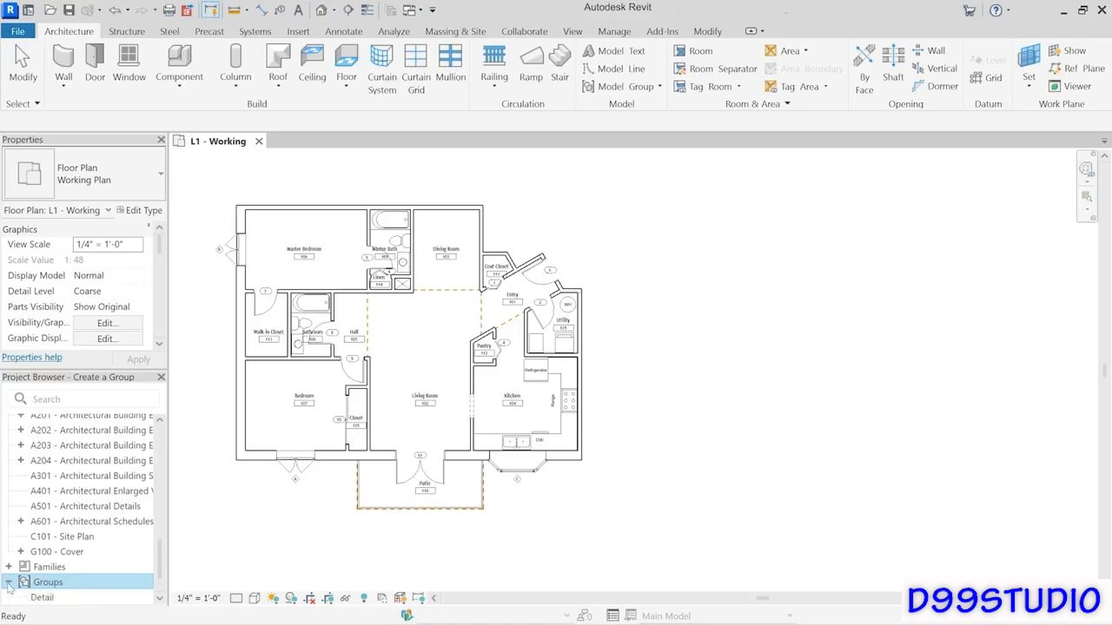
{"action": "double_click", "coordinate": [69, 586]}
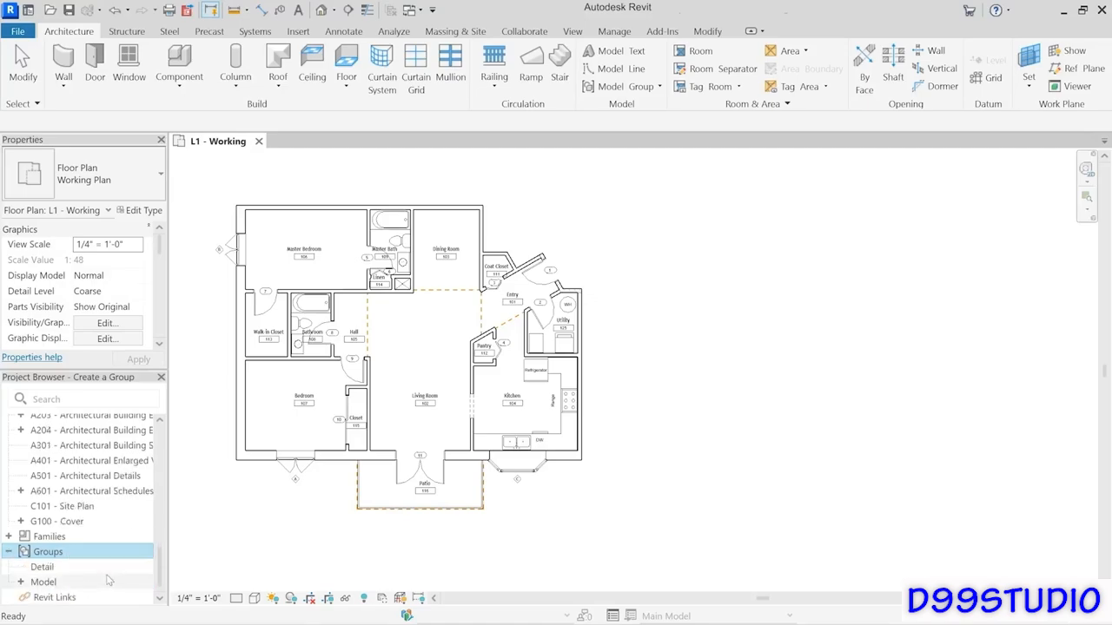
{"action": "left_click", "coordinate": [60, 572]}
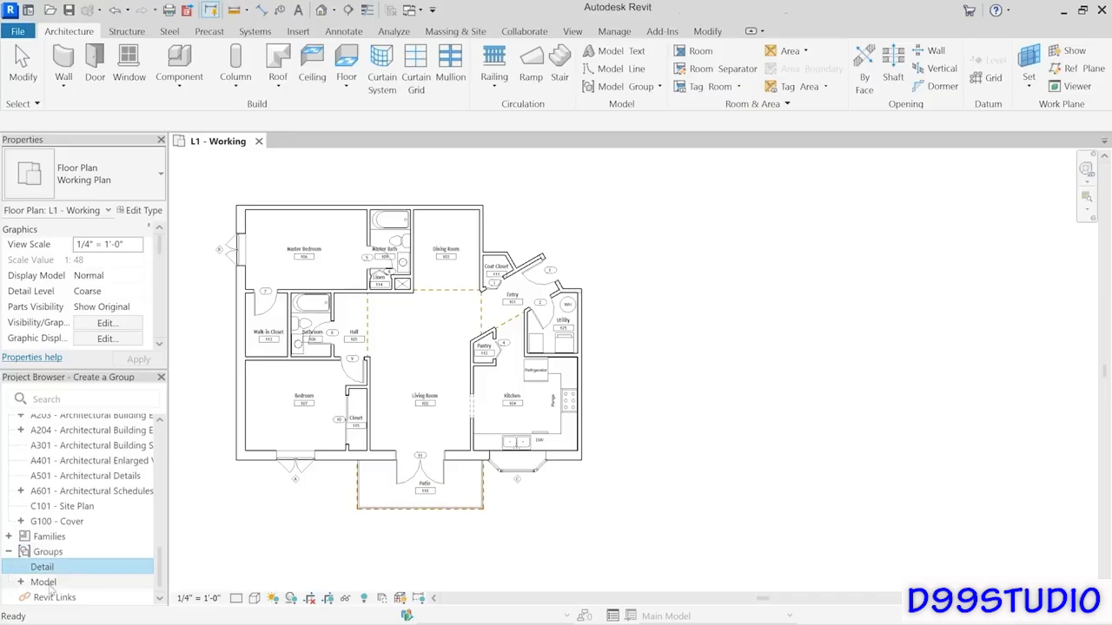
{"action": "left_click", "coordinate": [49, 584]}
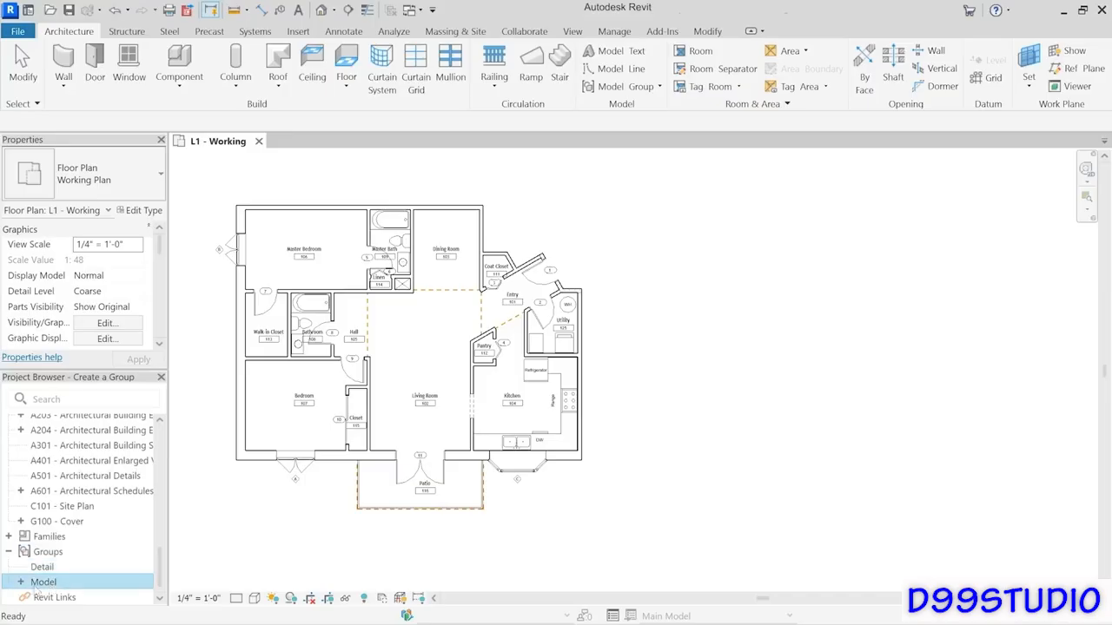
{"action": "left_click", "coordinate": [20, 583]}
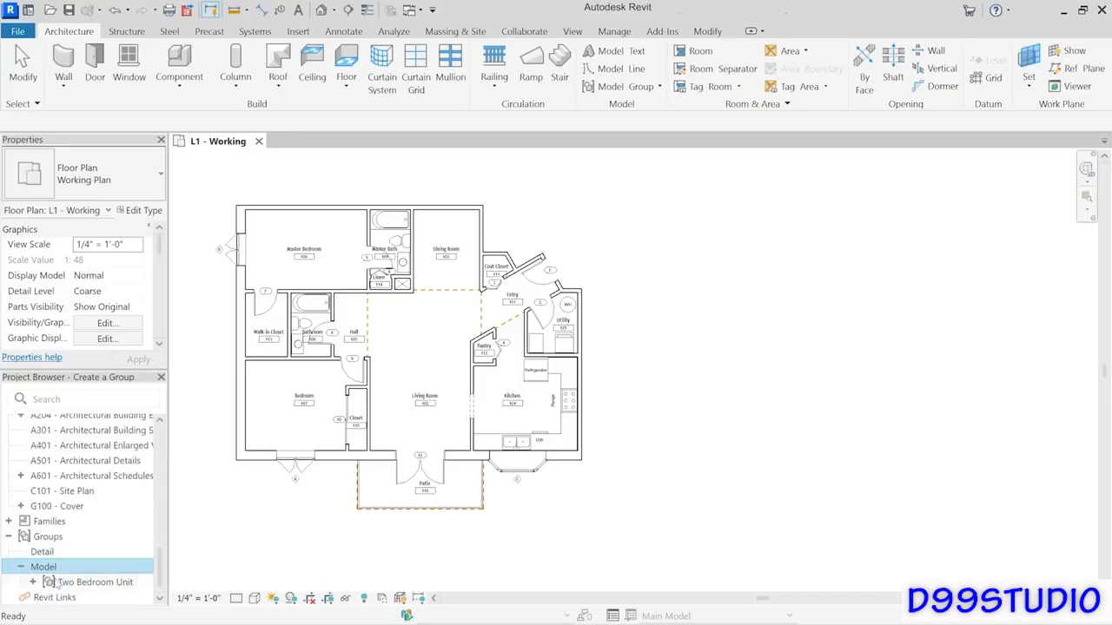
Step: Examine the Two Bedroom Unit model group type and its attached Floor Plan: Tags detail group in the project's group listing
{"action": "left_click", "coordinate": [97, 582]}
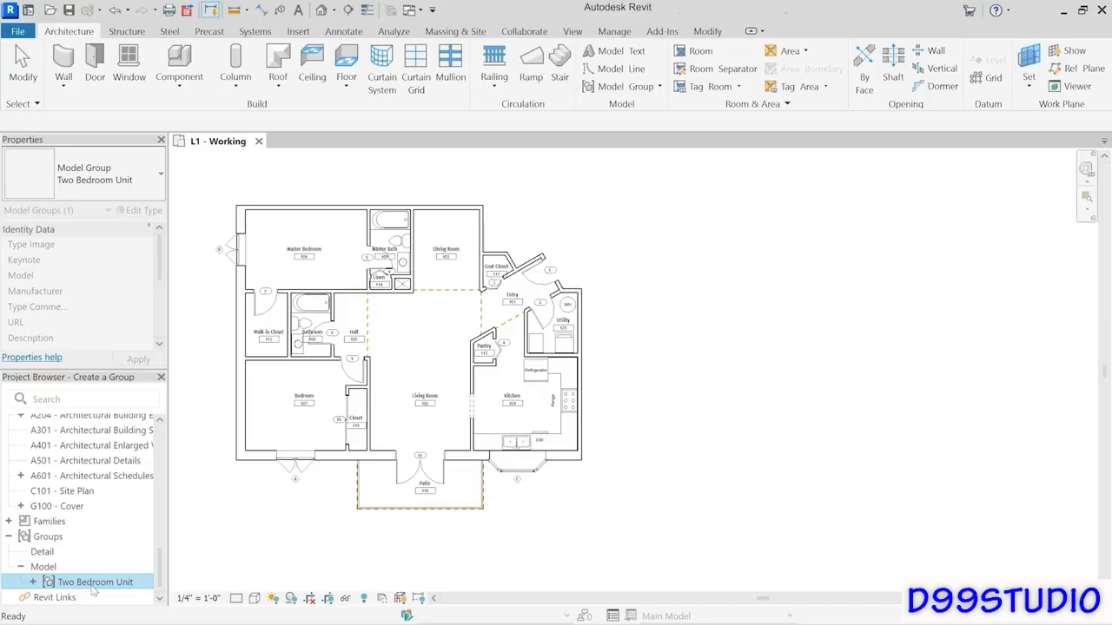
{"action": "left_click", "coordinate": [33, 581]}
{"action": "left_click", "coordinate": [91, 581]}
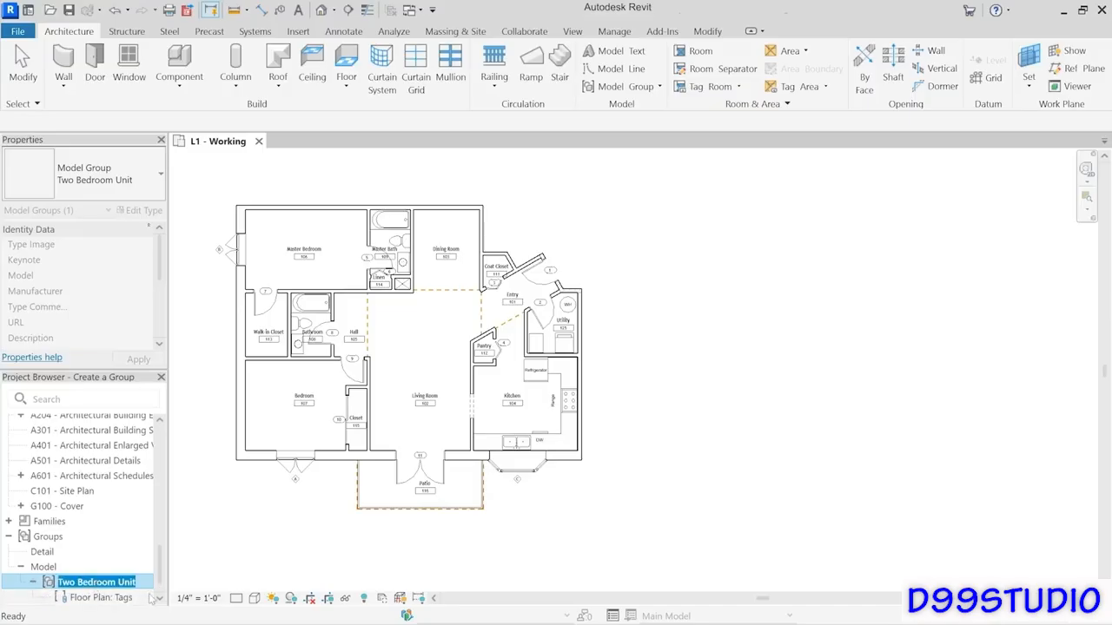
{"action": "left_click_drag", "start_coordinate": [160, 561], "coordinate": [161, 582]}
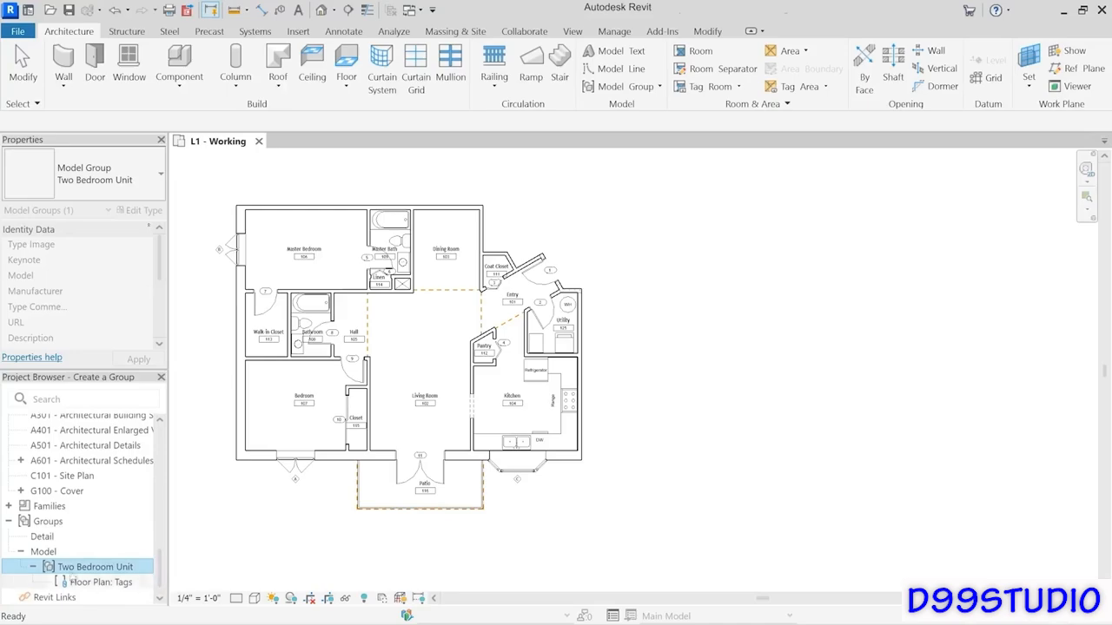
{"action": "left_click", "coordinate": [75, 582]}
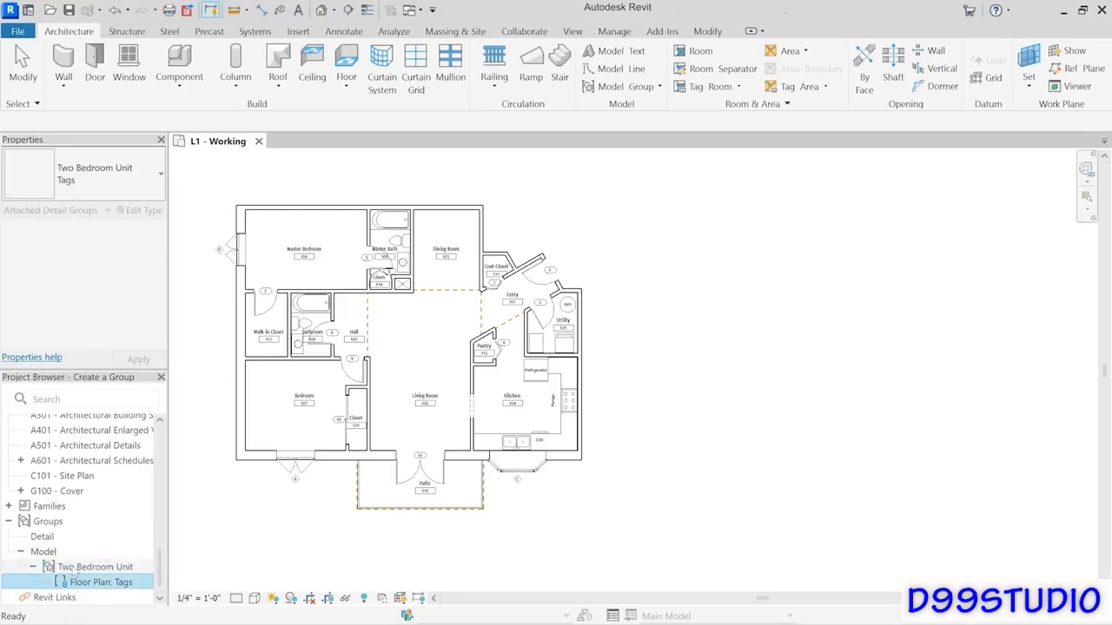
{"action": "left_click", "coordinate": [74, 569]}
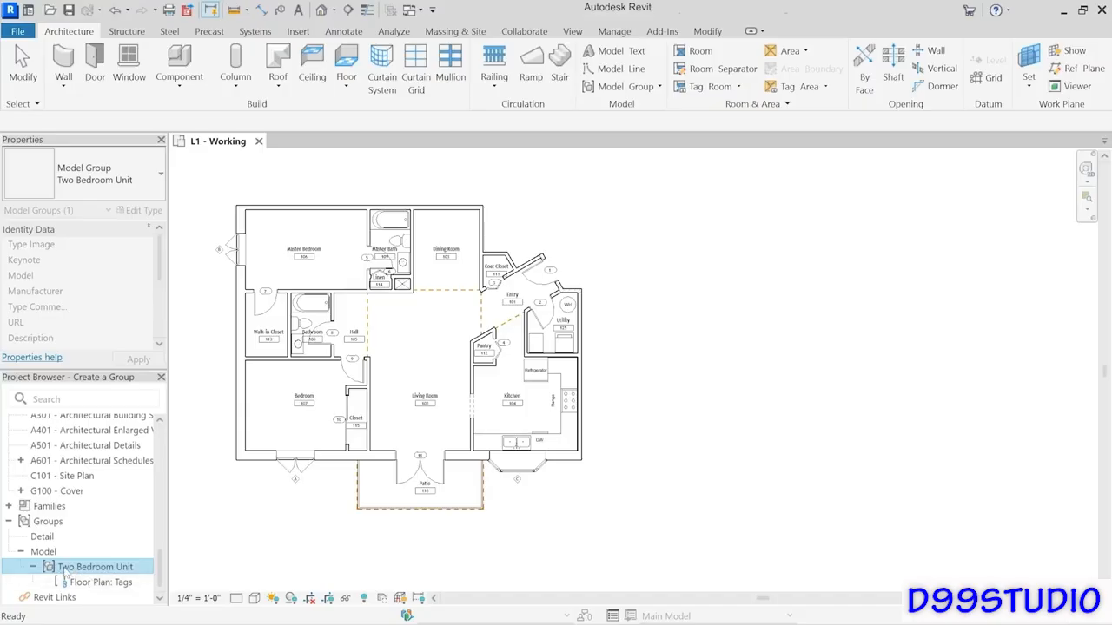
Step: Place a second instance of the Two Bedroom Unit model group in the empty space beside the original apartment, and end placement
{"action": "left_click_drag", "start_coordinate": [67, 573], "coordinate": [765, 371]}
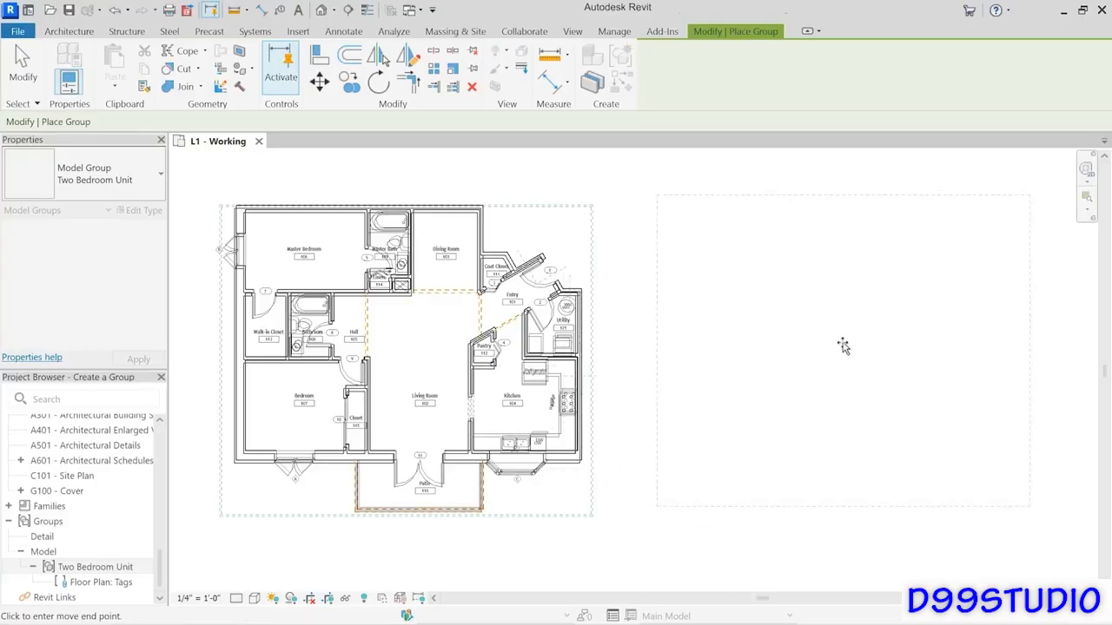
{"action": "left_click", "coordinate": [808, 357]}
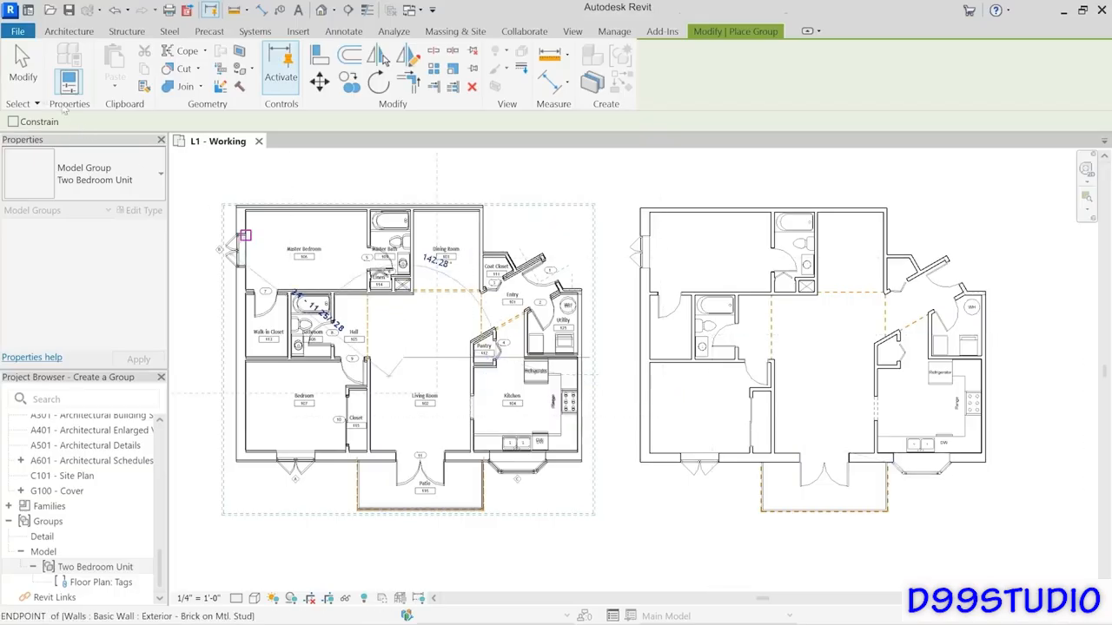
{"action": "left_click", "coordinate": [224, 296]}
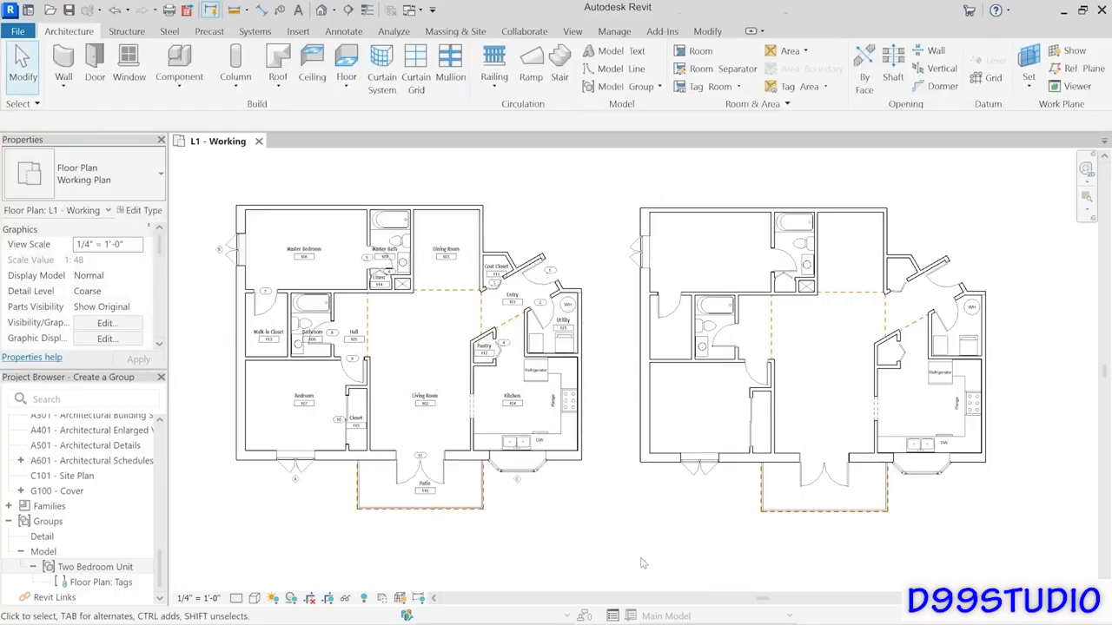
Step: Move the group origin of the second Two Bedroom Unit from its centre to the upper-left corner of the exterior walls
{"action": "left_click", "coordinate": [679, 474]}
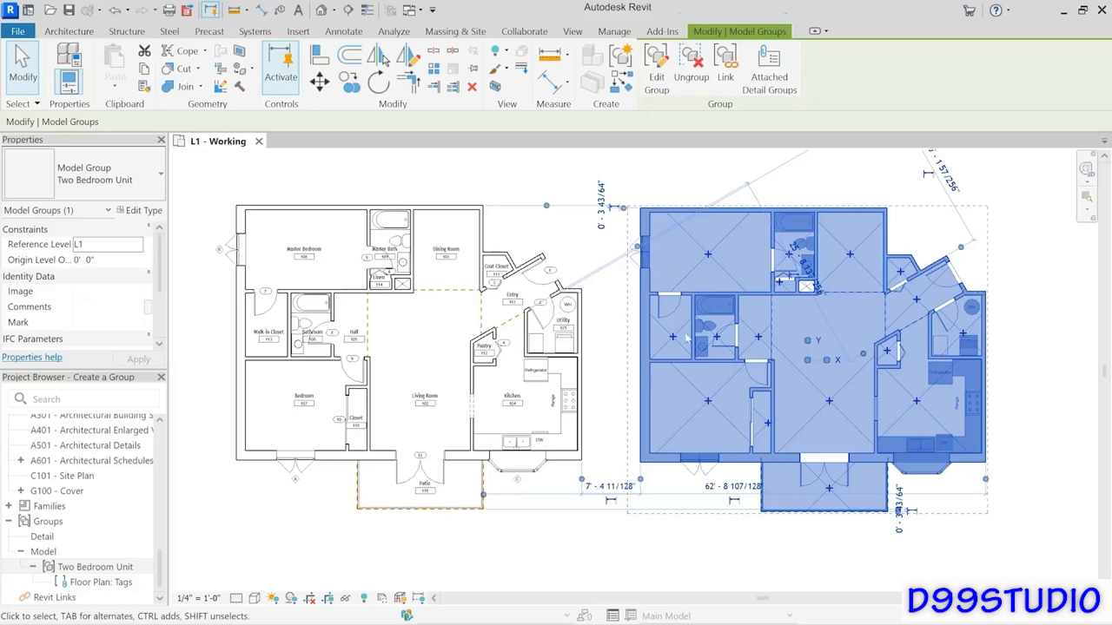
{"action": "scroll", "coordinate": [763, 254], "scroll_direction": "up", "scroll_amount": 3}
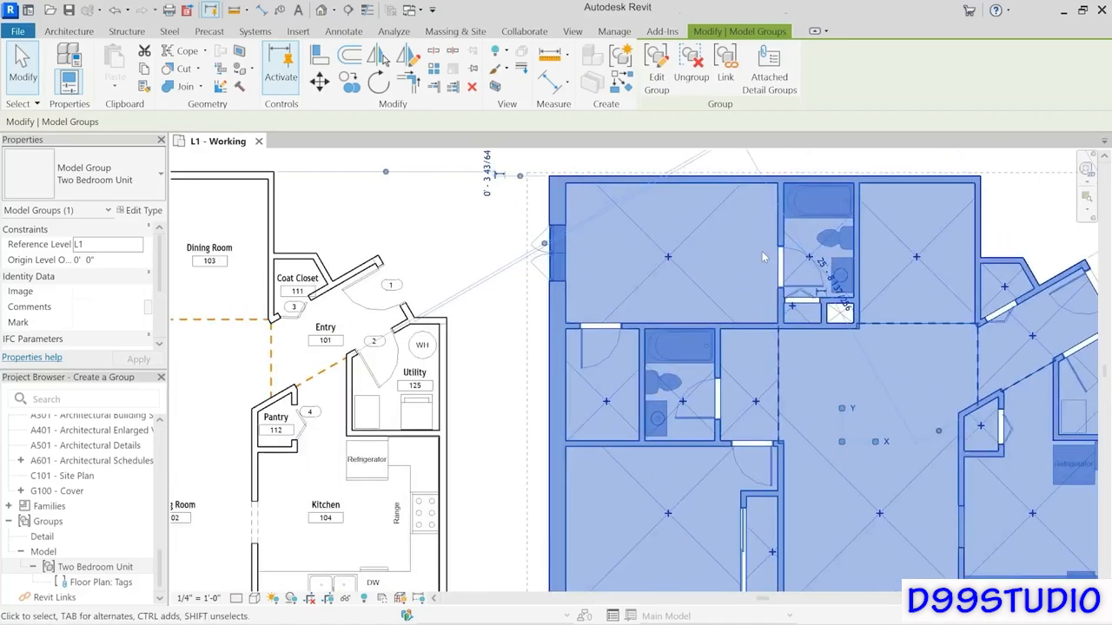
{"action": "left_click", "coordinate": [846, 446]}
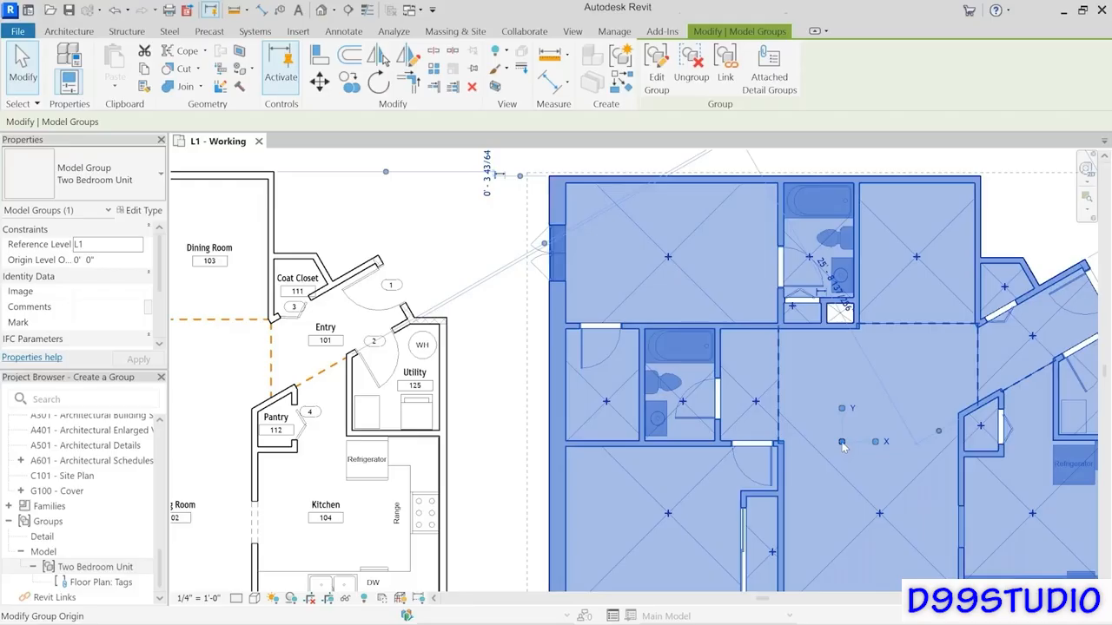
{"action": "mouse_move", "coordinate": [841, 445]}
{"action": "left_mouse_down"}
{"action": "mouse_move", "coordinate": [827, 424]}
{"action": "mouse_move", "coordinate": [844, 402]}
{"action": "mouse_move", "coordinate": [857, 445]}
{"action": "mouse_move", "coordinate": [557, 178]}
{"action": "left_mouse_up"}
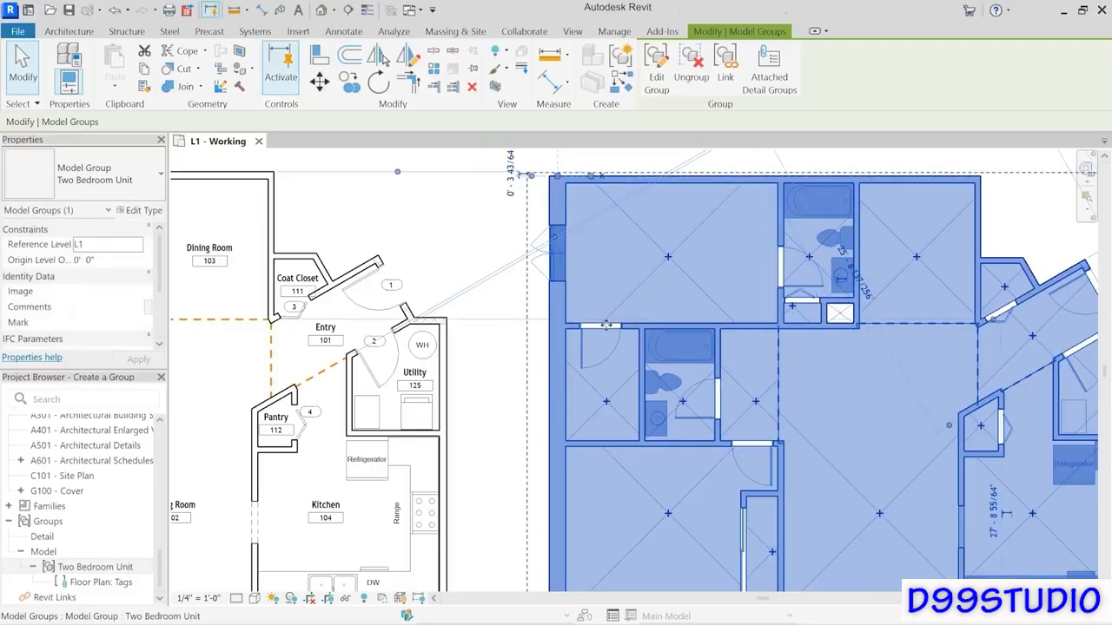
{"action": "middle_click_drag", "start_coordinate": [559, 181], "coordinate": [571, 248]}
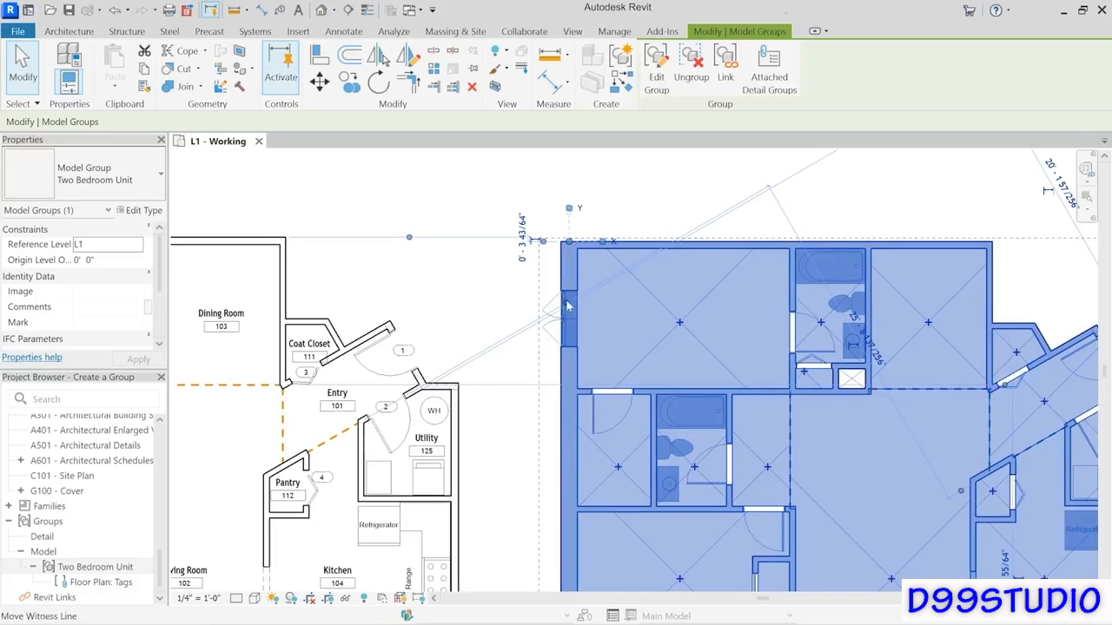
Step: Check where the group origin sits on the original Two Bedroom Unit, and clear the selection
{"action": "scroll", "coordinate": [568, 304], "scroll_direction": "down", "scroll_amount": 2}
{"action": "middle_click_drag", "start_coordinate": [569, 336], "coordinate": [670, 325]}
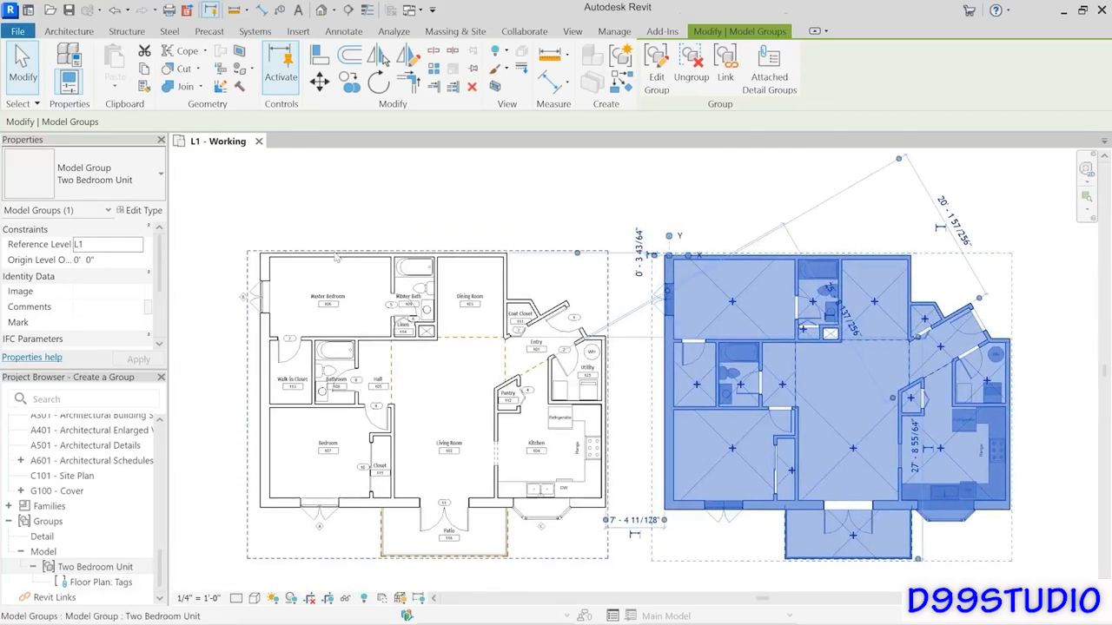
{"action": "left_click", "coordinate": [338, 259]}
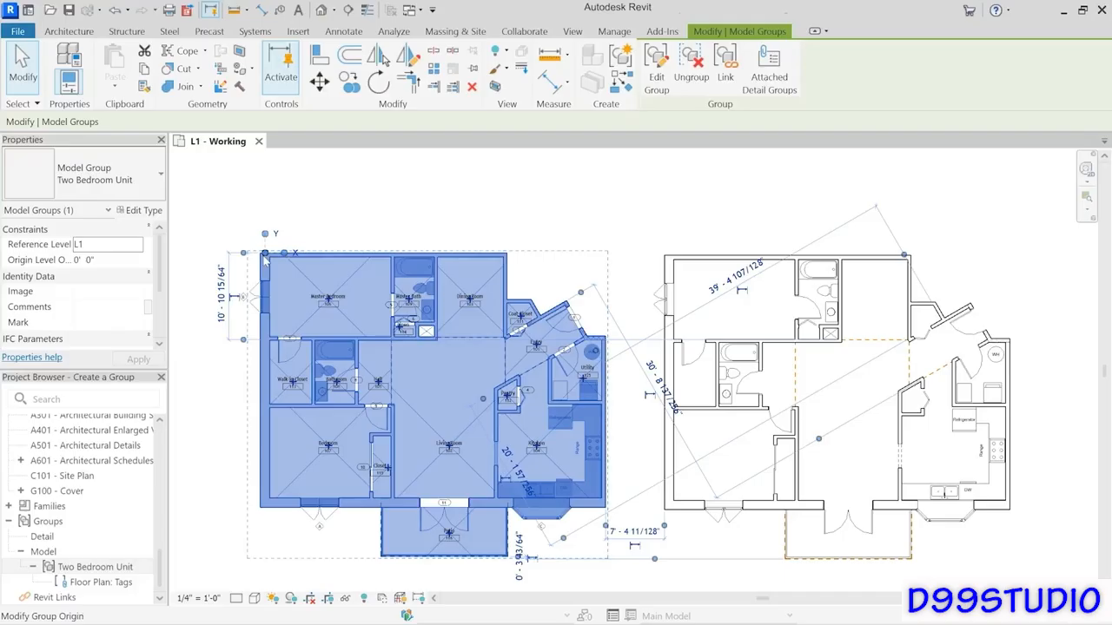
{"action": "left_click", "coordinate": [397, 199]}
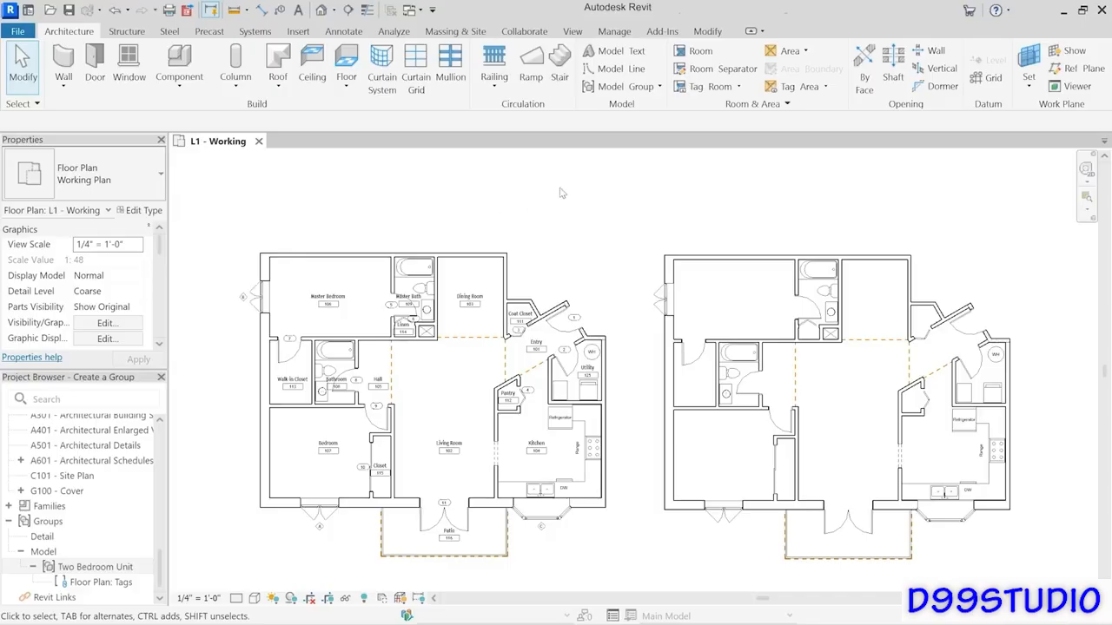
Step: Place a third Two Bedroom Unit instance beyond the second one, with its upper exterior wall in line with the other units
{"action": "scroll", "coordinate": [569, 189], "scroll_direction": "down", "scroll_amount": 2}
{"action": "scroll", "coordinate": [585, 203], "scroll_direction": "down", "scroll_amount": 3}
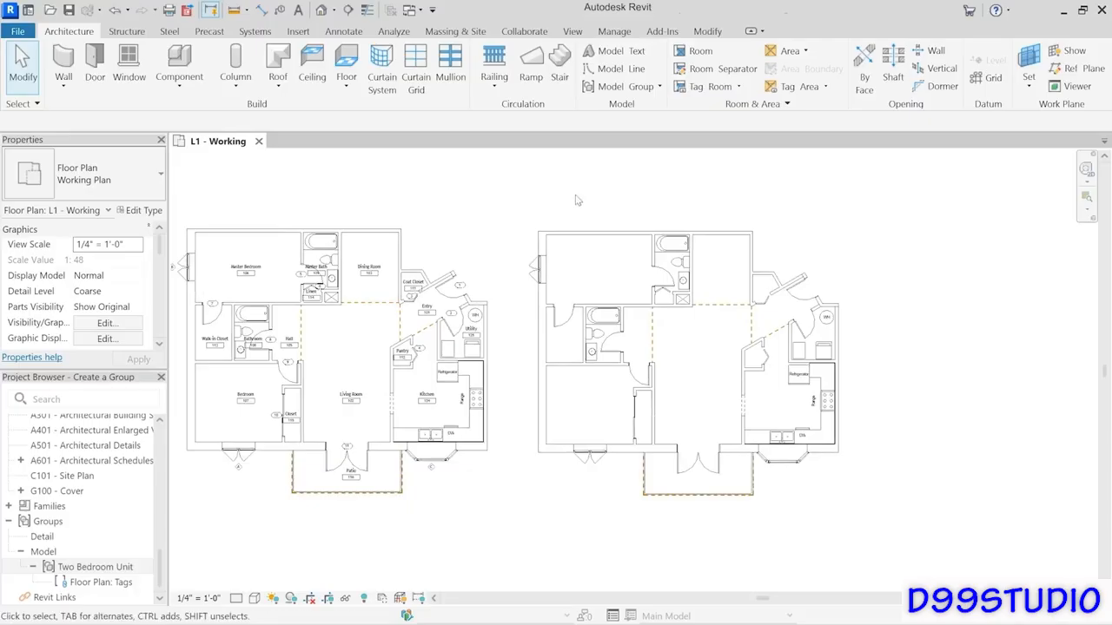
{"action": "middle_click_drag", "start_coordinate": [583, 204], "coordinate": [579, 203]}
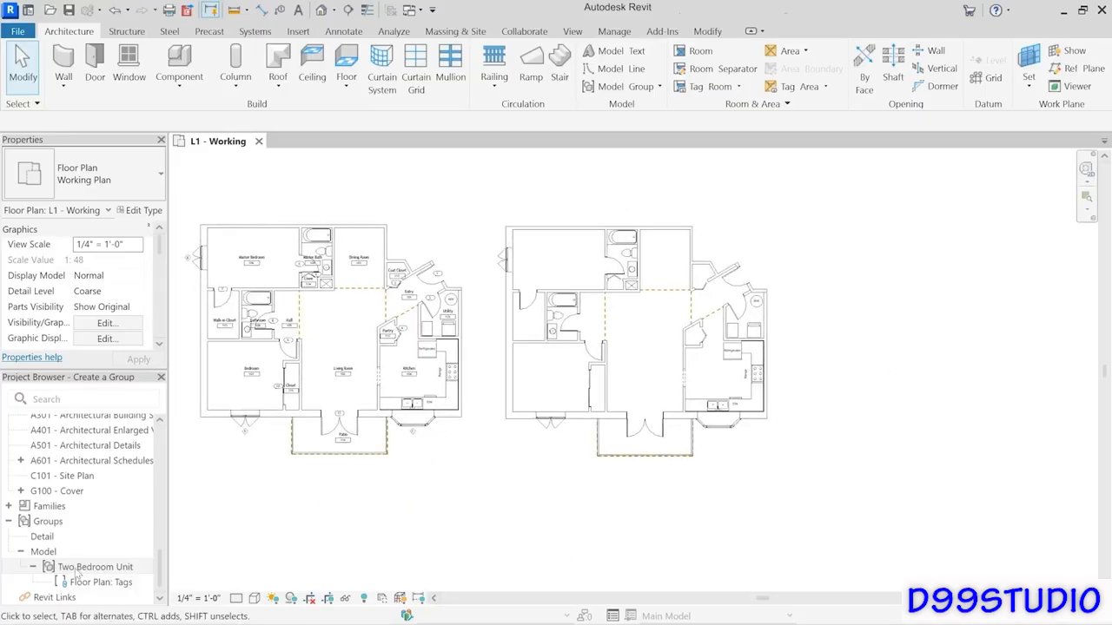
{"action": "left_click_drag", "start_coordinate": [77, 569], "coordinate": [892, 265]}
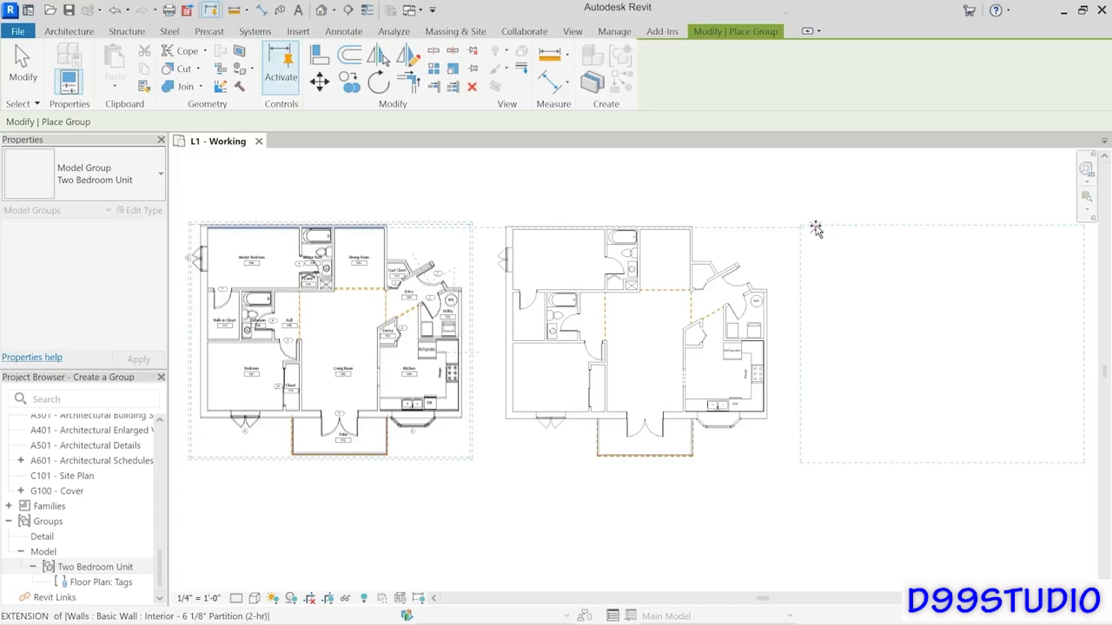
{"action": "left_click", "coordinate": [816, 226]}
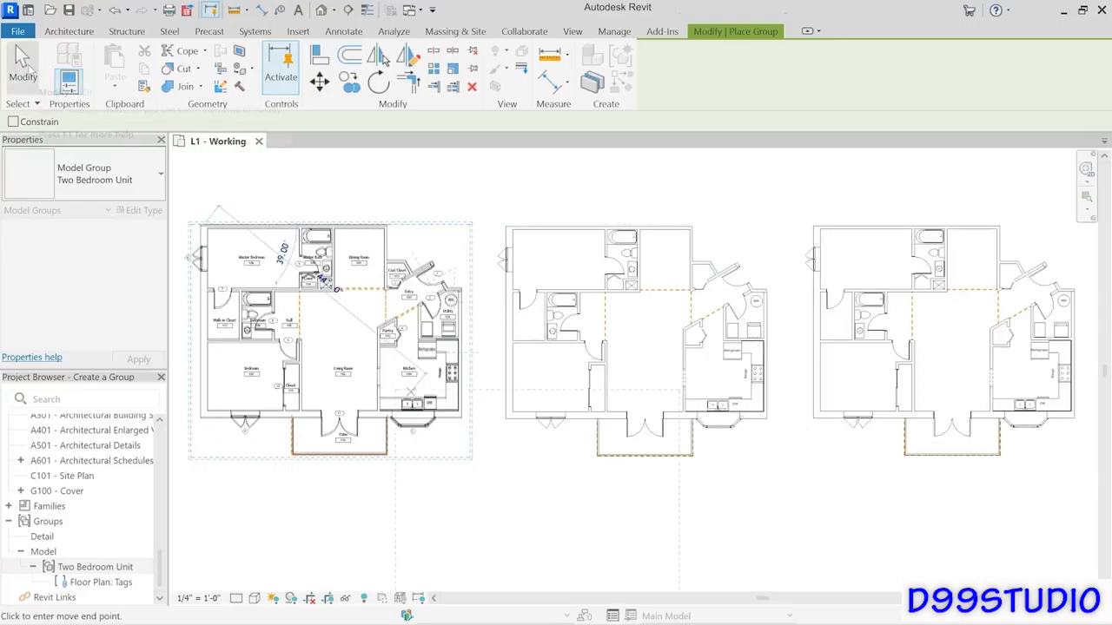
{"action": "left_click", "coordinate": [25, 61]}
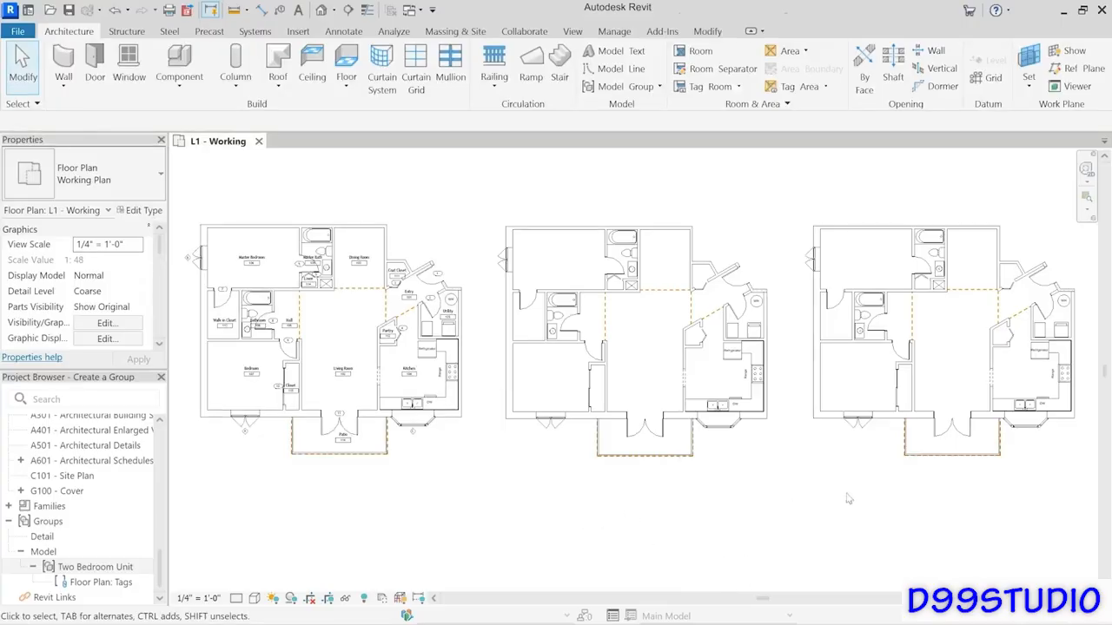
Step: Attach the Floor Plan: Tags detail group to the two newly placed Two Bedroom Unit instances together
{"action": "left_click_drag", "start_coordinate": [823, 495], "coordinate": [738, 389]}
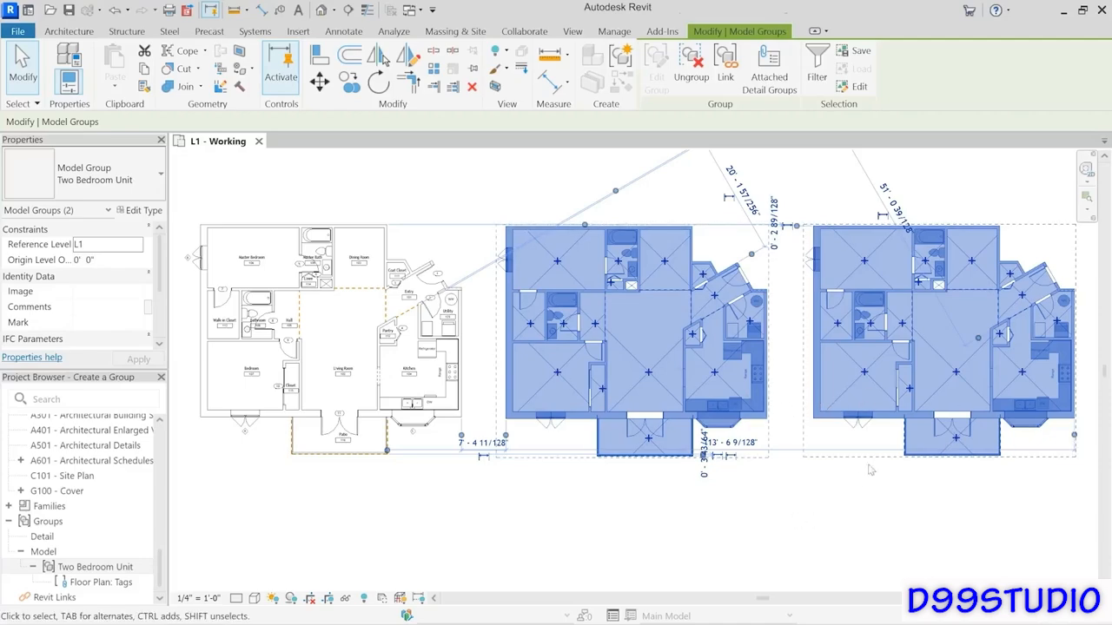
{"action": "left_click", "coordinate": [770, 83]}
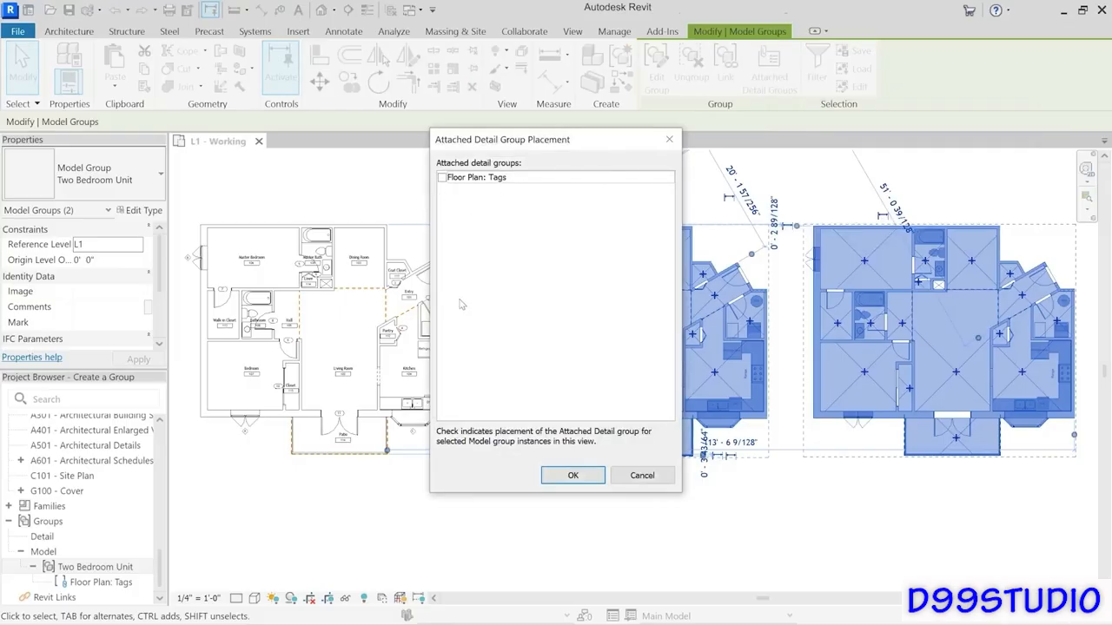
{"action": "left_click", "coordinate": [443, 178]}
{"action": "left_click", "coordinate": [573, 476]}
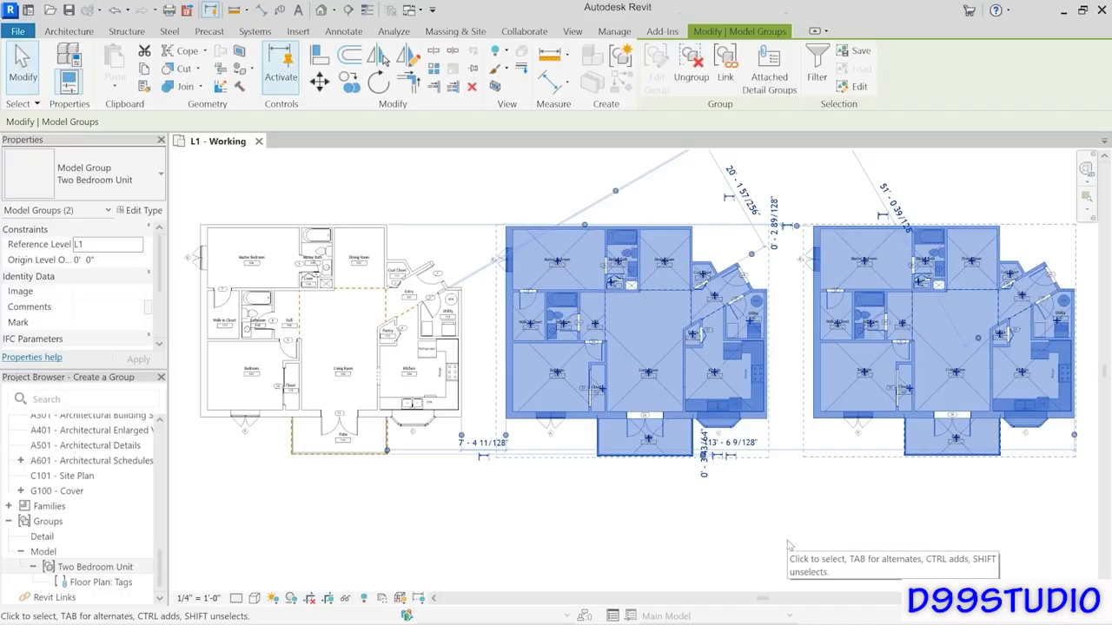
{"action": "left_click", "coordinate": [465, 527]}
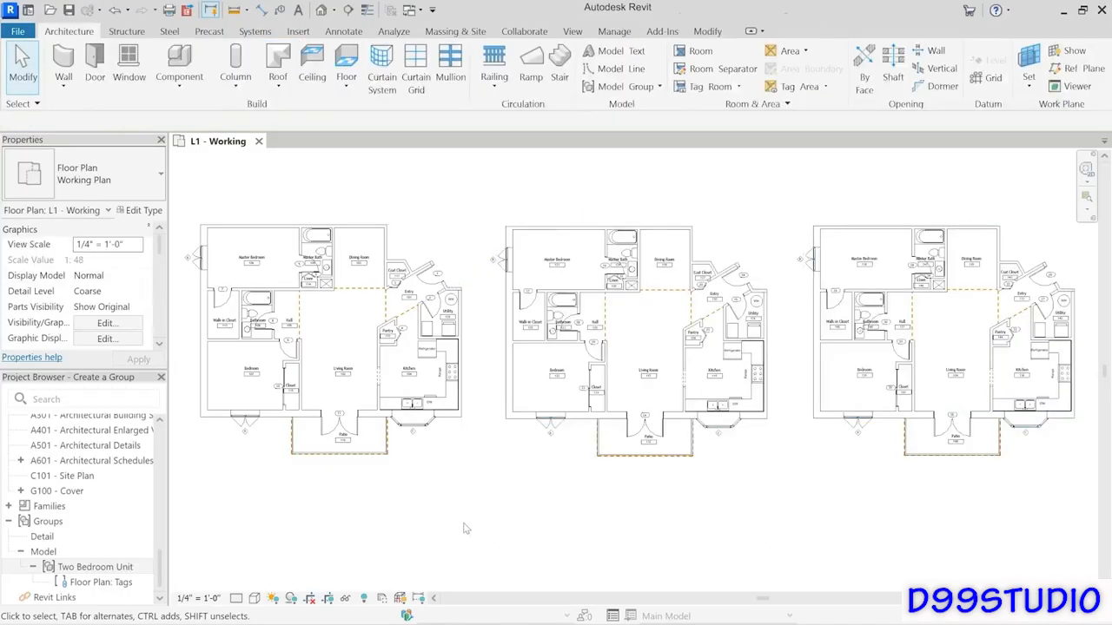
Step: Compare the room and door tag numbers around the Entry in the original unit and the second unit
{"action": "scroll", "coordinate": [399, 295], "scroll_direction": "up", "scroll_amount": 3}
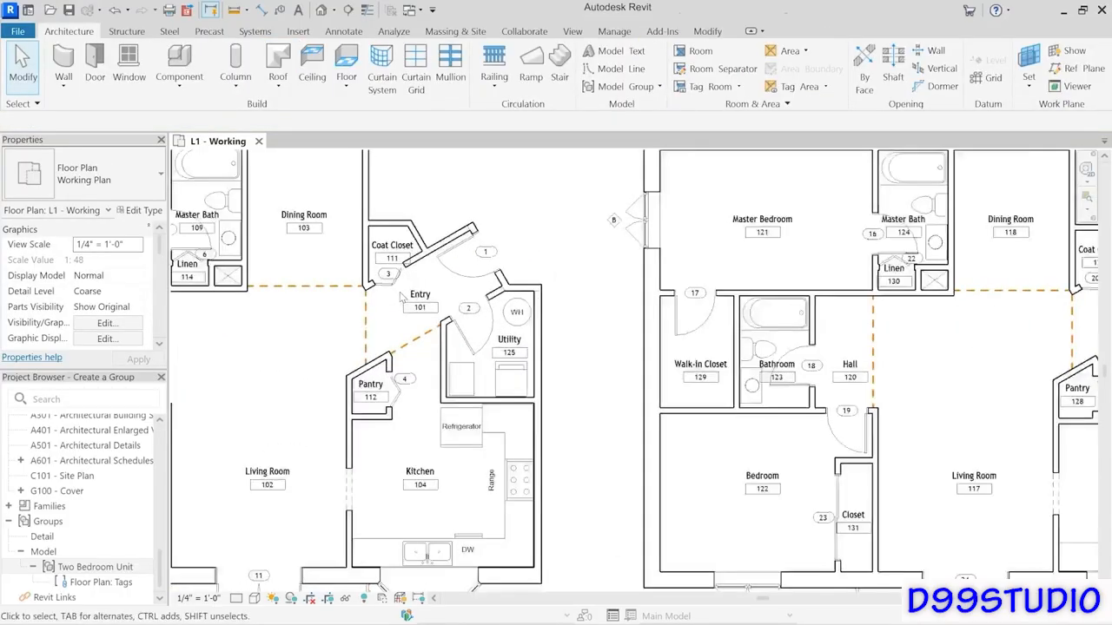
{"action": "scroll", "coordinate": [401, 297], "scroll_direction": "up", "scroll_amount": 2}
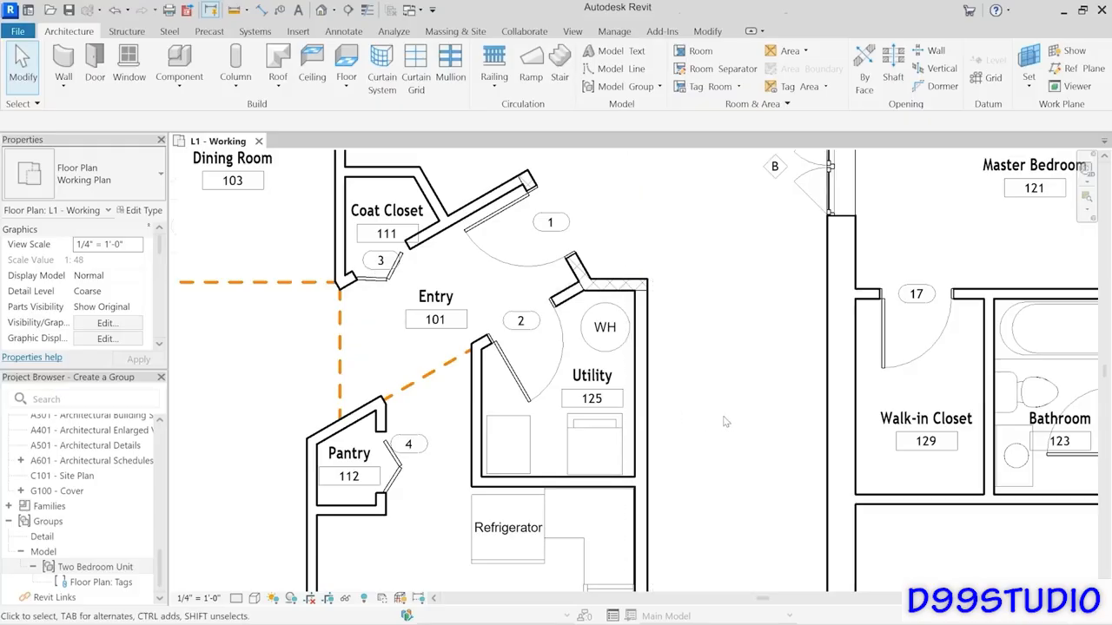
{"action": "scroll", "coordinate": [726, 422], "scroll_direction": "down", "scroll_amount": 4}
{"action": "middle_click_drag", "start_coordinate": [834, 413], "coordinate": [486, 409]}
{"action": "scroll", "coordinate": [736, 383], "scroll_direction": "up", "scroll_amount": 4}
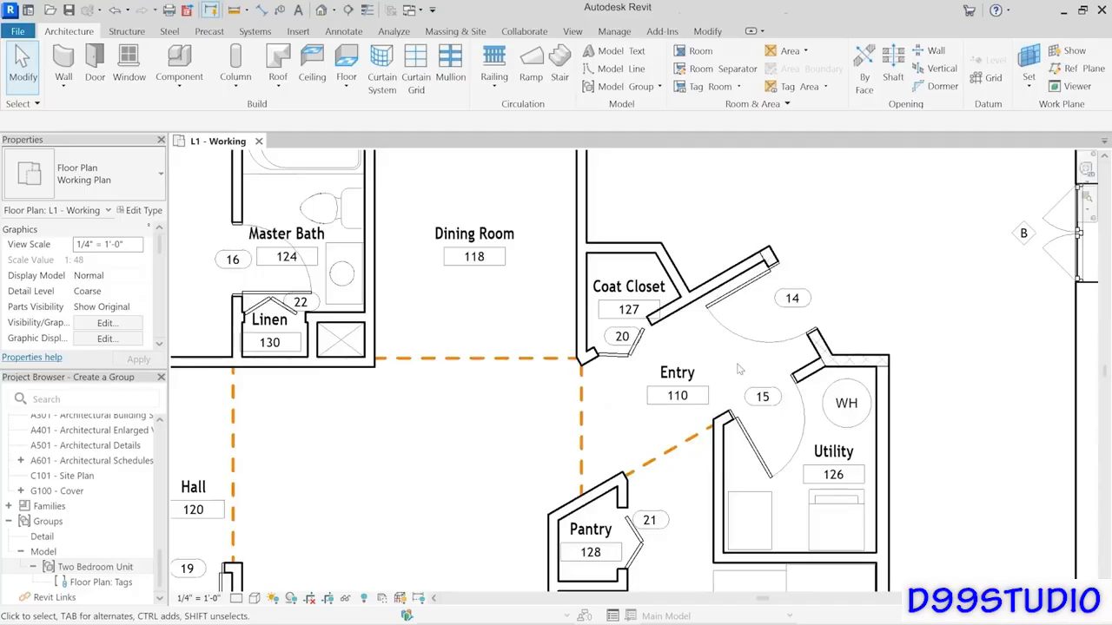
{"action": "scroll", "coordinate": [736, 370], "scroll_direction": "up", "scroll_amount": 1}
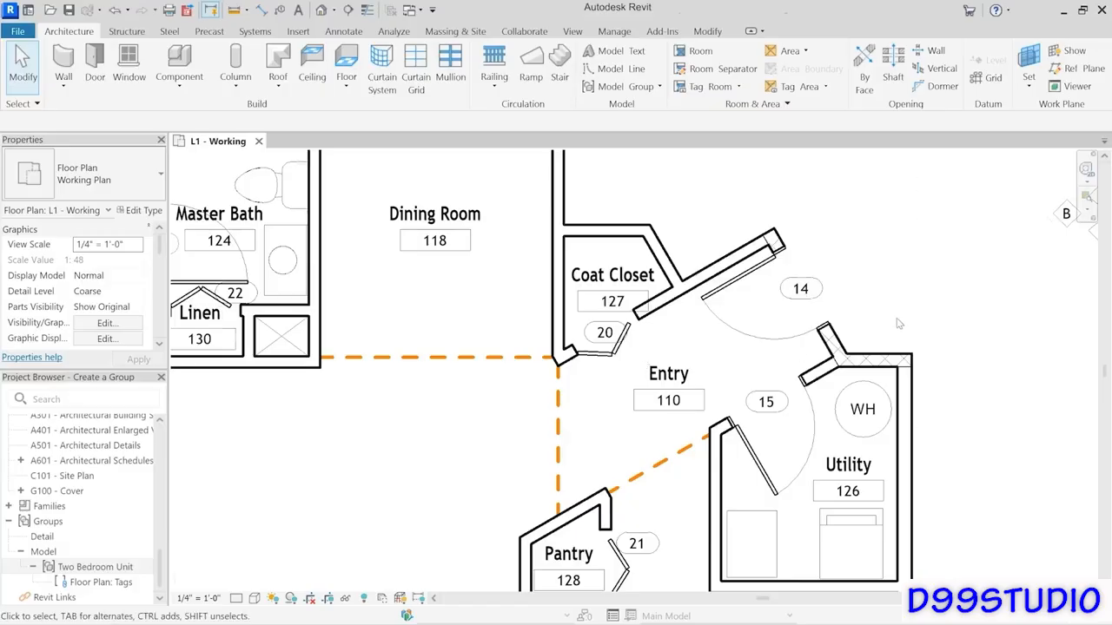
Step: Compare the room and door tag numbers in the third Two Bedroom Unit with those in the other units
{"action": "scroll", "coordinate": [898, 323], "scroll_direction": "down", "scroll_amount": 2}
{"action": "middle_click_drag", "start_coordinate": [972, 353], "coordinate": [269, 373]}
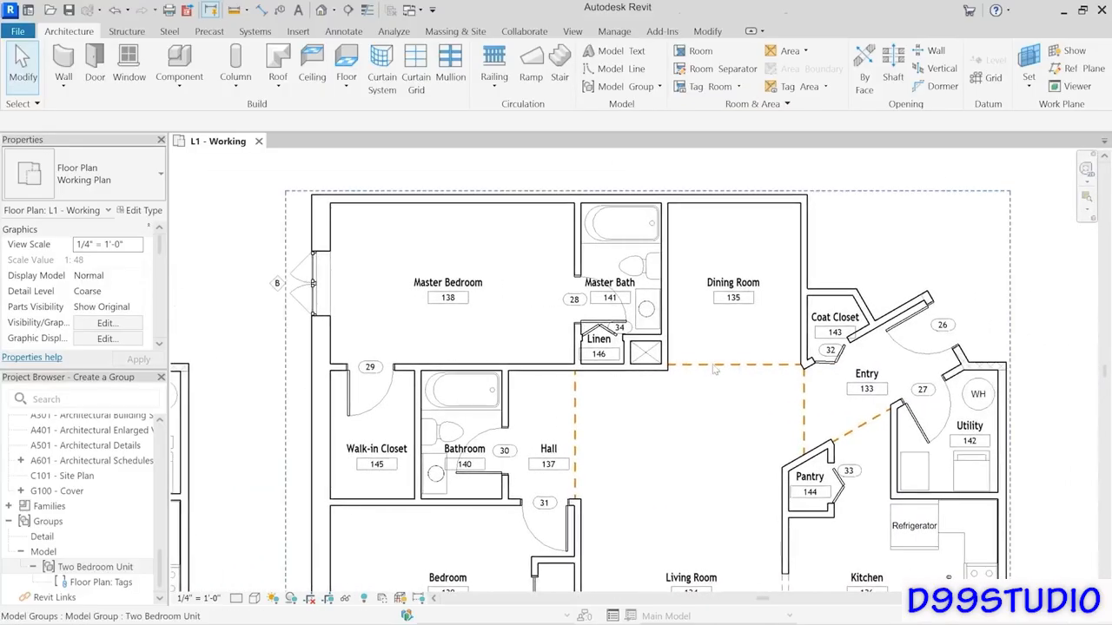
{"action": "scroll", "coordinate": [926, 373], "scroll_direction": "up", "scroll_amount": 3}
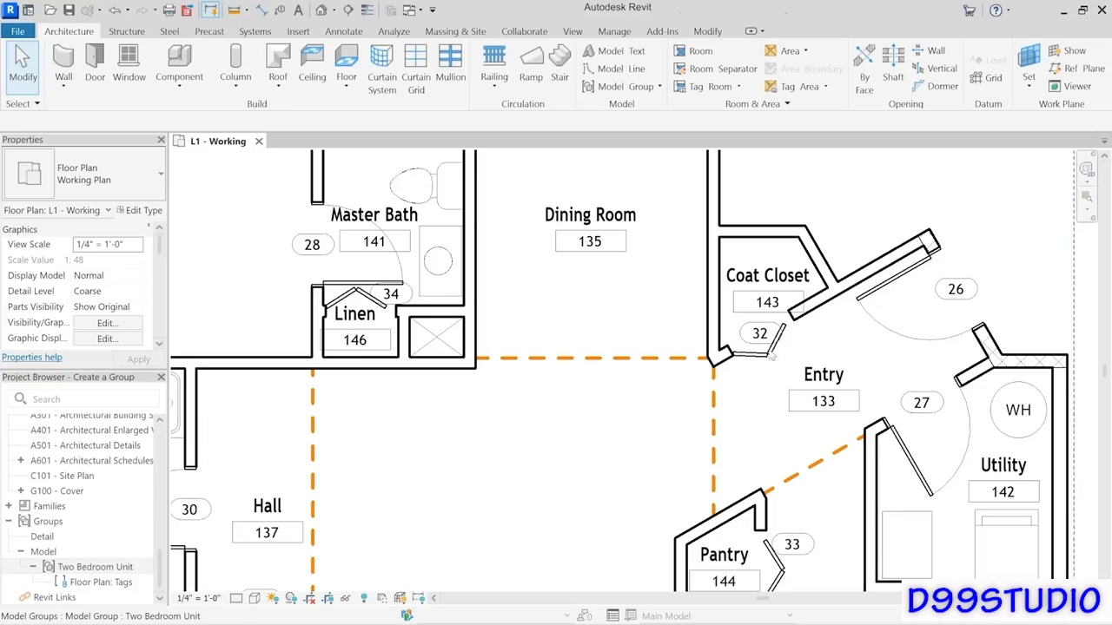
{"action": "scroll", "coordinate": [771, 354], "scroll_direction": "down", "scroll_amount": 5}
{"action": "scroll", "coordinate": [663, 412], "scroll_direction": "up", "scroll_amount": 2}
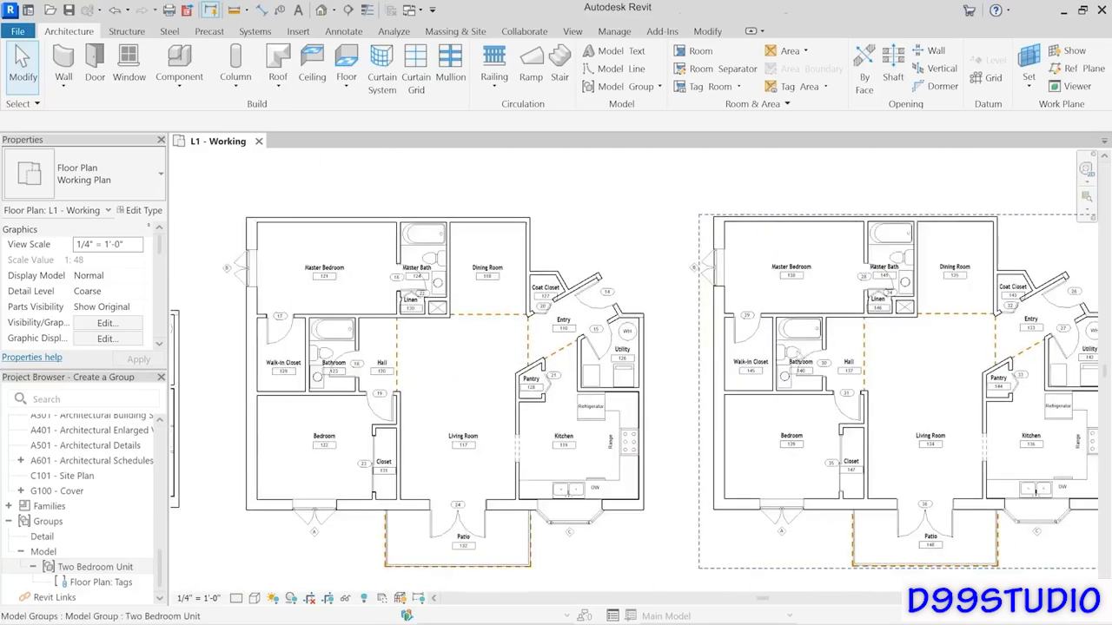
{"action": "scroll", "coordinate": [808, 352], "scroll_direction": "down", "scroll_amount": 2}
{"action": "middle_click_drag", "start_coordinate": [686, 387], "coordinate": [740, 380]}
{"action": "scroll", "coordinate": [740, 380], "scroll_direction": "down", "scroll_amount": 1}
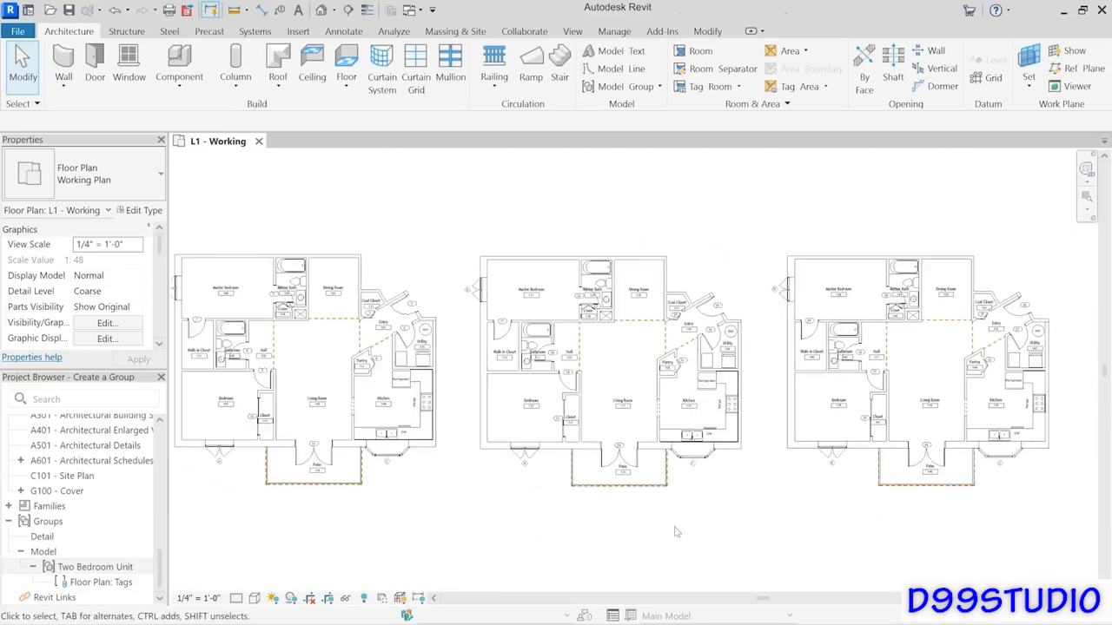
{"action": "middle_click_drag", "start_coordinate": [677, 531], "coordinate": [702, 511]}
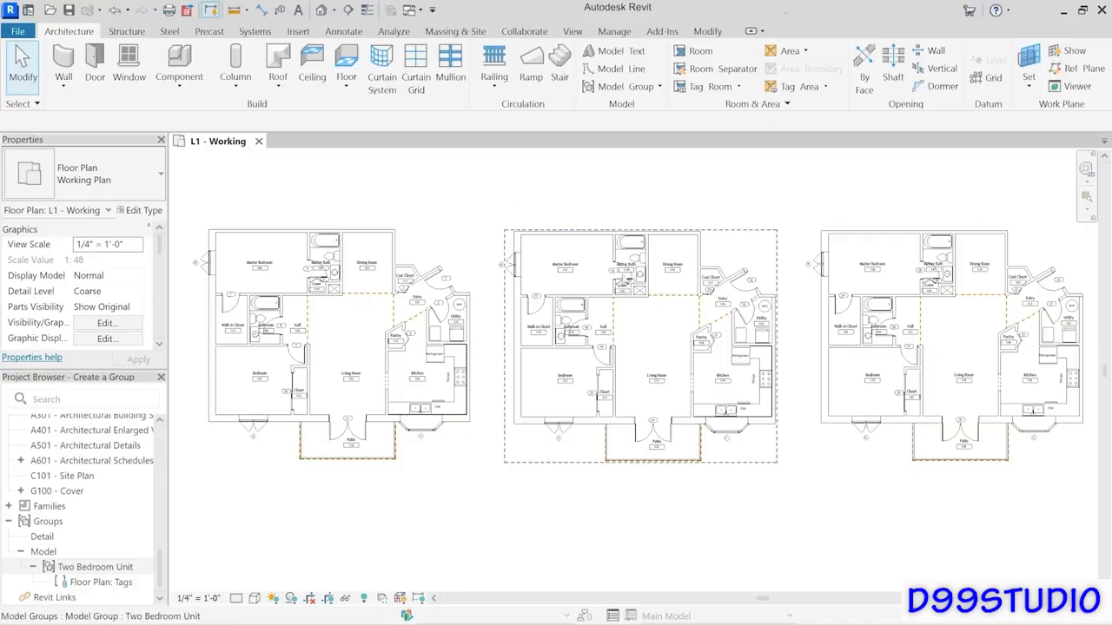
Step: Compare the Mark values of the Master Bedroom side window in the second and third units, and clear the selection
{"action": "scroll", "coordinate": [630, 274], "scroll_direction": "up", "scroll_amount": 3}
{"action": "scroll", "coordinate": [631, 274], "scroll_direction": "up", "scroll_amount": 2}
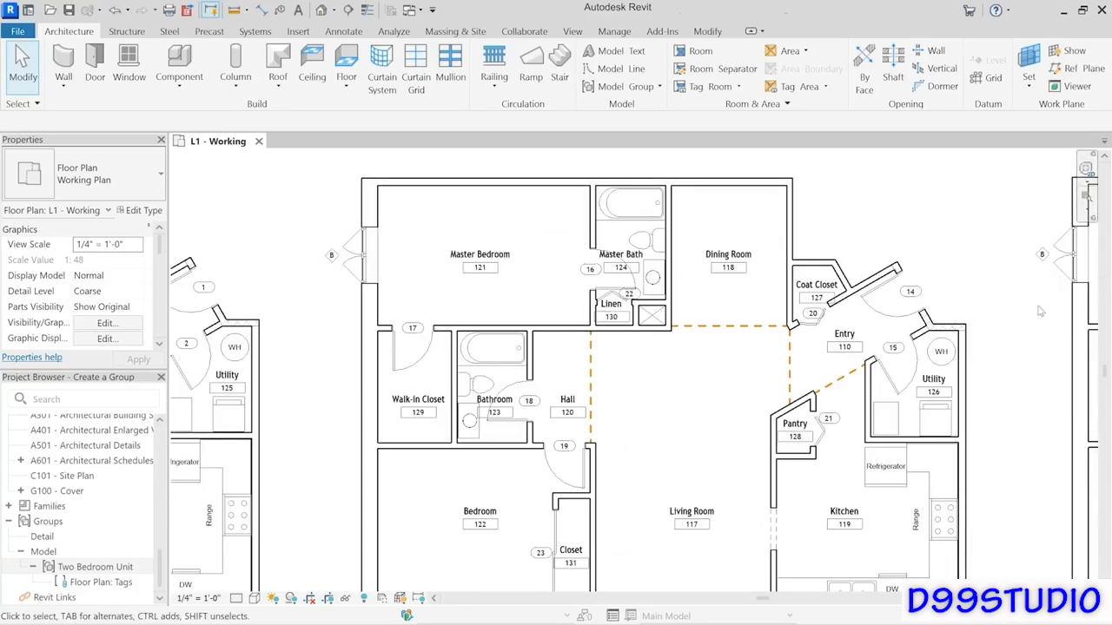
{"action": "middle_click_drag", "start_coordinate": [1039, 312], "coordinate": [949, 318]}
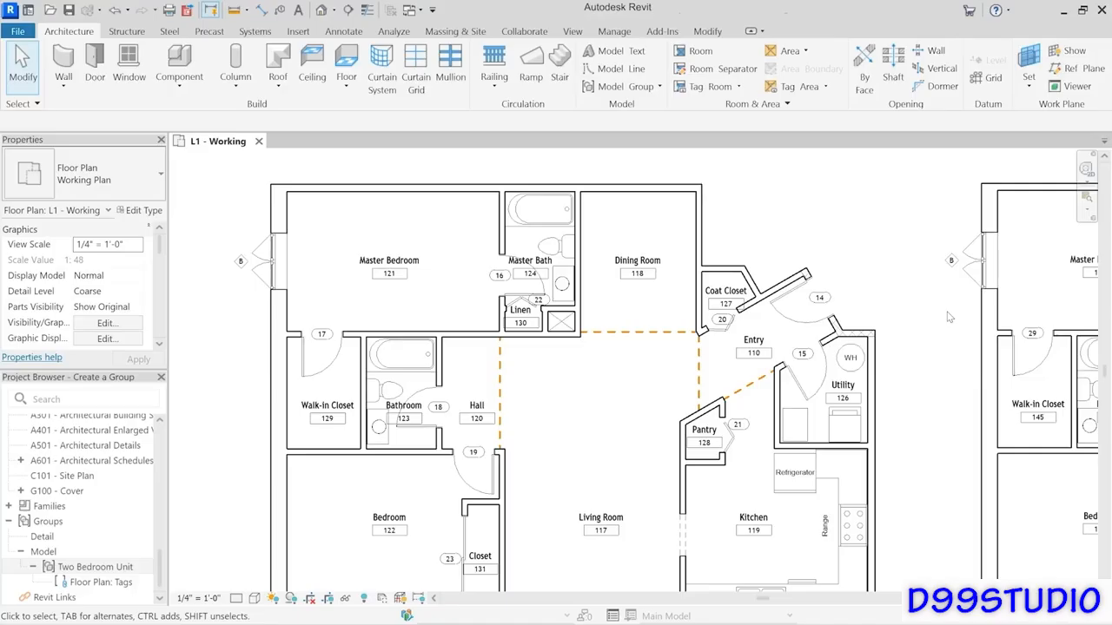
{"action": "key", "text": "Tab"}
{"action": "left_click", "coordinate": [259, 284]}
{"action": "scroll", "coordinate": [145, 303], "scroll_direction": "down", "scroll_amount": 6}
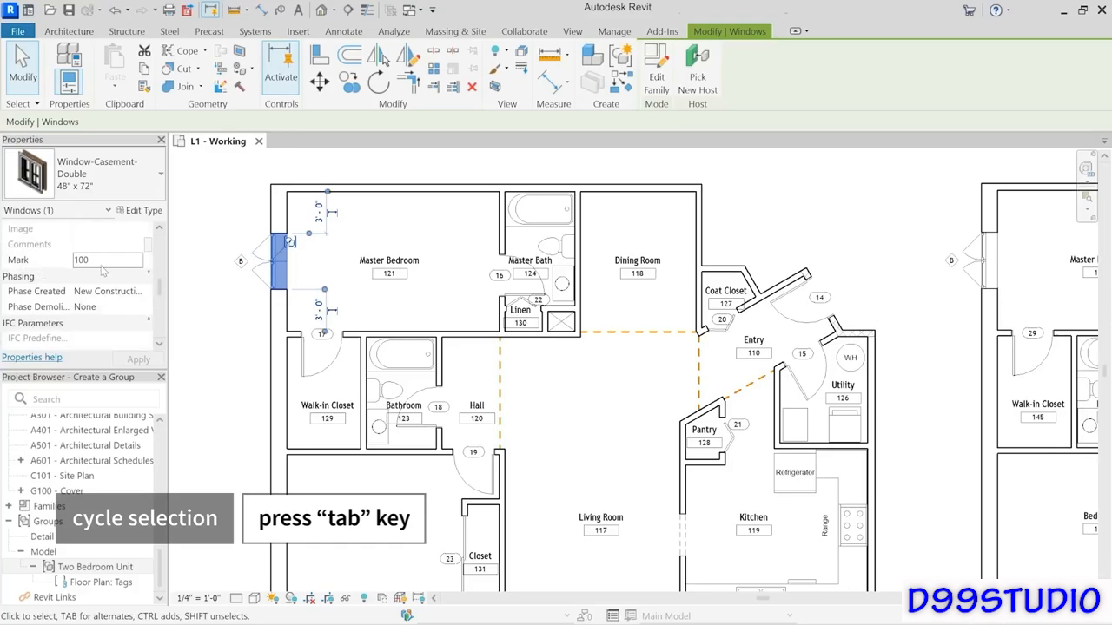
{"action": "left_click", "coordinate": [971, 282]}
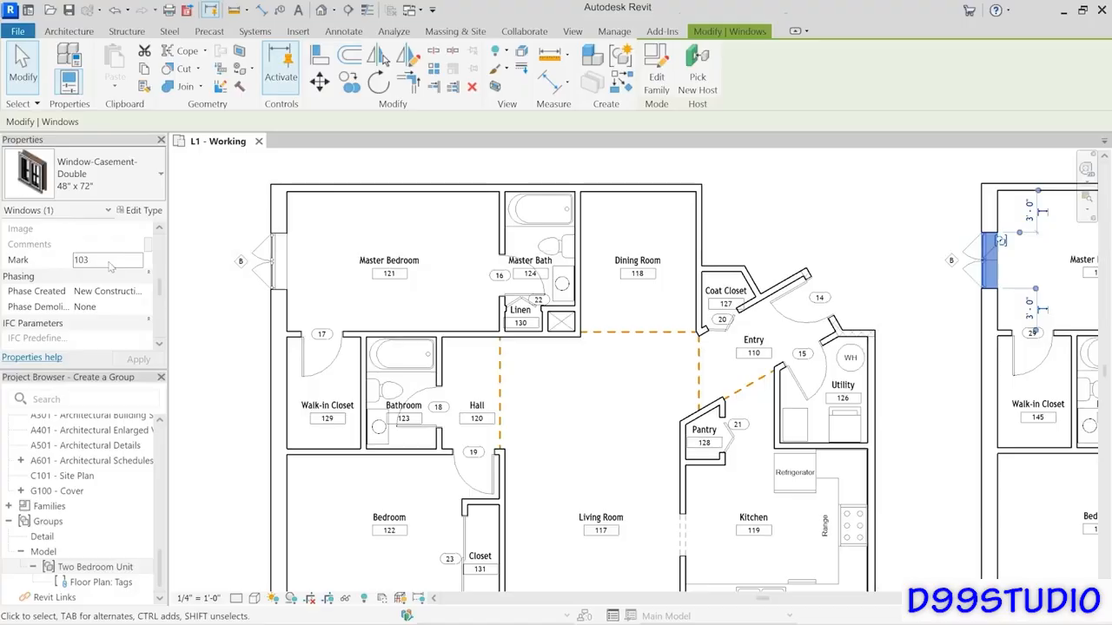
{"action": "left_click", "coordinate": [471, 166]}
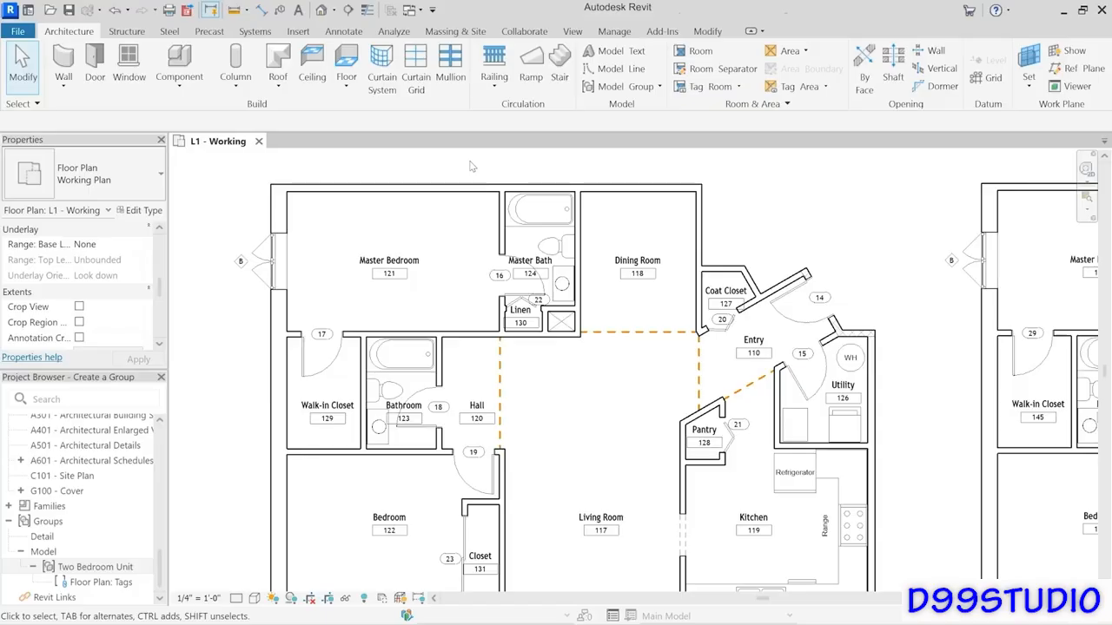
Step: Check the Type Mark in the Master Bedroom window's type properties, and close them without changes
{"action": "left_click", "coordinate": [263, 270]}
{"action": "left_click", "coordinate": [140, 210]}
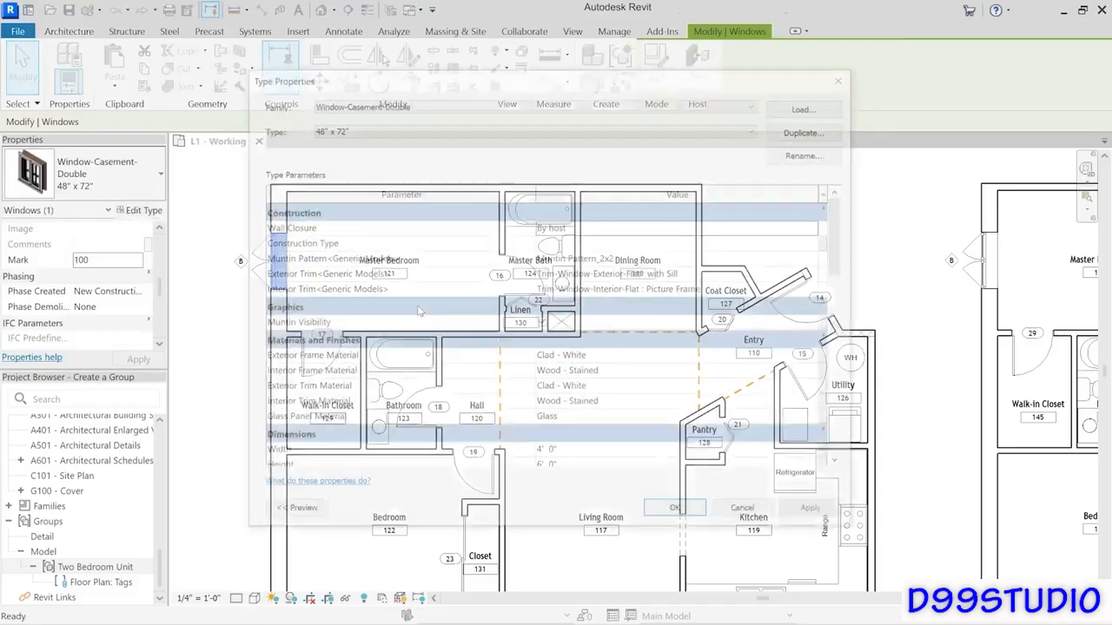
{"action": "scroll", "coordinate": [657, 417], "scroll_direction": "down", "scroll_amount": 11}
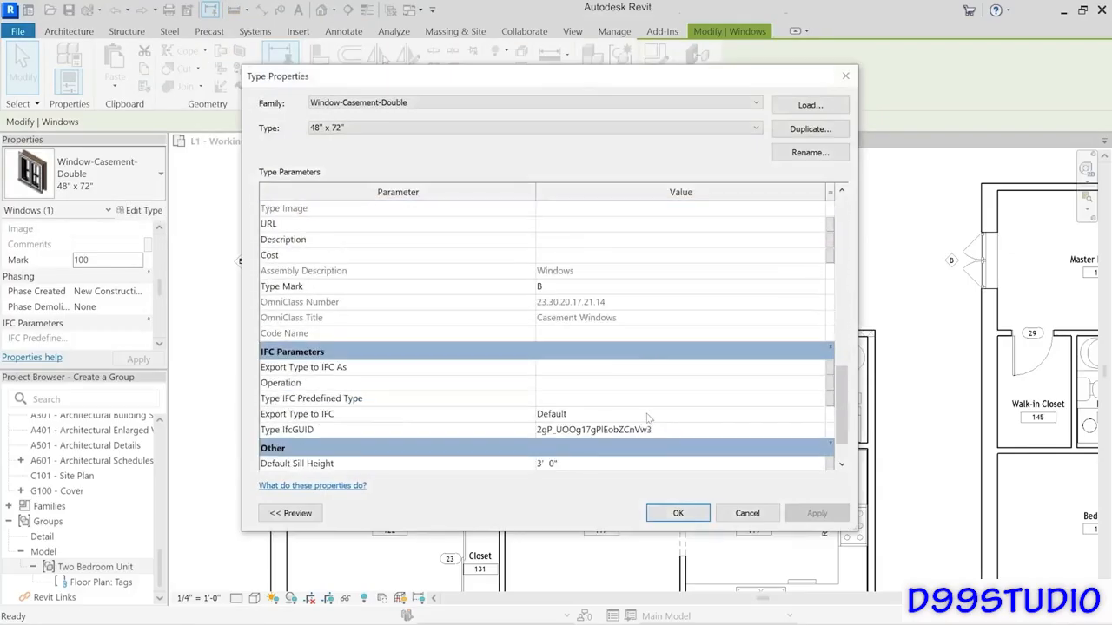
{"action": "left_click", "coordinate": [556, 287]}
{"action": "left_click", "coordinate": [747, 512]}
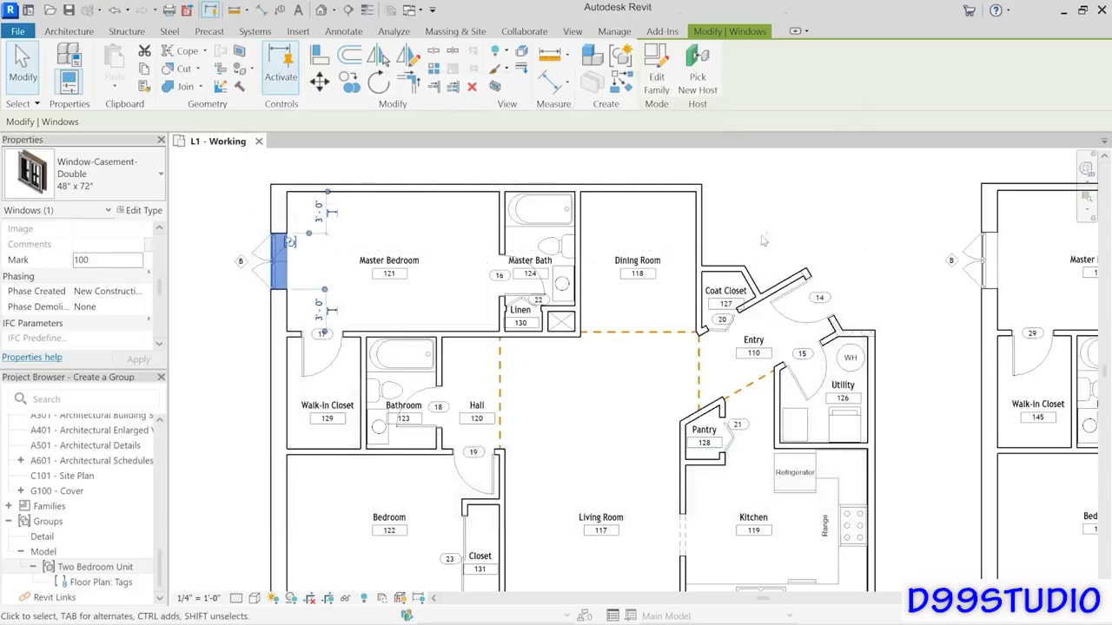
{"action": "left_click", "coordinate": [762, 241]}
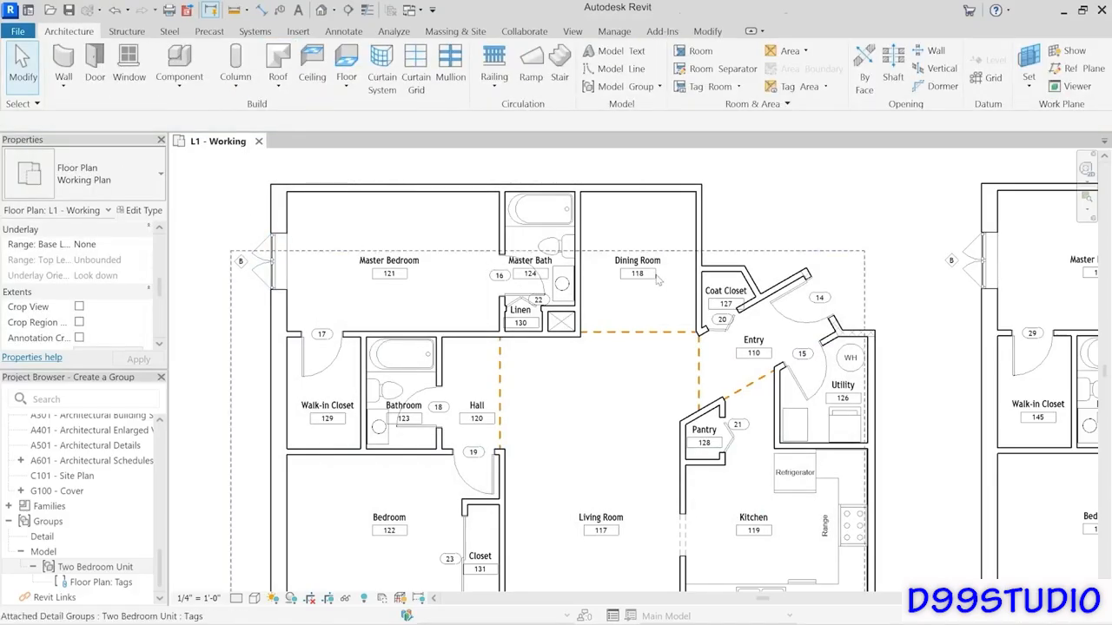
Step: Open the second Two Bedroom Unit instance for group editing
{"action": "scroll", "coordinate": [747, 260], "scroll_direction": "down", "scroll_amount": 4}
{"action": "middle_click_drag", "start_coordinate": [747, 307], "coordinate": [736, 269]}
{"action": "scroll", "coordinate": [703, 282], "scroll_direction": "up", "scroll_amount": 1}
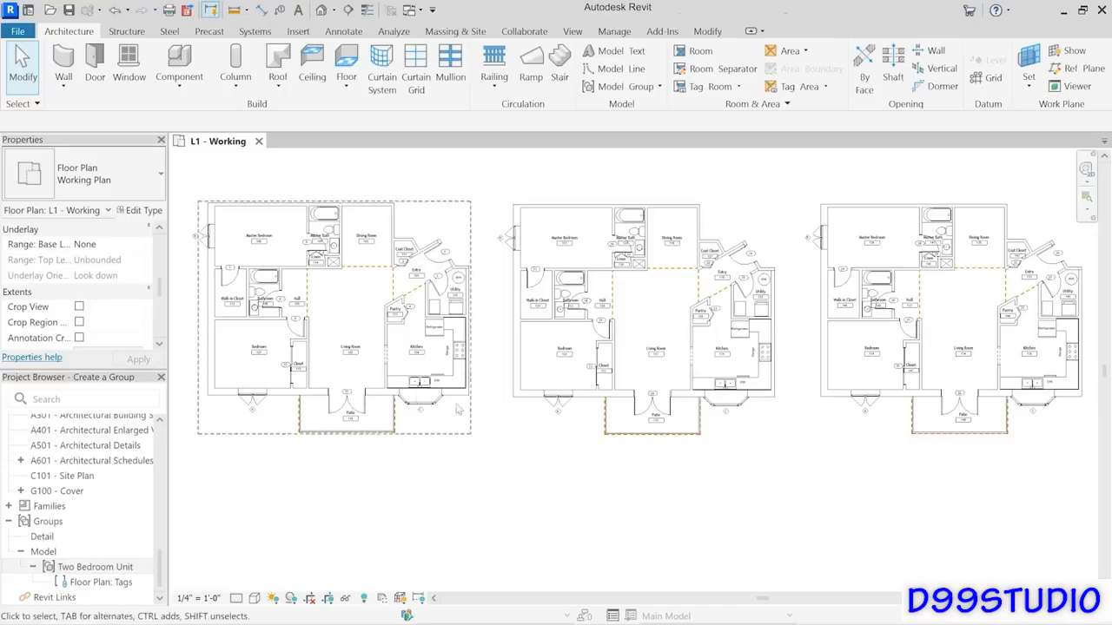
{"action": "left_click", "coordinate": [528, 397]}
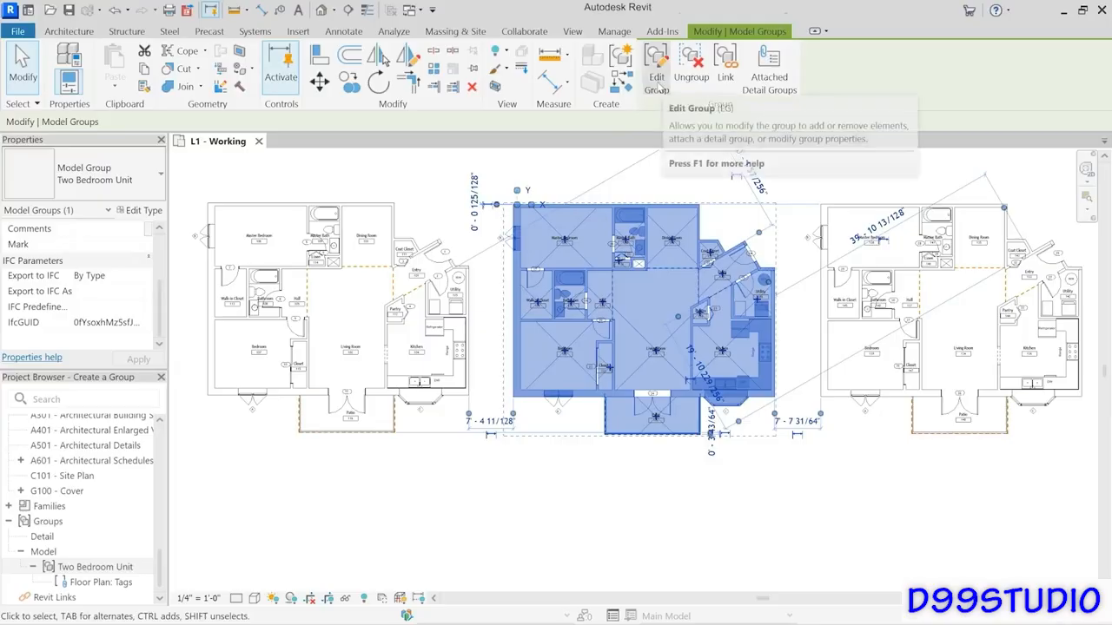
{"action": "left_click", "coordinate": [657, 81]}
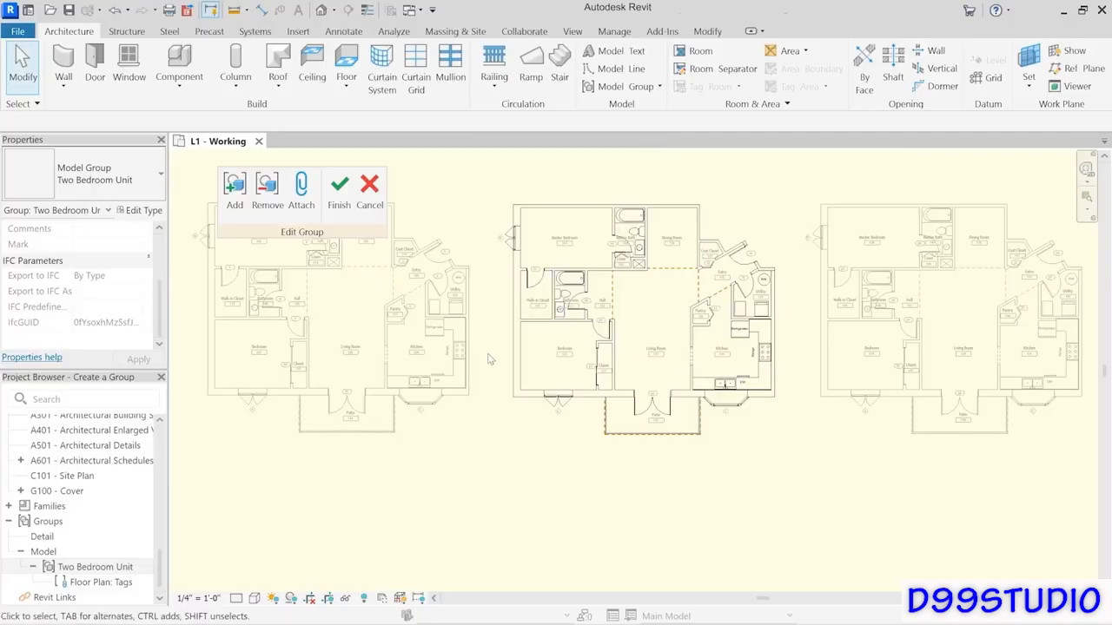
Step: Copy the Master Bedroom side window straight down the same exterior wall to the Bedroom, and finish editing the group
{"action": "left_click", "coordinate": [512, 237]}
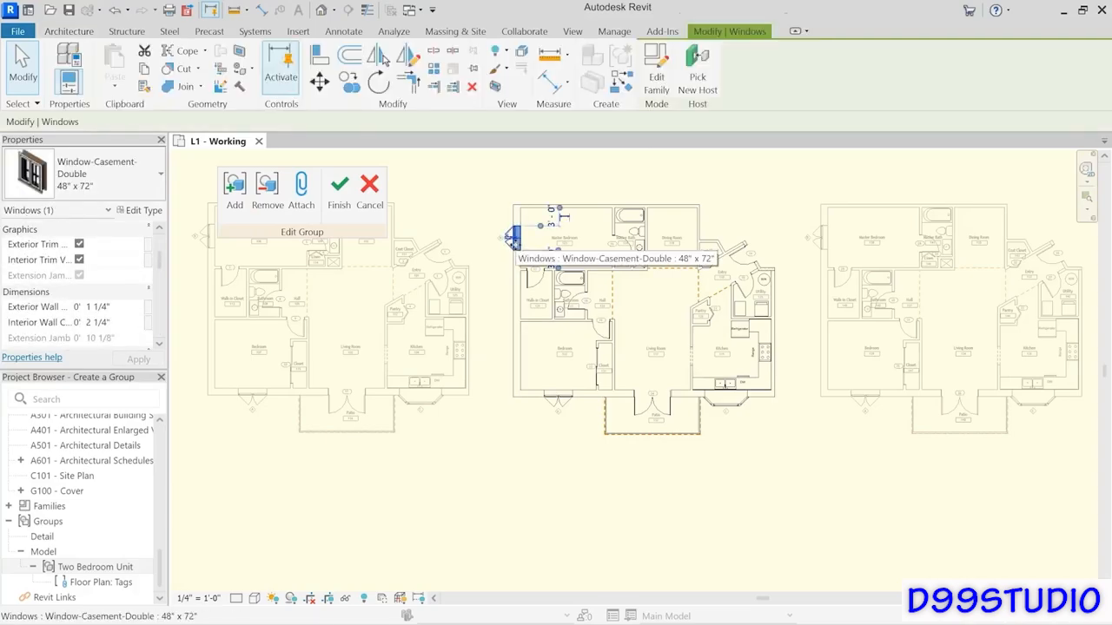
{"action": "key", "text": "c"}
{"action": "key", "text": "o"}
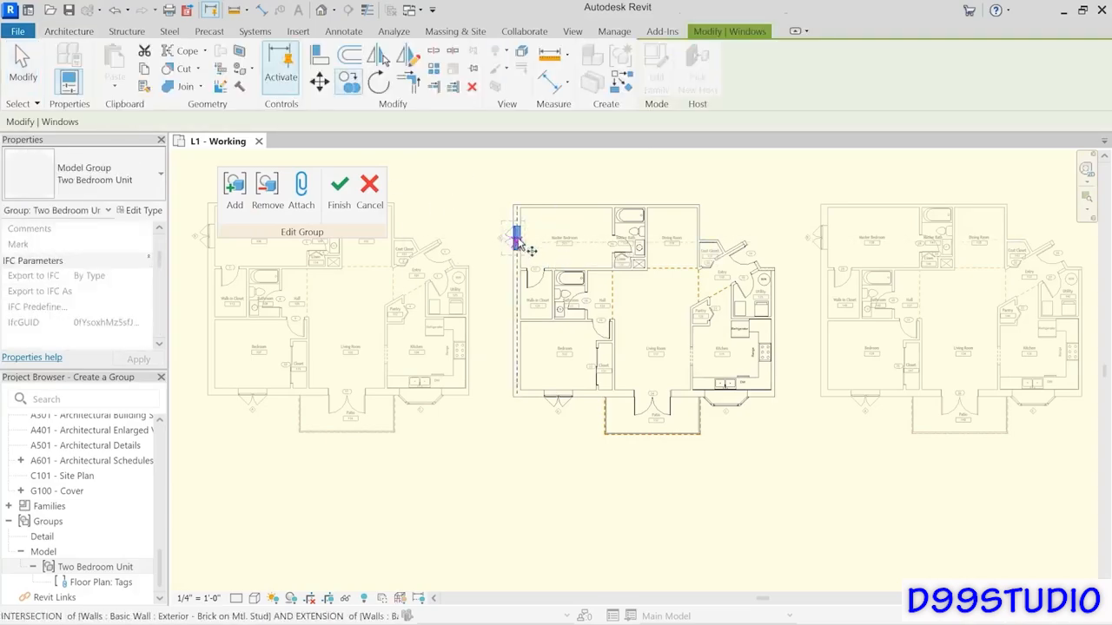
{"action": "left_click", "coordinate": [521, 361]}
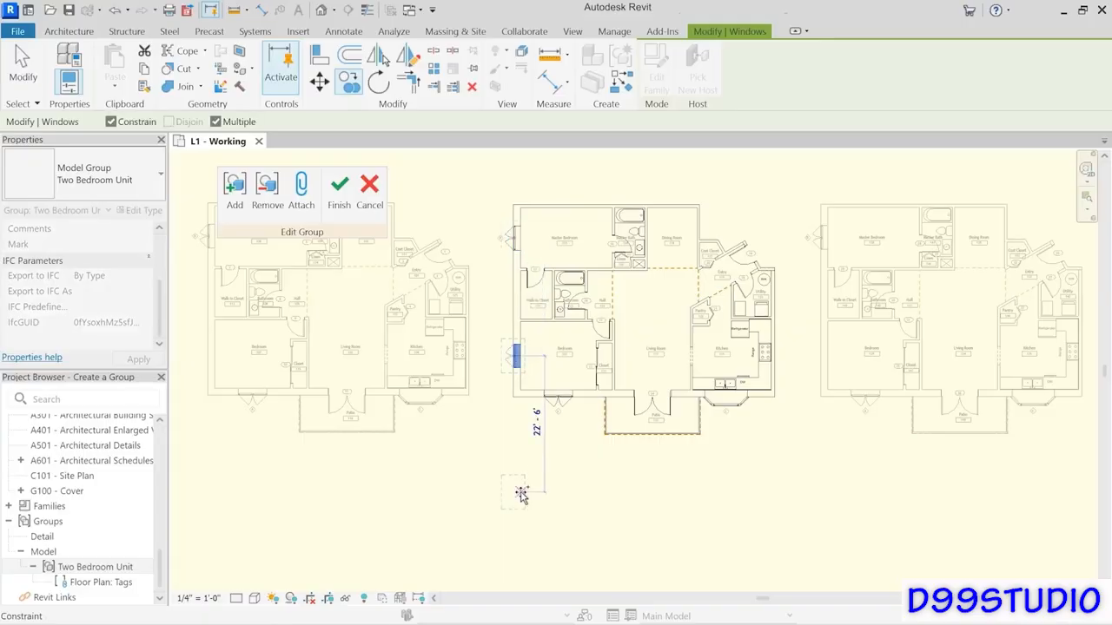
{"action": "key", "text": "Escape"}
{"action": "key", "text": "Escape"}
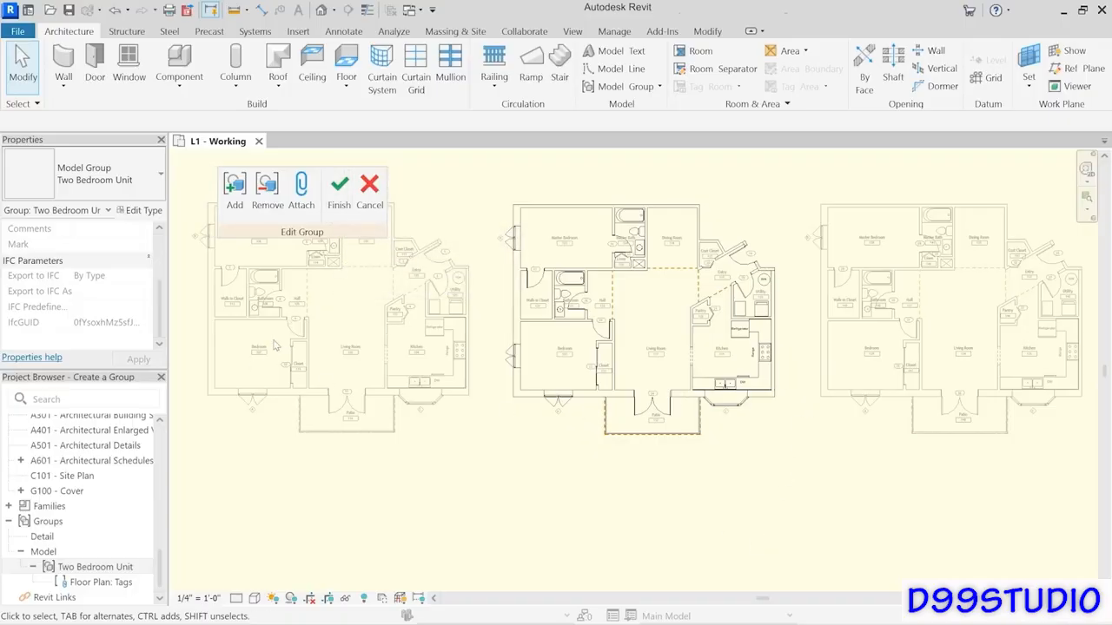
{"action": "left_click", "coordinate": [339, 214]}
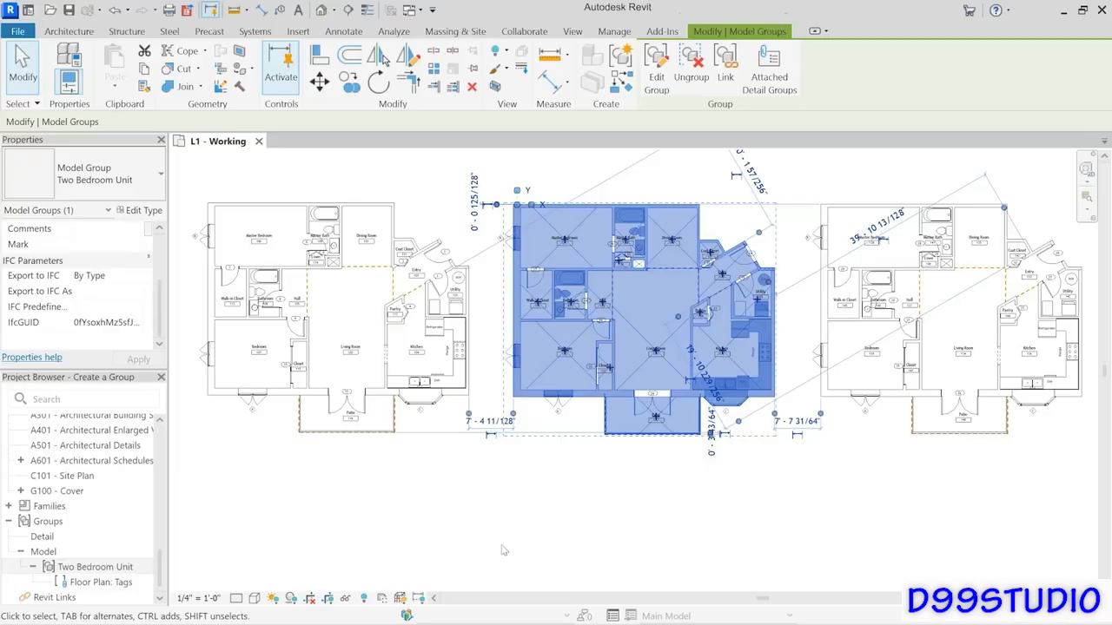
{"action": "left_click", "coordinate": [501, 546]}
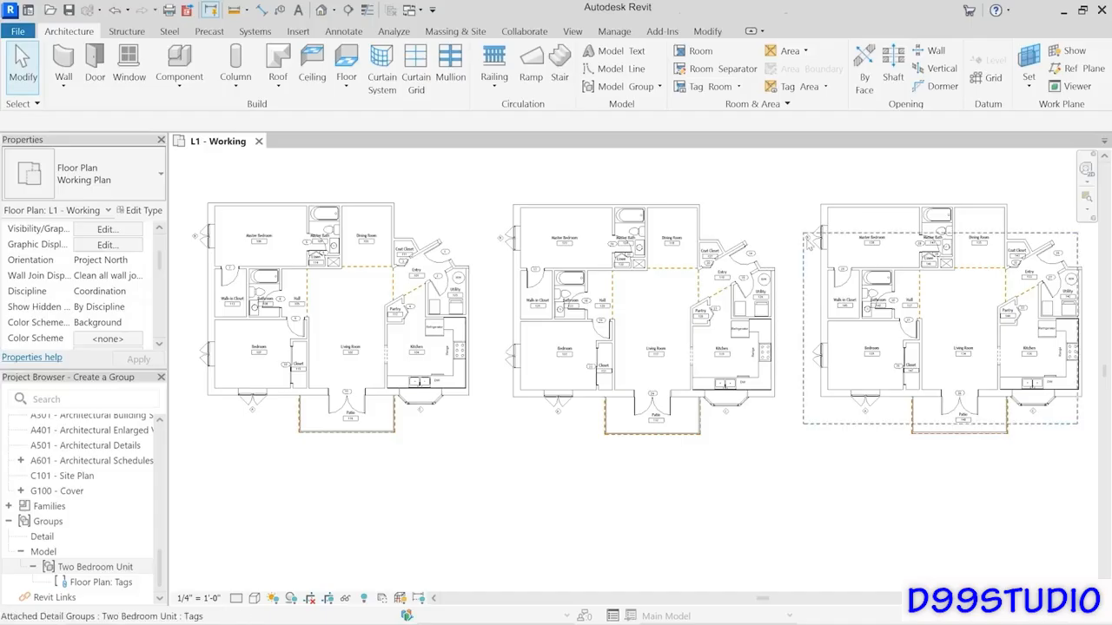
Step: Edit the third unit's attached Tags group, tag the new Bedroom side window without a leader, and finish the group edit
{"action": "left_click", "coordinate": [806, 237]}
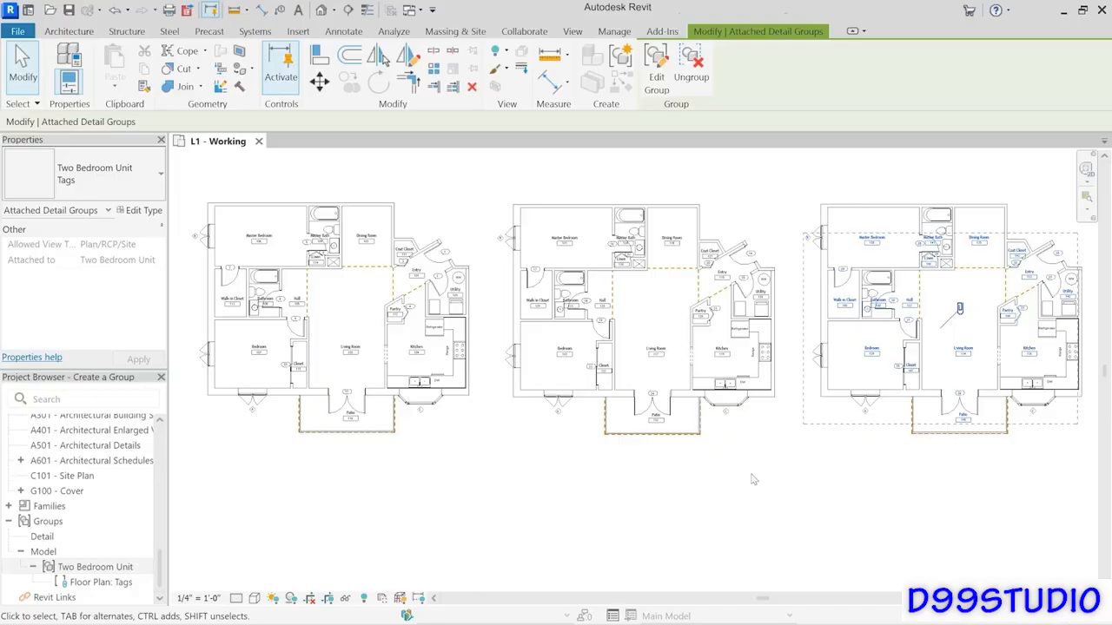
{"action": "left_click", "coordinate": [656, 77]}
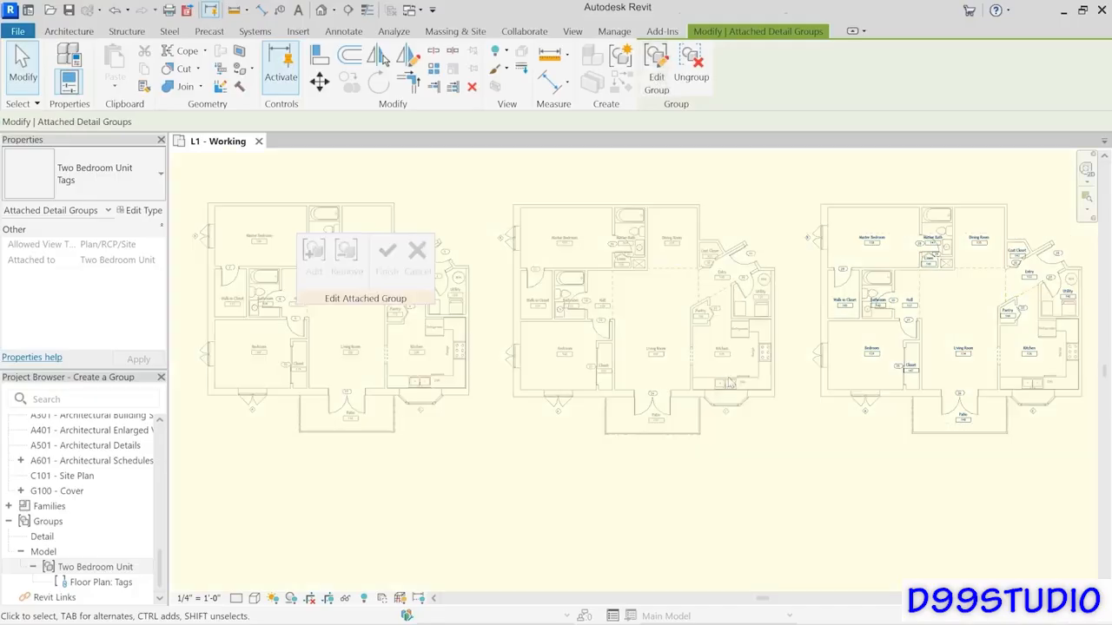
{"action": "left_click", "coordinate": [279, 11]}
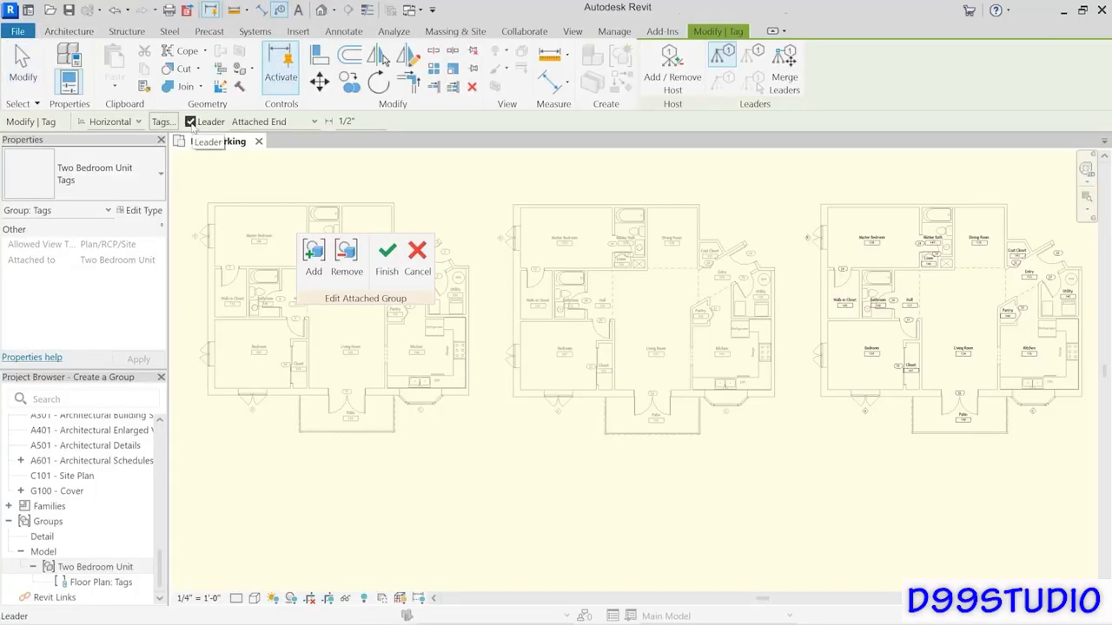
{"action": "left_click", "coordinate": [190, 122]}
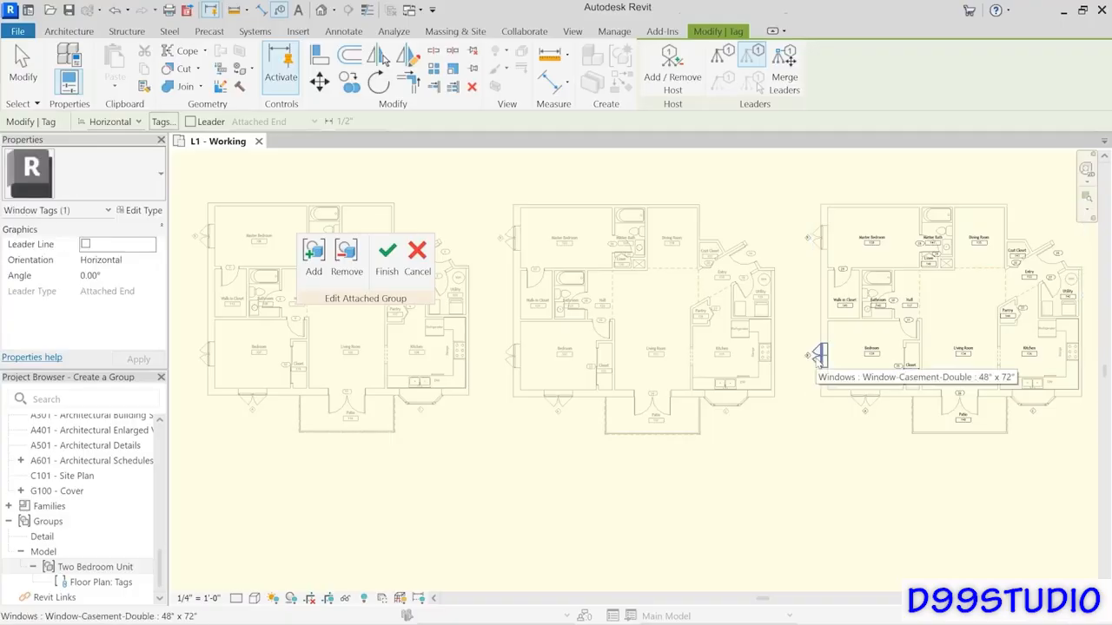
{"action": "left_click", "coordinate": [816, 358]}
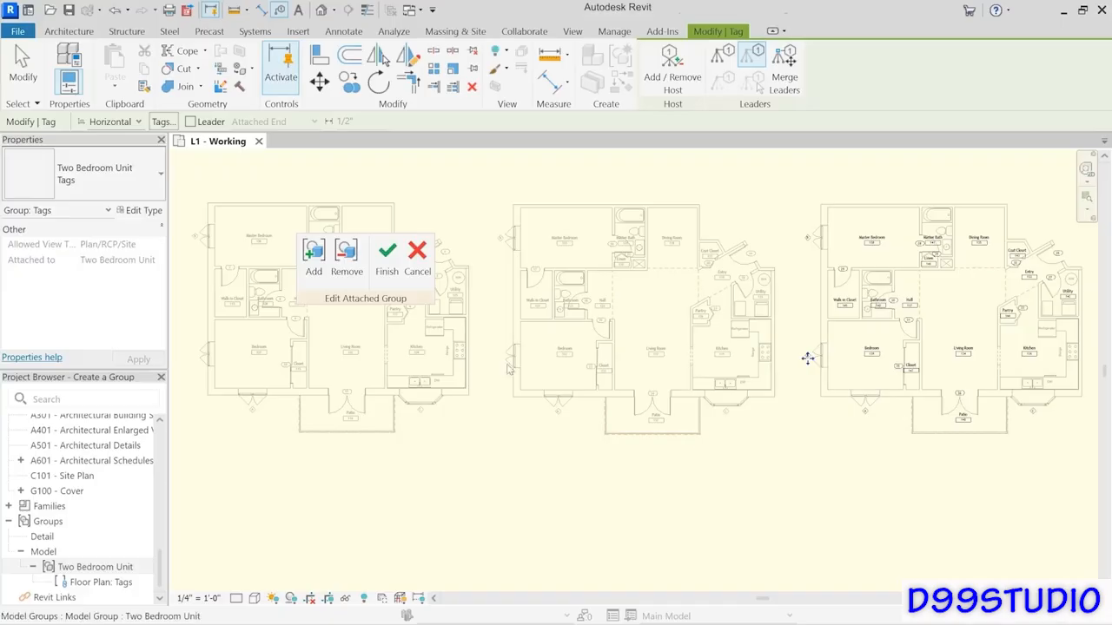
{"action": "left_click", "coordinate": [387, 260]}
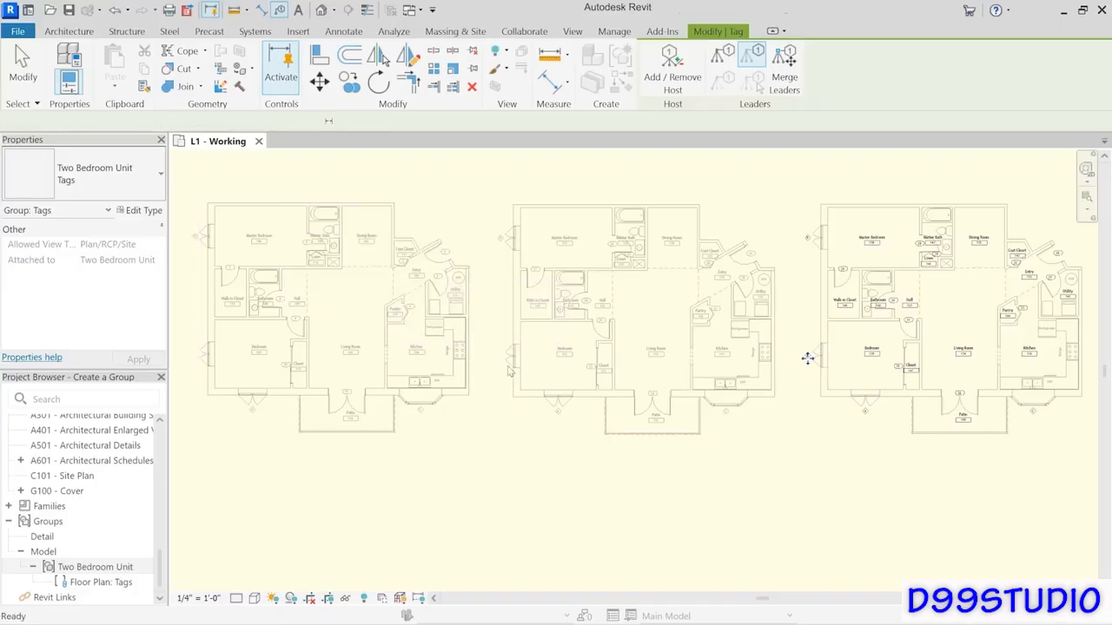
{"action": "left_click", "coordinate": [272, 456]}
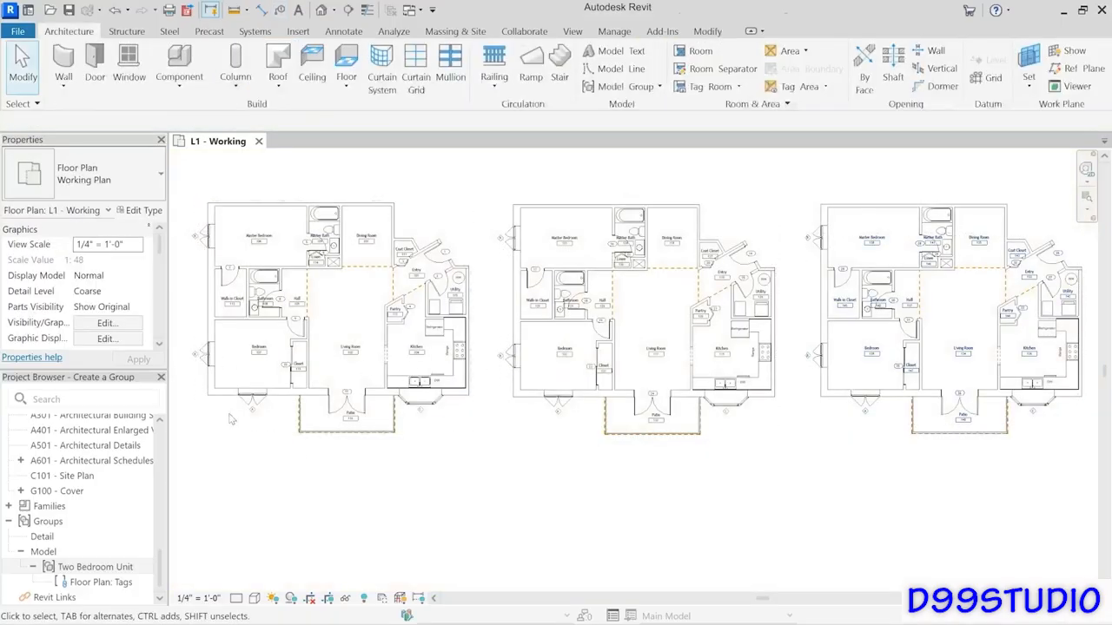
Step: Duplicate the first unit's model group type as Two Bedroom Unit (Alternate Windows) and apply it to that unit
{"action": "middle_click_drag", "start_coordinate": [334, 391], "coordinate": [412, 399]}
{"action": "scroll", "coordinate": [409, 398], "scroll_direction": "up", "scroll_amount": 4}
{"action": "scroll", "coordinate": [409, 397], "scroll_direction": "down", "scroll_amount": 3}
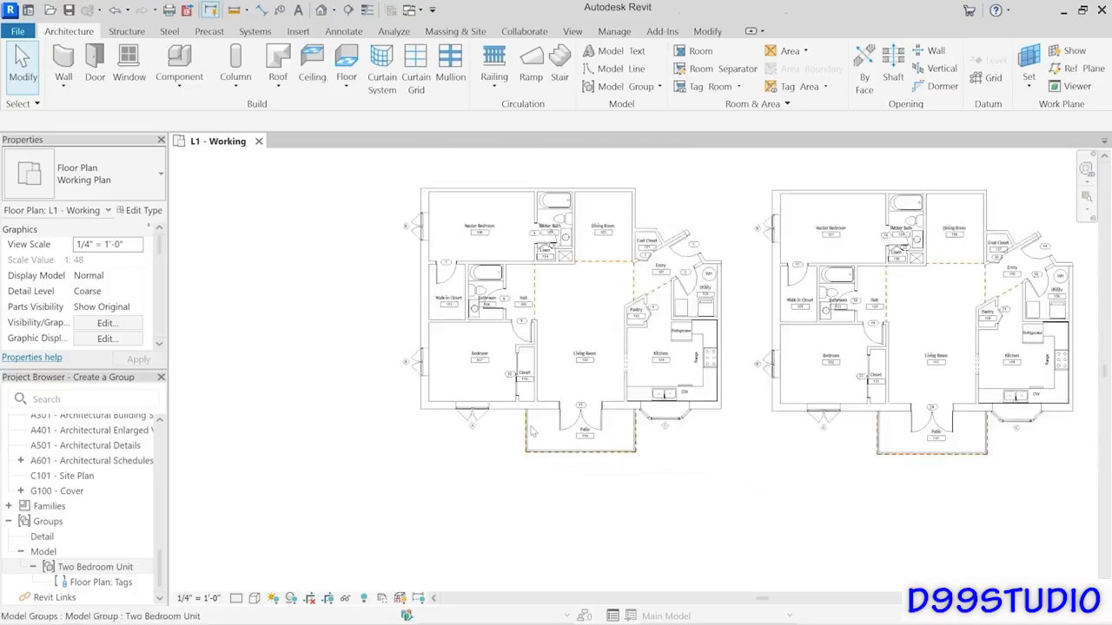
{"action": "middle_click_drag", "start_coordinate": [640, 472], "coordinate": [536, 471]}
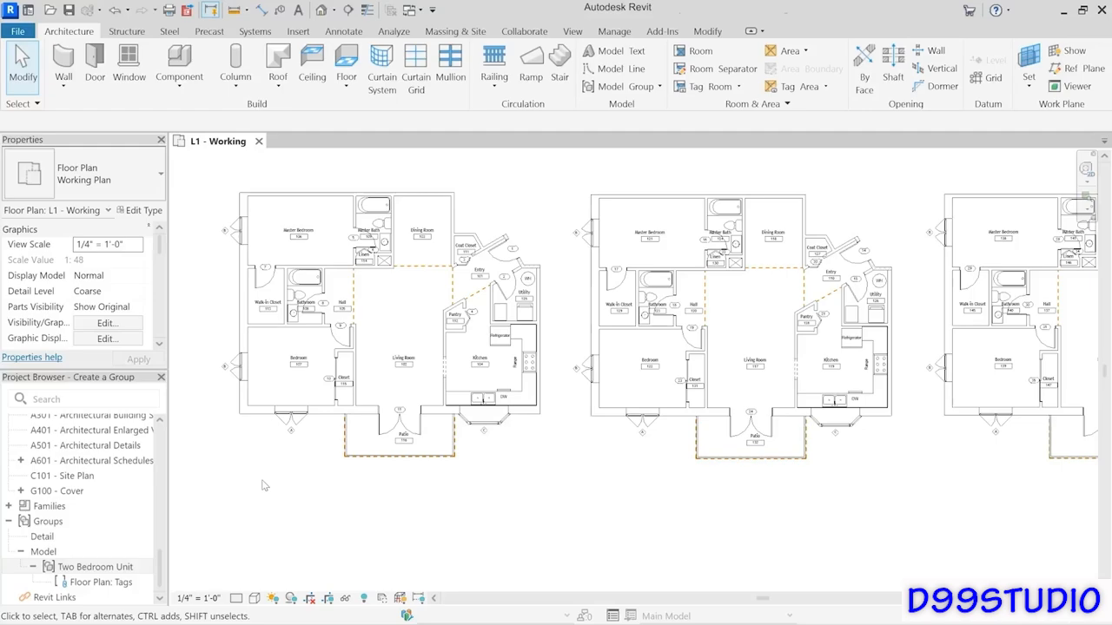
{"action": "left_click", "coordinate": [320, 402]}
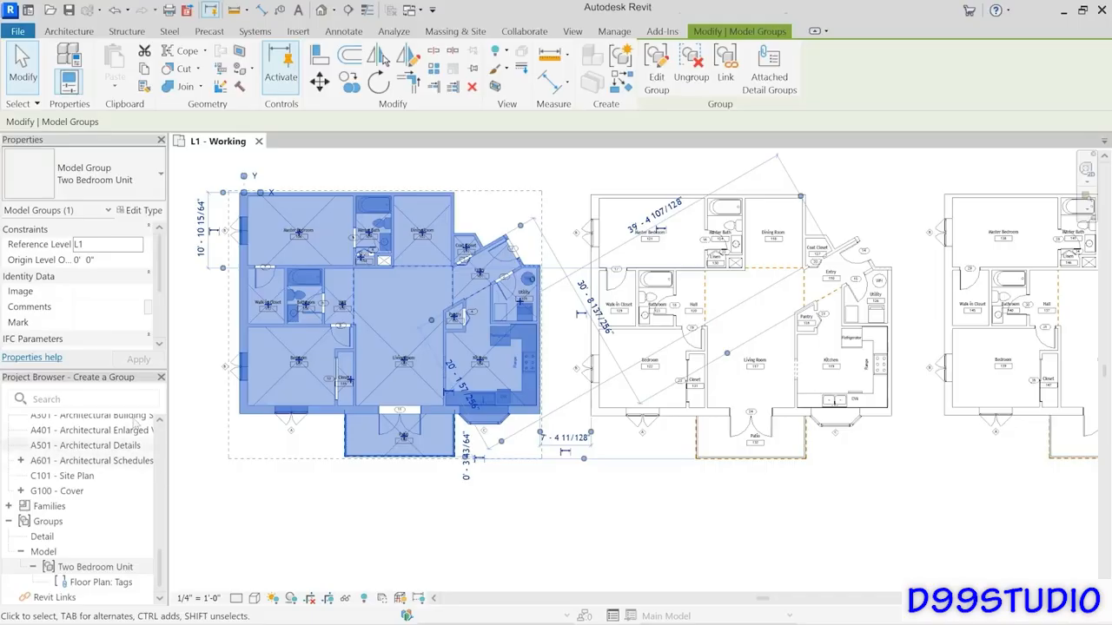
{"action": "left_click", "coordinate": [137, 216]}
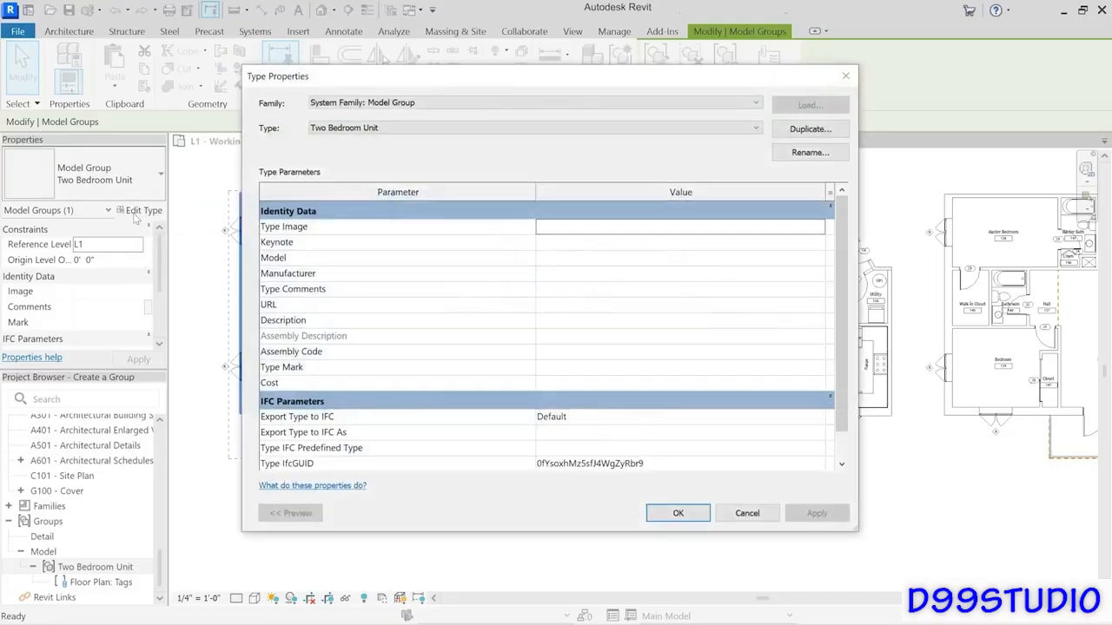
{"action": "left_click", "coordinate": [388, 128]}
{"action": "left_click", "coordinate": [389, 132]}
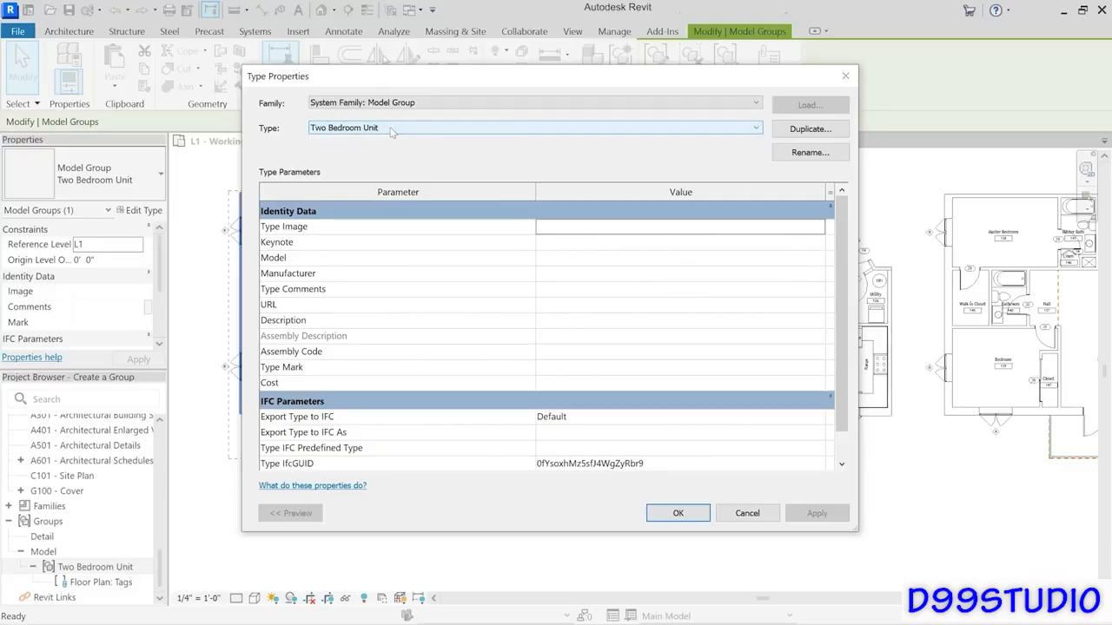
{"action": "left_click", "coordinate": [810, 128]}
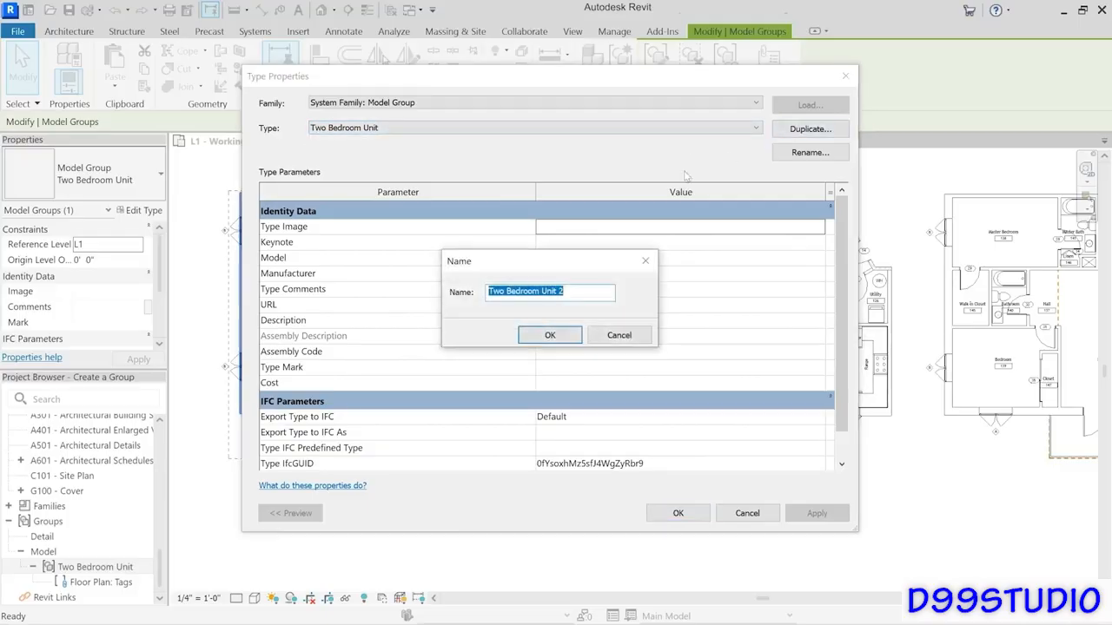
{"action": "left_click", "coordinate": [581, 291]}
{"action": "key", "text": "BackSpace"}
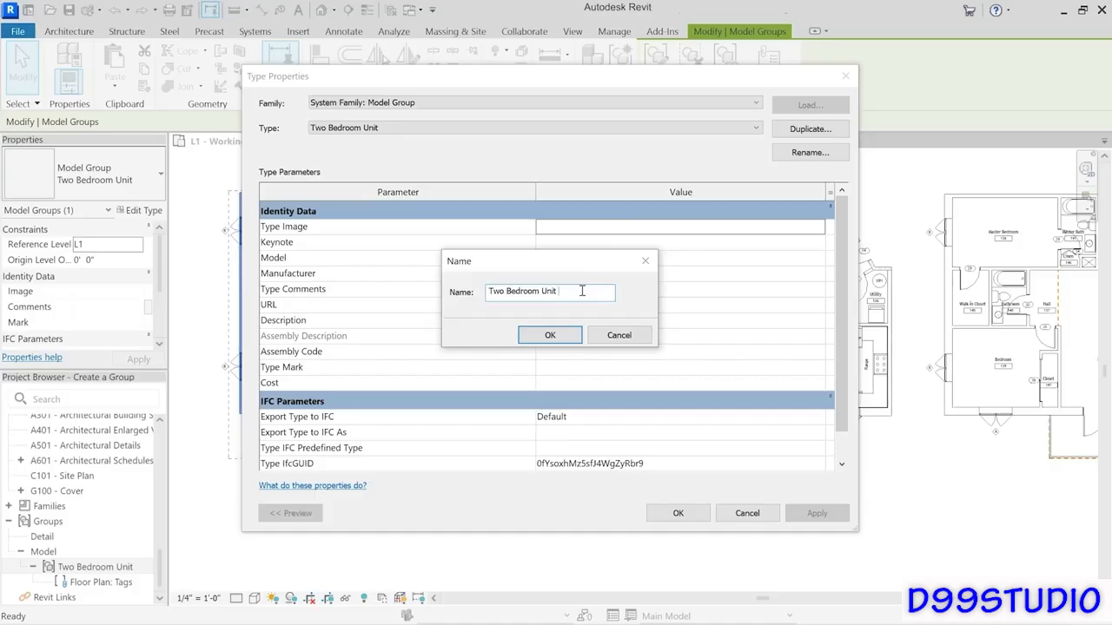
{"action": "type", "text": "(Alternate Windows)"}
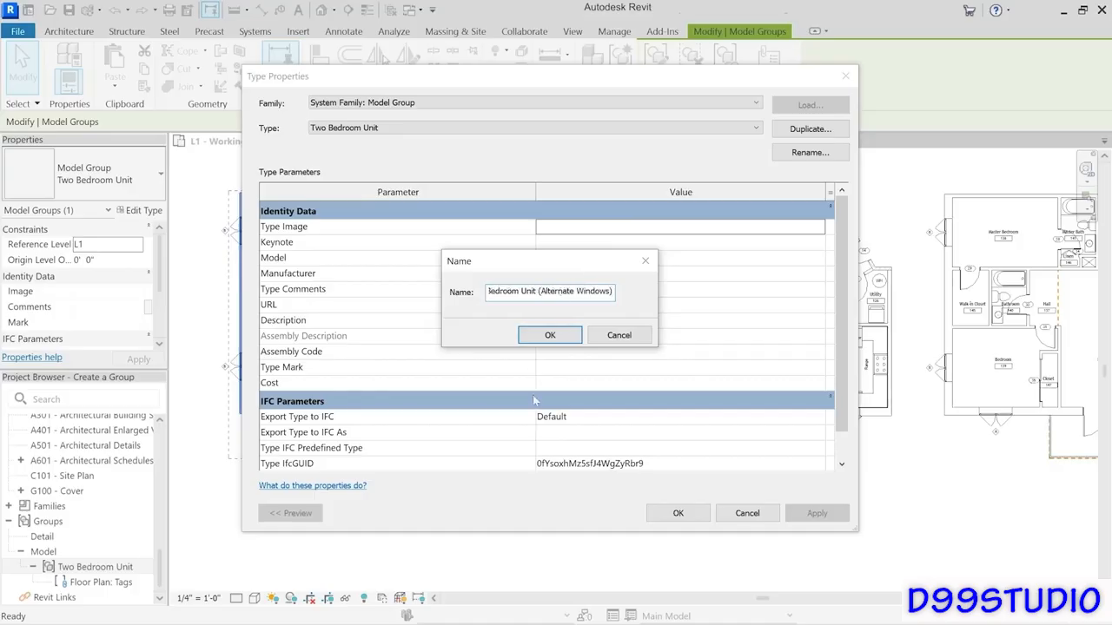
{"action": "left_click", "coordinate": [547, 335]}
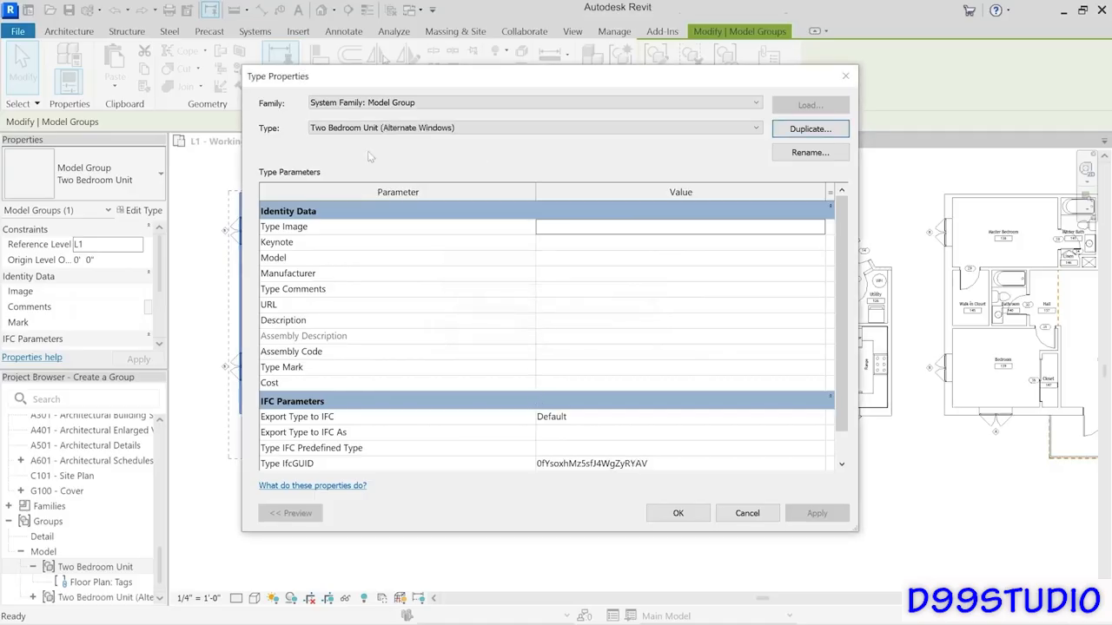
{"action": "left_click", "coordinate": [678, 513]}
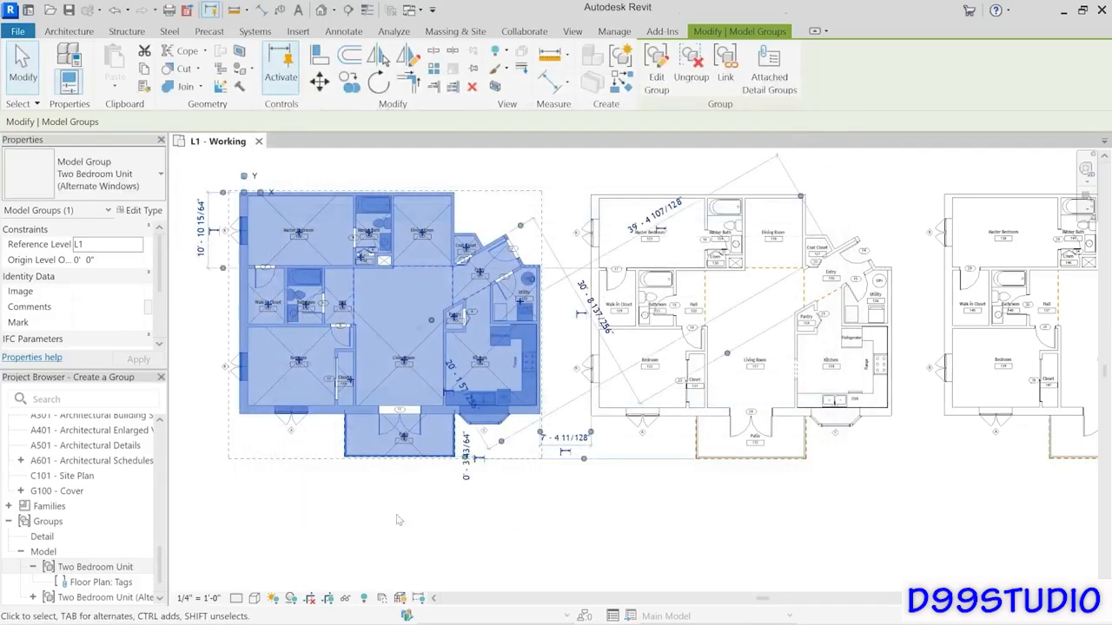
Step: Open the first unit for group editing and change its lower Bedroom window to Window-Bay-Casement-45_Degree_Angle 84" x 60" x 18"
{"action": "left_click", "coordinate": [665, 87]}
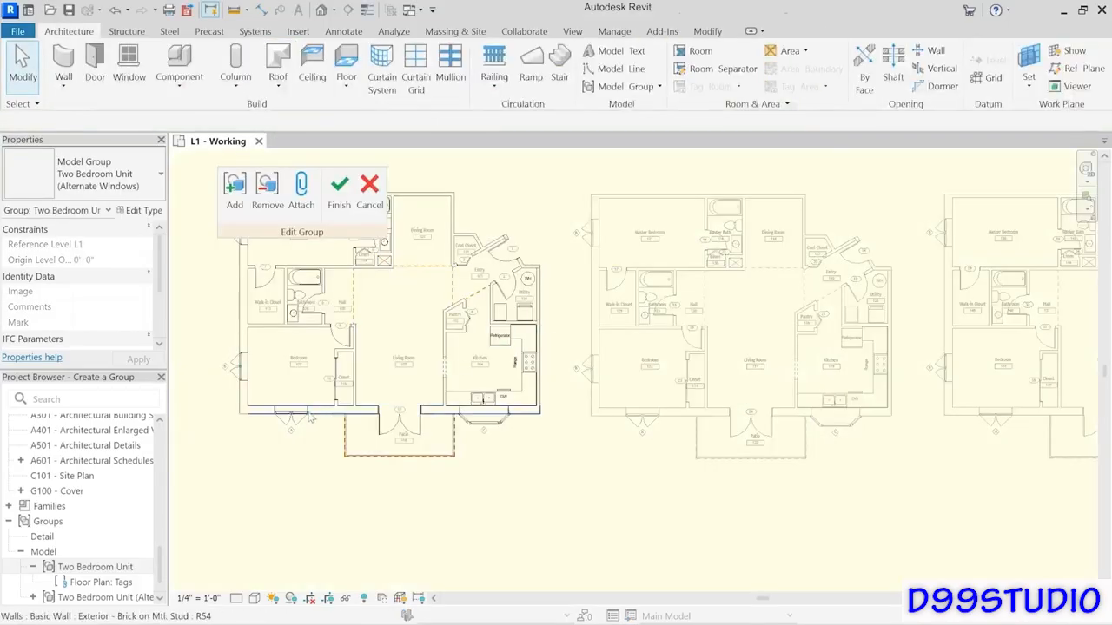
{"action": "left_click", "coordinate": [296, 418]}
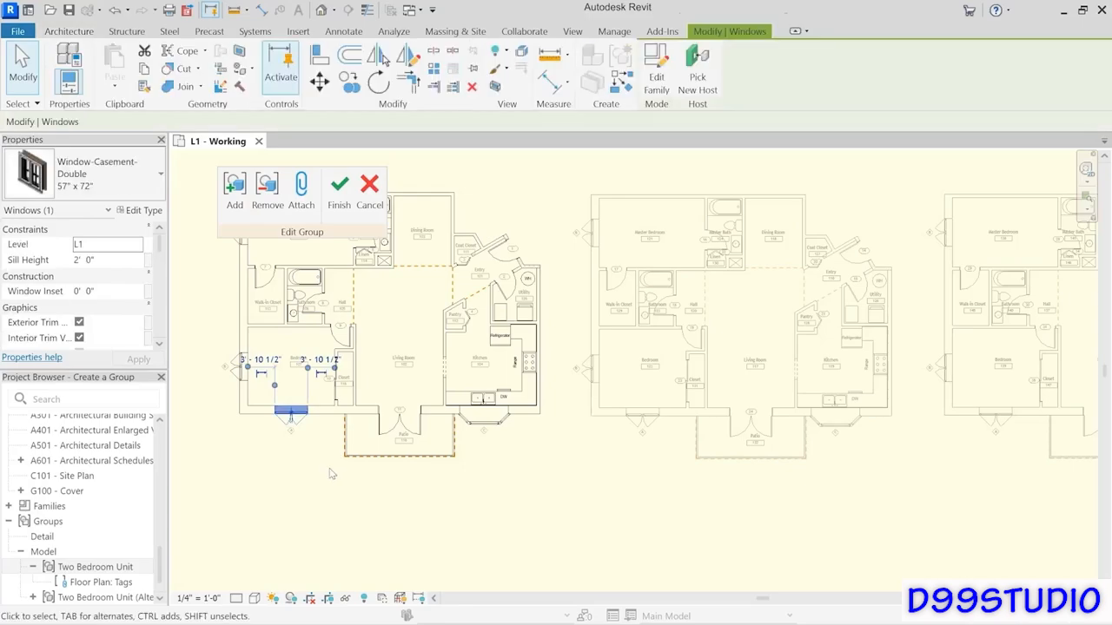
{"action": "left_click", "coordinate": [95, 173]}
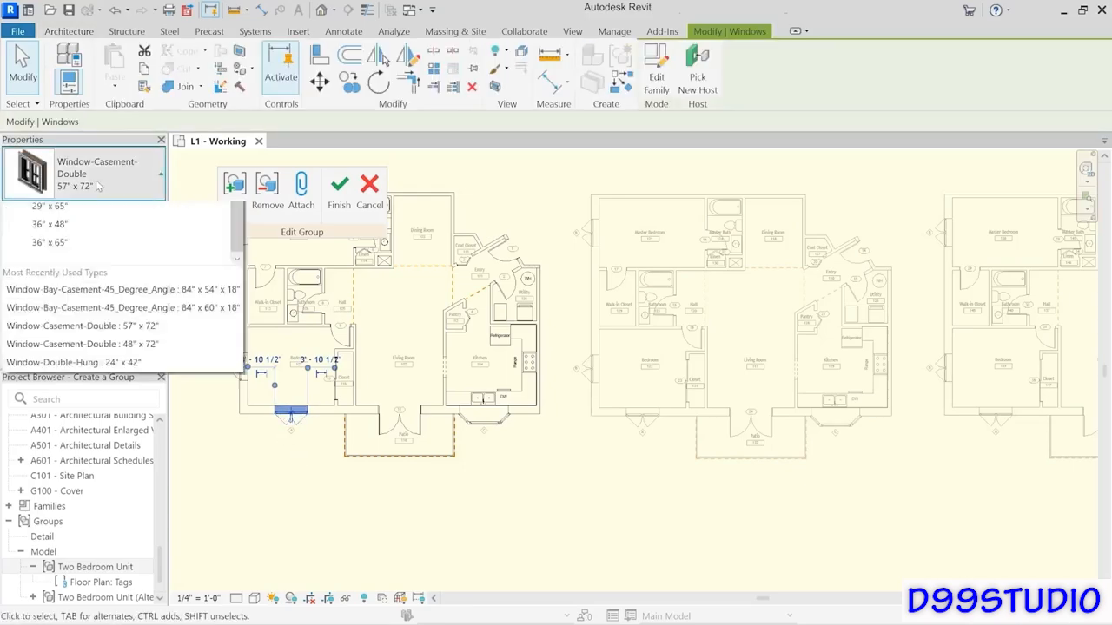
{"action": "scroll", "coordinate": [95, 250], "scroll_direction": "up", "scroll_amount": 2}
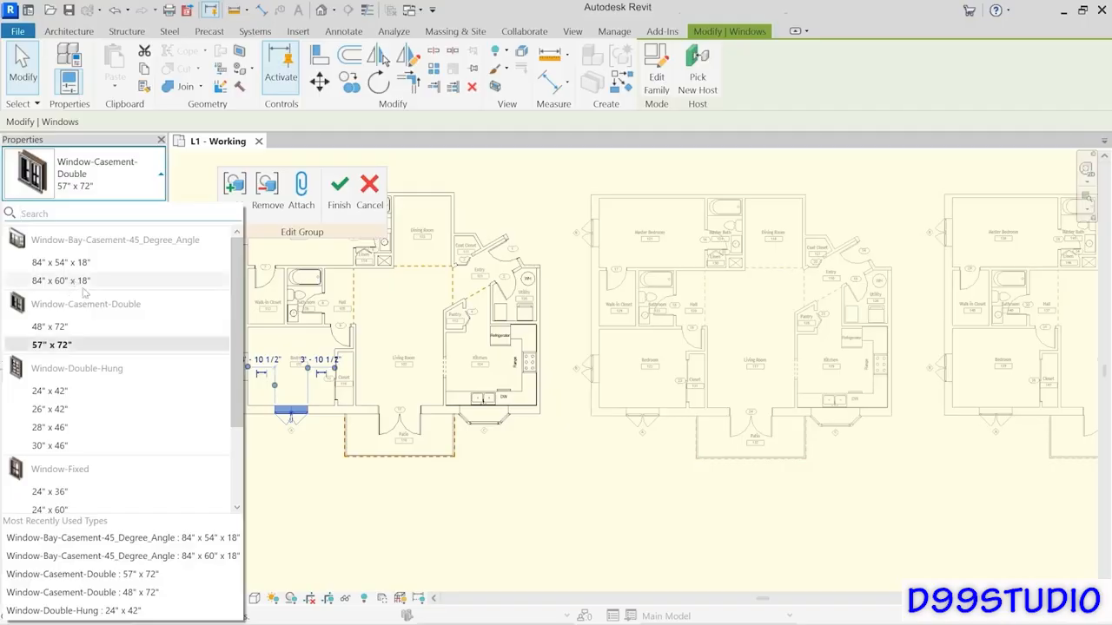
{"action": "left_click", "coordinate": [284, 456]}
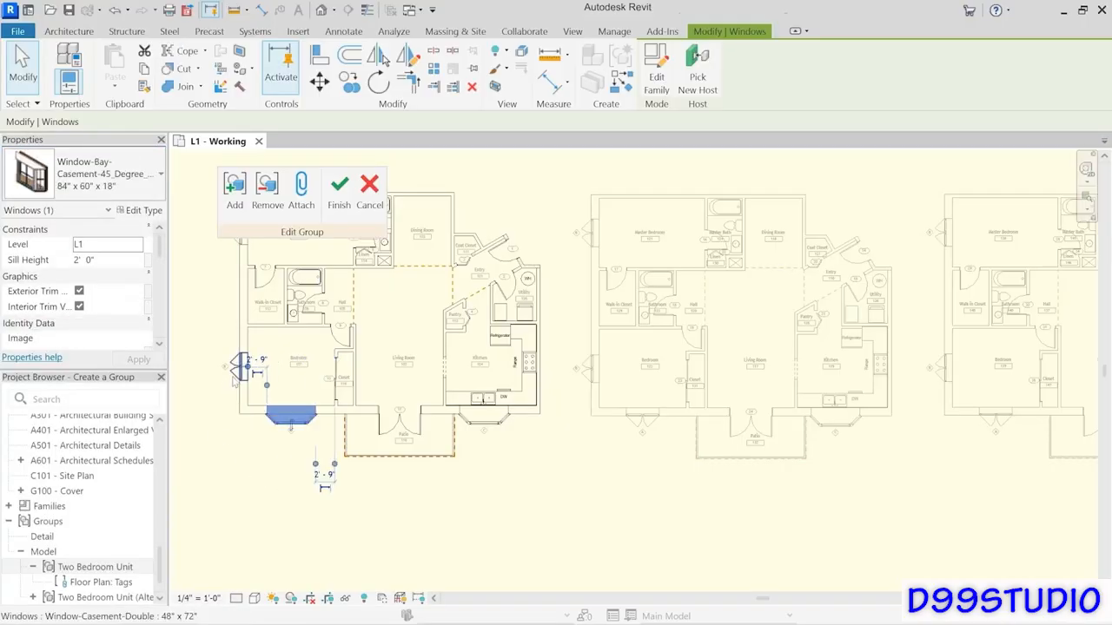
Step: Delete the Bedroom's side window in the first unit and finish editing the group
{"action": "left_click", "coordinate": [234, 384]}
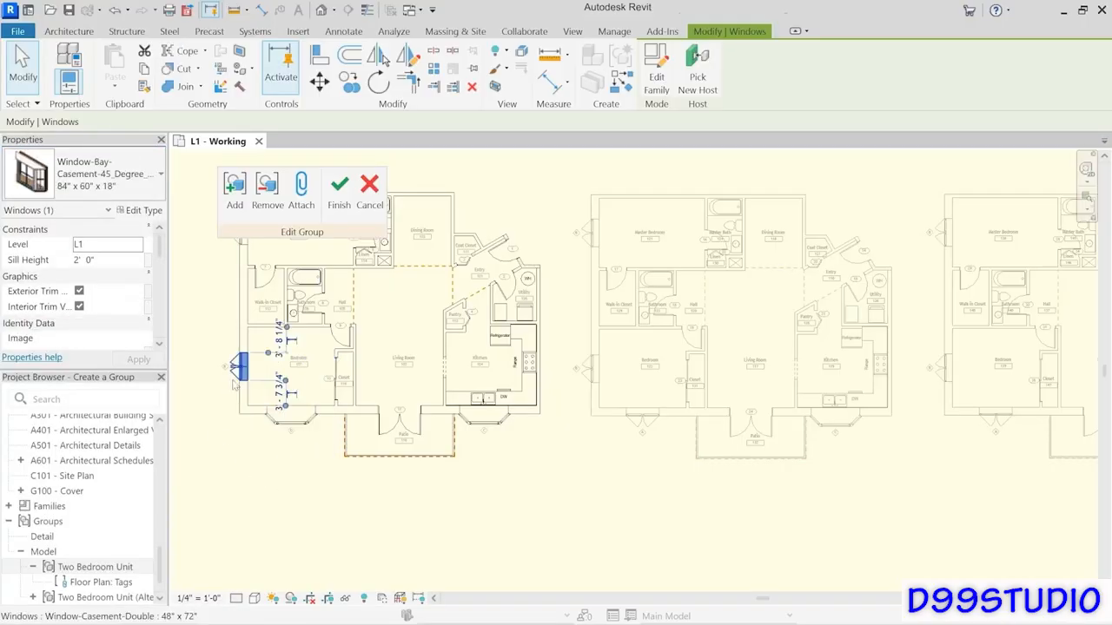
{"action": "left_click", "coordinate": [248, 478]}
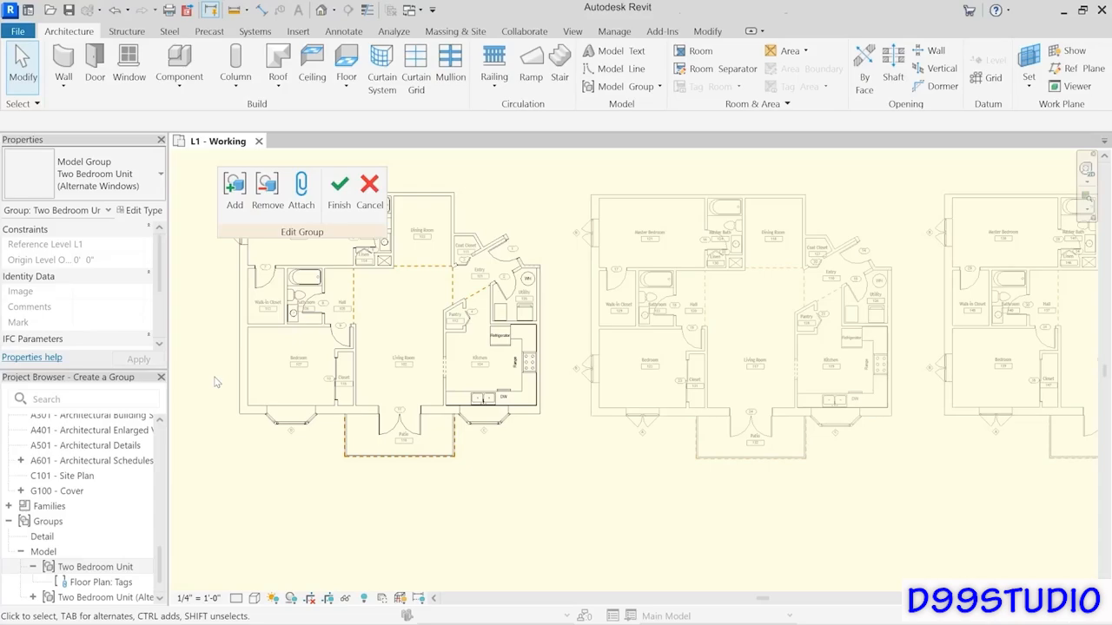
{"action": "left_click", "coordinate": [334, 205]}
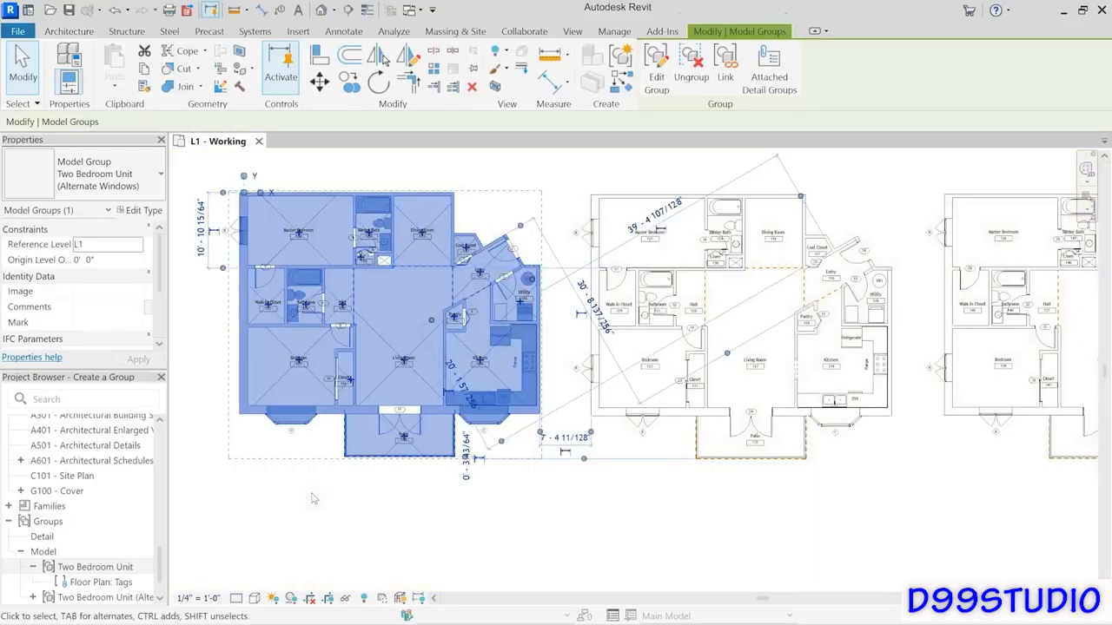
{"action": "key", "text": "Escape"}
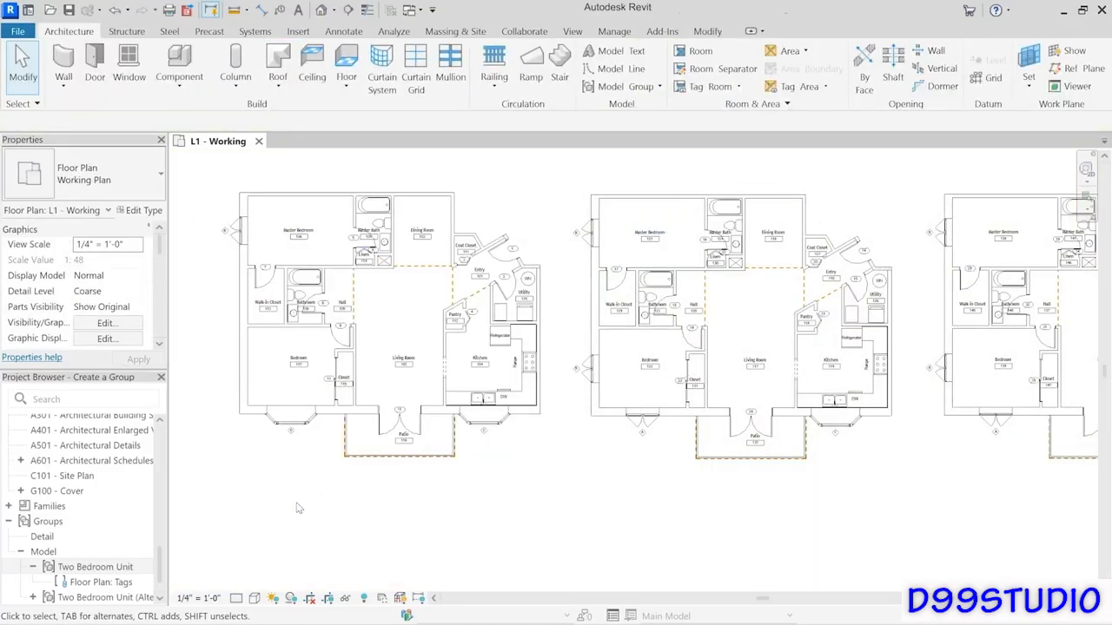
Step: Compare the group types of the first and second units, and check which types the second unit can be swapped to
{"action": "left_click", "coordinate": [518, 422]}
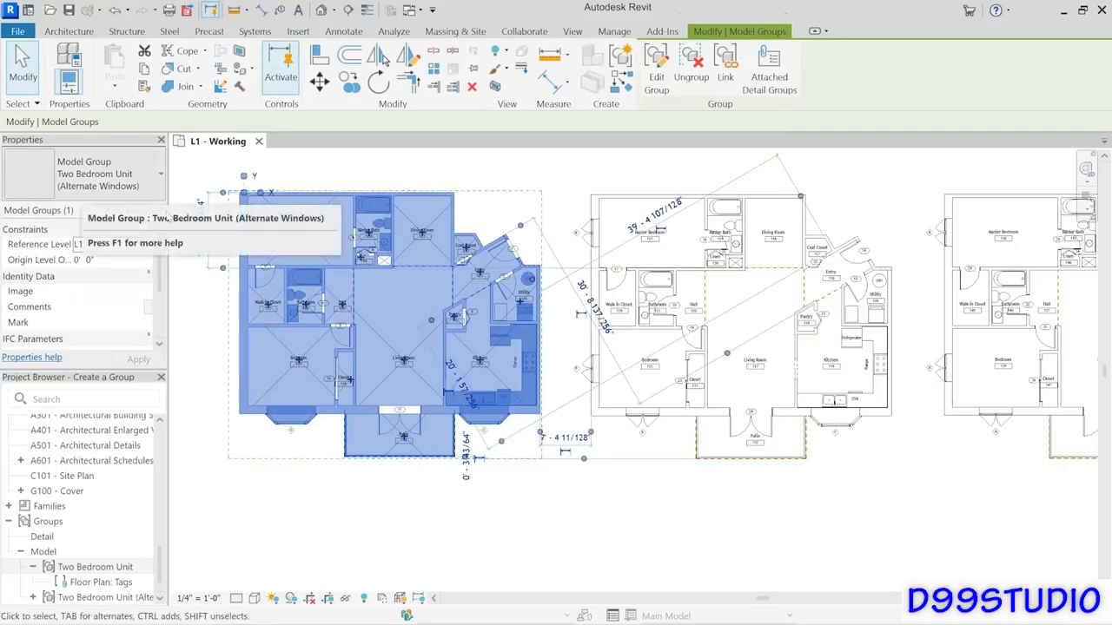
{"action": "left_click", "coordinate": [606, 419]}
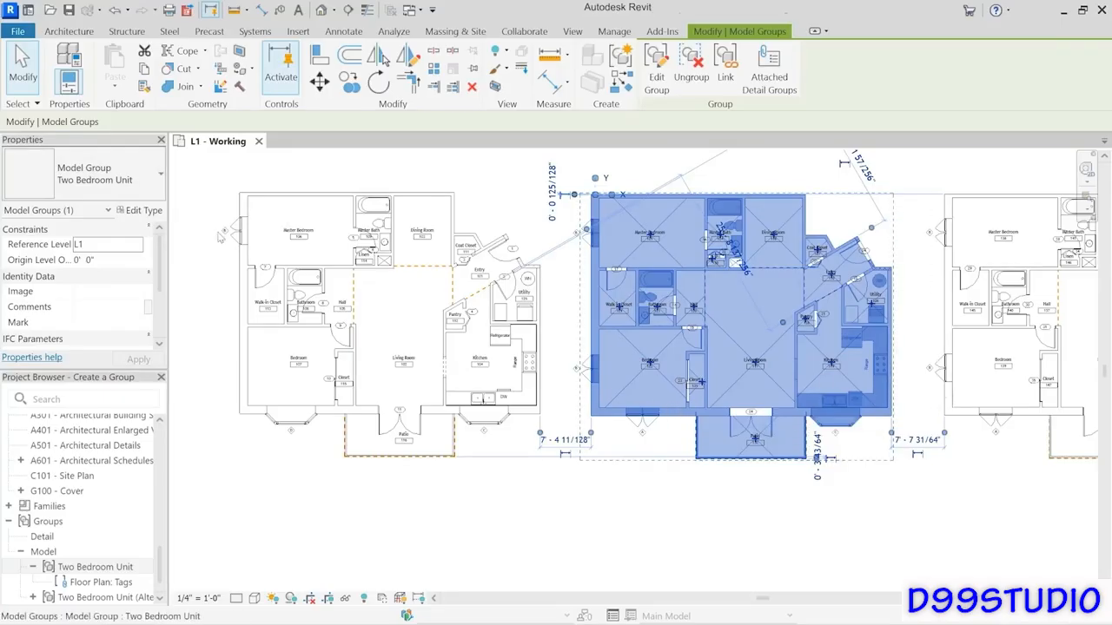
{"action": "left_click", "coordinate": [95, 178]}
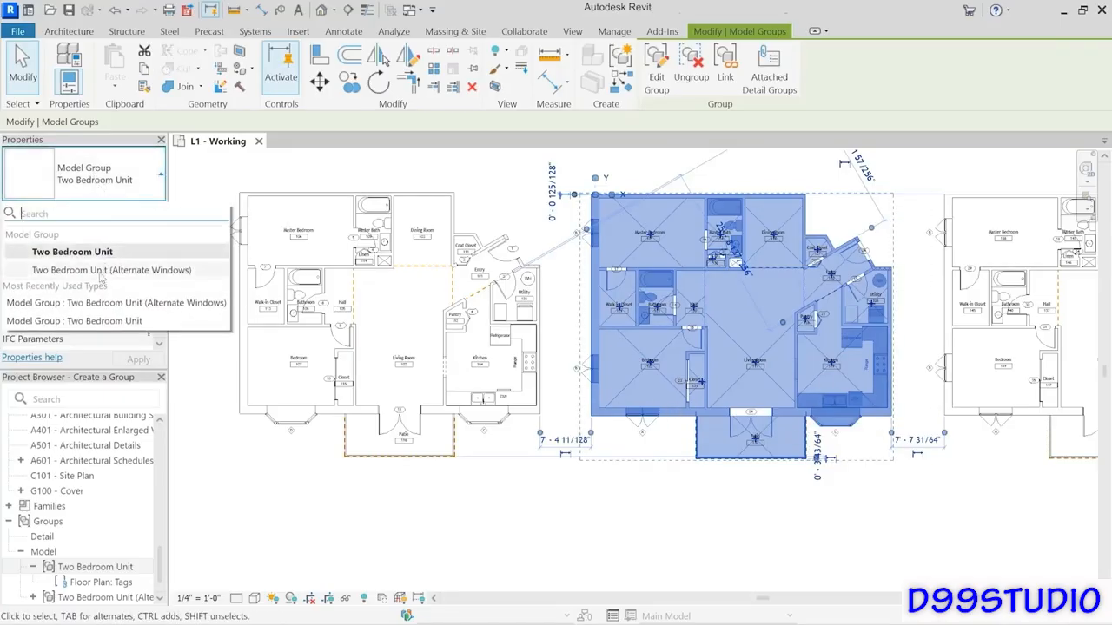
{"action": "left_click", "coordinate": [586, 530]}
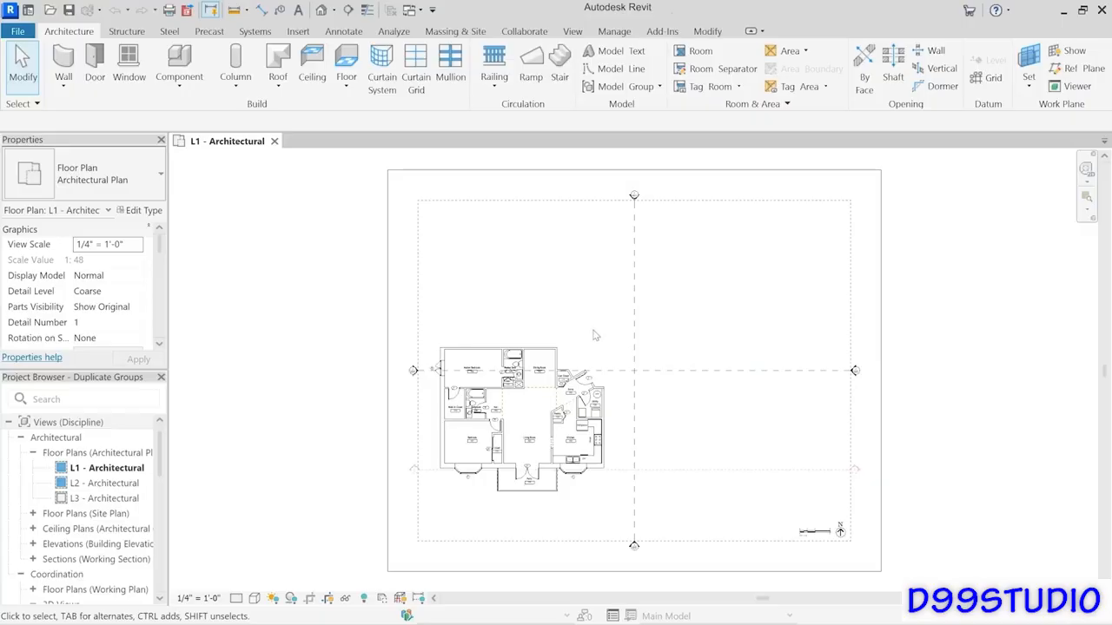
Step: Mirror a copy of the Two Bedroom Unit group about the horizontal 2-hr partition wall above the Master Bedroom and Dining Room
{"action": "scroll", "coordinate": [608, 339], "scroll_direction": "up", "scroll_amount": 1}
{"action": "scroll", "coordinate": [608, 340], "scroll_direction": "up", "scroll_amount": 3}
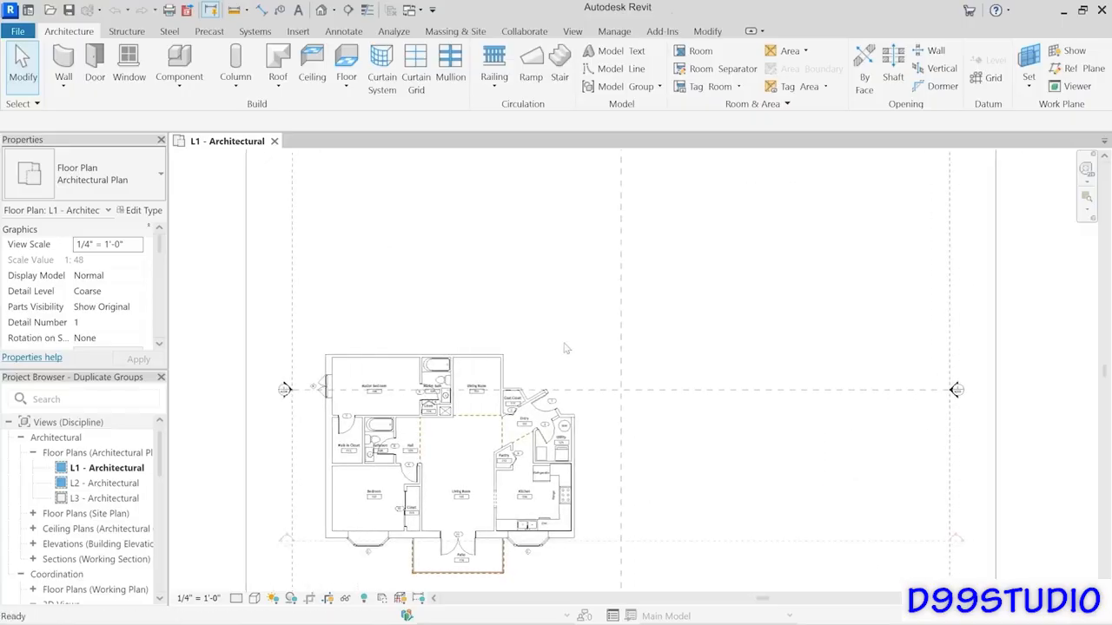
{"action": "left_click", "coordinate": [577, 470]}
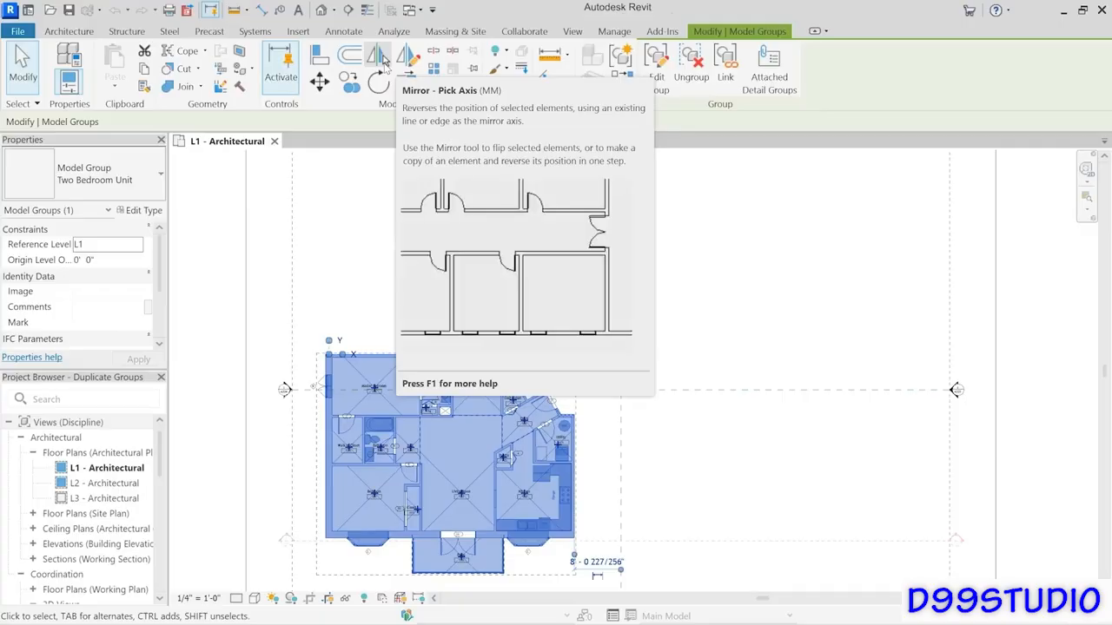
{"action": "left_click", "coordinate": [383, 59]}
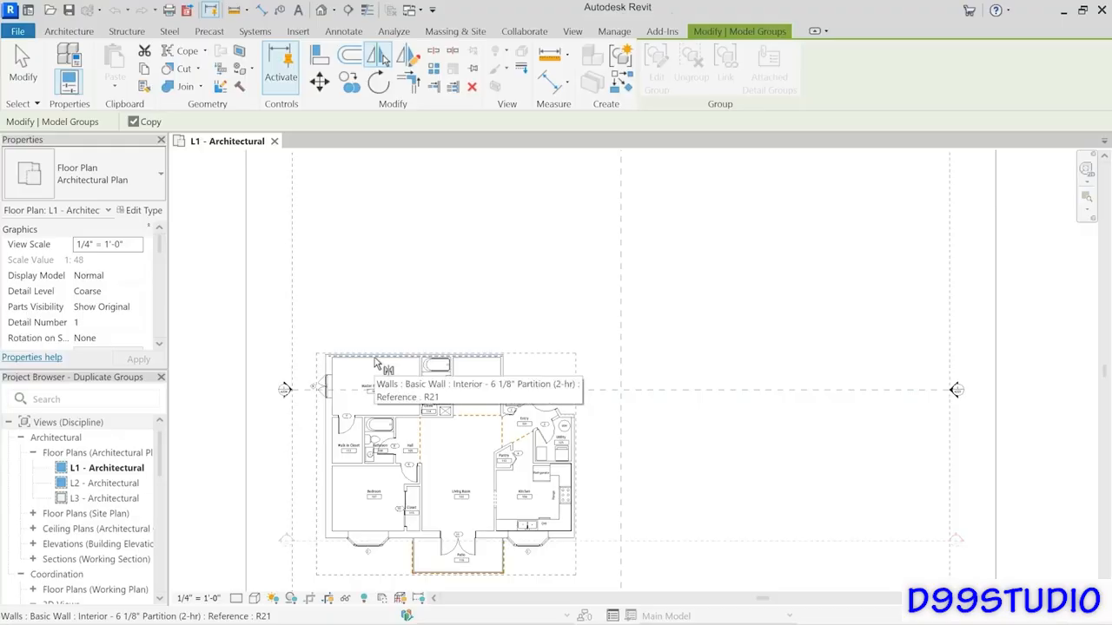
{"action": "left_click", "coordinate": [409, 357]}
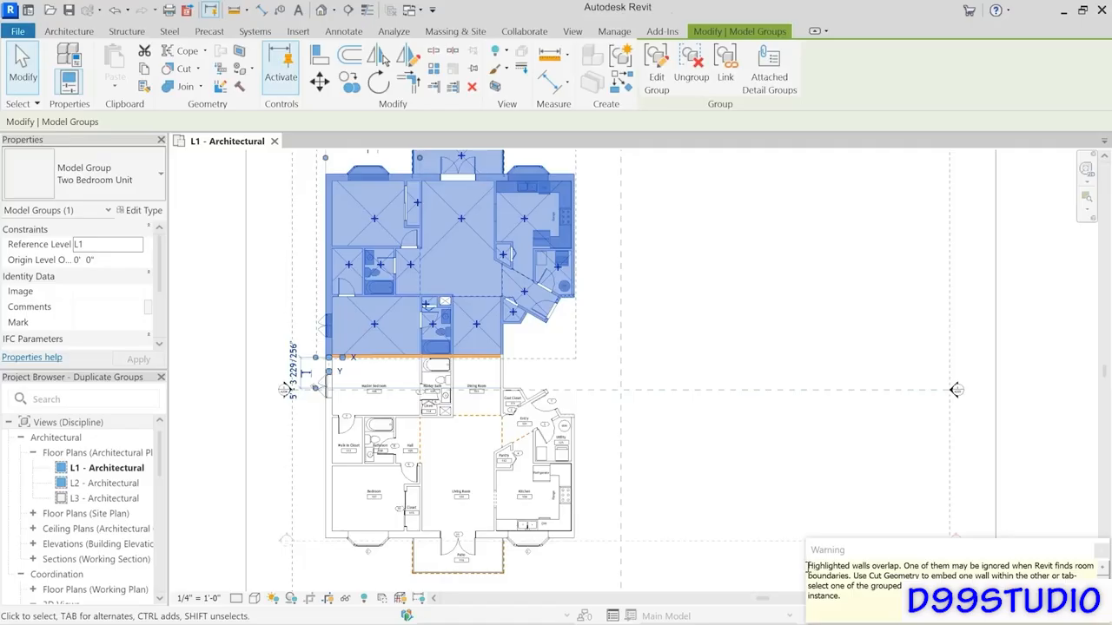
{"action": "left_click_drag", "start_coordinate": [808, 565], "coordinate": [914, 570]}
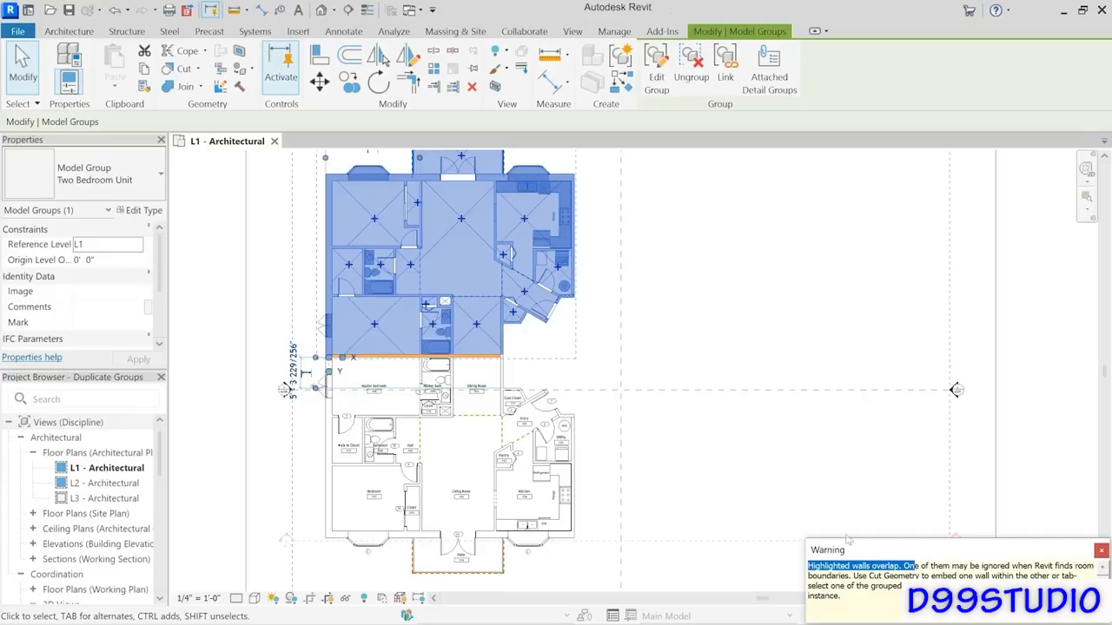
{"action": "left_click", "coordinate": [720, 363]}
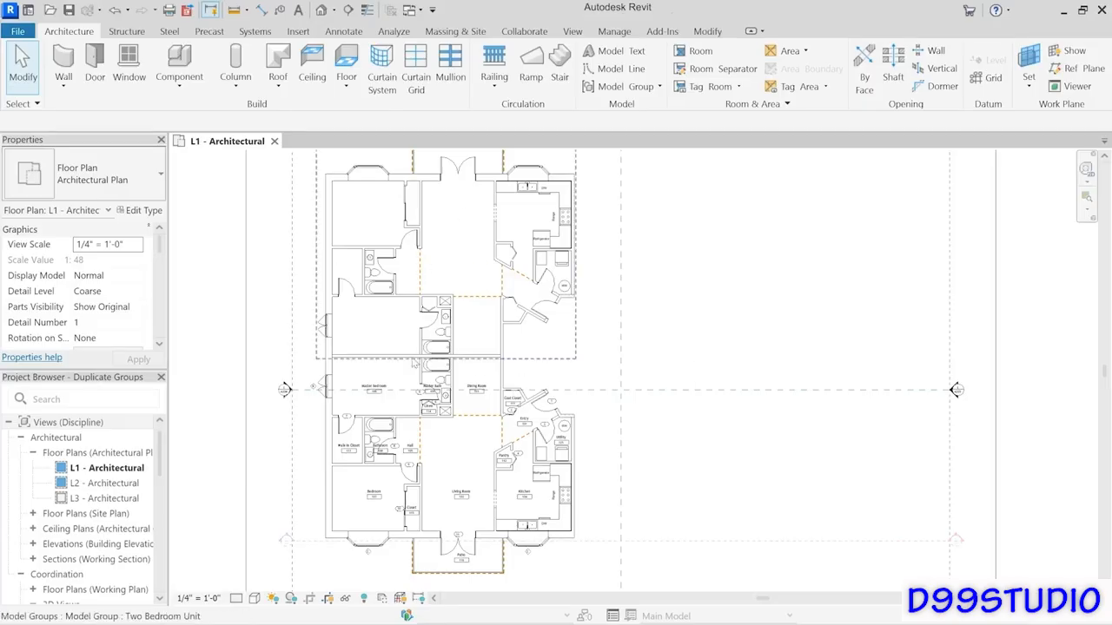
Step: Exclude the overlapping 6 1/8" 2-hr partition wall between the two units from the mirrored group instance
{"action": "scroll", "coordinate": [363, 364], "scroll_direction": "up", "scroll_amount": 2}
{"action": "scroll", "coordinate": [363, 365], "scroll_direction": "up", "scroll_amount": 2}
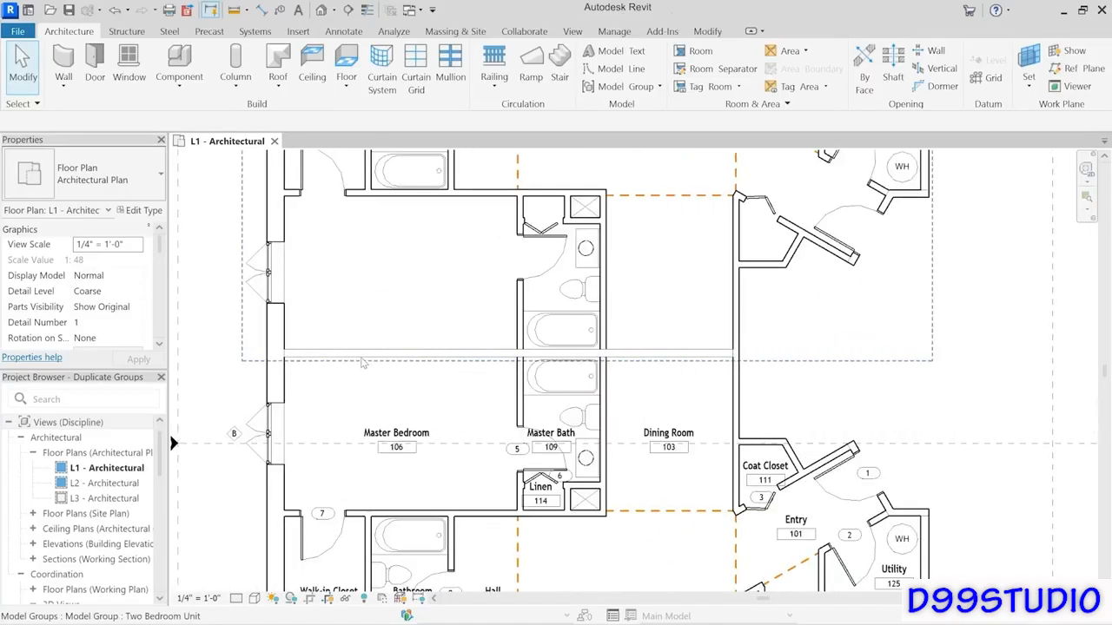
{"action": "scroll", "coordinate": [368, 368], "scroll_direction": "up", "scroll_amount": 1}
{"action": "middle_click_drag", "start_coordinate": [367, 368], "coordinate": [418, 372]}
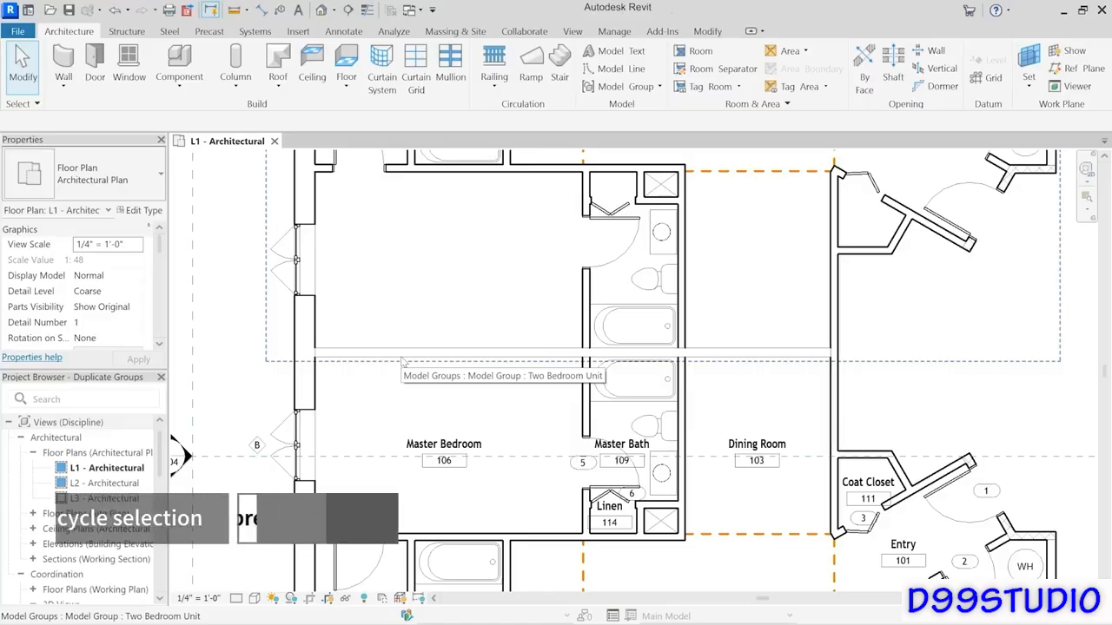
{"action": "key", "text": "Tab"}
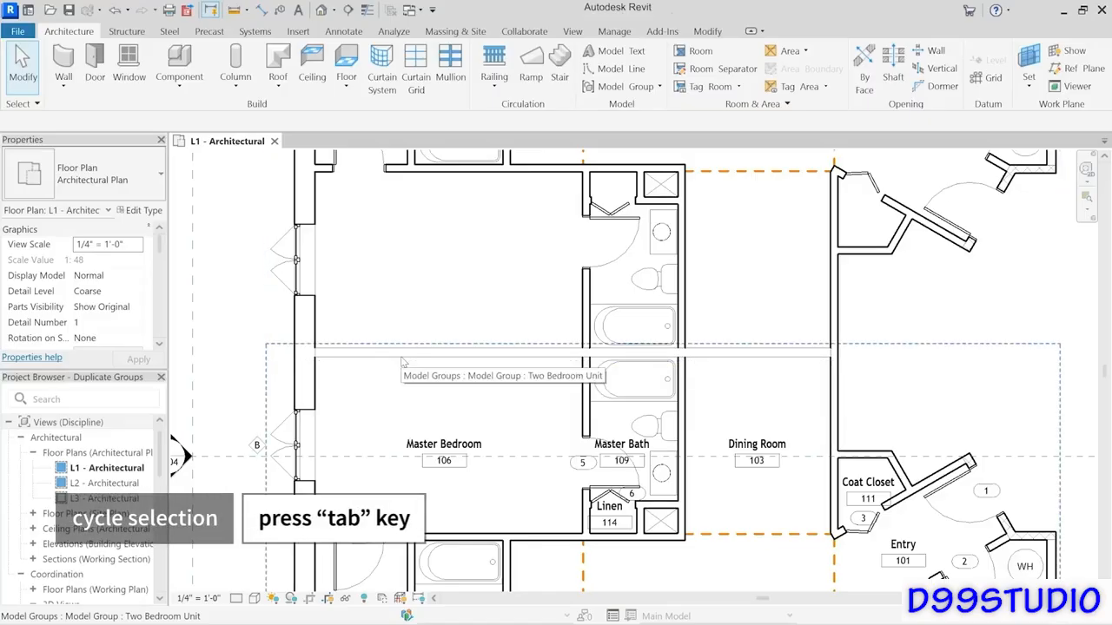
{"action": "key", "text": "Tab"}
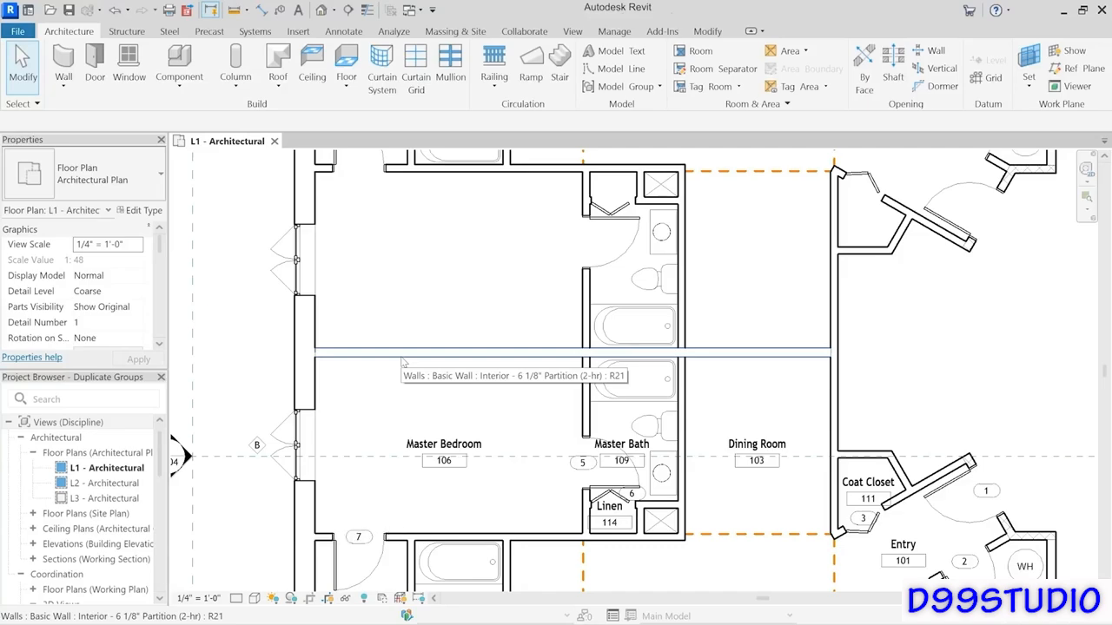
{"action": "left_click", "coordinate": [402, 361]}
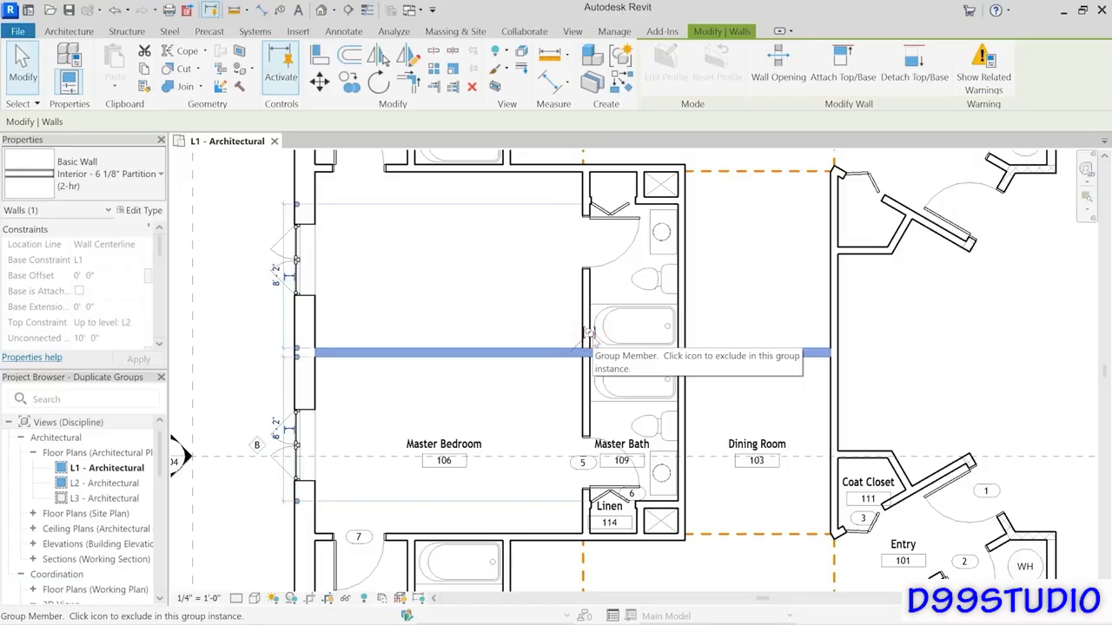
{"action": "left_click", "coordinate": [588, 333]}
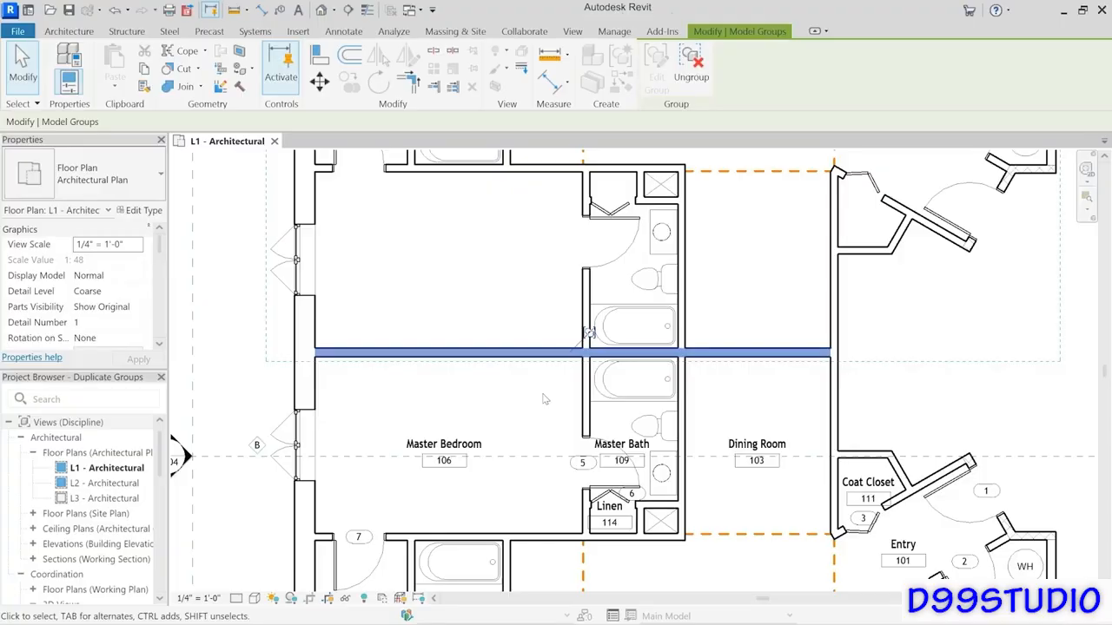
Step: Move the mirrored Two Bedroom Unit about 4' 9" straight up, away from the first unit
{"action": "left_click", "coordinate": [222, 390]}
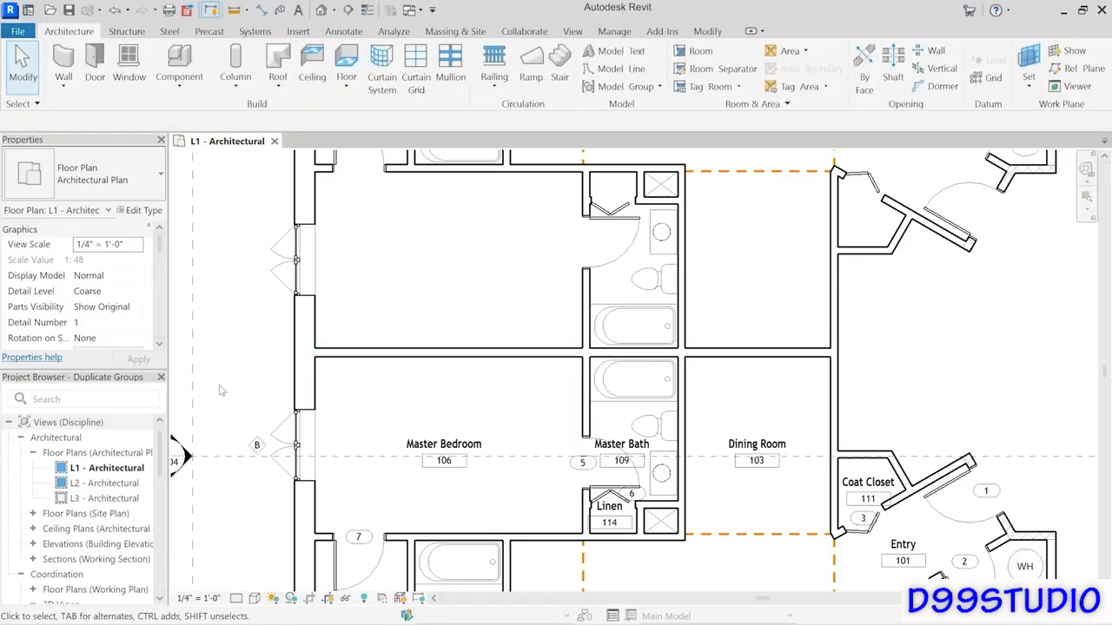
{"action": "left_click", "coordinate": [285, 318]}
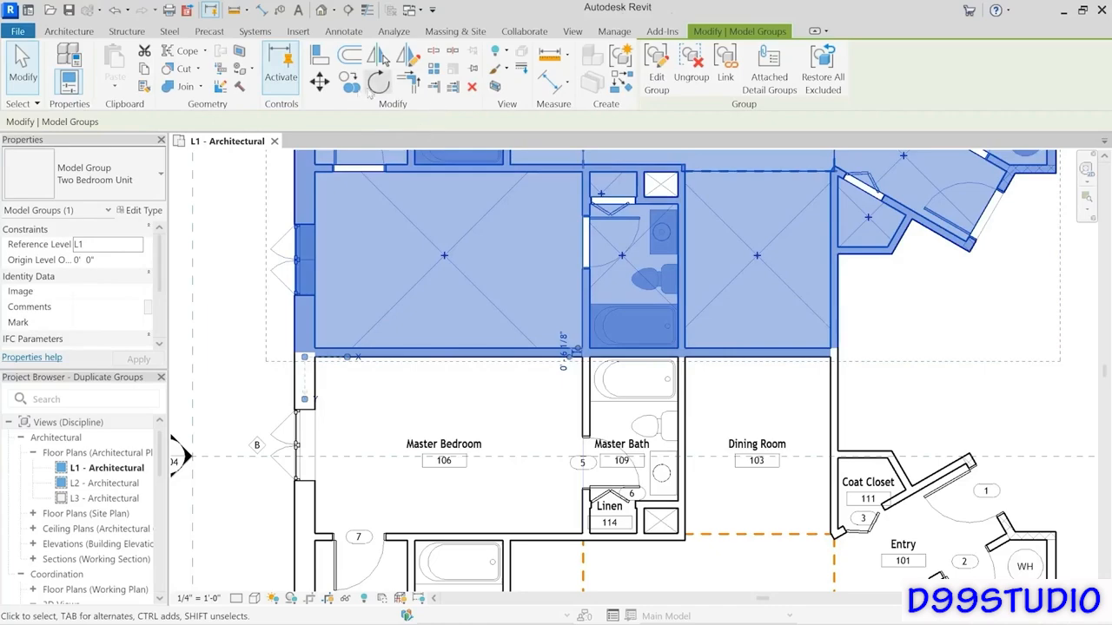
{"action": "left_click", "coordinate": [319, 81]}
{"action": "left_click", "coordinate": [219, 352]}
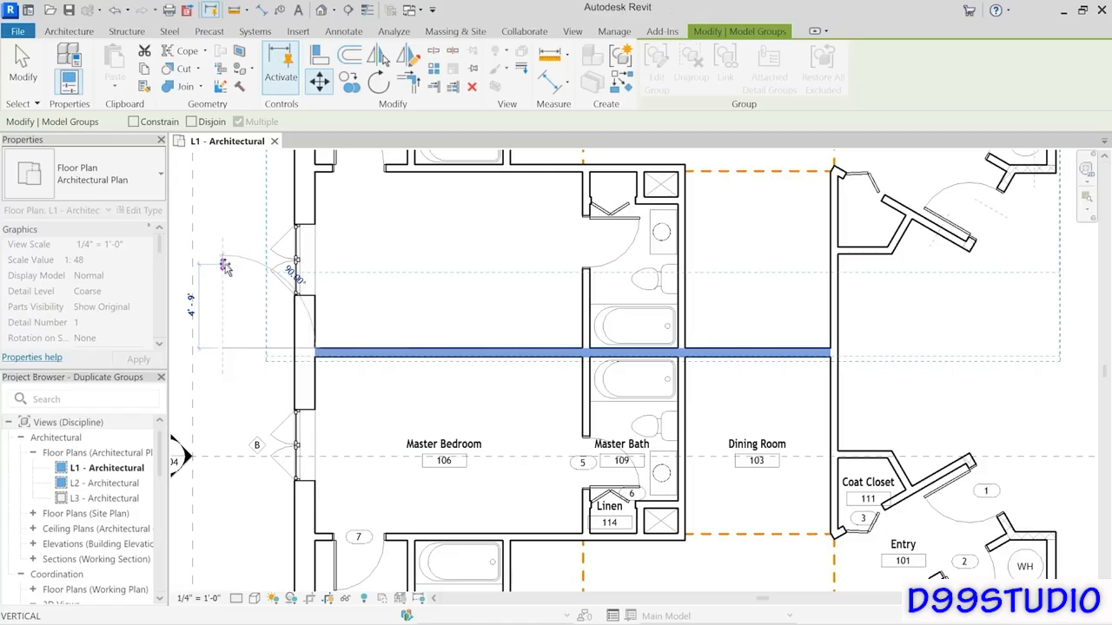
{"action": "left_click", "coordinate": [225, 268]}
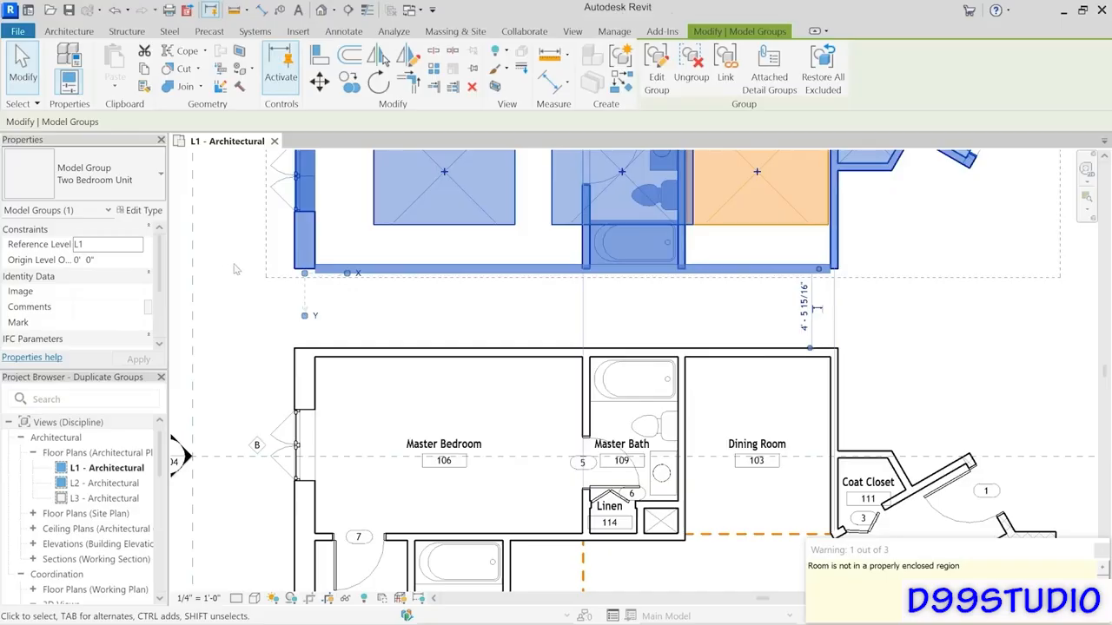
{"action": "left_click", "coordinate": [234, 309]}
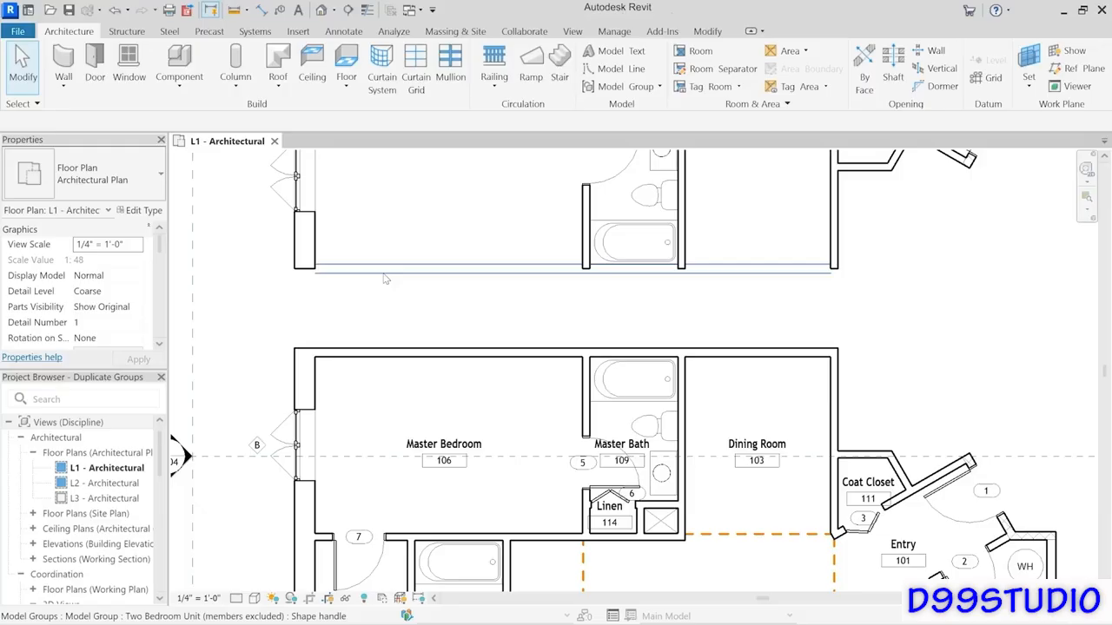
Step: Restore all excluded elements to the moved unit's group, then undo the restore and the move
{"action": "left_click", "coordinate": [385, 278]}
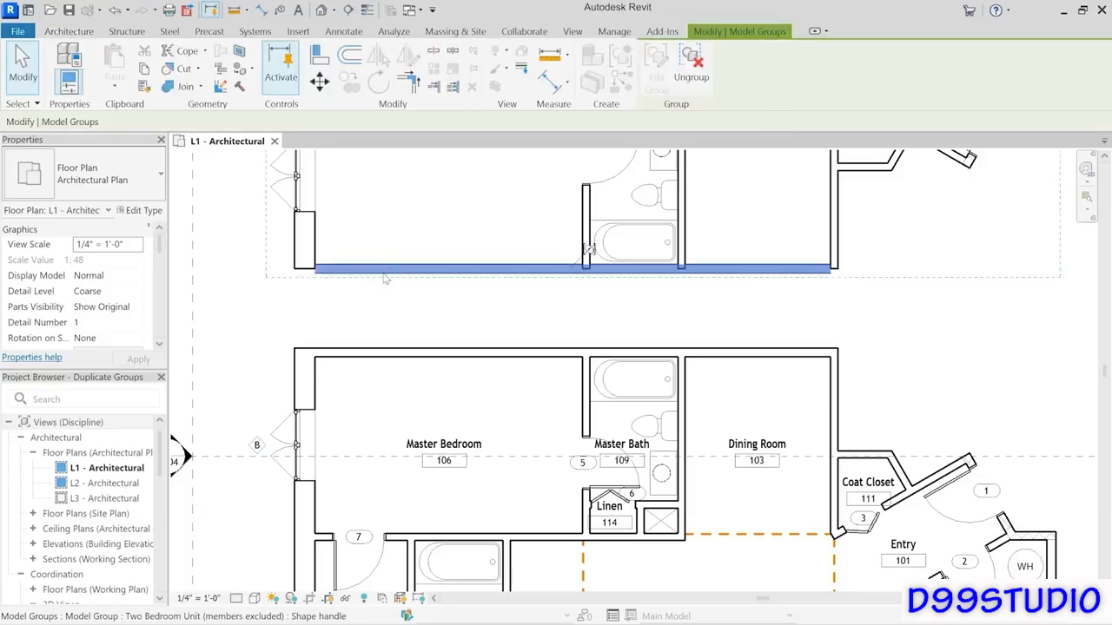
{"action": "left_click", "coordinate": [587, 251]}
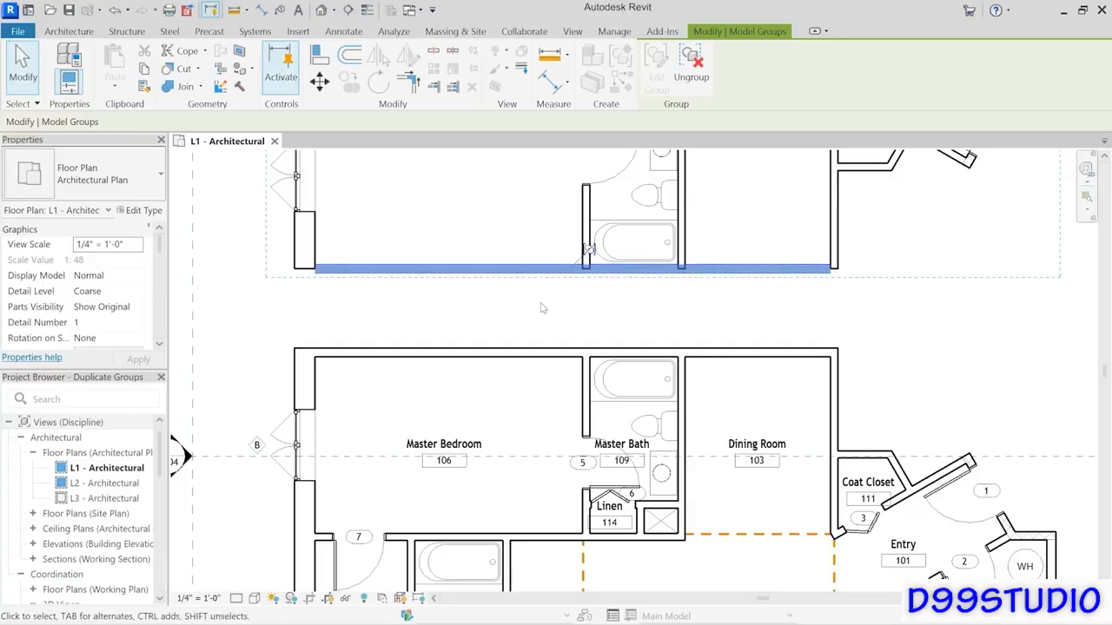
{"action": "left_click", "coordinate": [586, 308]}
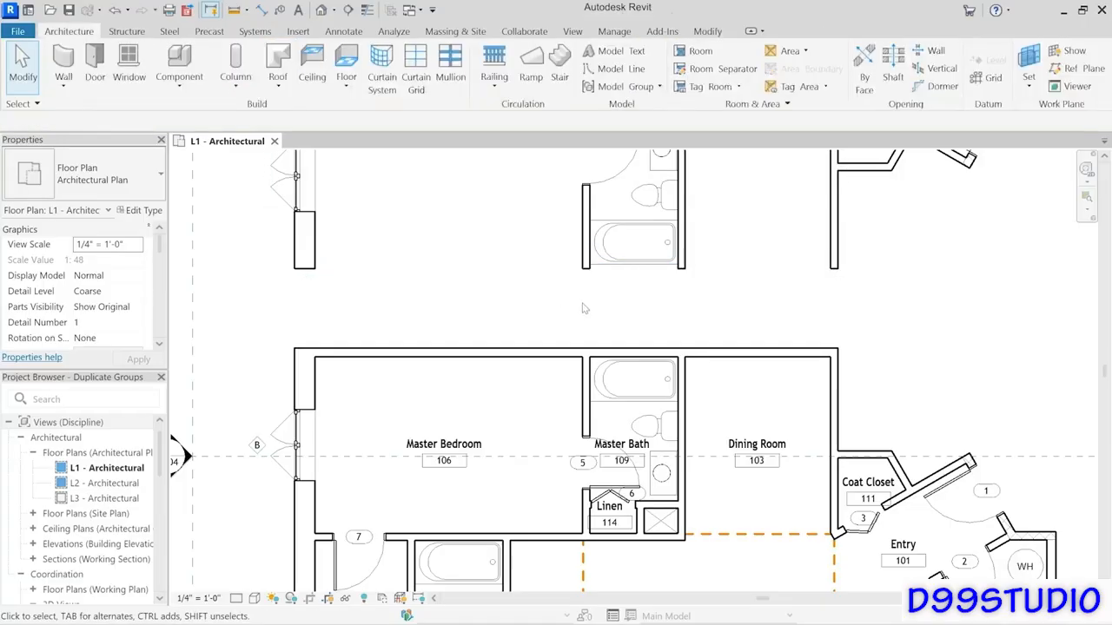
{"action": "left_click", "coordinate": [687, 229]}
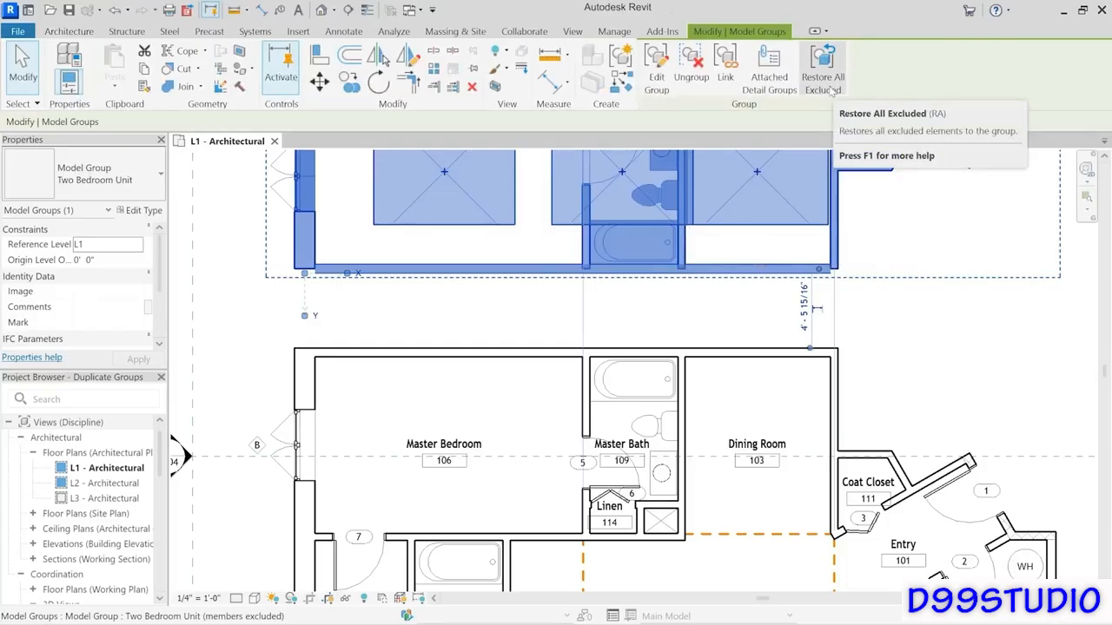
{"action": "left_click", "coordinate": [824, 87]}
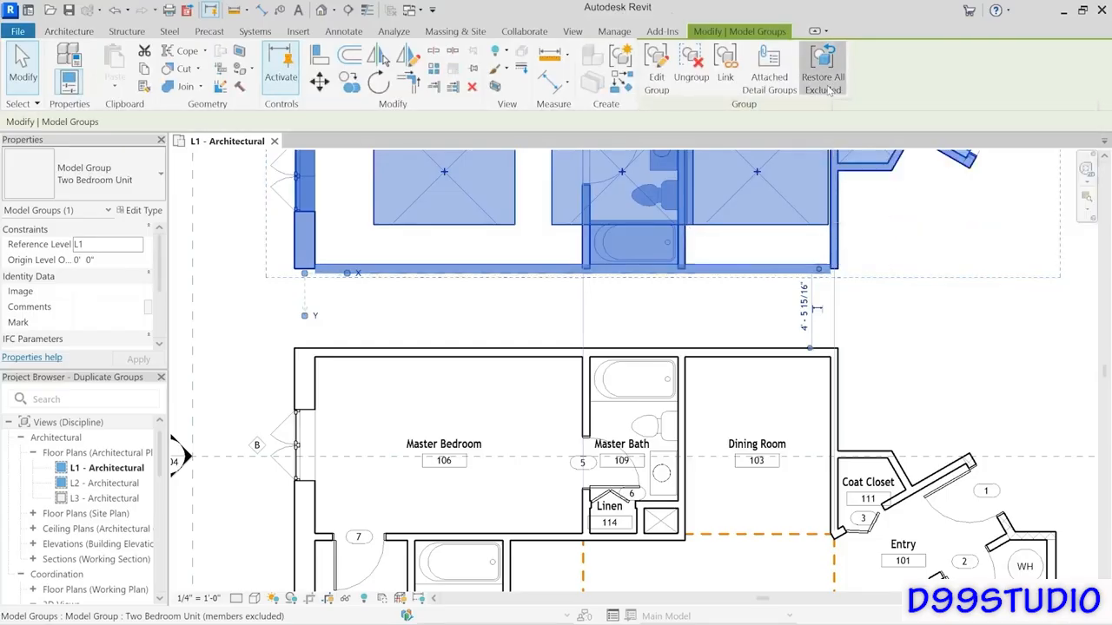
{"action": "left_click", "coordinate": [710, 308]}
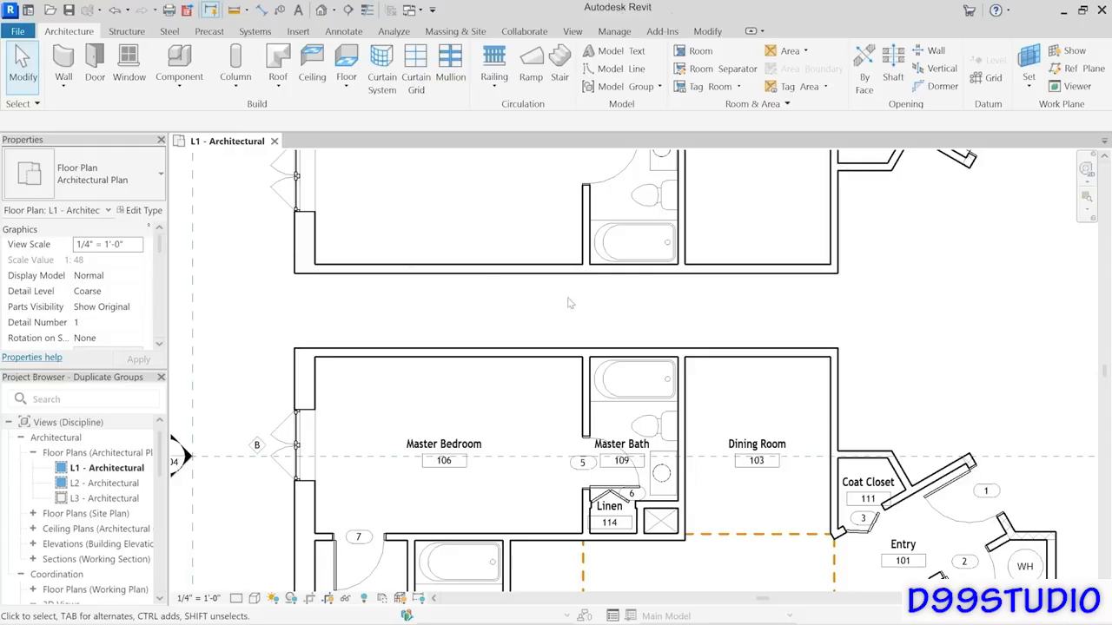
{"action": "left_click", "coordinate": [114, 11]}
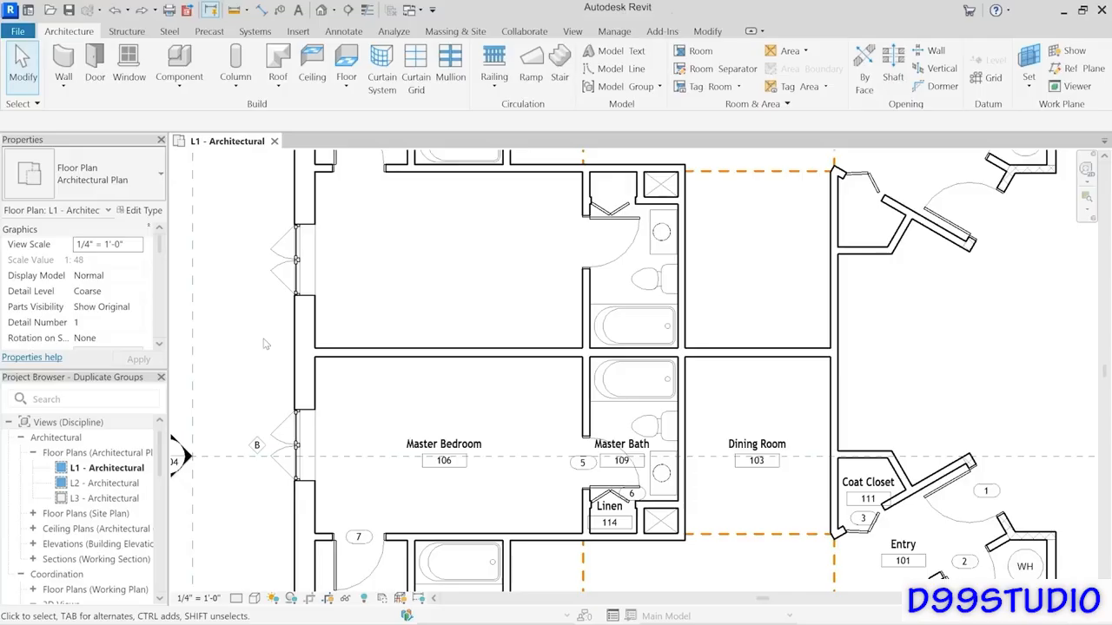
Step: Mirror a copy of both Two Bedroom Units and the attached tags group about a drawn vertical axis just beyond the kitchen side
{"action": "scroll", "coordinate": [724, 305], "scroll_direction": "down", "scroll_amount": 4}
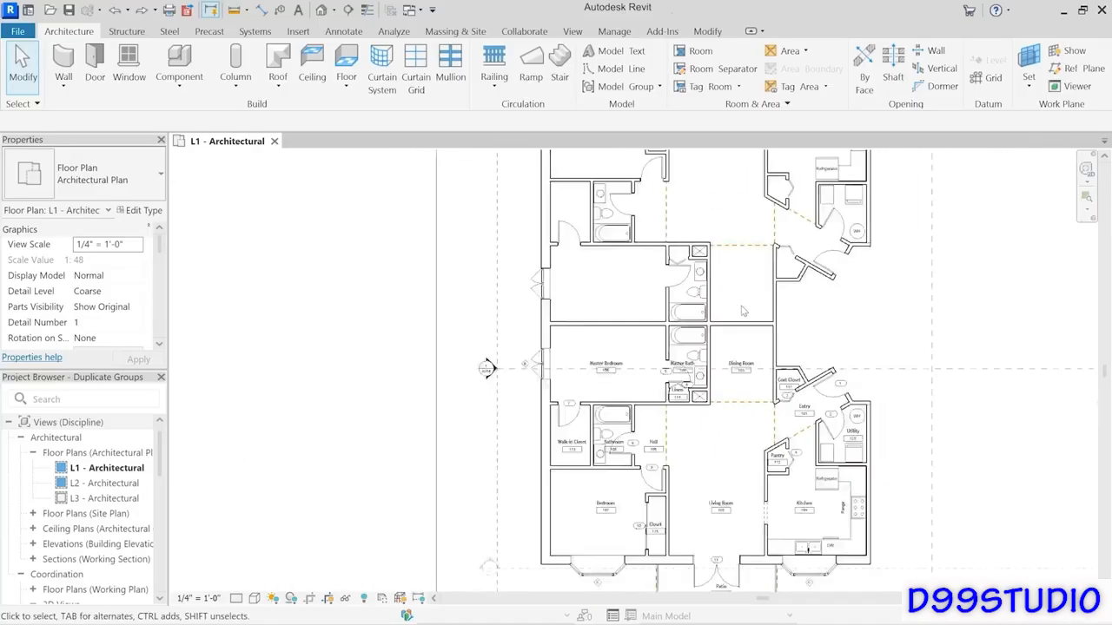
{"action": "middle_click_drag", "start_coordinate": [724, 305], "coordinate": [594, 338]}
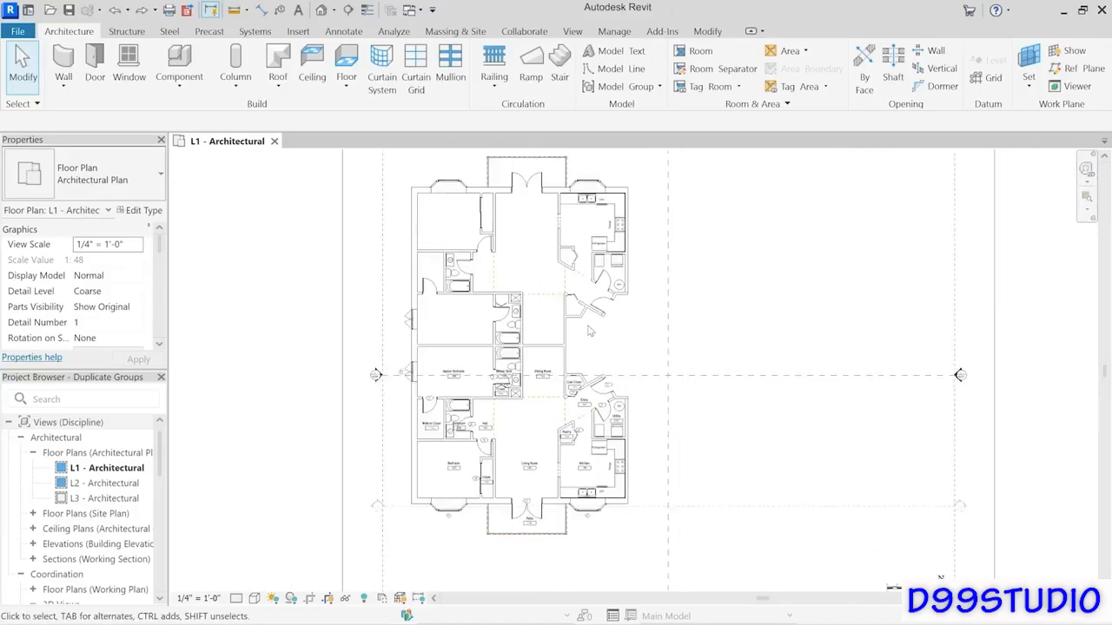
{"action": "middle_click_drag", "start_coordinate": [582, 333], "coordinate": [469, 333]}
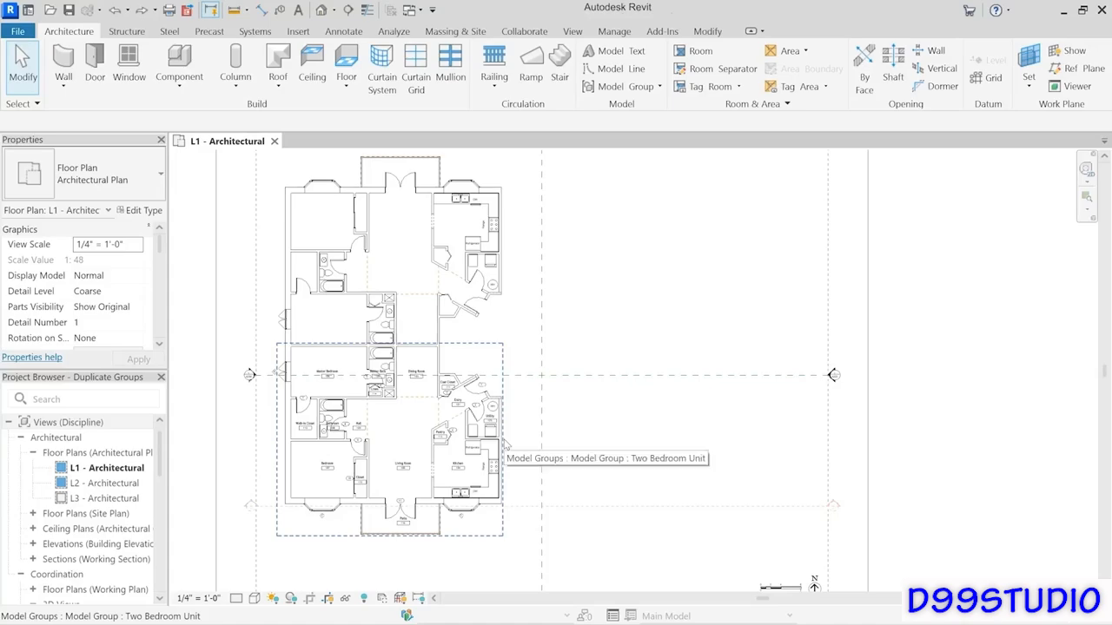
{"action": "left_click", "coordinate": [505, 445]}
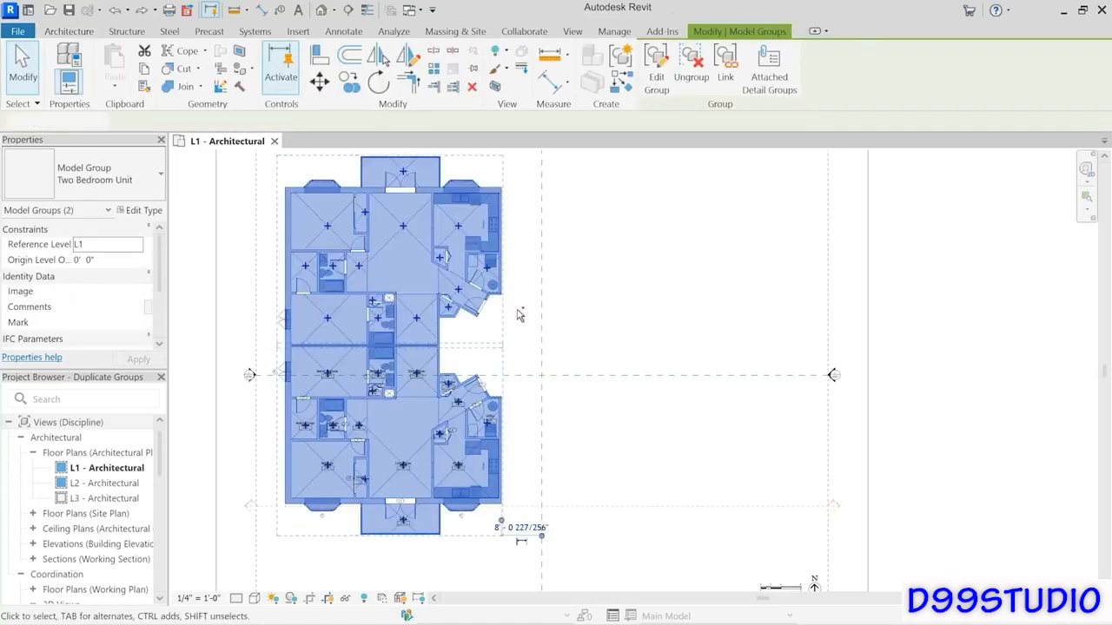
{"action": "left_click", "coordinate": [506, 276], "text": "ctrl"}
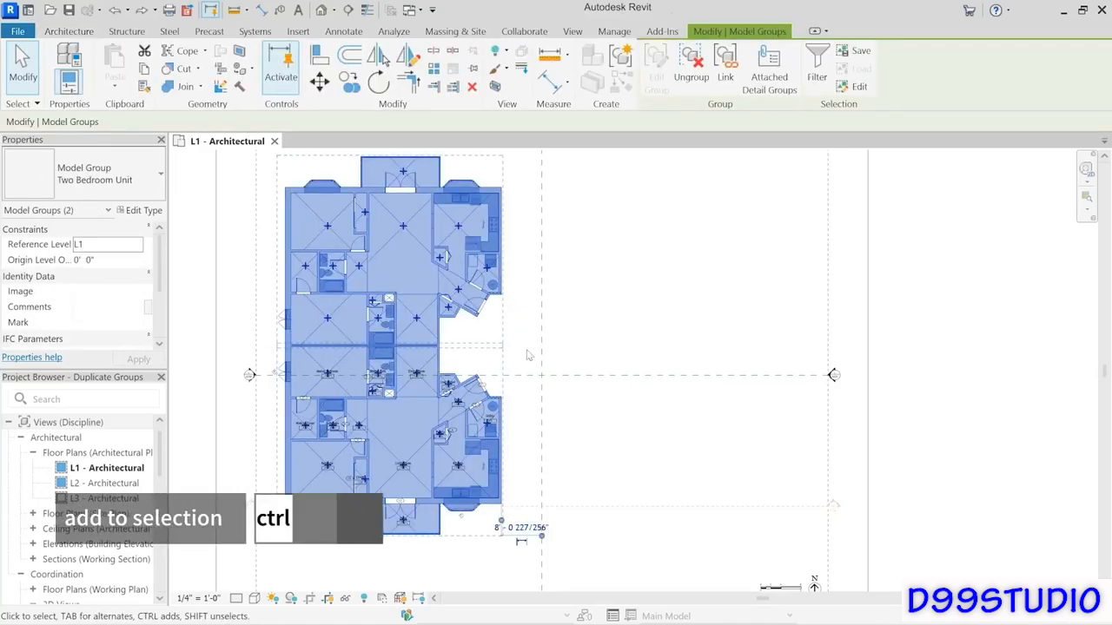
{"action": "left_click", "coordinate": [277, 376], "text": "ctrl"}
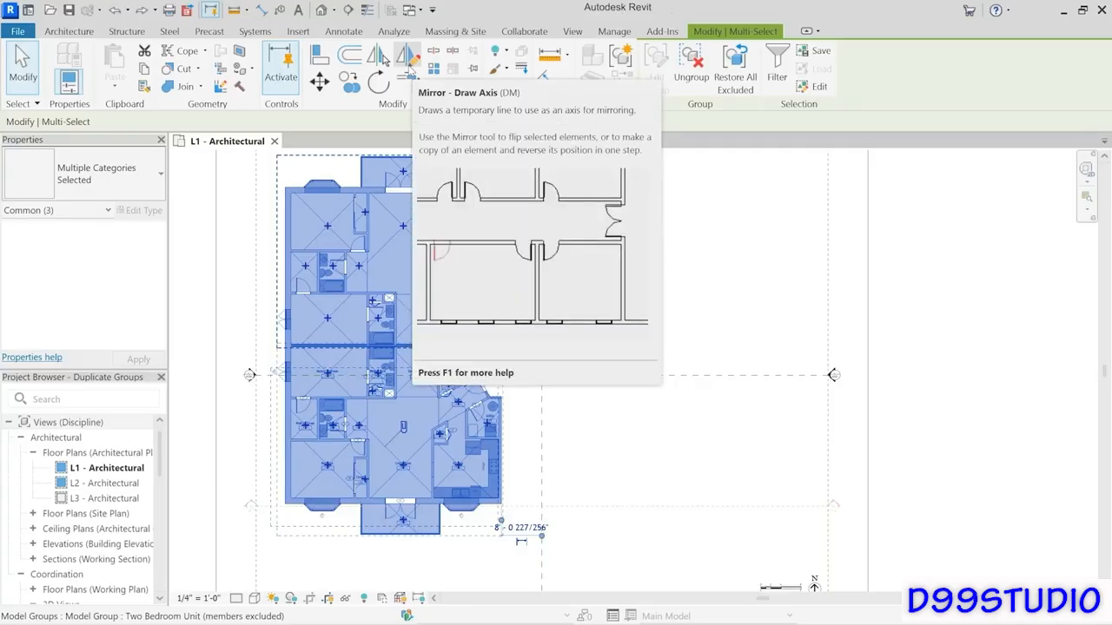
{"action": "left_click", "coordinate": [407, 59]}
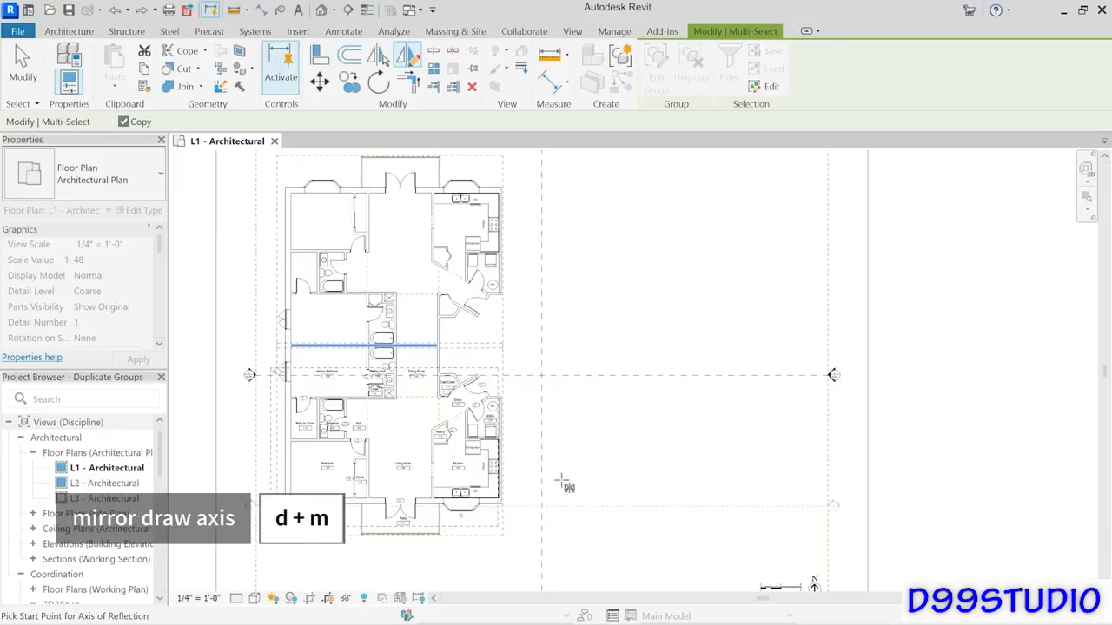
{"action": "left_click", "coordinate": [562, 480]}
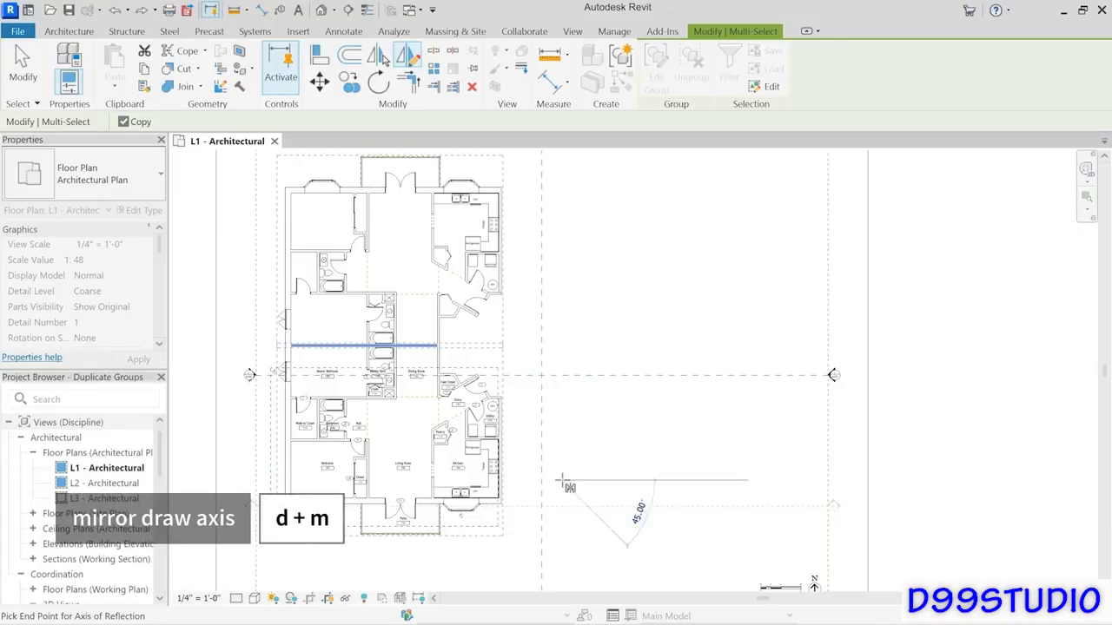
{"action": "left_click", "coordinate": [563, 408]}
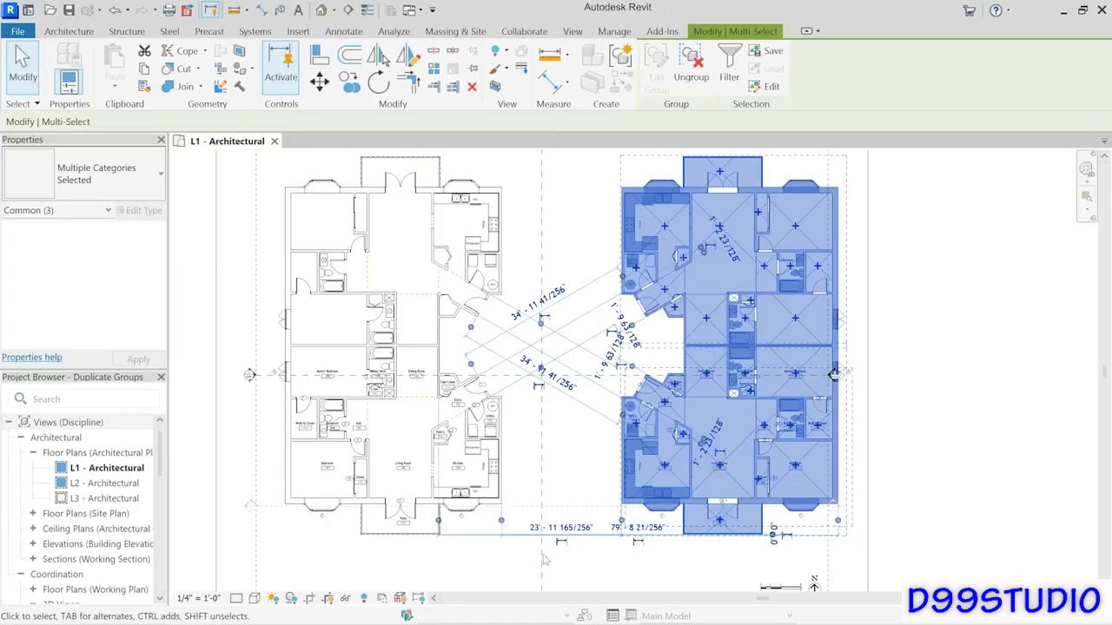
Step: Set the distance between the original kitchen-side exterior wall and the mirrored units to 10'
{"action": "scroll", "coordinate": [521, 559], "scroll_direction": "up", "scroll_amount": 2}
{"action": "scroll", "coordinate": [522, 558], "scroll_direction": "up", "scroll_amount": 2}
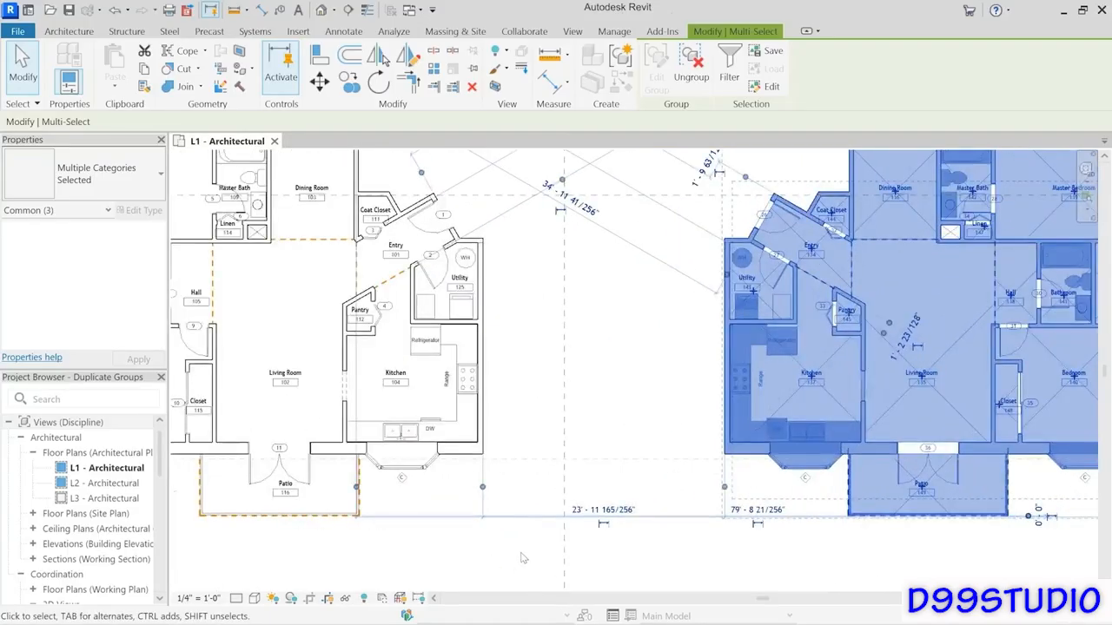
{"action": "left_click", "coordinate": [597, 511]}
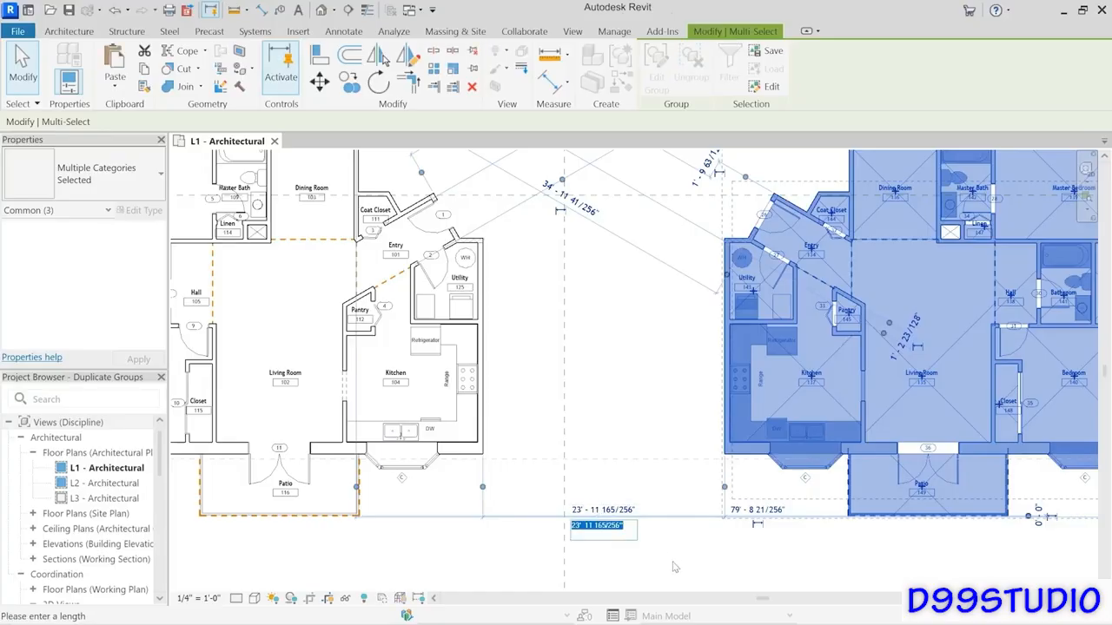
{"action": "type", "text": "10"}
{"action": "key", "text": "Return"}
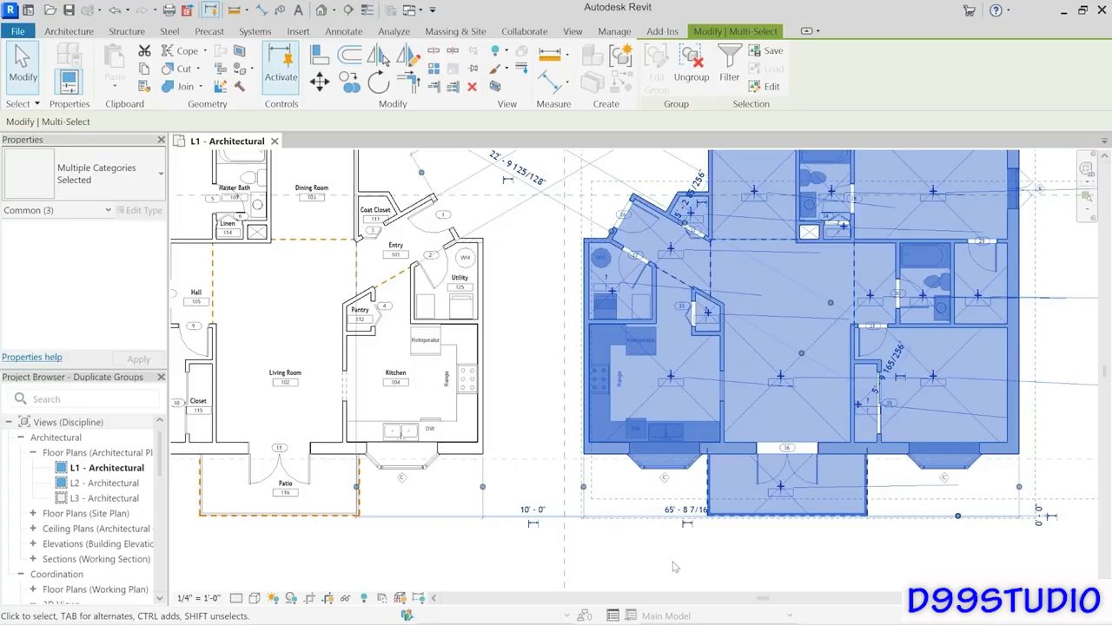
Step: Delete the misaligned Two Bedroom Unit : Tags attached detail group from the mirrored lower unit
{"action": "scroll", "coordinate": [762, 561], "scroll_direction": "down", "scroll_amount": 2}
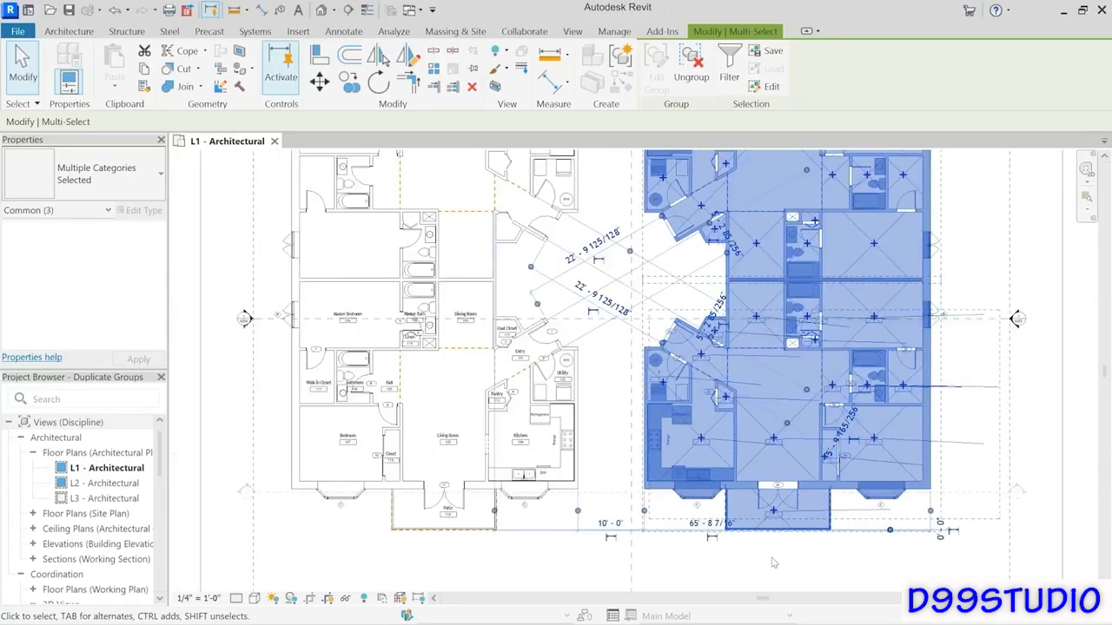
{"action": "middle_click_drag", "start_coordinate": [787, 560], "coordinate": [674, 589]}
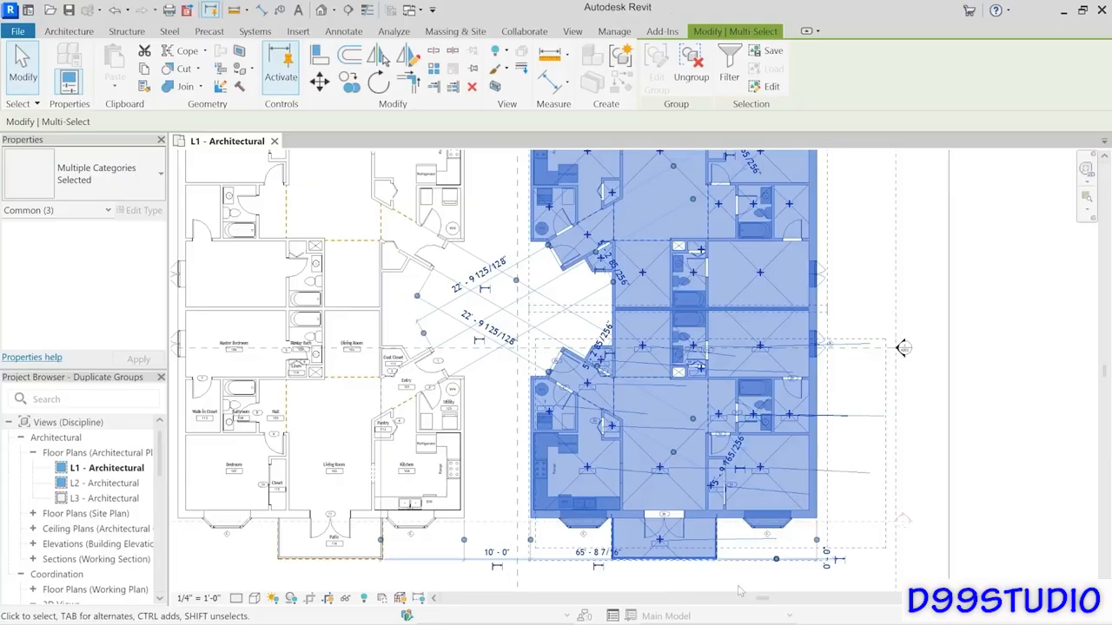
{"action": "left_click", "coordinate": [927, 467]}
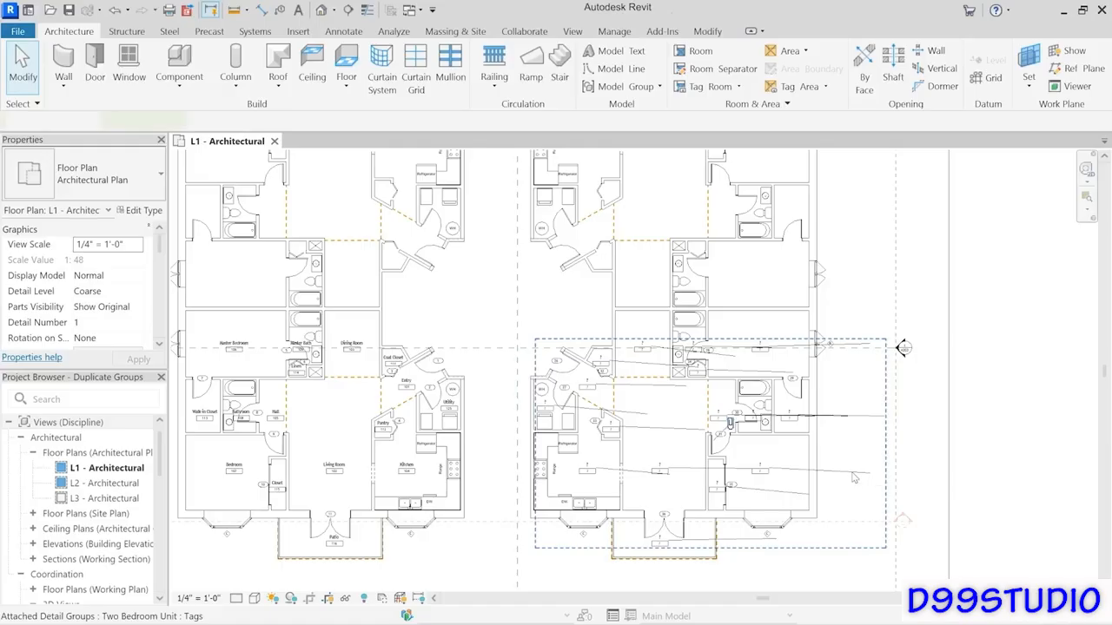
{"action": "left_click", "coordinate": [853, 477]}
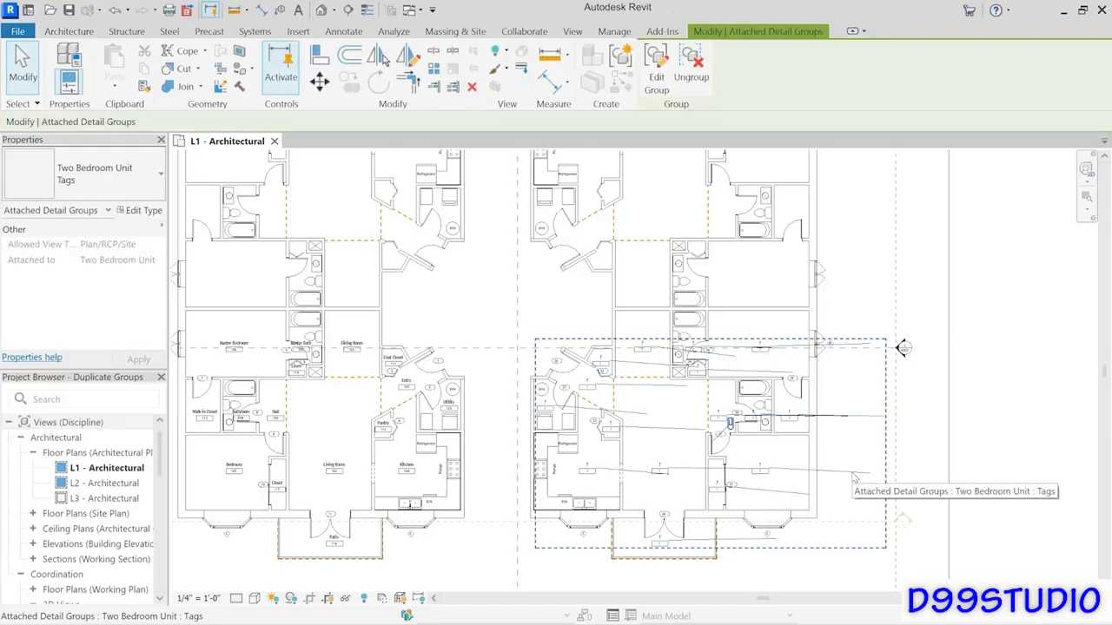
{"action": "key", "text": "Delete"}
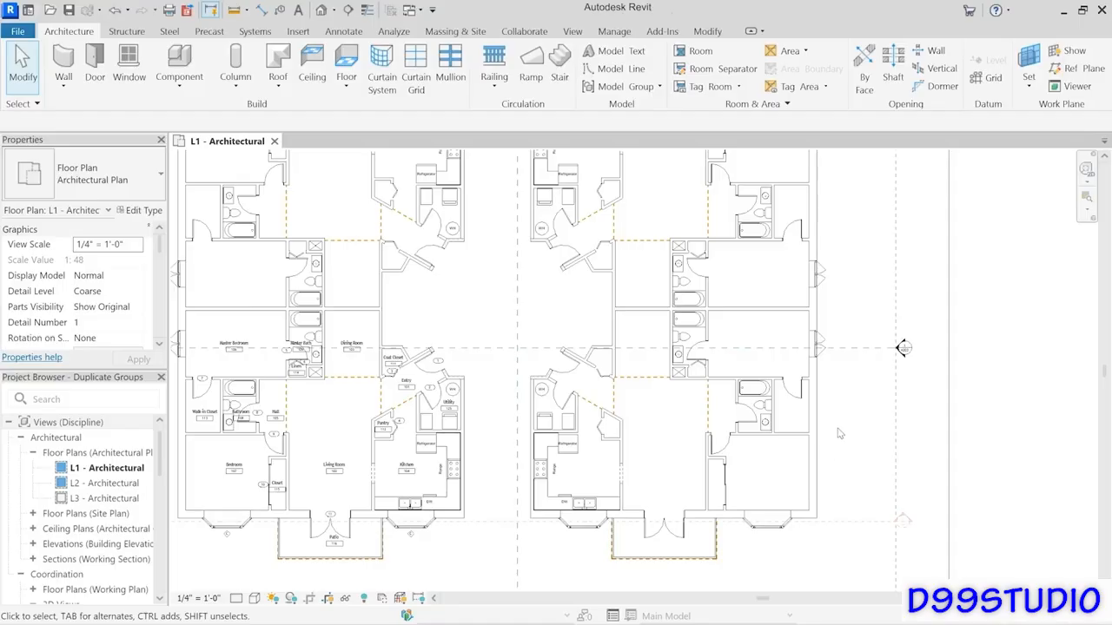
Step: Place the attached detail group Floor Plan: Tags on the three untagged Two Bedroom Units
{"action": "middle_click_drag", "start_coordinate": [841, 434], "coordinate": [860, 474]}
{"action": "scroll", "coordinate": [859, 474], "scroll_direction": "down", "scroll_amount": 2}
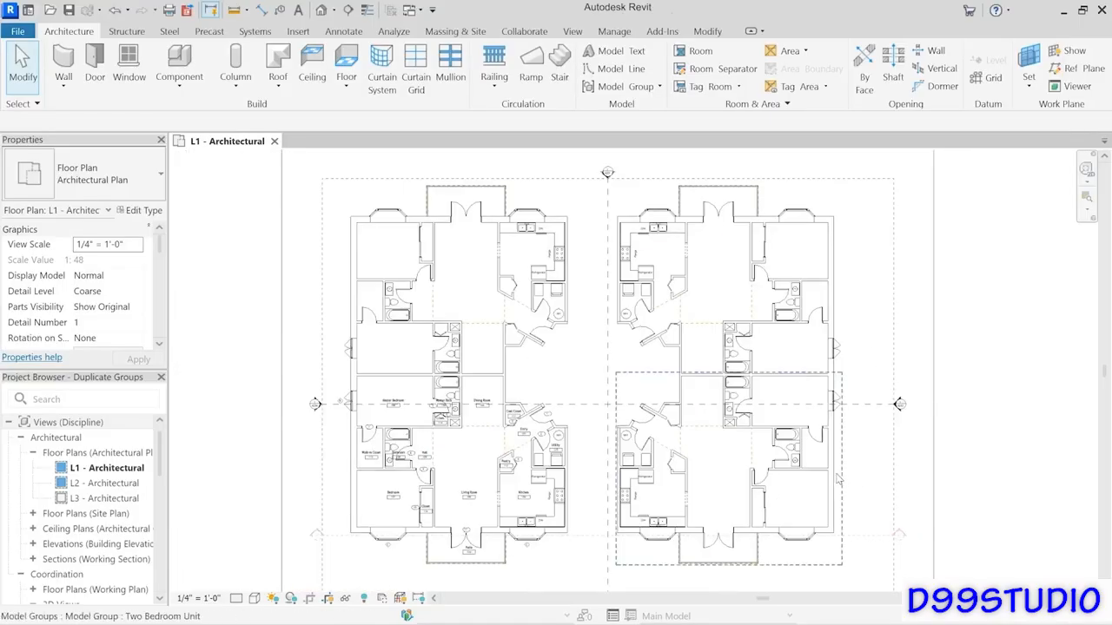
{"action": "left_click", "coordinate": [854, 428]}
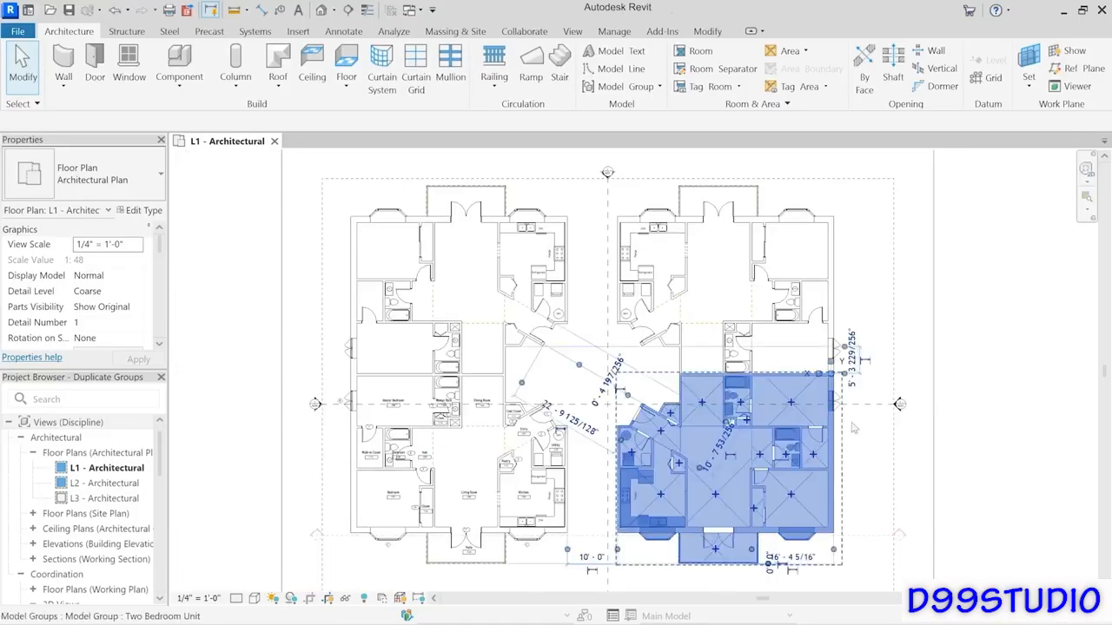
{"action": "left_click", "coordinate": [653, 241], "text": "ctrl"}
{"action": "left_click", "coordinate": [487, 225], "text": "ctrl"}
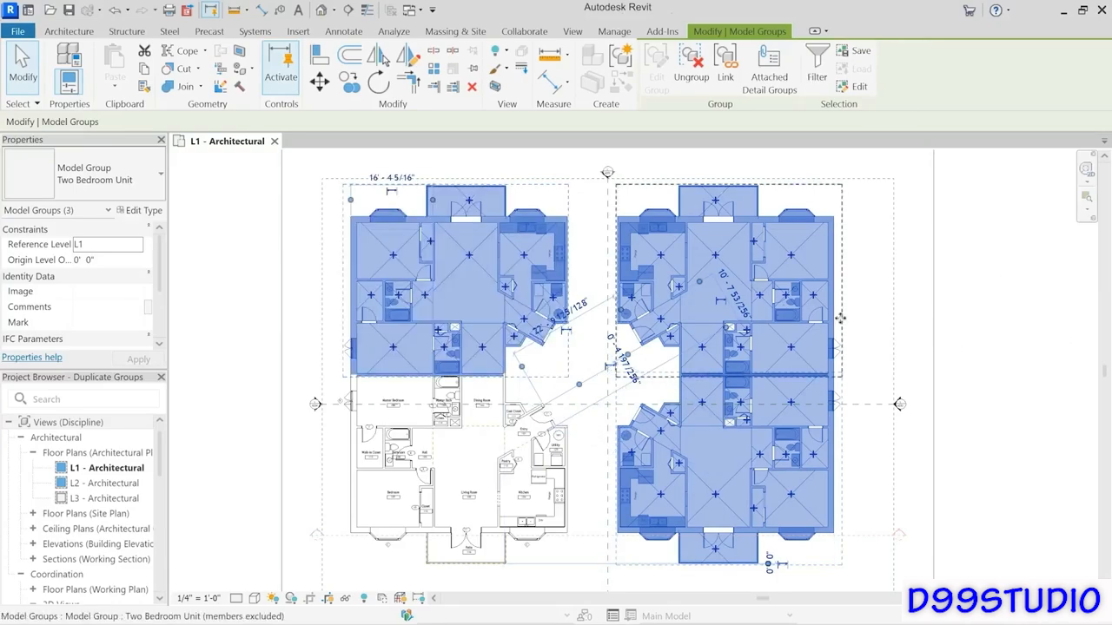
{"action": "left_click", "coordinate": [770, 76]}
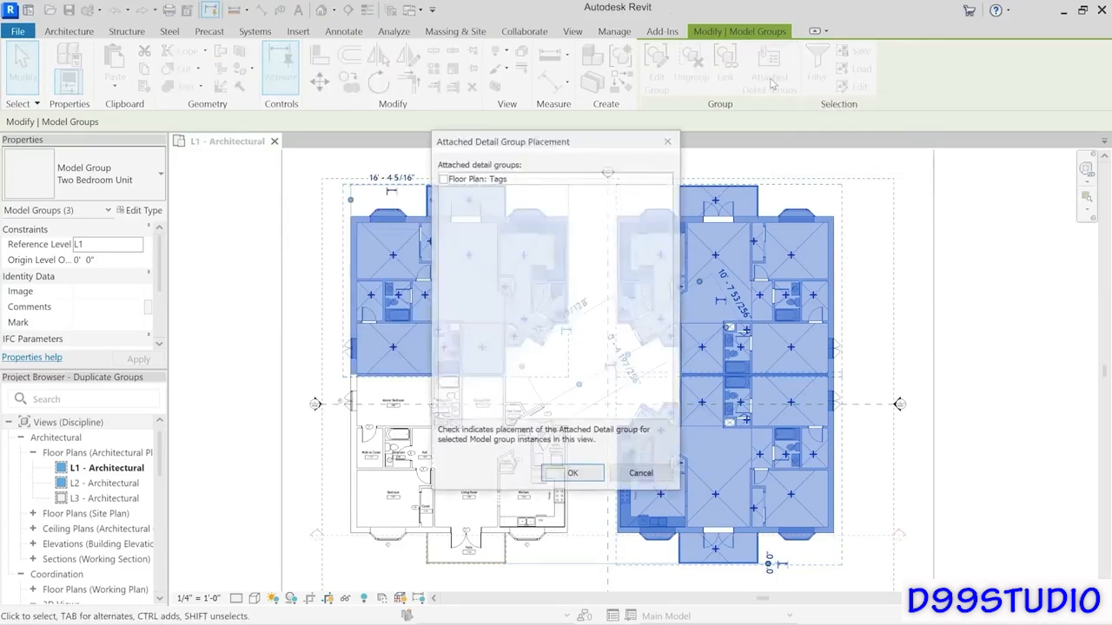
{"action": "left_click", "coordinate": [442, 178]}
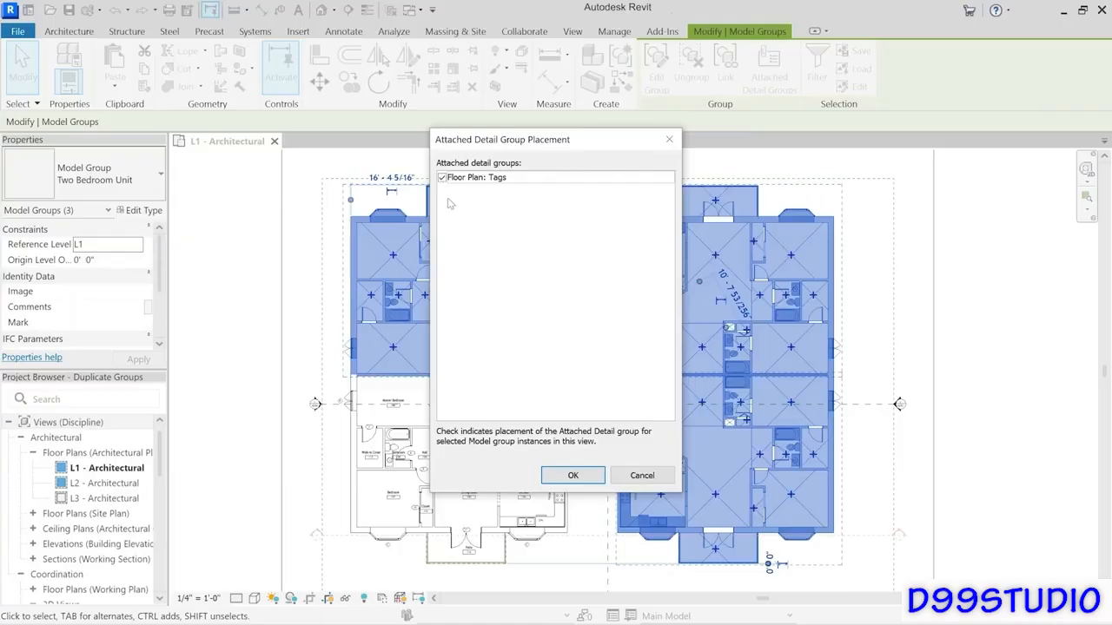
{"action": "left_click", "coordinate": [571, 475]}
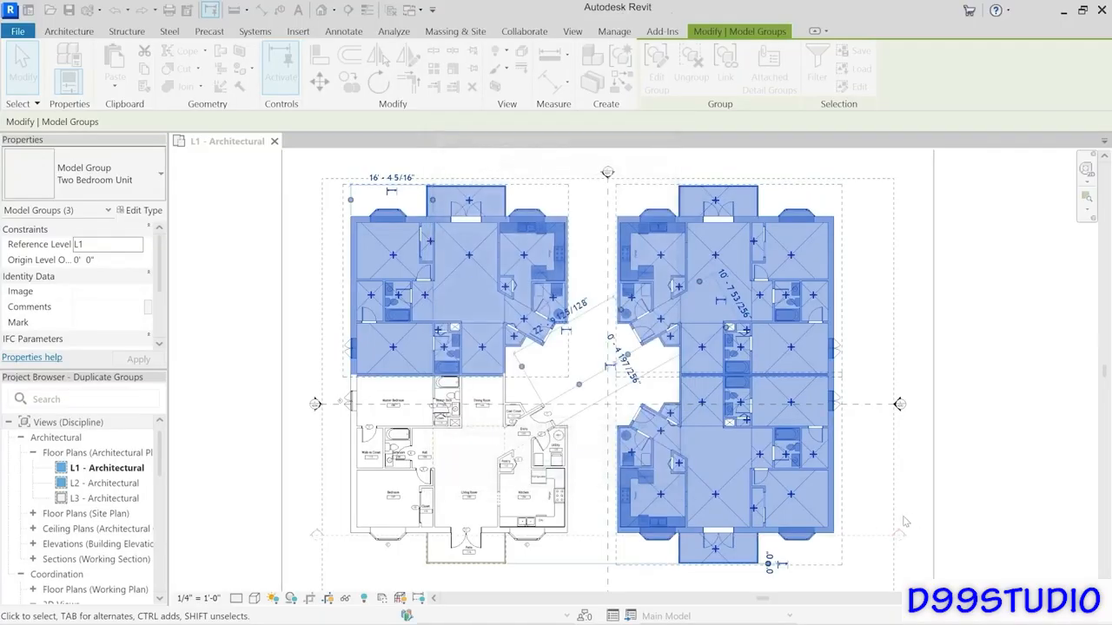